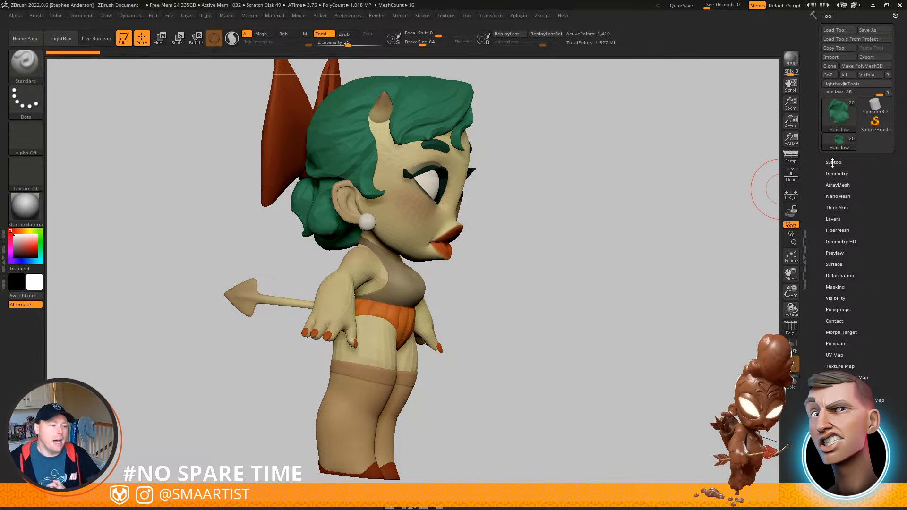
Hide the Tail subtool, leave a canvas snapshot of the character with the Tail1 version, and place the live model beside it
{"action": "mouse_move", "coordinate": [546, 300]}
{"action": "left_mouse_down"}
{"action": "mouse_move", "coordinate": [567, 290]}
{"action": "mouse_move", "coordinate": [547, 299]}
{"action": "mouse_move", "coordinate": [466, 296]}
{"action": "mouse_move", "coordinate": [504, 274]}
{"action": "mouse_move", "coordinate": [487, 274]}
{"action": "left_mouse_up"}
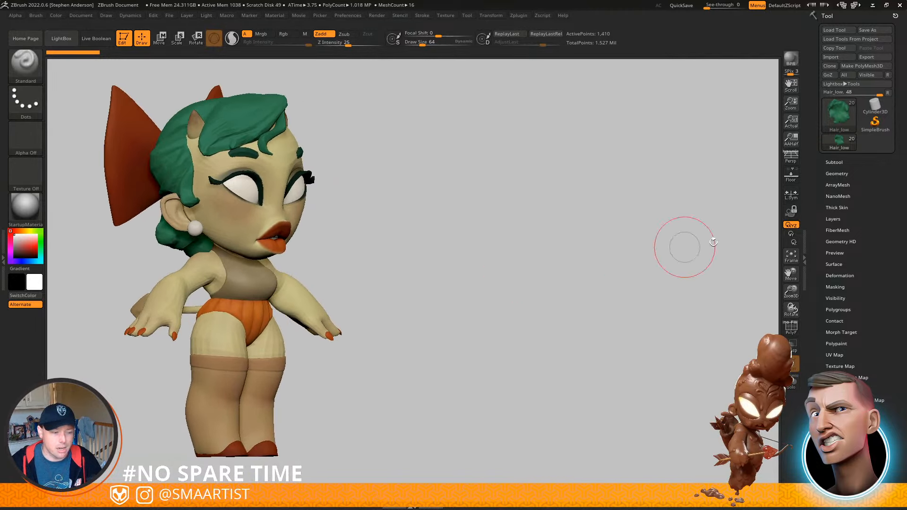
{"action": "left_click", "coordinate": [834, 162]}
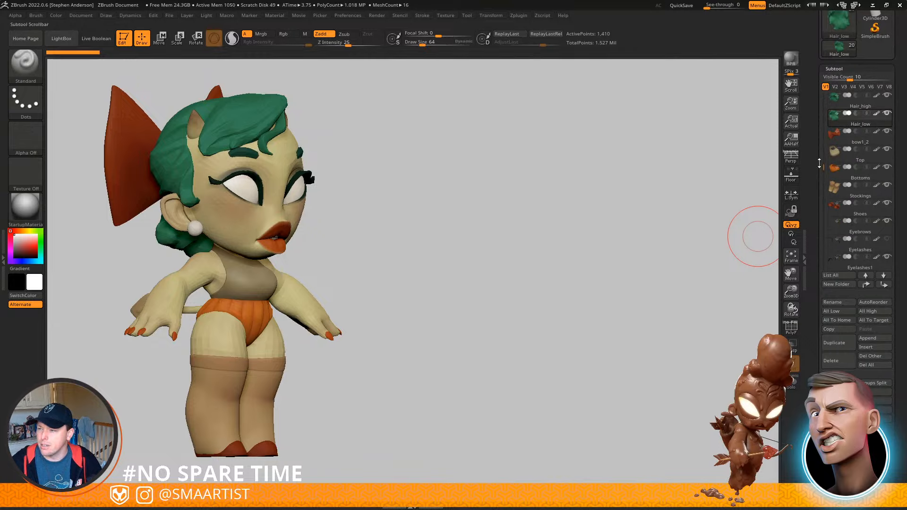
{"action": "left_click_drag", "start_coordinate": [825, 167], "coordinate": [821, 110]}
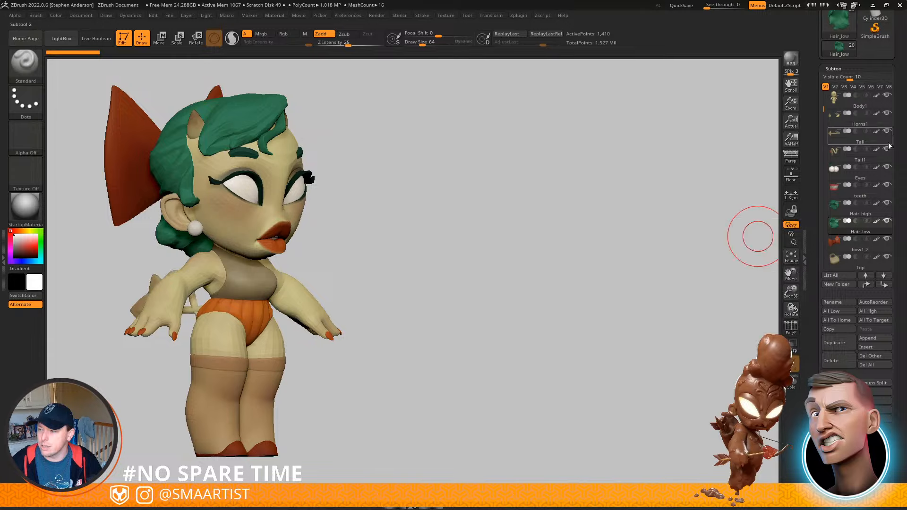
{"action": "left_click_drag", "start_coordinate": [520, 242], "coordinate": [429, 268]}
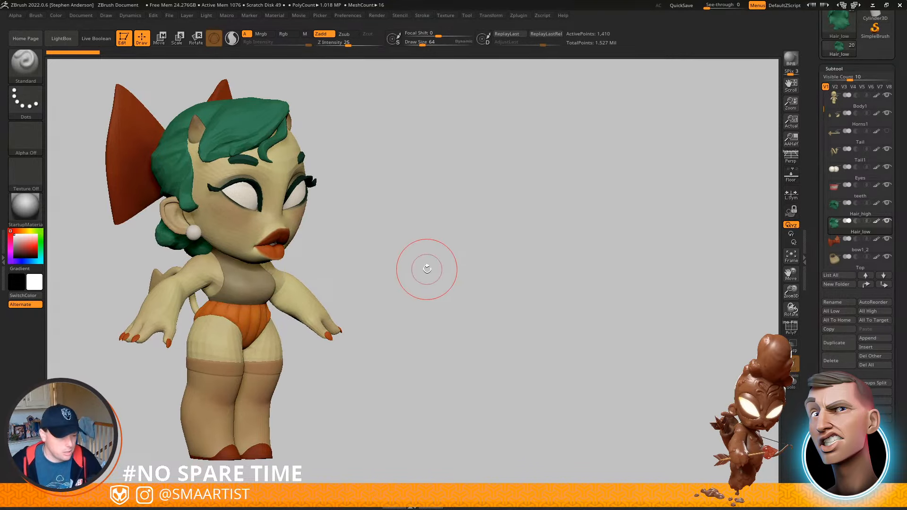
{"action": "key", "text": "shift+s"}
{"action": "left_click_drag", "start_coordinate": [428, 282], "coordinate": [775, 198], "text": "alt"}
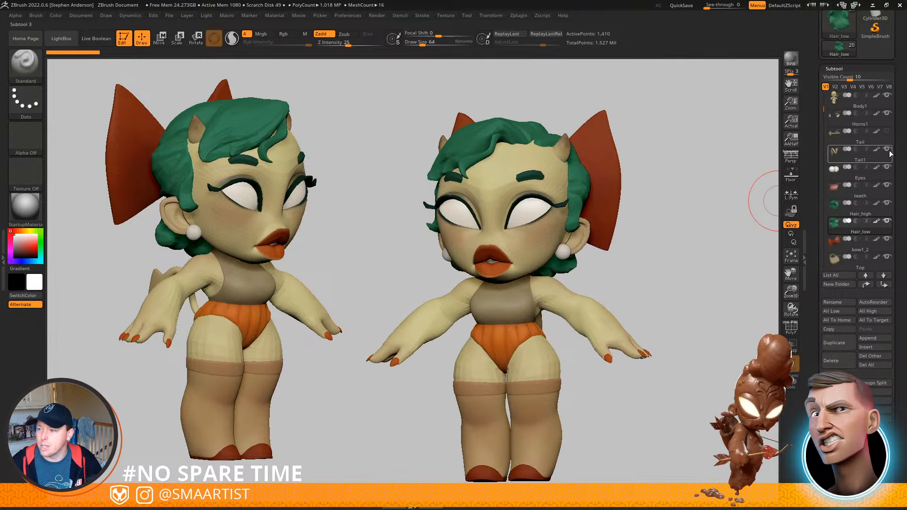
Show the Tail subtool and hide Tail1 on the live model to compare it with the snapshot
{"action": "left_click", "coordinate": [887, 132]}
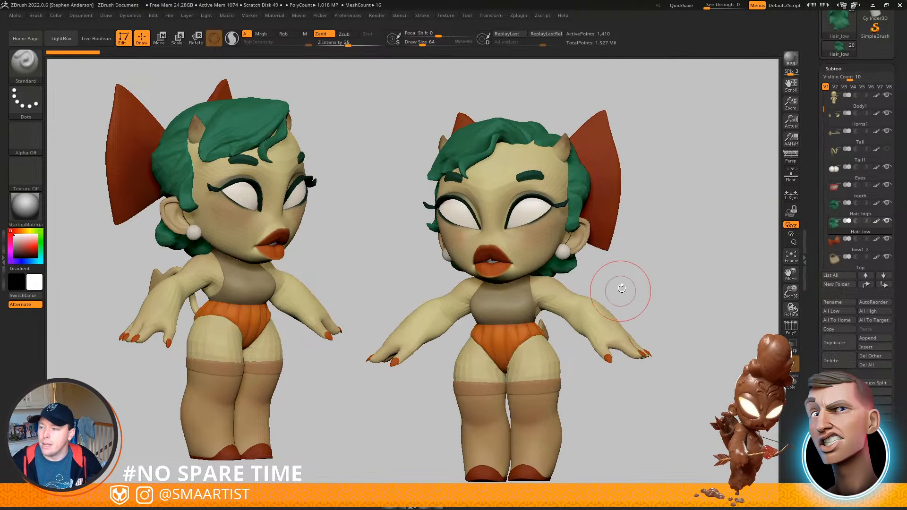
{"action": "left_click_drag", "start_coordinate": [617, 289], "coordinate": [617, 283]}
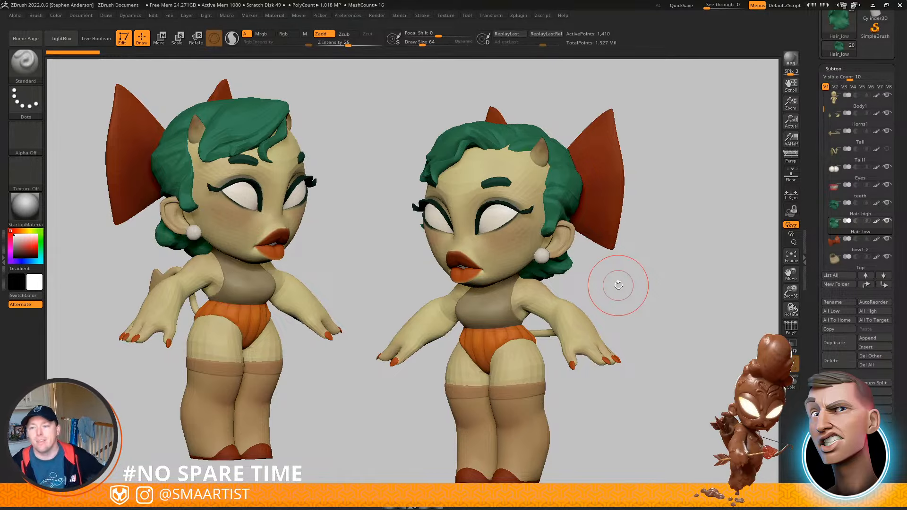
{"action": "left_click_drag", "start_coordinate": [672, 265], "coordinate": [589, 185]}
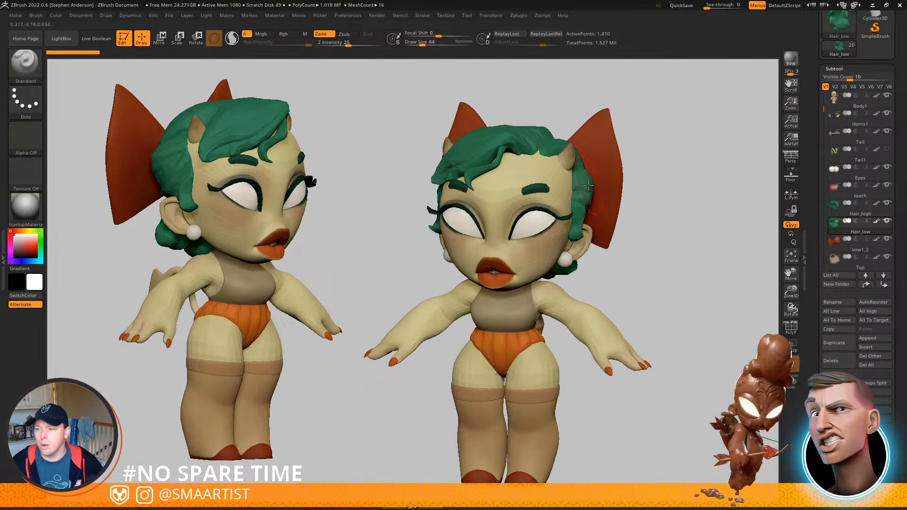
Isolate the Hair_low subtool and examine its mesh from several angles with the polyframe displayed
{"action": "mouse_move", "coordinate": [588, 186]}
{"action": "right_mouse_down", "text": "ctrl"}
{"action": "mouse_move", "coordinate": [606, 255]}
{"action": "mouse_move", "coordinate": [676, 370]}
{"action": "mouse_move", "coordinate": [624, 363]}
{"action": "right_mouse_up", "text": "ctrl"}
{"action": "key", "text": "ctrl"}
{"action": "key", "text": "ctrl+shift+s"}
{"action": "right_click_drag", "start_coordinate": [529, 319], "coordinate": [643, 246]}
{"action": "right_click_drag", "start_coordinate": [644, 246], "coordinate": [629, 347]}
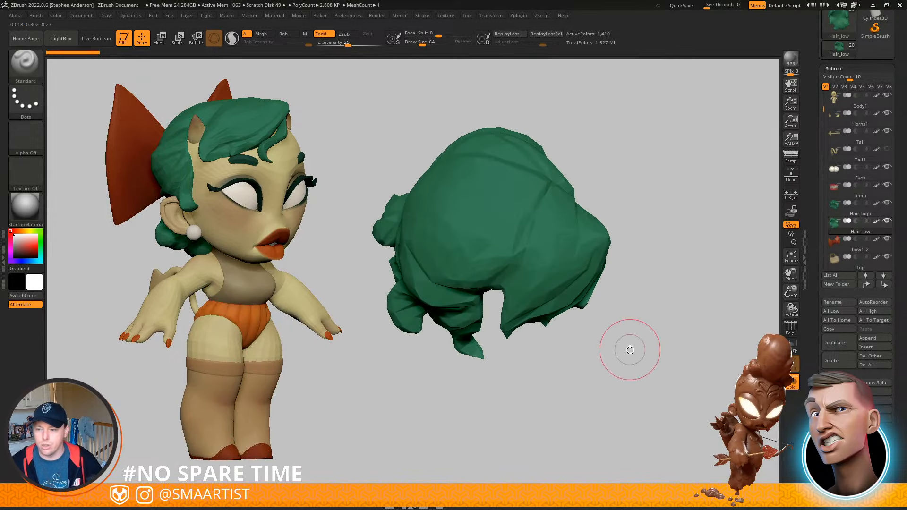
{"action": "key", "text": "shift+f"}
{"action": "mouse_move", "coordinate": [603, 430]}
{"action": "right_mouse_down"}
{"action": "mouse_move", "coordinate": [583, 268]}
{"action": "mouse_move", "coordinate": [640, 356]}
{"action": "right_mouse_up"}
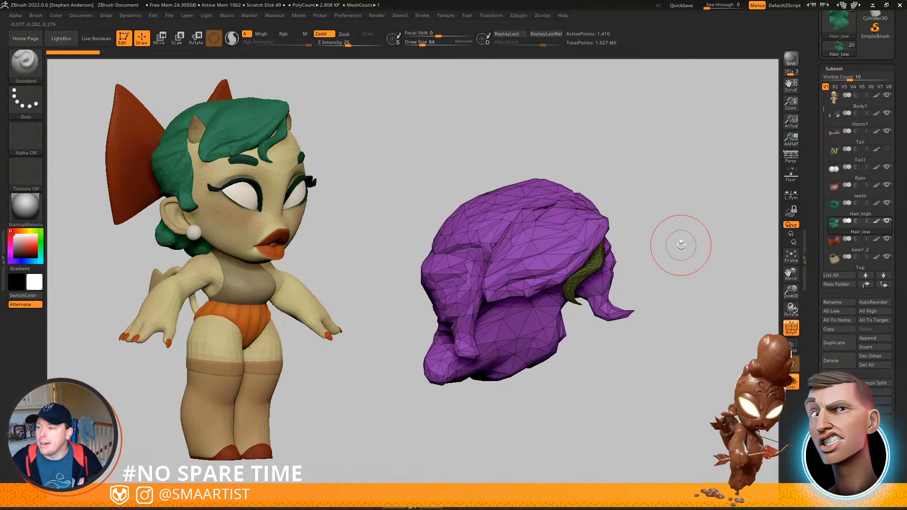
Compare the Hair_high subtool with Hair_low with the polyframe off, inspecting the low-poly hair from behind and below
{"action": "mouse_move", "coordinate": [682, 242]}
{"action": "left_mouse_down"}
{"action": "mouse_move", "coordinate": [686, 251]}
{"action": "mouse_move", "coordinate": [638, 273]}
{"action": "mouse_move", "coordinate": [653, 196]}
{"action": "mouse_move", "coordinate": [683, 179]}
{"action": "left_mouse_up"}
{"action": "key", "text": "Up"}
{"action": "key", "text": "shift+f"}
{"action": "key", "text": "Down"}
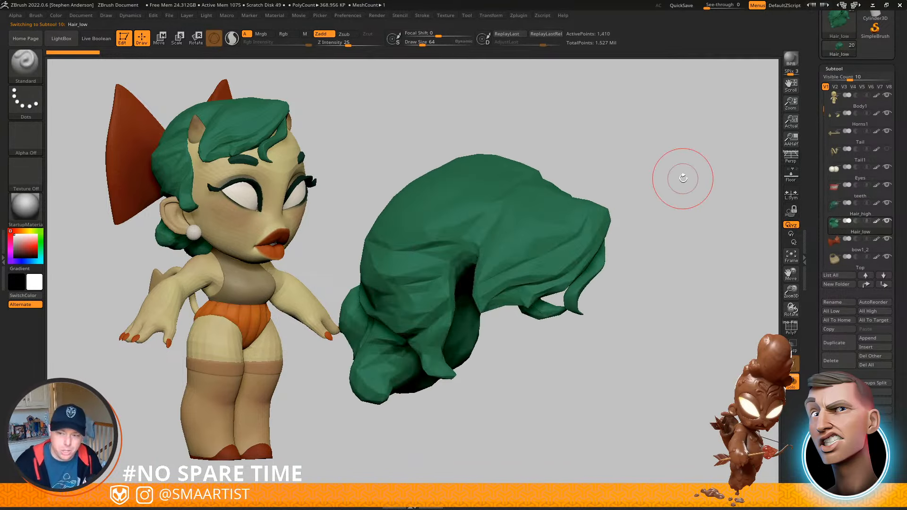
{"action": "left_click_drag", "start_coordinate": [647, 227], "coordinate": [595, 222]}
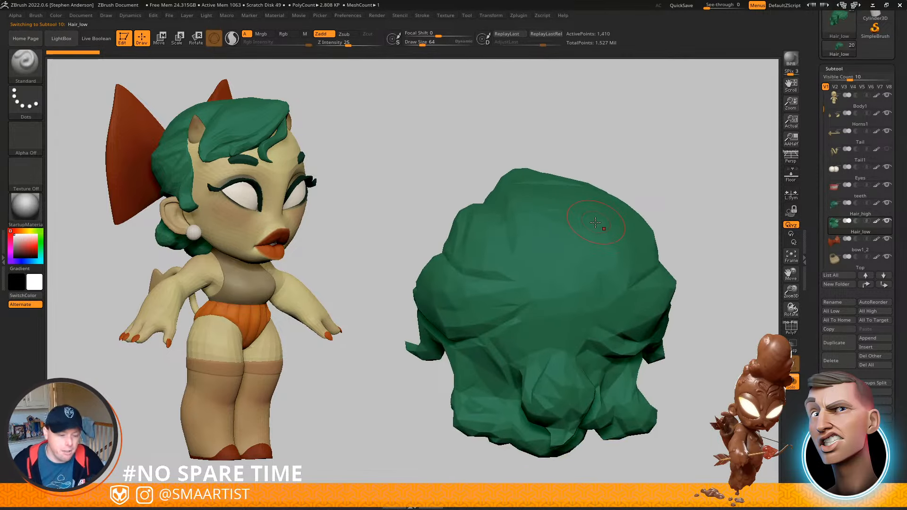
{"action": "mouse_move", "coordinate": [501, 260]}
{"action": "right_mouse_down"}
{"action": "mouse_move", "coordinate": [559, 264]}
{"action": "mouse_move", "coordinate": [676, 299]}
{"action": "mouse_move", "coordinate": [680, 310]}
{"action": "mouse_move", "coordinate": [641, 301]}
{"action": "mouse_move", "coordinate": [685, 298]}
{"action": "right_mouse_up"}
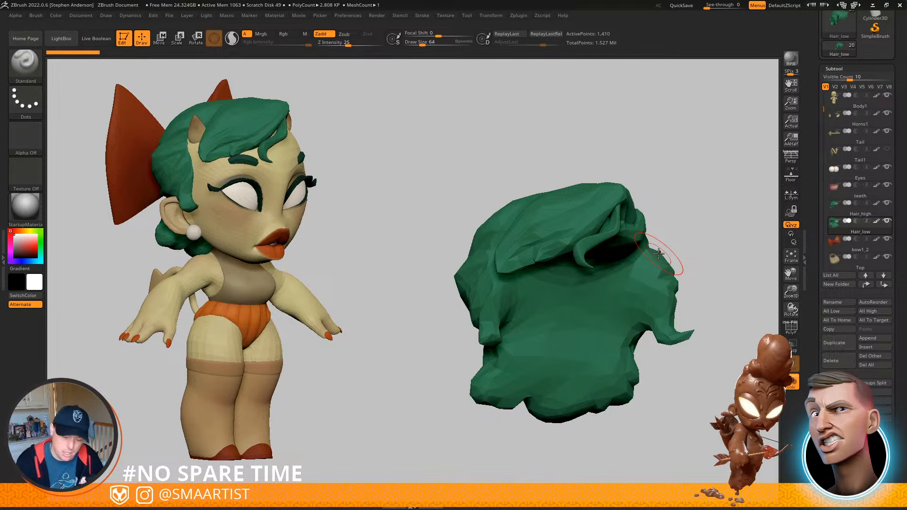
Rename the bow1_2 subtool to Bow
{"action": "key", "text": "Down"}
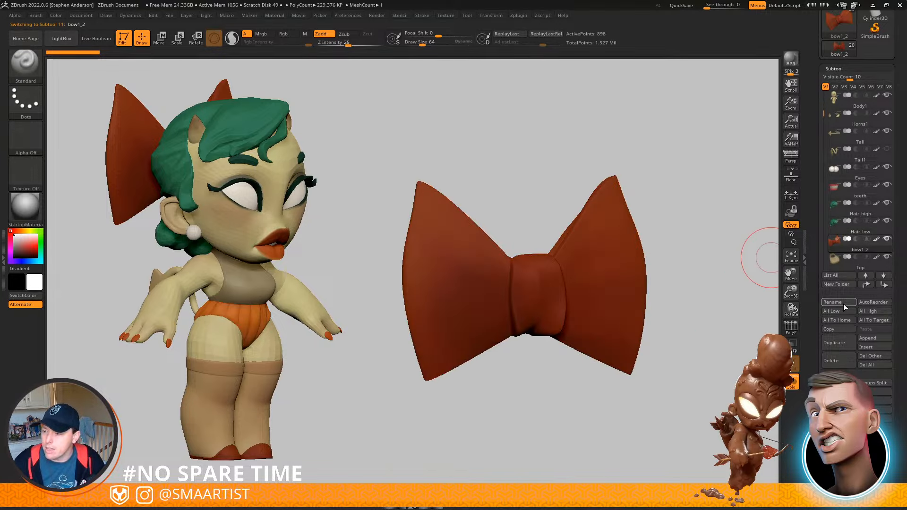
{"action": "left_click", "coordinate": [843, 306]}
{"action": "type", "text": "Bow"}
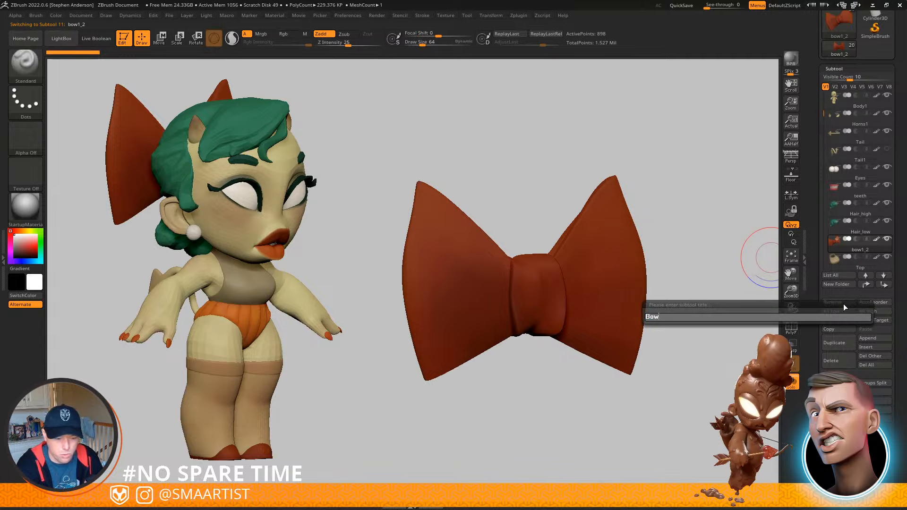
{"action": "key", "text": "Return"}
Delete the hidden duplicate Eyelashes subtool, keeping Eyelashes1
{"action": "key", "text": "Down"}
{"action": "key", "text": "Down"}
{"action": "key", "text": "Down"}
{"action": "key", "text": "Down"}
{"action": "key", "text": "Down"}
{"action": "key", "text": "Down"}
{"action": "key", "text": "Down"}
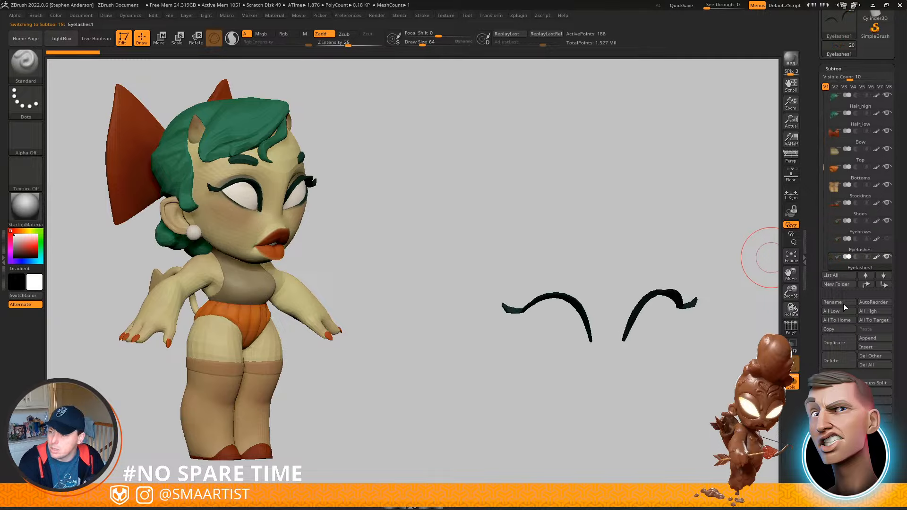
{"action": "key", "text": "Up"}
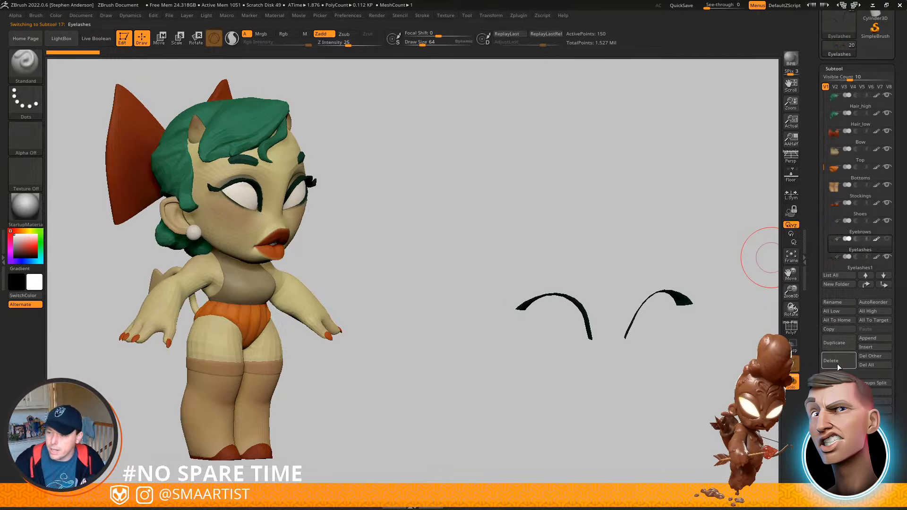
{"action": "left_click", "coordinate": [837, 364]}
{"action": "left_click", "coordinate": [741, 368]}
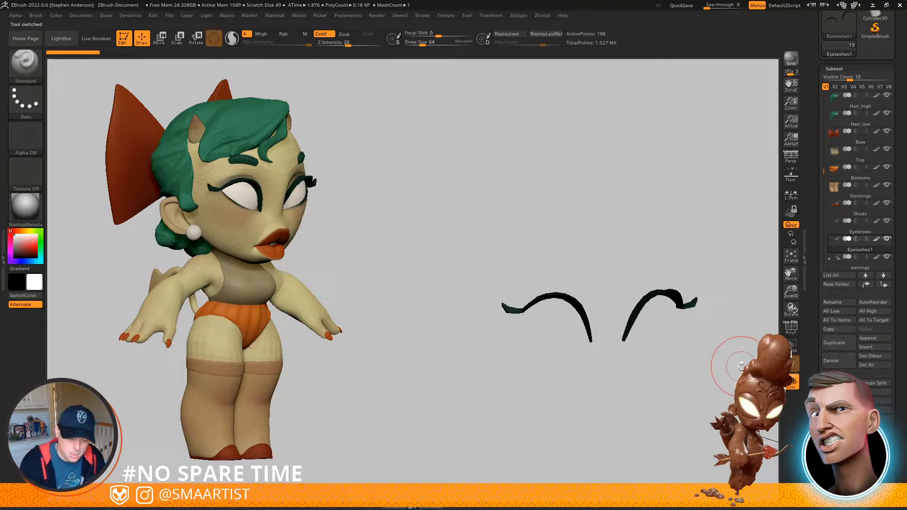
Rename the PM3D_Cylinder3D2 subtool to Fingernails
{"action": "key", "text": "Down"}
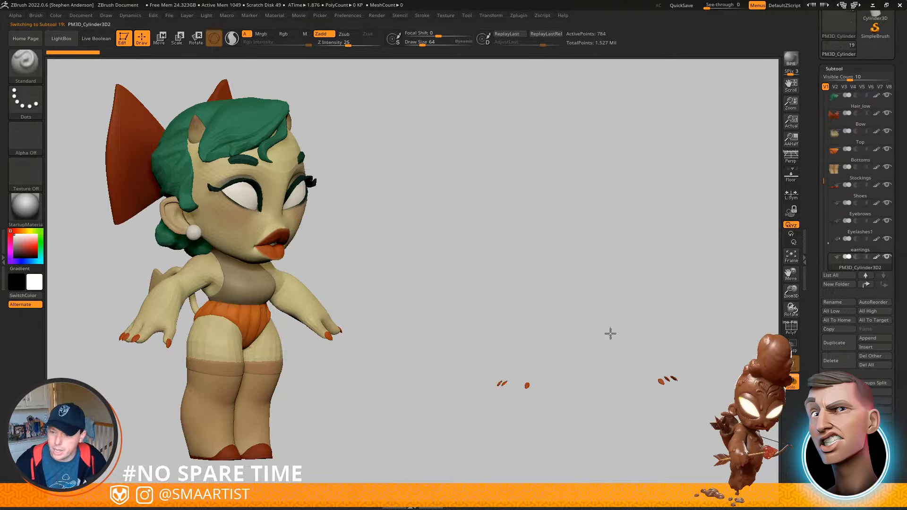
{"action": "left_click", "coordinate": [846, 303]}
{"action": "key", "text": "BackSpace"}
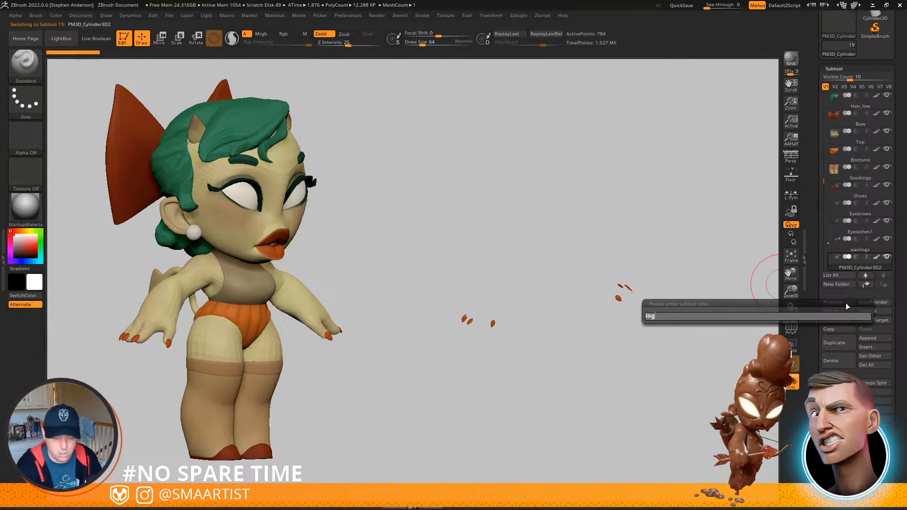
{"action": "type", "text": "Fin"}
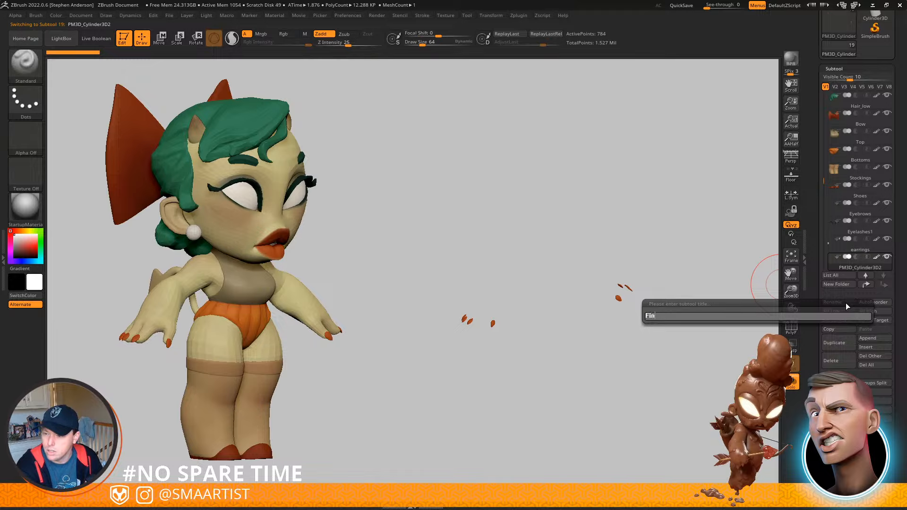
{"action": "type", "text": "gernails"}
{"action": "key", "text": "Return"}
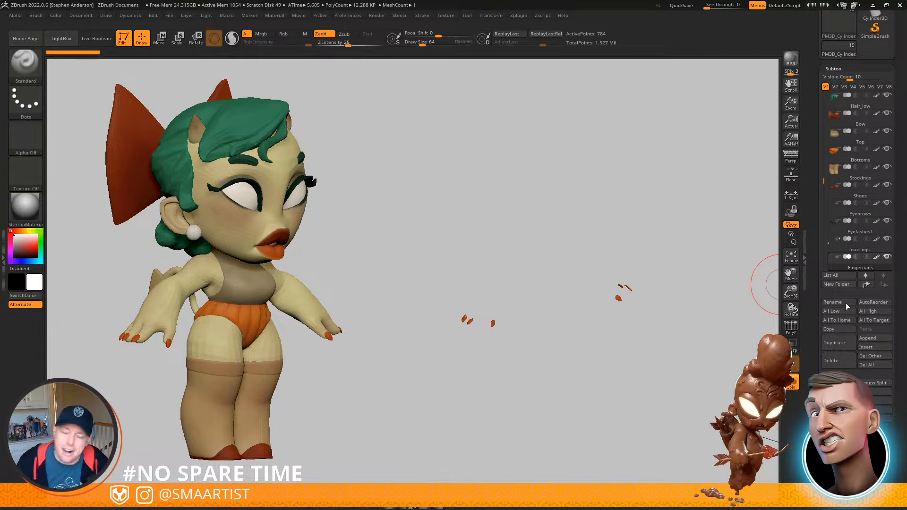
Rename the Eyelashes1 subtool to Eyelashes
{"action": "mouse_move", "coordinate": [834, 186]}
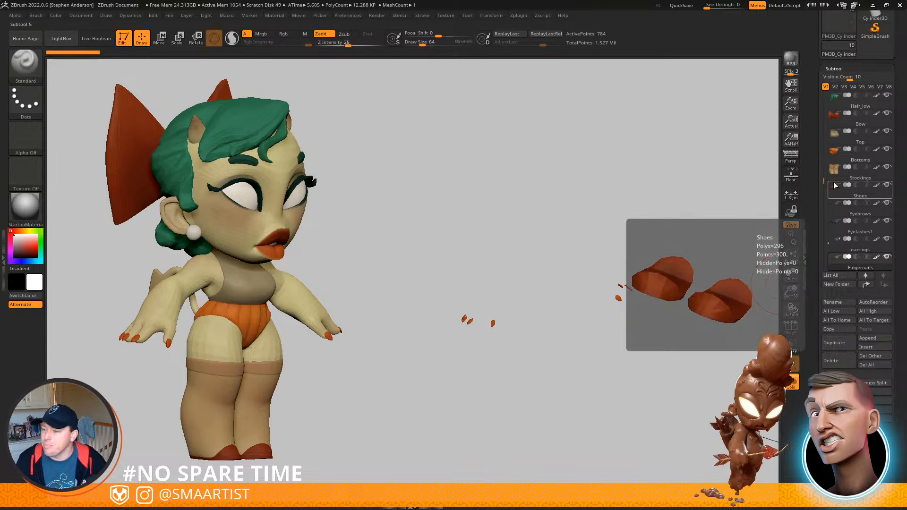
{"action": "mouse_move", "coordinate": [823, 184]}
{"action": "left_mouse_down"}
{"action": "mouse_move", "coordinate": [823, 161]}
{"action": "mouse_move", "coordinate": [821, 172]}
{"action": "left_mouse_up"}
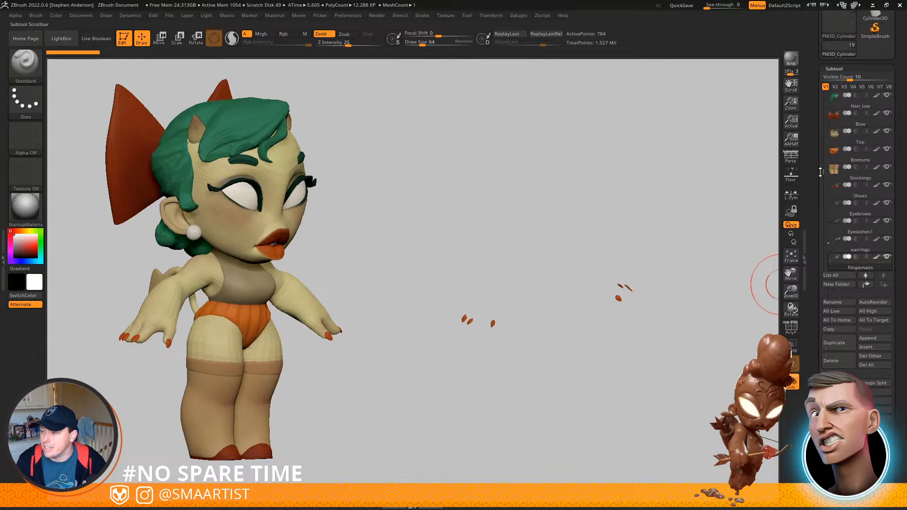
{"action": "left_click", "coordinate": [861, 231]}
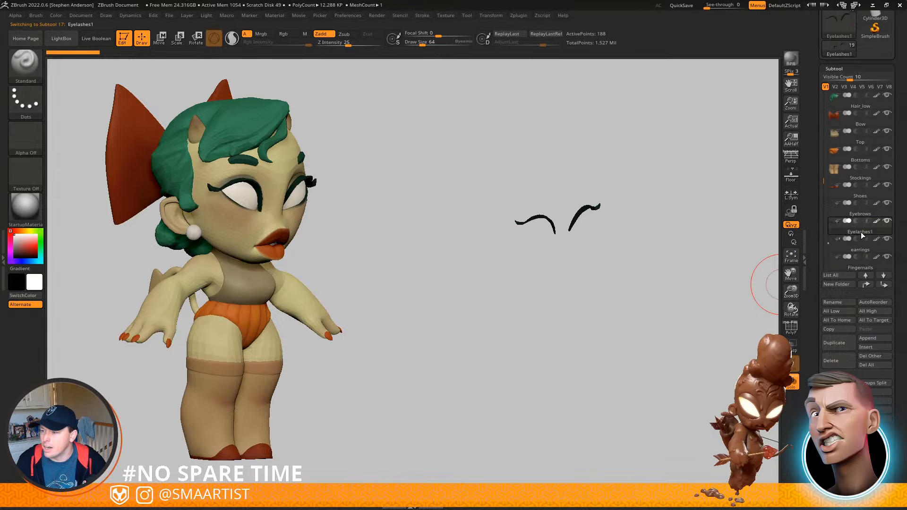
{"action": "left_click", "coordinate": [840, 301]}
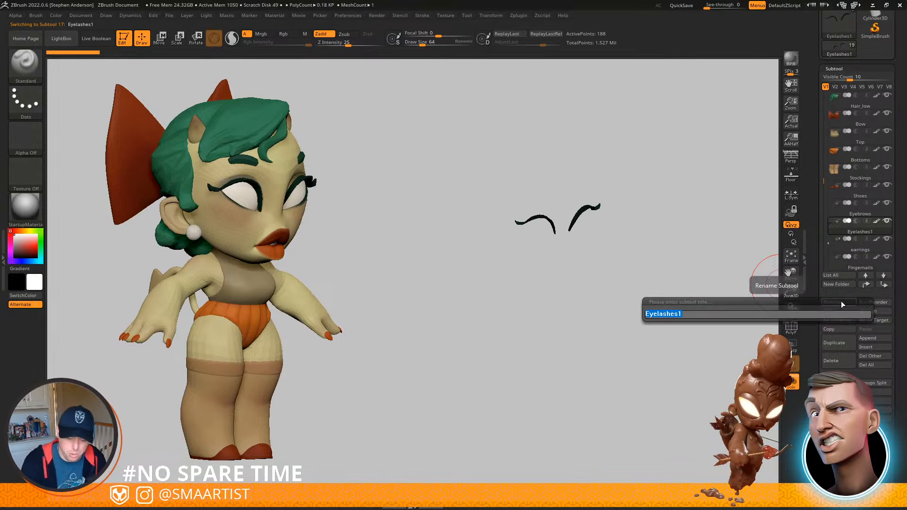
{"action": "key", "text": "Right"}
{"action": "key", "text": "Return"}
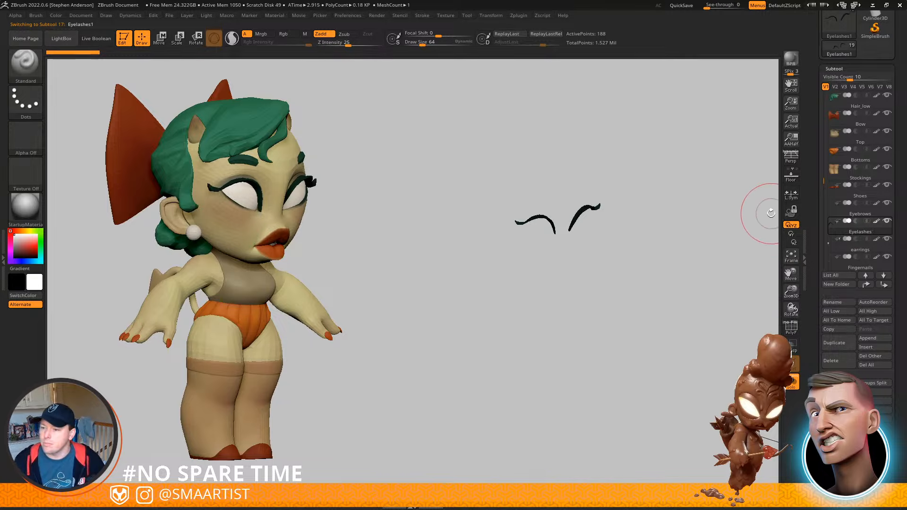
Inspect the isolated eyelash meshes up close
{"action": "right_click_drag", "start_coordinate": [713, 237], "coordinate": [684, 228]}
{"action": "right_click_drag", "start_coordinate": [577, 182], "coordinate": [658, 308], "text": "ctrl"}
{"action": "mouse_move", "coordinate": [509, 250]}
{"action": "right_mouse_down"}
{"action": "mouse_move", "coordinate": [492, 247]}
{"action": "mouse_move", "coordinate": [517, 245]}
{"action": "right_mouse_up"}
{"action": "right_click_drag", "start_coordinate": [461, 217], "coordinate": [461, 213]}
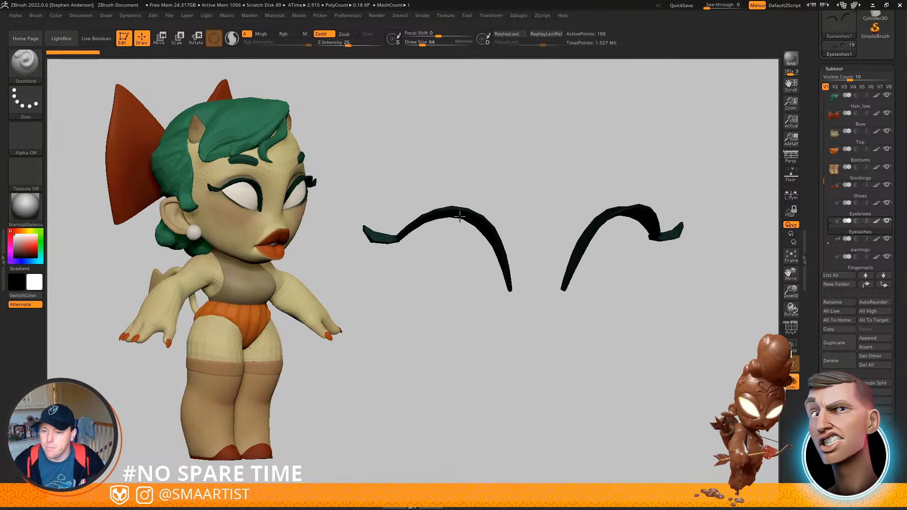
{"action": "right_click_drag", "start_coordinate": [572, 253], "coordinate": [556, 224], "text": "ctrl"}
{"action": "mouse_move", "coordinate": [654, 259]}
{"action": "right_mouse_down", "text": "ctrl"}
{"action": "mouse_move", "coordinate": [650, 251]}
{"action": "mouse_move", "coordinate": [670, 226]}
{"action": "mouse_move", "coordinate": [600, 245]}
{"action": "mouse_move", "coordinate": [617, 245]}
{"action": "mouse_move", "coordinate": [587, 241]}
{"action": "mouse_move", "coordinate": [611, 236]}
{"action": "right_mouse_up", "text": "ctrl"}
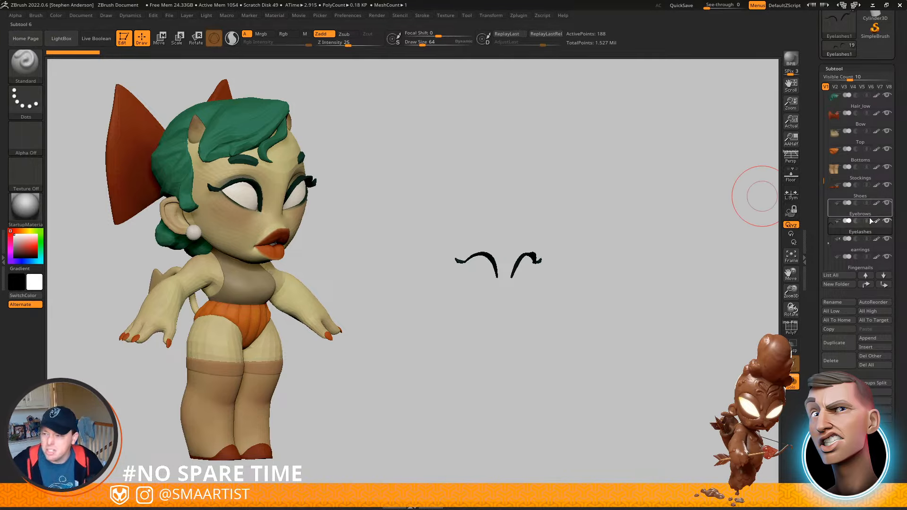
Review the upper part of the subtool list and select the Horns1 subtool to inspect the horns
{"action": "mouse_move", "coordinate": [850, 177]}
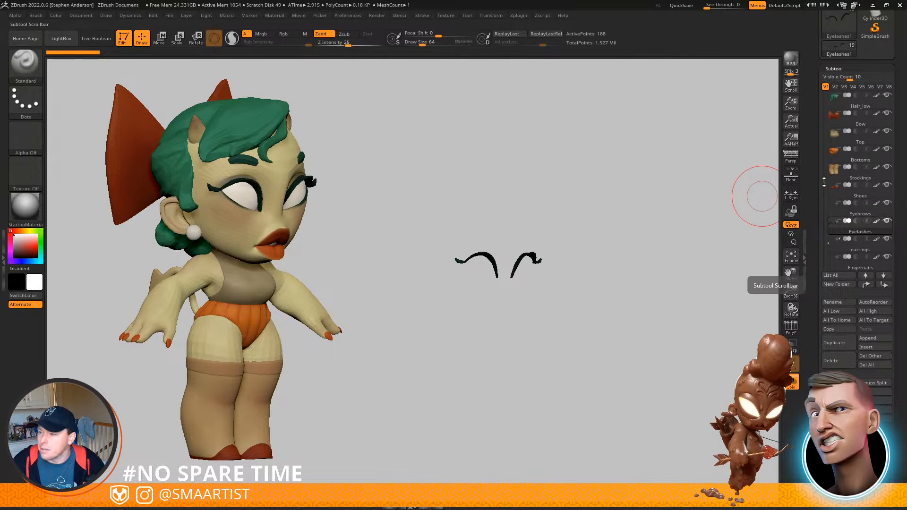
{"action": "left_click_drag", "start_coordinate": [824, 177], "coordinate": [824, 139]}
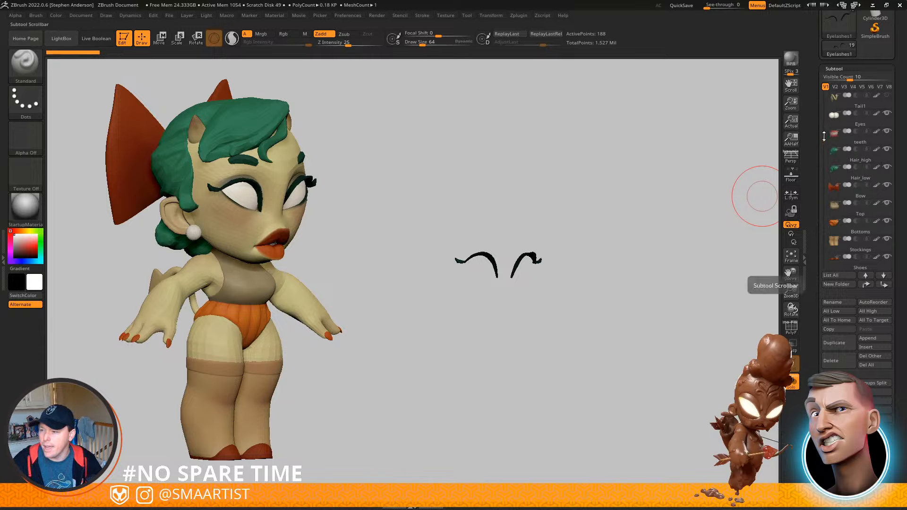
{"action": "left_click_drag", "start_coordinate": [823, 137], "coordinate": [824, 129]}
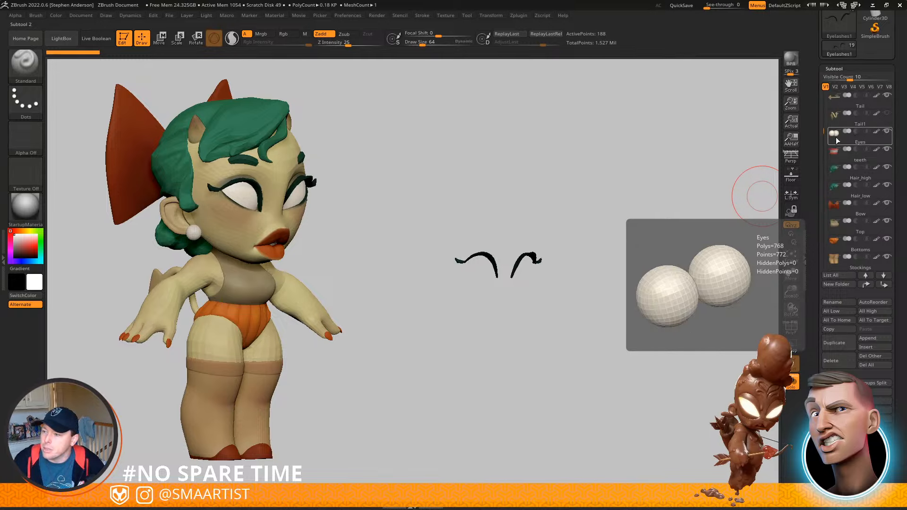
{"action": "left_click_drag", "start_coordinate": [824, 131], "coordinate": [825, 100]}
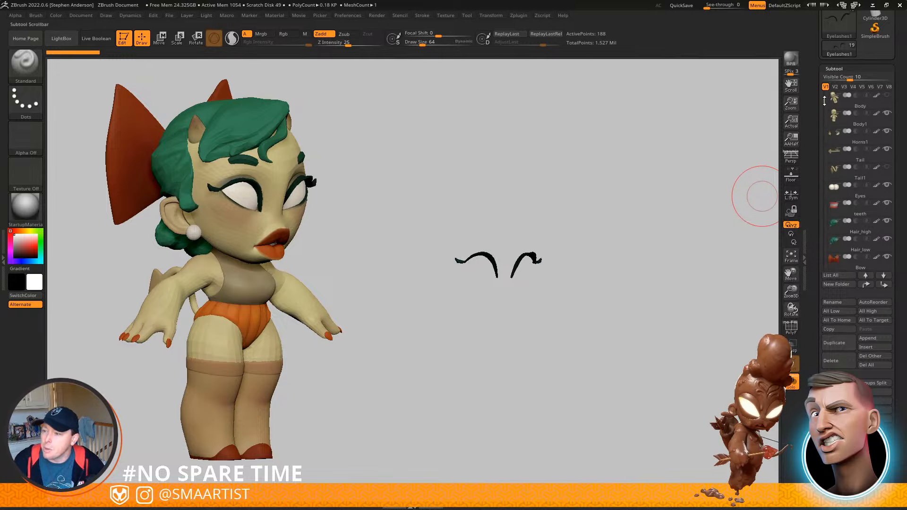
{"action": "left_click", "coordinate": [860, 143]}
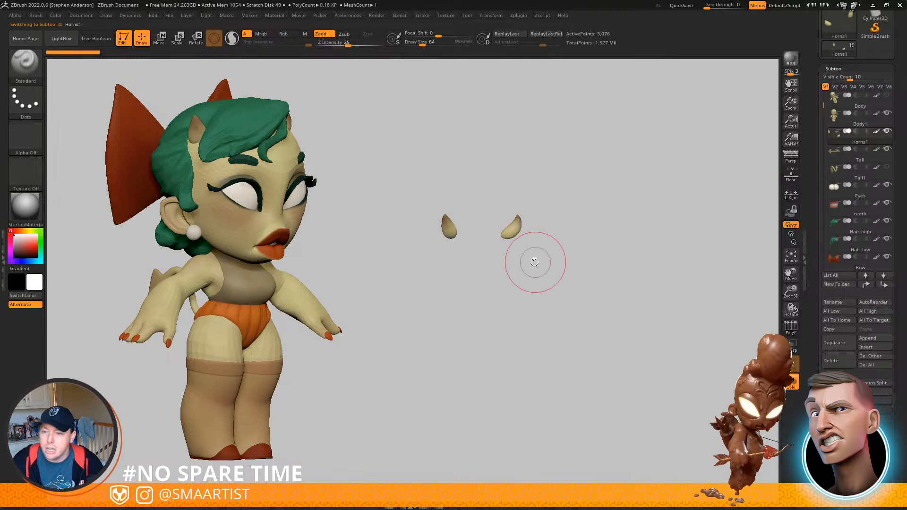
{"action": "mouse_move", "coordinate": [507, 232]}
{"action": "right_mouse_down"}
{"action": "mouse_move", "coordinate": [480, 255]}
{"action": "mouse_move", "coordinate": [510, 228]}
{"action": "right_mouse_up"}
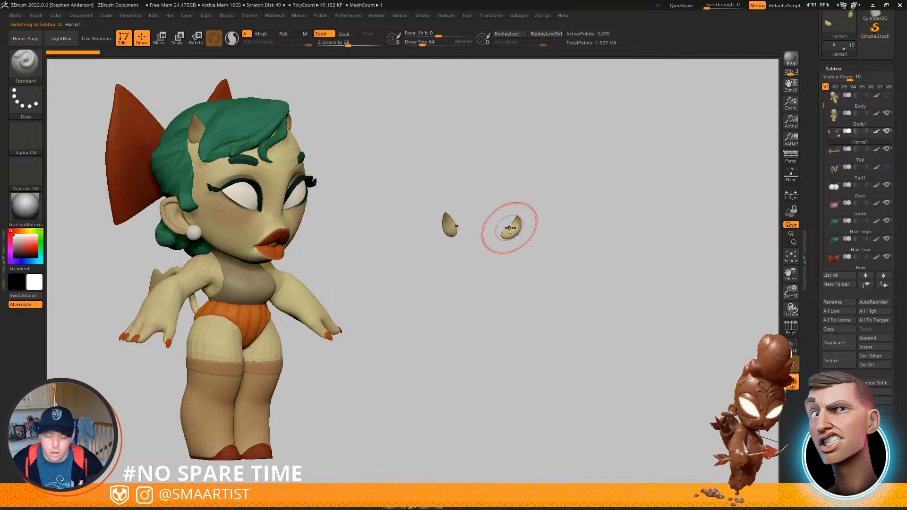
Show the horns on the full character with the wireframe on and step Horns1 down to its lowest subdivision level
{"action": "key", "text": "ctrl+1"}
{"action": "right_click_drag", "start_coordinate": [584, 239], "coordinate": [557, 234]}
{"action": "key", "text": "shift+f"}
{"action": "right_click_drag", "start_coordinate": [567, 198], "coordinate": [567, 177], "text": "ctrl"}
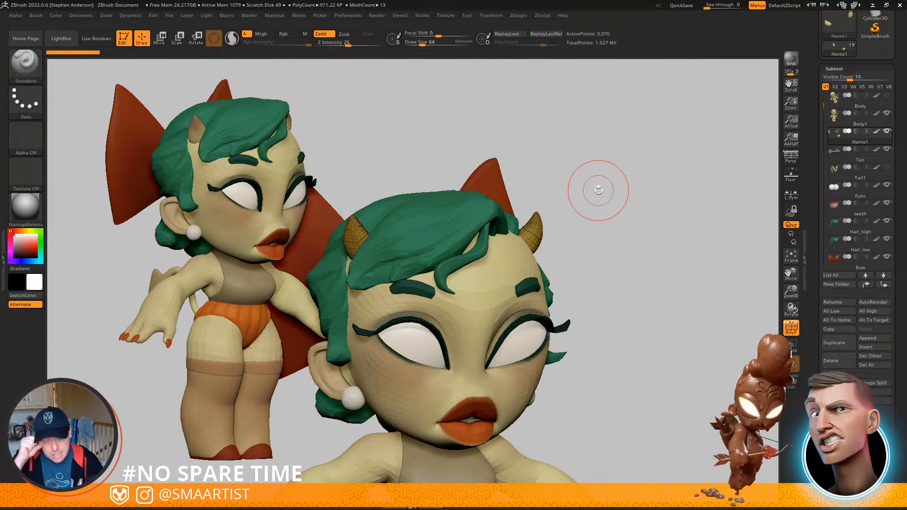
{"action": "key", "text": "shift"}
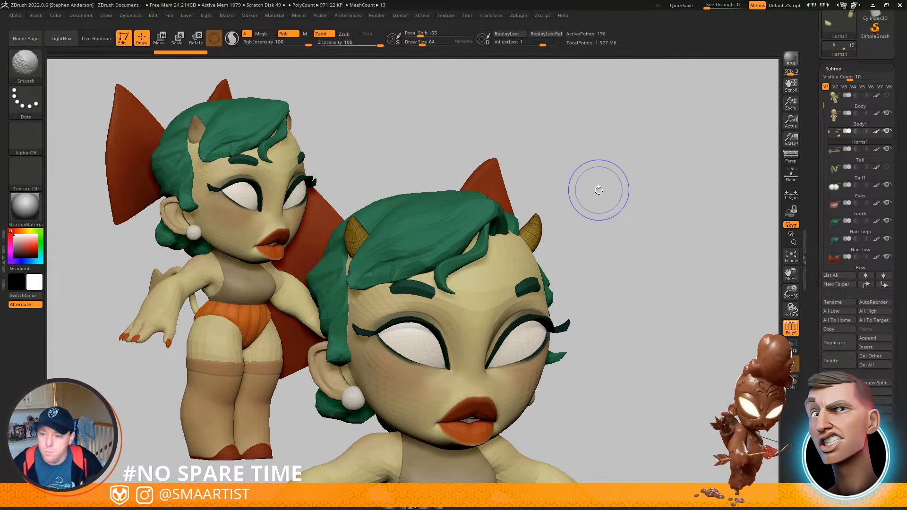
Check the Dynamic Subdiv option for Horns1 and apply the subdivision Cage at SDiv 1
{"action": "left_click_drag", "start_coordinate": [899, 283], "coordinate": [900, 196]}
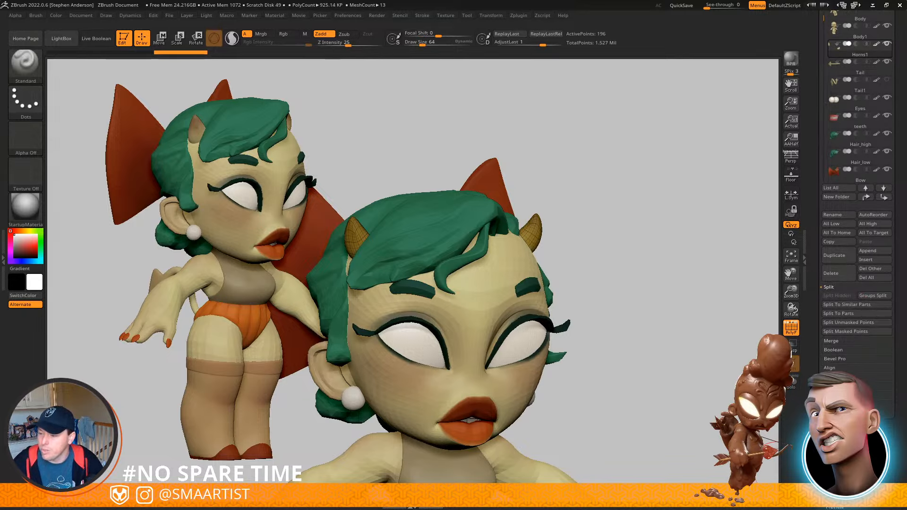
{"action": "left_click", "coordinate": [837, 427]}
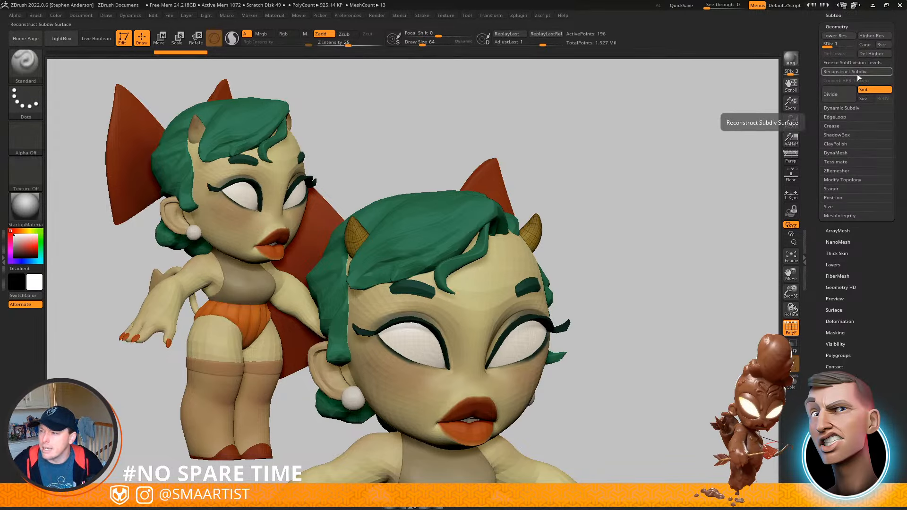
{"action": "left_click", "coordinate": [846, 107]}
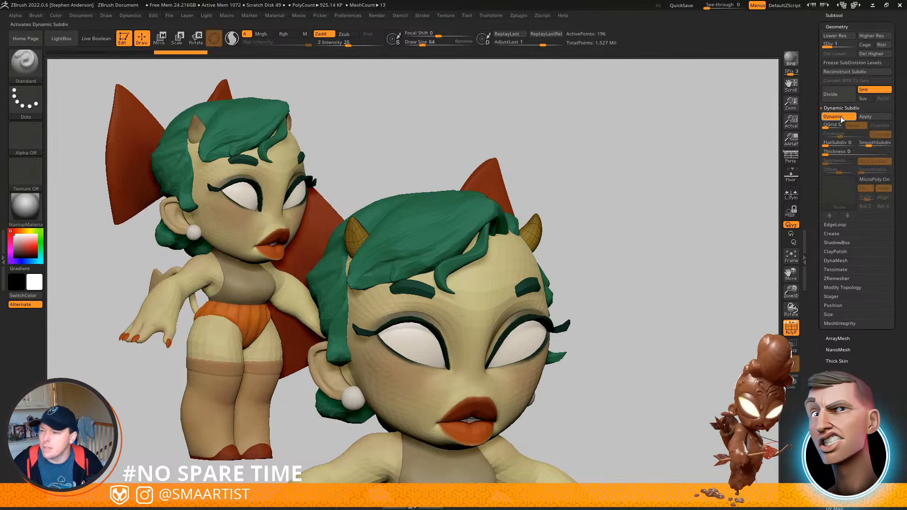
{"action": "key", "text": "d"}
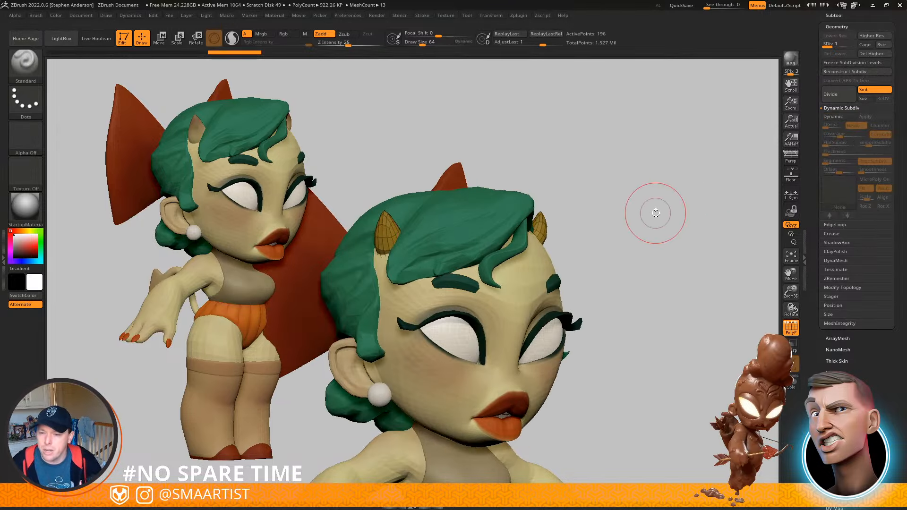
{"action": "right_click_drag", "start_coordinate": [662, 221], "coordinate": [653, 164], "text": "ctrl"}
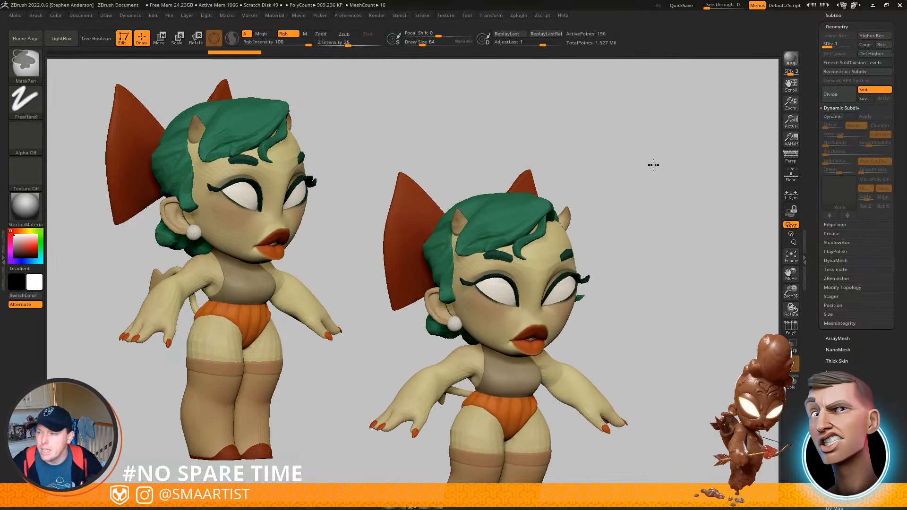
{"action": "left_click", "coordinate": [865, 45]}
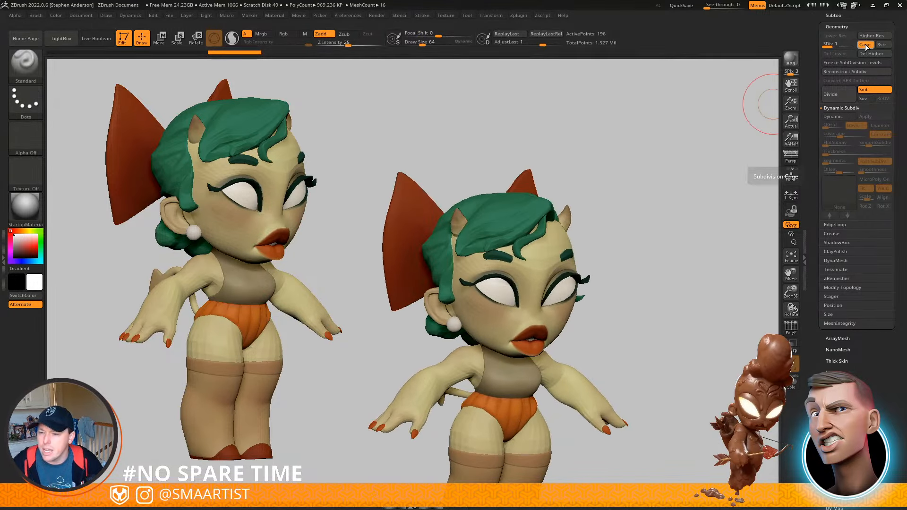
Select the old Body subtool, inspect its wireframe in isolation and delete it
{"action": "left_click", "coordinate": [834, 15]}
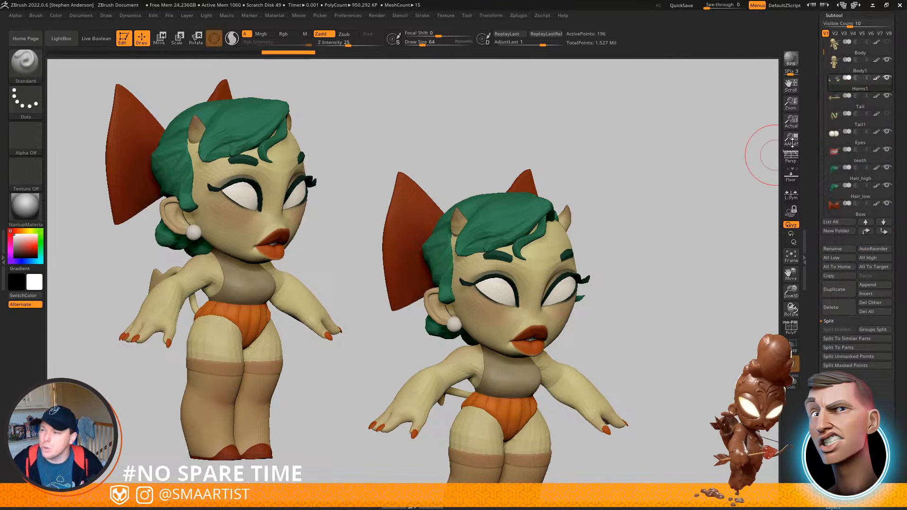
{"action": "left_click", "coordinate": [866, 50]}
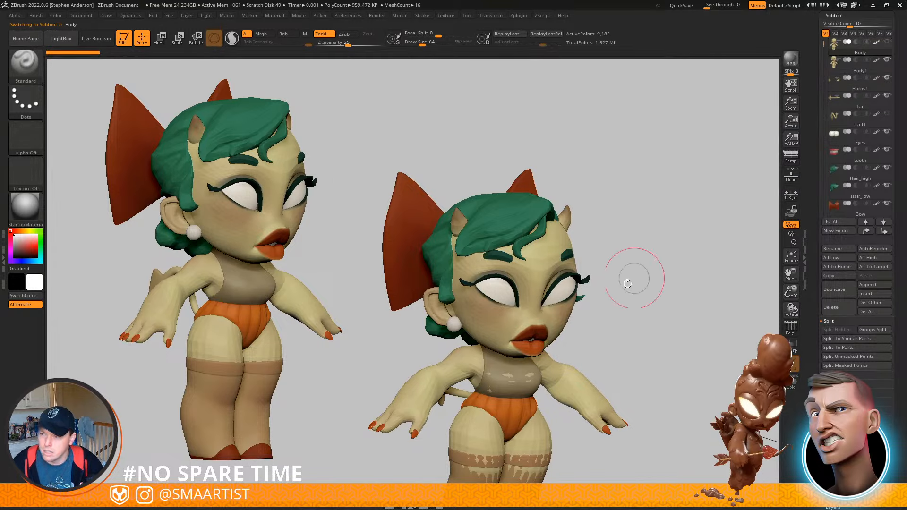
{"action": "right_click_drag", "start_coordinate": [419, 396], "coordinate": [690, 260], "text": "ctrl"}
{"action": "key", "text": "shift+f"}
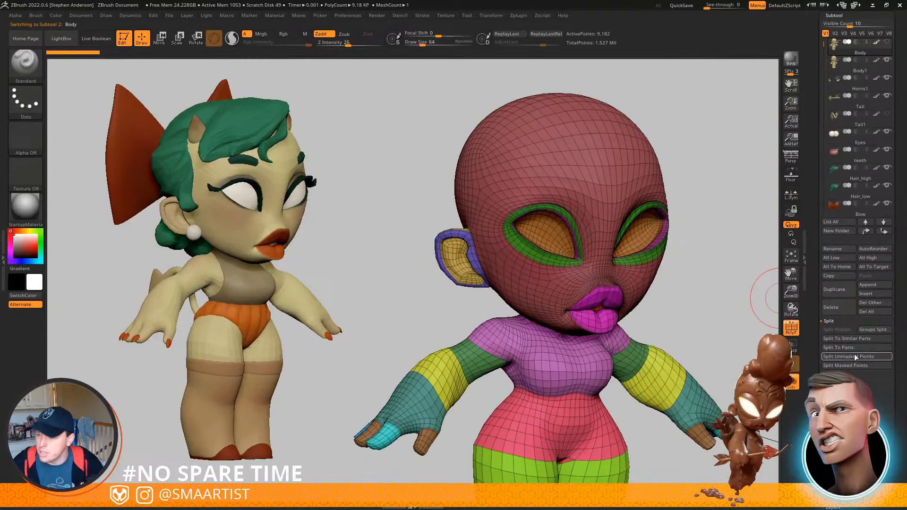
{"action": "left_click", "coordinate": [844, 308]}
{"action": "left_click", "coordinate": [749, 328]}
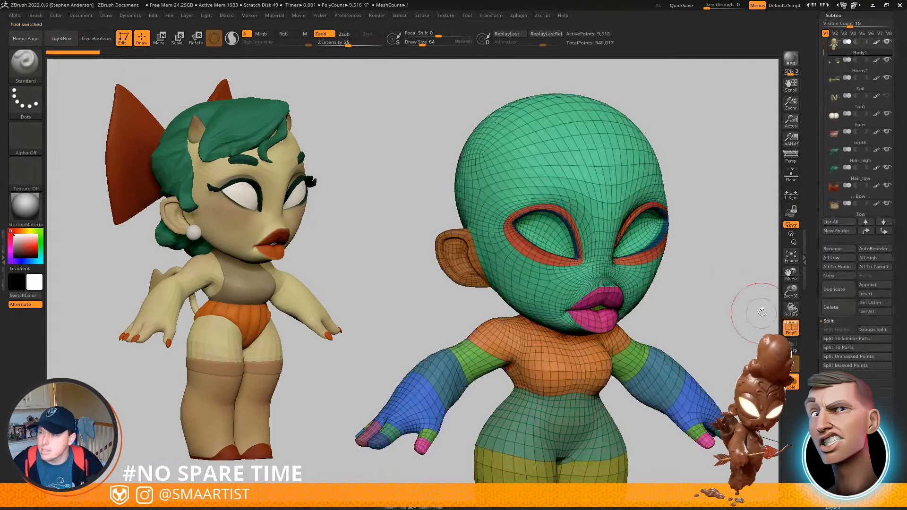
Rename the Body1 subtool to Body
{"action": "left_click_drag", "start_coordinate": [825, 51], "coordinate": [823, 36]}
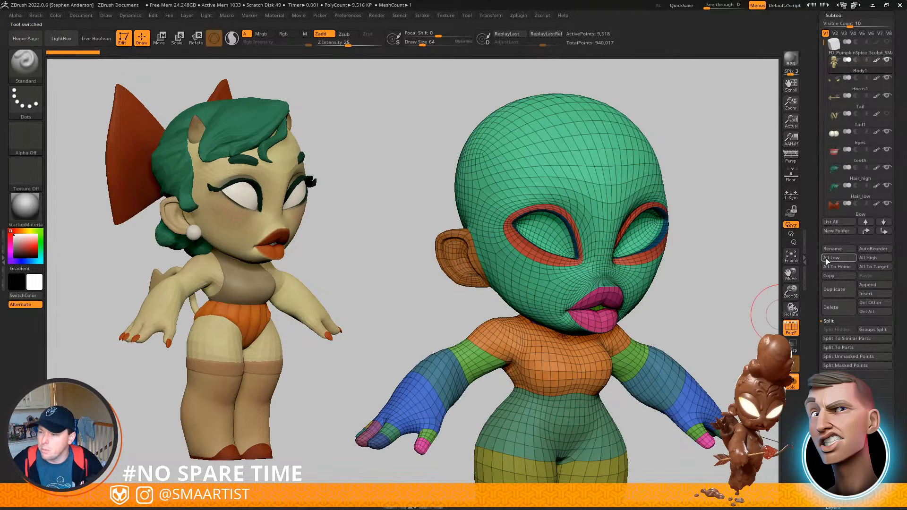
{"action": "left_click", "coordinate": [833, 249]}
{"action": "type", "text": "Body"}
{"action": "key", "text": "Return"}
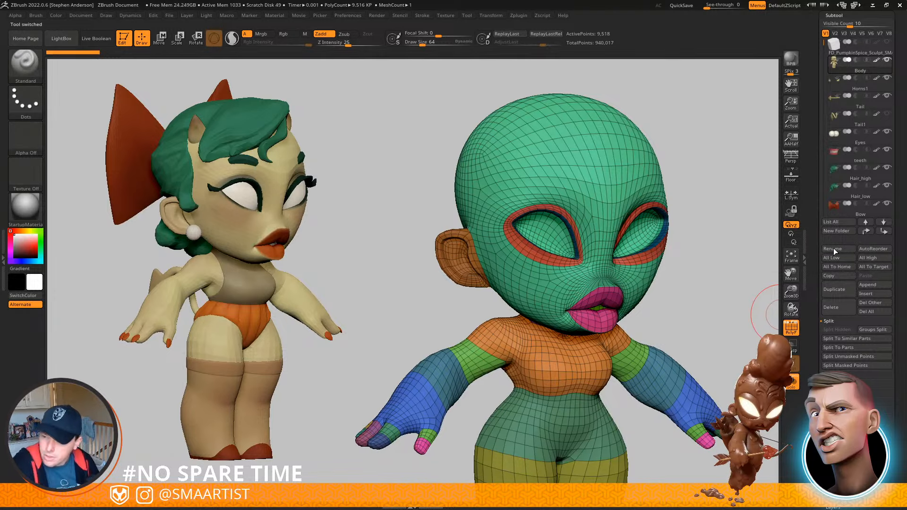
Apply the subdivision Cage to the Body subtool at SDiv 1 and duplicate the subtool
{"action": "left_click", "coordinate": [836, 462]}
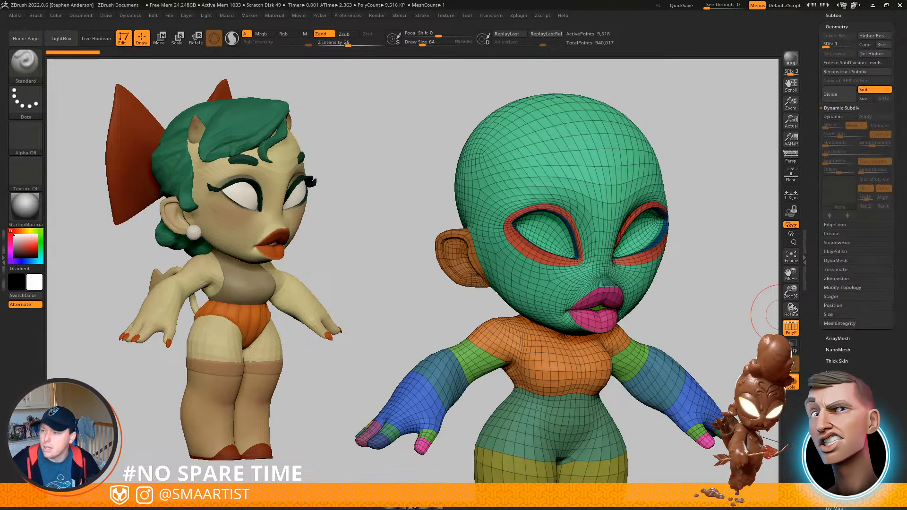
{"action": "left_click", "coordinate": [865, 45]}
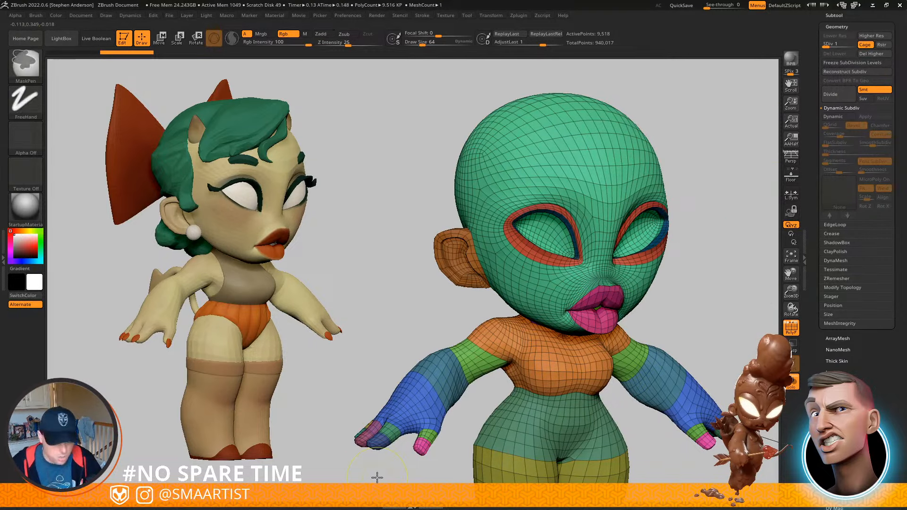
{"action": "key", "text": "ctrl+shift+d"}
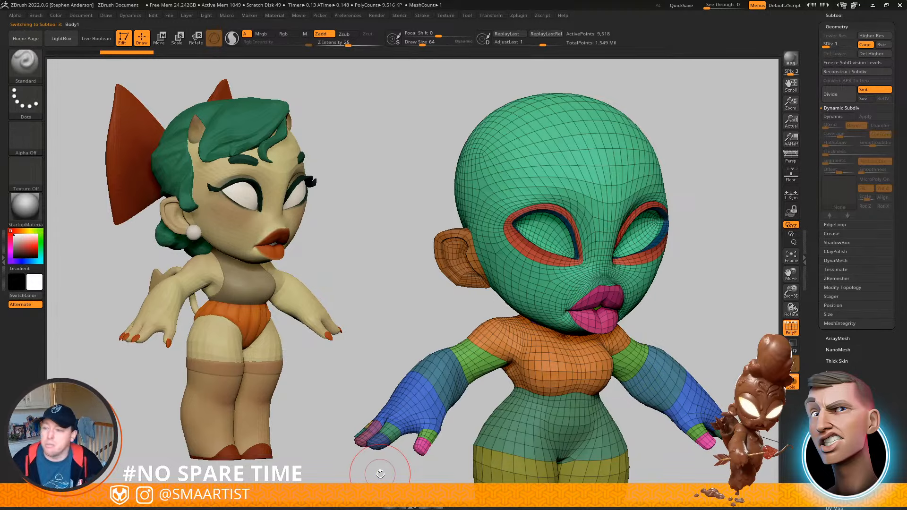
Delete the lower subdivision levels of the duplicated body at SDiv 4 and inspect it with the wireframe off
{"action": "left_click", "coordinate": [843, 15]}
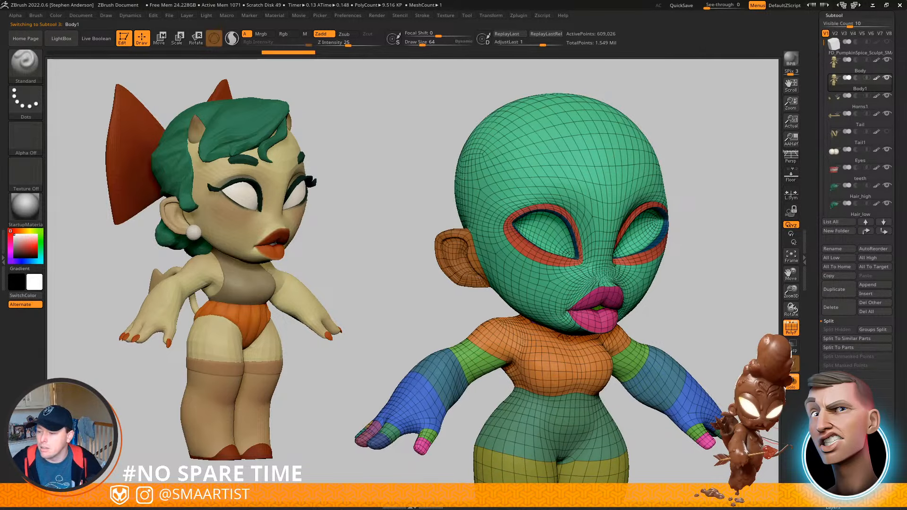
{"action": "left_click", "coordinate": [838, 462]}
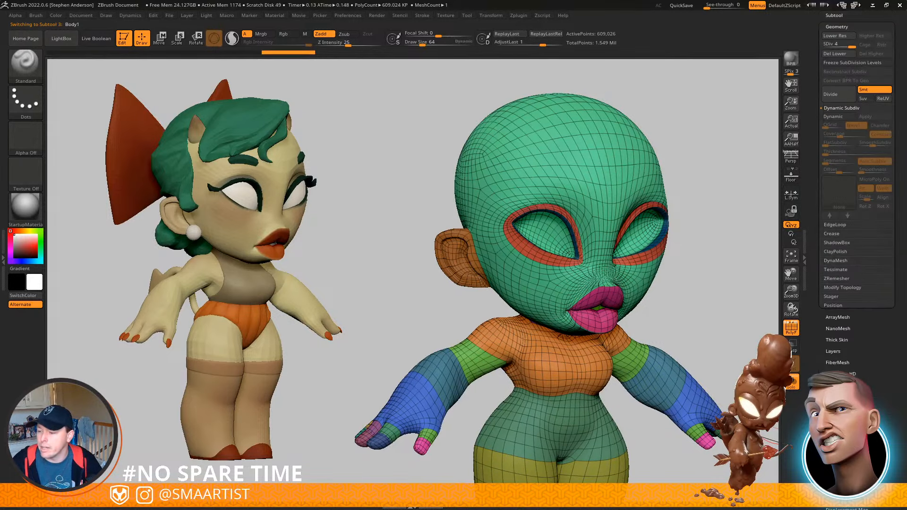
{"action": "left_click", "coordinate": [840, 63]}
{"action": "key", "text": "shift"}
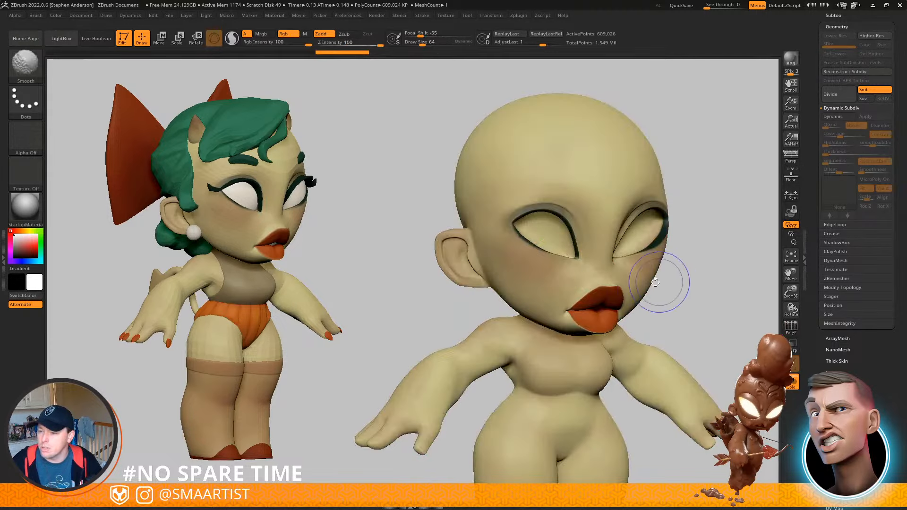
{"action": "right_click_drag", "start_coordinate": [580, 279], "coordinate": [637, 307], "text": "ctrl"}
{"action": "mouse_move", "coordinate": [637, 308]}
{"action": "right_mouse_down"}
{"action": "mouse_move", "coordinate": [613, 300]}
{"action": "mouse_move", "coordinate": [690, 286]}
{"action": "mouse_move", "coordinate": [655, 280]}
{"action": "mouse_move", "coordinate": [660, 265]}
{"action": "mouse_move", "coordinate": [697, 241]}
{"action": "mouse_move", "coordinate": [723, 279]}
{"action": "right_mouse_up"}
{"action": "mouse_move", "coordinate": [723, 279]}
{"action": "right_mouse_down", "text": "alt"}
{"action": "mouse_move", "coordinate": [690, 253]}
{"action": "mouse_move", "coordinate": [659, 246]}
{"action": "mouse_move", "coordinate": [694, 239]}
{"action": "mouse_move", "coordinate": [705, 245]}
{"action": "mouse_move", "coordinate": [656, 224]}
{"action": "mouse_move", "coordinate": [644, 247]}
{"action": "mouse_move", "coordinate": [644, 205]}
{"action": "mouse_move", "coordinate": [654, 219]}
{"action": "right_mouse_up", "text": "alt"}
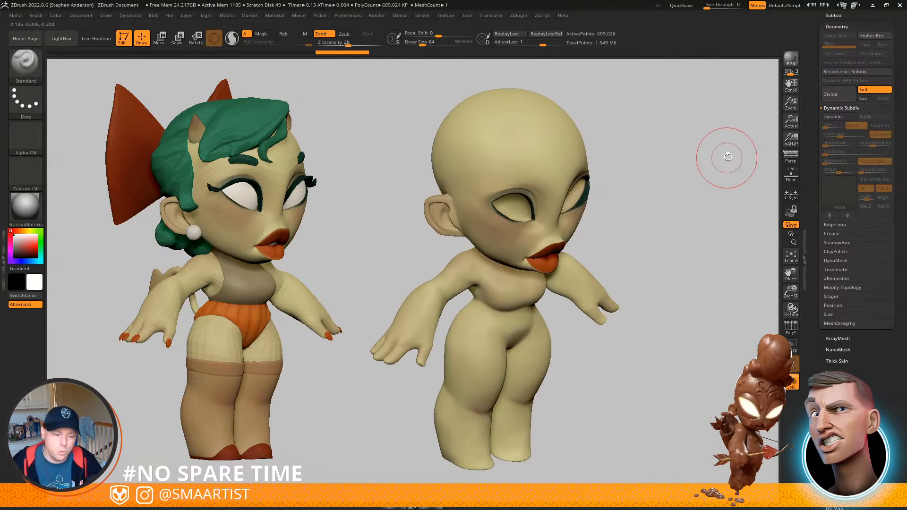
Rename the duplicated Body1 subtool to Body_high
{"action": "left_click", "coordinate": [834, 16]}
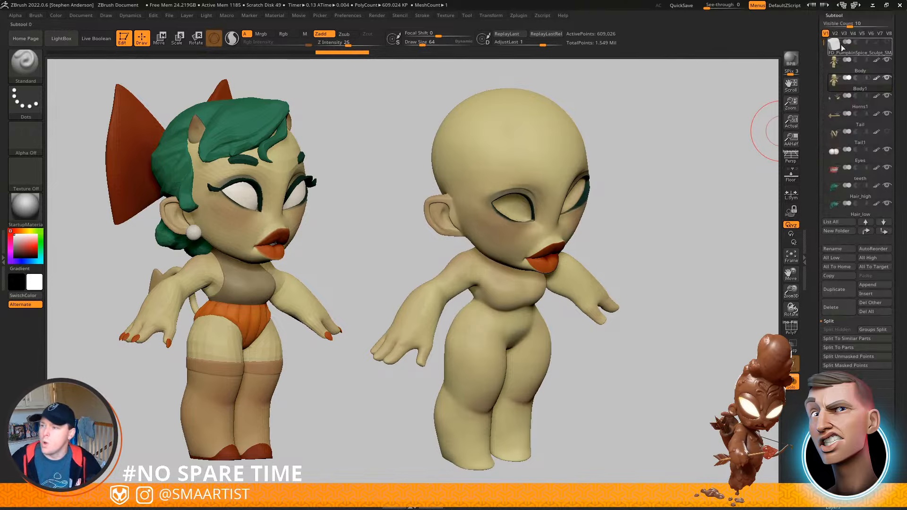
{"action": "left_click", "coordinate": [839, 248]}
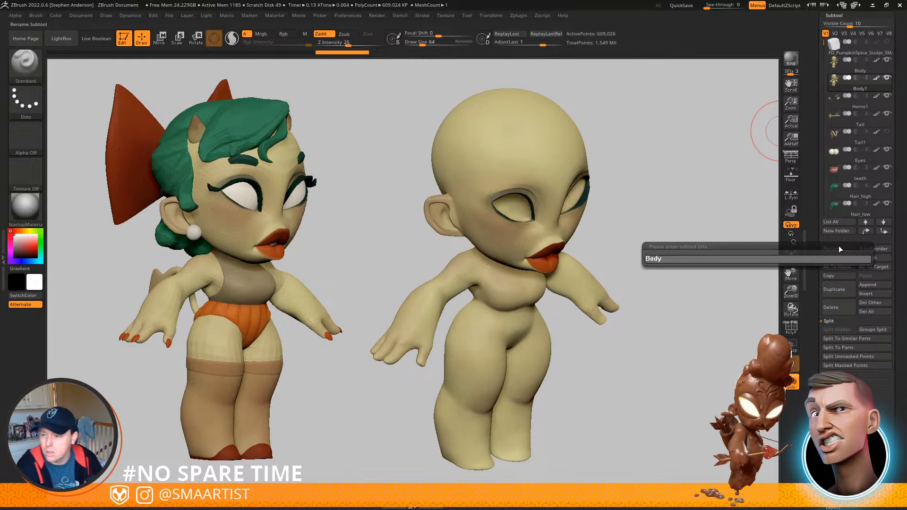
{"action": "type", "text": "_hig"}
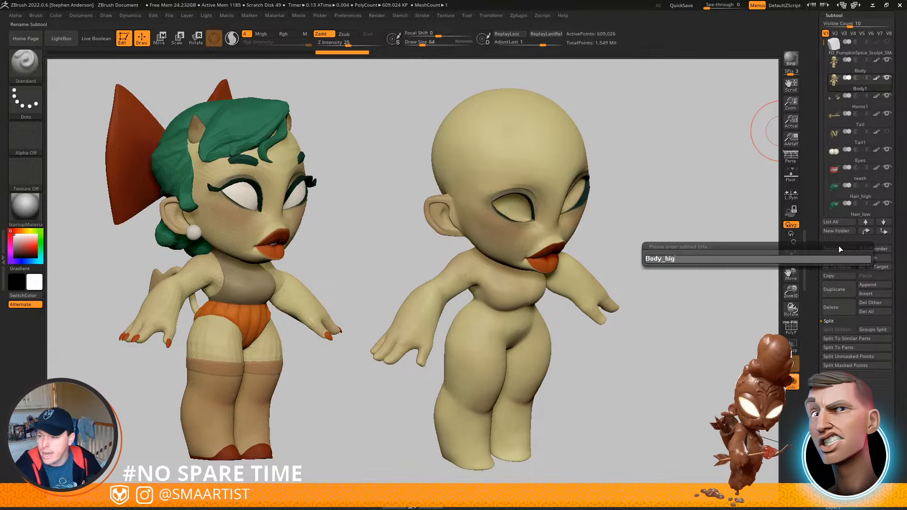
{"action": "type", "text": "h"}
{"action": "key", "text": "Return"}
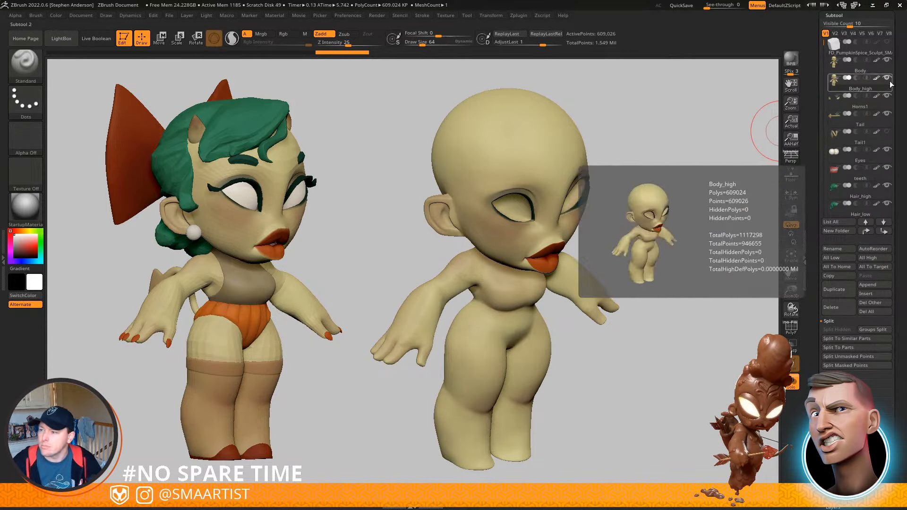
Select the Body subtool and rename it to Body_low
{"action": "left_click", "coordinate": [871, 71]}
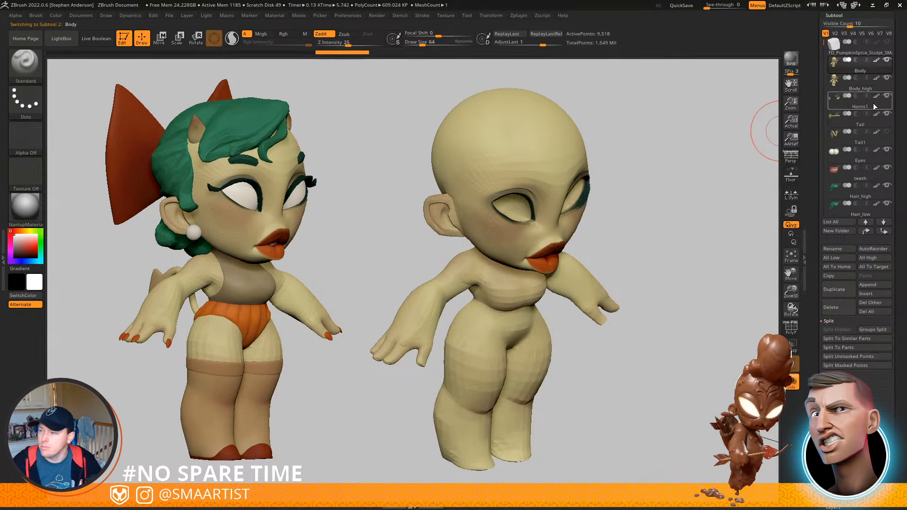
{"action": "left_click", "coordinate": [833, 249]}
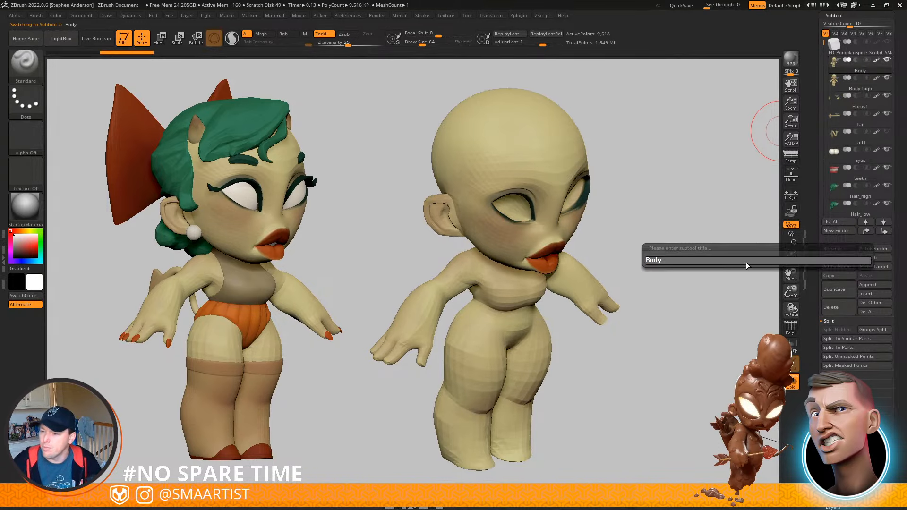
{"action": "type", "text": "_l"}
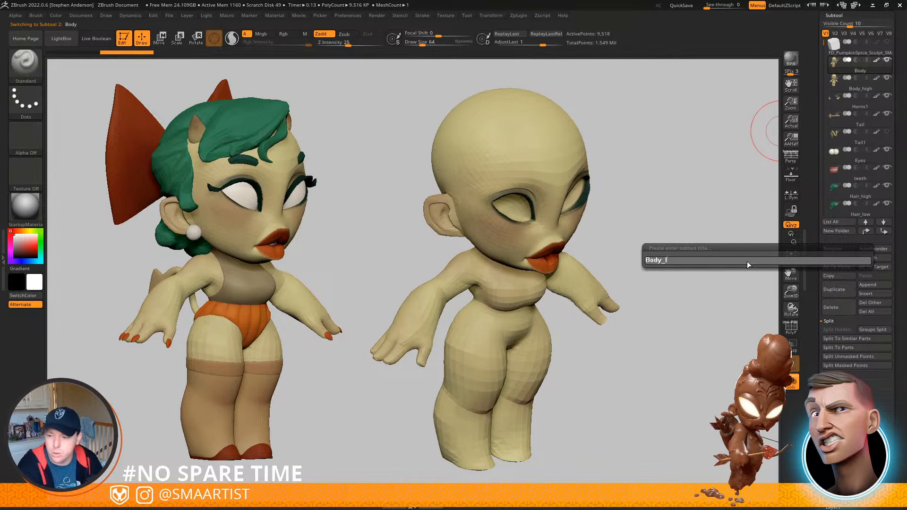
{"action": "type", "text": "ow"}
{"action": "key", "text": "Return"}
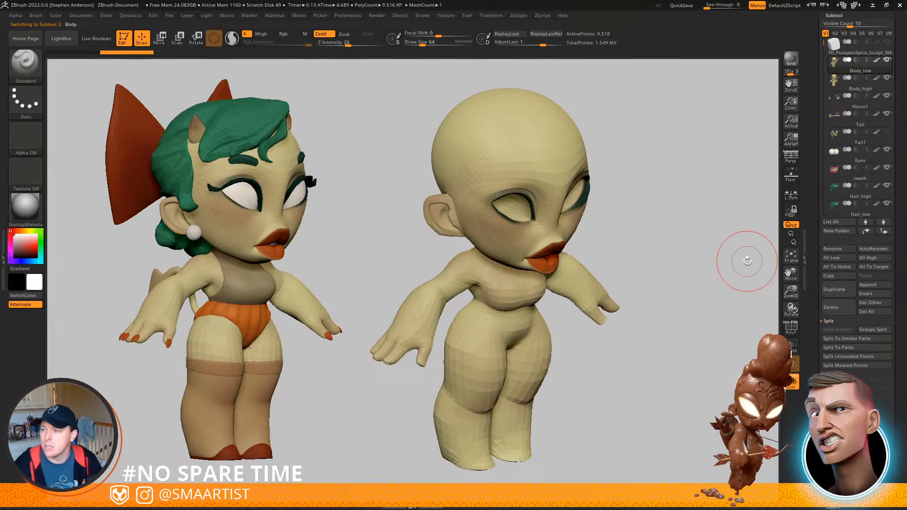
Select the Horns1 subtool, bring both horns into view and duplicate it
{"action": "left_click", "coordinate": [868, 110]}
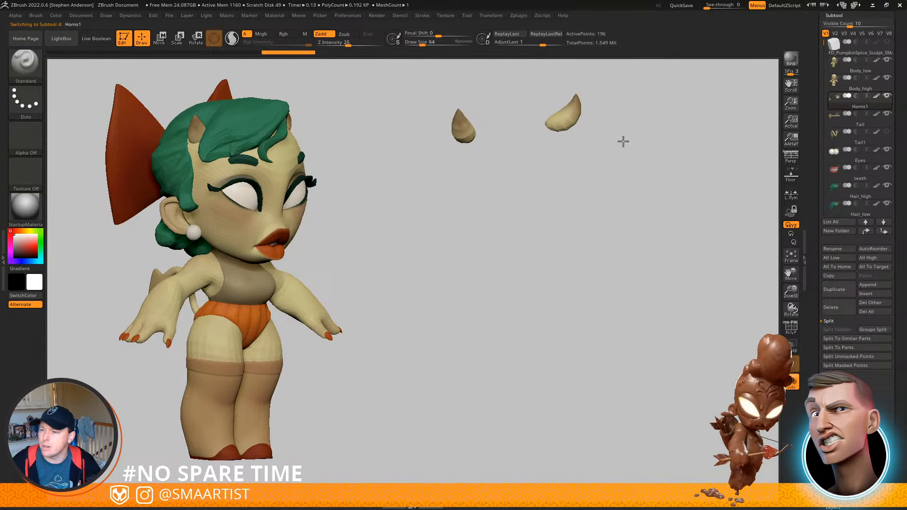
{"action": "right_click_drag", "start_coordinate": [593, 129], "coordinate": [628, 191], "text": "alt"}
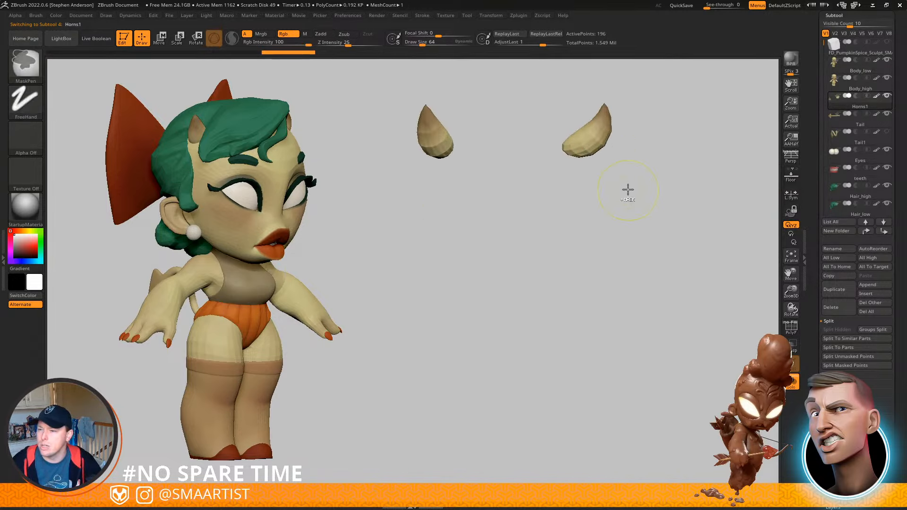
{"action": "right_click_drag", "start_coordinate": [610, 154], "coordinate": [614, 200], "text": "alt"}
{"action": "key", "text": "ctrl+shift+d"}
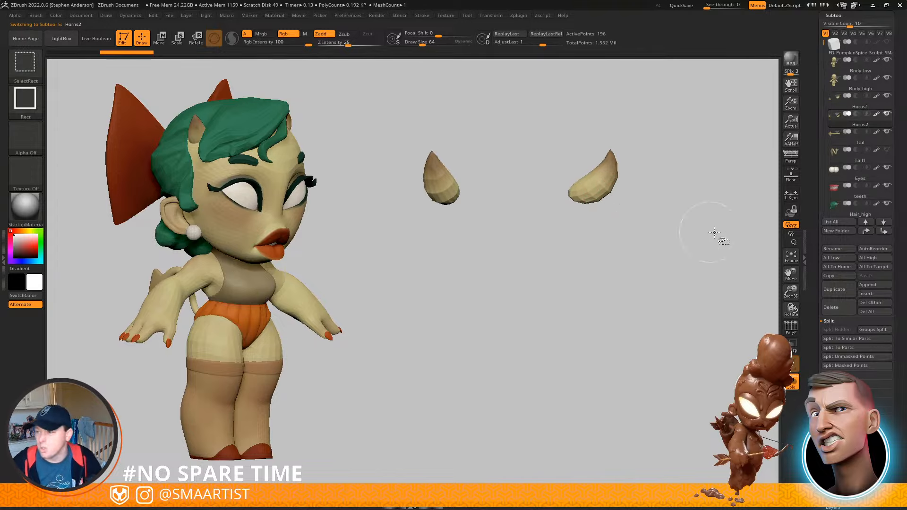
Rename the duplicated Horns2 subtool to Horns_high
{"action": "left_click", "coordinate": [840, 247]}
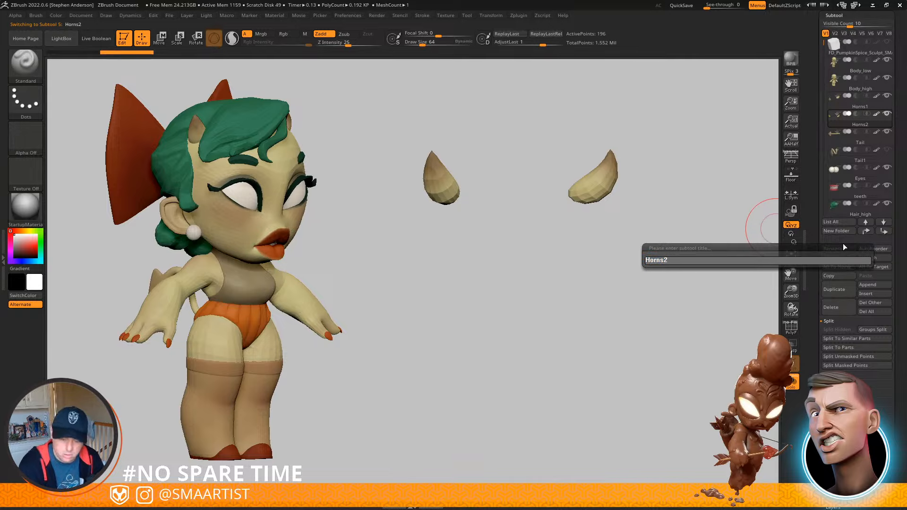
{"action": "type", "text": "_"}
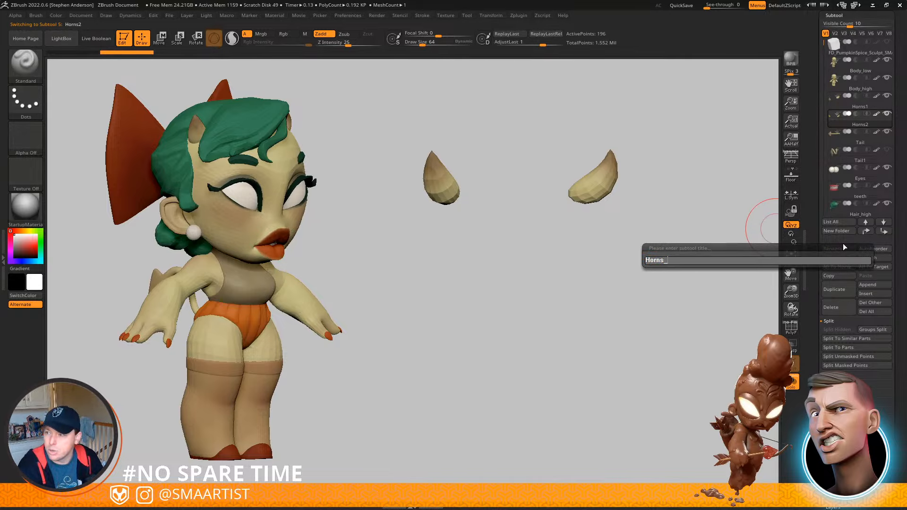
{"action": "type", "text": "high"}
{"action": "key", "text": "Return"}
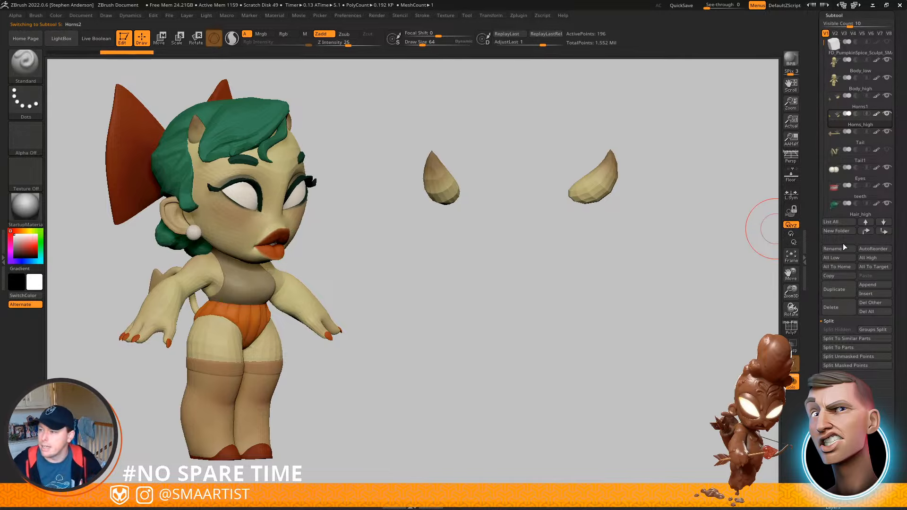
Select the Horns1 subtool and rename it to Horns_low
{"action": "mouse_move", "coordinate": [860, 205]}
{"action": "key", "text": "Up"}
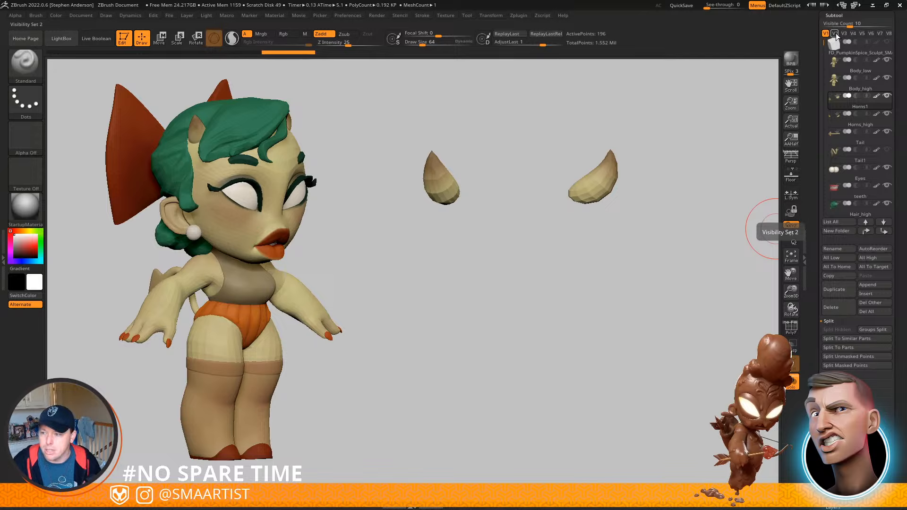
{"action": "left_click", "coordinate": [841, 250]}
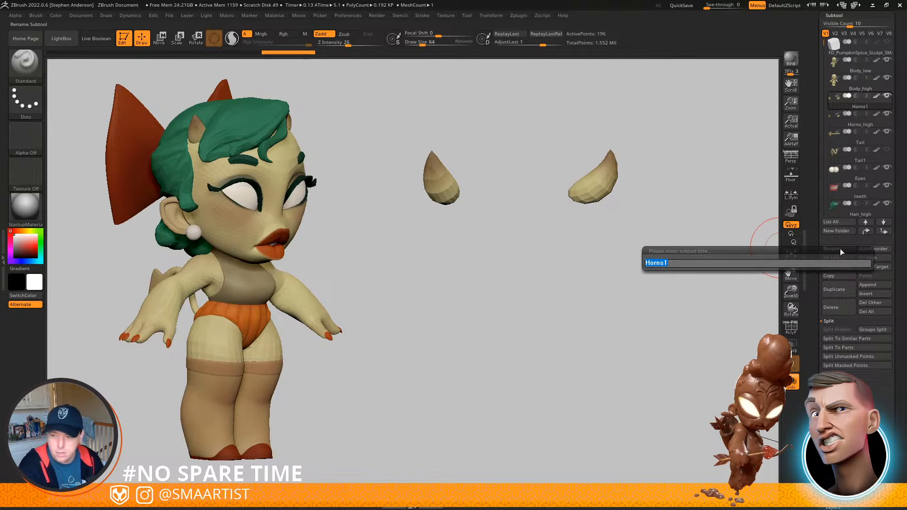
{"action": "type", "text": "Horns_lo"}
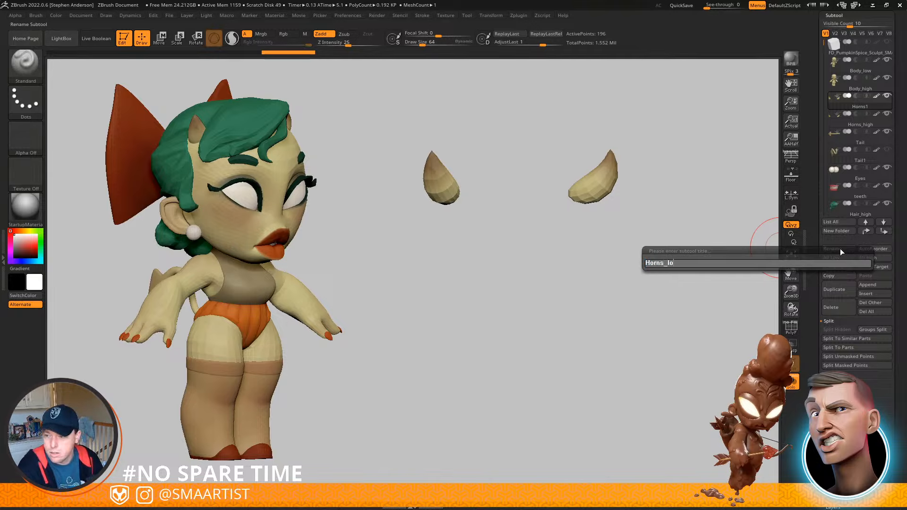
{"action": "type", "text": "w"}
{"action": "key", "text": "Return"}
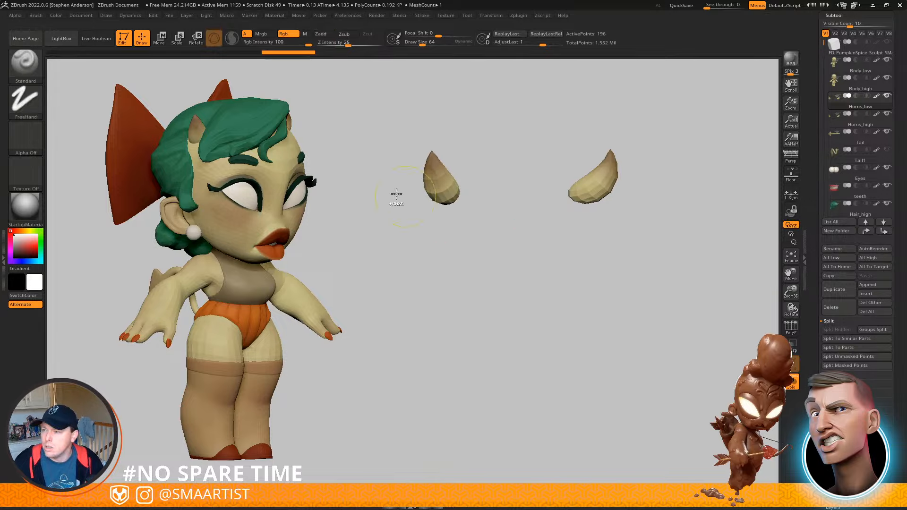
Check the wireframe of Horns_low and delete its higher subdivision levels
{"action": "right_click_drag", "start_coordinate": [396, 194], "coordinate": [392, 251], "text": "ctrl"}
{"action": "right_click_drag", "start_coordinate": [436, 214], "coordinate": [496, 318], "text": "alt"}
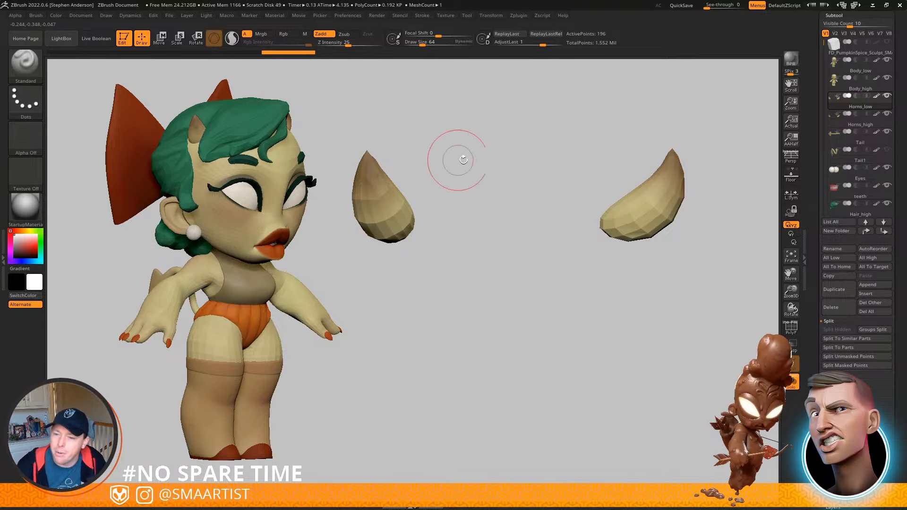
{"action": "key", "text": "shift"}
{"action": "key", "text": "shift+f"}
{"action": "key", "text": "shift+f"}
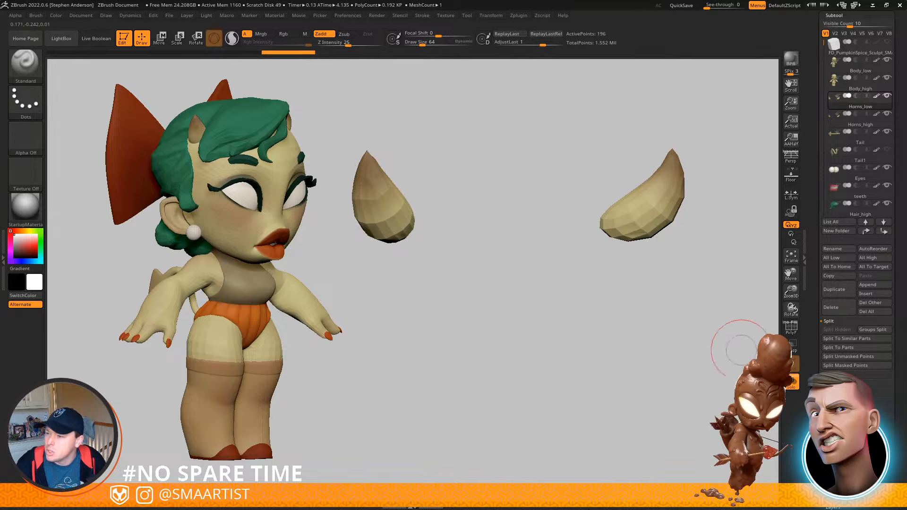
{"action": "left_click", "coordinate": [837, 462]}
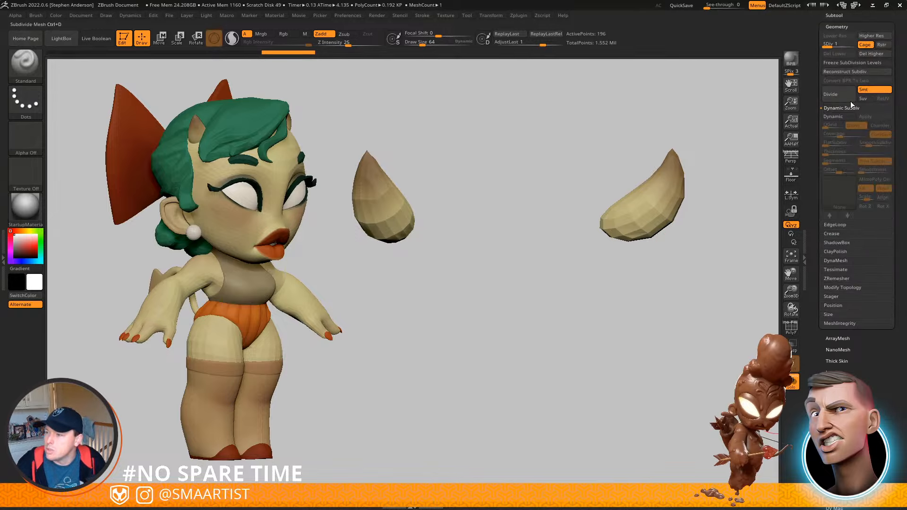
{"action": "left_click", "coordinate": [869, 53]}
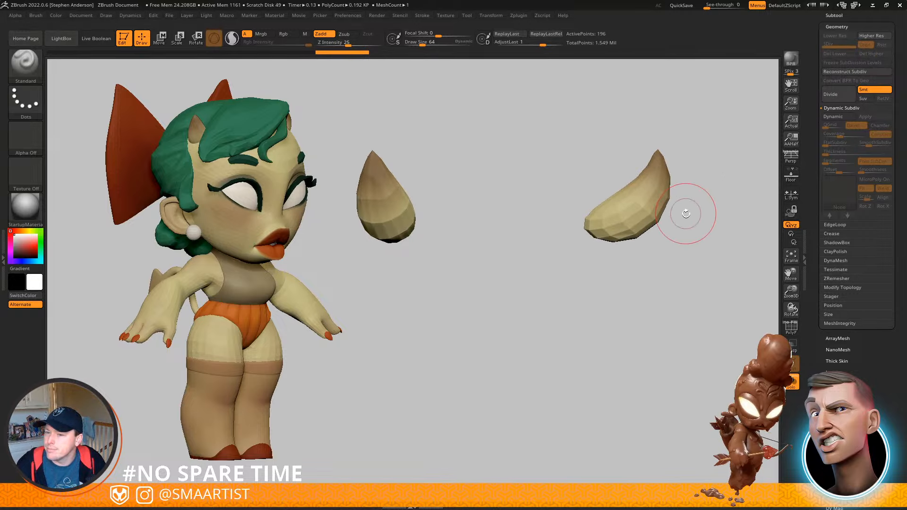
Divide the Horns_high subtool up to subdivision level 4 and show the whole character again
{"action": "key", "text": "ctrl+d"}
{"action": "key", "text": "ctrl+d"}
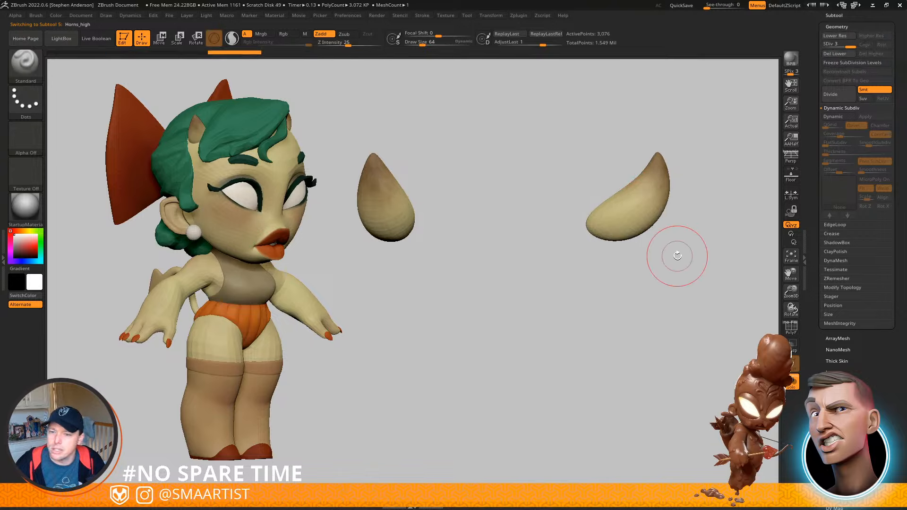
{"action": "key", "text": "ctrl"}
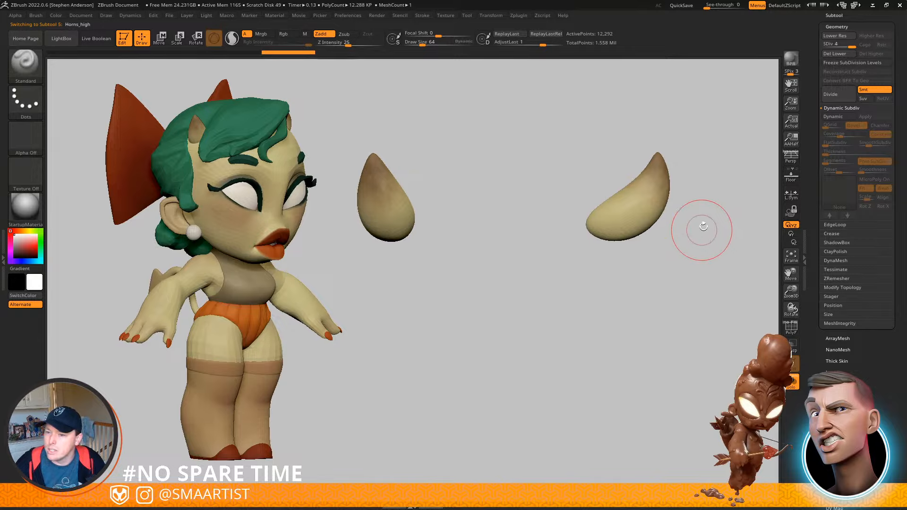
{"action": "left_click_drag", "start_coordinate": [702, 228], "coordinate": [703, 241], "text": "alt"}
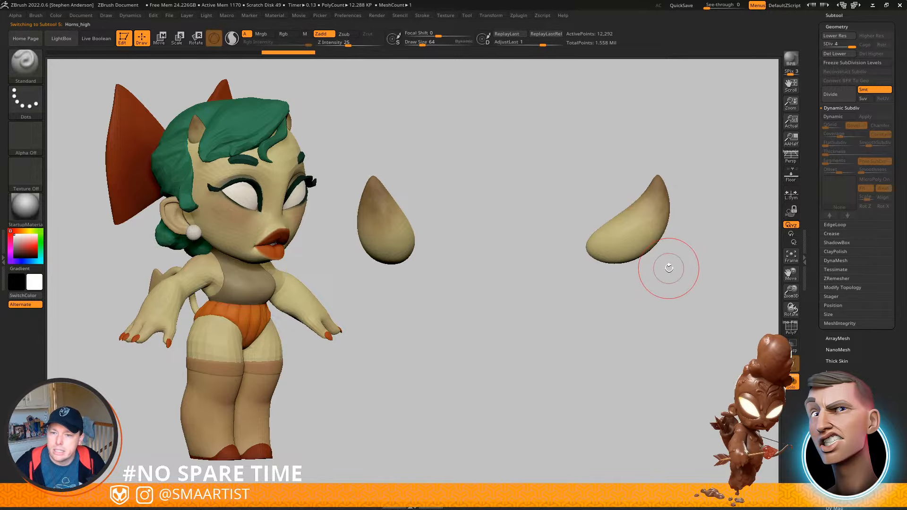
{"action": "key", "text": "ctrl"}
{"action": "key", "text": "ctrl+s"}
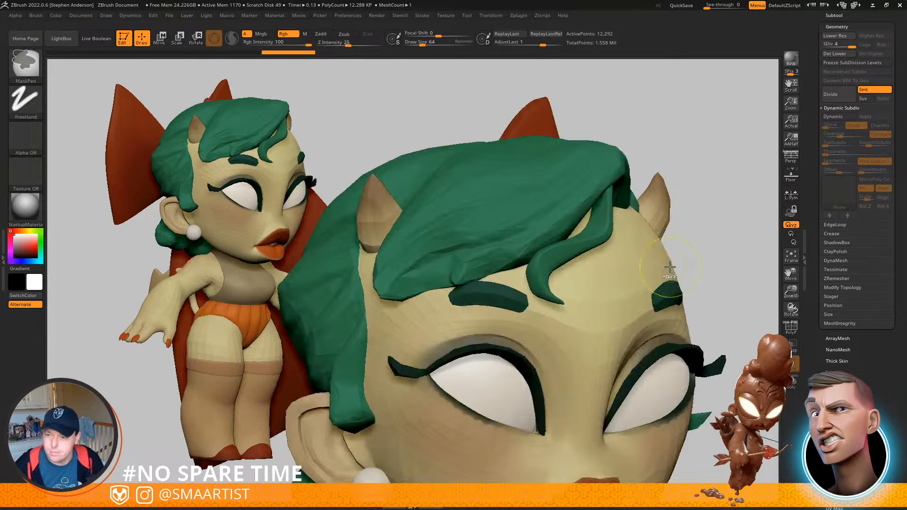
Select the Tail subtool, check its wireframe and turn off its dynamic subdivision
{"action": "left_click", "coordinate": [839, 27]}
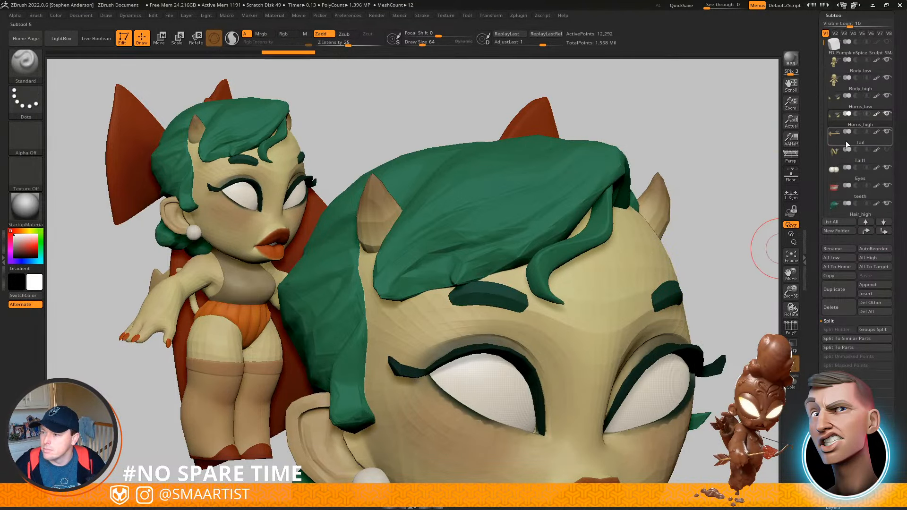
{"action": "left_click", "coordinate": [845, 141]}
{"action": "key", "text": "f"}
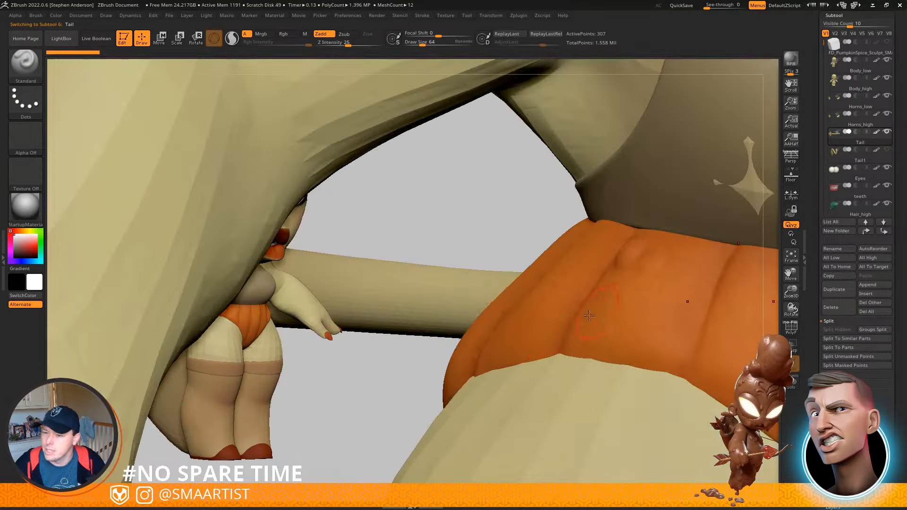
{"action": "mouse_move", "coordinate": [471, 317]}
{"action": "right_mouse_down"}
{"action": "mouse_move", "coordinate": [488, 315]}
{"action": "mouse_move", "coordinate": [340, 262]}
{"action": "mouse_move", "coordinate": [484, 254]}
{"action": "mouse_move", "coordinate": [506, 278]}
{"action": "mouse_move", "coordinate": [527, 280]}
{"action": "mouse_move", "coordinate": [493, 290]}
{"action": "right_mouse_up"}
{"action": "key", "text": "shift+f"}
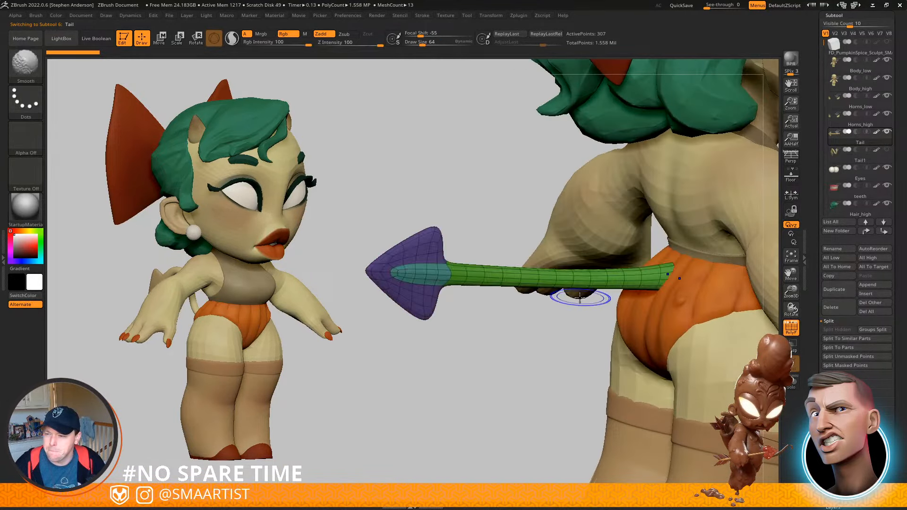
{"action": "key", "text": "shift+f"}
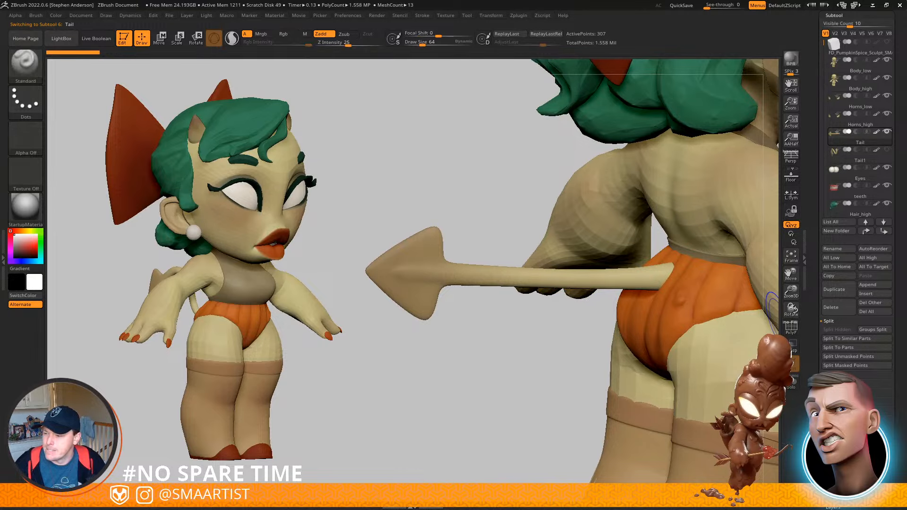
{"action": "left_click", "coordinate": [837, 462]}
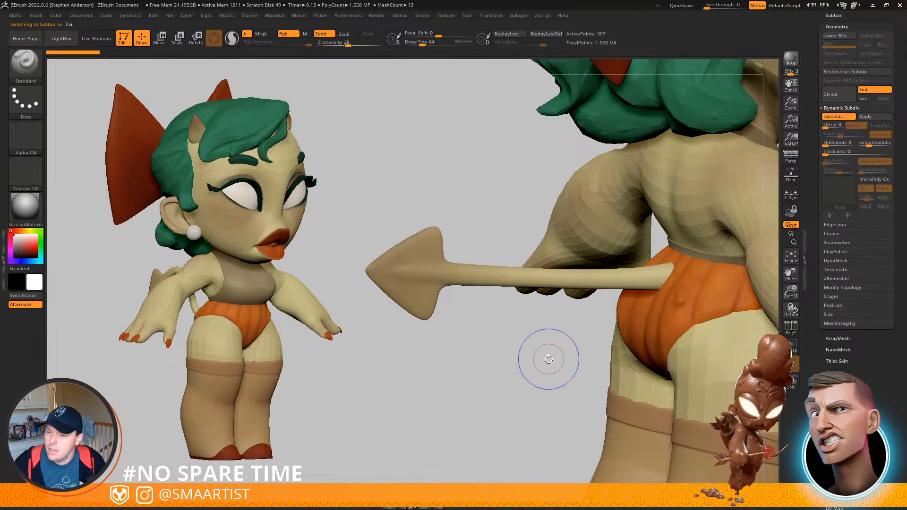
{"action": "key", "text": "shift+d"}
{"action": "left_click_drag", "start_coordinate": [520, 348], "coordinate": [524, 367]}
{"action": "left_click", "coordinate": [840, 14]}
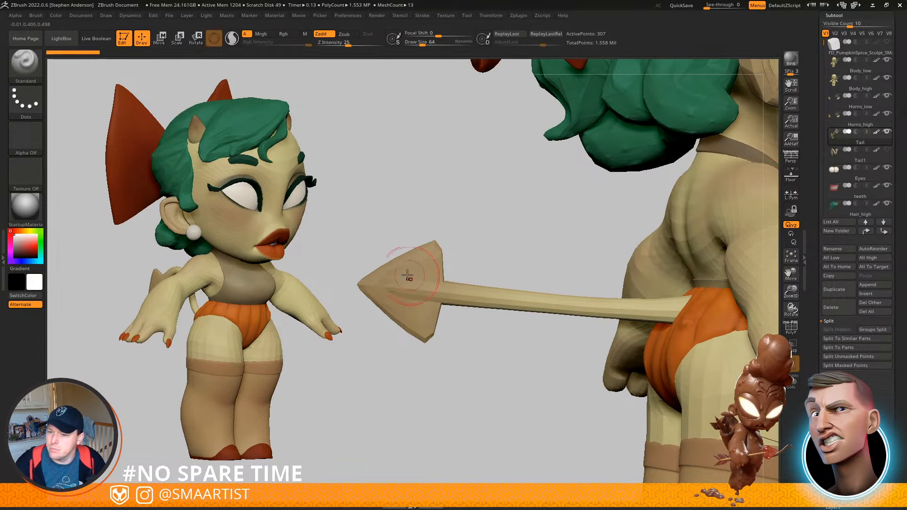
Set all subtools to their lowest subdivision level and rename the Tail subtool to Tail_low
{"action": "left_click", "coordinate": [829, 259]}
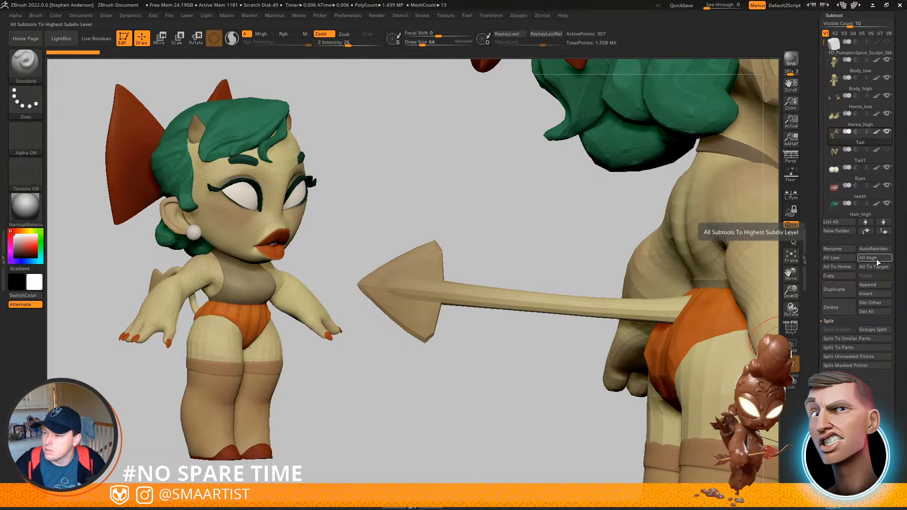
{"action": "left_click", "coordinate": [835, 249]}
{"action": "left_click", "coordinate": [700, 258]}
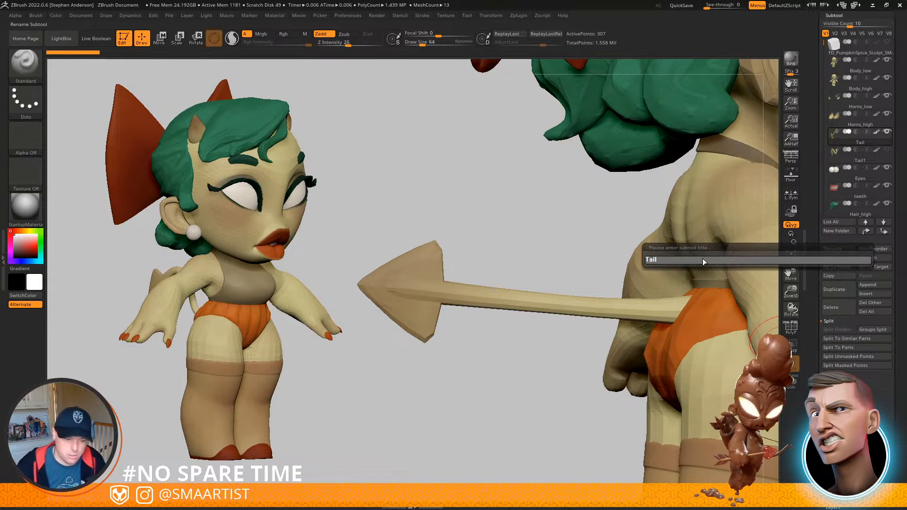
{"action": "type", "text": "_low"}
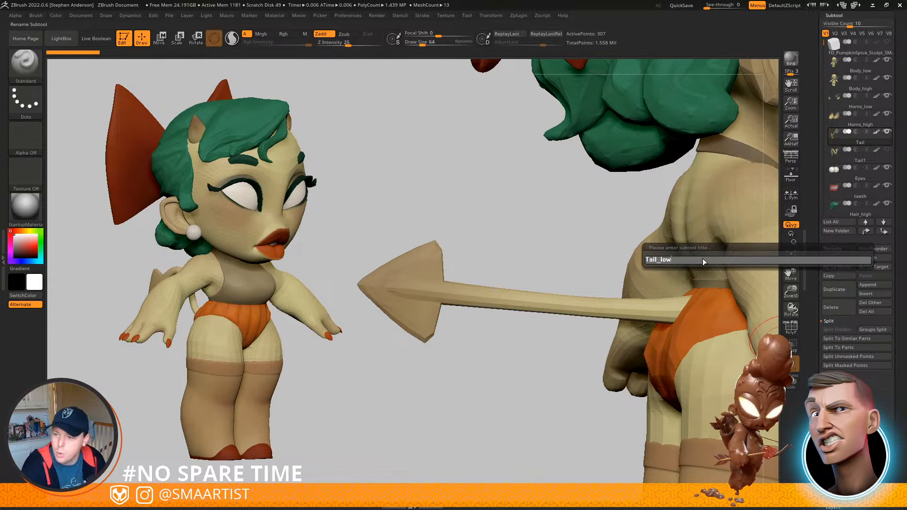
{"action": "key", "text": "Return"}
Duplicate the Tail_low subtool and rename the copy to Tail_high
{"action": "key", "text": "ctrl+shift+d"}
{"action": "left_click", "coordinate": [845, 249]}
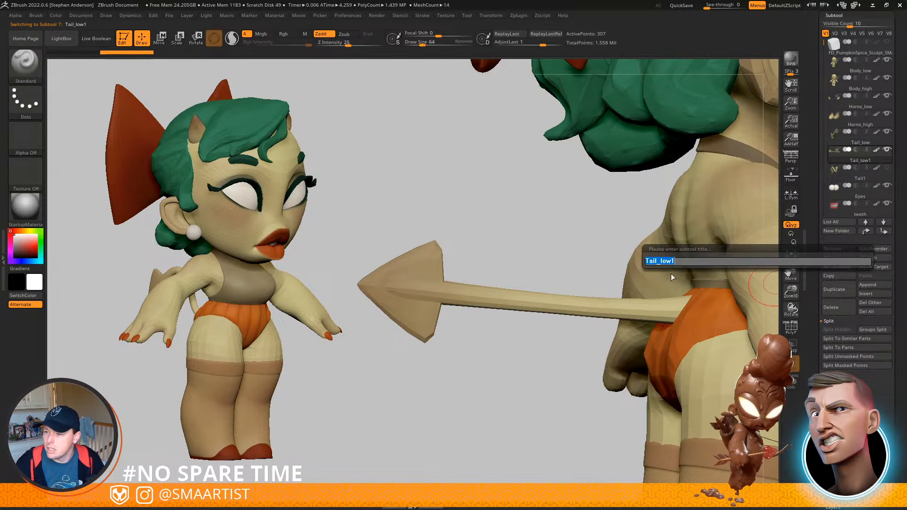
{"action": "key", "text": "BackSpace"}
{"action": "key", "text": "BackSpace"}
{"action": "key", "text": "BackSpace"}
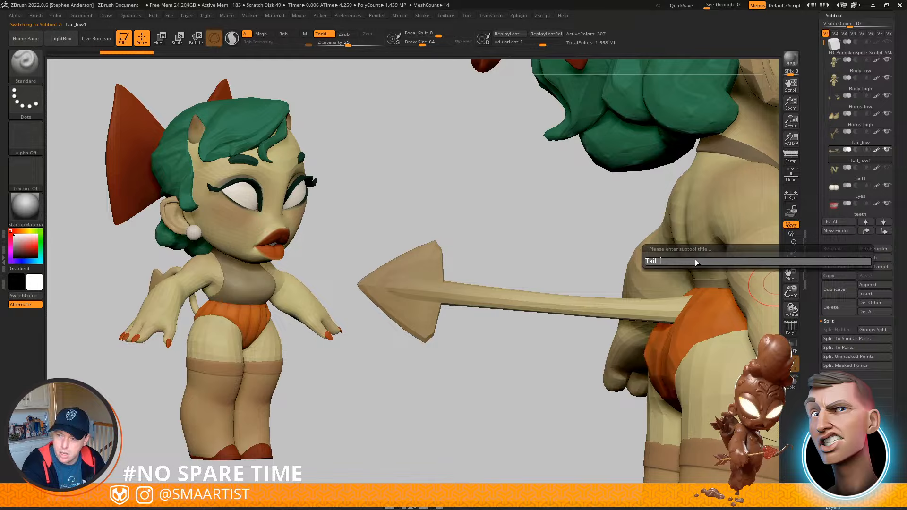
{"action": "type", "text": "high"}
{"action": "key", "text": "Return"}
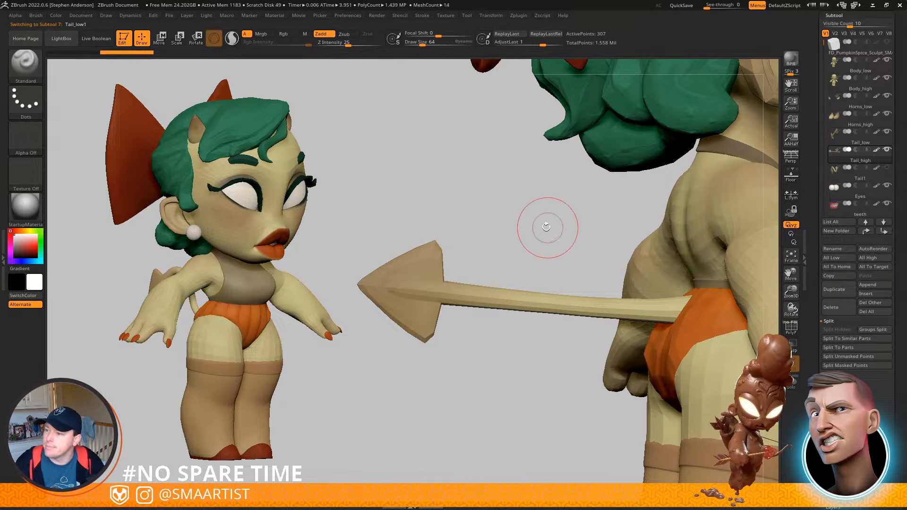
Divide the Tail_high subtool twice and hide Tail_low
{"action": "key", "text": "ctrl"}
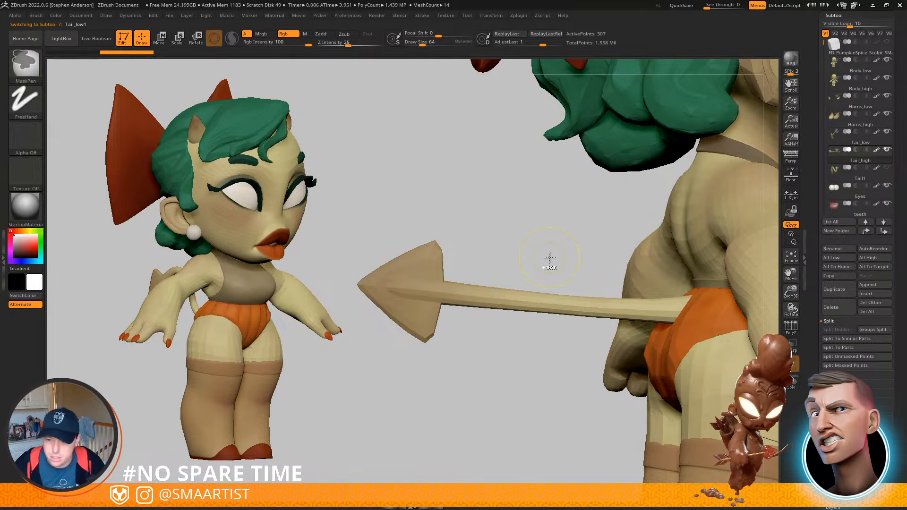
{"action": "key", "text": "ctrl+d"}
{"action": "key", "text": "ctrl+d"}
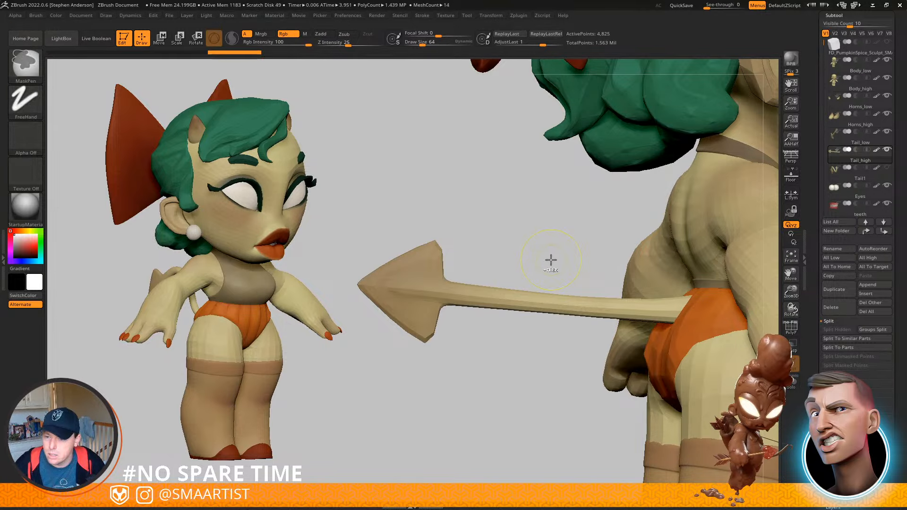
{"action": "left_click", "coordinate": [888, 133]}
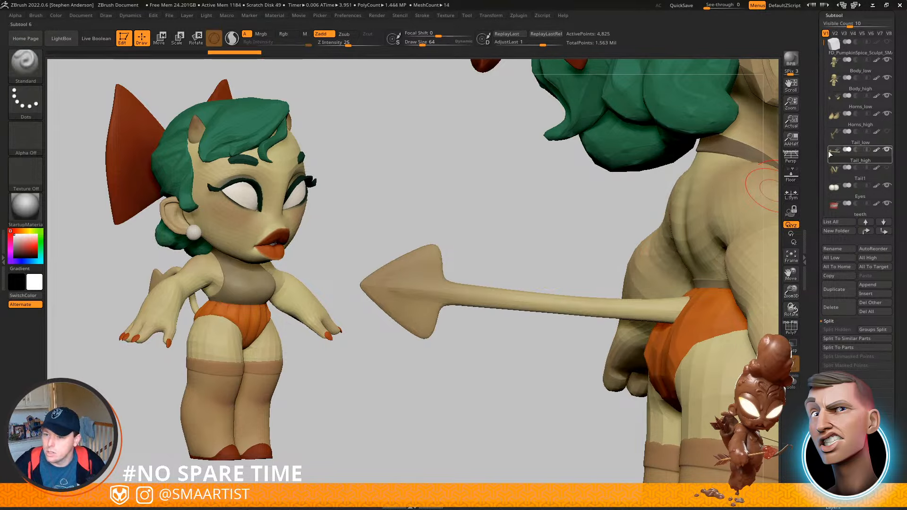
Examine the arrowhead tip and wireframe of Tail_high up close and compare its shape with Tail_low
{"action": "right_click_drag", "start_coordinate": [487, 223], "coordinate": [449, 229]}
{"action": "mouse_move", "coordinate": [442, 289]}
{"action": "right_mouse_down", "text": "ctrl"}
{"action": "mouse_move", "coordinate": [515, 230]}
{"action": "mouse_move", "coordinate": [530, 225]}
{"action": "mouse_move", "coordinate": [532, 236]}
{"action": "right_mouse_up", "text": "ctrl"}
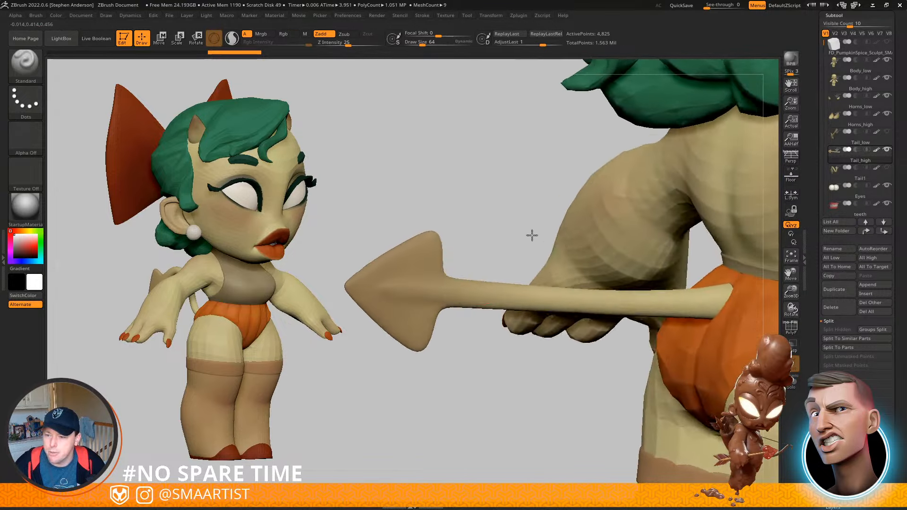
{"action": "mouse_move", "coordinate": [385, 283]}
{"action": "right_mouse_down", "text": "ctrl"}
{"action": "mouse_move", "coordinate": [624, 395]}
{"action": "mouse_move", "coordinate": [617, 328]}
{"action": "mouse_move", "coordinate": [548, 322]}
{"action": "mouse_move", "coordinate": [518, 336]}
{"action": "right_mouse_up", "text": "ctrl"}
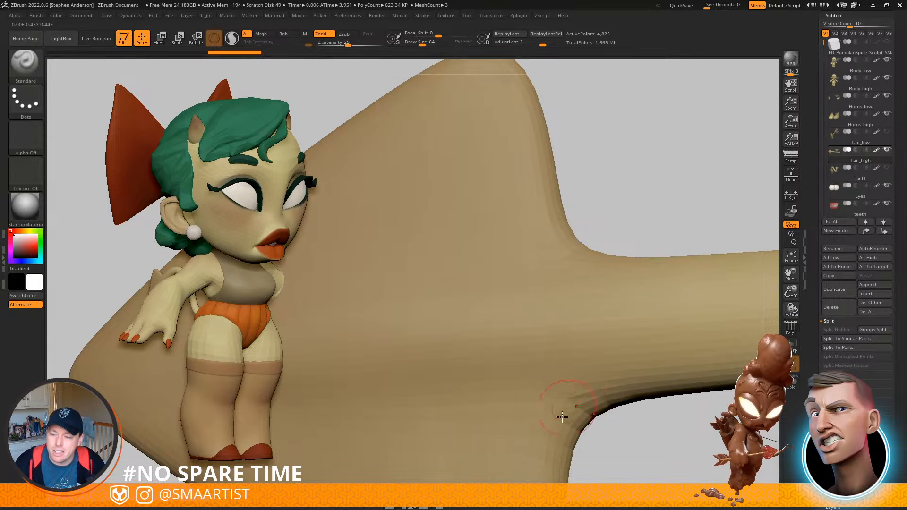
{"action": "key", "text": "shift+f"}
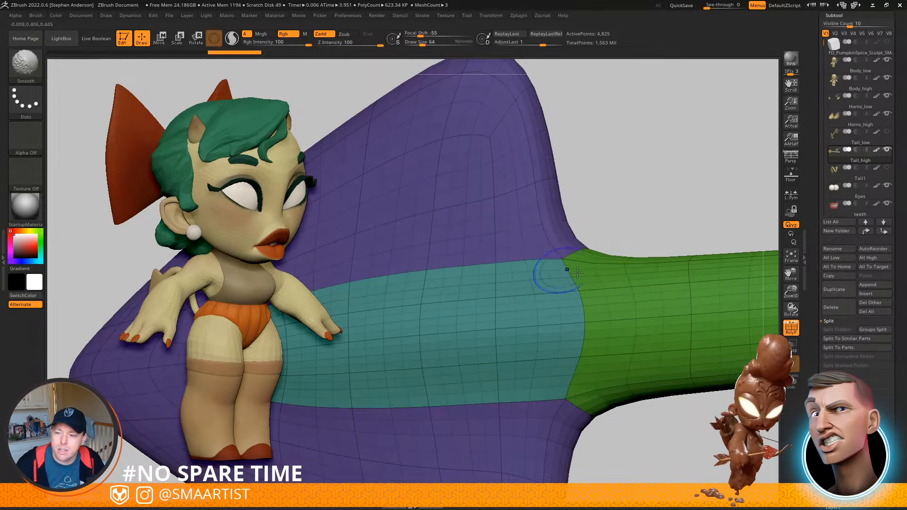
{"action": "key", "text": "shift+f"}
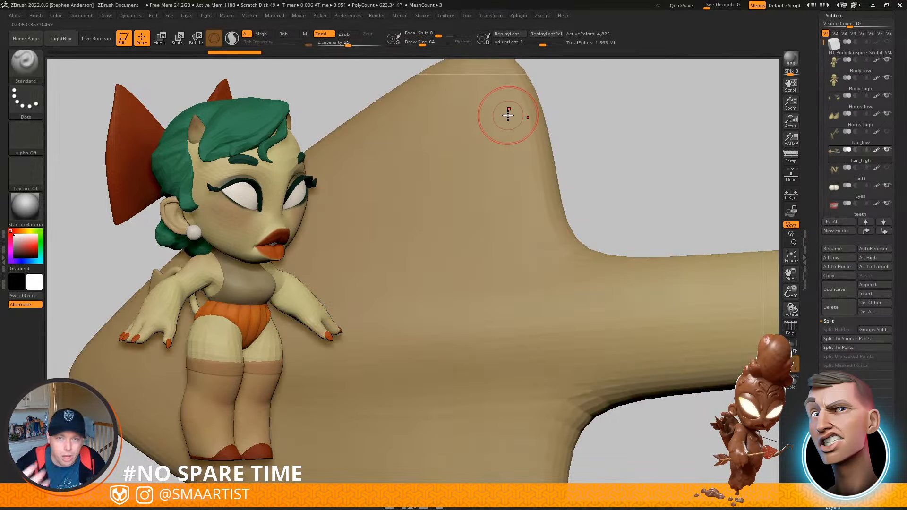
{"action": "right_click_drag", "start_coordinate": [558, 107], "coordinate": [589, 164], "text": "ctrl"}
{"action": "mouse_move", "coordinate": [589, 164]}
{"action": "right_mouse_down", "text": "alt"}
{"action": "mouse_move", "coordinate": [526, 143]}
{"action": "mouse_move", "coordinate": [576, 165]}
{"action": "right_mouse_up", "text": "alt"}
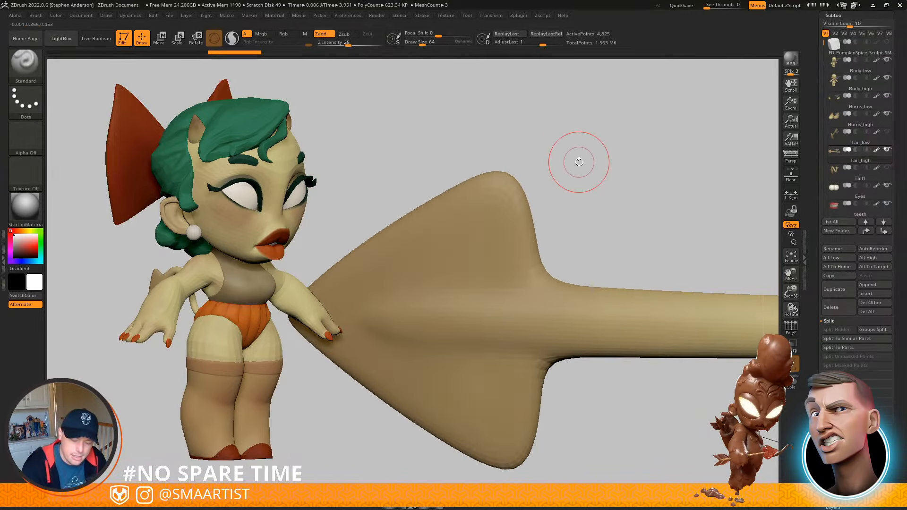
{"action": "key", "text": "alt+Up"}
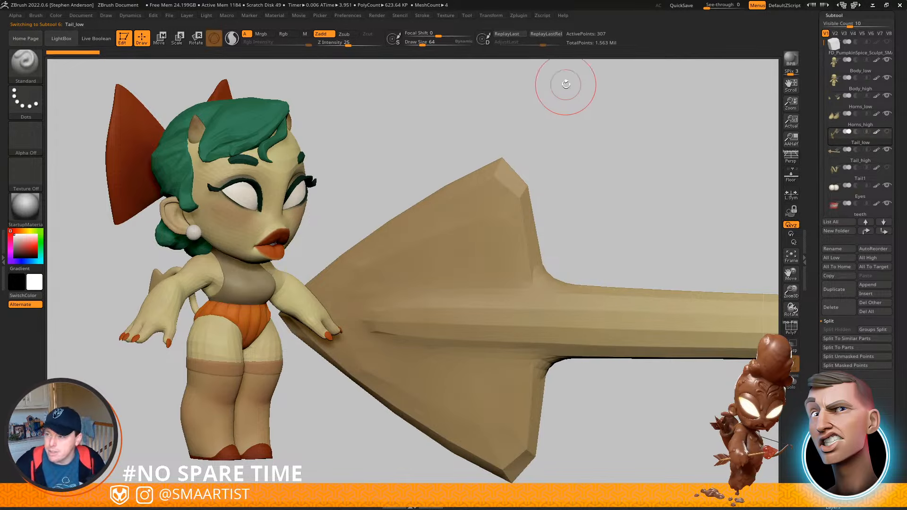
{"action": "key", "text": "Down"}
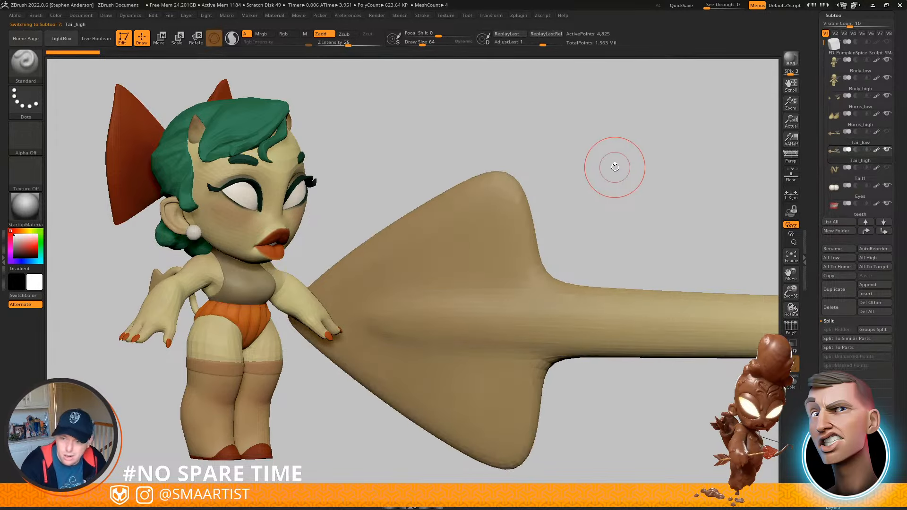
{"action": "key", "text": "Up"}
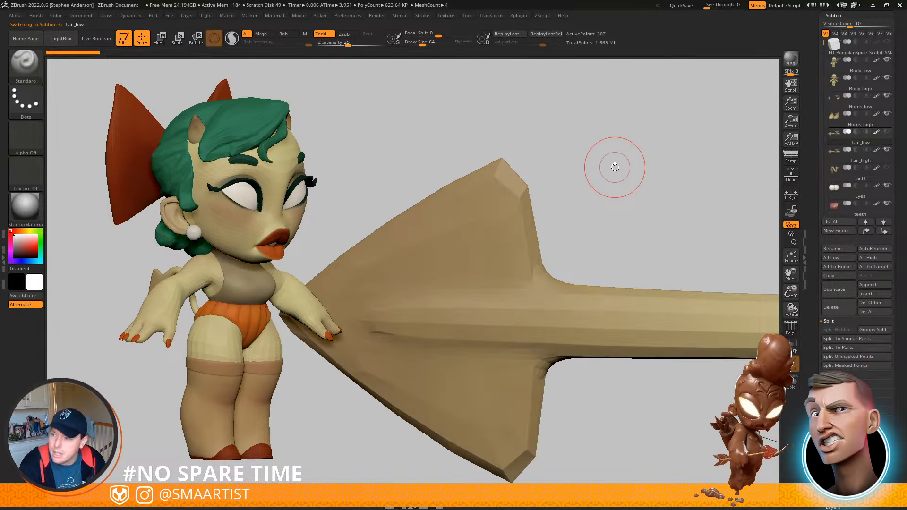
Select the eyes subtool and apply its dynamic subdivision to the mesh
{"action": "key", "text": "shift+f"}
{"action": "mouse_move", "coordinate": [619, 169]}
{"action": "right_mouse_down"}
{"action": "mouse_move", "coordinate": [633, 170]}
{"action": "mouse_move", "coordinate": [591, 314]}
{"action": "right_mouse_up"}
{"action": "mouse_move", "coordinate": [591, 314]}
{"action": "right_mouse_down", "text": "alt"}
{"action": "mouse_move", "coordinate": [470, 282]}
{"action": "mouse_move", "coordinate": [516, 259]}
{"action": "mouse_move", "coordinate": [520, 273]}
{"action": "mouse_move", "coordinate": [488, 239]}
{"action": "mouse_move", "coordinate": [472, 240]}
{"action": "right_mouse_up", "text": "alt"}
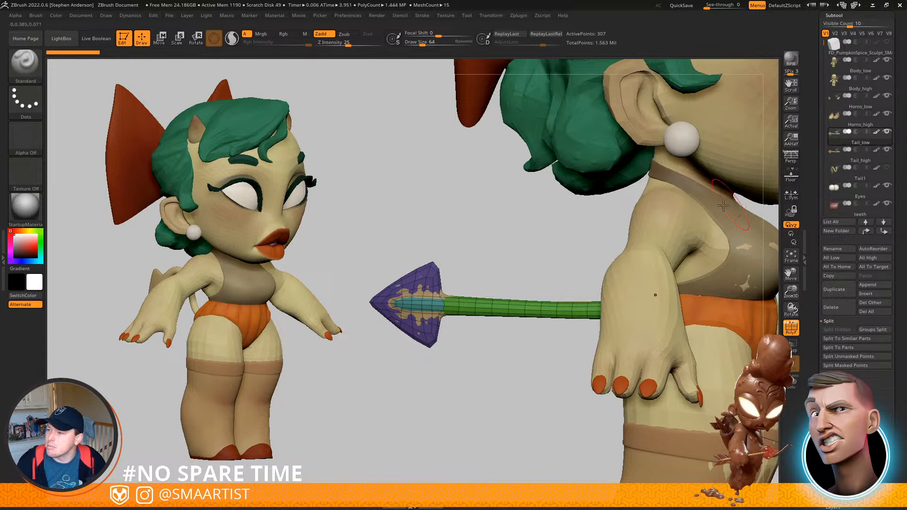
{"action": "left_click", "coordinate": [610, 229], "text": "alt"}
{"action": "left_click_drag", "start_coordinate": [610, 229], "coordinate": [392, 373], "text": "alt"}
{"action": "left_click_drag", "start_coordinate": [548, 361], "coordinate": [588, 367]}
{"action": "right_click_drag", "start_coordinate": [513, 197], "coordinate": [532, 233], "text": "ctrl"}
{"action": "left_click", "coordinate": [837, 463]}
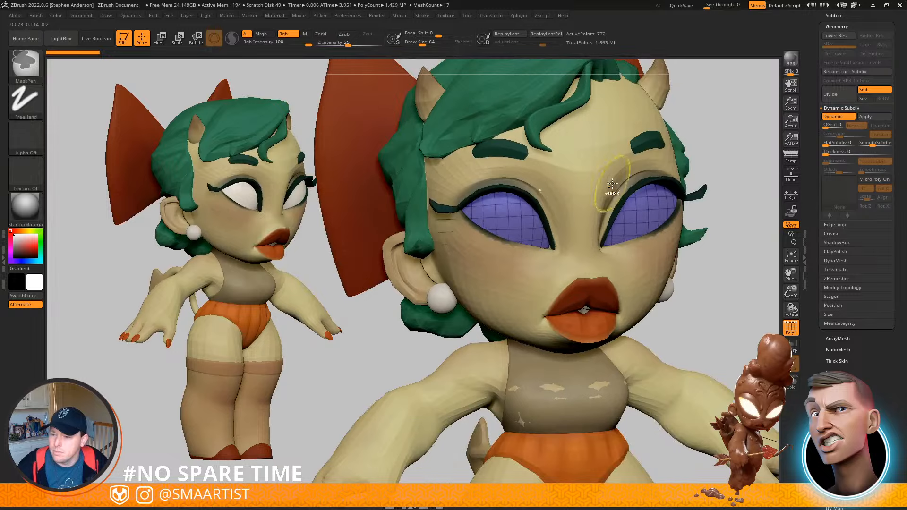
{"action": "right_click_drag", "start_coordinate": [613, 184], "coordinate": [583, 212], "text": "alt"}
{"action": "left_click", "coordinate": [875, 118]}
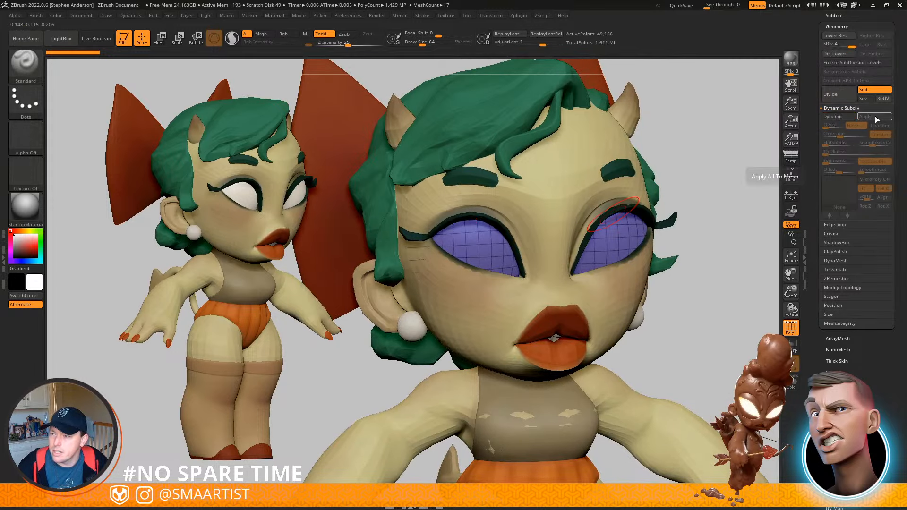
{"action": "left_click_drag", "start_coordinate": [716, 160], "coordinate": [701, 200]}
Rename the Eyes subtool to Eyes_low
{"action": "left_click_drag", "start_coordinate": [866, 18], "coordinate": [867, 115]}
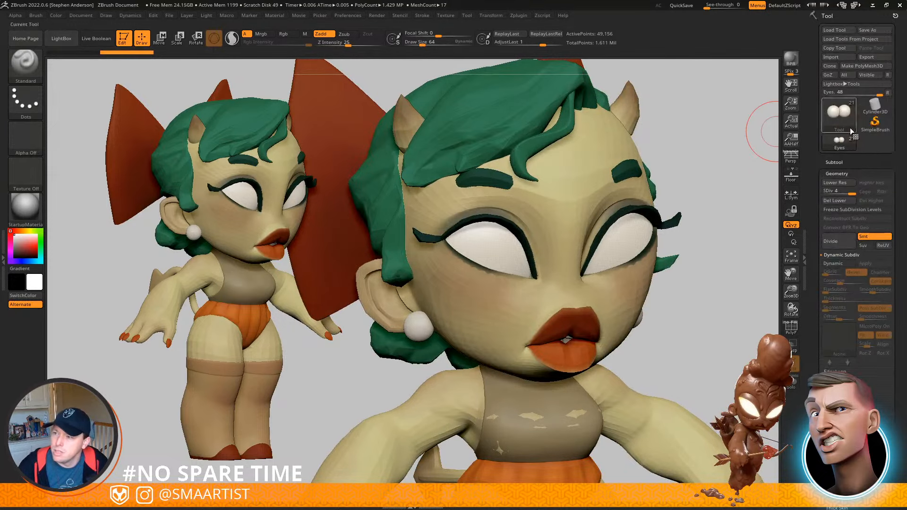
{"action": "left_click", "coordinate": [834, 161]}
{"action": "left_click_drag", "start_coordinate": [810, 259], "coordinate": [810, 193]}
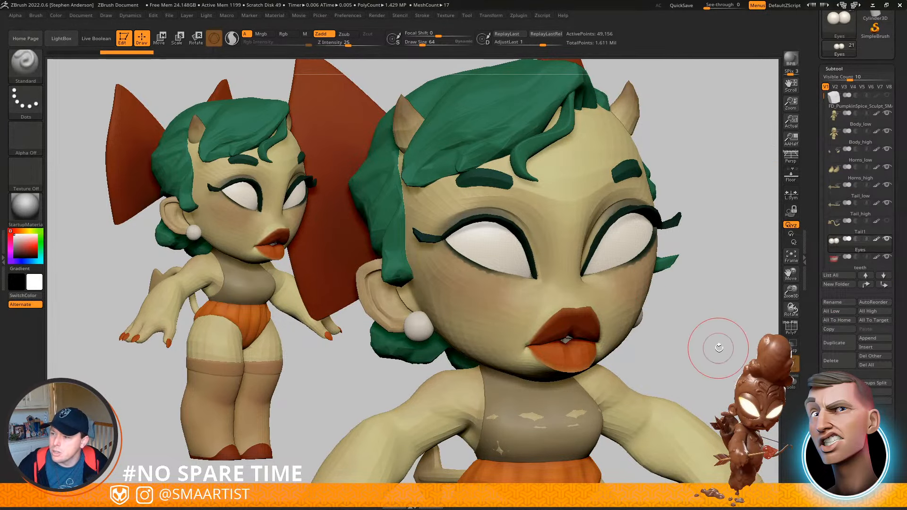
{"action": "left_click", "coordinate": [832, 303]}
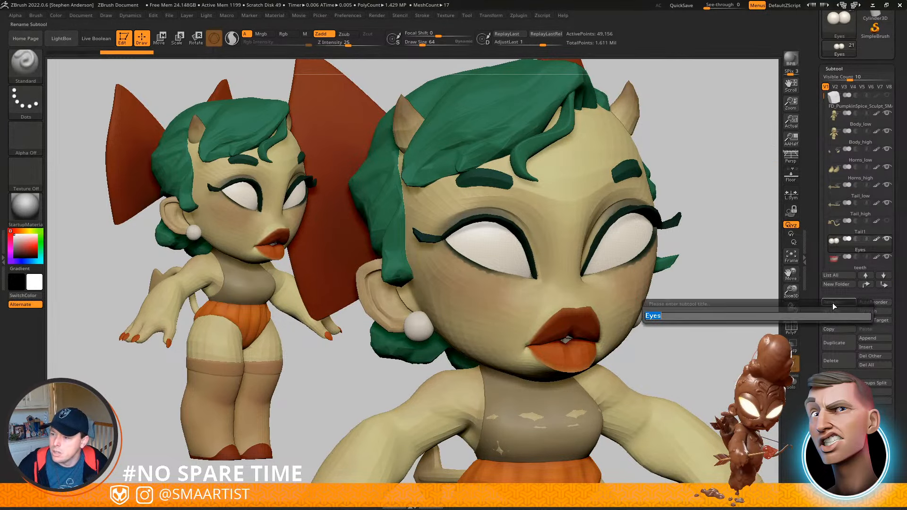
{"action": "left_click", "coordinate": [744, 315]}
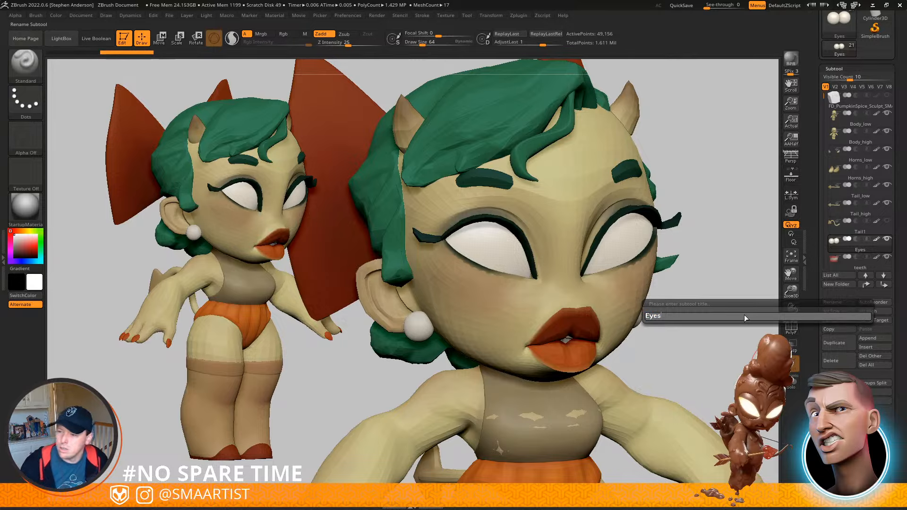
{"action": "type", "text": "_low"}
{"action": "key", "text": "Return"}
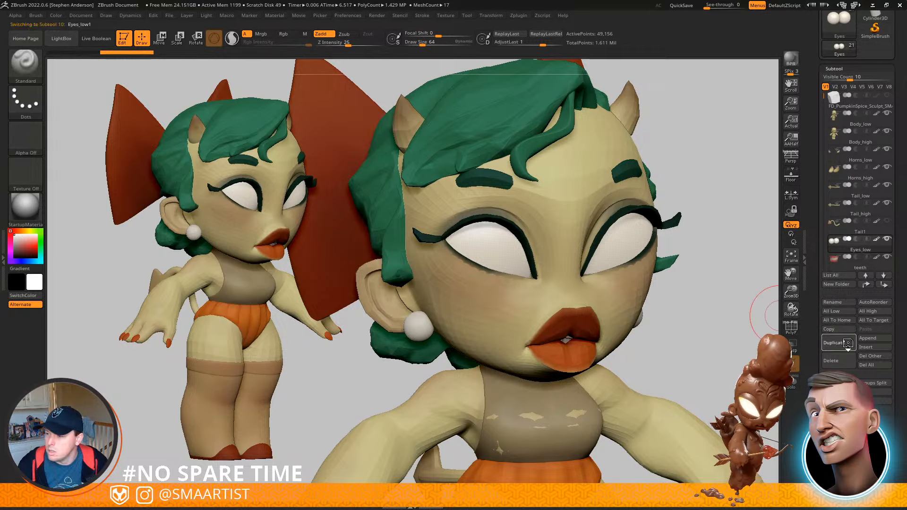
Duplicate the Eyes_low subtool and rename the copy to Eyes_high
{"action": "left_click", "coordinate": [844, 301]}
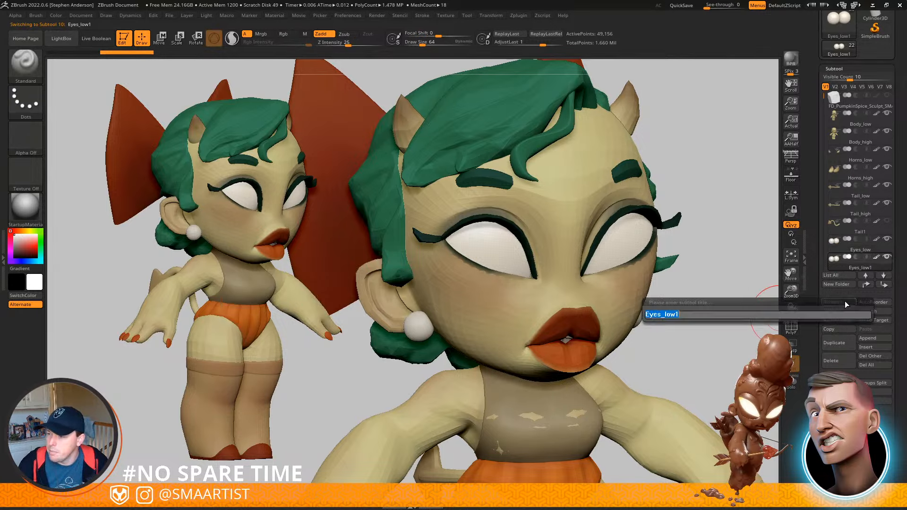
{"action": "type", "text": "Eyes_"}
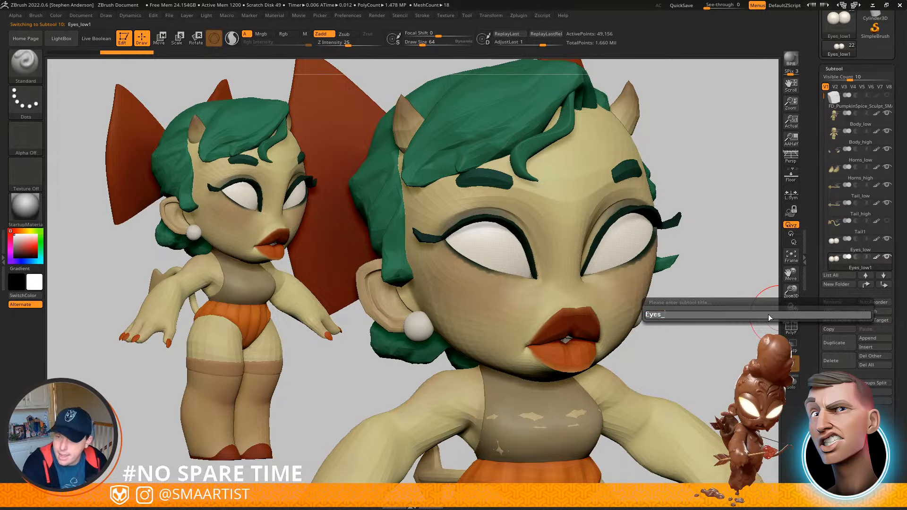
{"action": "type", "text": "lhigh"}
{"action": "key", "text": "Return"}
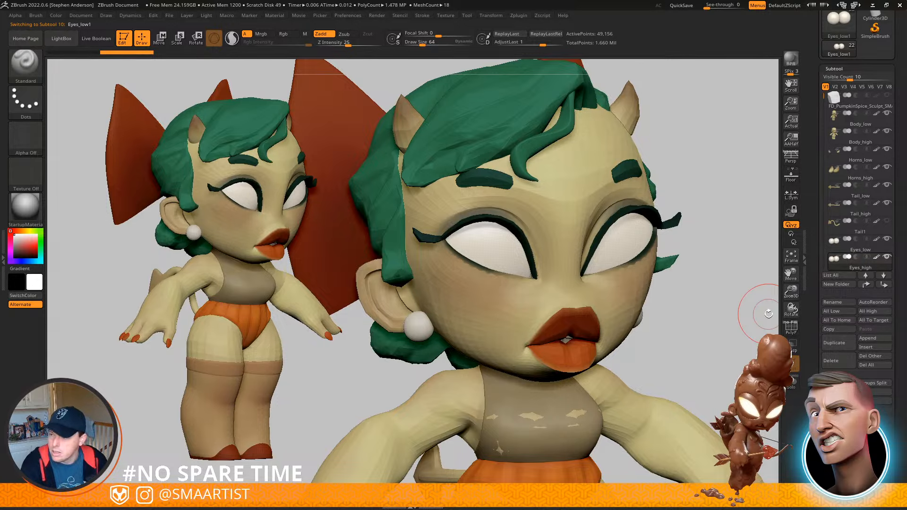
Select Eyes_low and step it down to its lowest subdivision level, checking it in isolation
{"action": "key", "text": "alt+Up"}
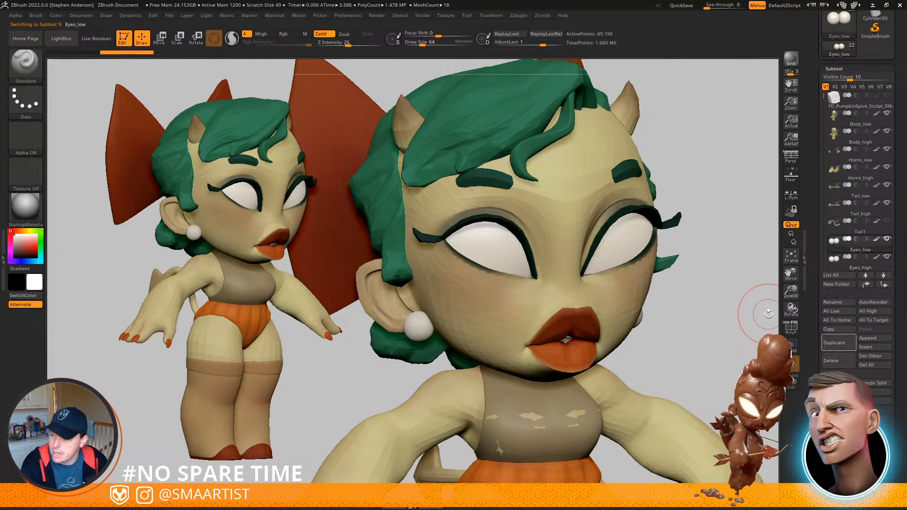
{"action": "key", "text": "shift"}
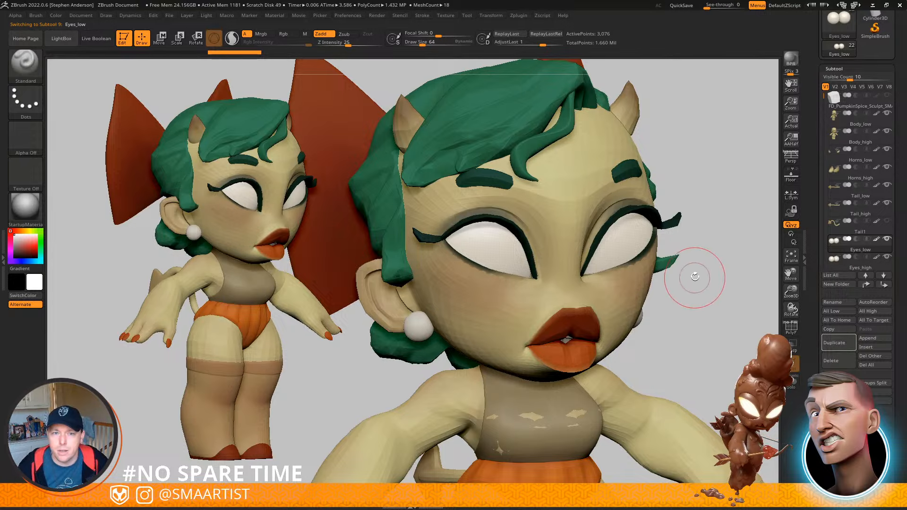
{"action": "left_click_drag", "start_coordinate": [710, 285], "coordinate": [721, 288]}
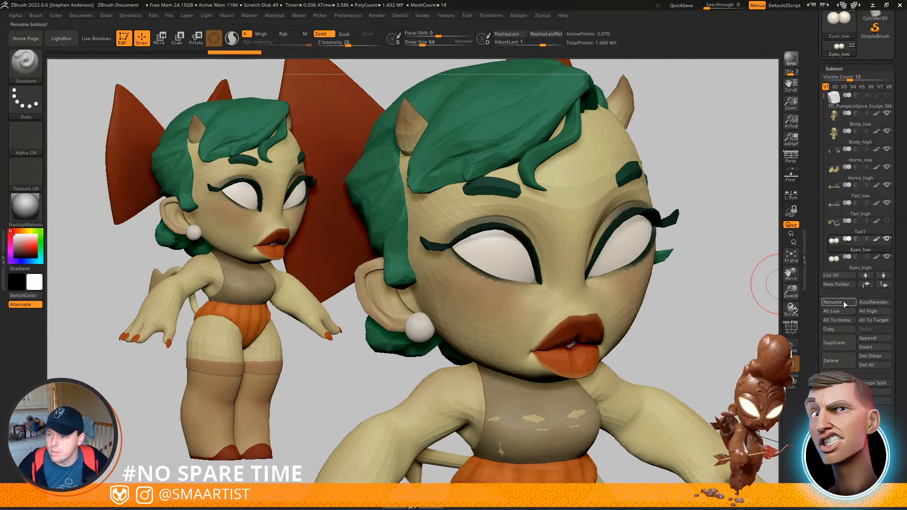
{"action": "key", "text": "ctrl"}
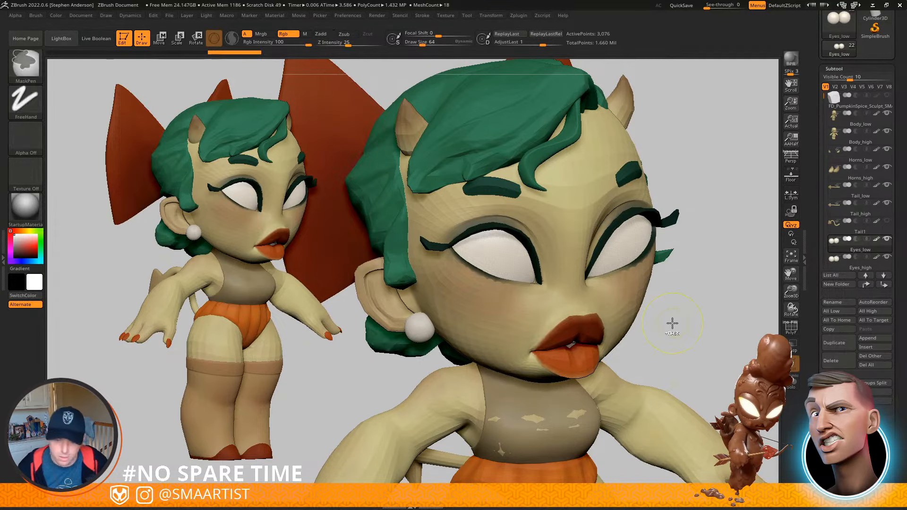
{"action": "key", "text": "ctrl+1"}
{"action": "key", "text": "shift+d"}
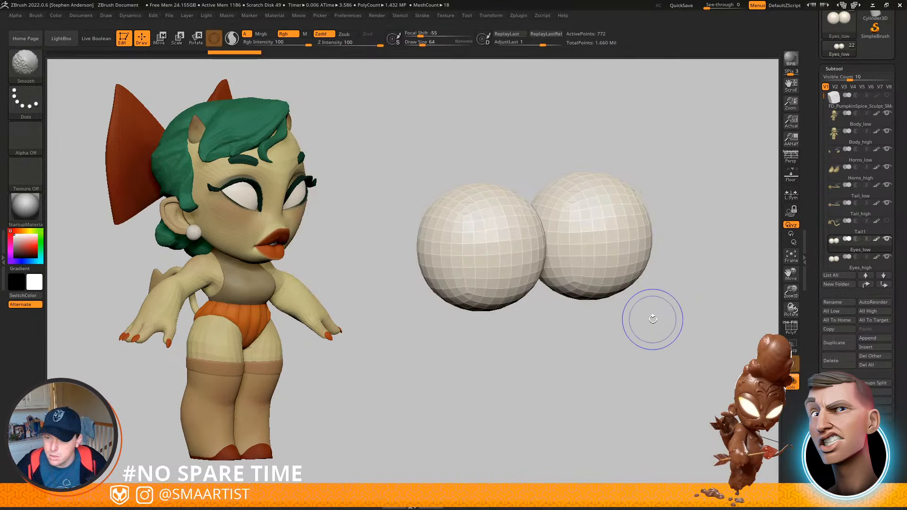
{"action": "key", "text": "ctrl+1"}
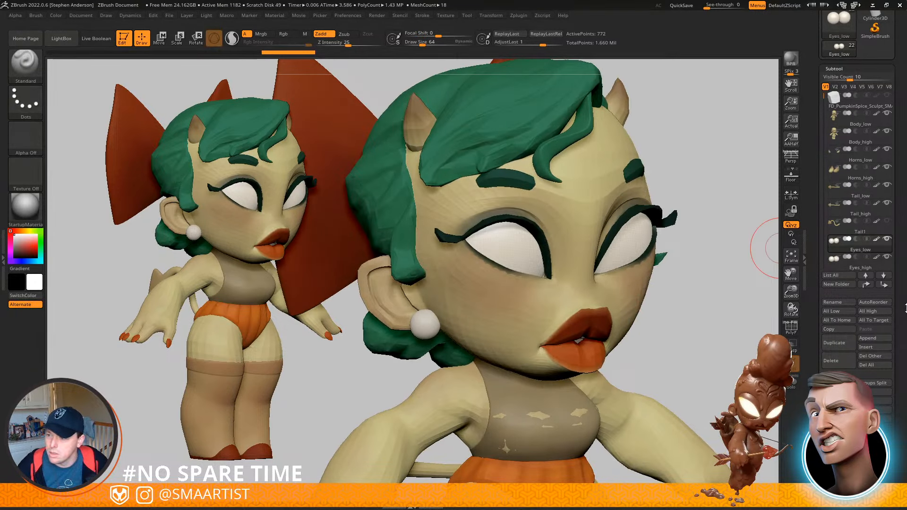
Delete the higher subdivision levels of Eyes_low
{"action": "scroll", "coordinate": [858, 213], "scroll_direction": "down", "scroll_amount": 2}
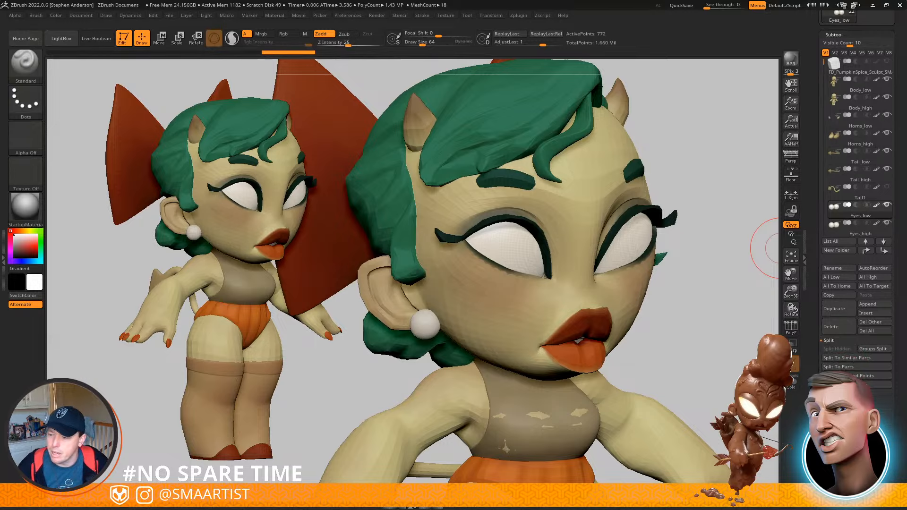
{"action": "left_click", "coordinate": [837, 481]}
{"action": "left_click", "coordinate": [870, 64]}
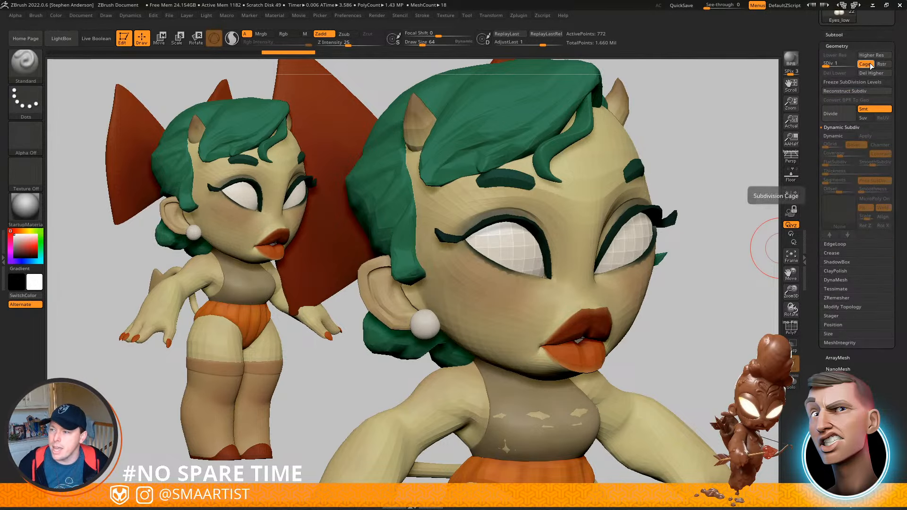
{"action": "left_click", "coordinate": [871, 73]}
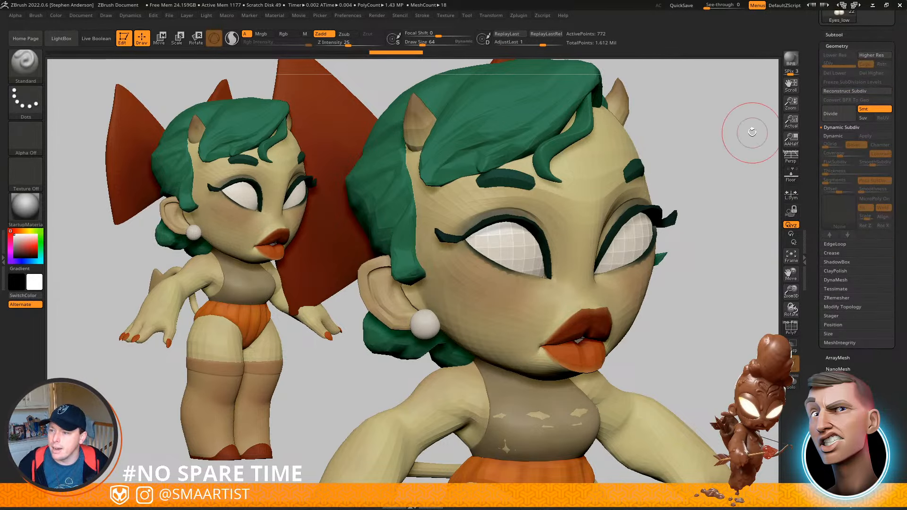
Isolate the eyeballs and compare the surface smoothness of Eyes_low with Eyes_high
{"action": "left_click_drag", "start_coordinate": [752, 132], "coordinate": [720, 126]}
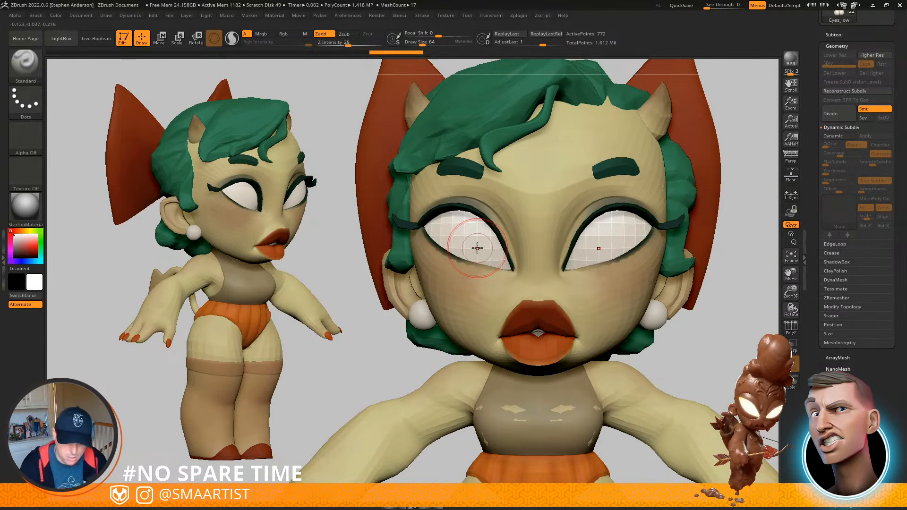
{"action": "key", "text": "ctrl+1"}
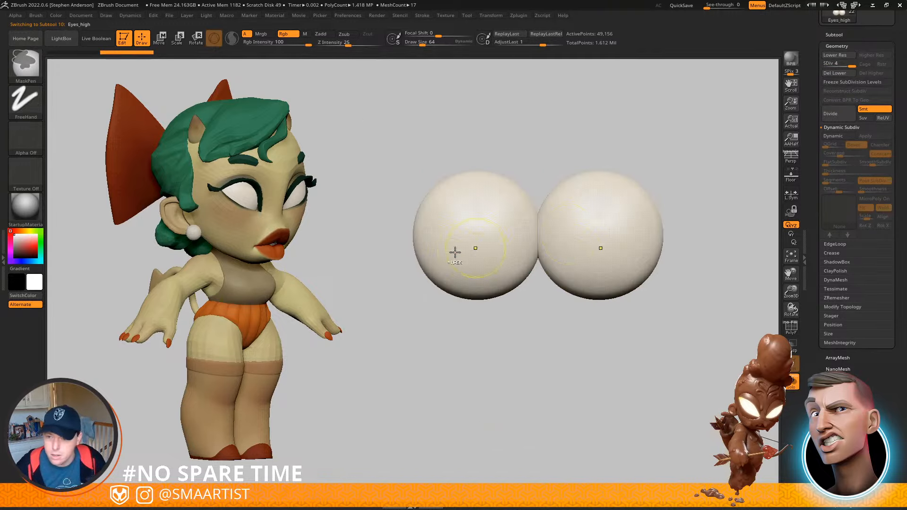
{"action": "key", "text": "shift+d"}
{"action": "key", "text": "shift+d"}
{"action": "key", "text": "shift+d"}
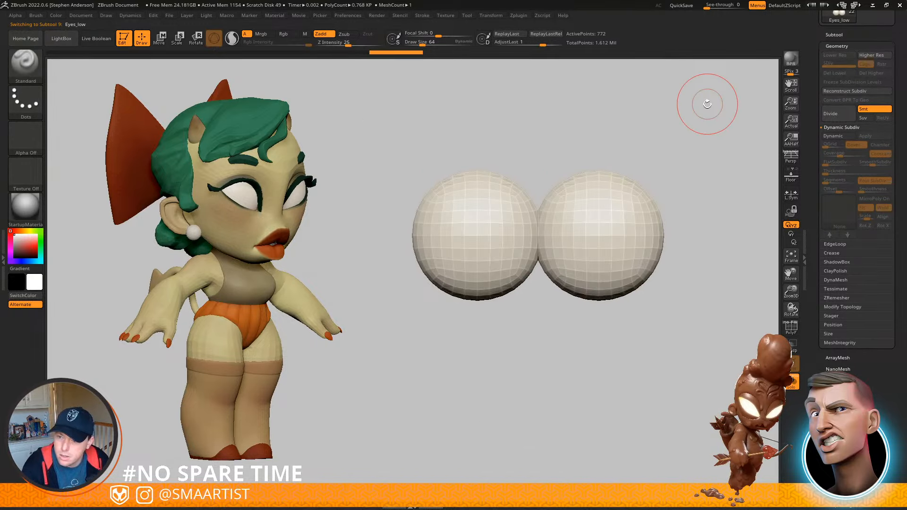
{"action": "key", "text": "d"}
{"action": "key", "text": "d"}
{"action": "key", "text": "d"}
{"action": "key", "text": "shift+d"}
{"action": "key", "text": "shift+d"}
{"action": "key", "text": "shift+d"}
{"action": "key", "text": "d"}
{"action": "key", "text": "d"}
{"action": "key", "text": "d"}
{"action": "key", "text": "shift+d"}
{"action": "key", "text": "shift+d"}
{"action": "key", "text": "shift+d"}
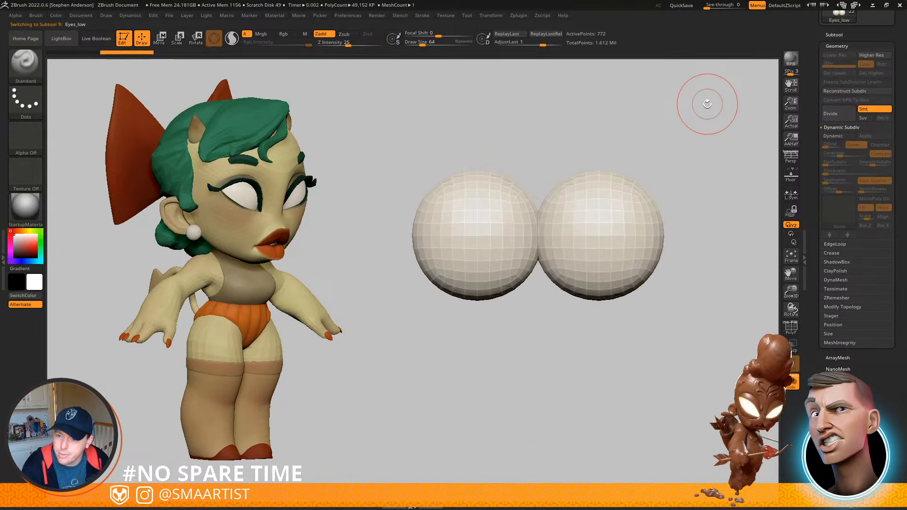
{"action": "key", "text": "d"}
{"action": "key", "text": "d"}
{"action": "key", "text": "d"}
{"action": "key", "text": "ctrl"}
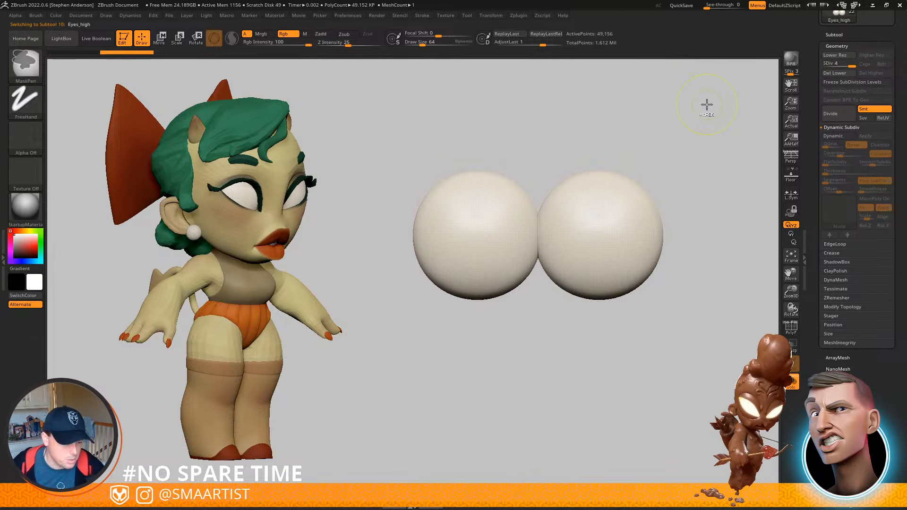
{"action": "key", "text": "ctrl+s"}
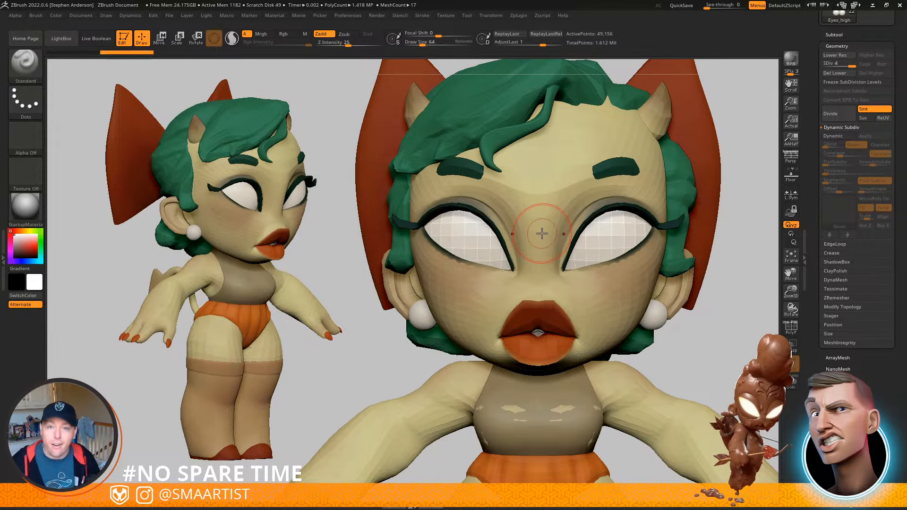
Isolate the teeth subtool and apply its dynamic subdivision to the mesh
{"action": "left_click", "coordinate": [869, 34]}
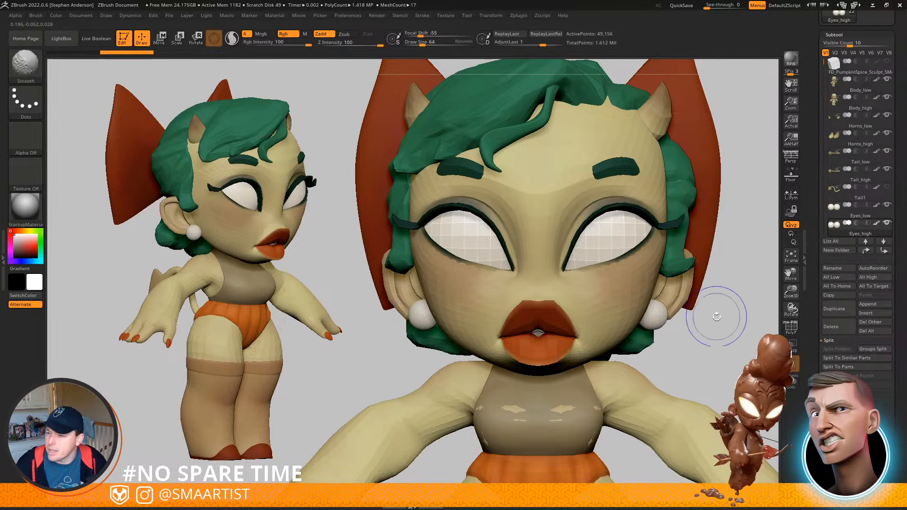
{"action": "key", "text": "ctrl+s"}
{"action": "key", "text": "Up"}
{"action": "key", "text": "Down"}
{"action": "key", "text": "Down"}
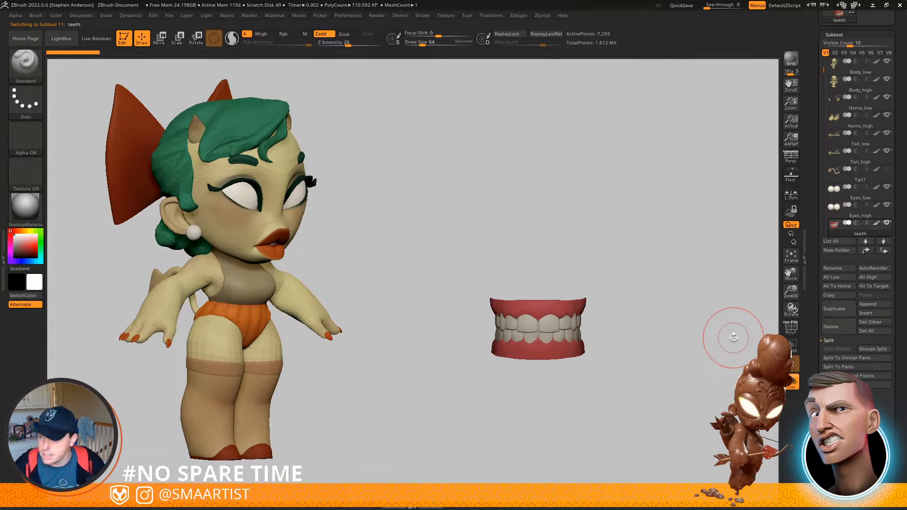
{"action": "mouse_move", "coordinate": [633, 328]}
{"action": "right_mouse_down"}
{"action": "mouse_move", "coordinate": [640, 323]}
{"action": "mouse_move", "coordinate": [623, 377]}
{"action": "mouse_move", "coordinate": [691, 329]}
{"action": "right_mouse_up"}
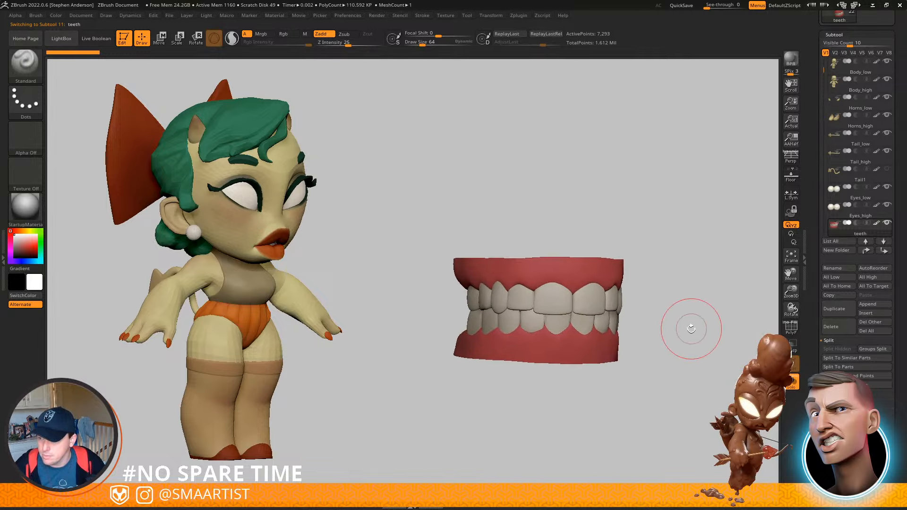
{"action": "left_click", "coordinate": [834, 35]}
{"action": "left_click", "coordinate": [837, 46]}
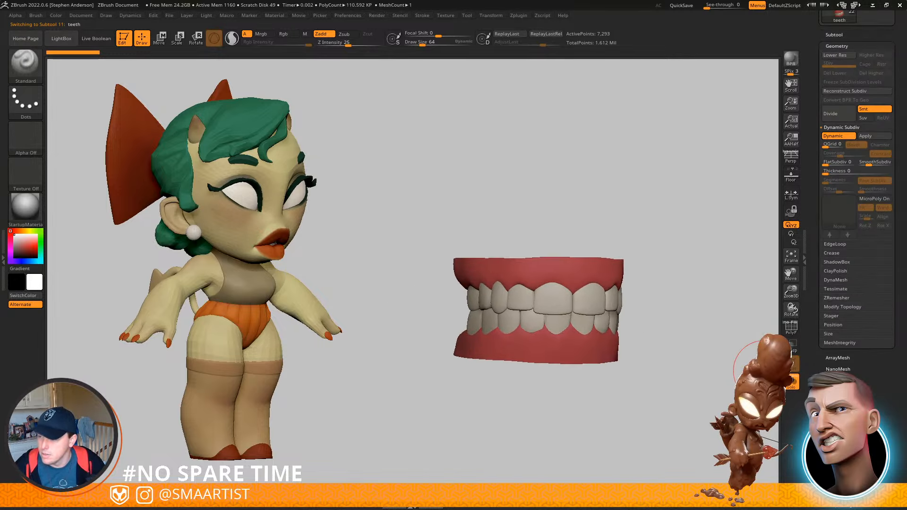
{"action": "left_click", "coordinate": [875, 135]}
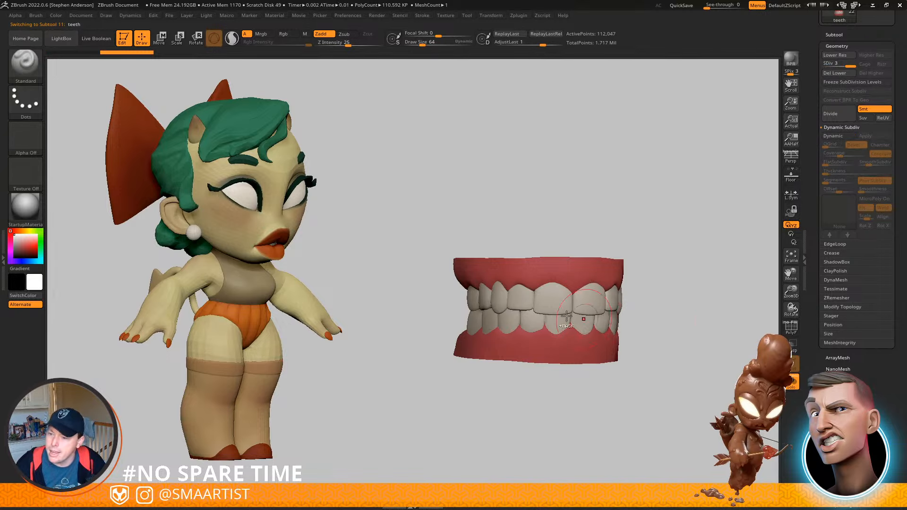
Duplicate the teeth subtool and rename the copy Teeth_high
{"action": "right_click_drag", "start_coordinate": [586, 319], "coordinate": [619, 405], "text": "ctrl"}
{"action": "mouse_move", "coordinate": [661, 321]}
{"action": "right_mouse_down"}
{"action": "mouse_move", "coordinate": [610, 316]}
{"action": "mouse_move", "coordinate": [611, 329]}
{"action": "mouse_move", "coordinate": [658, 314]}
{"action": "mouse_move", "coordinate": [670, 280]}
{"action": "right_mouse_up"}
{"action": "mouse_move", "coordinate": [670, 279]}
{"action": "right_mouse_down"}
{"action": "mouse_move", "coordinate": [678, 295]}
{"action": "mouse_move", "coordinate": [593, 251]}
{"action": "mouse_move", "coordinate": [624, 334]}
{"action": "mouse_move", "coordinate": [674, 316]}
{"action": "mouse_move", "coordinate": [625, 326]}
{"action": "mouse_move", "coordinate": [639, 262]}
{"action": "mouse_move", "coordinate": [652, 303]}
{"action": "right_mouse_up"}
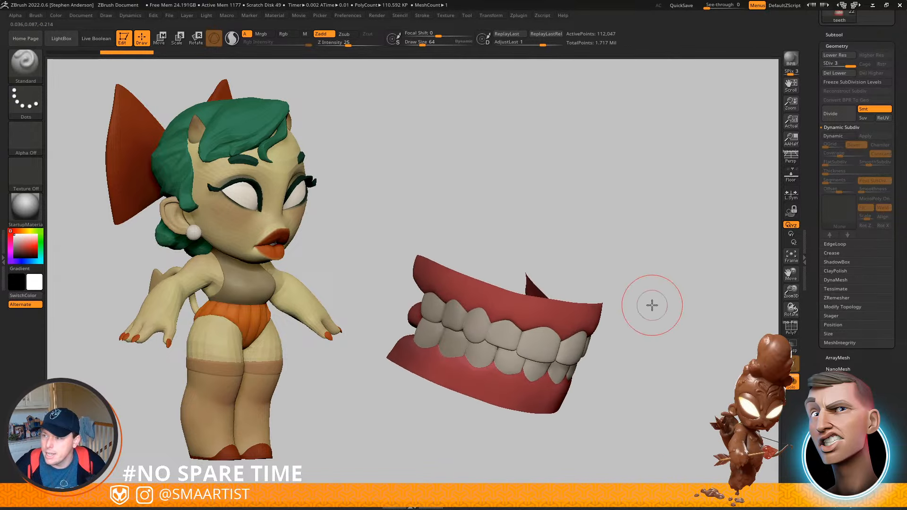
{"action": "key", "text": "ctrl+shift+d"}
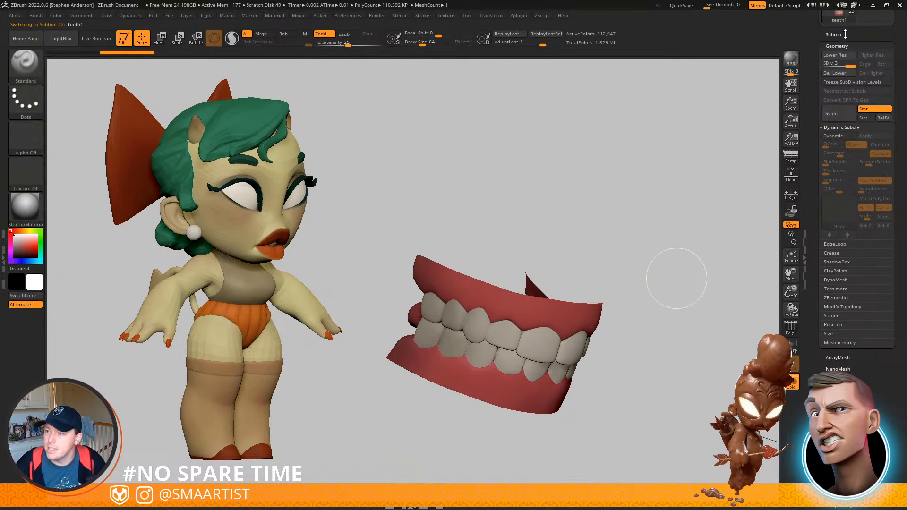
{"action": "left_click", "coordinate": [844, 34]}
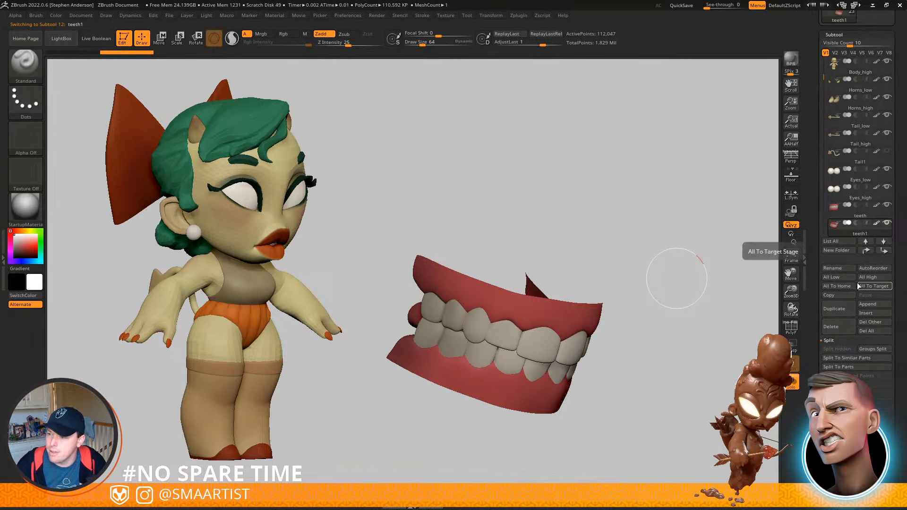
{"action": "left_click", "coordinate": [849, 268]}
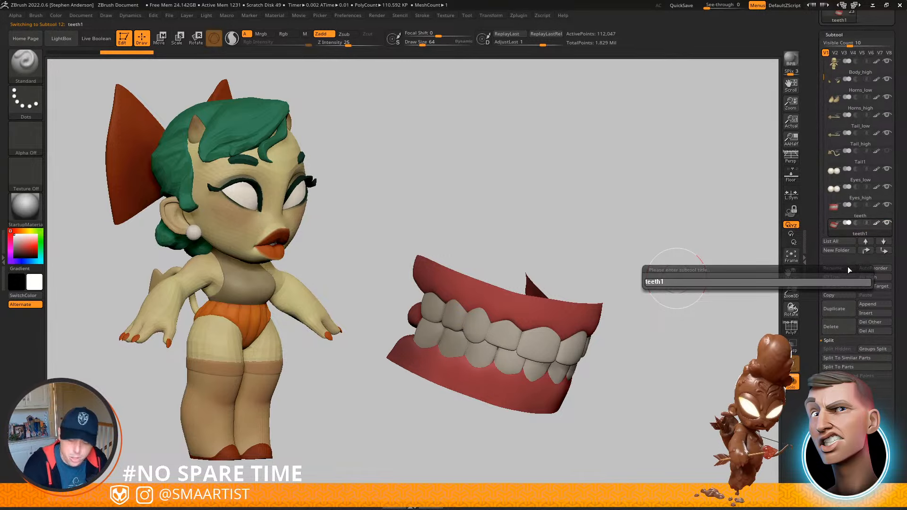
{"action": "type", "text": "teeth"}
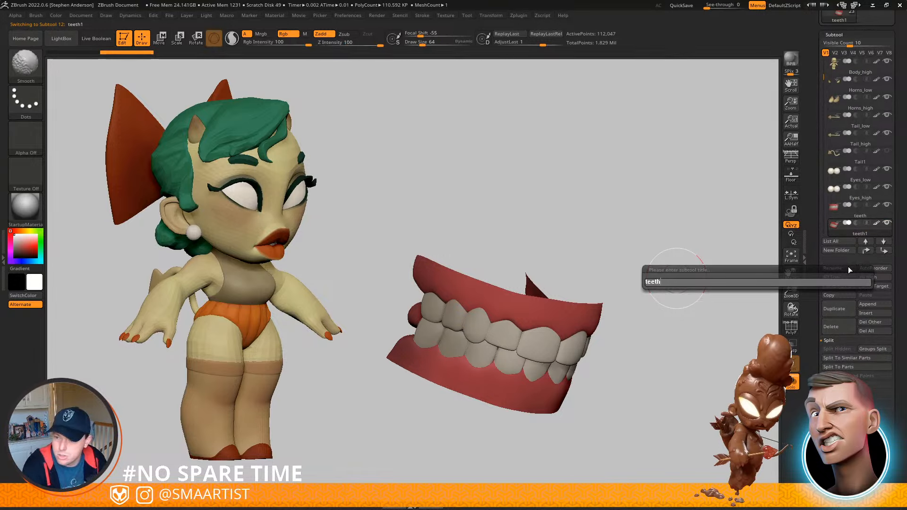
{"action": "type", "text": "_high"}
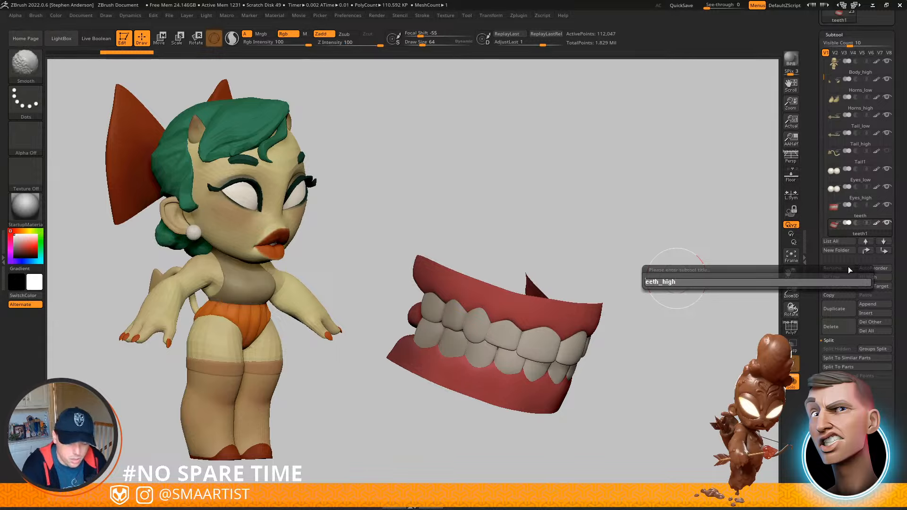
{"action": "key", "text": "Return"}
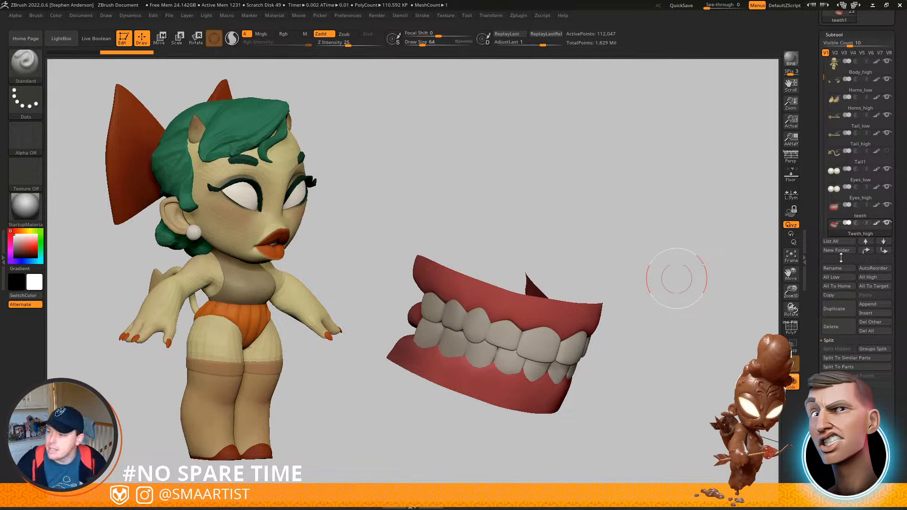
Select the original teeth subtool and rename it Teeth_low
{"action": "key", "text": "Up"}
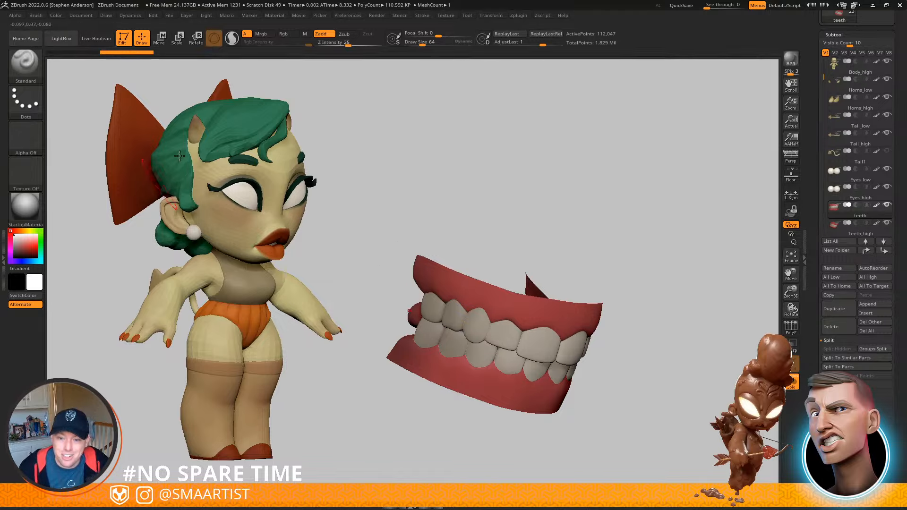
{"action": "left_click", "coordinate": [842, 266]}
{"action": "type", "text": "Teeth_hi"}
{"action": "type", "text": "low"}
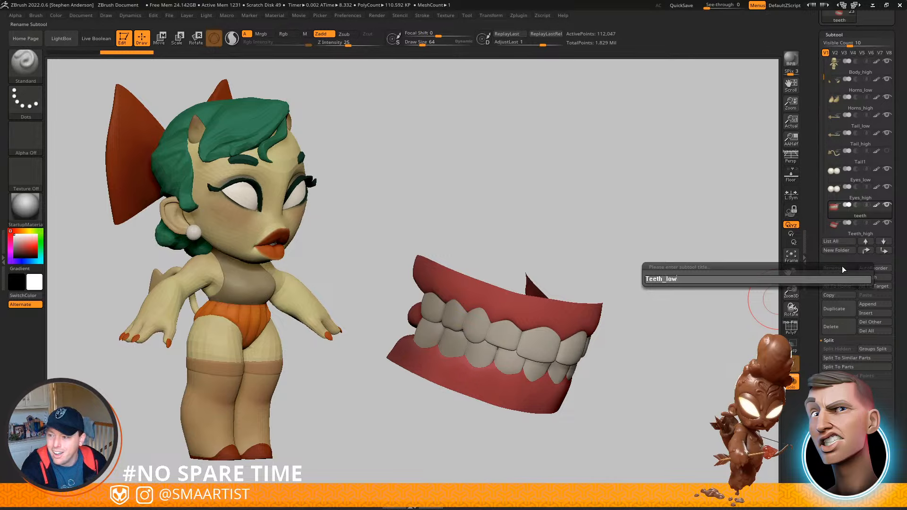
{"action": "key", "text": "Return"}
Step Teeth_low down to its lowest subdivision level, show its wireframe and delete the higher subdivision levels
{"action": "left_click_drag", "start_coordinate": [681, 383], "coordinate": [660, 378], "text": "shift"}
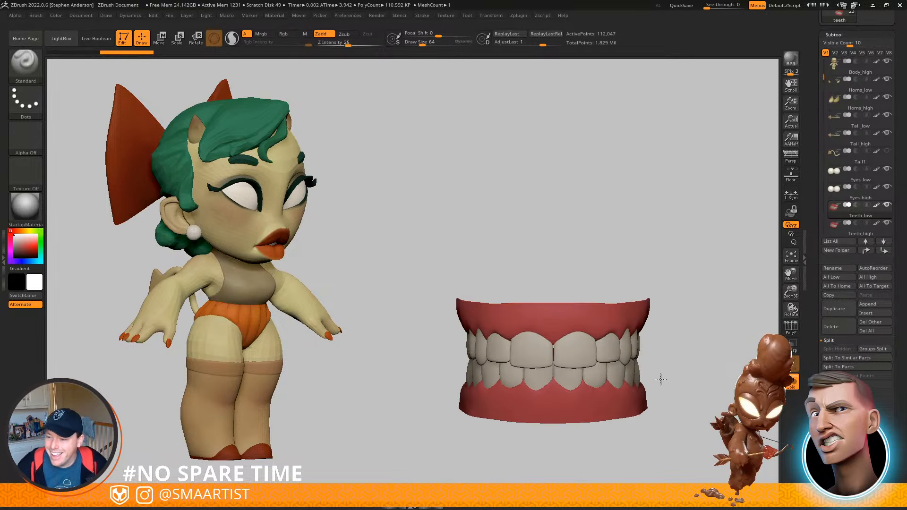
{"action": "left_click_drag", "start_coordinate": [694, 344], "coordinate": [710, 346]}
{"action": "key", "text": "shift+d"}
{"action": "key", "text": "shift+d"}
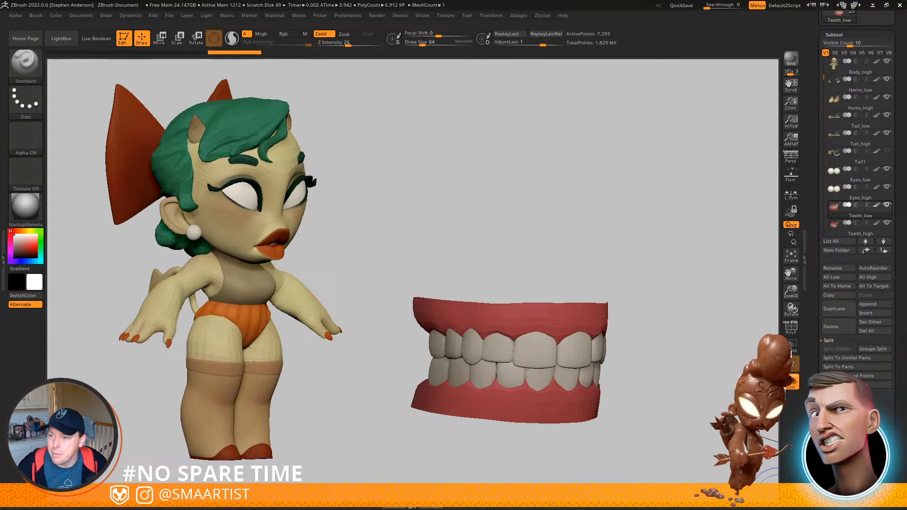
{"action": "left_click", "coordinate": [836, 481]}
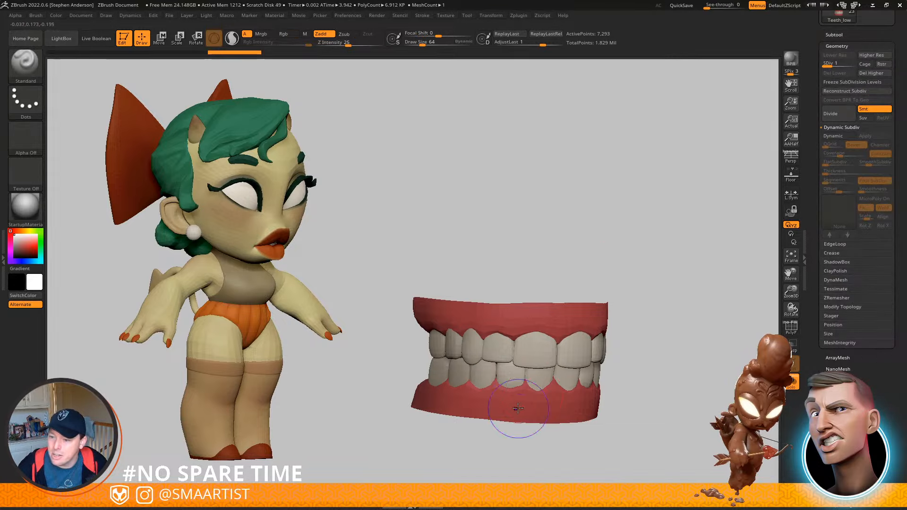
{"action": "key", "text": "shift+f"}
{"action": "left_click_drag", "start_coordinate": [614, 397], "coordinate": [529, 326]}
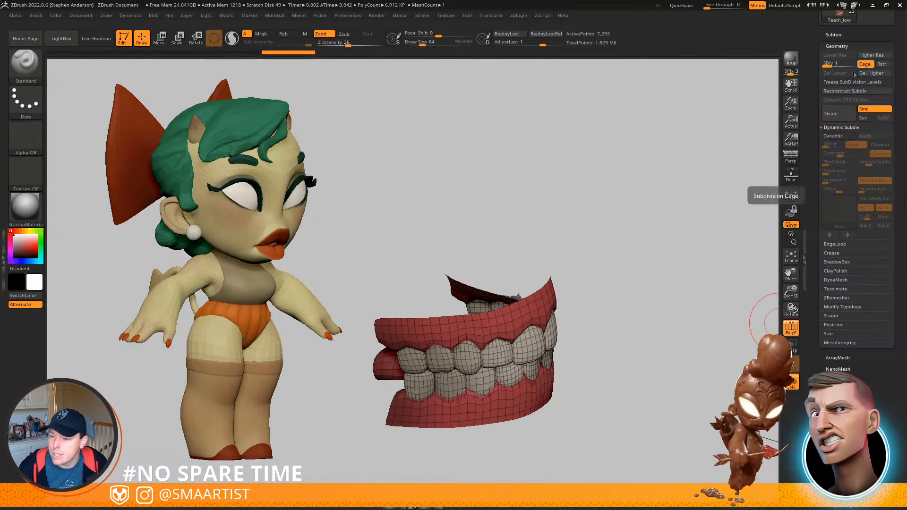
{"action": "left_click", "coordinate": [871, 73]}
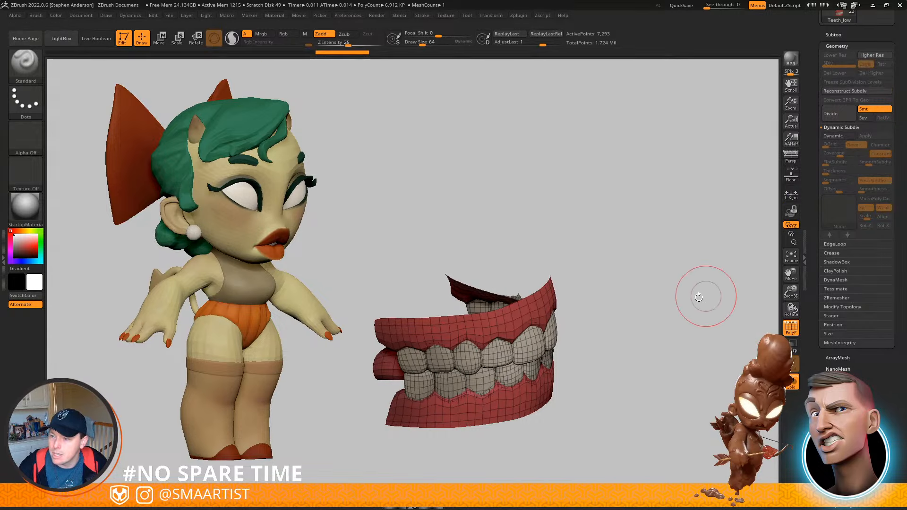
Compare the wireframe of Teeth_low with Teeth_high and inspect Teeth_low from the front
{"action": "left_click_drag", "start_coordinate": [698, 298], "coordinate": [645, 257]}
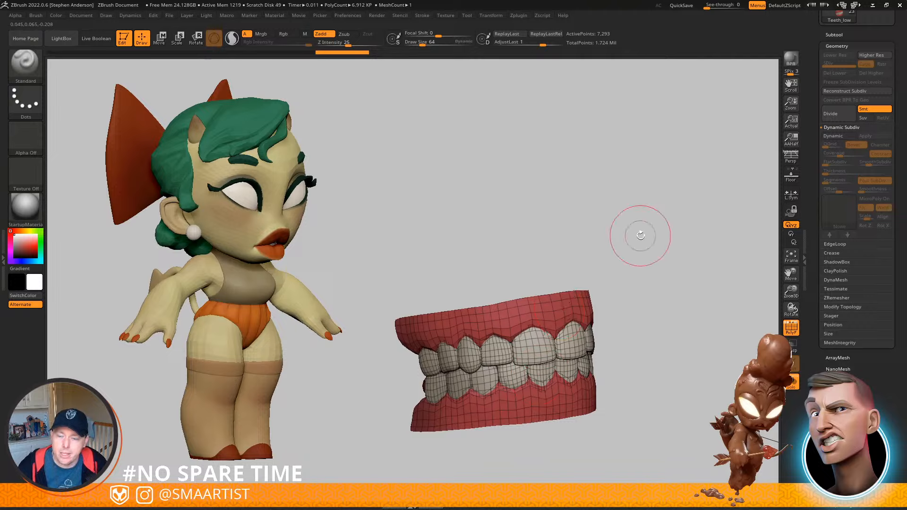
{"action": "key", "text": "alt+Down"}
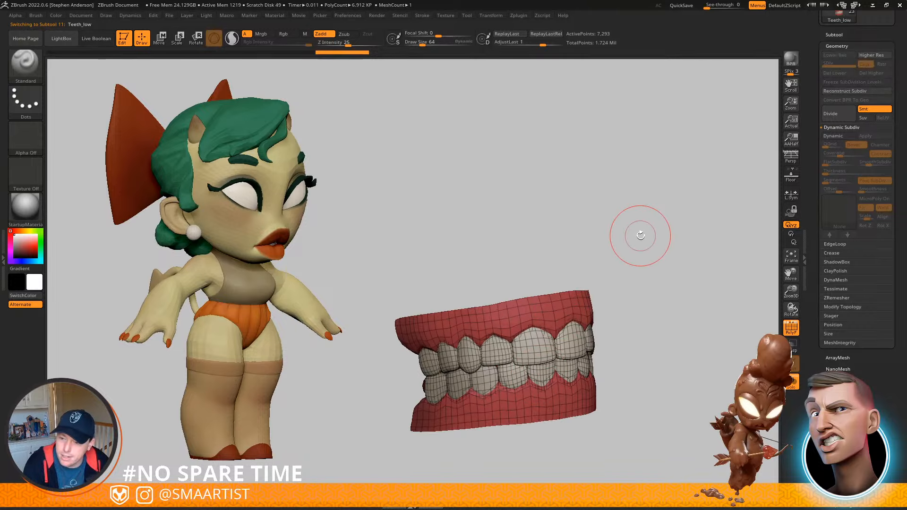
{"action": "key", "text": "alt+Up"}
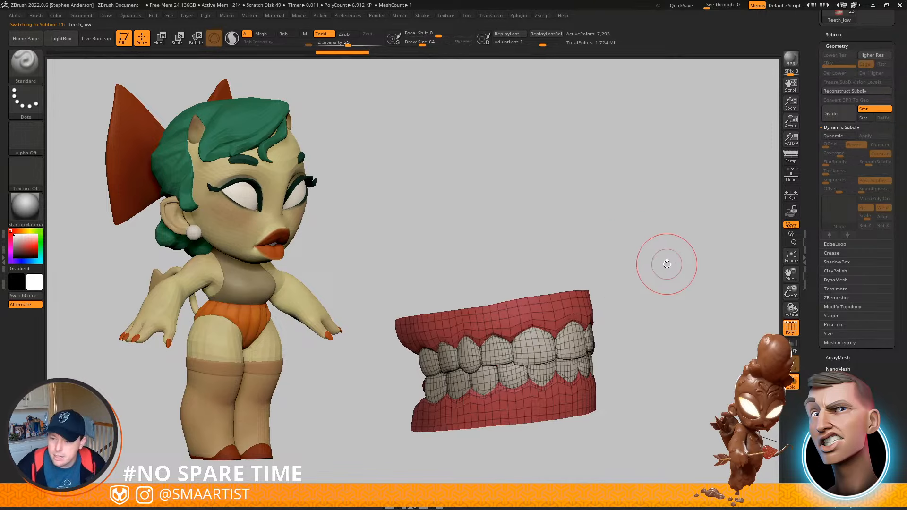
{"action": "left_click_drag", "start_coordinate": [668, 263], "coordinate": [657, 271], "text": "shift"}
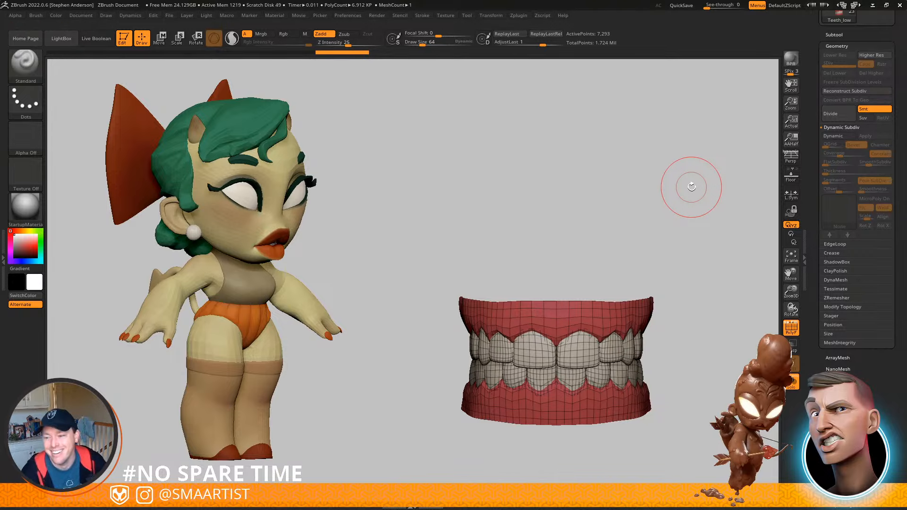
Check the wireframes of Hair_high and Hair_low, and select the Bow subtool
{"action": "left_click", "coordinate": [844, 33]}
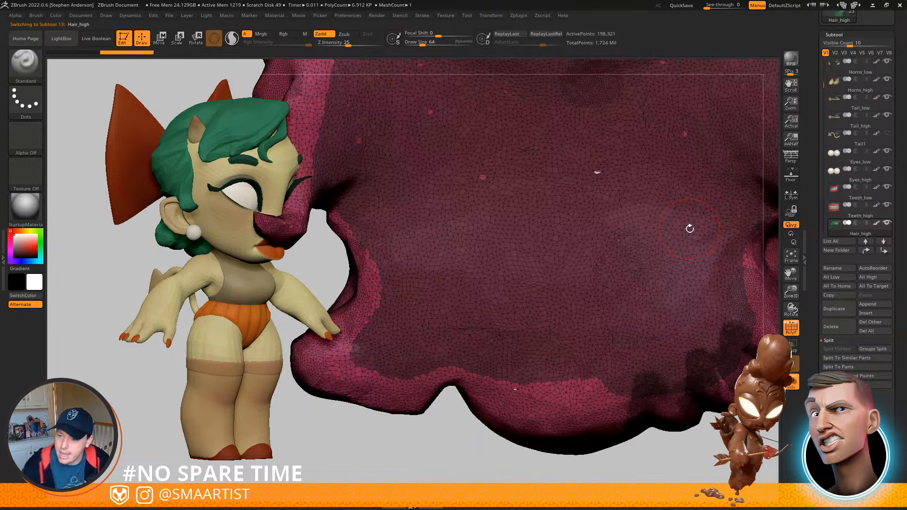
{"action": "right_click_drag", "start_coordinate": [689, 228], "coordinate": [631, 209], "text": "ctrl"}
{"action": "key", "text": "ctrl"}
{"action": "key", "text": "Up"}
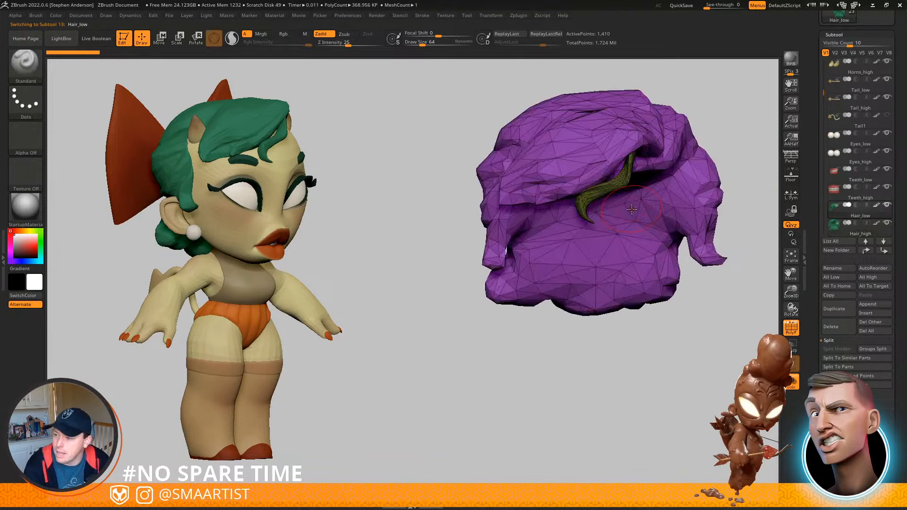
{"action": "key", "text": "Down"}
{"action": "key", "text": "Down"}
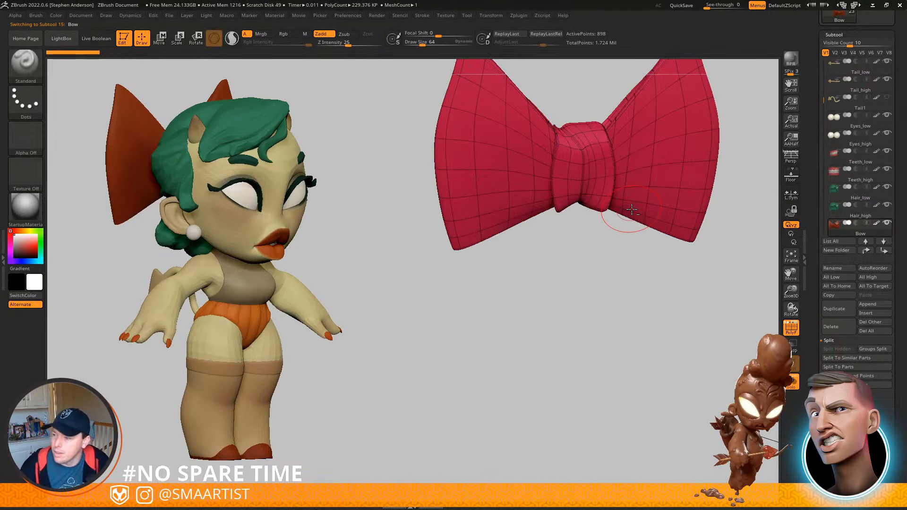
Inspect the bow's topology and hide its centre knot, leaving only the two side loops visible
{"action": "right_click_drag", "start_coordinate": [618, 238], "coordinate": [587, 350], "text": "alt"}
{"action": "mouse_move", "coordinate": [605, 293]}
{"action": "right_mouse_down", "text": "ctrl"}
{"action": "mouse_move", "coordinate": [607, 265]}
{"action": "mouse_move", "coordinate": [599, 330]}
{"action": "right_mouse_up", "text": "ctrl"}
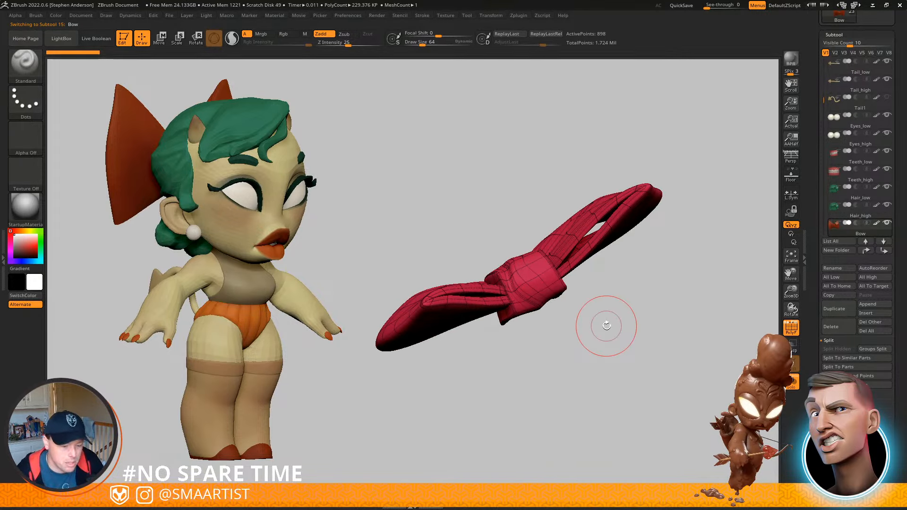
{"action": "right_click_drag", "start_coordinate": [607, 326], "coordinate": [613, 343]}
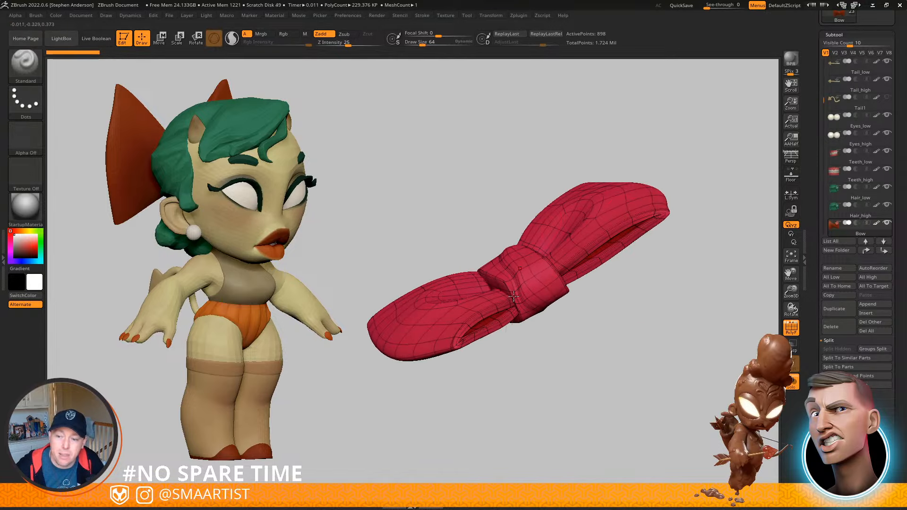
{"action": "mouse_move", "coordinate": [513, 296]}
{"action": "right_mouse_down"}
{"action": "mouse_move", "coordinate": [496, 356]}
{"action": "mouse_move", "coordinate": [483, 249]}
{"action": "right_mouse_up"}
{"action": "mouse_move", "coordinate": [526, 193]}
{"action": "left_mouse_down", "text": "ctrl+shift"}
{"action": "mouse_move", "coordinate": [524, 233]}
{"action": "mouse_move", "coordinate": [502, 235]}
{"action": "left_mouse_up", "text": "ctrl+shift"}
{"action": "key", "text": "ctrl+shift+a"}
{"action": "left_click_drag", "start_coordinate": [615, 380], "coordinate": [631, 441], "text": "ctrl+shift"}
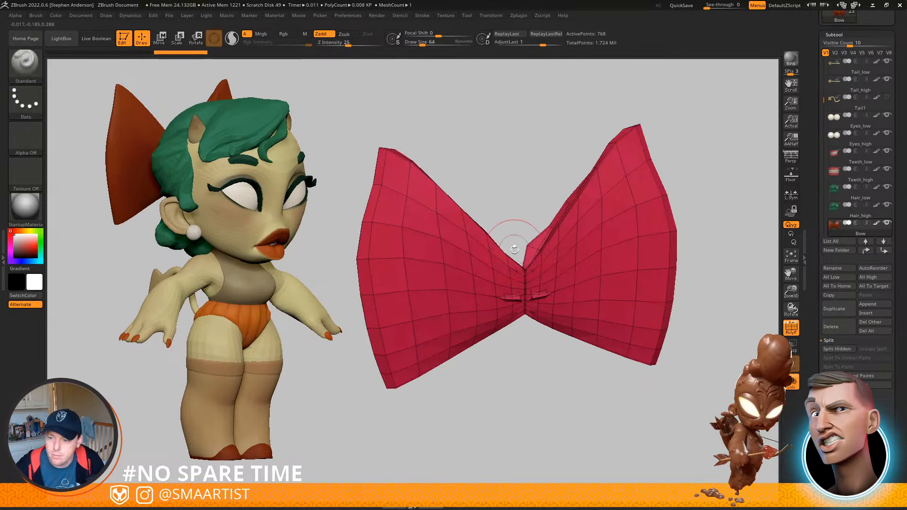
Examine the inner folds of the bow's loops up close, unhide the knot and check the whole bow from several angles
{"action": "mouse_move", "coordinate": [515, 249]}
{"action": "right_mouse_down"}
{"action": "mouse_move", "coordinate": [537, 359]}
{"action": "mouse_move", "coordinate": [573, 265]}
{"action": "mouse_move", "coordinate": [563, 284]}
{"action": "mouse_move", "coordinate": [567, 272]}
{"action": "mouse_move", "coordinate": [573, 279]}
{"action": "right_mouse_up"}
{"action": "mouse_move", "coordinate": [599, 217]}
{"action": "right_mouse_down", "text": "ctrl"}
{"action": "mouse_move", "coordinate": [661, 259]}
{"action": "mouse_move", "coordinate": [581, 253]}
{"action": "mouse_move", "coordinate": [551, 319]}
{"action": "right_mouse_up", "text": "ctrl"}
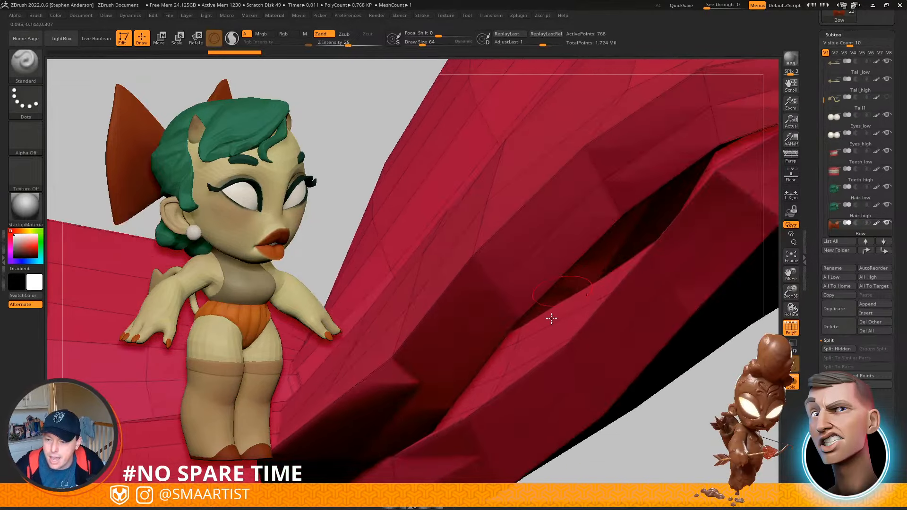
{"action": "right_click_drag", "start_coordinate": [596, 266], "coordinate": [562, 165], "text": "ctrl"}
{"action": "right_click_drag", "start_coordinate": [567, 203], "coordinate": [594, 283]}
{"action": "left_click", "coordinate": [661, 386], "text": "ctrl+shift"}
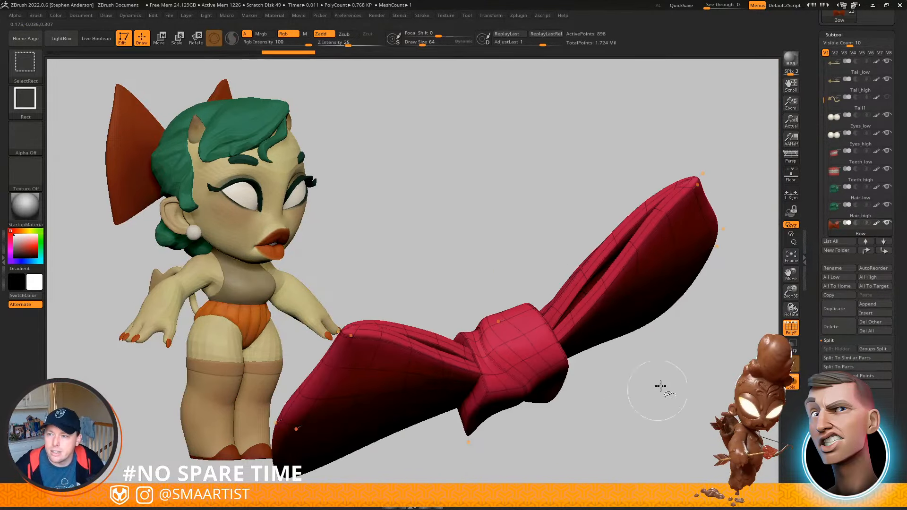
{"action": "right_click_drag", "start_coordinate": [661, 386], "coordinate": [649, 338], "text": "shift"}
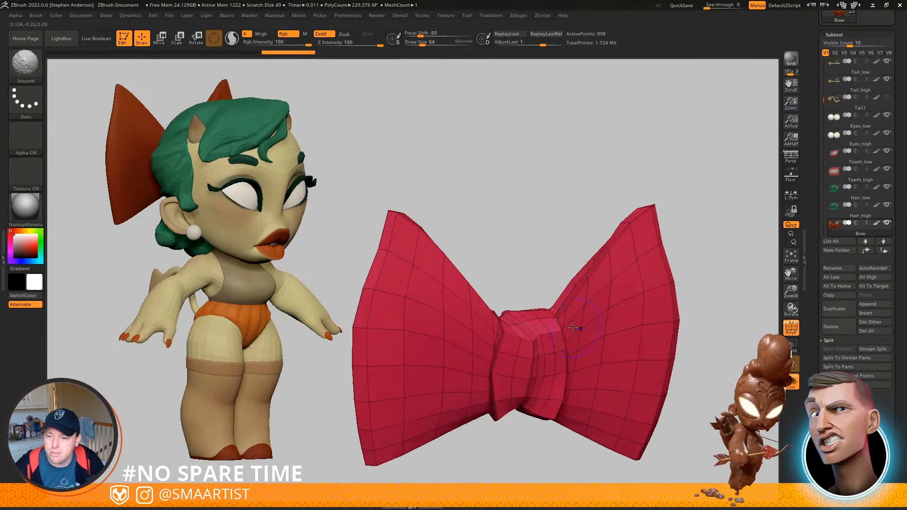
{"action": "right_click_drag", "start_coordinate": [572, 327], "coordinate": [619, 249]}
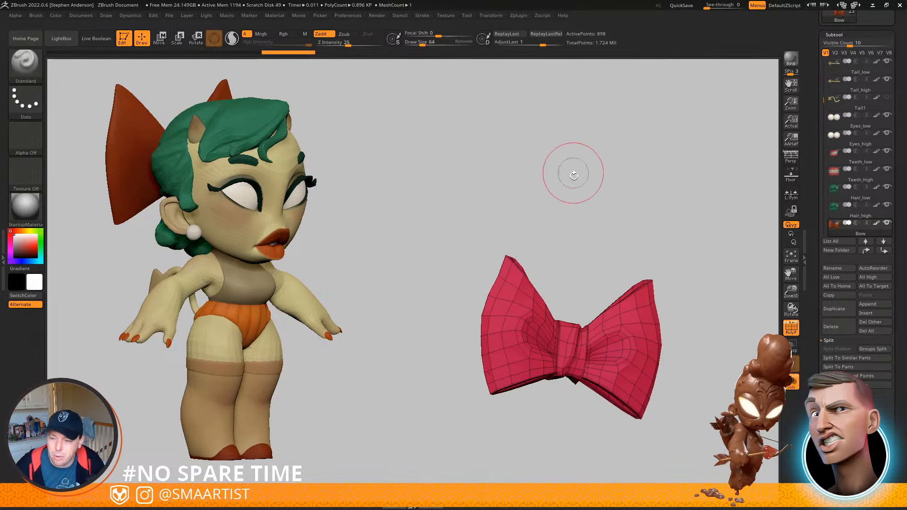
{"action": "right_click_drag", "start_coordinate": [574, 176], "coordinate": [638, 243]}
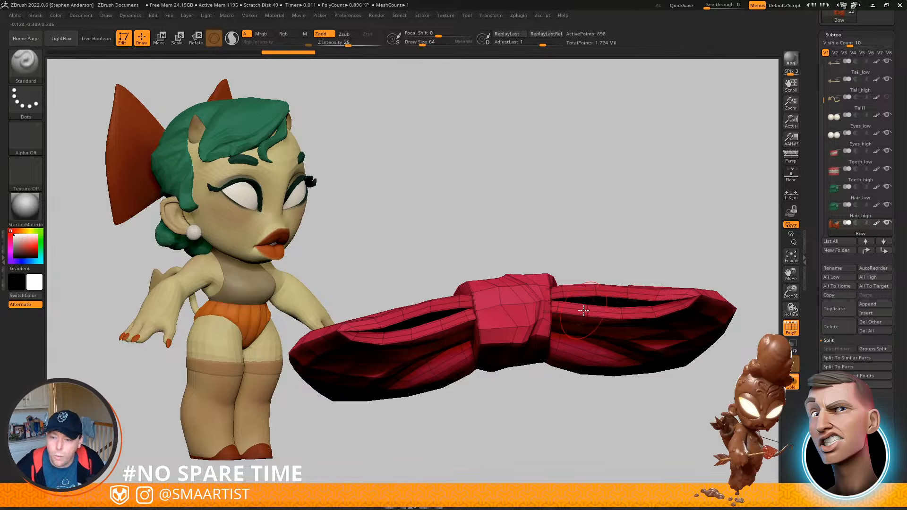
Rename the Bow subtool Bow_high
{"action": "left_click", "coordinate": [843, 268]}
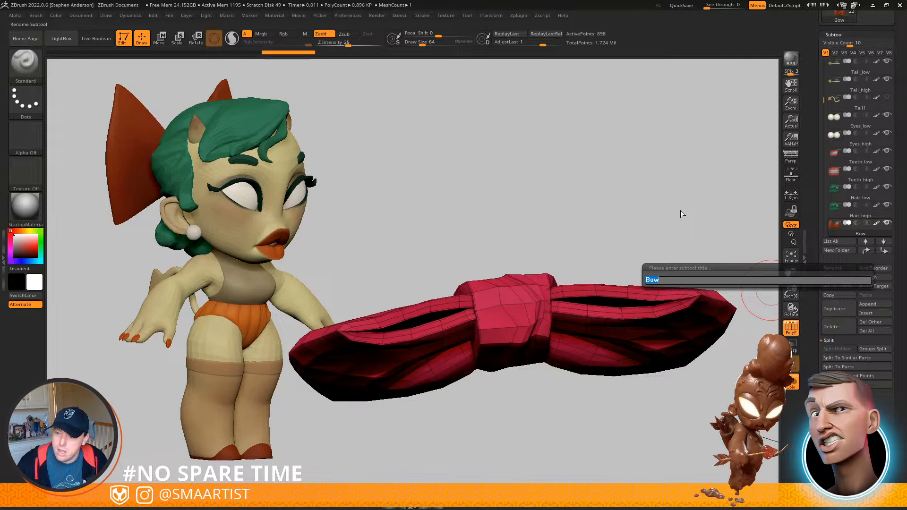
{"action": "type", "text": "Bo"}
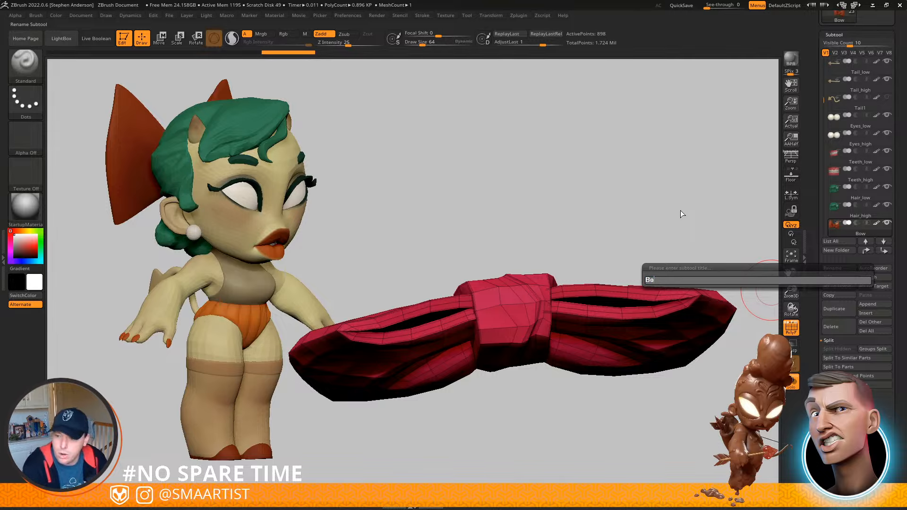
{"action": "type", "text": "w"}
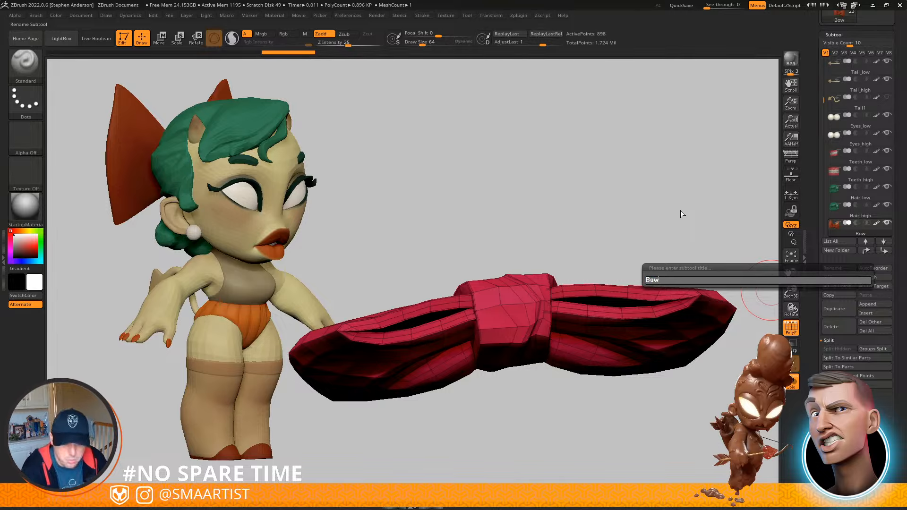
{"action": "type", "text": "_high"}
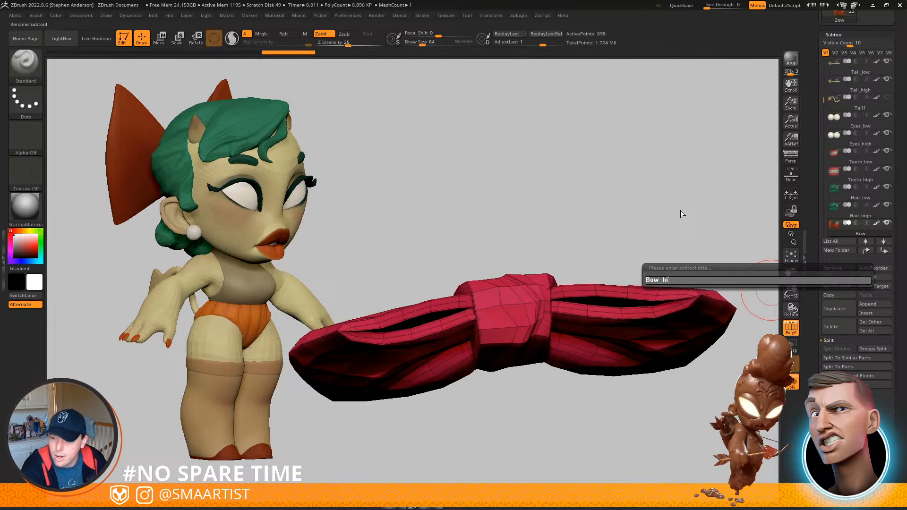
{"action": "key", "text": "Return"}
Subdivide the Bow_high mesh up to subdivision level 5
{"action": "mouse_move", "coordinate": [680, 211]}
{"action": "right_mouse_down"}
{"action": "mouse_move", "coordinate": [661, 184]}
{"action": "mouse_move", "coordinate": [655, 149]}
{"action": "mouse_move", "coordinate": [605, 182]}
{"action": "mouse_move", "coordinate": [637, 157]}
{"action": "right_mouse_up"}
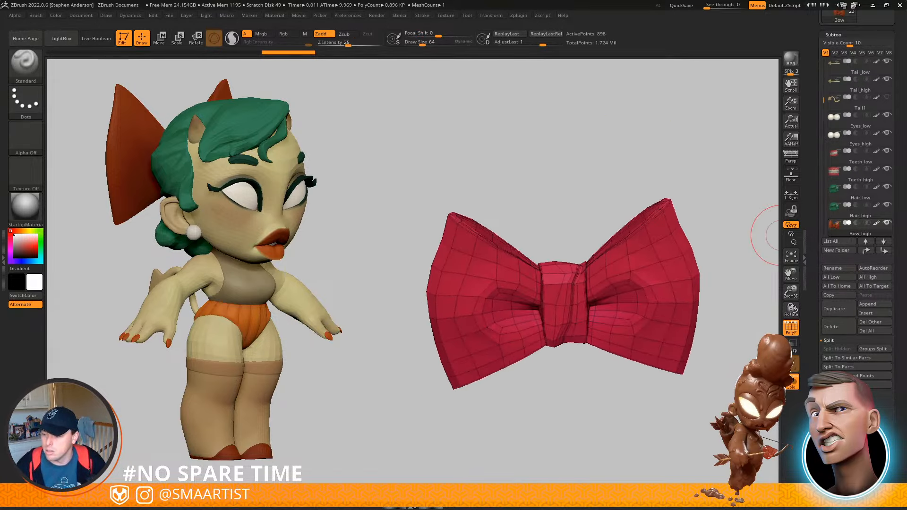
{"action": "left_click", "coordinate": [837, 481]}
{"action": "key", "text": "d"}
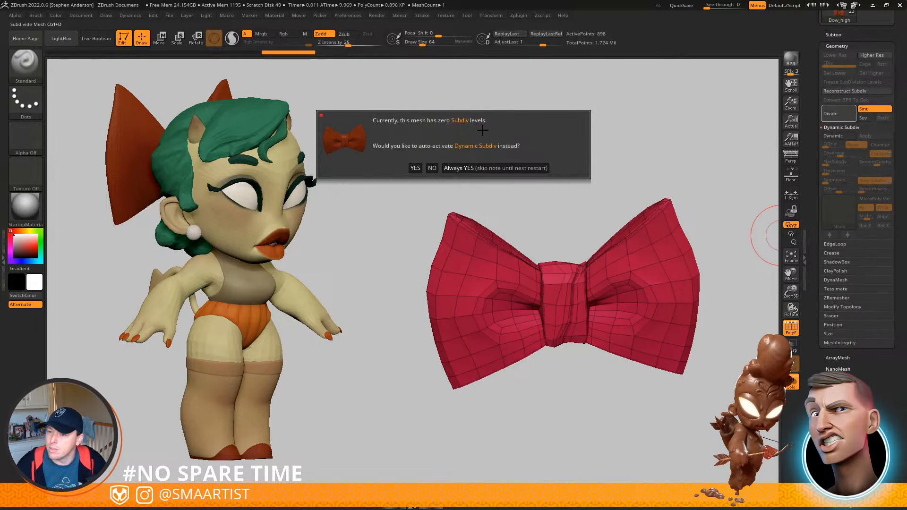
{"action": "left_click", "coordinate": [454, 167]}
{"action": "left_click", "coordinate": [868, 136]}
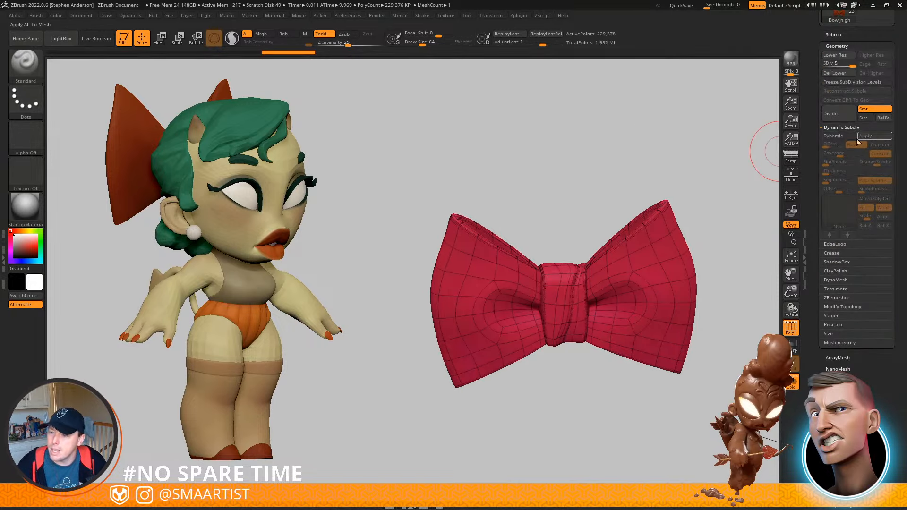
Hide the wireframe and examine the smoothed Bow_high mesh up close from several angles
{"action": "key", "text": "shift"}
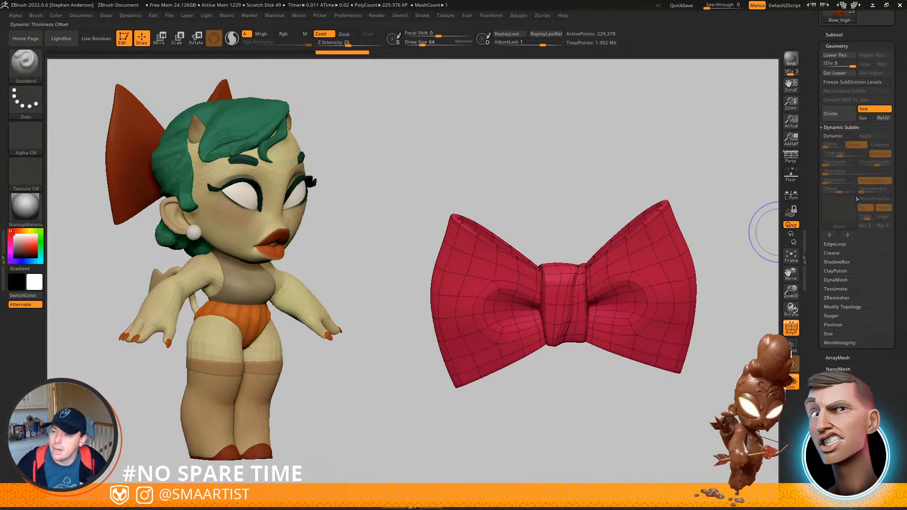
{"action": "left_click", "coordinate": [840, 253]}
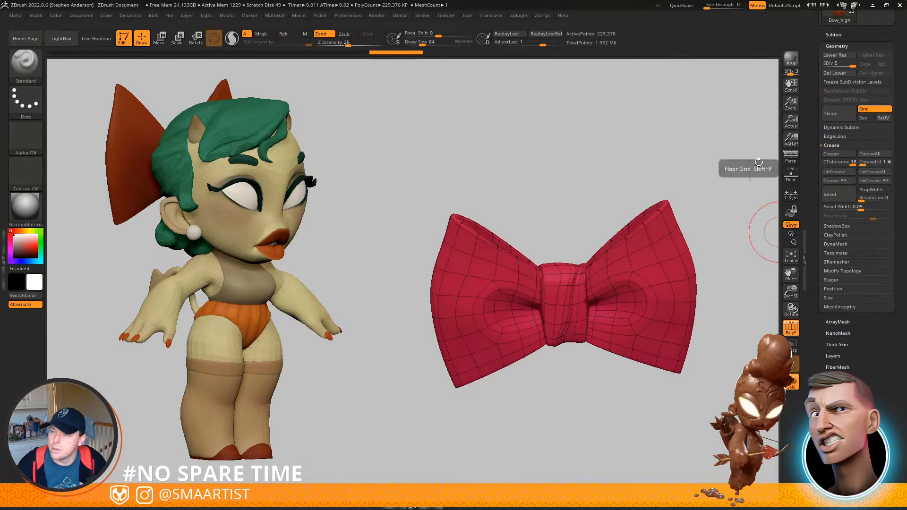
{"action": "right_click_drag", "start_coordinate": [583, 195], "coordinate": [589, 194]}
{"action": "key", "text": "shift+f"}
{"action": "mouse_move", "coordinate": [558, 294]}
{"action": "right_mouse_down", "text": "ctrl"}
{"action": "mouse_move", "coordinate": [603, 328]}
{"action": "mouse_move", "coordinate": [605, 288]}
{"action": "mouse_move", "coordinate": [574, 226]}
{"action": "right_mouse_up", "text": "ctrl"}
{"action": "mouse_move", "coordinate": [575, 227]}
{"action": "right_mouse_down"}
{"action": "mouse_move", "coordinate": [502, 268]}
{"action": "mouse_move", "coordinate": [534, 295]}
{"action": "mouse_move", "coordinate": [518, 302]}
{"action": "right_mouse_up"}
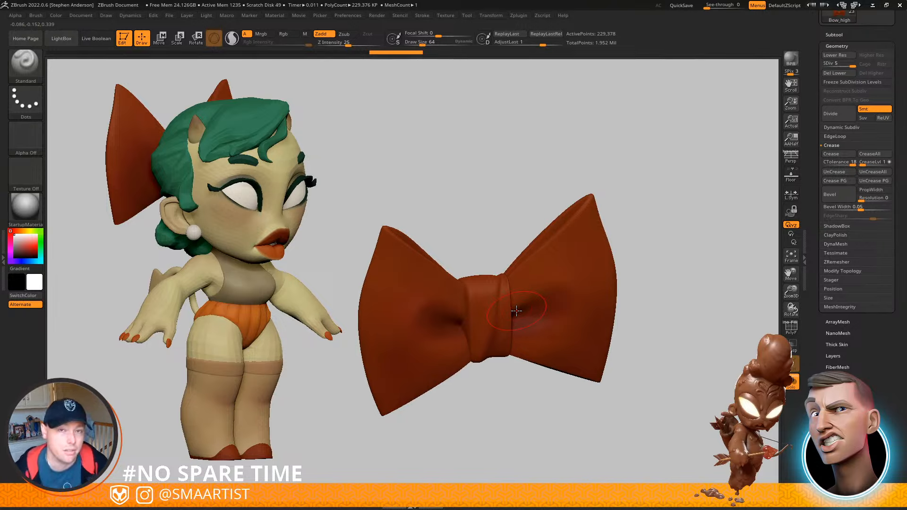
{"action": "mouse_move", "coordinate": [477, 290]}
{"action": "right_mouse_down"}
{"action": "mouse_move", "coordinate": [530, 314]}
{"action": "mouse_move", "coordinate": [531, 348]}
{"action": "mouse_move", "coordinate": [528, 308]}
{"action": "right_mouse_up"}
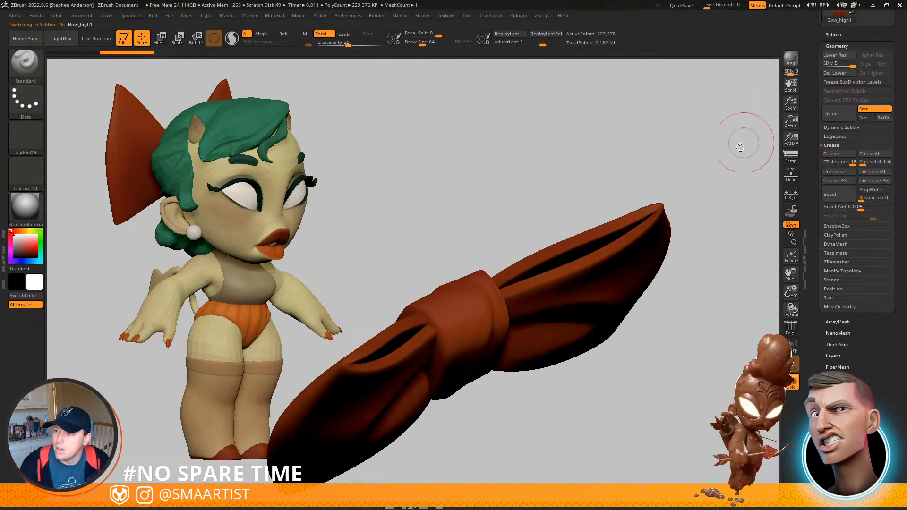
Bring the duplicated bow, Bow_high1, down to its lowest subdivision level
{"action": "key", "text": "shift+d"}
{"action": "key", "text": "shift+d"}
{"action": "right_click_drag", "start_coordinate": [662, 245], "coordinate": [661, 225]}
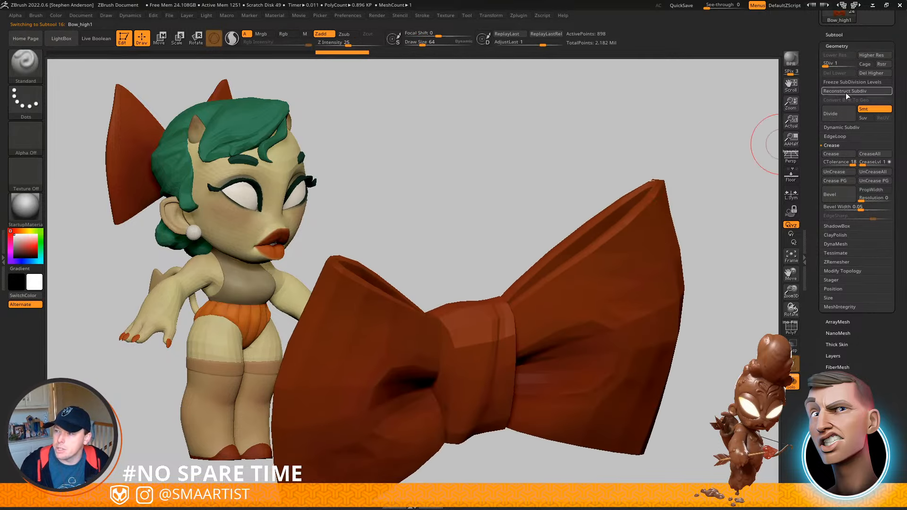
Try Cage on the duplicated bow's lowest level and compare its shape with Bow_high, alternating between the two subtools
{"action": "left_click", "coordinate": [867, 64]}
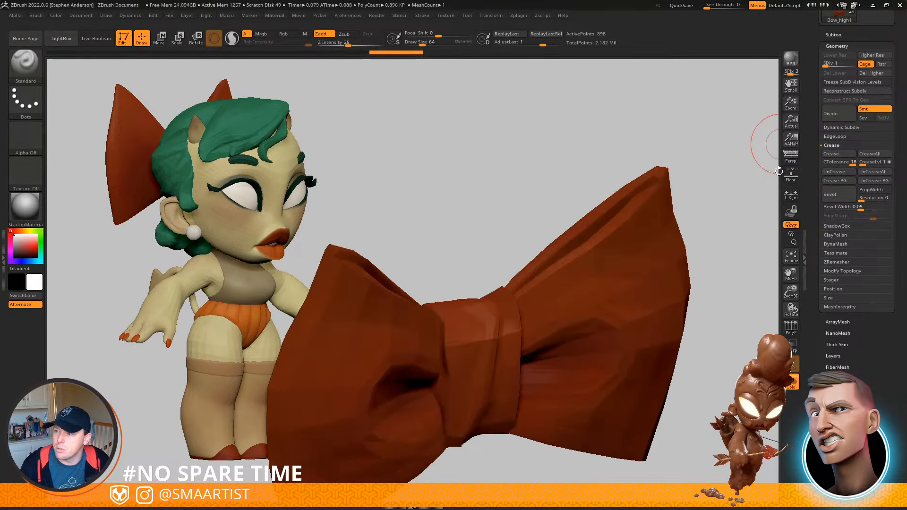
{"action": "key", "text": "Down"}
{"action": "key", "text": "Up"}
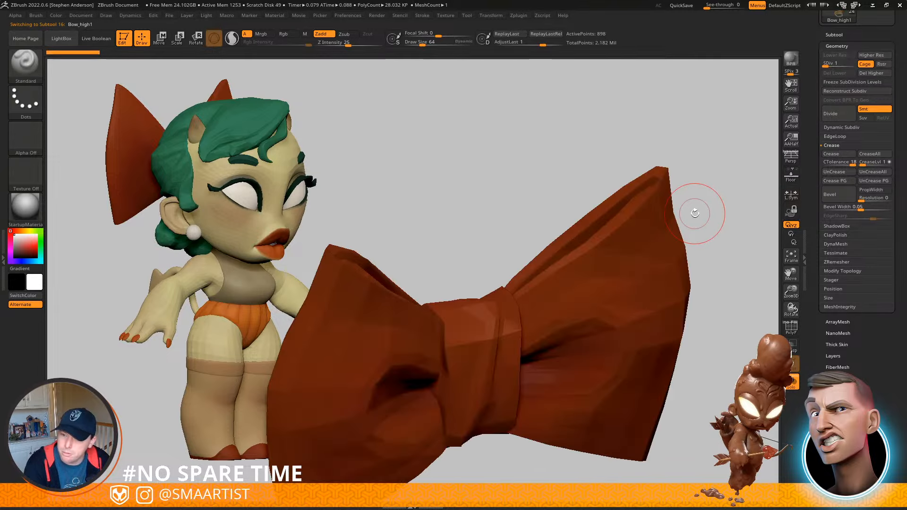
{"action": "key", "text": "Up"}
{"action": "key", "text": "Down"}
{"action": "key", "text": "Up"}
{"action": "key", "text": "Down"}
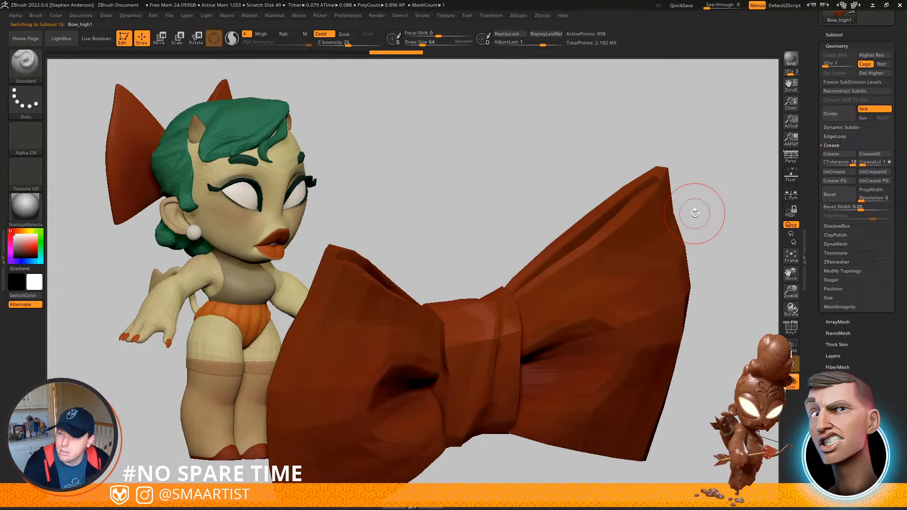
{"action": "key", "text": "d"}
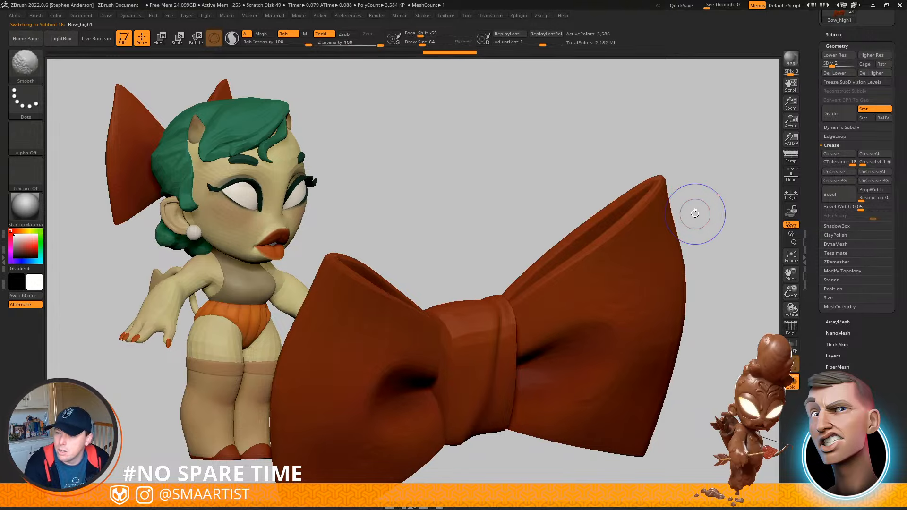
{"action": "key", "text": "shift+d"}
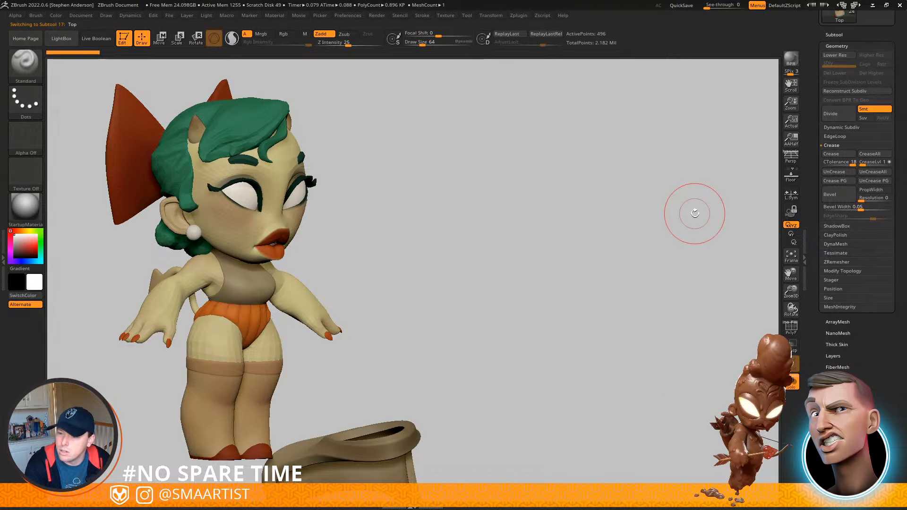
Compare the duplicated bow's uncaged lowest level with the smoothed Bow_high by alternating between the two subtools
{"action": "key", "text": "Up"}
{"action": "key", "text": "Up"}
{"action": "key", "text": "ctrl+Down"}
{"action": "key", "text": "Up"}
{"action": "key", "text": "Down"}
{"action": "key", "text": "Up"}
{"action": "key", "text": "Down"}
{"action": "key", "text": "Up"}
{"action": "key", "text": "Down"}
{"action": "key", "text": "Up"}
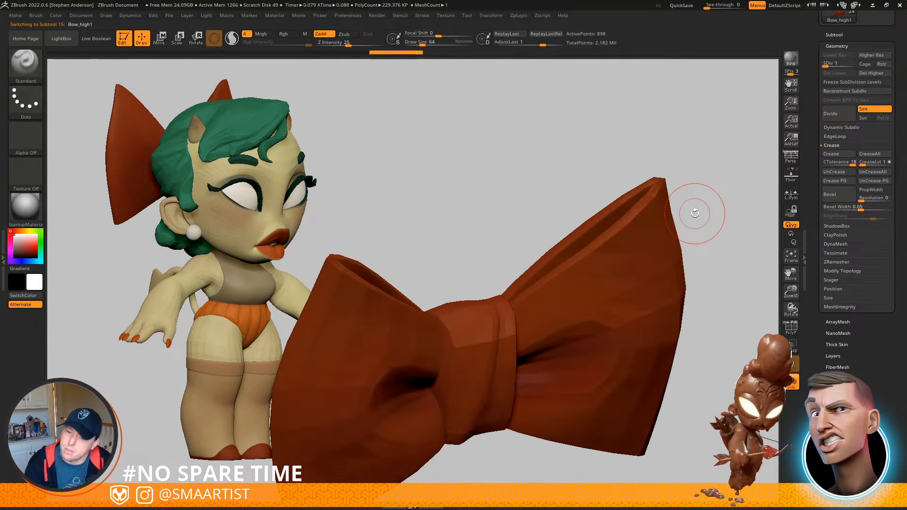
Delete the duplicated bow's higher subdivision levels and show its wireframe
{"action": "left_click", "coordinate": [872, 73]}
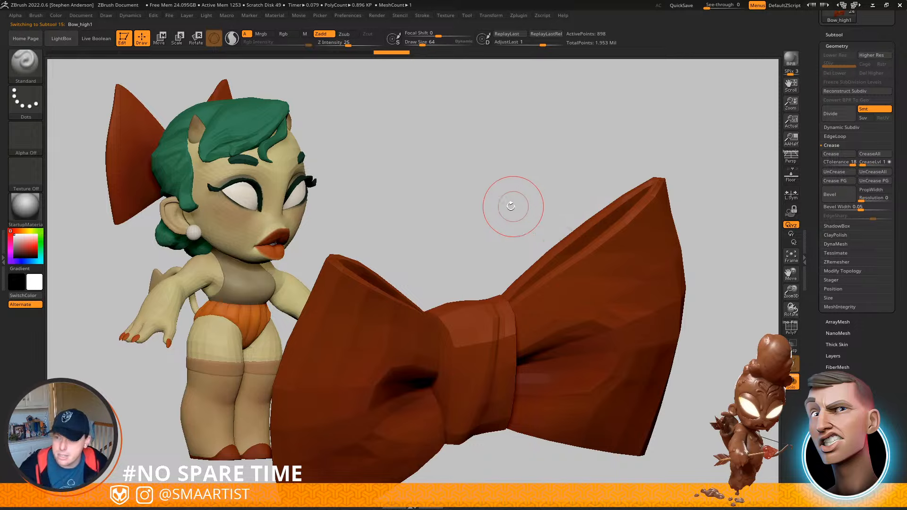
{"action": "left_click_drag", "start_coordinate": [512, 205], "coordinate": [550, 168]}
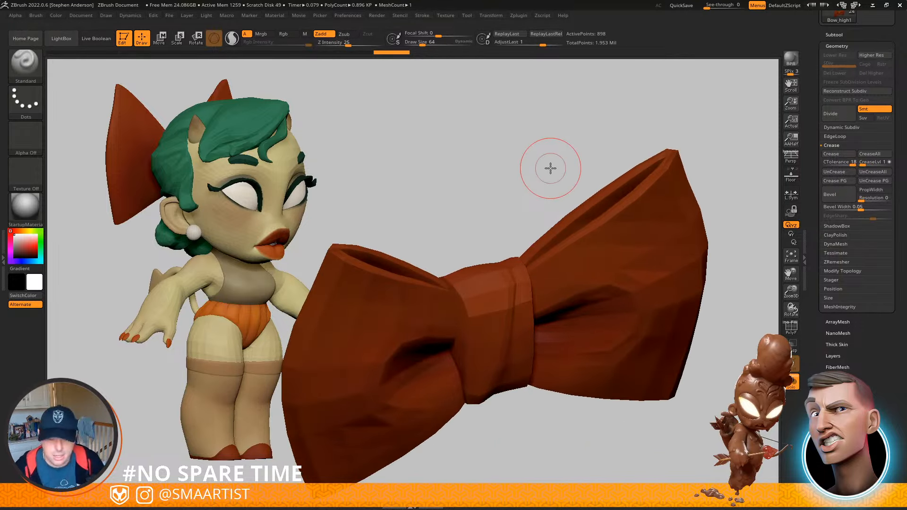
{"action": "key", "text": "shift+f"}
{"action": "left_click_drag", "start_coordinate": [515, 241], "coordinate": [580, 227], "text": "shift"}
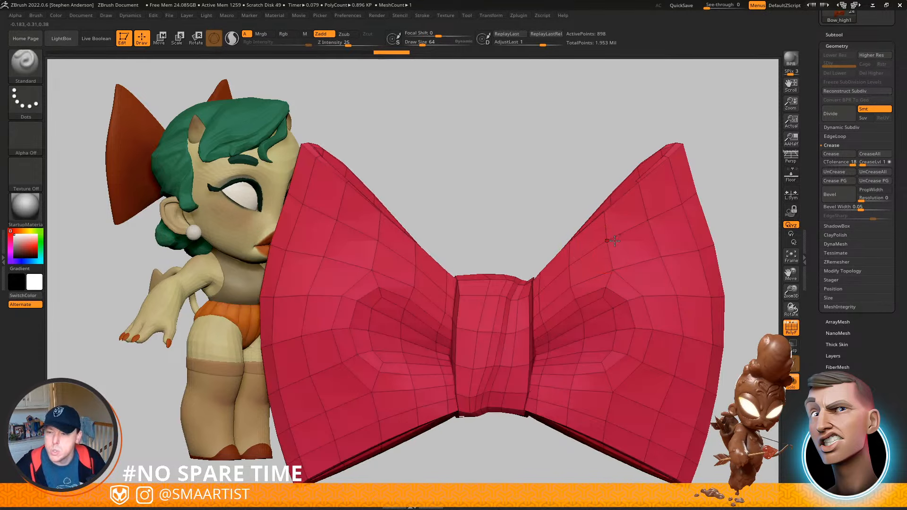
Hide the bow's centre knot and examine the pinched area where the two side loops meet
{"action": "key", "text": "ctrl+z"}
{"action": "left_click_drag", "start_coordinate": [603, 121], "coordinate": [733, 222], "text": "ctrl+shift"}
{"action": "left_click", "coordinate": [724, 233], "text": "ctrl+shift"}
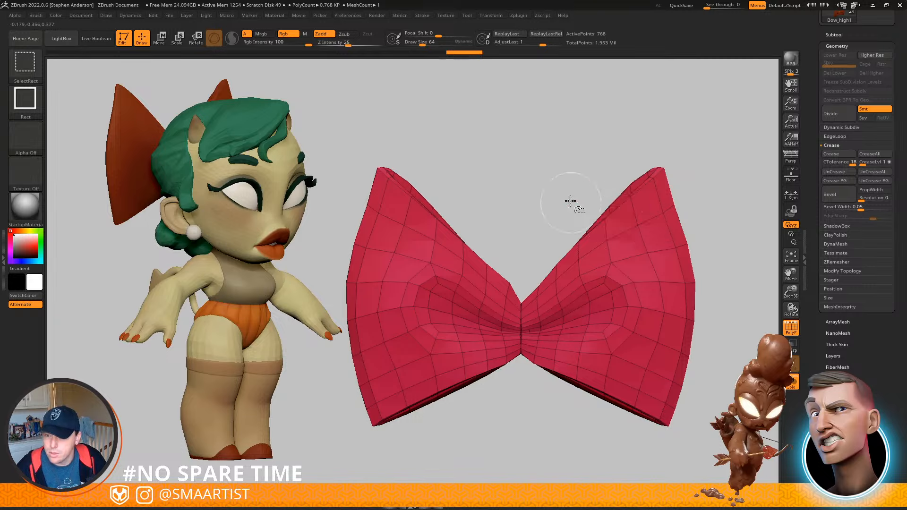
{"action": "right_click_drag", "start_coordinate": [571, 200], "coordinate": [605, 294]}
{"action": "mouse_move", "coordinate": [605, 294]}
{"action": "right_mouse_down", "text": "ctrl"}
{"action": "mouse_move", "coordinate": [534, 263]}
{"action": "mouse_move", "coordinate": [549, 302]}
{"action": "mouse_move", "coordinate": [549, 262]}
{"action": "mouse_move", "coordinate": [514, 256]}
{"action": "mouse_move", "coordinate": [522, 246]}
{"action": "right_mouse_up", "text": "ctrl"}
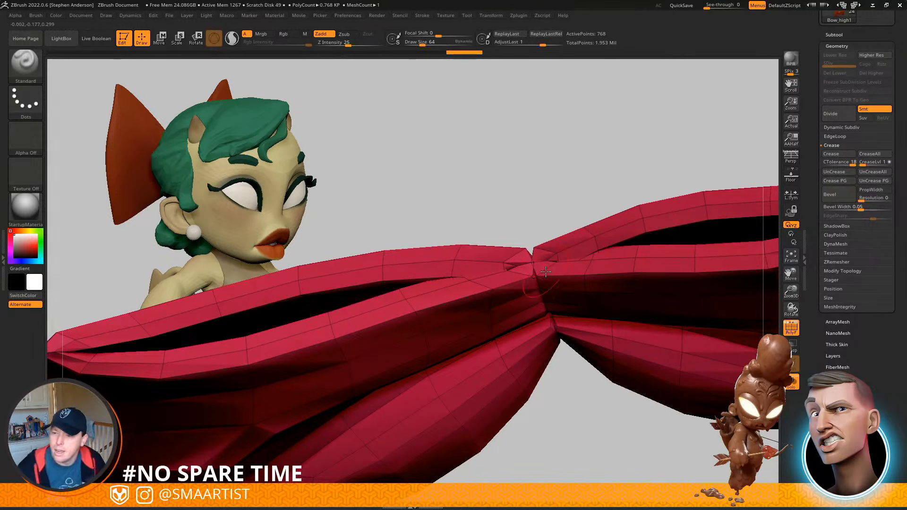
{"action": "mouse_move", "coordinate": [536, 295]}
{"action": "right_mouse_down"}
{"action": "mouse_move", "coordinate": [571, 258]}
{"action": "mouse_move", "coordinate": [583, 291]}
{"action": "mouse_move", "coordinate": [545, 284]}
{"action": "right_mouse_up"}
Assign the visible side loops and their pinched centre to a new polygroup
{"action": "key", "text": "shift+f"}
{"action": "key", "text": "ctrl+w"}
{"action": "left_click", "coordinate": [556, 353], "text": "ctrl+shift"}
{"action": "key", "text": "ctrl+z"}
{"action": "right_click_drag", "start_coordinate": [545, 284], "coordinate": [533, 307], "text": "ctrl"}
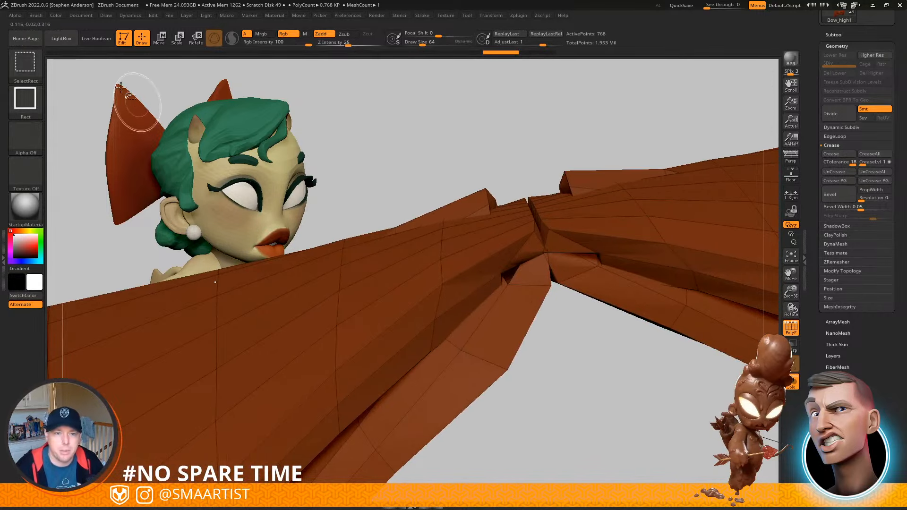
With SelectLasso, hide the edge loops around the pinched centre to separate the bow's two side loops
{"action": "left_click", "coordinate": [16, 60]}
{"action": "left_click", "coordinate": [400, 118]}
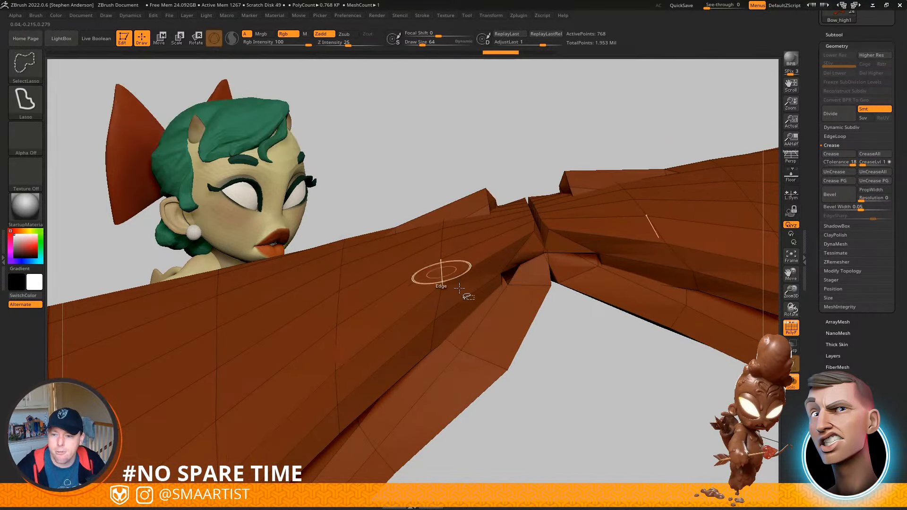
{"action": "left_click", "coordinate": [482, 325], "text": "ctrl+shift"}
{"action": "right_click_drag", "start_coordinate": [488, 267], "coordinate": [494, 307]}
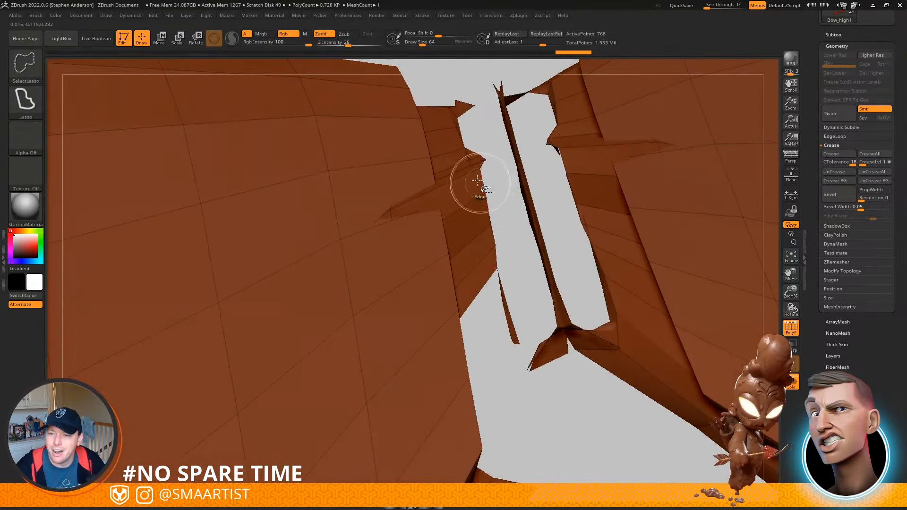
{"action": "left_click", "coordinate": [454, 178], "text": "ctrl+shift"}
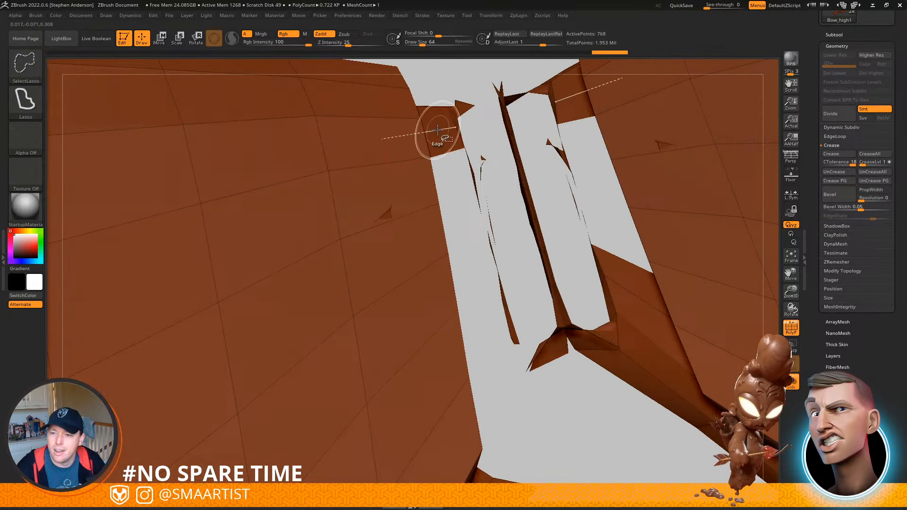
{"action": "left_click", "coordinate": [437, 130], "text": "ctrl+shift"}
{"action": "mouse_move", "coordinate": [479, 189]}
{"action": "right_mouse_down"}
{"action": "mouse_move", "coordinate": [503, 218]}
{"action": "mouse_move", "coordinate": [561, 226]}
{"action": "mouse_move", "coordinate": [555, 185]}
{"action": "mouse_move", "coordinate": [527, 222]}
{"action": "mouse_move", "coordinate": [446, 278]}
{"action": "mouse_move", "coordinate": [516, 223]}
{"action": "mouse_move", "coordinate": [457, 248]}
{"action": "mouse_move", "coordinate": [465, 168]}
{"action": "mouse_move", "coordinate": [482, 156]}
{"action": "mouse_move", "coordinate": [560, 240]}
{"action": "right_mouse_up"}
{"action": "left_click", "coordinate": [416, 274], "text": "ctrl+shift"}
{"action": "left_click", "coordinate": [446, 242], "text": "ctrl+shift"}
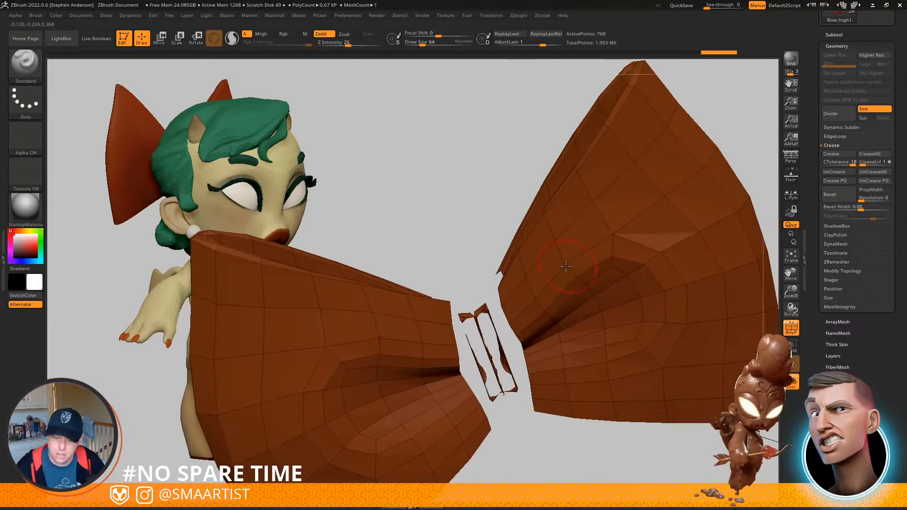
Group the visible side loops, isolate them and split them into separate polygroups with Auto Groups
{"action": "key", "text": "ctrl+w"}
{"action": "left_click", "coordinate": [443, 204], "text": "ctrl+shift"}
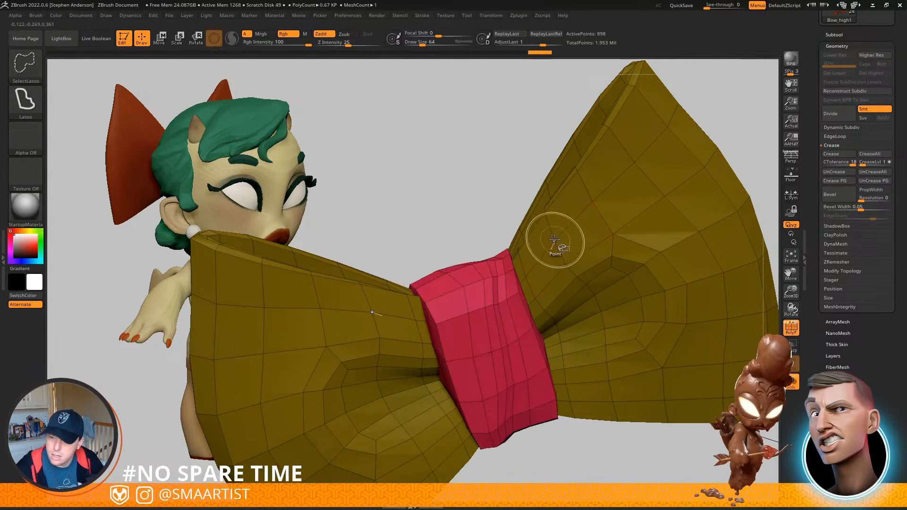
{"action": "left_click", "coordinate": [553, 240], "text": "ctrl+shift"}
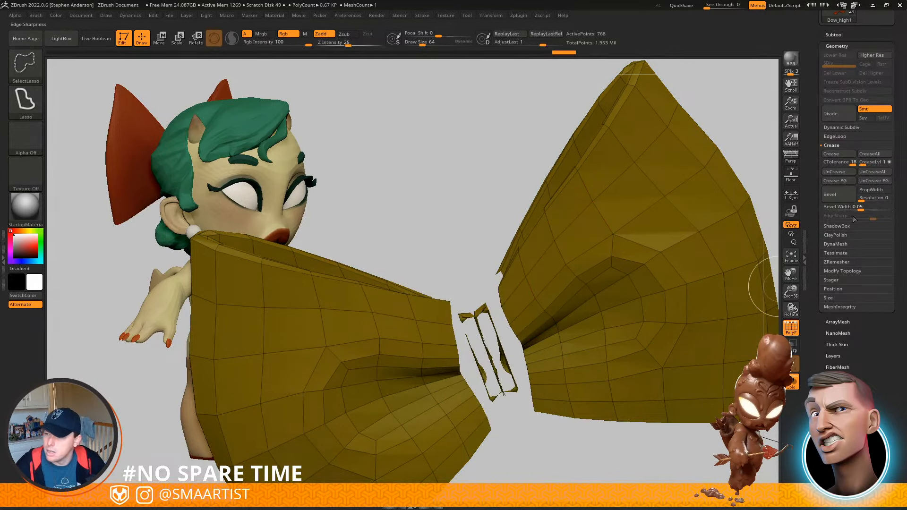
{"action": "left_click", "coordinate": [838, 446]}
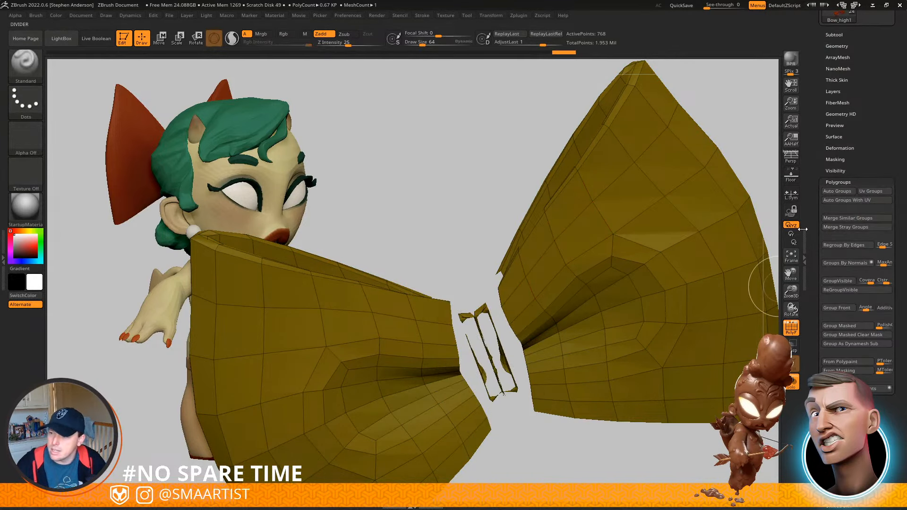
{"action": "left_click", "coordinate": [837, 191]}
Hide the knot and both side loops so that only the pinched centre polygroup stays visible
{"action": "left_click", "coordinate": [475, 168], "text": "ctrl+shift"}
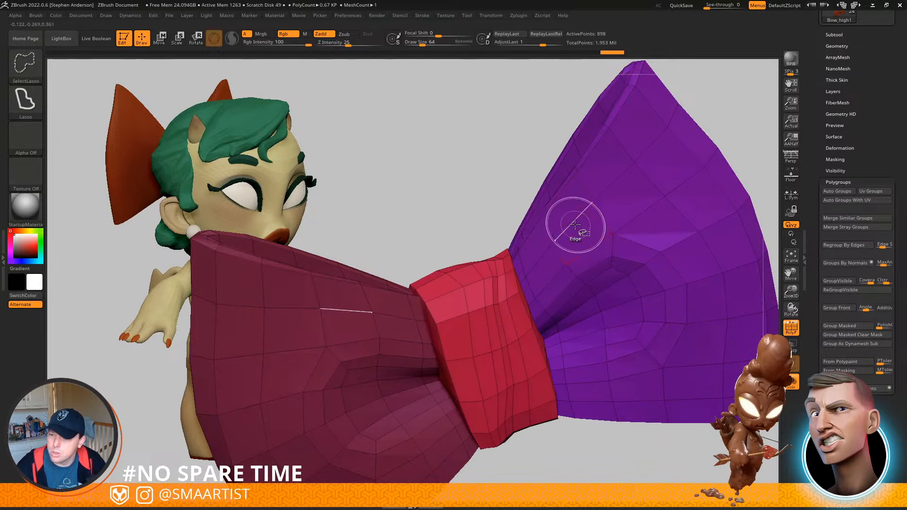
{"action": "left_click", "coordinate": [484, 279], "text": "ctrl+shift"}
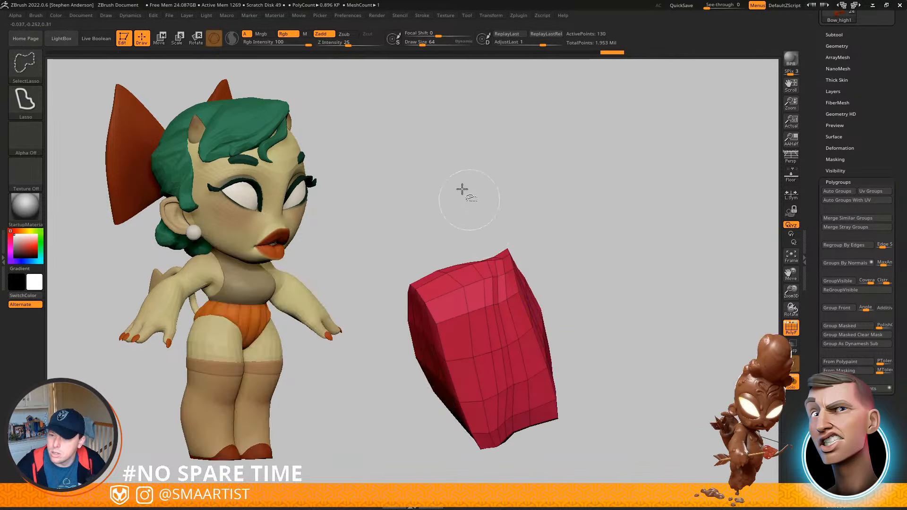
{"action": "left_click", "coordinate": [507, 204], "text": "ctrl+shift"}
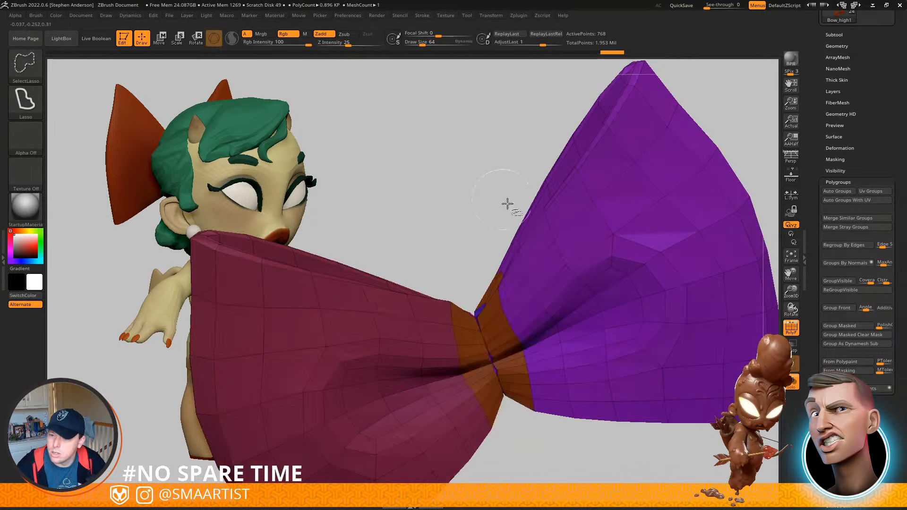
{"action": "left_click", "coordinate": [527, 276], "text": "ctrl+shift"}
{"action": "left_click", "coordinate": [376, 314], "text": "ctrl+shift"}
{"action": "key", "text": "ctrl+shift+s"}
{"action": "key", "text": "ctrl+shift+s"}
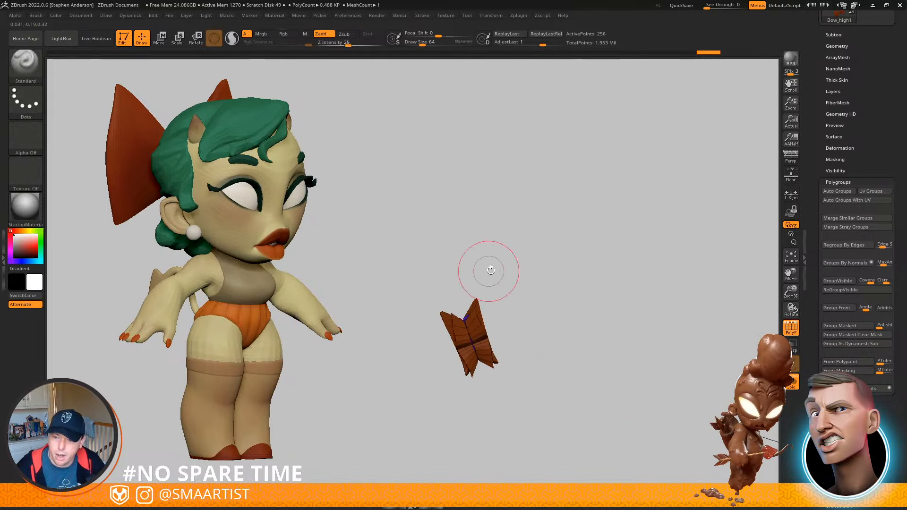
Invert the visibility and remove the pinched centre polygons from the bow with Del Hidden
{"action": "left_click_drag", "start_coordinate": [518, 284], "coordinate": [654, 313], "text": "ctrl+shift"}
{"action": "left_click", "coordinate": [837, 46]}
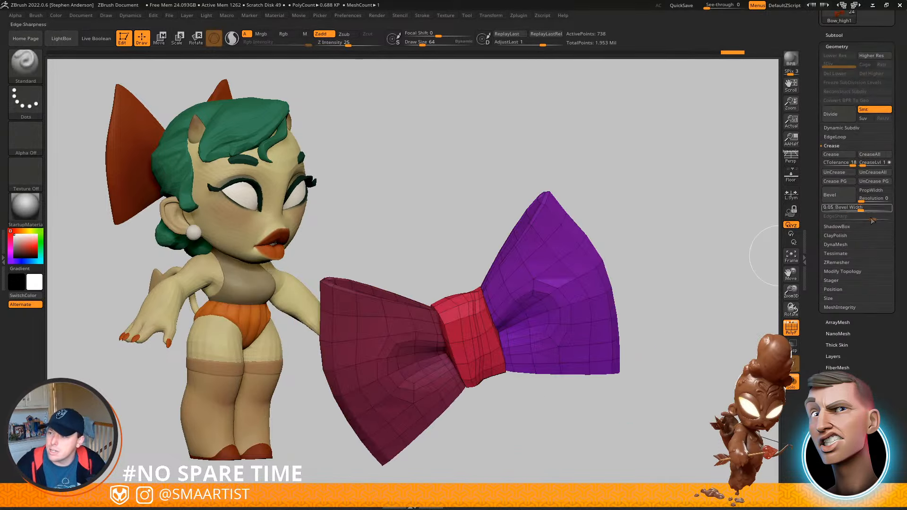
{"action": "left_click", "coordinate": [842, 271]}
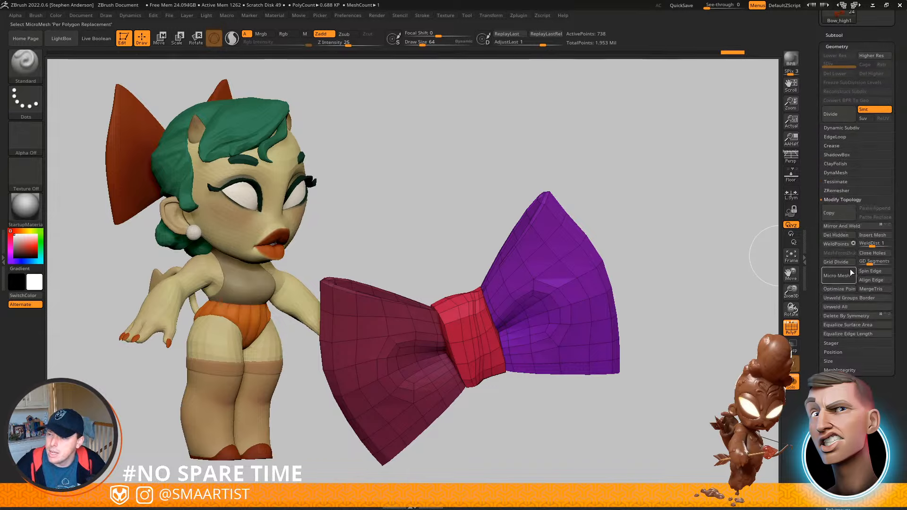
{"action": "left_click", "coordinate": [839, 238]}
Isolate the knot, swap to the side loops alone and inspect their inner ends
{"action": "right_click_drag", "start_coordinate": [496, 290], "coordinate": [449, 339], "text": "ctrl"}
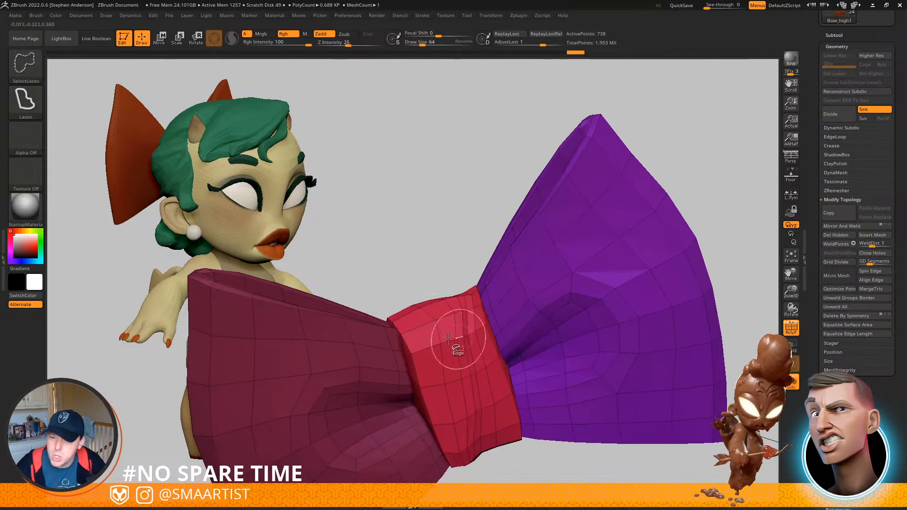
{"action": "left_click", "coordinate": [434, 321], "text": "ctrl+shift"}
{"action": "left_click", "coordinate": [434, 321], "text": "ctrl+shift"}
{"action": "mouse_move", "coordinate": [496, 283]}
{"action": "right_mouse_down"}
{"action": "mouse_move", "coordinate": [567, 330]}
{"action": "mouse_move", "coordinate": [577, 414]}
{"action": "mouse_move", "coordinate": [585, 208]}
{"action": "mouse_move", "coordinate": [504, 283]}
{"action": "mouse_move", "coordinate": [468, 260]}
{"action": "mouse_move", "coordinate": [444, 381]}
{"action": "mouse_move", "coordinate": [458, 327]}
{"action": "mouse_move", "coordinate": [601, 270]}
{"action": "mouse_move", "coordinate": [520, 299]}
{"action": "mouse_move", "coordinate": [548, 331]}
{"action": "right_mouse_up"}
{"action": "left_click", "coordinate": [501, 286], "text": "ctrl+shift"}
{"action": "mouse_move", "coordinate": [441, 320]}
{"action": "right_mouse_down"}
{"action": "mouse_move", "coordinate": [735, 142]}
{"action": "mouse_move", "coordinate": [527, 267]}
{"action": "mouse_move", "coordinate": [496, 263]}
{"action": "right_mouse_up"}
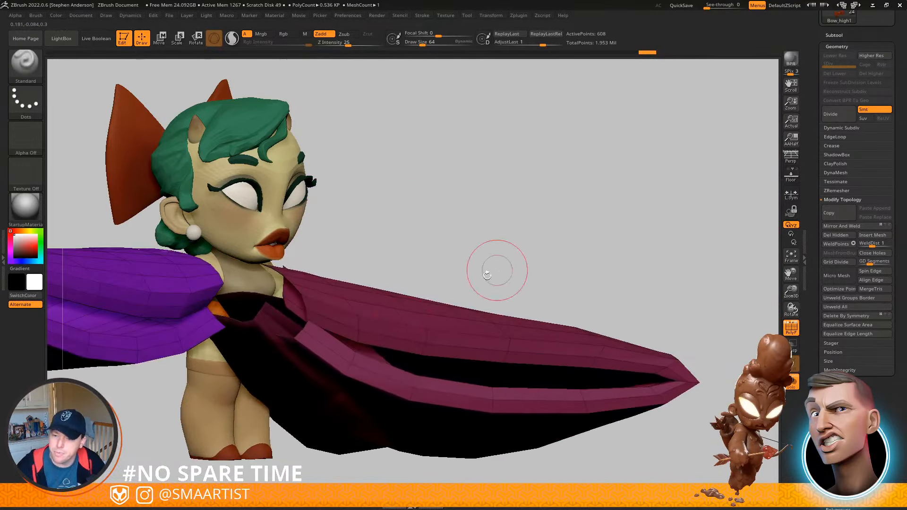
Hide the surplus polygon loops at the inner ends of both side loops and check their open ends
{"action": "left_click", "coordinate": [424, 349], "text": "ctrl+shift"}
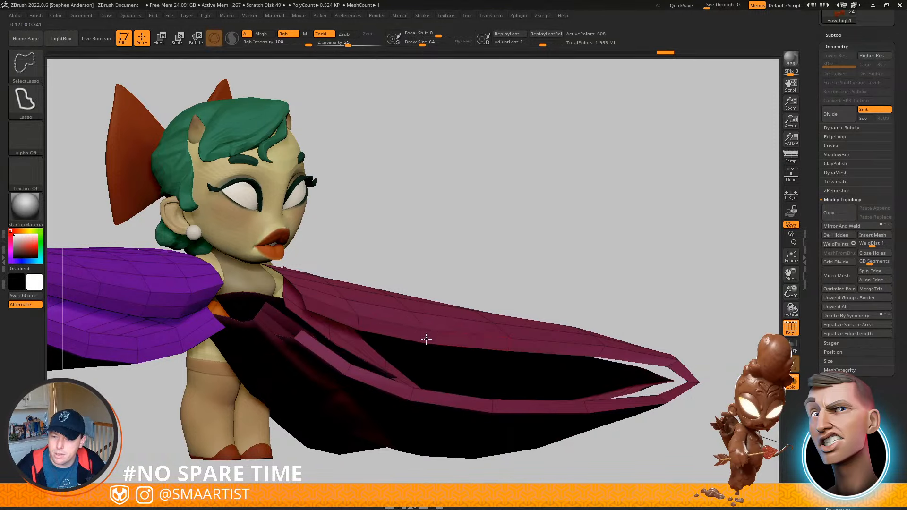
{"action": "left_click", "coordinate": [426, 339], "text": "ctrl+shift"}
{"action": "right_click_drag", "start_coordinate": [437, 312], "coordinate": [733, 308], "text": "alt"}
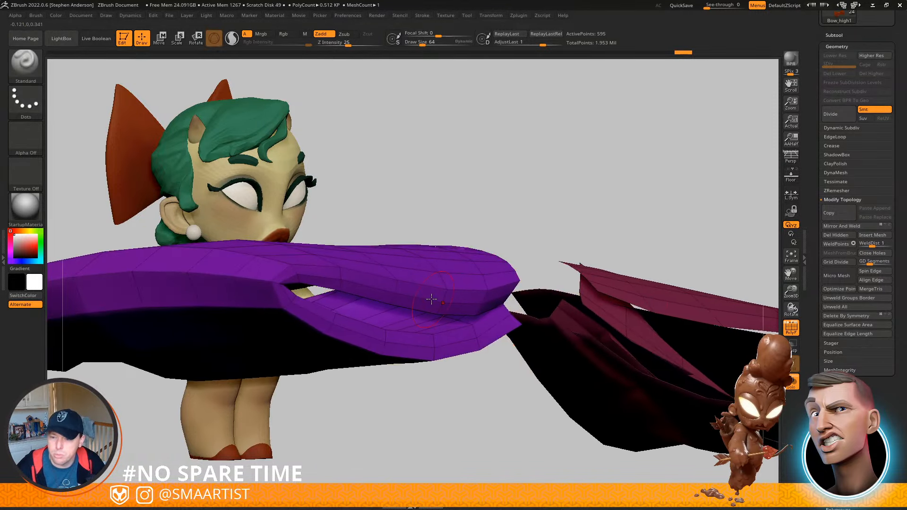
{"action": "left_click", "coordinate": [399, 287], "text": "ctrl+shift"}
{"action": "right_click_drag", "start_coordinate": [438, 293], "coordinate": [502, 224], "text": "ctrl"}
{"action": "left_click", "coordinate": [458, 286], "text": "ctrl+shift"}
{"action": "mouse_move", "coordinate": [457, 287]}
{"action": "right_mouse_down"}
{"action": "mouse_move", "coordinate": [504, 330]}
{"action": "mouse_move", "coordinate": [474, 294]}
{"action": "mouse_move", "coordinate": [487, 244]}
{"action": "right_mouse_up"}
{"action": "left_click", "coordinate": [467, 291], "text": "ctrl+shift"}
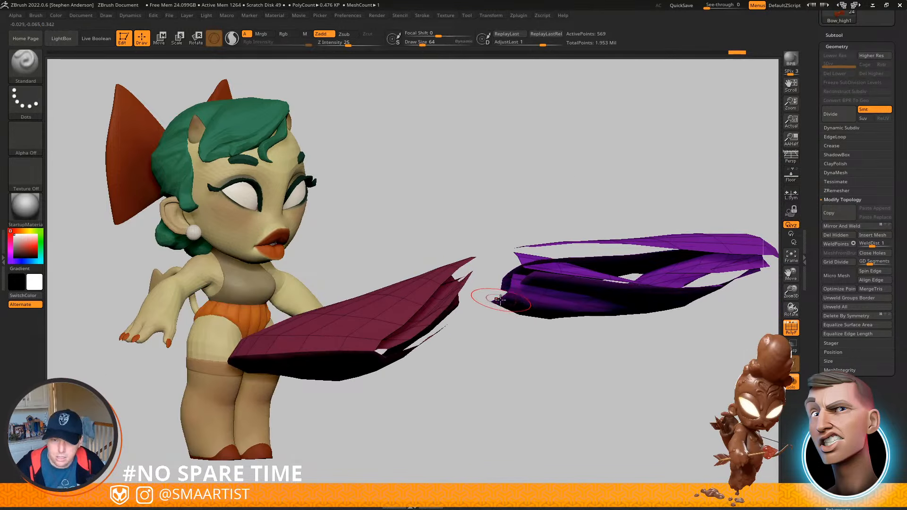
{"action": "right_click_drag", "start_coordinate": [568, 311], "coordinate": [537, 296]}
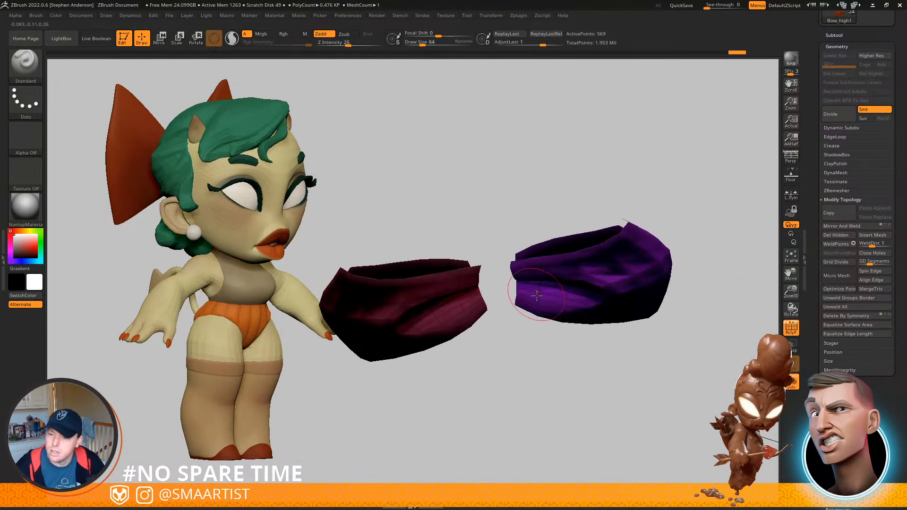
Group the visible side loops into one polygroup, split them with Auto Groups and show the whole bow
{"action": "key", "text": "ctrl+shift"}
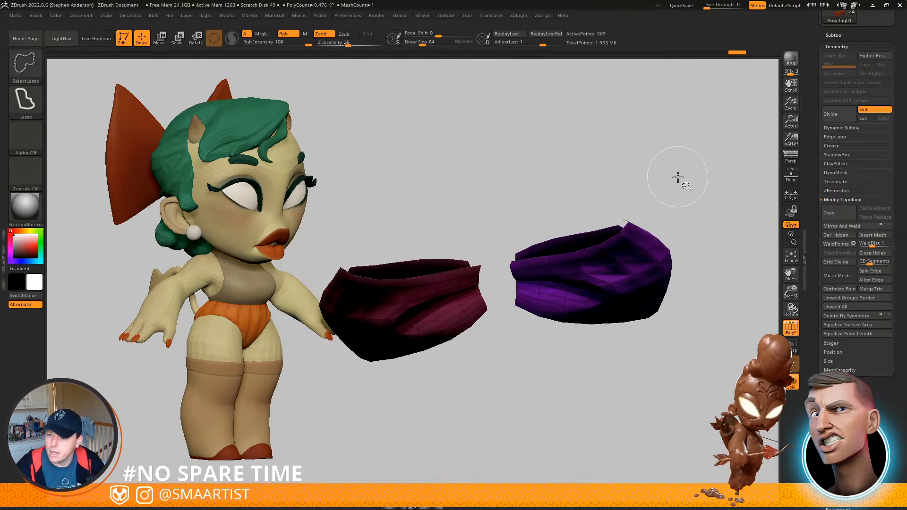
{"action": "key", "text": "ctrl+w"}
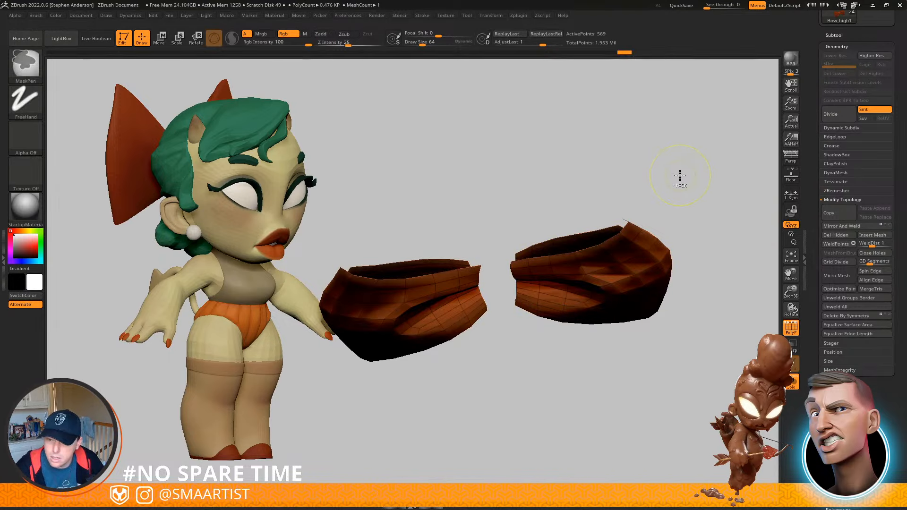
{"action": "left_click", "coordinate": [850, 228]}
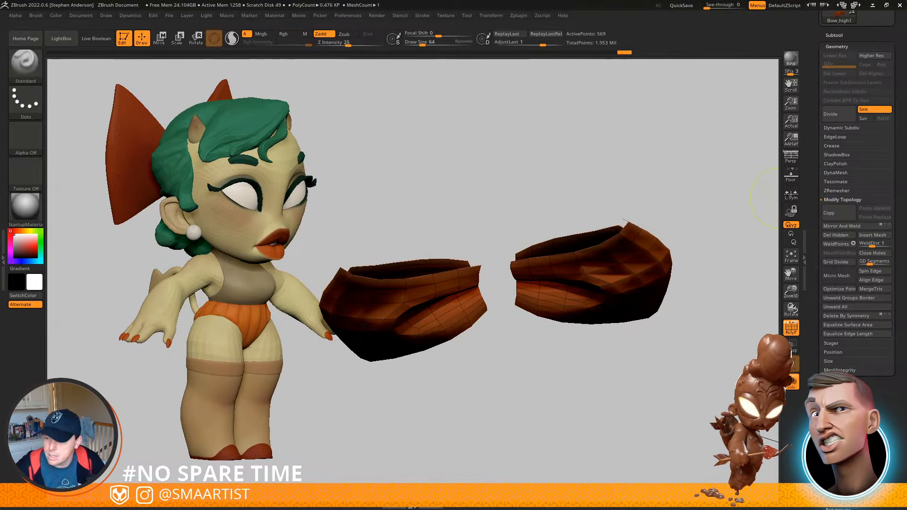
{"action": "scroll", "coordinate": [856, 212], "scroll_direction": "down", "scroll_amount": 2}
{"action": "scroll", "coordinate": [856, 213], "scroll_direction": "down", "scroll_amount": 6}
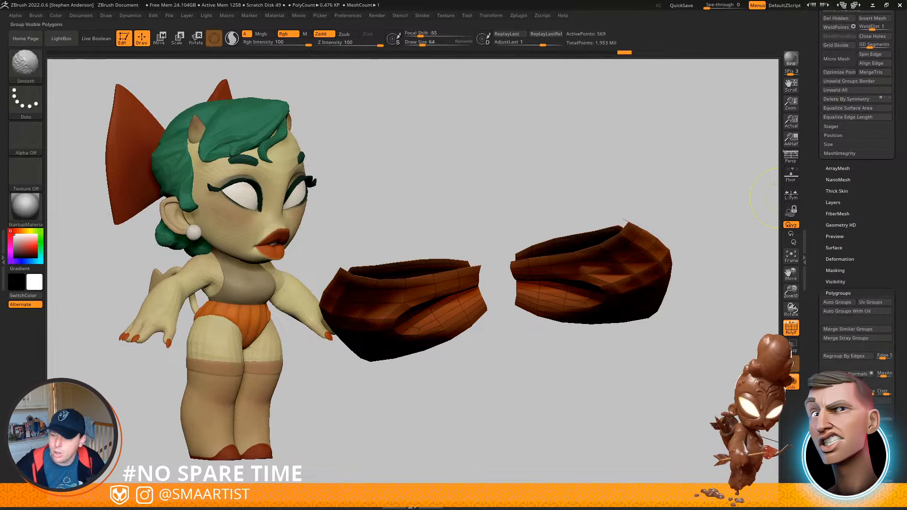
{"action": "left_click", "coordinate": [836, 302]}
{"action": "left_click", "coordinate": [680, 199], "text": "ctrl+shift"}
Isolate the side loops and knot in turn and clear the leftover stray inner polygons from the bow
{"action": "right_click_drag", "start_coordinate": [577, 276], "coordinate": [586, 241]}
{"action": "right_click_drag", "start_coordinate": [586, 241], "coordinate": [582, 269], "text": "ctrl"}
{"action": "left_click", "coordinate": [582, 268], "text": "ctrl+shift"}
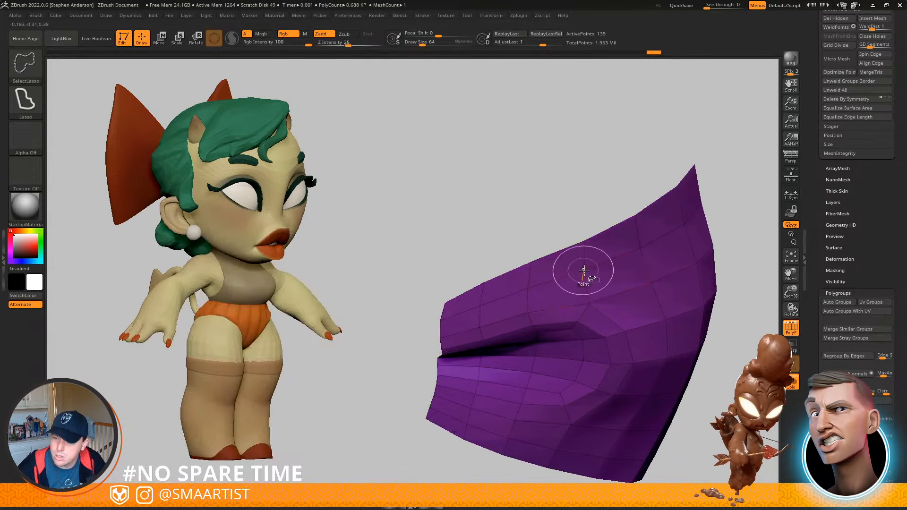
{"action": "left_click", "coordinate": [476, 144], "text": "ctrl+shift"}
{"action": "left_click", "coordinate": [333, 310], "text": "ctrl+shift"}
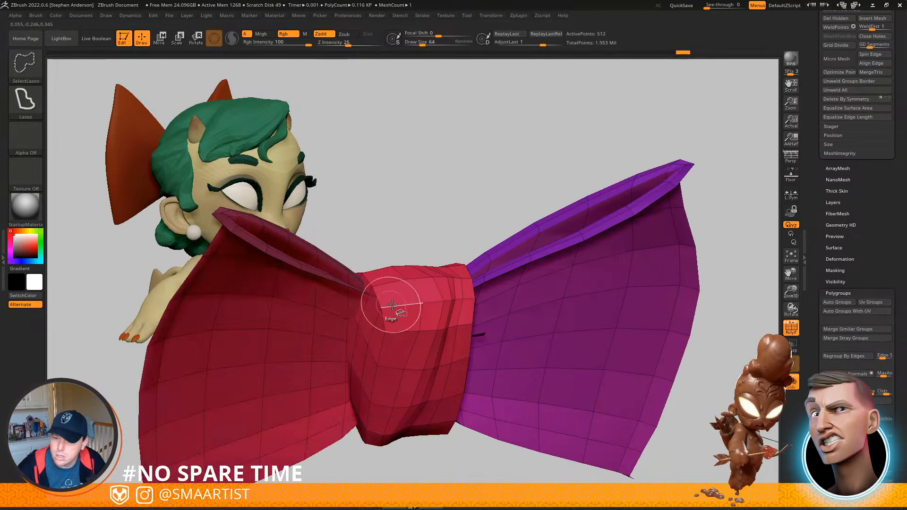
{"action": "left_click", "coordinate": [383, 309], "text": "ctrl+shift"}
{"action": "right_click_drag", "start_coordinate": [421, 324], "coordinate": [429, 239], "text": "ctrl"}
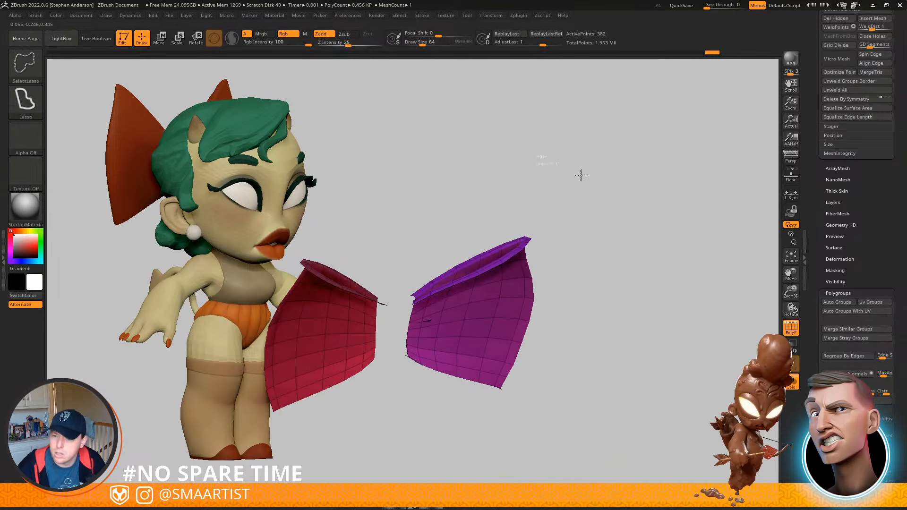
{"action": "left_click", "coordinate": [595, 189], "text": "ctrl+shift"}
{"action": "right_click_drag", "start_coordinate": [636, 240], "coordinate": [705, 256], "text": "alt"}
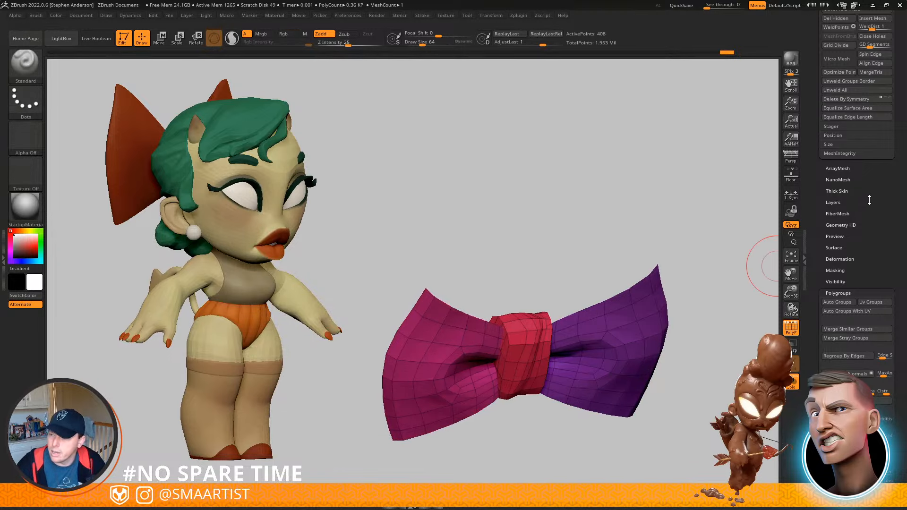
{"action": "scroll", "coordinate": [869, 200], "scroll_direction": "up", "scroll_amount": 3}
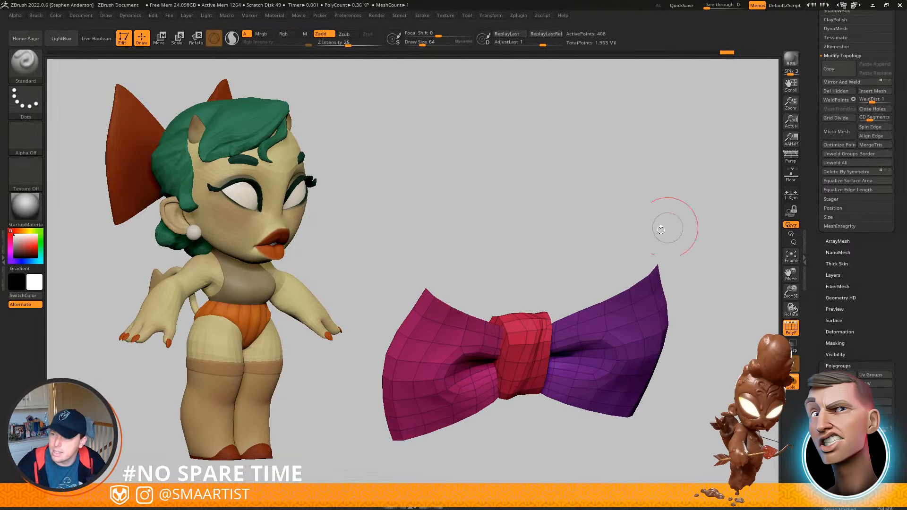
Hide the knot so that only the two separated side loops remain visible
{"action": "mouse_move", "coordinate": [581, 308]}
{"action": "right_mouse_down"}
{"action": "mouse_move", "coordinate": [565, 295]}
{"action": "mouse_move", "coordinate": [612, 343]}
{"action": "right_mouse_up"}
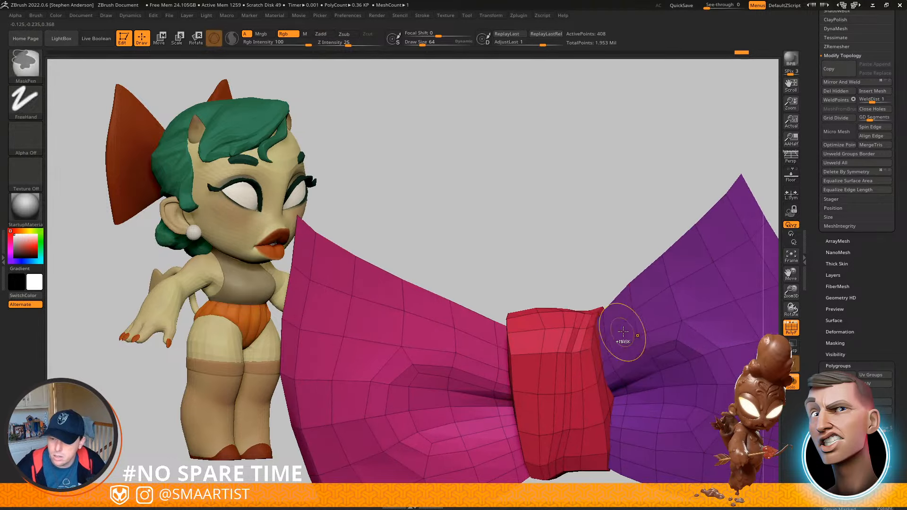
{"action": "left_click", "coordinate": [543, 331], "text": "ctrl+shift"}
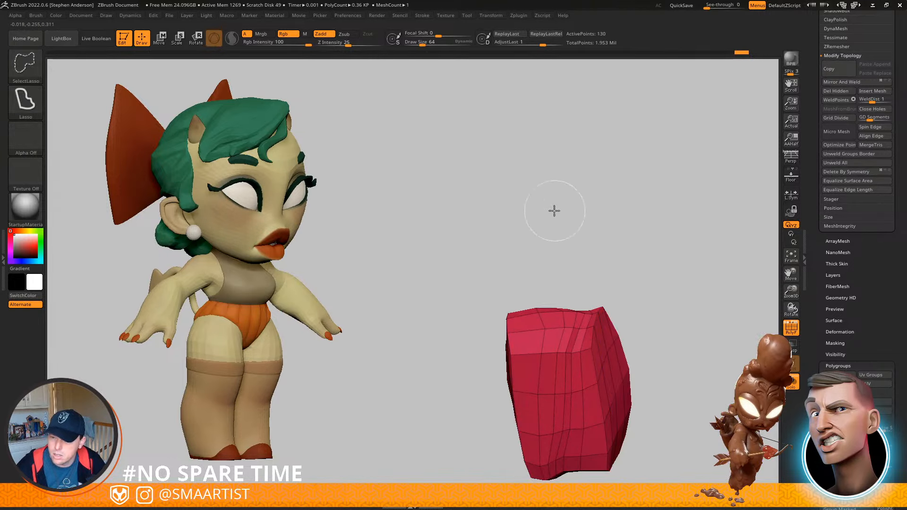
{"action": "left_click", "coordinate": [555, 211], "text": "ctrl+shift"}
{"action": "right_click_drag", "start_coordinate": [599, 334], "coordinate": [581, 352]}
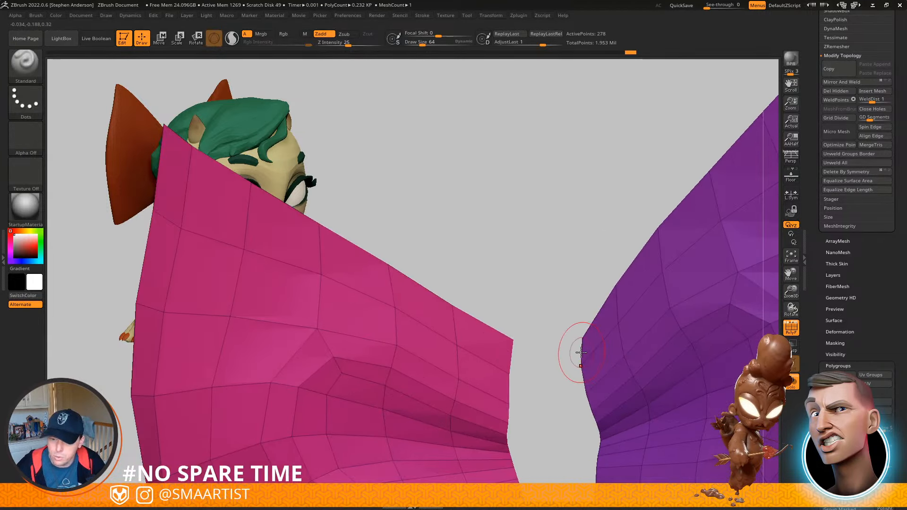
Activate the ZModeler brush and set its edge action to Bridge with Two Edges
{"action": "key", "text": "b"}
{"action": "key", "text": "z"}
{"action": "key", "text": "m"}
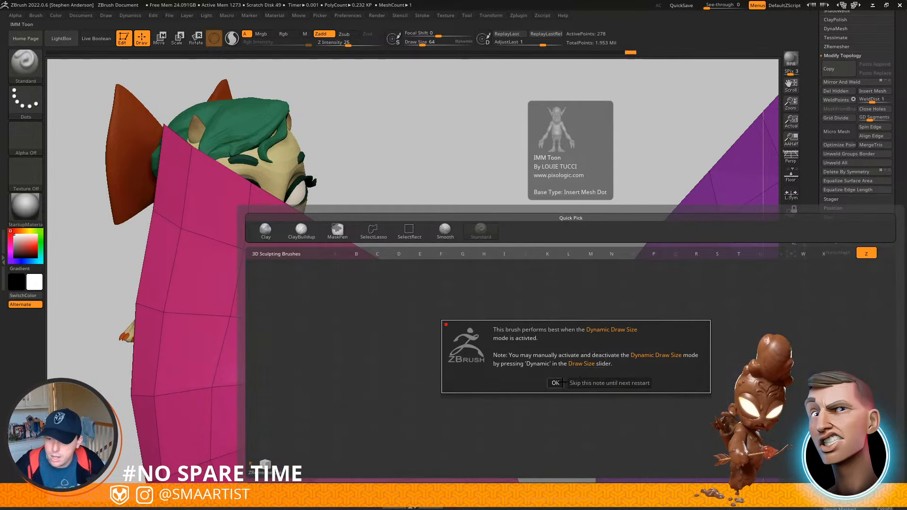
{"action": "left_click", "coordinate": [585, 384]}
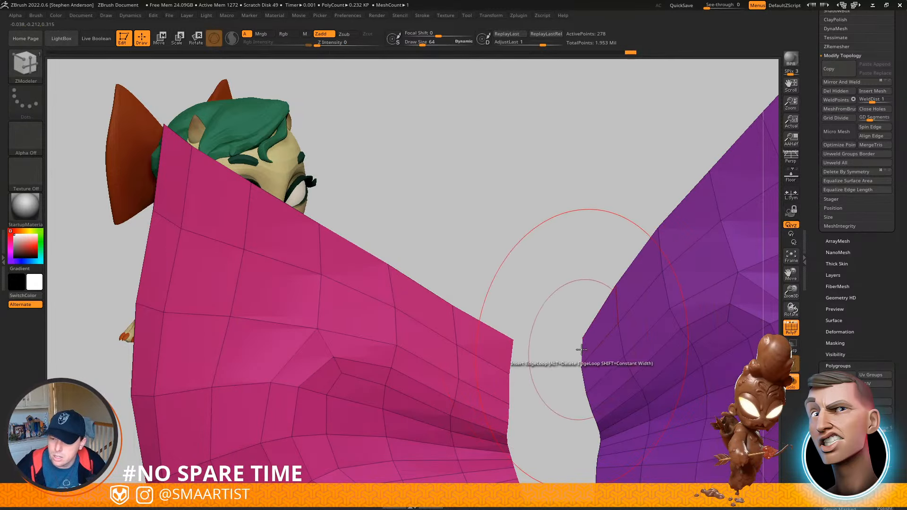
{"action": "key", "text": "space"}
{"action": "left_click", "coordinate": [474, 268]}
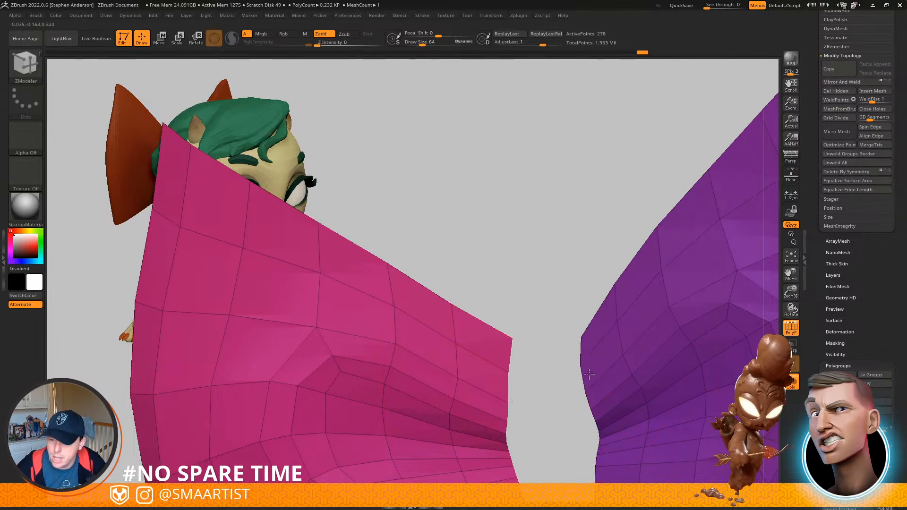
Bridge the facing inner edges on the front of the two side loops, pair by pair from the upper edge downward
{"action": "left_click_drag", "start_coordinate": [586, 406], "coordinate": [566, 344], "text": "alt"}
{"action": "key", "text": "ctrl+shift+z"}
{"action": "right_click_drag", "start_coordinate": [567, 350], "coordinate": [572, 344]}
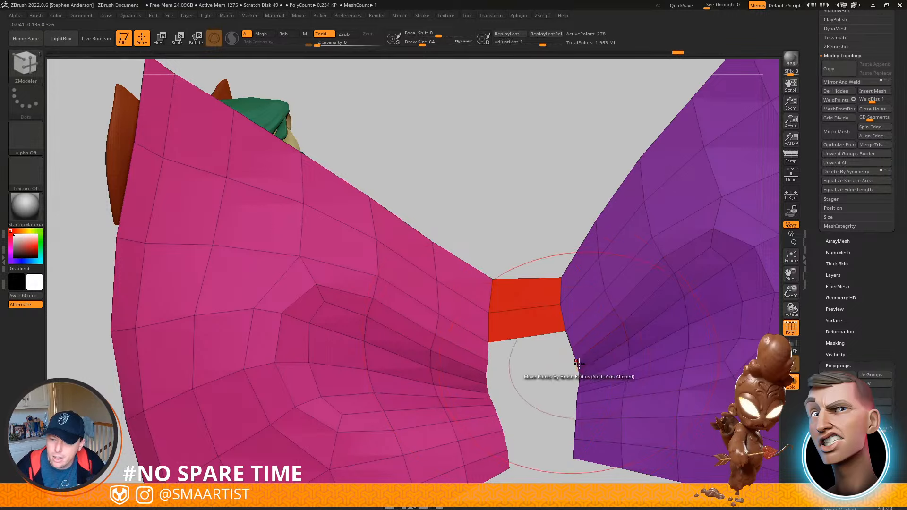
{"action": "left_click", "coordinate": [487, 379]}
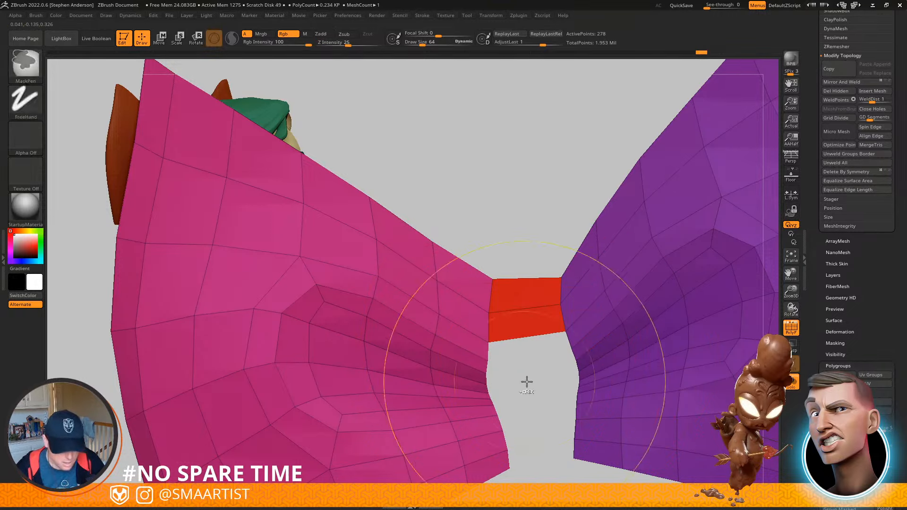
{"action": "key", "text": "ctrl+shift+z"}
{"action": "key", "text": "ctrl+shift+z"}
{"action": "right_click_drag", "start_coordinate": [583, 376], "coordinate": [559, 323], "text": "alt"}
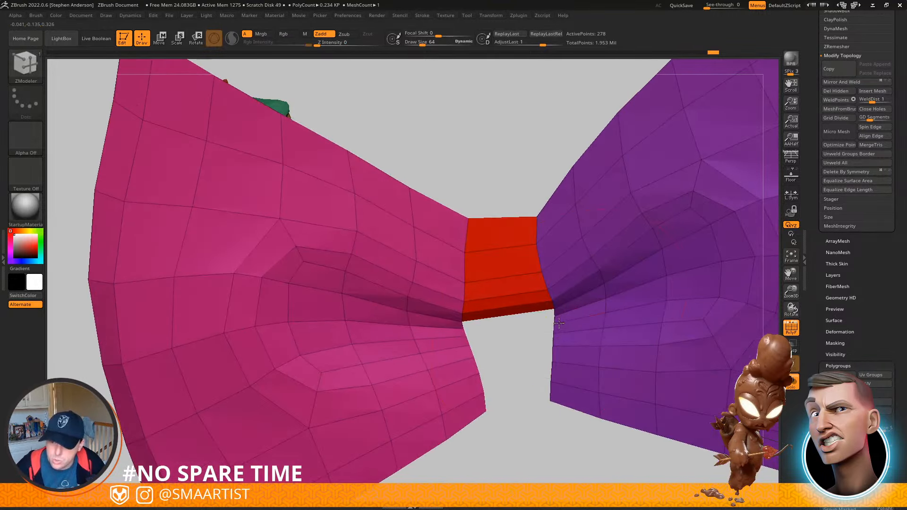
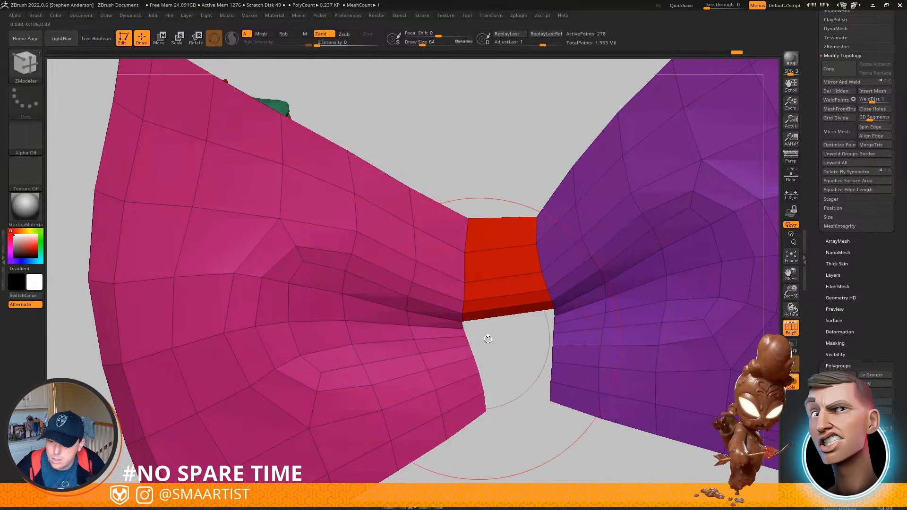
{"action": "key", "text": "ctrl+shift+z"}
{"action": "key", "text": "ctrl+shift+z"}
{"action": "key", "text": "ctrl+shift+z"}
{"action": "right_click_drag", "start_coordinate": [470, 345], "coordinate": [470, 355], "text": "ctrl"}
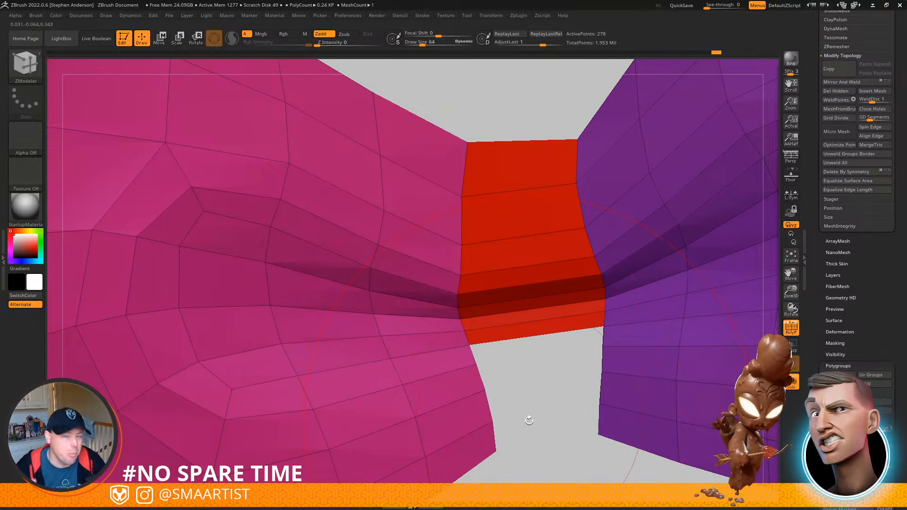
{"action": "key", "text": "ctrl+shift+z"}
Bridge the facing inner edges on the back of the side loops to form a matching rear strip
{"action": "mouse_move", "coordinate": [628, 358]}
{"action": "right_mouse_down", "text": "ctrl"}
{"action": "mouse_move", "coordinate": [555, 273]}
{"action": "mouse_move", "coordinate": [628, 276]}
{"action": "mouse_move", "coordinate": [561, 283]}
{"action": "mouse_move", "coordinate": [568, 319]}
{"action": "right_mouse_up", "text": "ctrl"}
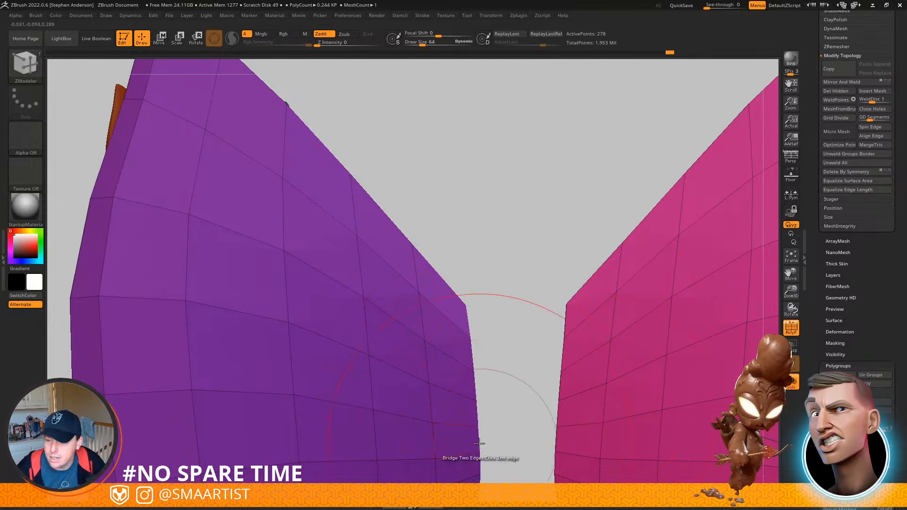
{"action": "left_click", "coordinate": [518, 445], "text": "ctrl+shift"}
{"action": "right_click_drag", "start_coordinate": [557, 443], "coordinate": [566, 306], "text": "alt"}
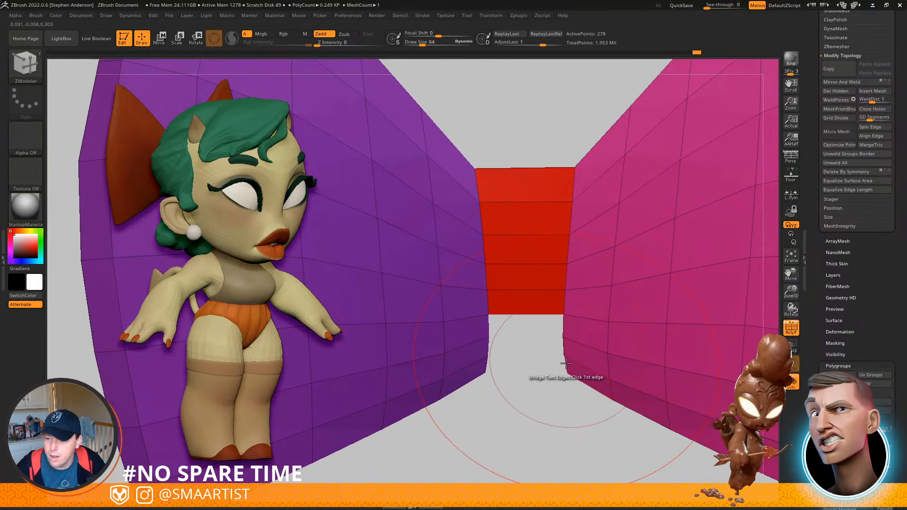
{"action": "left_click", "coordinate": [487, 369]}
{"action": "right_click_drag", "start_coordinate": [526, 338], "coordinate": [552, 326], "text": "ctrl"}
{"action": "left_click", "coordinate": [542, 365], "text": "ctrl+shift"}
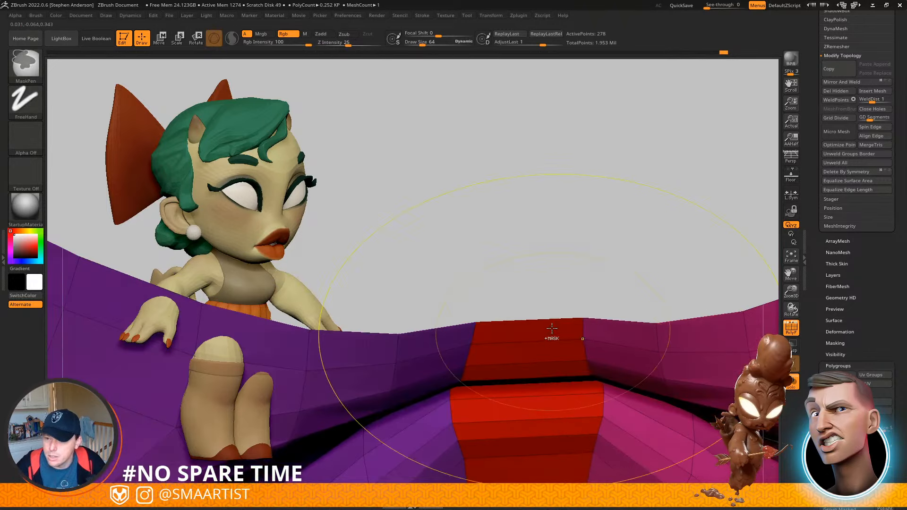
Try to bridge the open upper gap between the front and back connecting strips
{"action": "mouse_move", "coordinate": [565, 256]}
{"action": "right_mouse_down"}
{"action": "mouse_move", "coordinate": [579, 339]}
{"action": "mouse_move", "coordinate": [539, 288]}
{"action": "mouse_move", "coordinate": [543, 233]}
{"action": "mouse_move", "coordinate": [573, 281]}
{"action": "mouse_move", "coordinate": [559, 249]}
{"action": "mouse_move", "coordinate": [552, 273]}
{"action": "mouse_move", "coordinate": [545, 247]}
{"action": "right_mouse_up"}
{"action": "left_click", "coordinate": [545, 247]}
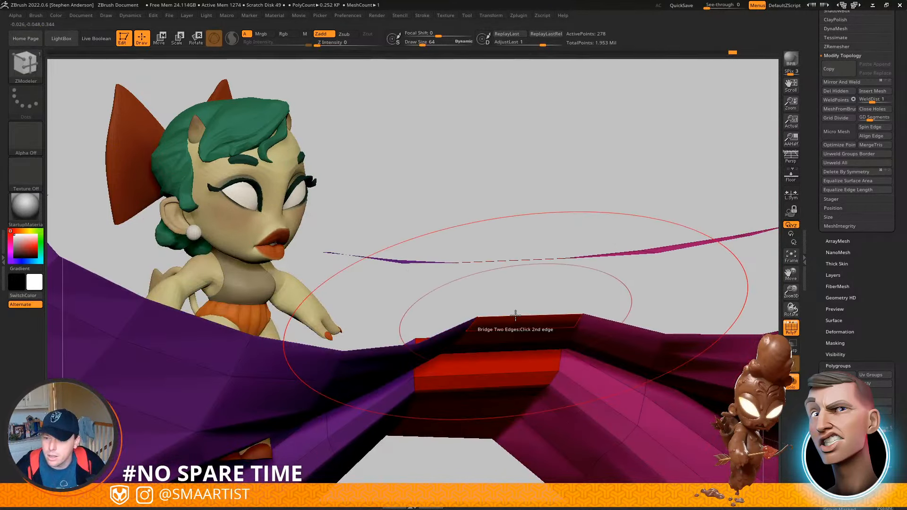
{"action": "mouse_move", "coordinate": [543, 258]}
{"action": "right_mouse_down"}
{"action": "mouse_move", "coordinate": [536, 236]}
{"action": "mouse_move", "coordinate": [516, 294]}
{"action": "mouse_move", "coordinate": [553, 307]}
{"action": "right_mouse_up"}
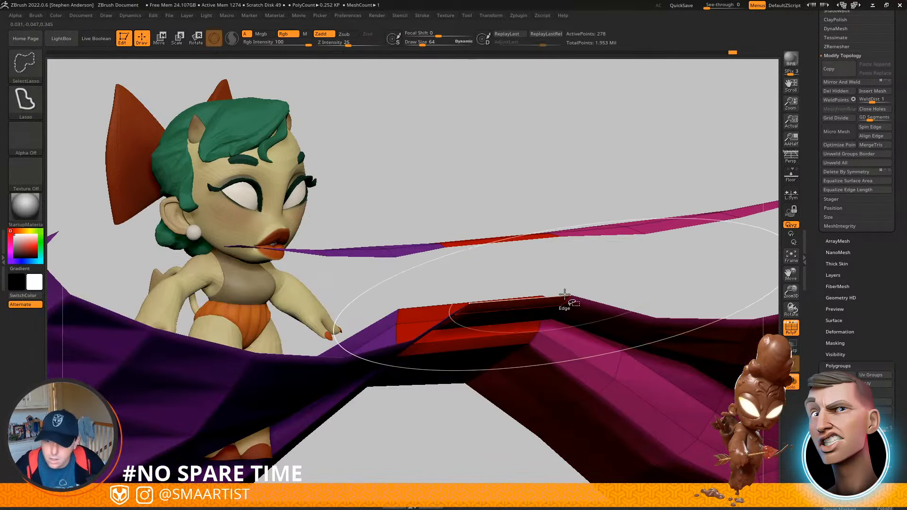
{"action": "mouse_move", "coordinate": [523, 250]}
{"action": "right_mouse_down"}
{"action": "mouse_move", "coordinate": [531, 265]}
{"action": "mouse_move", "coordinate": [520, 263]}
{"action": "mouse_move", "coordinate": [509, 189]}
{"action": "mouse_move", "coordinate": [496, 192]}
{"action": "right_mouse_up"}
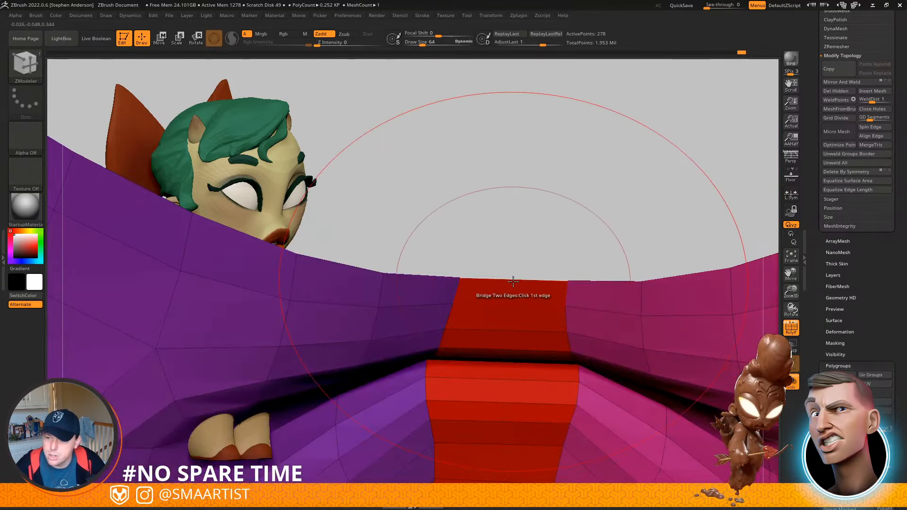
{"action": "left_click", "coordinate": [513, 279]}
{"action": "mouse_move", "coordinate": [533, 243]}
{"action": "right_mouse_down"}
{"action": "mouse_move", "coordinate": [567, 302]}
{"action": "mouse_move", "coordinate": [553, 301]}
{"action": "right_mouse_up"}
Reveal the knot around the bridged side loops, look them over and hide the knot again
{"action": "left_click", "coordinate": [389, 443], "text": "ctrl+shift"}
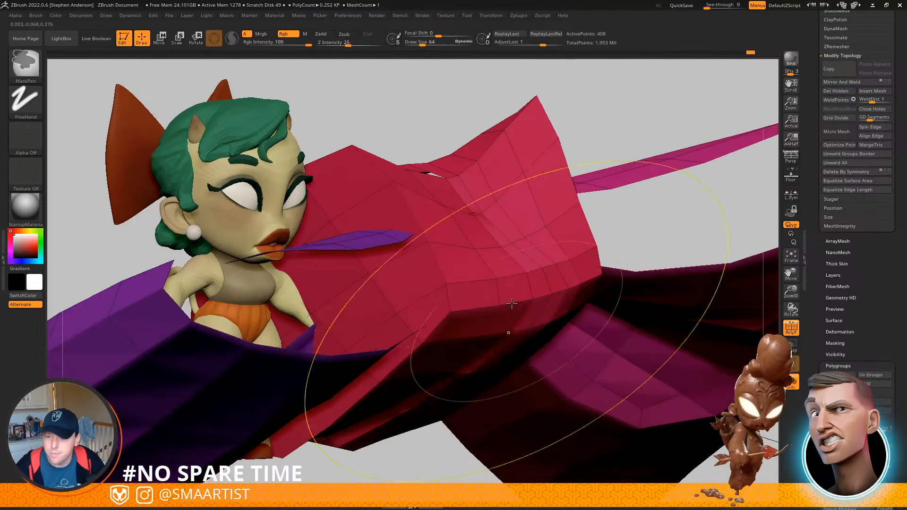
{"action": "right_click_drag", "start_coordinate": [510, 328], "coordinate": [524, 283], "text": "ctrl"}
{"action": "mouse_move", "coordinate": [525, 283]}
{"action": "right_mouse_down"}
{"action": "mouse_move", "coordinate": [551, 258]}
{"action": "mouse_move", "coordinate": [572, 298]}
{"action": "mouse_move", "coordinate": [432, 324]}
{"action": "mouse_move", "coordinate": [405, 342]}
{"action": "right_mouse_up"}
{"action": "left_click_drag", "start_coordinate": [667, 199], "coordinate": [692, 299], "text": "ctrl+shift"}
{"action": "key", "text": "ctrl+z"}
{"action": "key", "text": "ctrl+z"}
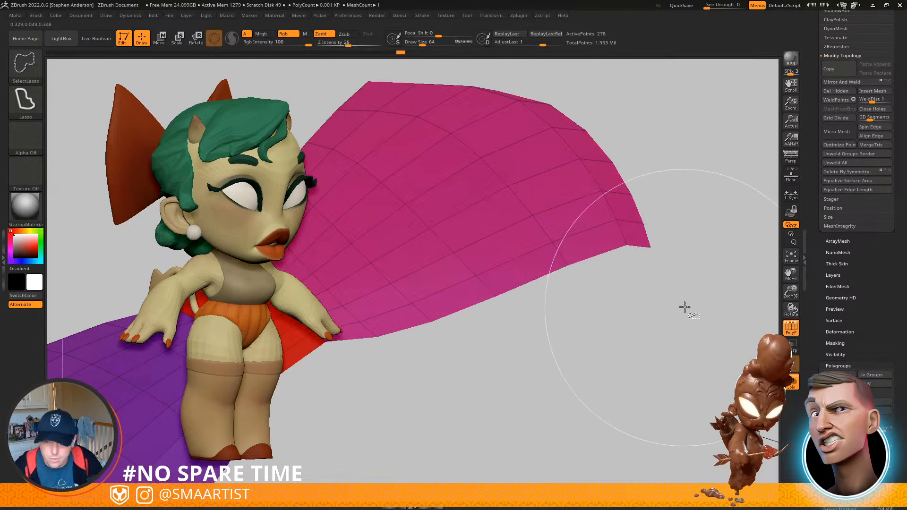
Turn on Double display for the bow mesh so both sides of its polygons are shown
{"action": "right_click_drag", "start_coordinate": [482, 303], "coordinate": [507, 314], "text": "alt"}
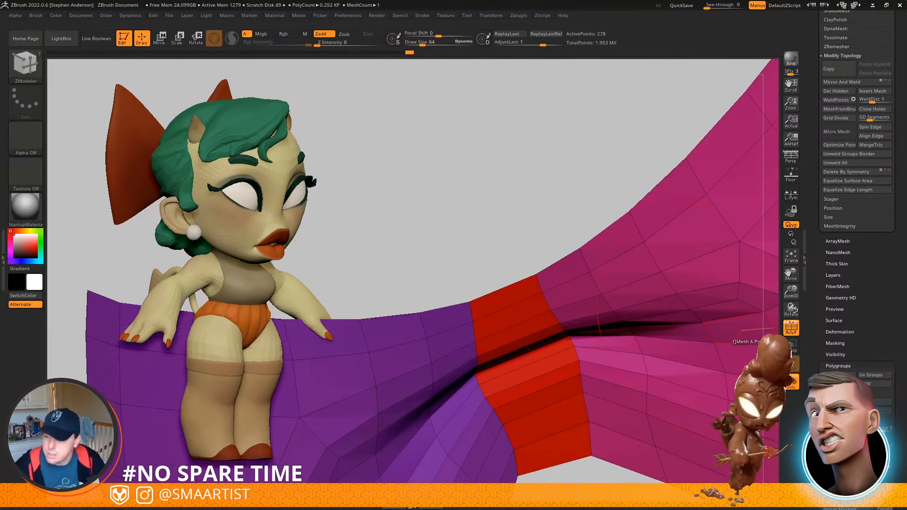
{"action": "left_click_drag", "start_coordinate": [906, 463], "coordinate": [906, 148]}
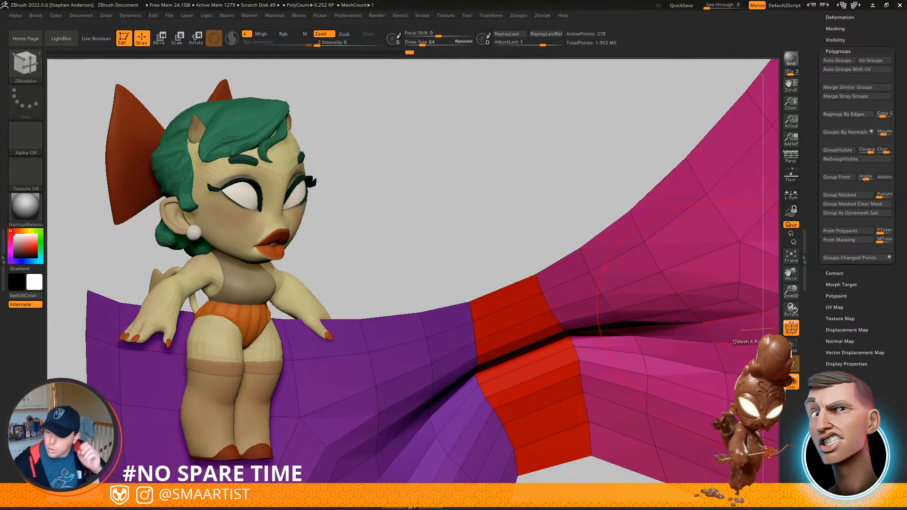
{"action": "left_click", "coordinate": [841, 364]}
{"action": "left_click", "coordinate": [843, 254]}
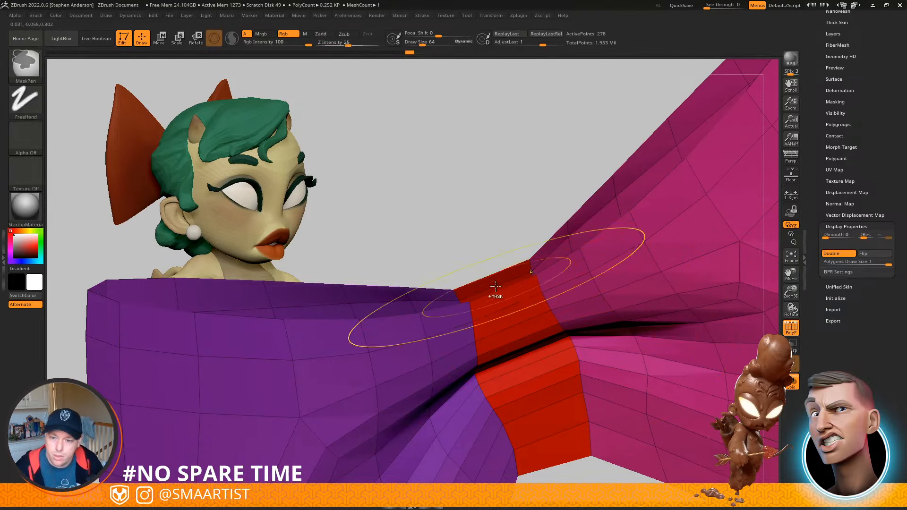
Try to bridge the purple loop's front upper rim edge across the gap to its back edge beside the red strip
{"action": "right_click_drag", "start_coordinate": [496, 292], "coordinate": [548, 323], "text": "ctrl"}
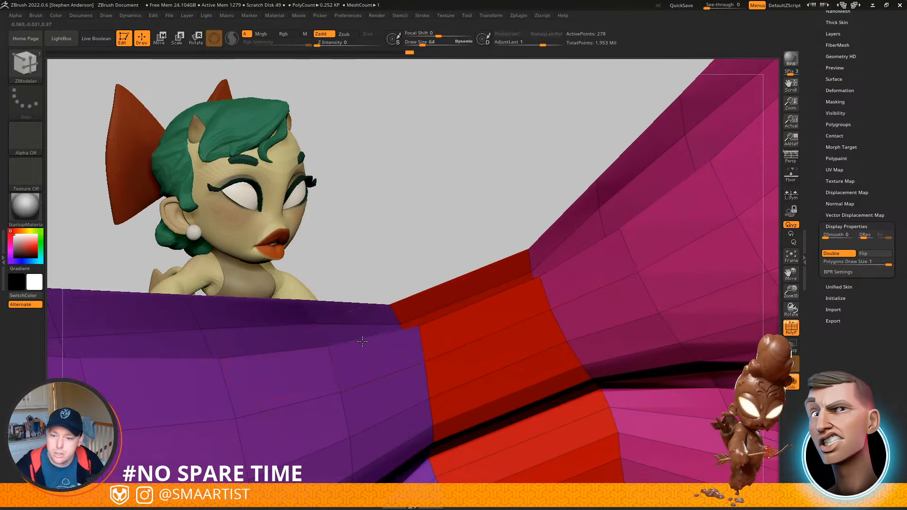
{"action": "key", "text": "ctrl"}
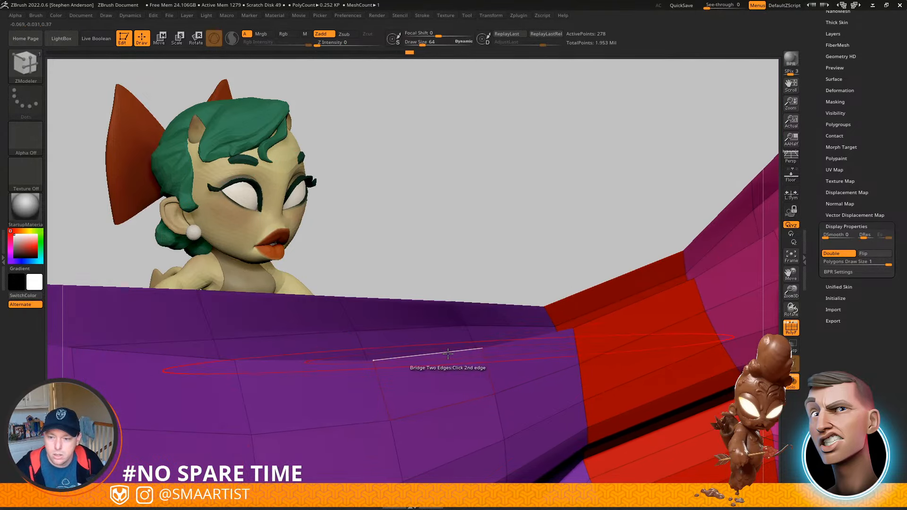
{"action": "key", "text": "ctrl+shift"}
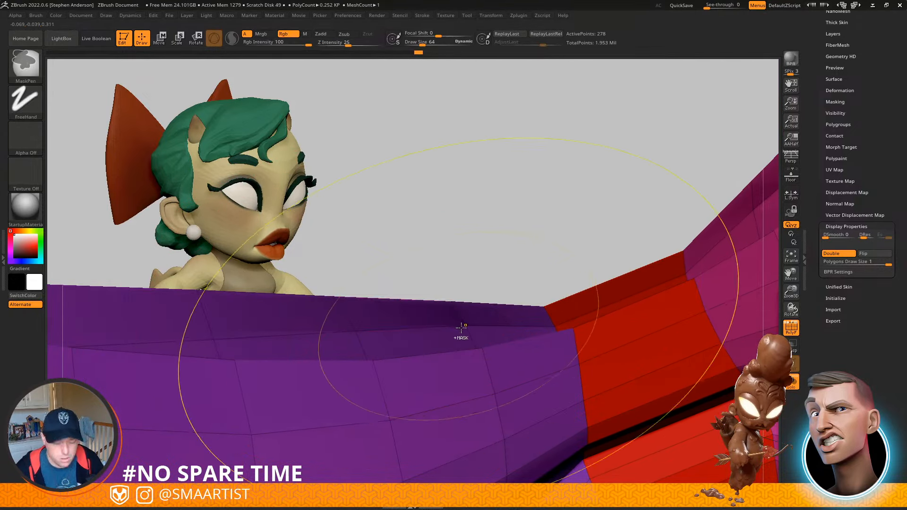
{"action": "key", "text": "ctrl+shift+z"}
{"action": "key", "text": "d"}
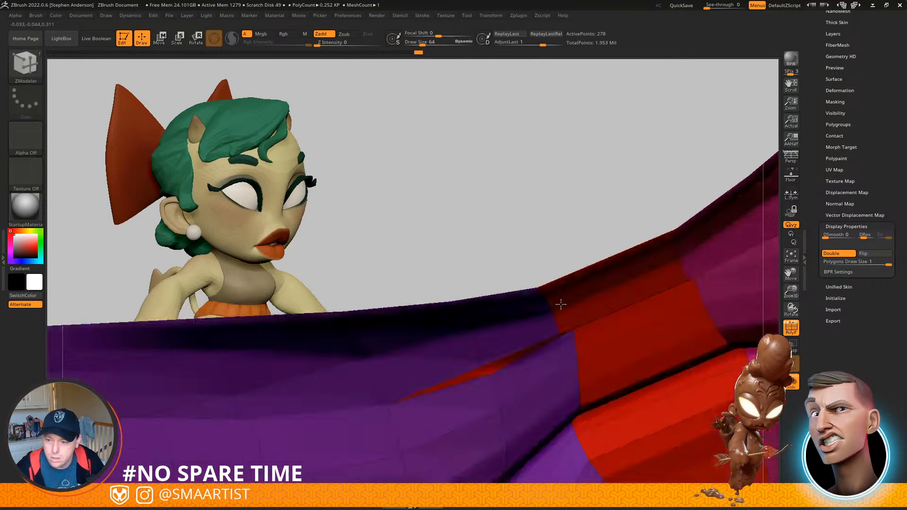
{"action": "key", "text": "shift+d"}
{"action": "key", "text": "ctrl+z"}
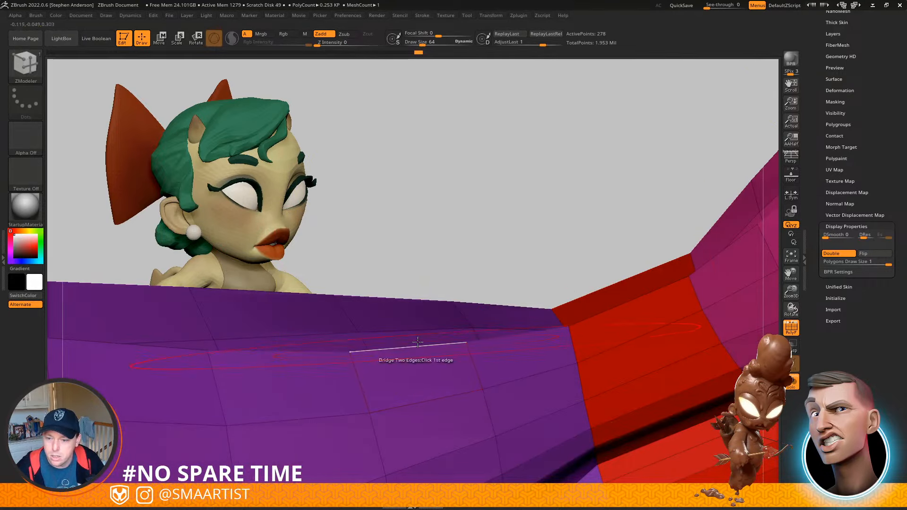
{"action": "left_click", "coordinate": [417, 345]}
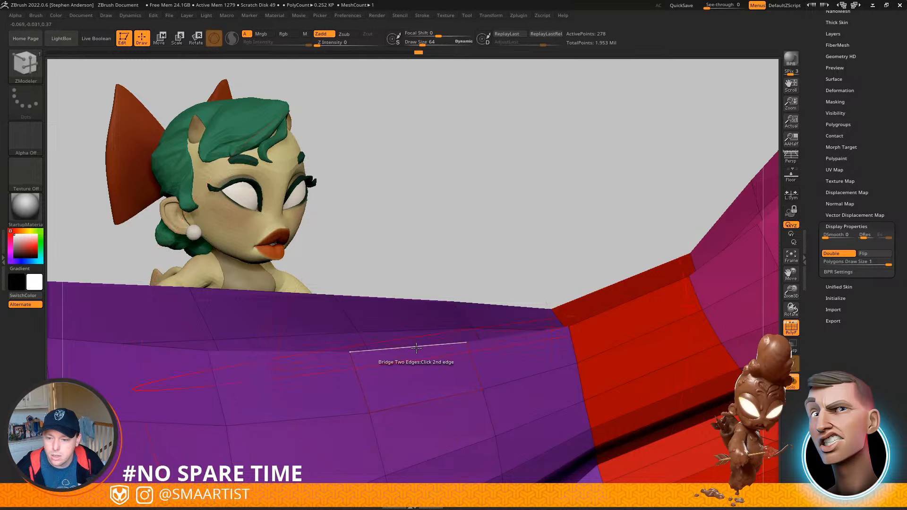
{"action": "key", "text": "ctrl+shift+z"}
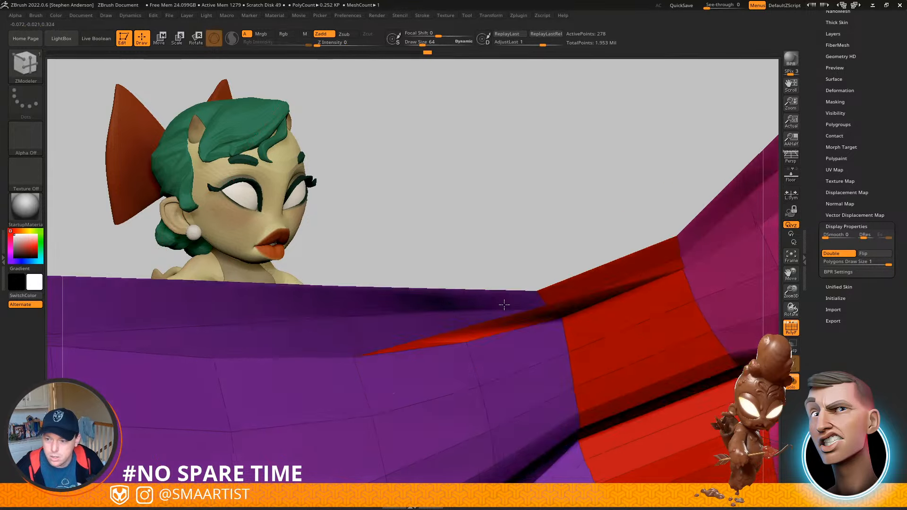
{"action": "key", "text": "ctrl+z"}
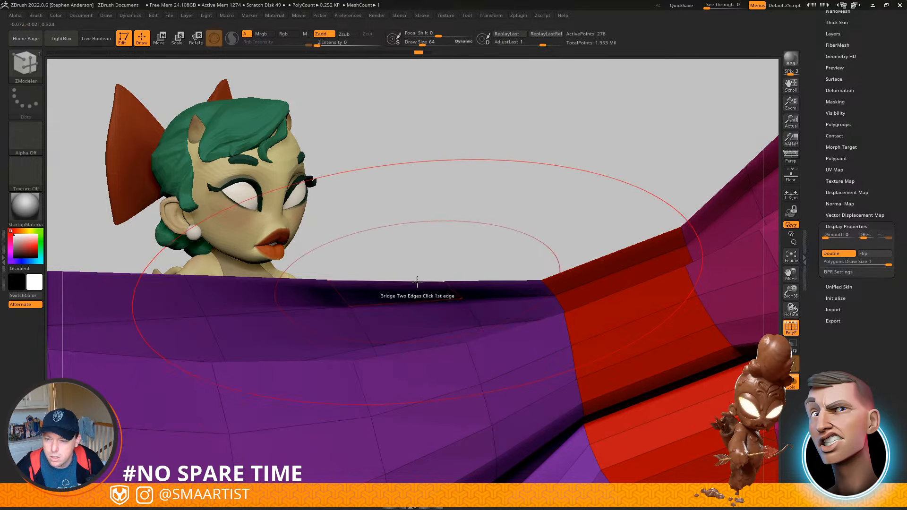
{"action": "key", "text": "ctrl+shift+z"}
{"action": "key", "text": "ctrl+z"}
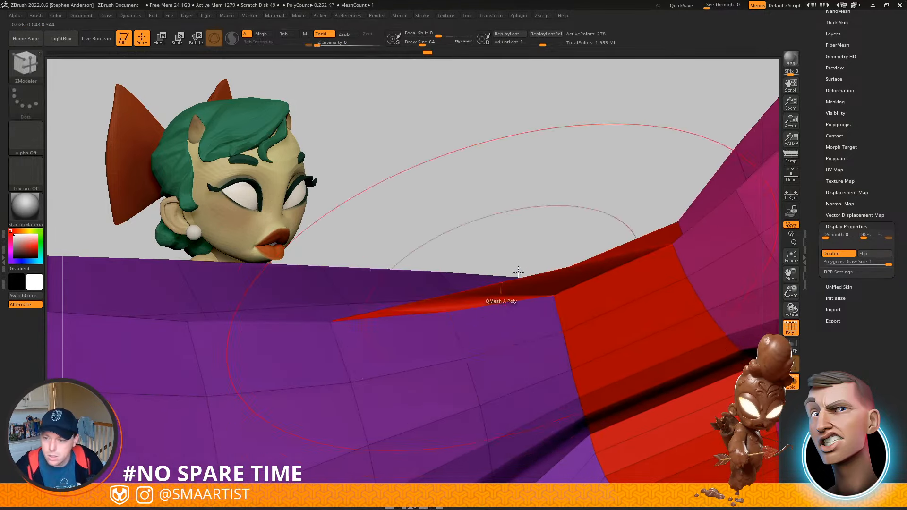
Set the ZModeler polygon action to Delete with a single-poly target and remove the stray bridged face over the upper gap
{"action": "key", "text": "space"}
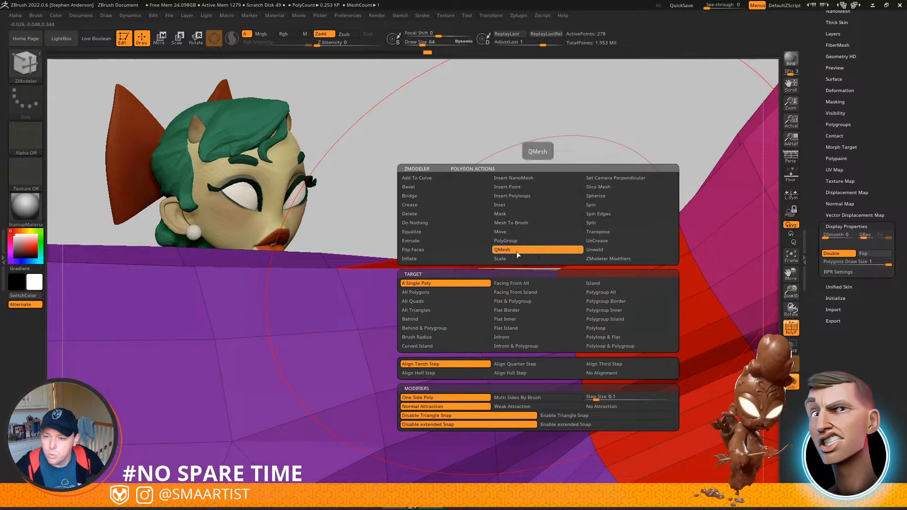
{"action": "left_click", "coordinate": [428, 212]}
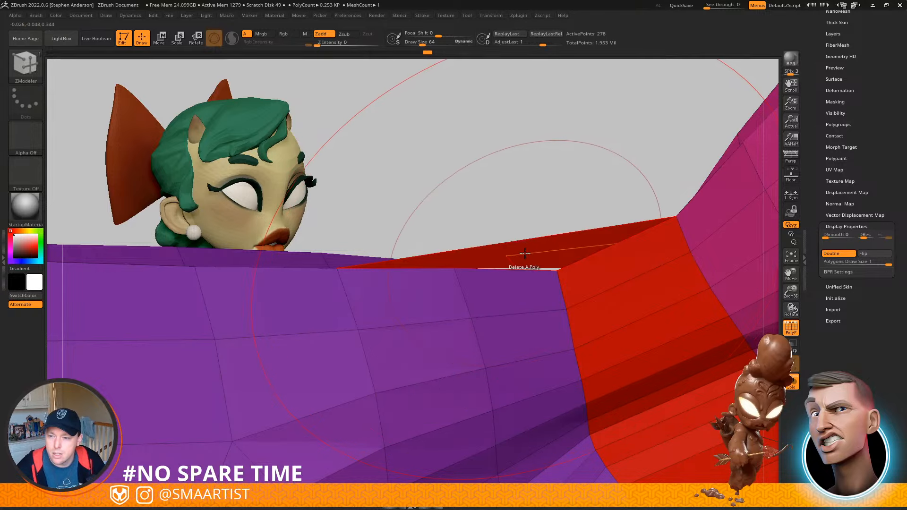
{"action": "left_click", "coordinate": [487, 259]}
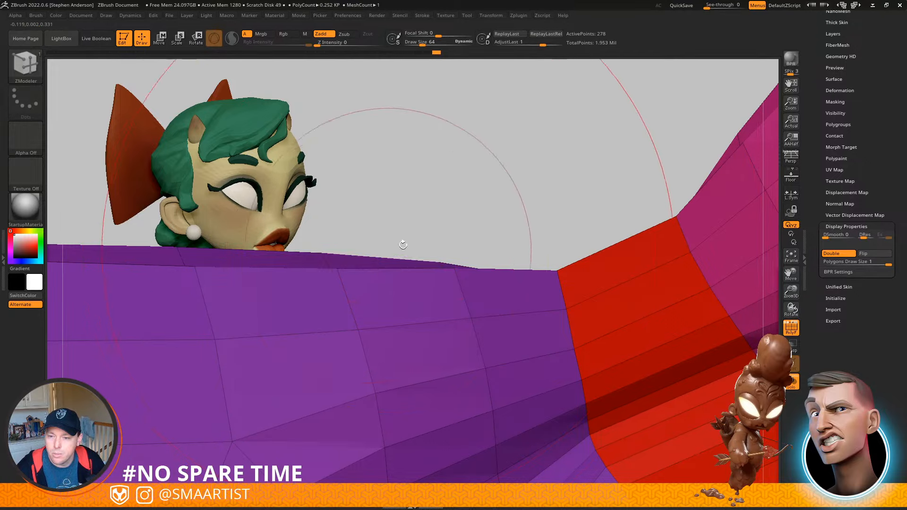
Reveal the knot and try to bridge the purple loop's facing upper rim edges near it
{"action": "left_click_drag", "start_coordinate": [409, 255], "coordinate": [409, 285]}
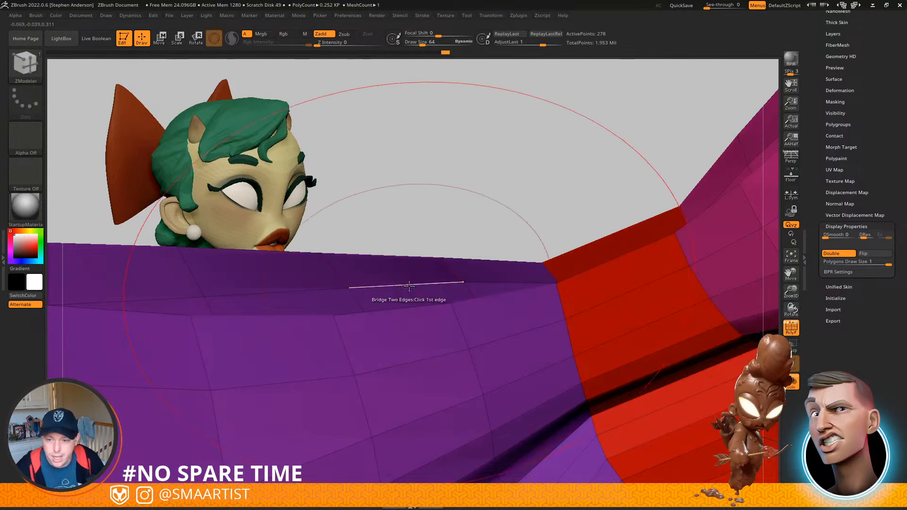
{"action": "mouse_move", "coordinate": [393, 312]}
{"action": "right_mouse_down"}
{"action": "mouse_move", "coordinate": [340, 326]}
{"action": "mouse_move", "coordinate": [402, 322]}
{"action": "right_mouse_up"}
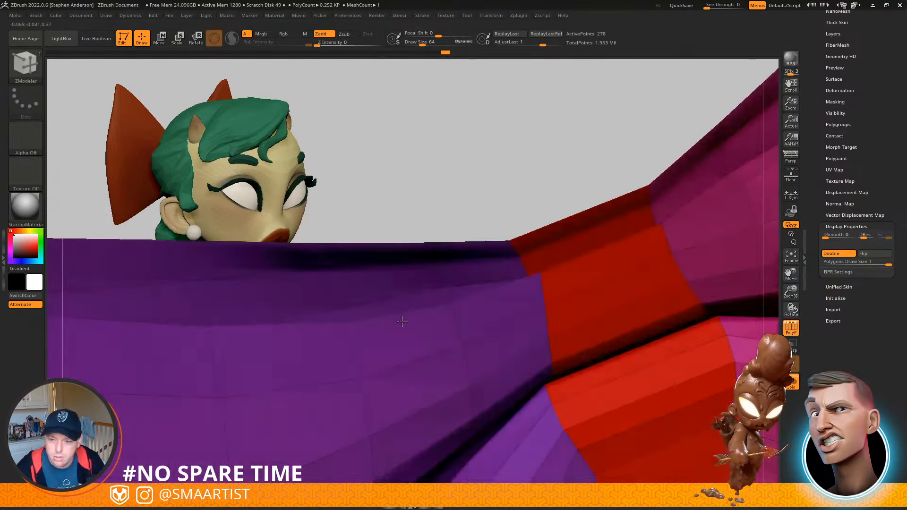
{"action": "left_click", "coordinate": [380, 296]}
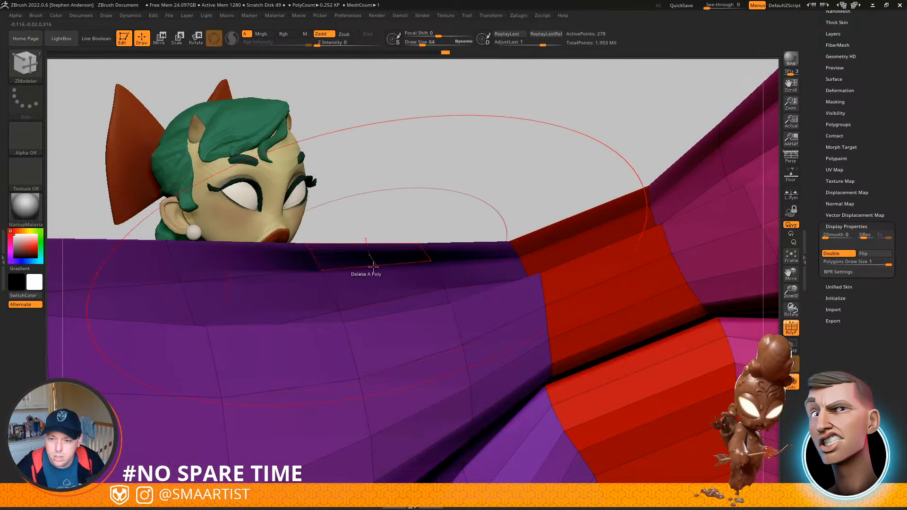
{"action": "mouse_move", "coordinate": [399, 308]}
{"action": "right_mouse_down", "text": "ctrl"}
{"action": "mouse_move", "coordinate": [381, 265]}
{"action": "mouse_move", "coordinate": [465, 268]}
{"action": "right_mouse_up", "text": "ctrl"}
{"action": "mouse_move", "coordinate": [515, 287]}
{"action": "right_mouse_down"}
{"action": "mouse_move", "coordinate": [466, 208]}
{"action": "mouse_move", "coordinate": [525, 289]}
{"action": "mouse_move", "coordinate": [550, 356]}
{"action": "mouse_move", "coordinate": [538, 357]}
{"action": "mouse_move", "coordinate": [511, 330]}
{"action": "mouse_move", "coordinate": [527, 343]}
{"action": "right_mouse_up"}
{"action": "left_click", "coordinate": [466, 209], "text": "ctrl+shift"}
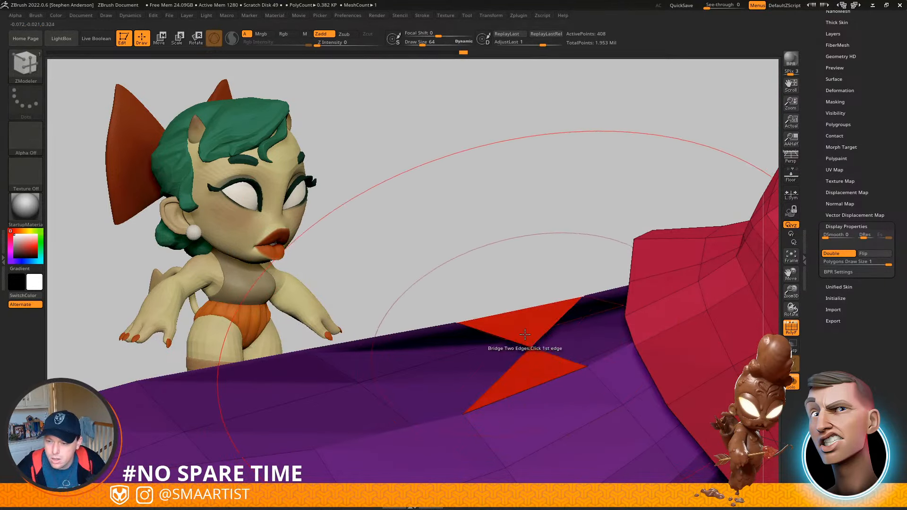
{"action": "right_click_drag", "start_coordinate": [530, 303], "coordinate": [562, 240]}
{"action": "key", "text": "ctrl"}
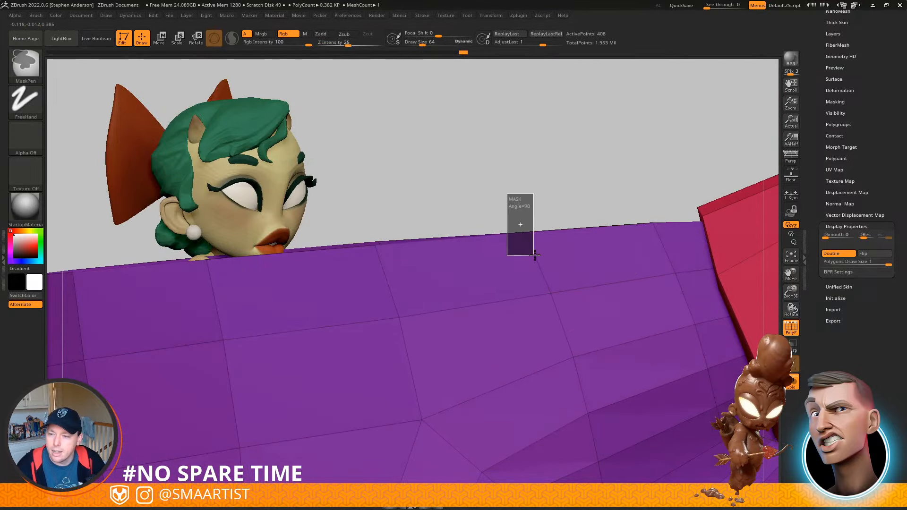
{"action": "right_click_drag", "start_coordinate": [662, 245], "coordinate": [657, 258]}
{"action": "key", "text": "ctrl"}
{"action": "right_click_drag", "start_coordinate": [585, 203], "coordinate": [553, 210], "text": "ctrl"}
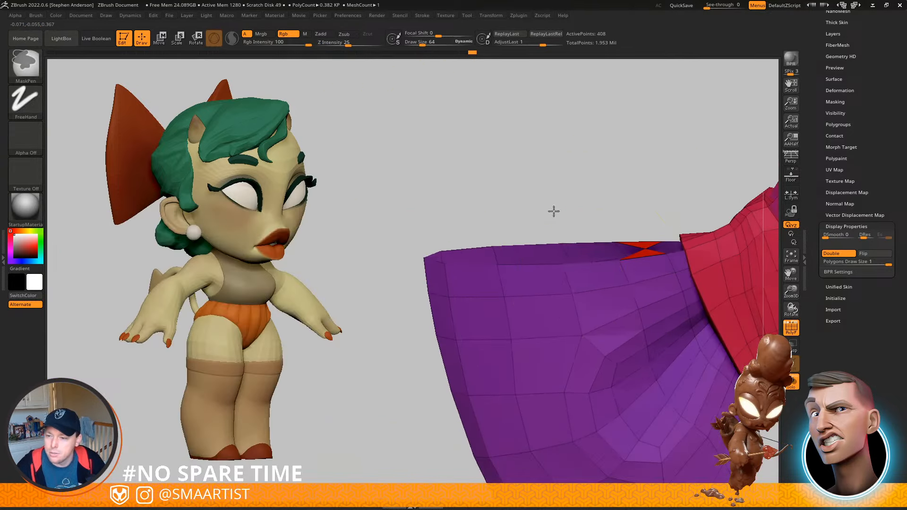
Isolate the twisted bridge faces, hide only them while the rest of the bow is shown, and delete the hidden geometry
{"action": "left_click", "coordinate": [603, 294], "text": "ctrl+shift"}
{"action": "right_click_drag", "start_coordinate": [647, 279], "coordinate": [451, 265], "text": "alt"}
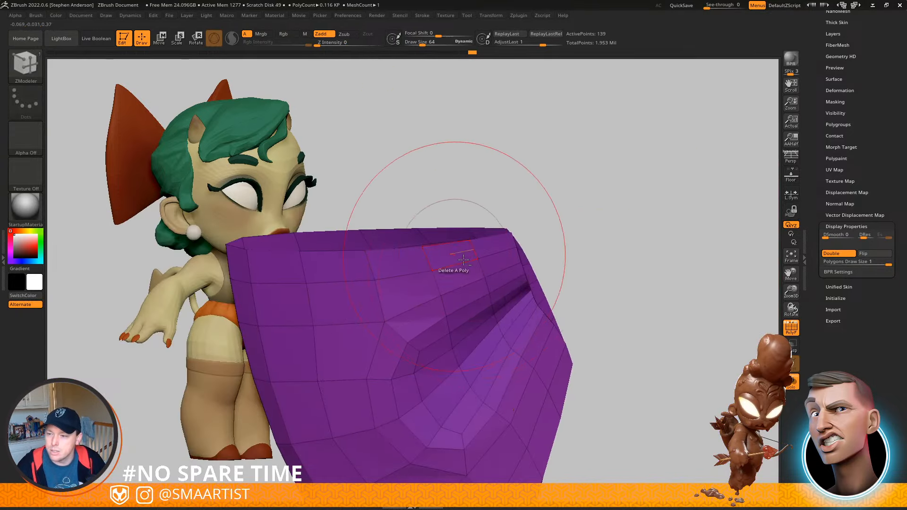
{"action": "left_click", "coordinate": [609, 308], "text": "ctrl+shift"}
{"action": "left_click", "coordinate": [606, 290], "text": "ctrl+shift"}
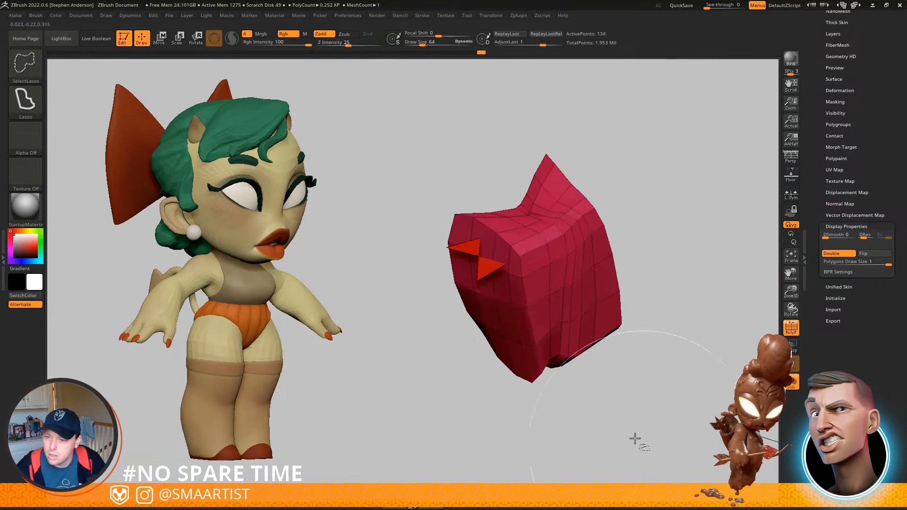
{"action": "left_click", "coordinate": [529, 228], "text": "ctrl+shift"}
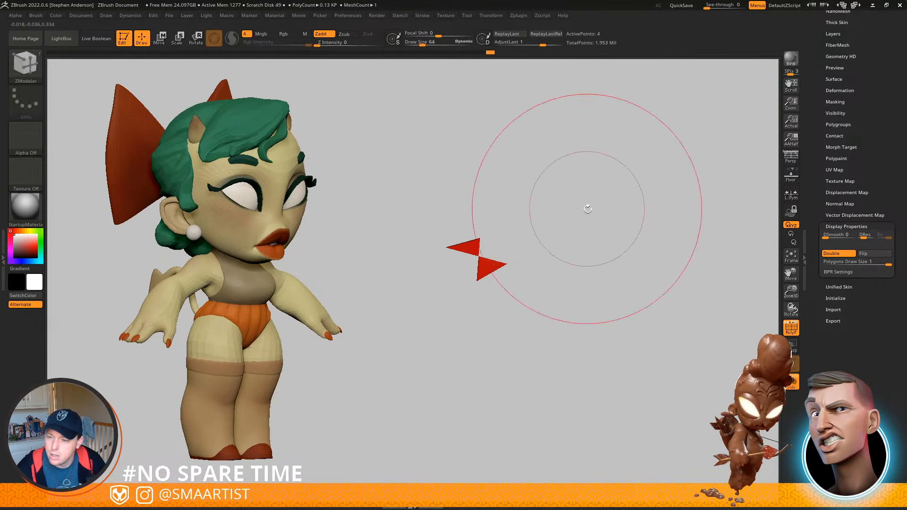
{"action": "right_click_drag", "start_coordinate": [587, 208], "coordinate": [610, 337]}
{"action": "left_click", "coordinate": [610, 339], "text": "ctrl+shift"}
{"action": "left_click_drag", "start_coordinate": [869, 61], "coordinate": [859, 121]}
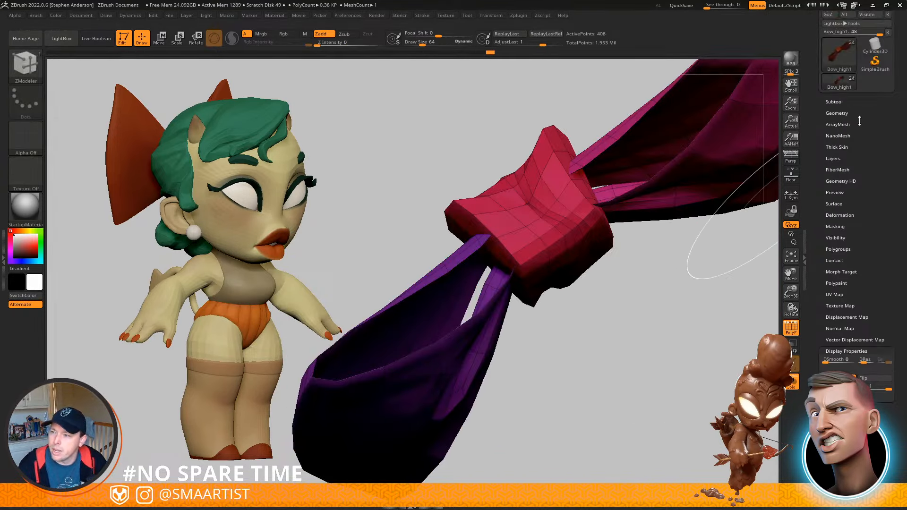
{"action": "left_click", "coordinate": [837, 113]}
{"action": "left_click", "coordinate": [844, 304]}
Bridge the facing upper rim edges of the purple loop face by face, from its outer corner toward the knot
{"action": "mouse_move", "coordinate": [491, 345]}
{"action": "right_mouse_down"}
{"action": "mouse_move", "coordinate": [577, 335]}
{"action": "mouse_move", "coordinate": [673, 424]}
{"action": "mouse_move", "coordinate": [673, 406]}
{"action": "right_mouse_up"}
{"action": "mouse_move", "coordinate": [427, 311]}
{"action": "right_mouse_down", "text": "ctrl"}
{"action": "mouse_move", "coordinate": [428, 322]}
{"action": "mouse_move", "coordinate": [472, 333]}
{"action": "right_mouse_up", "text": "ctrl"}
{"action": "right_click_drag", "start_coordinate": [381, 355], "coordinate": [368, 364]}
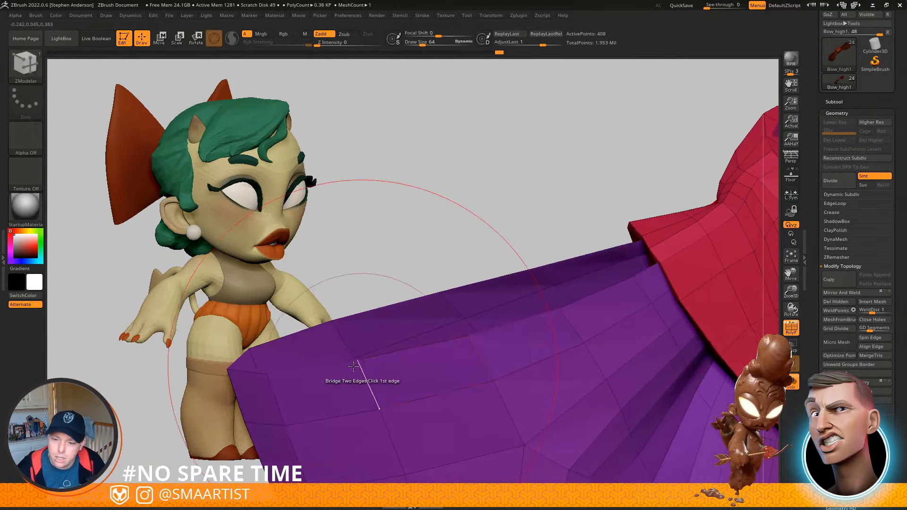
{"action": "left_click", "coordinate": [297, 337]}
{"action": "left_click", "coordinate": [421, 348]}
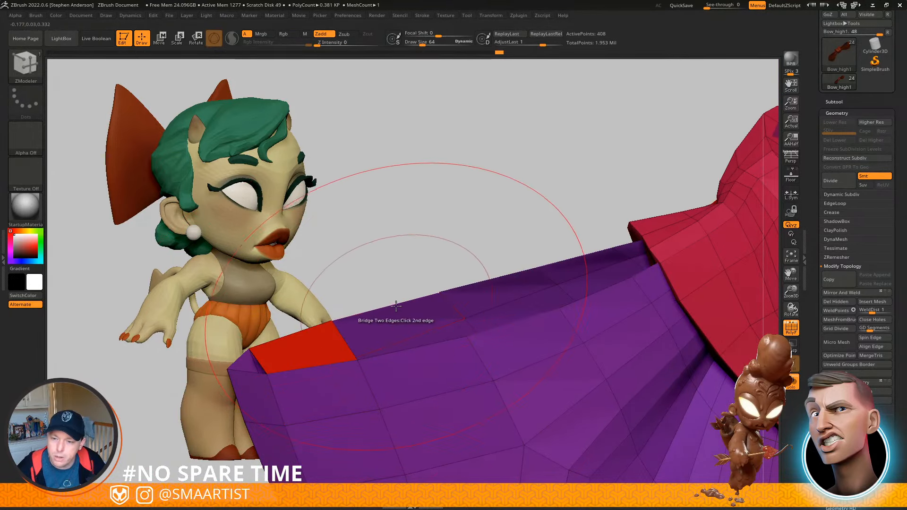
{"action": "left_click", "coordinate": [402, 307]}
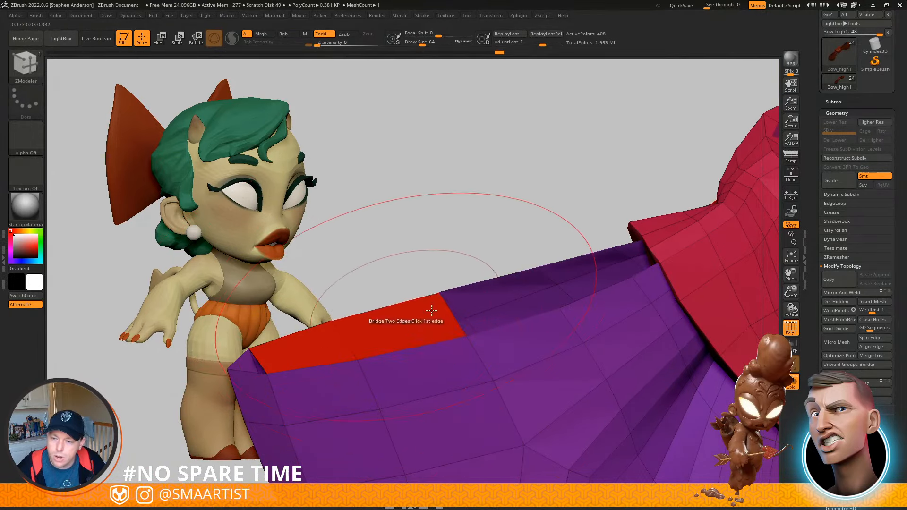
{"action": "left_click", "coordinate": [483, 283]}
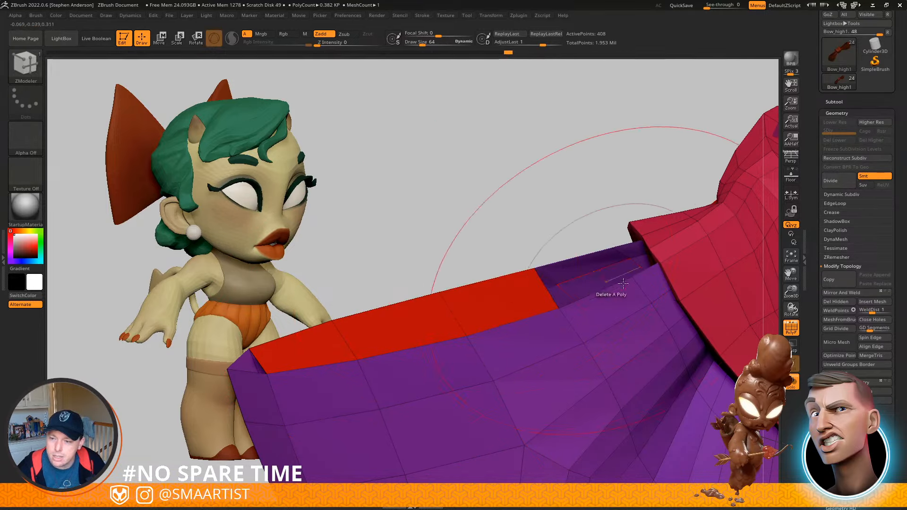
{"action": "left_click", "coordinate": [574, 258]}
Bridge the facing upper rim edges of the pink loop face by face, from its outer tip down toward the knot
{"action": "right_click_drag", "start_coordinate": [681, 269], "coordinate": [283, 456], "text": "alt"}
{"action": "right_click_drag", "start_coordinate": [425, 265], "coordinate": [401, 312], "text": "alt"}
{"action": "right_click_drag", "start_coordinate": [435, 229], "coordinate": [478, 309], "text": "alt"}
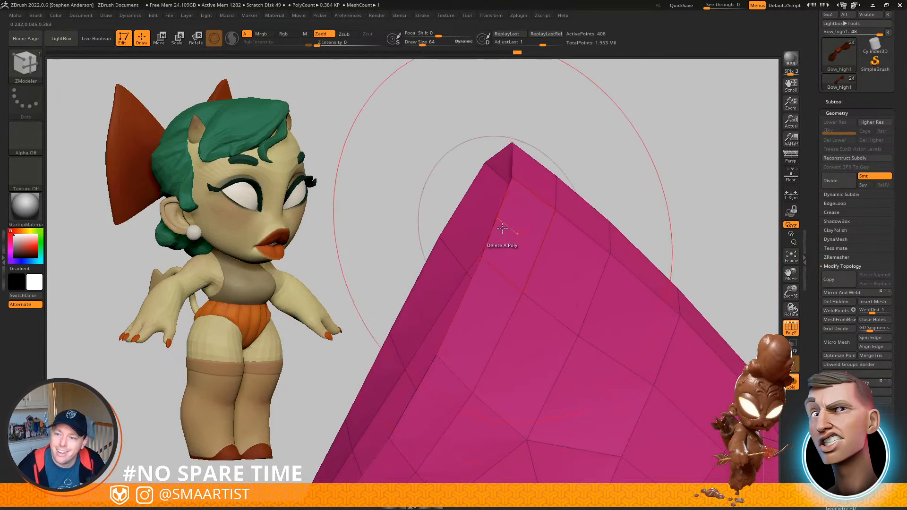
{"action": "left_click", "coordinate": [468, 207]}
{"action": "left_click", "coordinate": [419, 279]}
{"action": "right_click_drag", "start_coordinate": [420, 312], "coordinate": [654, 133], "text": "alt"}
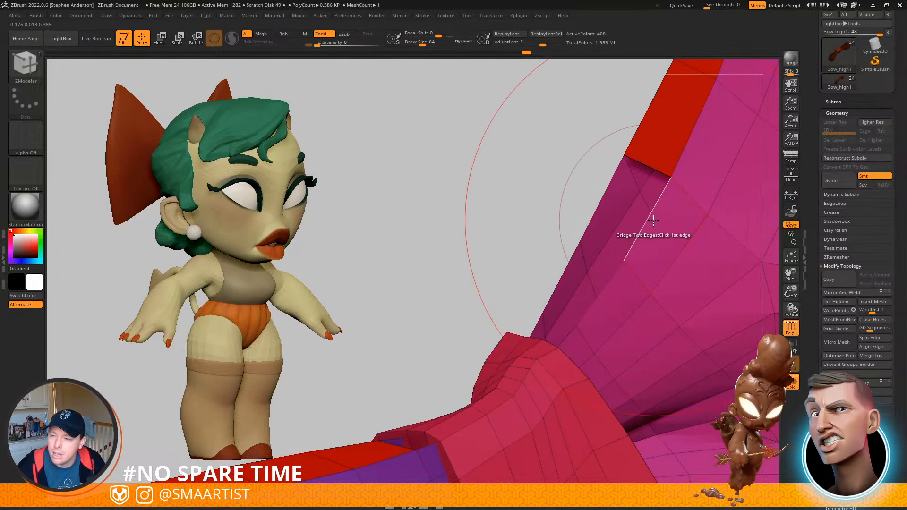
{"action": "left_click", "coordinate": [603, 211]}
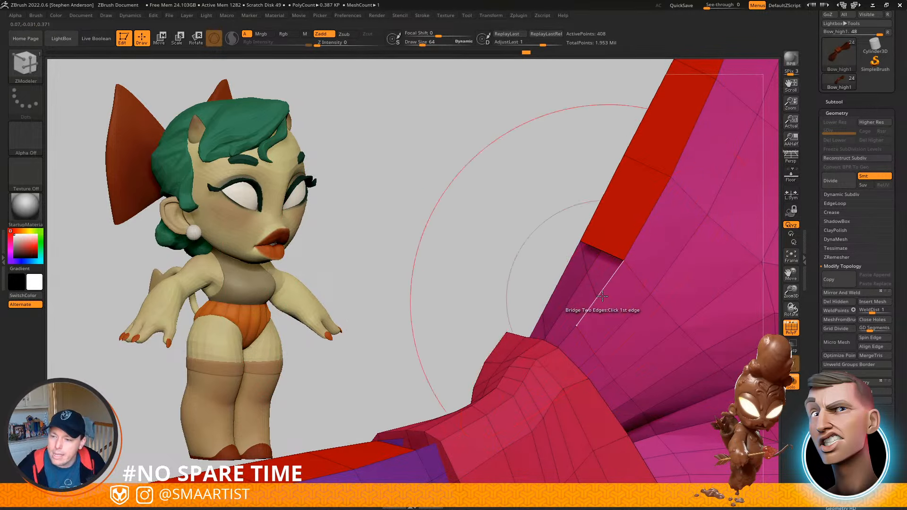
{"action": "left_click", "coordinate": [555, 283]}
{"action": "right_click_drag", "start_coordinate": [554, 282], "coordinate": [562, 186]}
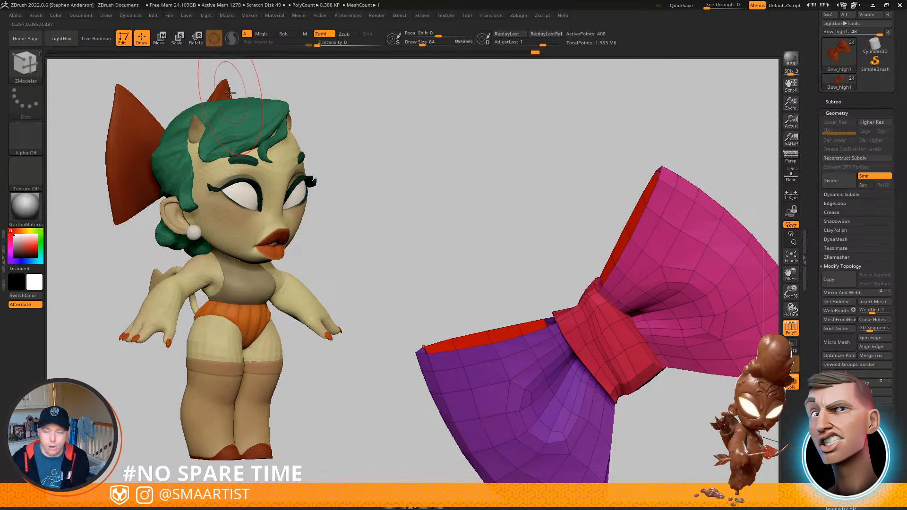
Bridge the facing rim edges on the pink loop's opposite open side, from the outer tip toward the knot
{"action": "right_click_drag", "start_coordinate": [610, 283], "coordinate": [543, 224]}
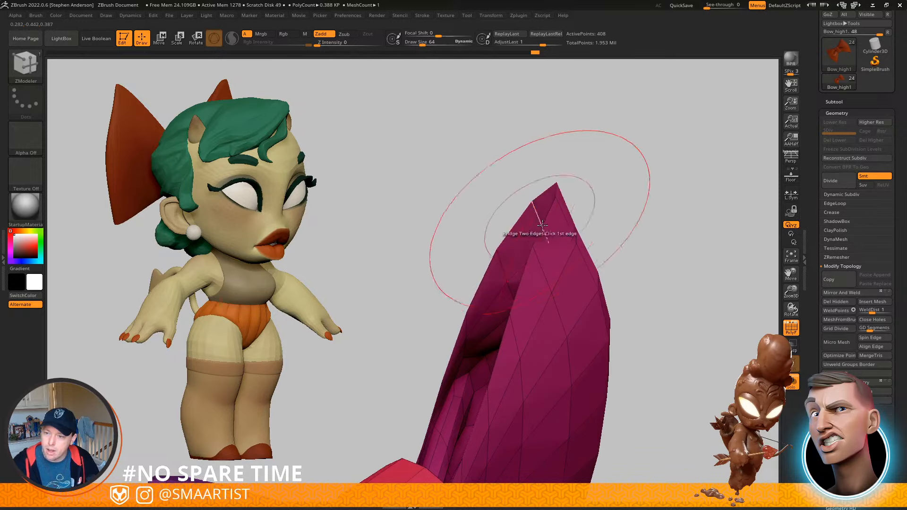
{"action": "left_click", "coordinate": [515, 219]}
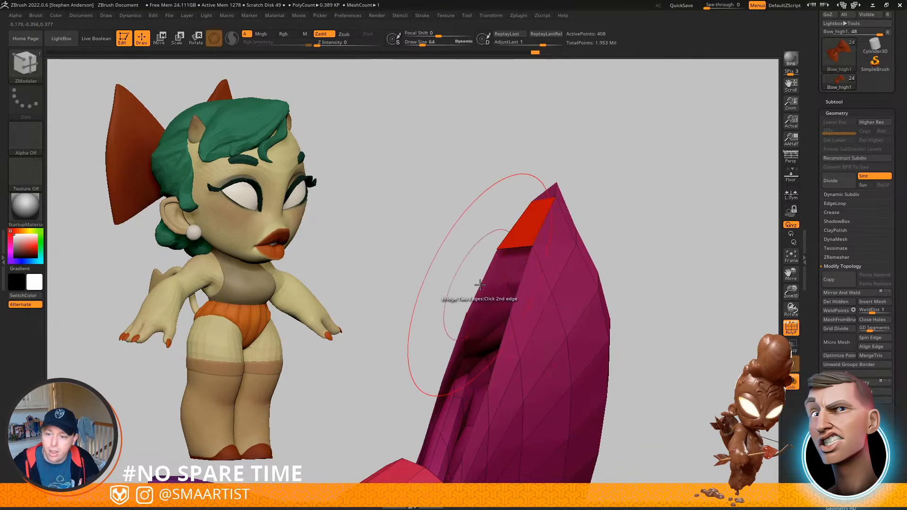
{"action": "left_click", "coordinate": [500, 307]}
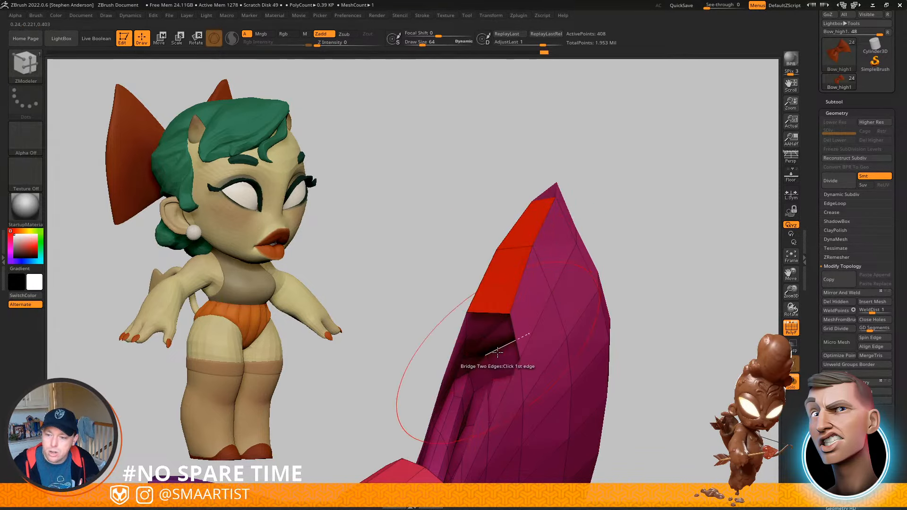
Continue bridging the facing rim edges on the purple loop's opposite open side, working toward the knot
{"action": "mouse_move", "coordinate": [498, 352]}
{"action": "right_mouse_down"}
{"action": "mouse_move", "coordinate": [425, 343]}
{"action": "mouse_move", "coordinate": [449, 351]}
{"action": "mouse_move", "coordinate": [448, 333]}
{"action": "mouse_move", "coordinate": [547, 283]}
{"action": "mouse_move", "coordinate": [418, 282]}
{"action": "right_mouse_up"}
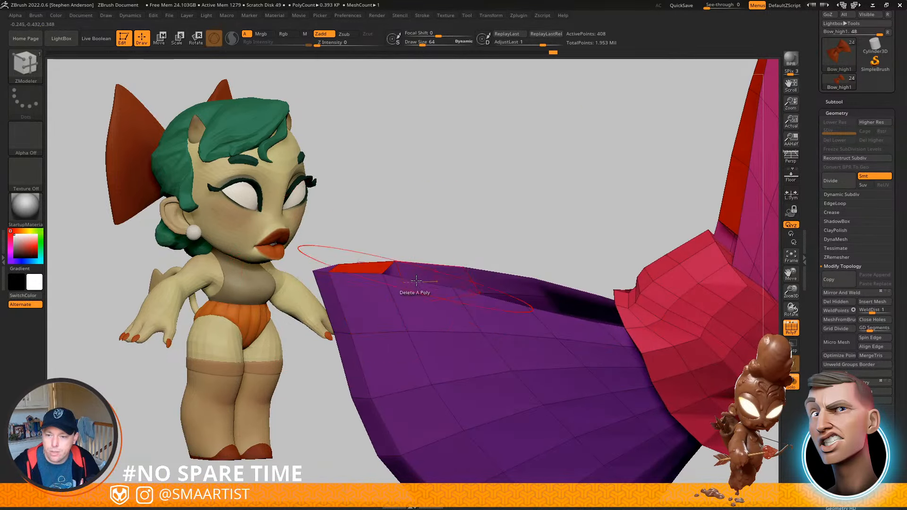
{"action": "left_click", "coordinate": [459, 276]}
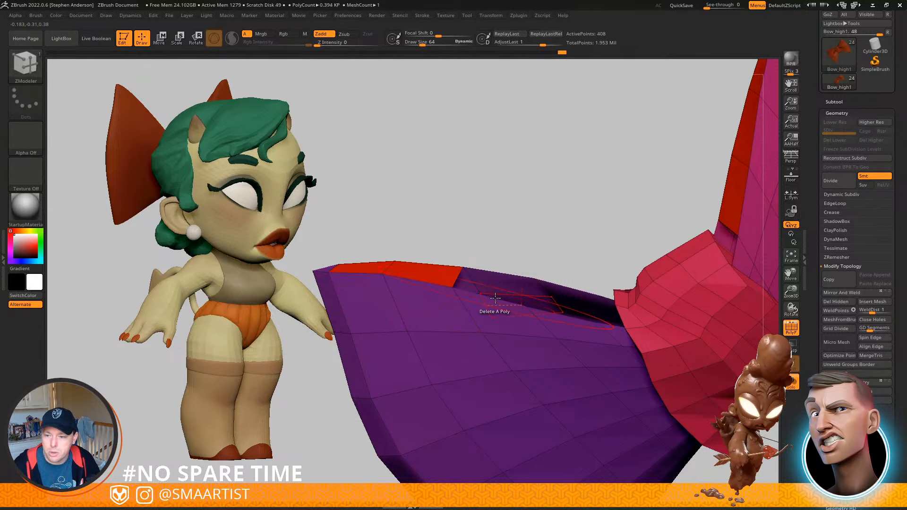
{"action": "left_click", "coordinate": [525, 287]}
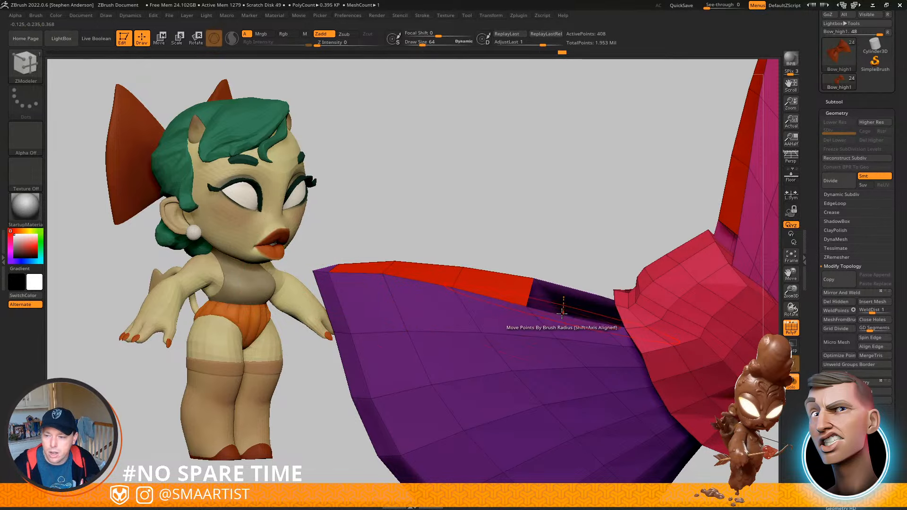
{"action": "mouse_move", "coordinate": [583, 305]}
{"action": "right_mouse_down"}
{"action": "mouse_move", "coordinate": [590, 331]}
{"action": "mouse_move", "coordinate": [617, 319]}
{"action": "mouse_move", "coordinate": [585, 306]}
{"action": "mouse_move", "coordinate": [699, 348]}
{"action": "mouse_move", "coordinate": [744, 343]}
{"action": "mouse_move", "coordinate": [614, 378]}
{"action": "mouse_move", "coordinate": [622, 405]}
{"action": "right_mouse_up"}
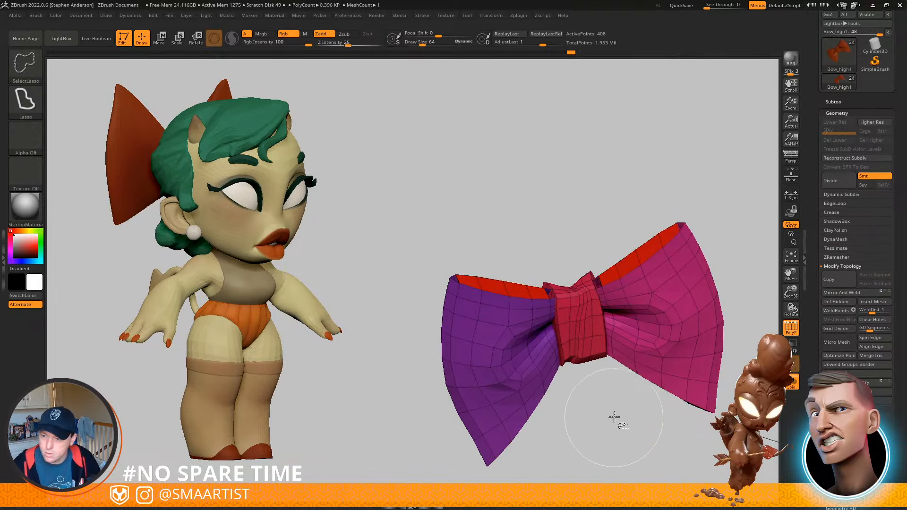
Hide the knot's polygroup to expose the two bow loops and the strip connecting them
{"action": "mouse_move", "coordinate": [566, 384]}
{"action": "right_mouse_down"}
{"action": "mouse_move", "coordinate": [583, 243]}
{"action": "mouse_move", "coordinate": [590, 255]}
{"action": "mouse_move", "coordinate": [574, 275]}
{"action": "mouse_move", "coordinate": [576, 259]}
{"action": "right_mouse_up"}
{"action": "right_click_drag", "start_coordinate": [576, 296], "coordinate": [571, 258]}
{"action": "key", "text": "ctrl+shift+s"}
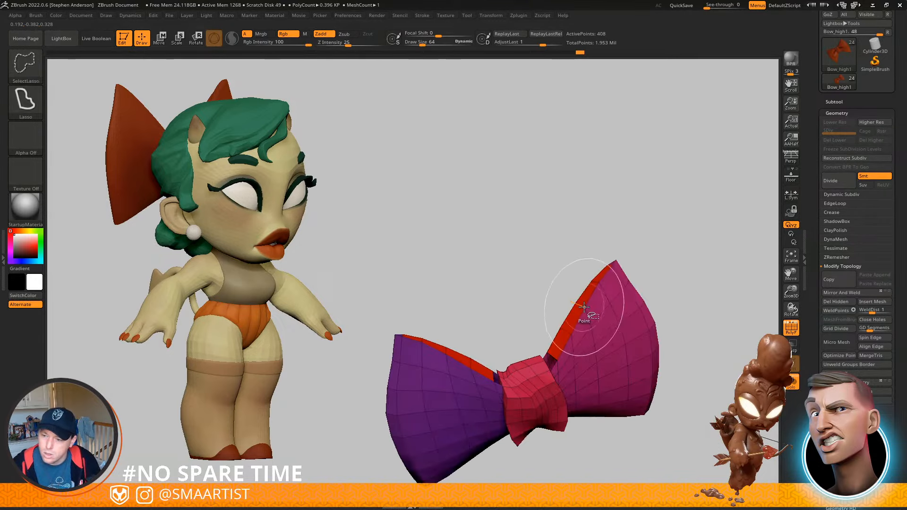
{"action": "left_click", "coordinate": [587, 313], "text": "ctrl+shift"}
{"action": "left_click", "coordinate": [664, 299], "text": "ctrl+shift"}
{"action": "right_click_drag", "start_coordinate": [668, 299], "coordinate": [598, 359]}
{"action": "right_click_drag", "start_coordinate": [573, 310], "coordinate": [603, 363], "text": "ctrl"}
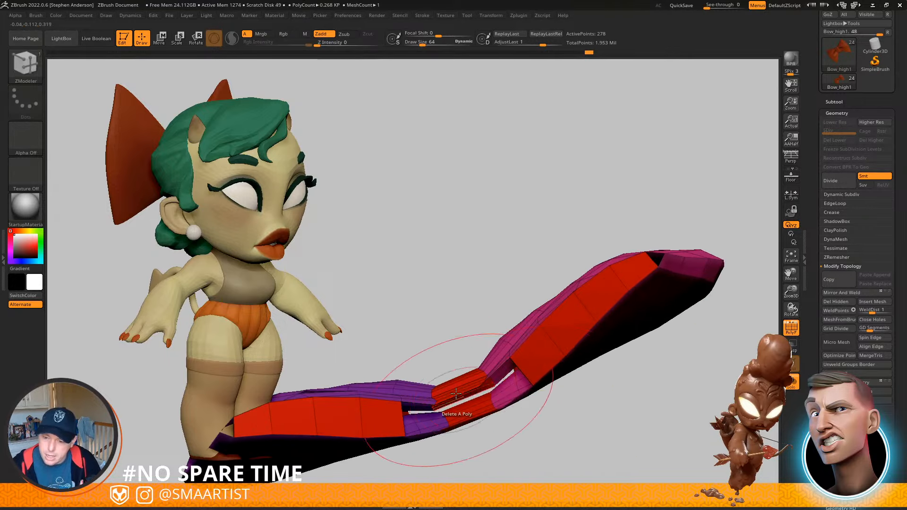
{"action": "right_click_drag", "start_coordinate": [464, 362], "coordinate": [458, 401]}
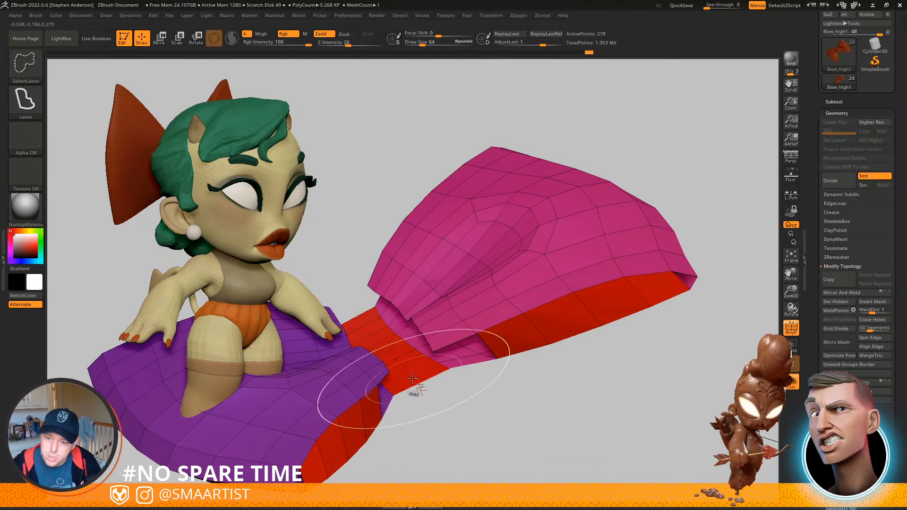
Group the two loops and their bridged rims into one polygroup separate from the connecting strip, and unhide the whole bow
{"action": "key", "text": "ctrl+w"}
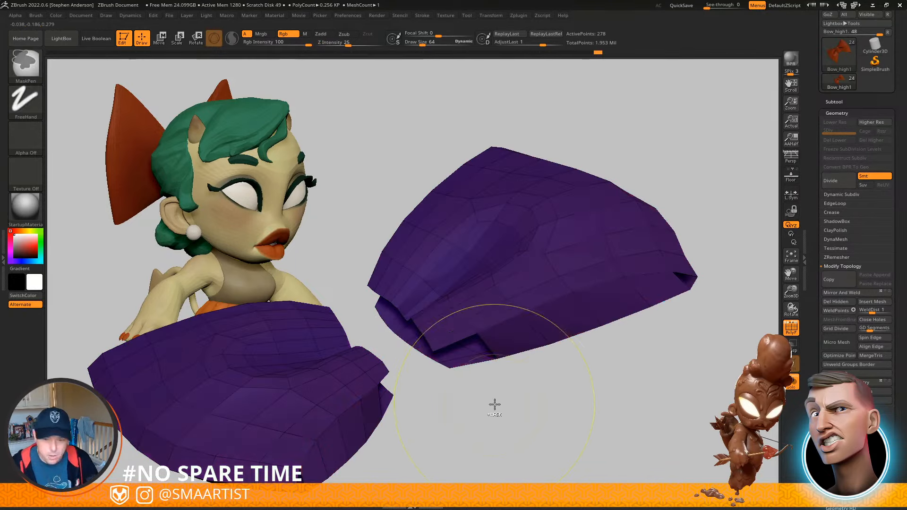
{"action": "mouse_move", "coordinate": [514, 416]}
{"action": "right_mouse_down"}
{"action": "mouse_move", "coordinate": [462, 391]}
{"action": "mouse_move", "coordinate": [534, 375]}
{"action": "mouse_move", "coordinate": [535, 393]}
{"action": "right_mouse_up"}
{"action": "left_click", "coordinate": [536, 393], "text": "ctrl+shift"}
{"action": "right_click_drag", "start_coordinate": [451, 371], "coordinate": [496, 334]}
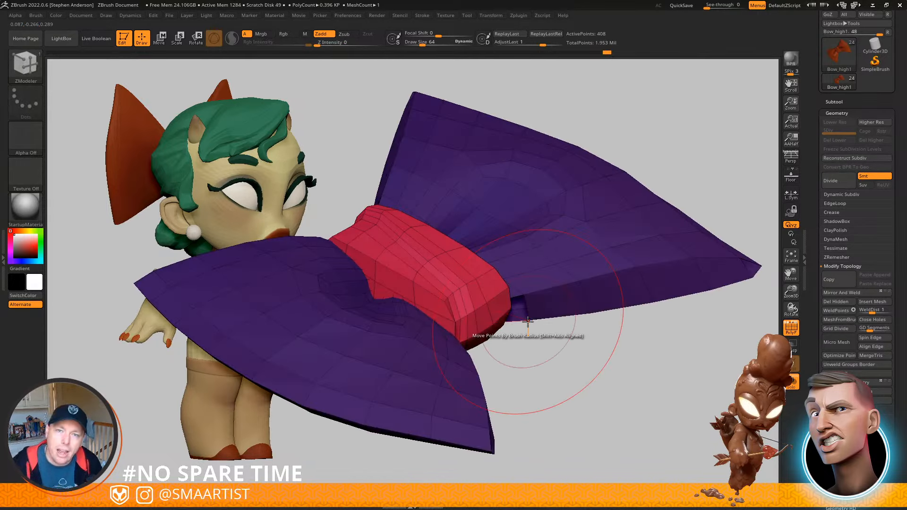
Hide the knot again and bridge the front and back layers of the connecting strip along one open side
{"action": "left_click", "coordinate": [528, 321], "text": "ctrl+shift"}
{"action": "left_click", "coordinate": [410, 305]}
{"action": "left_click", "coordinate": [441, 312]}
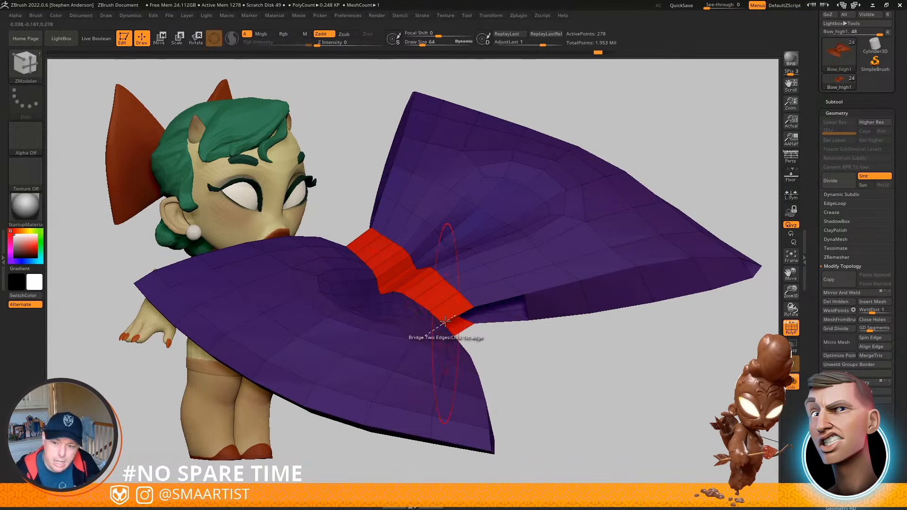
{"action": "right_click_drag", "start_coordinate": [439, 318], "coordinate": [534, 411]}
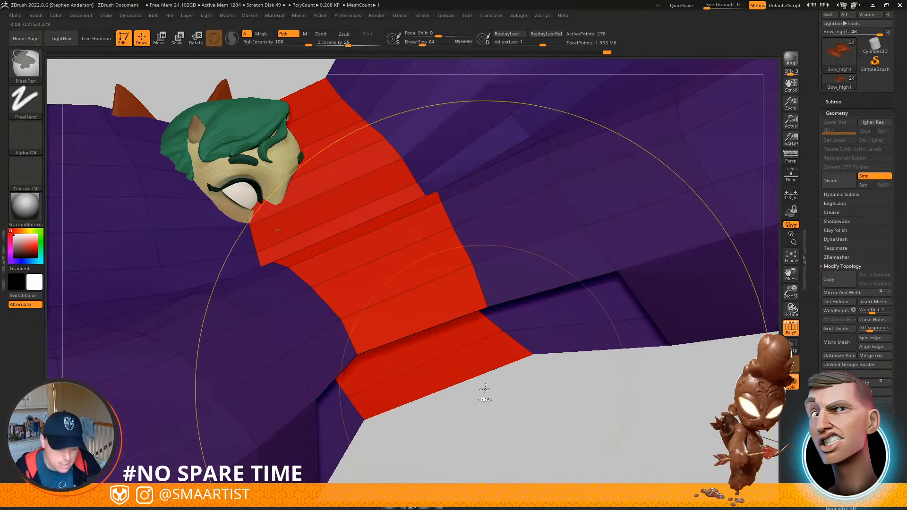
{"action": "key", "text": "ctrl+shift+z"}
{"action": "mouse_move", "coordinate": [504, 392]}
{"action": "right_mouse_down", "text": "ctrl"}
{"action": "mouse_move", "coordinate": [428, 284]}
{"action": "mouse_move", "coordinate": [492, 346]}
{"action": "mouse_move", "coordinate": [419, 245]}
{"action": "mouse_move", "coordinate": [435, 232]}
{"action": "mouse_move", "coordinate": [487, 267]}
{"action": "right_mouse_up", "text": "ctrl"}
{"action": "left_click", "coordinate": [481, 250]}
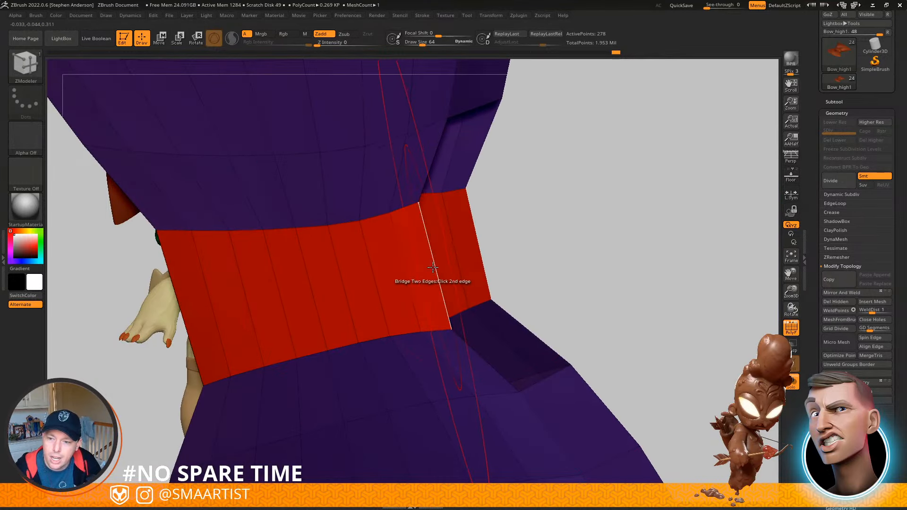
{"action": "right_click_drag", "start_coordinate": [531, 243], "coordinate": [541, 302]}
{"action": "left_click", "coordinate": [538, 245], "text": "ctrl+shift"}
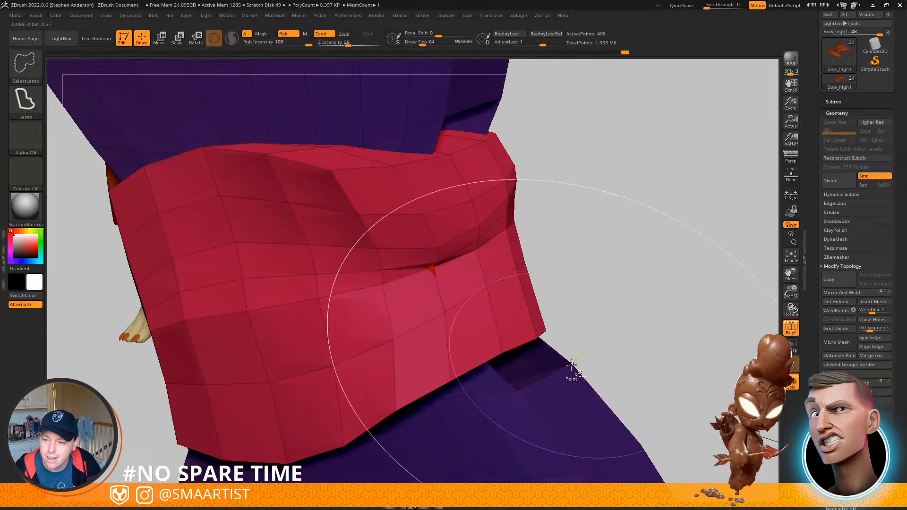
{"action": "left_click_drag", "start_coordinate": [576, 350], "coordinate": [612, 384], "text": "ctrl+shift"}
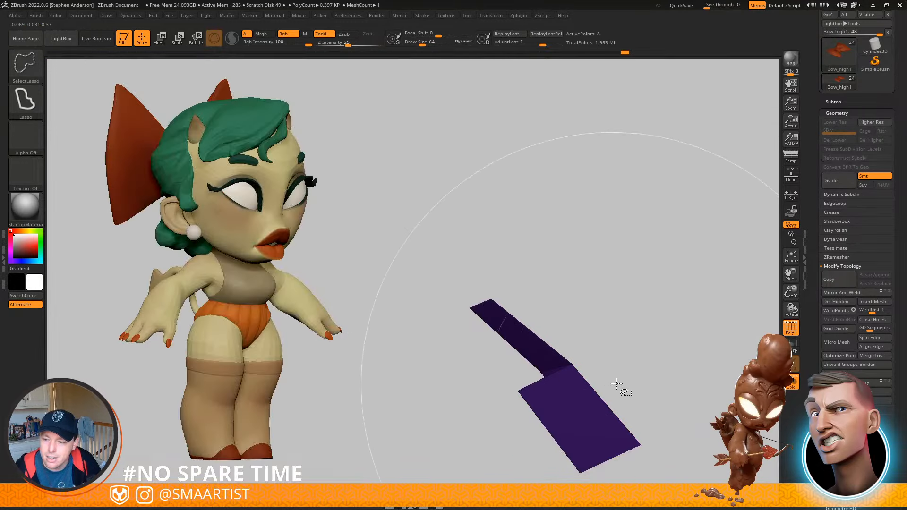
{"action": "left_click", "coordinate": [645, 384], "text": "ctrl+shift"}
{"action": "key", "text": "ctrl+z"}
{"action": "key", "text": "ctrl+z"}
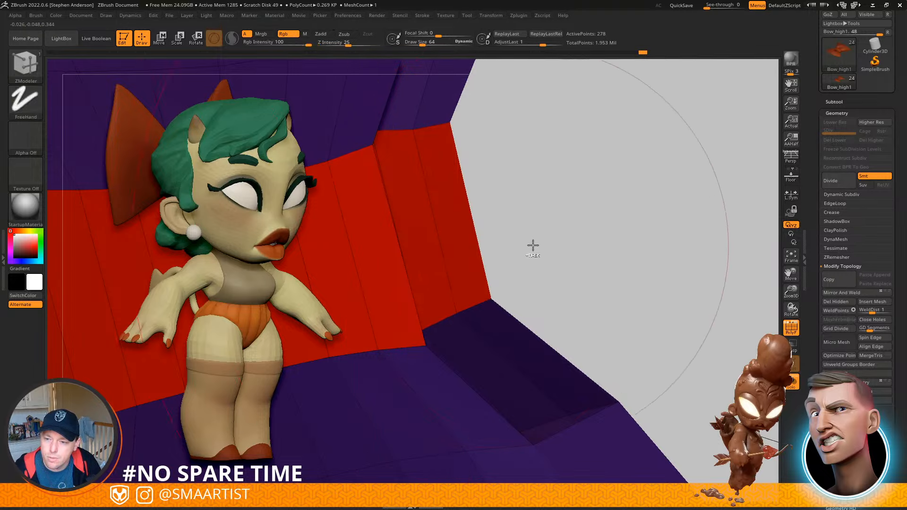
Try to bridge the connecting strip's two layers along its opposite open side, undoing the unwanted faces
{"action": "key", "text": "ctrl+shift+z"}
{"action": "left_click_drag", "start_coordinate": [544, 228], "coordinate": [472, 253]}
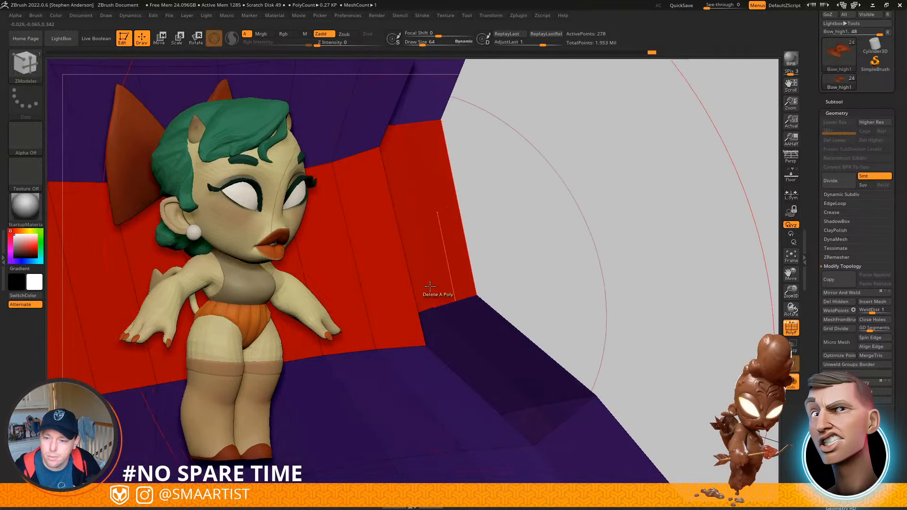
{"action": "key", "text": "ctrl+z"}
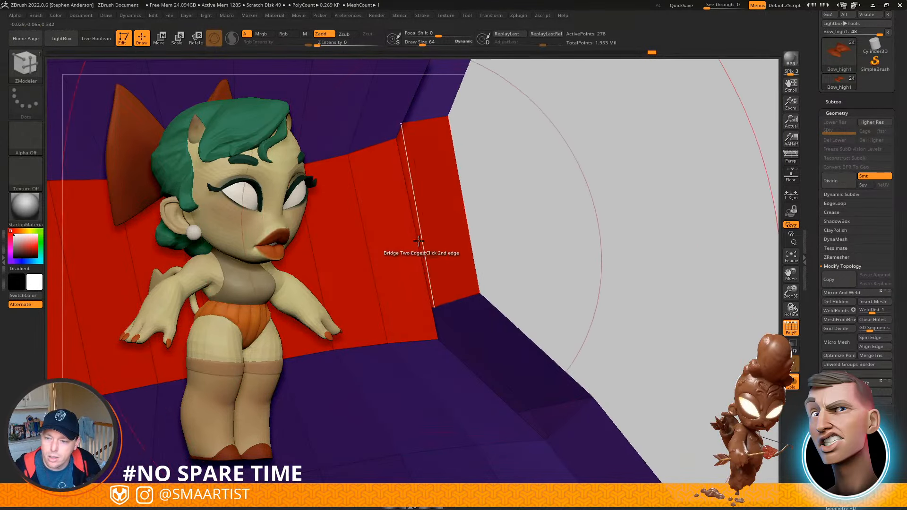
{"action": "left_click", "coordinate": [417, 251]}
{"action": "left_click", "coordinate": [525, 235], "text": "ctrl+shift"}
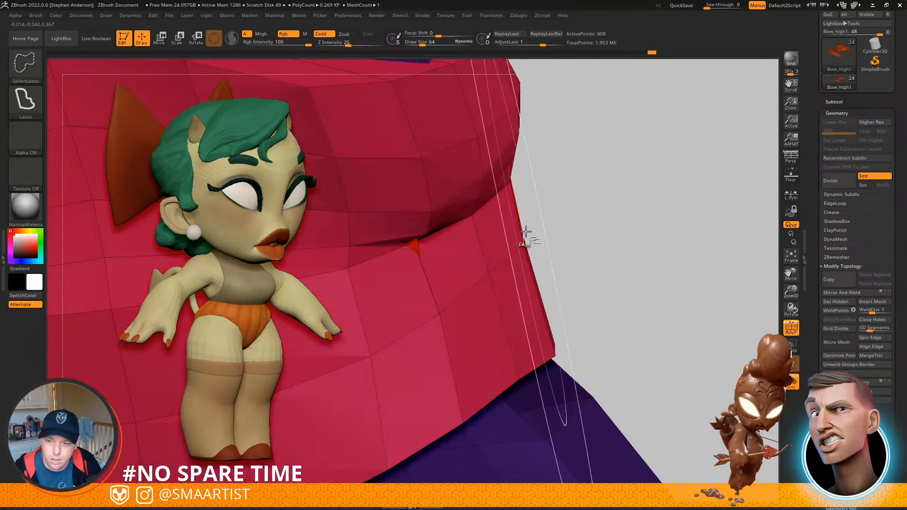
{"action": "left_click", "coordinate": [589, 397], "text": "ctrl+shift"}
{"action": "key", "text": "ctrl+shift+a"}
{"action": "right_click_drag", "start_coordinate": [456, 264], "coordinate": [413, 253]}
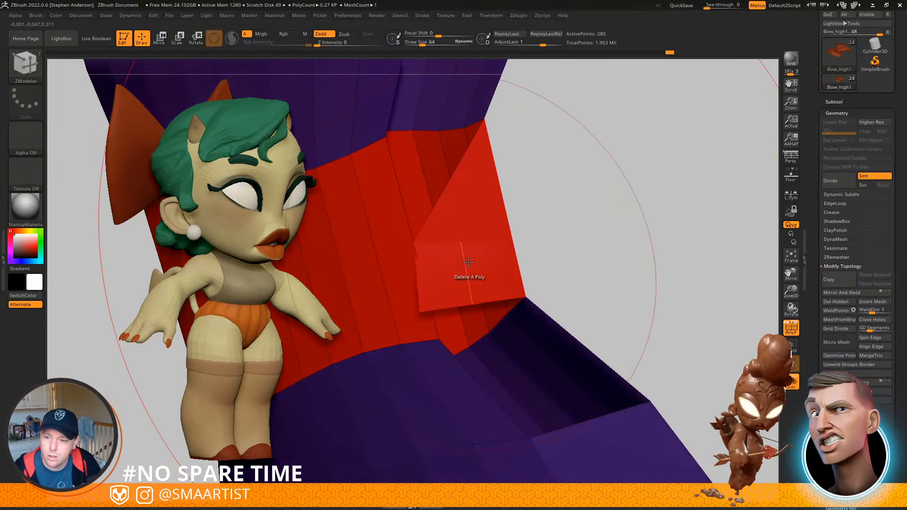
{"action": "key", "text": "ctrl+z"}
{"action": "mouse_move", "coordinate": [476, 253]}
{"action": "right_mouse_down"}
{"action": "mouse_move", "coordinate": [477, 238]}
{"action": "mouse_move", "coordinate": [566, 189]}
{"action": "mouse_move", "coordinate": [653, 267]}
{"action": "right_mouse_up"}
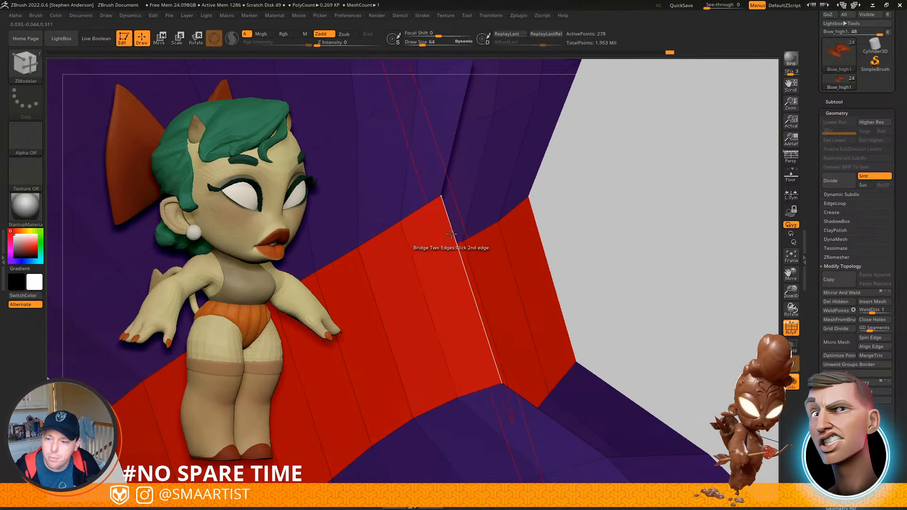
{"action": "left_click", "coordinate": [621, 225], "text": "ctrl+shift"}
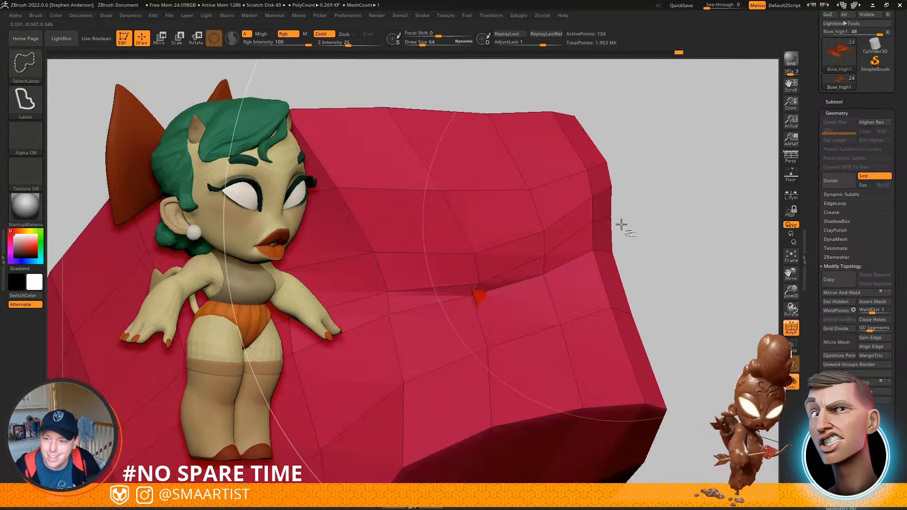
{"action": "left_click", "coordinate": [595, 185], "text": "ctrl+shift"}
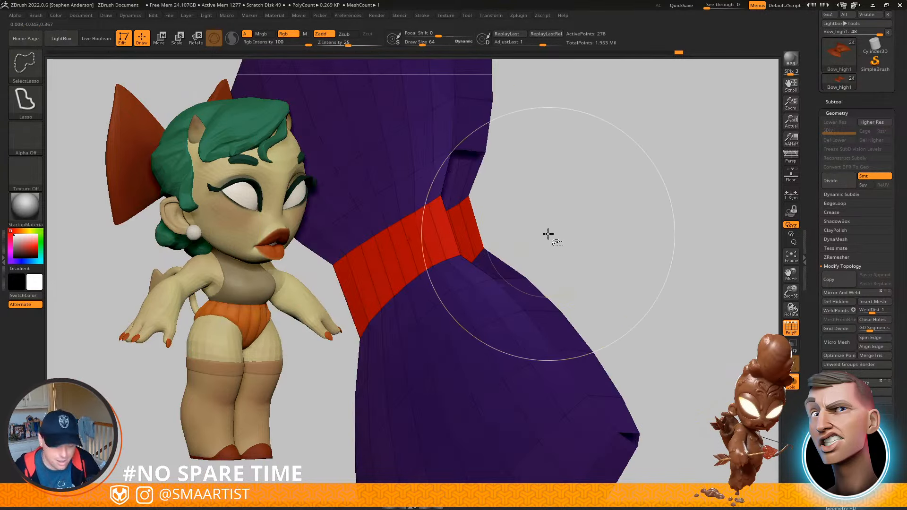
Bridge the connecting strip's two layers along the remaining open side and join that side to the adjacent loop rims
{"action": "mouse_move", "coordinate": [552, 238]}
{"action": "left_mouse_down"}
{"action": "mouse_move", "coordinate": [476, 249]}
{"action": "mouse_move", "coordinate": [492, 257]}
{"action": "mouse_move", "coordinate": [507, 250]}
{"action": "left_mouse_up"}
{"action": "right_click_drag", "start_coordinate": [508, 249], "coordinate": [519, 230], "text": "ctrl"}
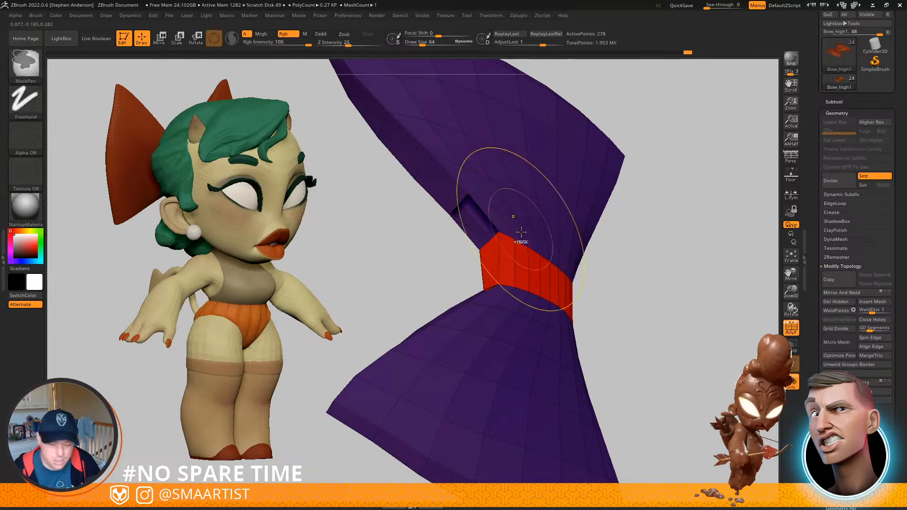
{"action": "key", "text": "ctrl+shift+z"}
{"action": "left_click_drag", "start_coordinate": [409, 271], "coordinate": [488, 273]}
{"action": "key", "text": "b"}
{"action": "key", "text": "z"}
{"action": "key", "text": "m"}
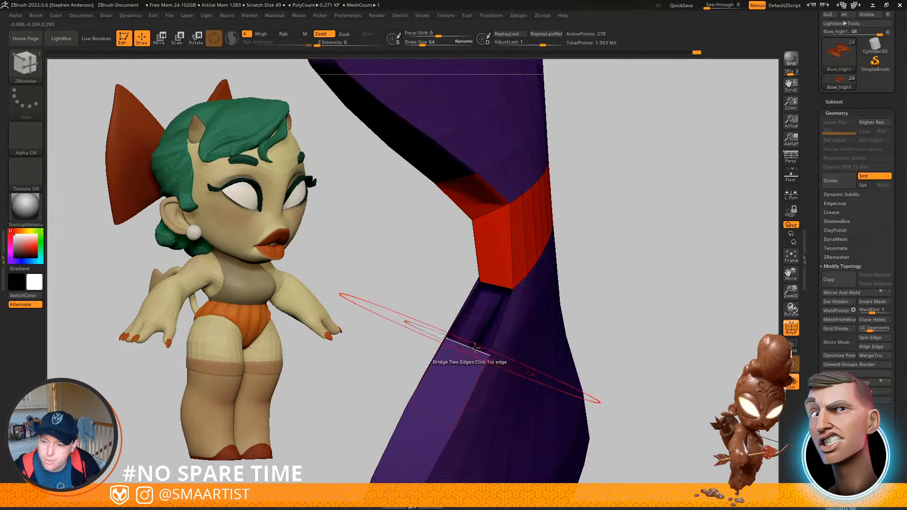
On the strip's other side, bridge the gaps between its closed side face and the bridged rims of both loops
{"action": "left_click_drag", "start_coordinate": [577, 245], "coordinate": [418, 268]}
{"action": "left_click", "coordinate": [414, 272]}
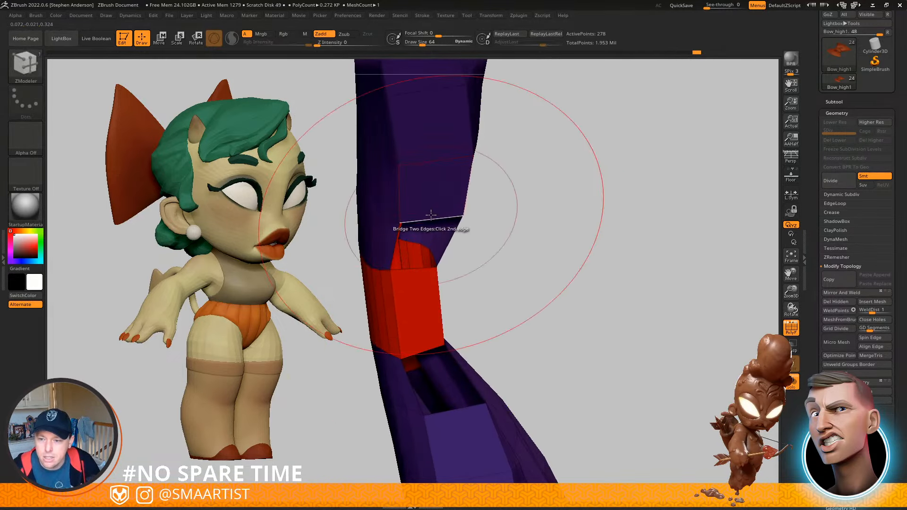
{"action": "left_click", "coordinate": [432, 218]}
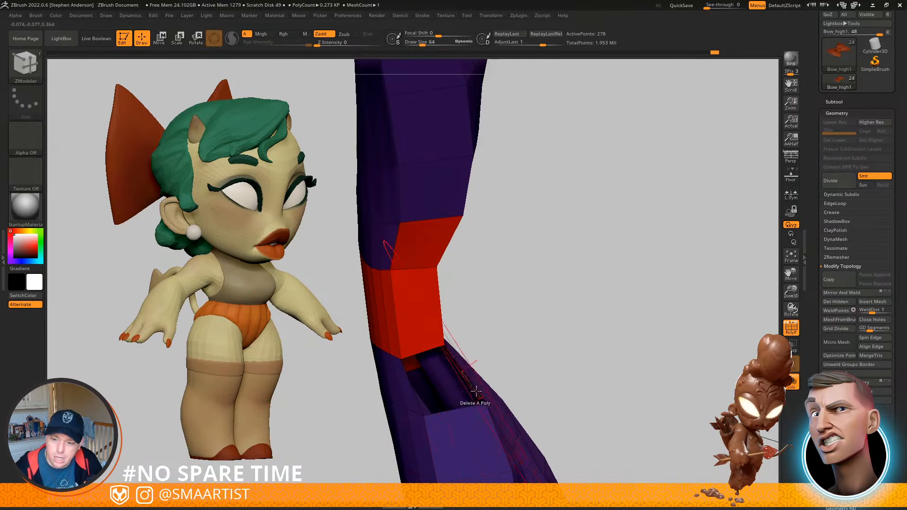
{"action": "key", "text": "ctrl+shift+z"}
{"action": "key", "text": "ctrl+z"}
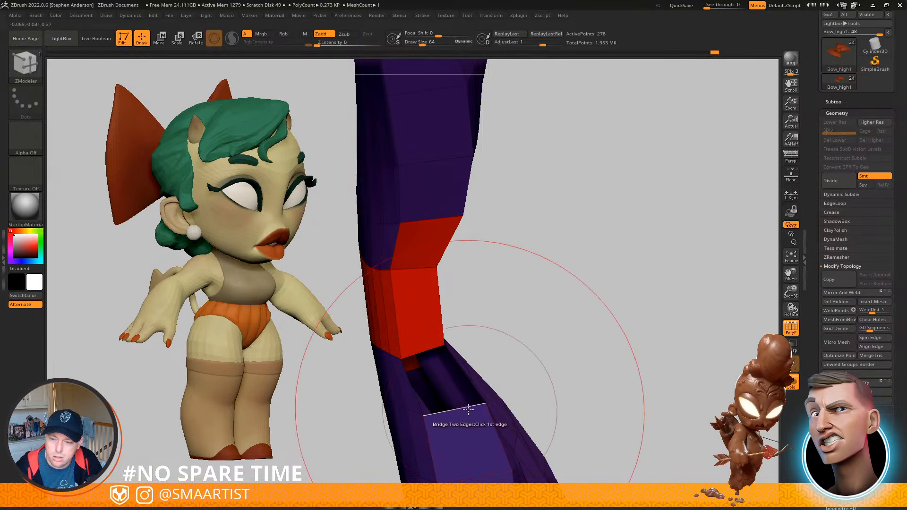
{"action": "key", "text": "ctrl+shift"}
{"action": "mouse_move", "coordinate": [586, 320]}
{"action": "left_mouse_down"}
{"action": "mouse_move", "coordinate": [557, 294]}
{"action": "mouse_move", "coordinate": [529, 294]}
{"action": "mouse_move", "coordinate": [549, 239]}
{"action": "mouse_move", "coordinate": [418, 158]}
{"action": "mouse_move", "coordinate": [492, 249]}
{"action": "mouse_move", "coordinate": [450, 243]}
{"action": "mouse_move", "coordinate": [557, 241]}
{"action": "mouse_move", "coordinate": [544, 243]}
{"action": "left_mouse_up"}
{"action": "mouse_move", "coordinate": [543, 242]}
{"action": "right_mouse_down"}
{"action": "mouse_move", "coordinate": [456, 256]}
{"action": "mouse_move", "coordinate": [500, 265]}
{"action": "right_mouse_up"}
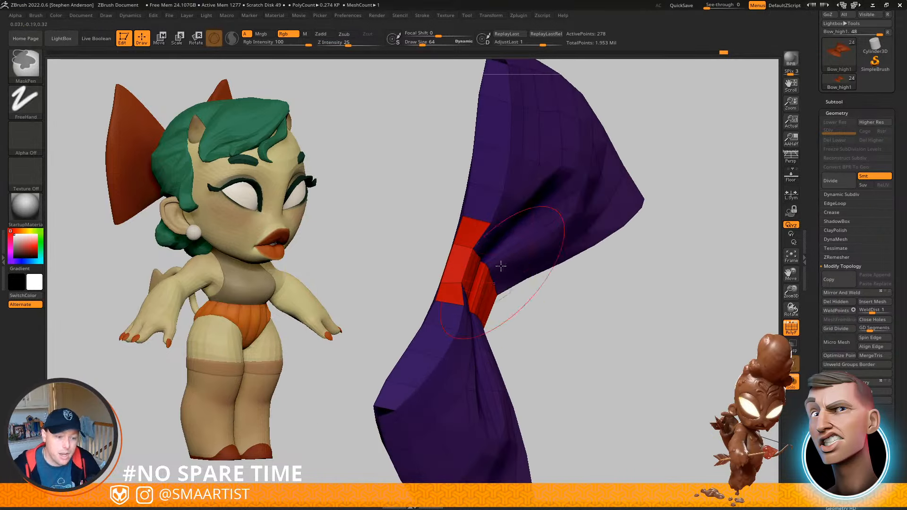
Set the ZModeler edge action to Insert with Single EdgeLoop and insert an edge loop in the loop with the open tip
{"action": "right_click_drag", "start_coordinate": [518, 216], "coordinate": [514, 297], "text": "alt"}
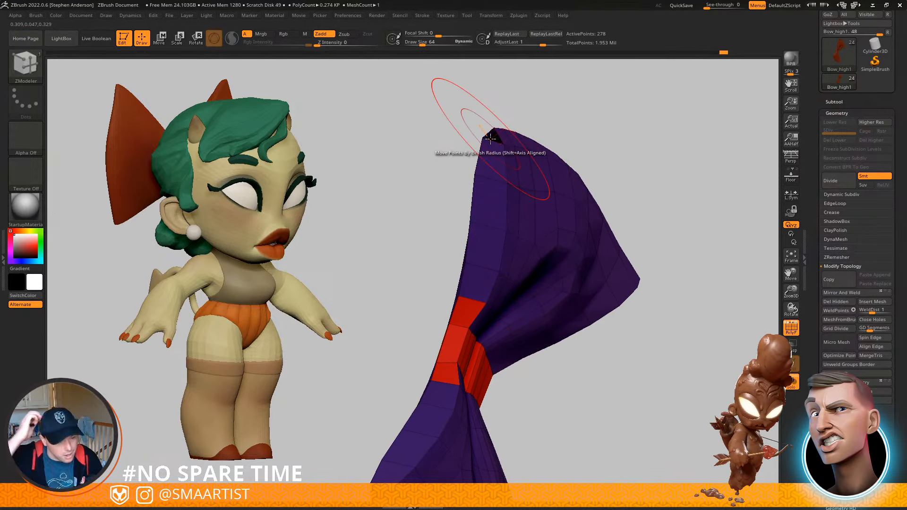
{"action": "mouse_move", "coordinate": [501, 128]}
{"action": "right_mouse_down"}
{"action": "mouse_move", "coordinate": [492, 138]}
{"action": "mouse_move", "coordinate": [509, 147]}
{"action": "mouse_move", "coordinate": [500, 133]}
{"action": "mouse_move", "coordinate": [502, 144]}
{"action": "right_mouse_up"}
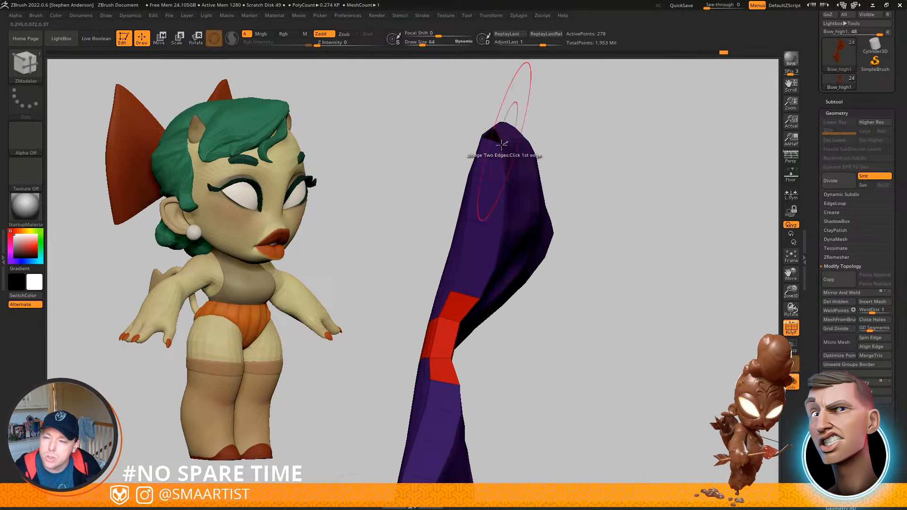
{"action": "key", "text": "space"}
{"action": "left_click", "coordinate": [471, 194]}
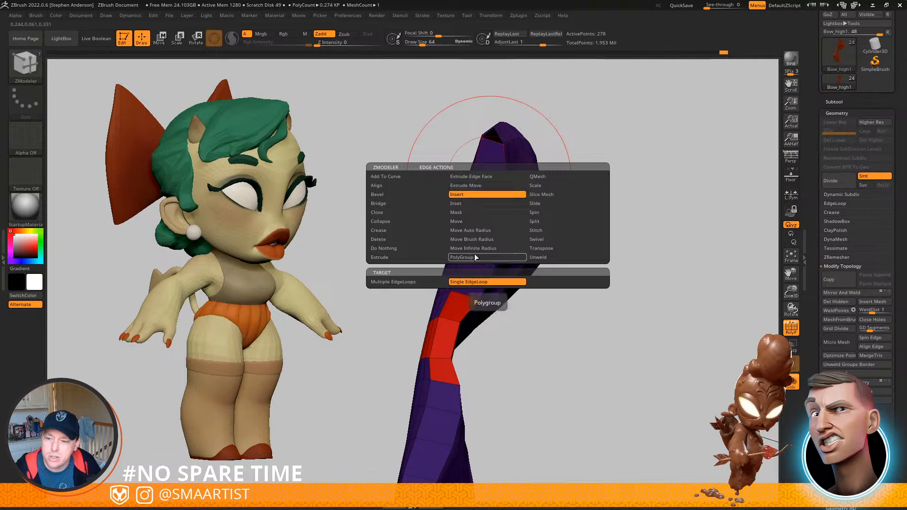
{"action": "left_click", "coordinate": [486, 223]}
{"action": "mouse_move", "coordinate": [484, 223]}
{"action": "right_mouse_down"}
{"action": "mouse_move", "coordinate": [465, 211]}
{"action": "mouse_move", "coordinate": [536, 241]}
{"action": "mouse_move", "coordinate": [524, 293]}
{"action": "mouse_move", "coordinate": [550, 367]}
{"action": "right_mouse_up"}
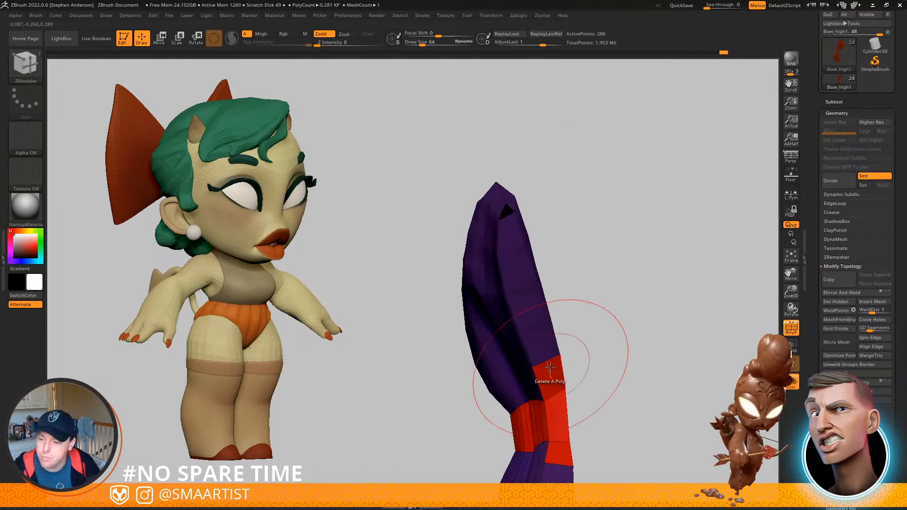
Set the ZModeler point action to Stitch with two points and close the triangular gap at the bow loop's tip
{"action": "right_click_drag", "start_coordinate": [512, 253], "coordinate": [538, 312]}
{"action": "key", "text": "space"}
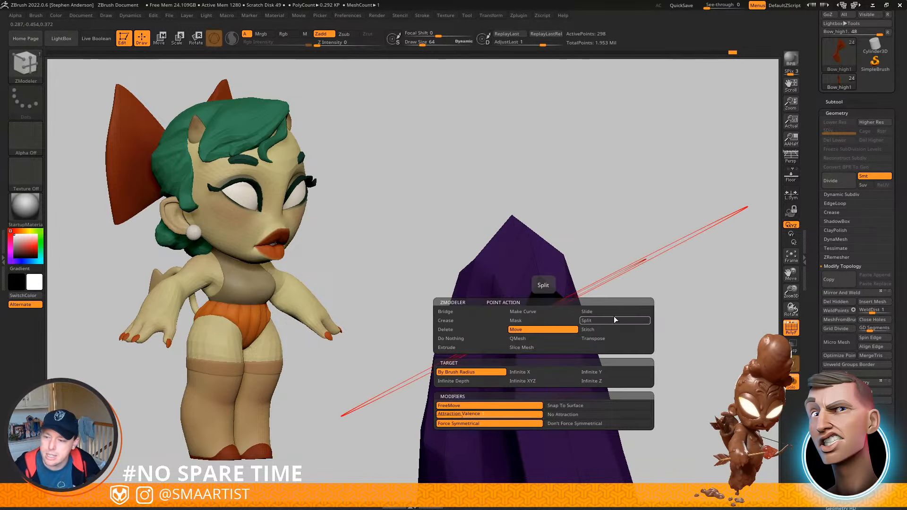
{"action": "left_click", "coordinate": [597, 329]}
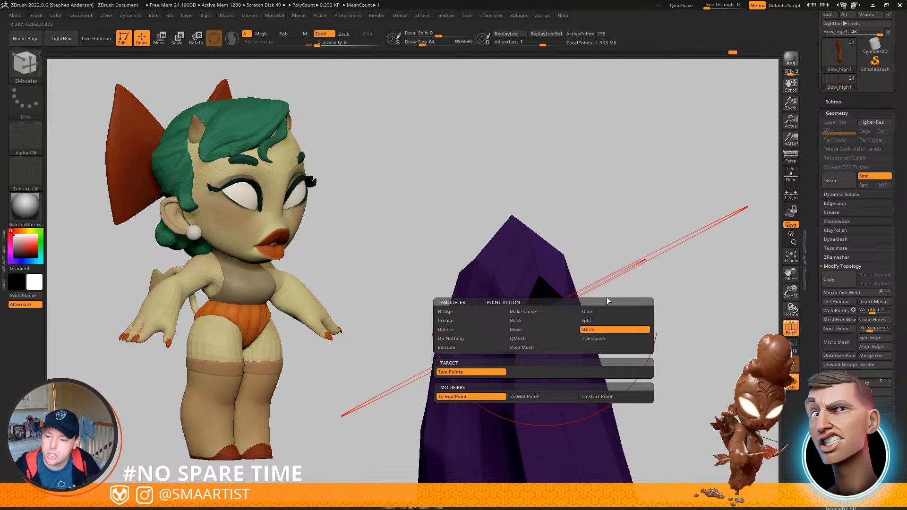
{"action": "key", "text": "ctrl+shift"}
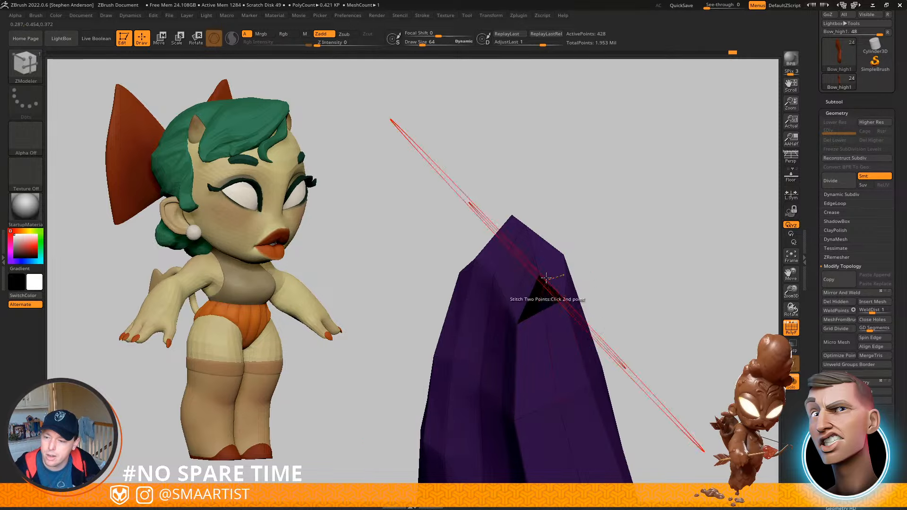
{"action": "left_click", "coordinate": [547, 277]}
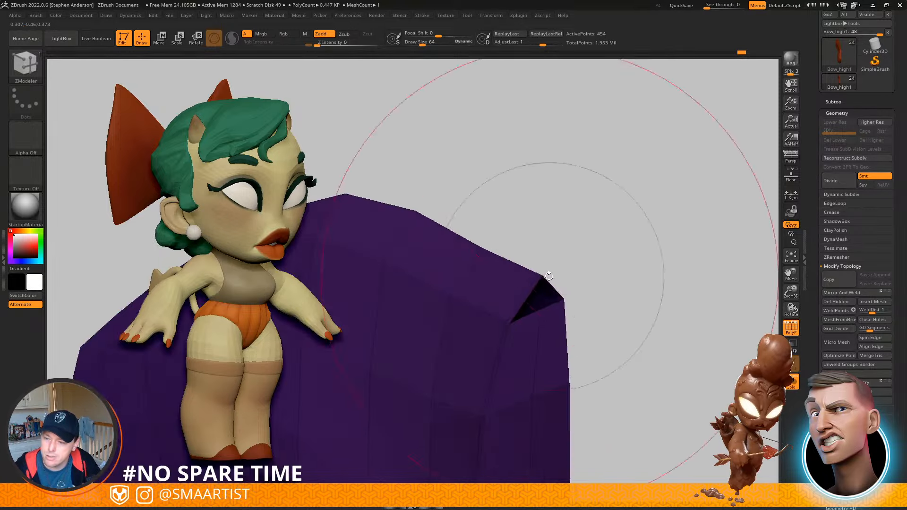
{"action": "key", "text": "ctrl+z"}
{"action": "left_click", "coordinate": [541, 275]}
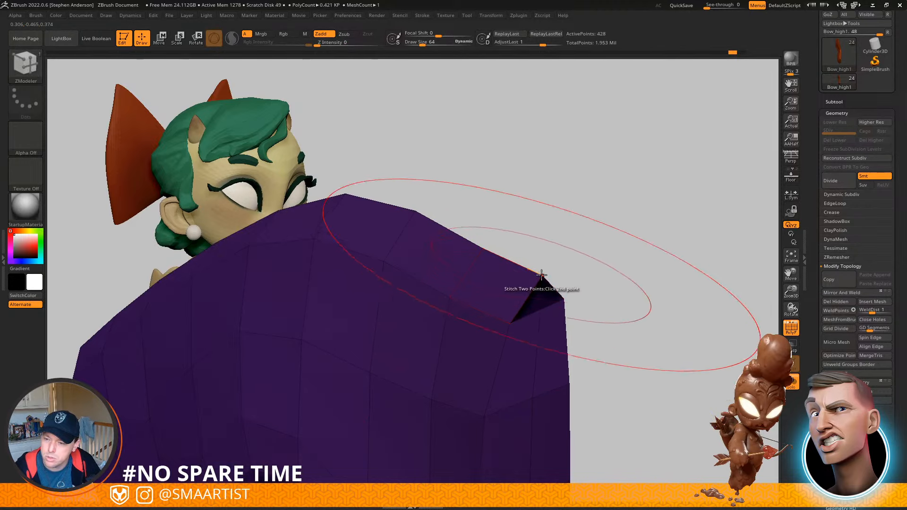
{"action": "left_click", "coordinate": [543, 275]}
Stitch the open points at the bow loop's next corner and at the gap on the narrow end of the bow
{"action": "mouse_move", "coordinate": [587, 293]}
{"action": "left_mouse_down"}
{"action": "mouse_move", "coordinate": [607, 209]}
{"action": "mouse_move", "coordinate": [507, 142]}
{"action": "mouse_move", "coordinate": [516, 361]}
{"action": "mouse_move", "coordinate": [526, 334]}
{"action": "left_mouse_up"}
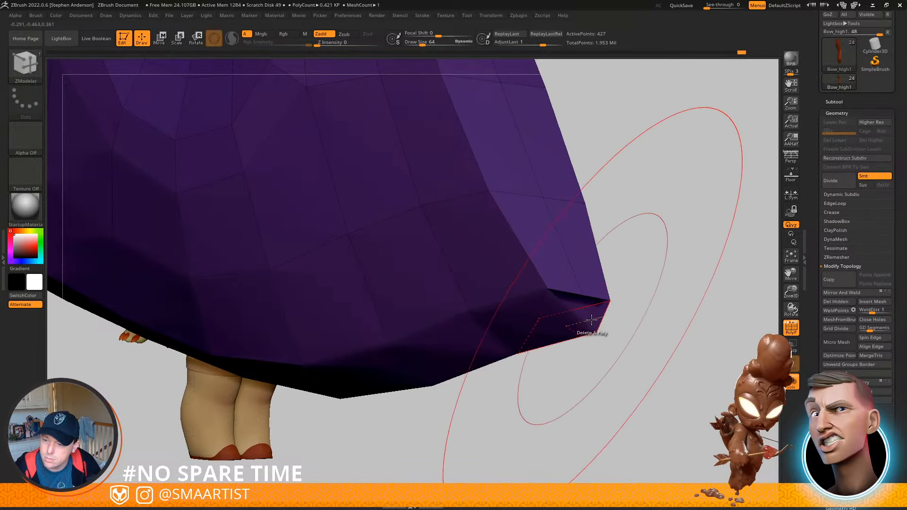
{"action": "left_click", "coordinate": [597, 332]}
{"action": "left_click", "coordinate": [583, 296]}
{"action": "right_click_drag", "start_coordinate": [565, 305], "coordinate": [439, 320], "text": "ctrl"}
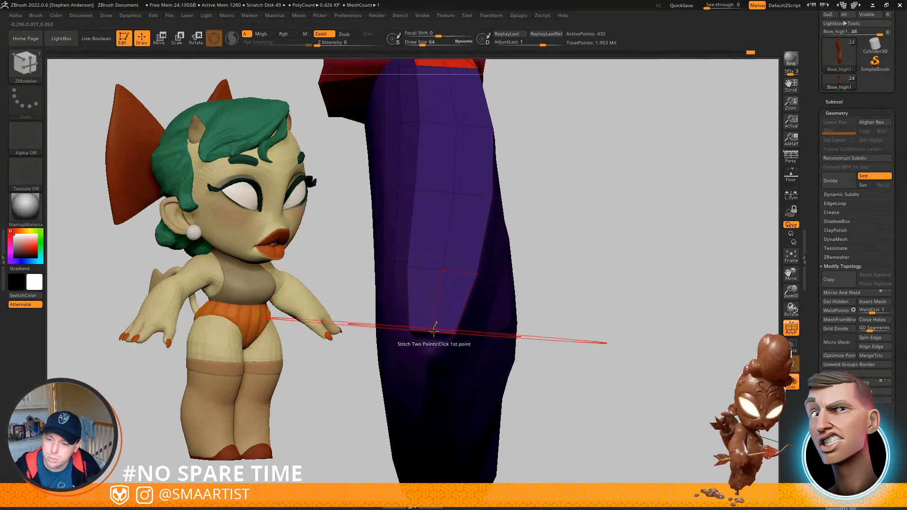
{"action": "left_click", "coordinate": [415, 361]}
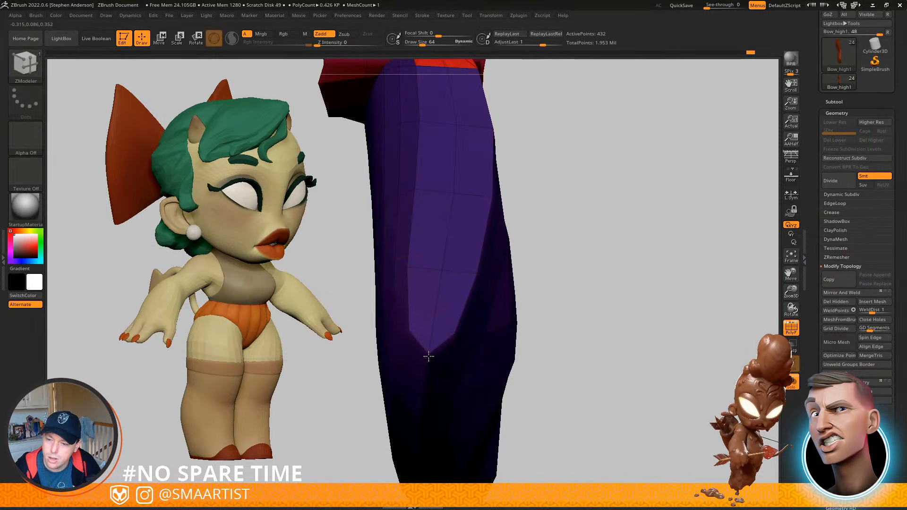
{"action": "left_click", "coordinate": [428, 356]}
Stitch the remaining pair of open points to close the triangular gap at the last bow corner
{"action": "right_click_drag", "start_coordinate": [438, 331], "coordinate": [397, 297]}
{"action": "right_click_drag", "start_coordinate": [545, 160], "coordinate": [523, 307]}
{"action": "left_click", "coordinate": [511, 274]}
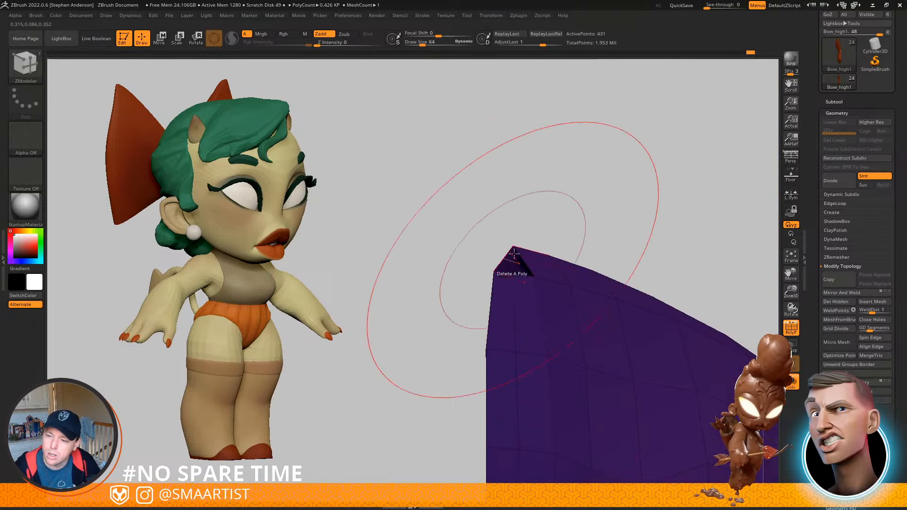
{"action": "left_click", "coordinate": [513, 247]}
{"action": "mouse_move", "coordinate": [632, 261]}
{"action": "right_mouse_down", "text": "ctrl"}
{"action": "mouse_move", "coordinate": [580, 209]}
{"action": "mouse_move", "coordinate": [586, 269]}
{"action": "right_mouse_up", "text": "ctrl"}
{"action": "mouse_move", "coordinate": [608, 330]}
{"action": "right_mouse_down", "text": "ctrl"}
{"action": "mouse_move", "coordinate": [571, 267]}
{"action": "mouse_move", "coordinate": [570, 286]}
{"action": "mouse_move", "coordinate": [537, 296]}
{"action": "mouse_move", "coordinate": [551, 287]}
{"action": "right_mouse_up", "text": "ctrl"}
Isolate the bow loops, hide the stray strip of polygons beside the knot, and assign the visible loops to one polygroup
{"action": "key", "text": "ctrl+shift"}
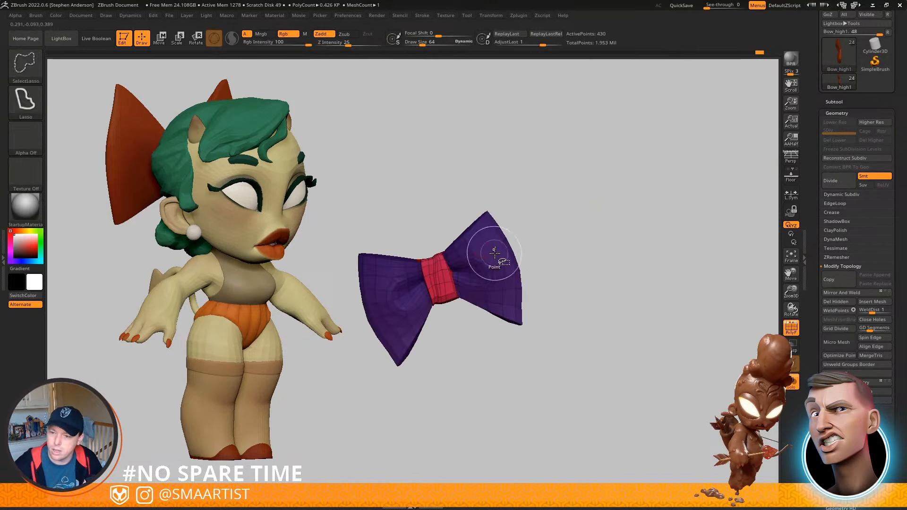
{"action": "mouse_move", "coordinate": [587, 270]}
{"action": "right_mouse_down"}
{"action": "mouse_move", "coordinate": [520, 225]}
{"action": "mouse_move", "coordinate": [432, 261]}
{"action": "mouse_move", "coordinate": [429, 269]}
{"action": "mouse_move", "coordinate": [557, 318]}
{"action": "mouse_move", "coordinate": [546, 295]}
{"action": "mouse_move", "coordinate": [524, 381]}
{"action": "mouse_move", "coordinate": [553, 300]}
{"action": "right_mouse_up"}
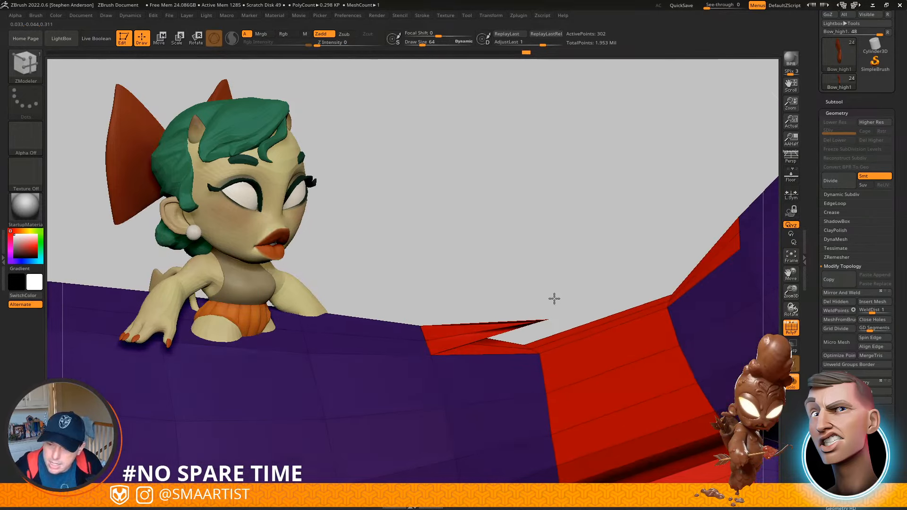
{"action": "left_click_drag", "start_coordinate": [555, 291], "coordinate": [536, 302], "text": "ctrl+alt+shift"}
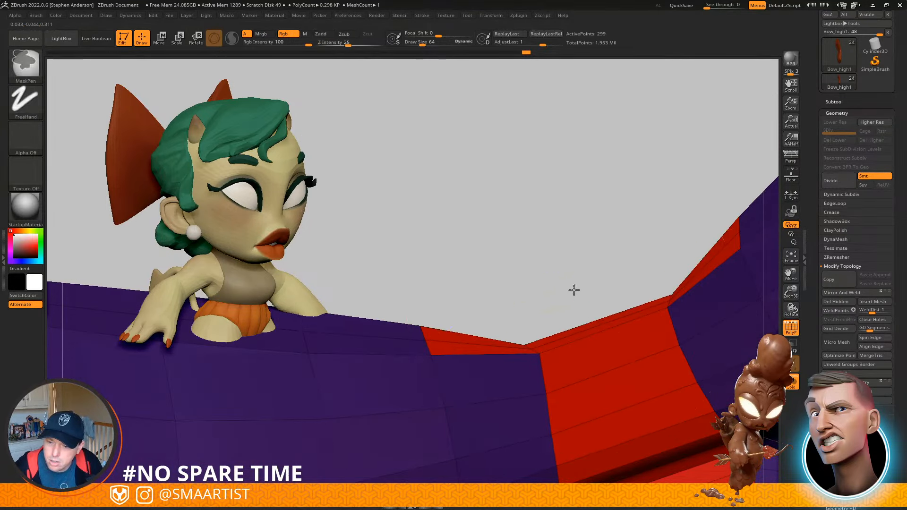
{"action": "mouse_move", "coordinate": [573, 290]}
{"action": "right_mouse_down", "text": "ctrl"}
{"action": "mouse_move", "coordinate": [643, 330]}
{"action": "mouse_move", "coordinate": [587, 313]}
{"action": "mouse_move", "coordinate": [558, 287]}
{"action": "mouse_move", "coordinate": [608, 342]}
{"action": "mouse_move", "coordinate": [579, 320]}
{"action": "mouse_move", "coordinate": [580, 265]}
{"action": "right_mouse_up", "text": "ctrl"}
{"action": "key", "text": "ctrl+w"}
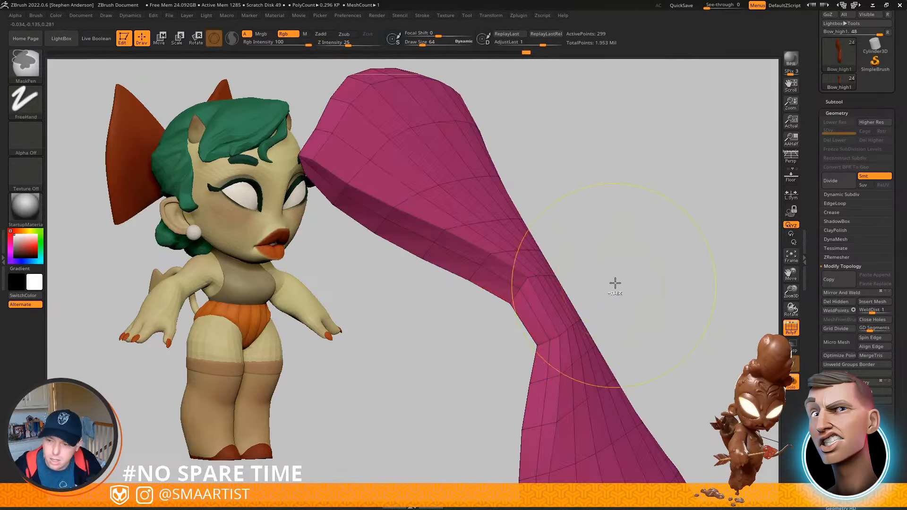
Hide the leftover sliver polygons near the bow's knot and delete the hidden geometry
{"action": "right_click_drag", "start_coordinate": [656, 217], "coordinate": [540, 239]}
{"action": "left_click", "coordinate": [654, 187], "text": "ctrl+shift"}
{"action": "mouse_move", "coordinate": [654, 187]}
{"action": "right_mouse_down"}
{"action": "mouse_move", "coordinate": [638, 189]}
{"action": "mouse_move", "coordinate": [609, 255]}
{"action": "mouse_move", "coordinate": [566, 312]}
{"action": "right_mouse_up"}
{"action": "left_click", "coordinate": [542, 291], "text": "ctrl+shift"}
{"action": "left_click", "coordinate": [461, 147], "text": "ctrl+shift"}
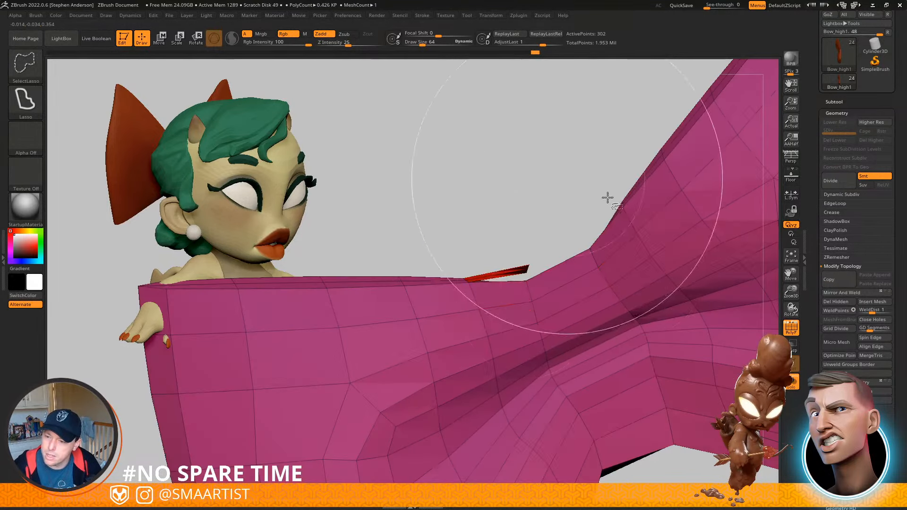
{"action": "left_click", "coordinate": [524, 270], "text": "ctrl+shift"}
{"action": "right_click_drag", "start_coordinate": [538, 268], "coordinate": [534, 312]}
{"action": "left_click", "coordinate": [657, 267], "text": "ctrl+shift"}
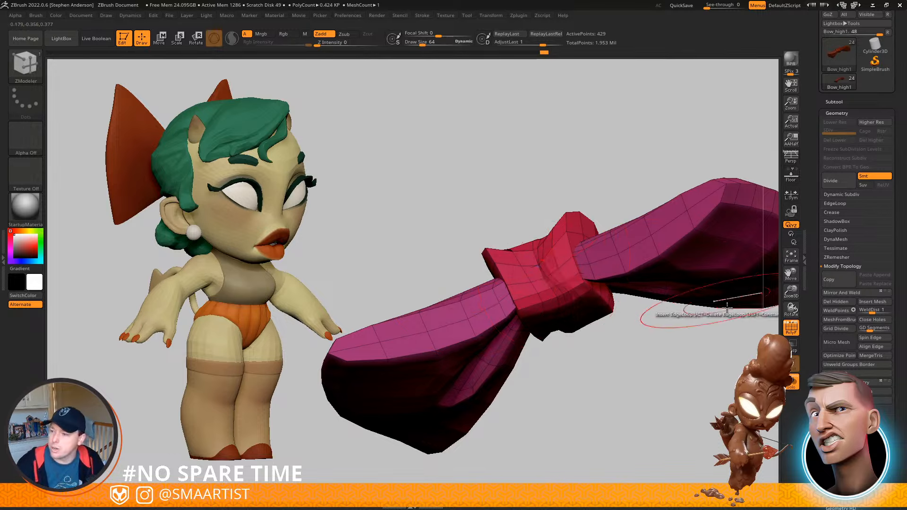
{"action": "left_click", "coordinate": [832, 301]}
Examine the bow with and without subdivision smoothing, and check its fit with the whole character displayed
{"action": "key", "text": "d"}
{"action": "right_click_drag", "start_coordinate": [577, 341], "coordinate": [531, 317]}
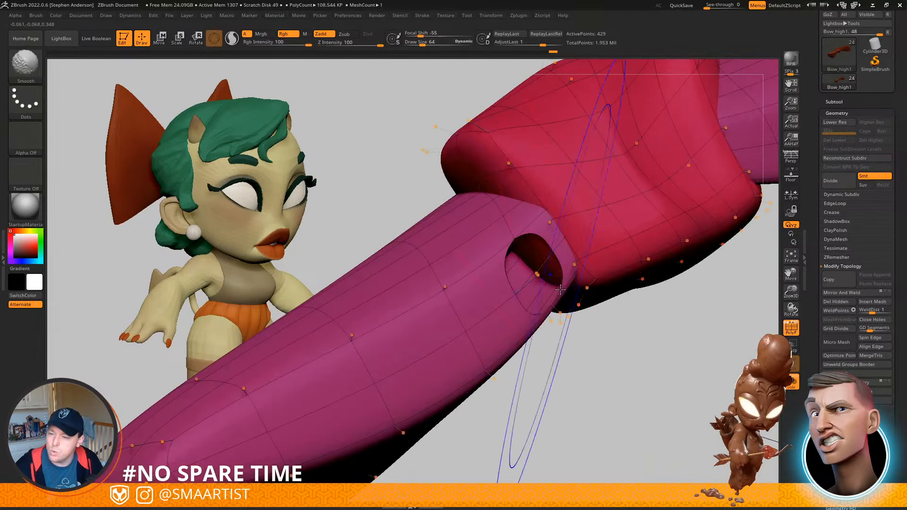
{"action": "key", "text": "shift+d"}
{"action": "mouse_move", "coordinate": [532, 274]}
{"action": "right_mouse_down"}
{"action": "mouse_move", "coordinate": [540, 241]}
{"action": "mouse_move", "coordinate": [541, 274]}
{"action": "mouse_move", "coordinate": [558, 245]}
{"action": "mouse_move", "coordinate": [522, 309]}
{"action": "mouse_move", "coordinate": [520, 277]}
{"action": "mouse_move", "coordinate": [498, 364]}
{"action": "mouse_move", "coordinate": [576, 341]}
{"action": "mouse_move", "coordinate": [500, 324]}
{"action": "mouse_move", "coordinate": [563, 338]}
{"action": "mouse_move", "coordinate": [513, 300]}
{"action": "mouse_move", "coordinate": [530, 306]}
{"action": "mouse_move", "coordinate": [537, 290]}
{"action": "mouse_move", "coordinate": [569, 293]}
{"action": "mouse_move", "coordinate": [538, 252]}
{"action": "mouse_move", "coordinate": [541, 283]}
{"action": "right_mouse_up"}
{"action": "key", "text": "d"}
{"action": "key", "text": "ctrl+shift+s"}
{"action": "right_click_drag", "start_coordinate": [596, 320], "coordinate": [588, 256]}
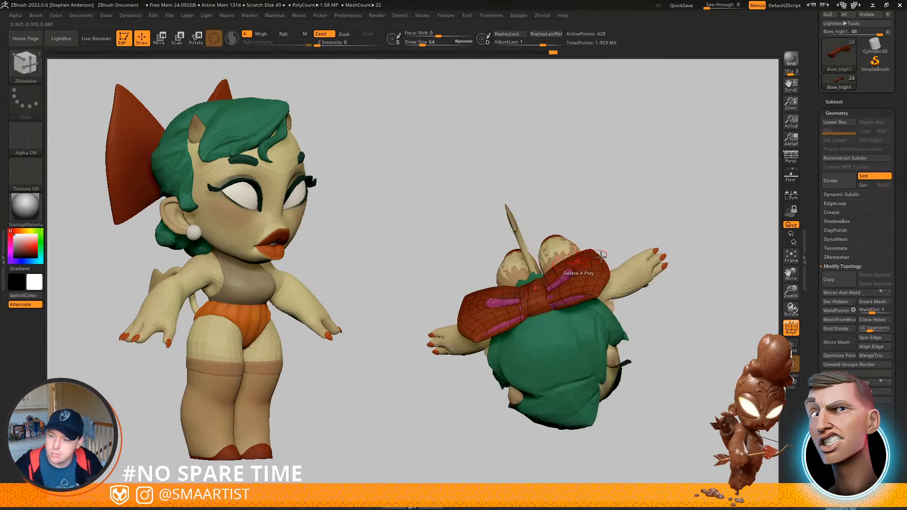
{"action": "key", "text": "shift+d"}
{"action": "right_click_drag", "start_coordinate": [628, 342], "coordinate": [632, 283]}
{"action": "mouse_move", "coordinate": [632, 283]}
{"action": "right_mouse_down", "text": "ctrl"}
{"action": "mouse_move", "coordinate": [632, 323]}
{"action": "mouse_move", "coordinate": [666, 277]}
{"action": "mouse_move", "coordinate": [658, 265]}
{"action": "right_mouse_up", "text": "ctrl"}
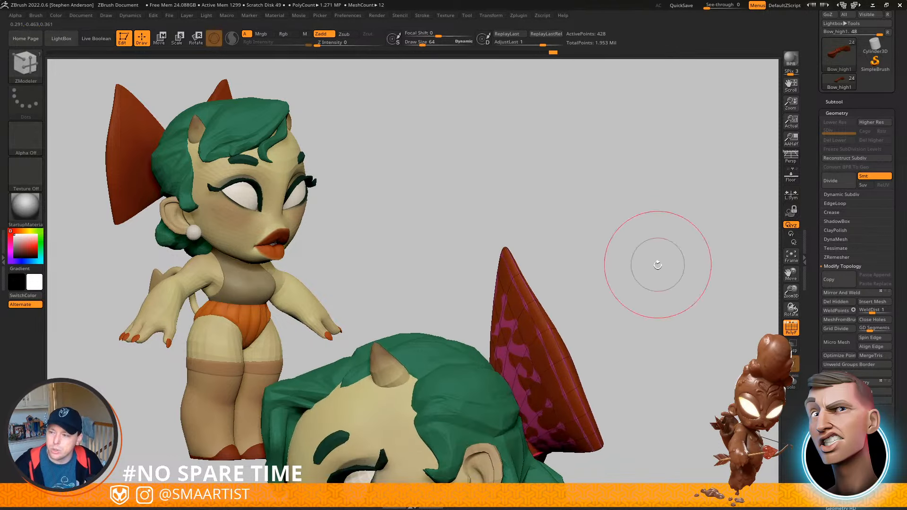
Rename the duplicated bow subtool as Bow_low
{"action": "left_click", "coordinate": [834, 102]}
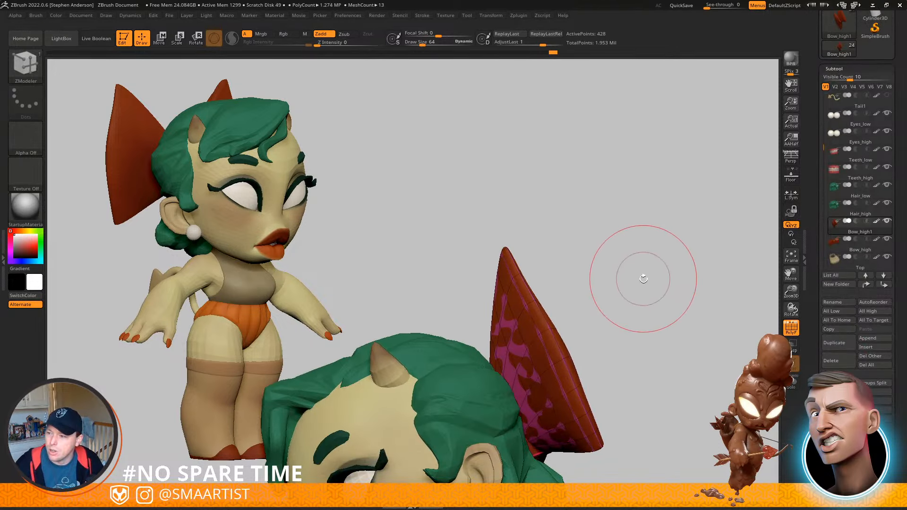
{"action": "left_click", "coordinate": [840, 302]}
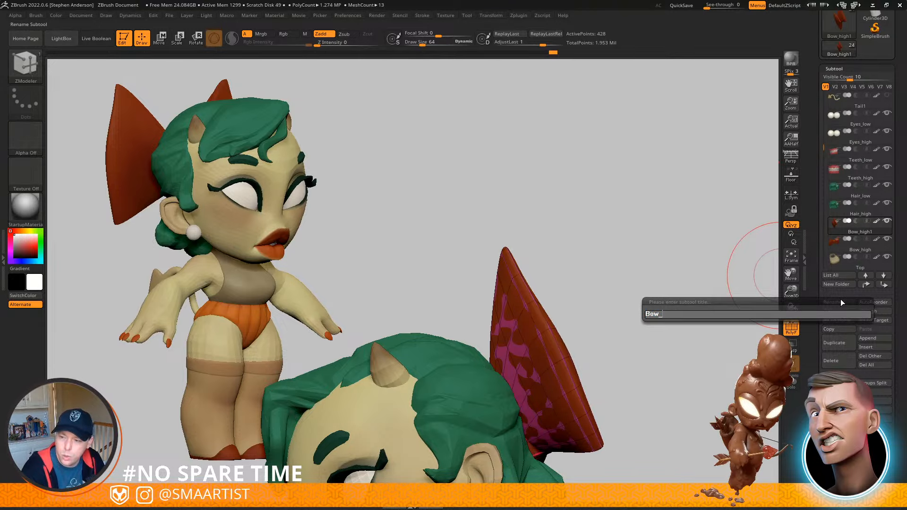
{"action": "type", "text": "Bow_low"}
{"action": "key", "text": "Return"}
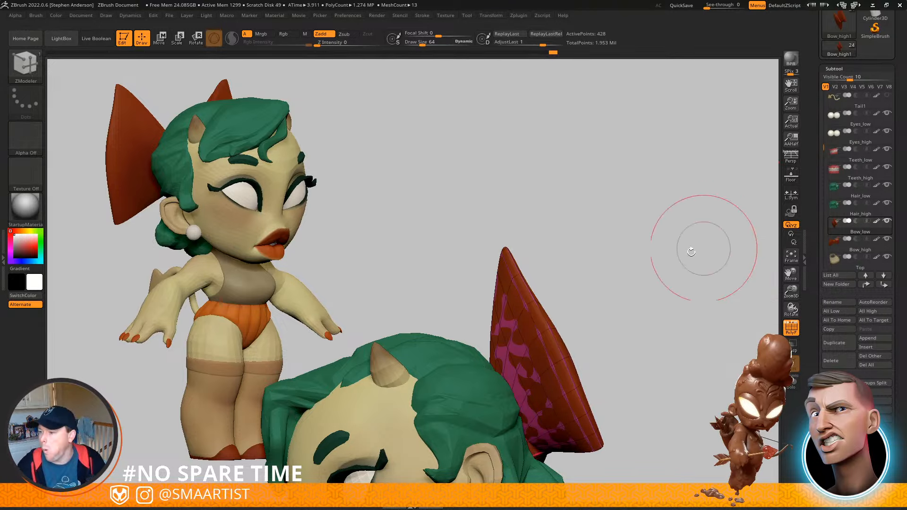
Select the Top subtool and pull its front over the body with the Move brush
{"action": "left_click_drag", "start_coordinate": [601, 285], "coordinate": [653, 232]}
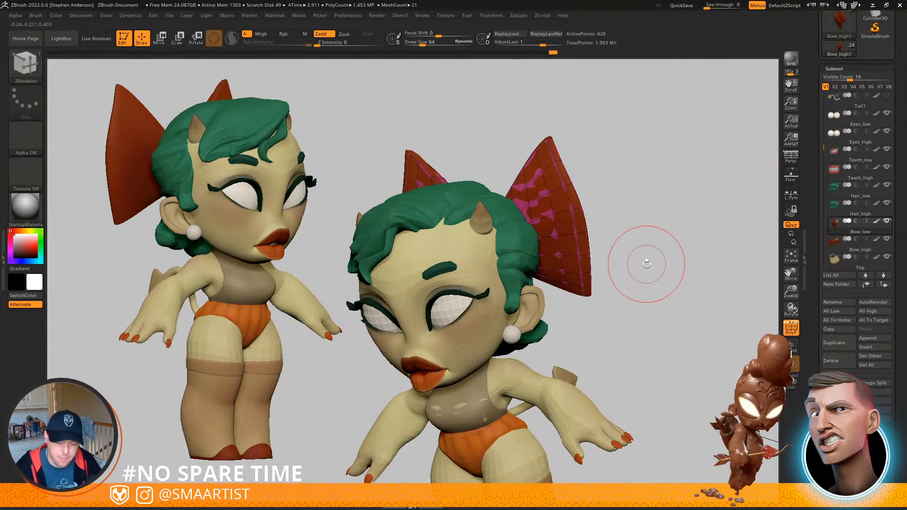
{"action": "key", "text": "Down"}
{"action": "key", "text": "Down"}
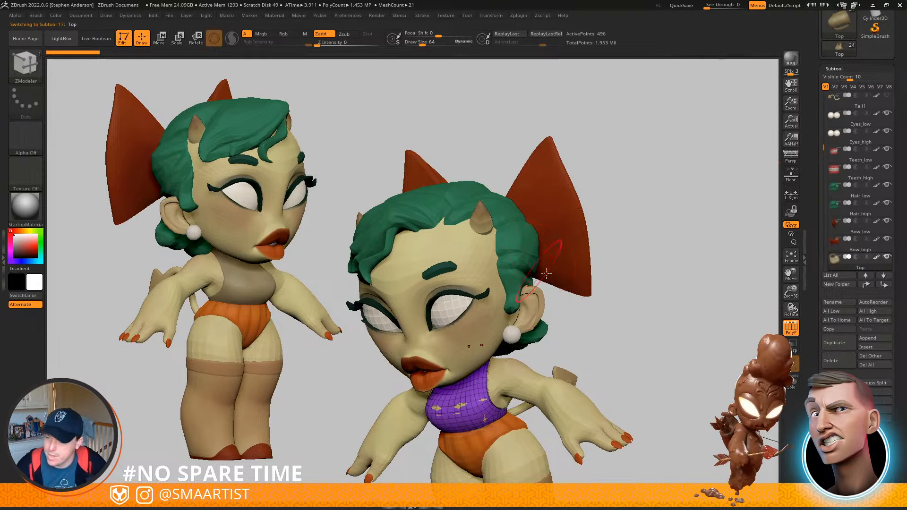
{"action": "left_click_drag", "start_coordinate": [633, 311], "coordinate": [453, 326], "text": "alt"}
{"action": "key", "text": "b"}
{"action": "key", "text": "m"}
{"action": "key", "text": "v"}
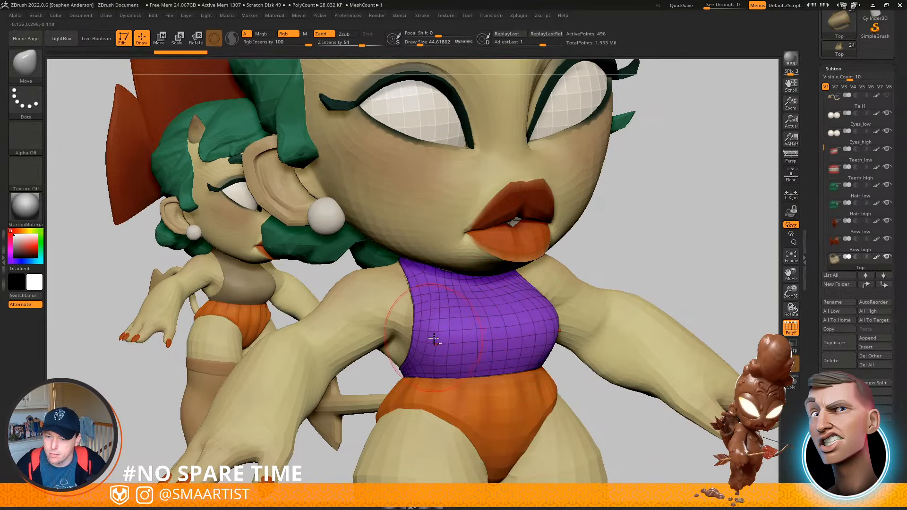
Hide the wireframe and examine how the top fits the torso from several angles
{"action": "left_click_drag", "start_coordinate": [661, 278], "coordinate": [571, 302]}
{"action": "key", "text": "shift+f"}
{"action": "right_click_drag", "start_coordinate": [713, 251], "coordinate": [708, 279], "text": "ctrl"}
{"action": "right_click_drag", "start_coordinate": [548, 324], "coordinate": [530, 325], "text": "ctrl"}
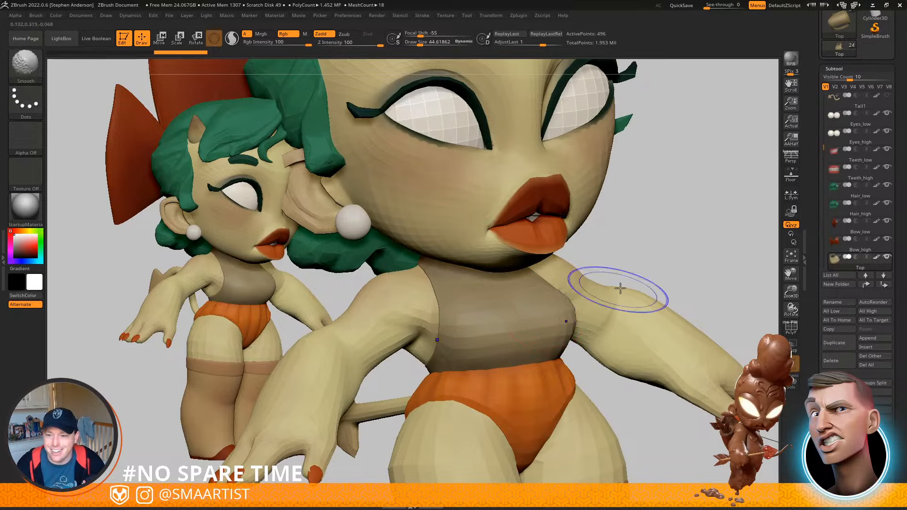
{"action": "mouse_move", "coordinate": [620, 289]}
{"action": "right_mouse_down"}
{"action": "mouse_move", "coordinate": [561, 314]}
{"action": "mouse_move", "coordinate": [391, 263]}
{"action": "right_mouse_up"}
{"action": "mouse_move", "coordinate": [451, 309]}
{"action": "right_mouse_down", "text": "ctrl"}
{"action": "mouse_move", "coordinate": [449, 287]}
{"action": "mouse_move", "coordinate": [431, 270]}
{"action": "mouse_move", "coordinate": [557, 314]}
{"action": "mouse_move", "coordinate": [548, 311]}
{"action": "right_mouse_up", "text": "ctrl"}
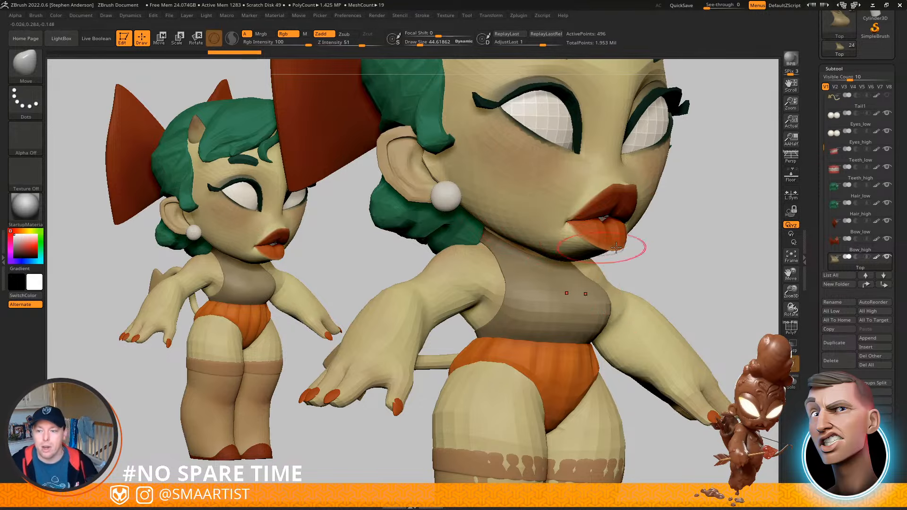
{"action": "mouse_move", "coordinate": [539, 262]}
{"action": "right_mouse_down"}
{"action": "mouse_move", "coordinate": [547, 294]}
{"action": "mouse_move", "coordinate": [600, 303]}
{"action": "mouse_move", "coordinate": [614, 282]}
{"action": "mouse_move", "coordinate": [579, 280]}
{"action": "mouse_move", "coordinate": [551, 314]}
{"action": "right_mouse_up"}
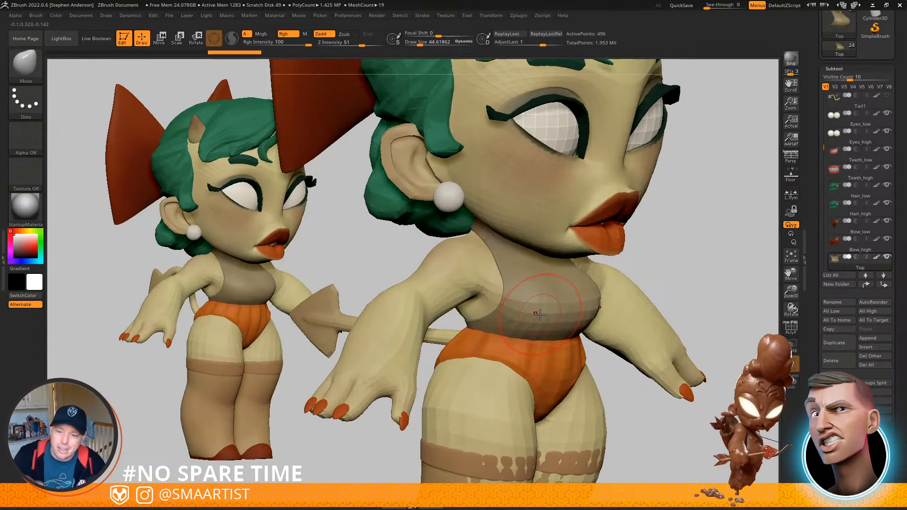
{"action": "right_click_drag", "start_coordinate": [525, 266], "coordinate": [513, 263]}
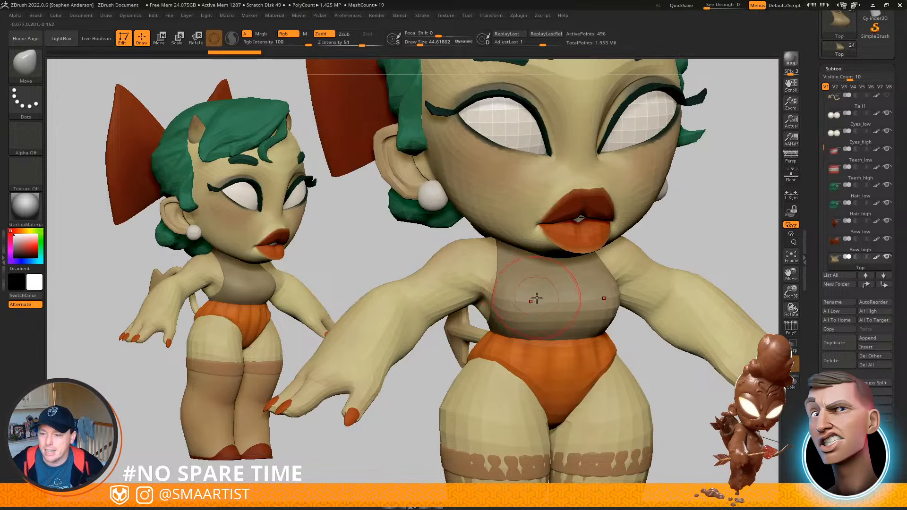
{"action": "key", "text": "shift+f"}
{"action": "key", "text": "shift+f"}
{"action": "right_click_drag", "start_coordinate": [532, 288], "coordinate": [552, 286]}
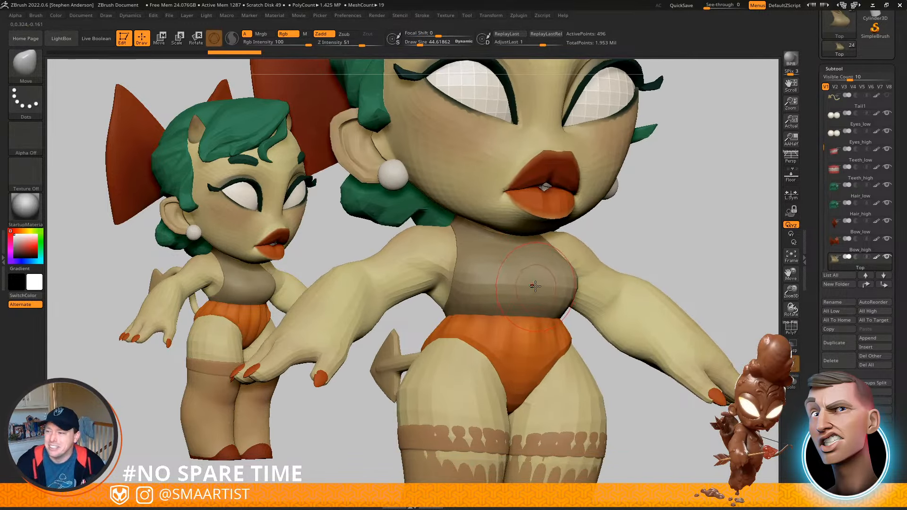
Rename the Top subtool as Top_low
{"action": "left_click", "coordinate": [836, 303]}
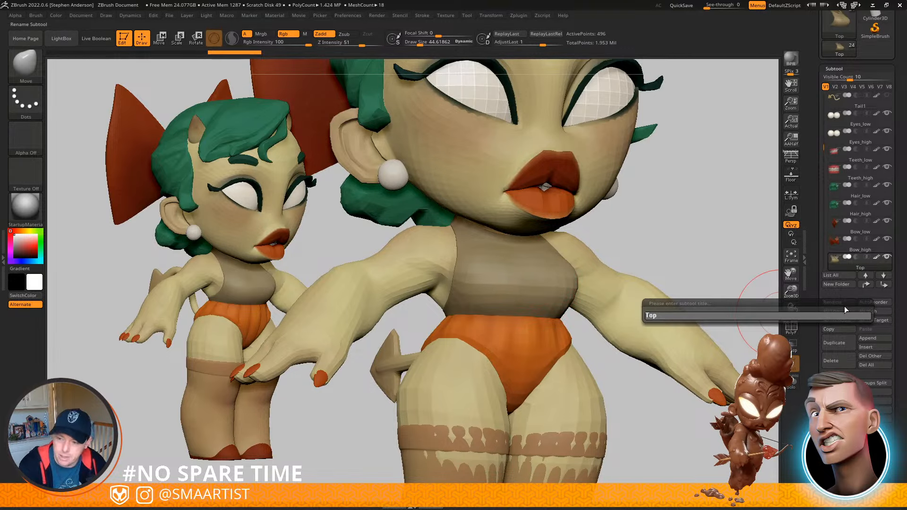
{"action": "key", "text": "shift"}
{"action": "type", "text": "_low"}
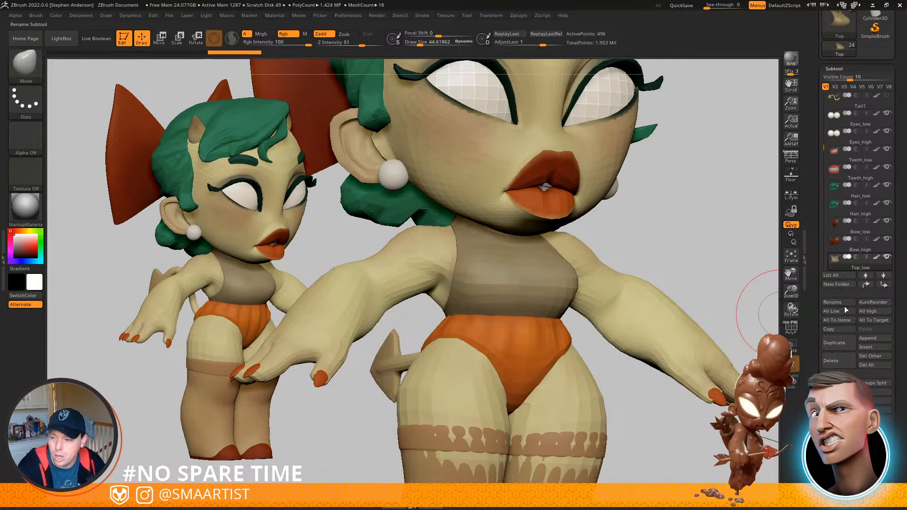
{"action": "key", "text": "Return"}
Duplicate the Top_low subtool and display the surrounding subtools as transparent
{"action": "key", "text": "ctrl+shift+d"}
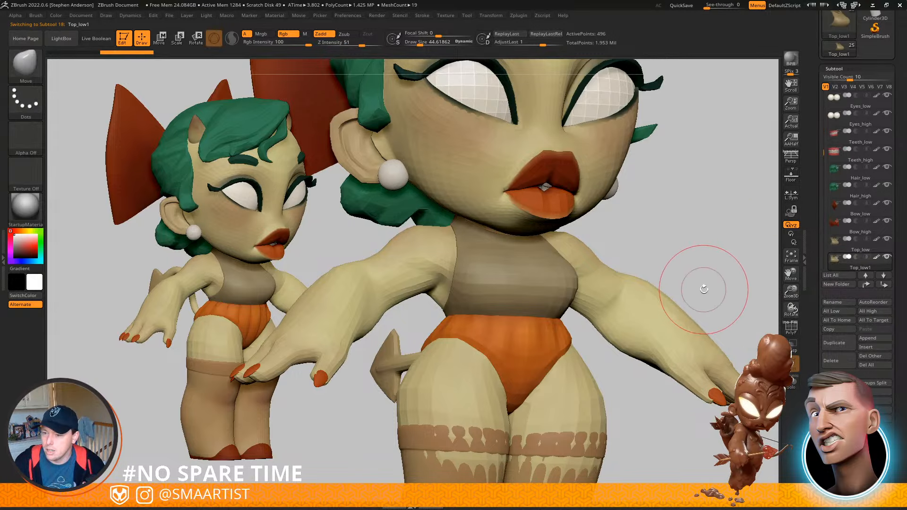
{"action": "key", "text": "ctrl"}
{"action": "key", "text": "ctrl+t"}
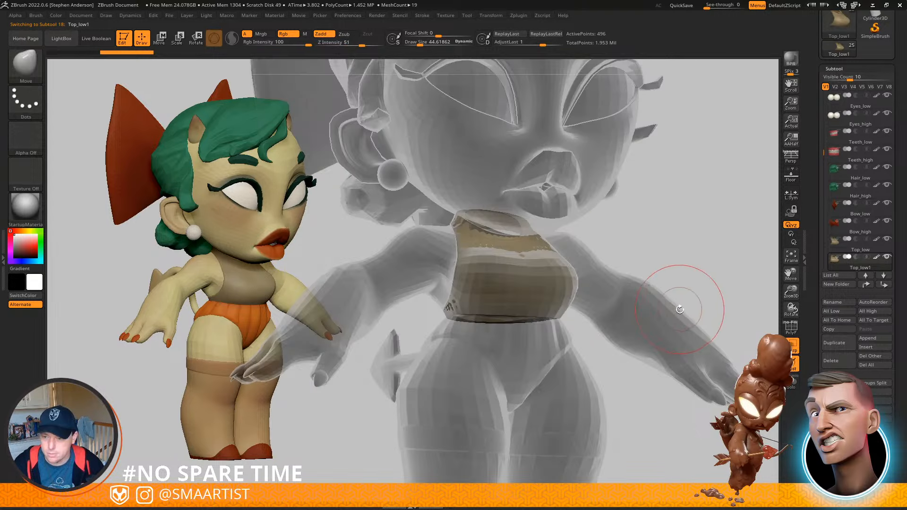
Apply the dynamic subdivision on the duplicated top to turn it into real subdivision levels
{"action": "left_click_drag", "start_coordinate": [818, 465], "coordinate": [818, 371]}
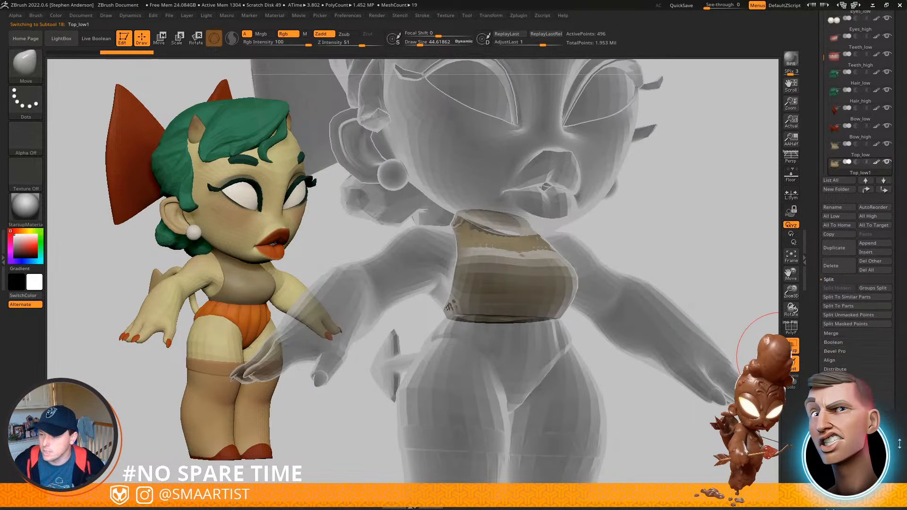
{"action": "left_click", "coordinate": [837, 416]}
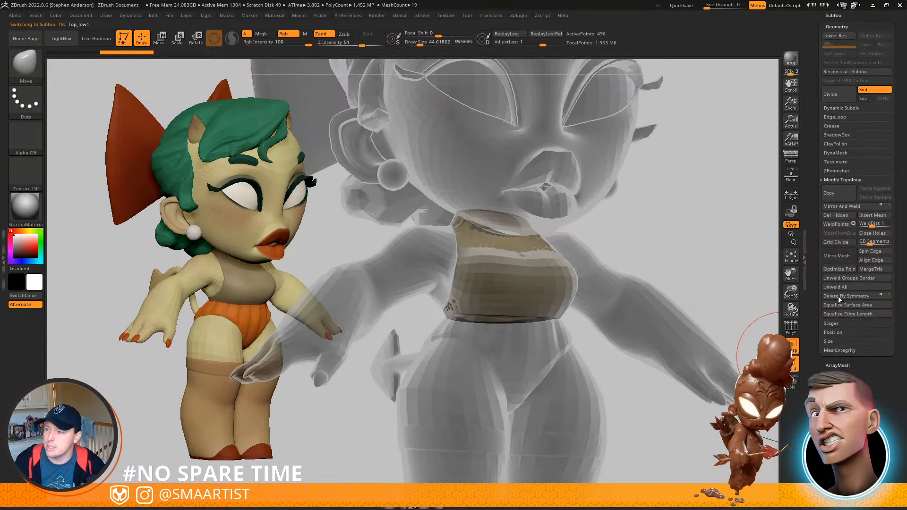
{"action": "left_click", "coordinate": [843, 109]}
{"action": "left_click", "coordinate": [870, 117]}
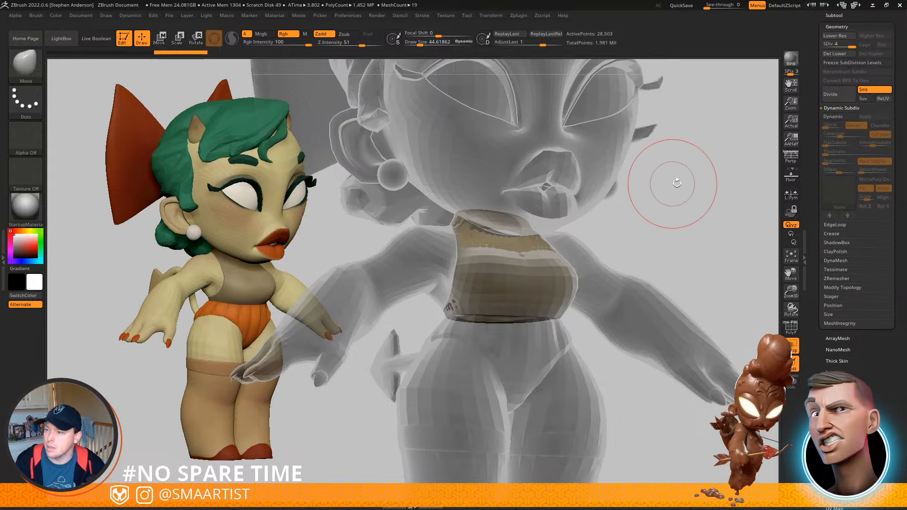
Rename the duplicated top subtool as Top_high
{"action": "left_click", "coordinate": [834, 15]}
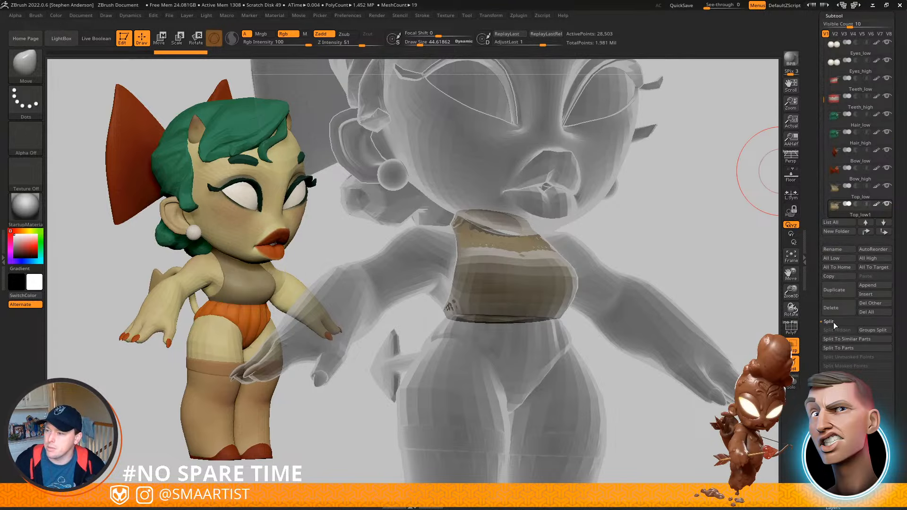
{"action": "left_click", "coordinate": [843, 248]}
{"action": "key", "text": "Right"}
{"action": "type", "text": "h"}
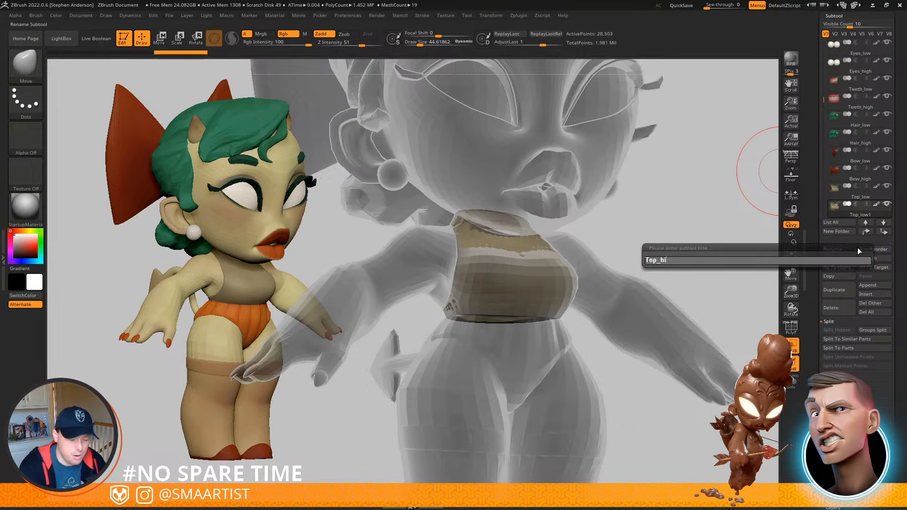
{"action": "key", "text": "Return"}
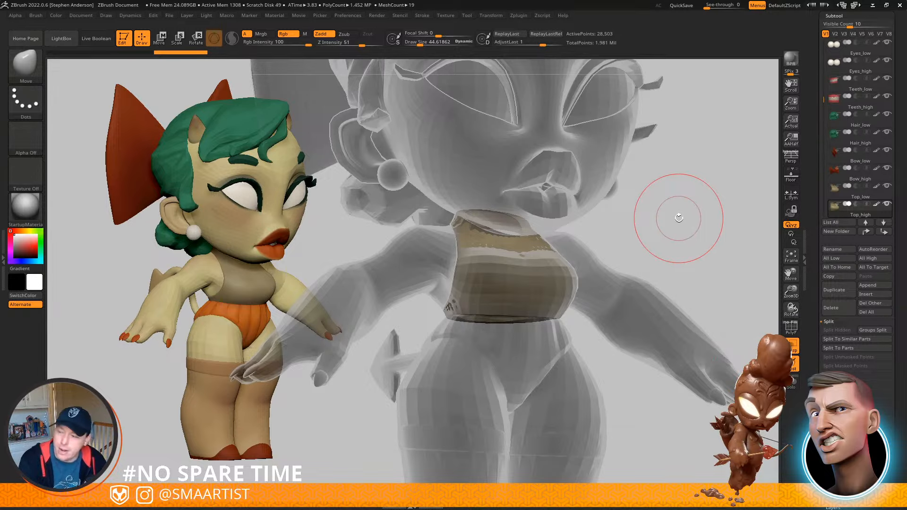
Select the Bottoms subtool and examine its shape and topology on the body from several angles
{"action": "key", "text": "Down"}
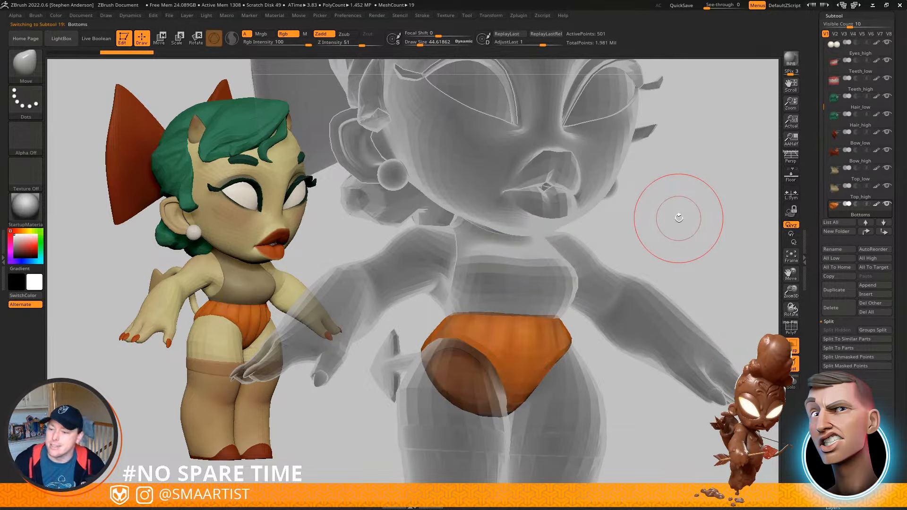
{"action": "left_click_drag", "start_coordinate": [685, 213], "coordinate": [637, 240]}
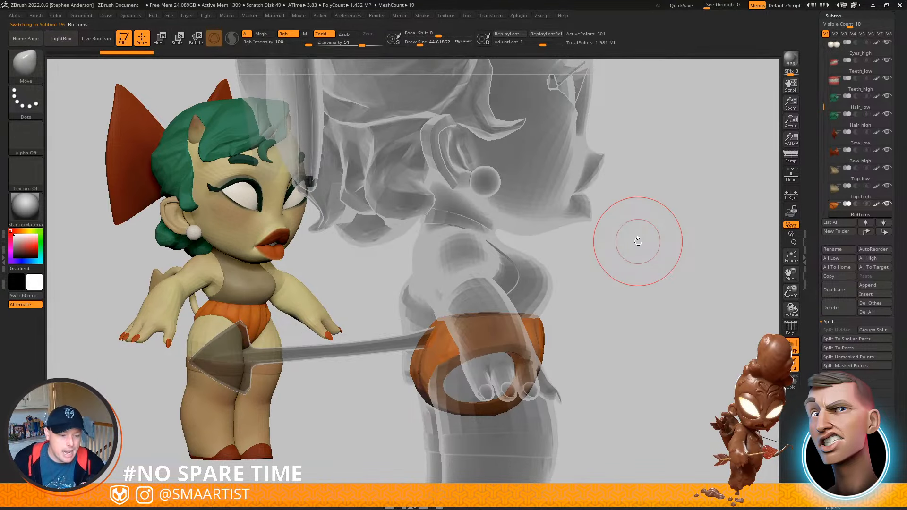
{"action": "left_click_drag", "start_coordinate": [658, 265], "coordinate": [634, 265]}
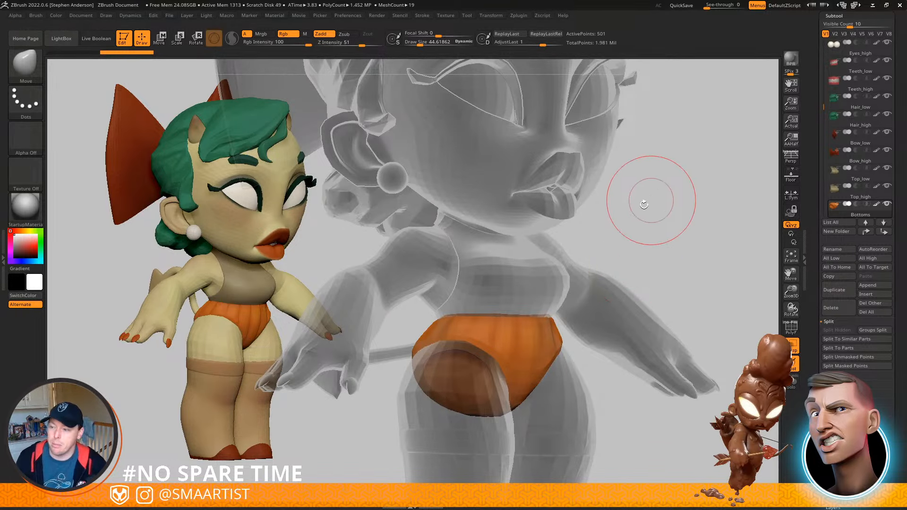
{"action": "mouse_move", "coordinate": [643, 208]}
{"action": "left_mouse_down"}
{"action": "mouse_move", "coordinate": [652, 223]}
{"action": "mouse_move", "coordinate": [641, 268]}
{"action": "left_mouse_up"}
{"action": "key", "text": "shift+f"}
{"action": "right_click_drag", "start_coordinate": [596, 356], "coordinate": [631, 349], "text": "ctrl"}
{"action": "key", "text": "shift+f"}
{"action": "left_click_drag", "start_coordinate": [646, 335], "coordinate": [662, 326], "text": "shift"}
{"action": "right_click_drag", "start_coordinate": [662, 326], "coordinate": [615, 269], "text": "ctrl"}
{"action": "left_click_drag", "start_coordinate": [614, 269], "coordinate": [654, 202]}
Rename the Bottoms subtool as Bottoms_low
{"action": "left_click", "coordinate": [835, 249]}
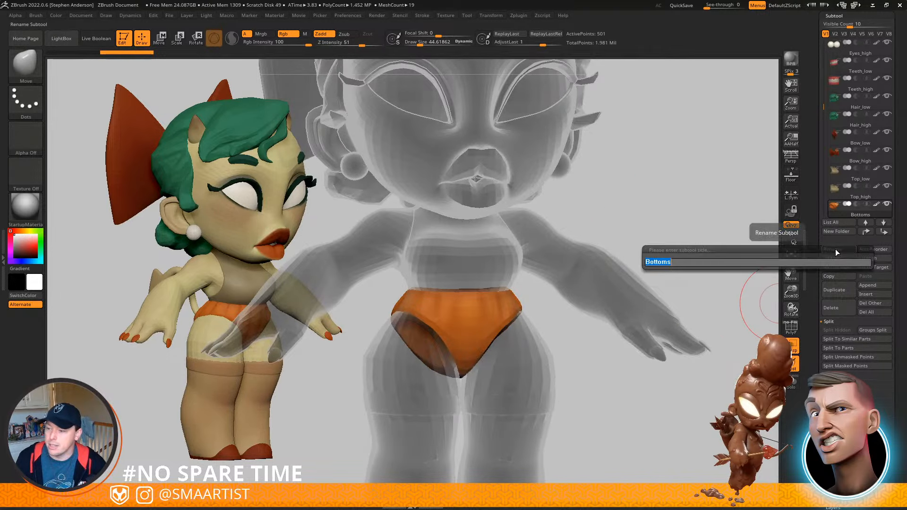
{"action": "key", "text": "End"}
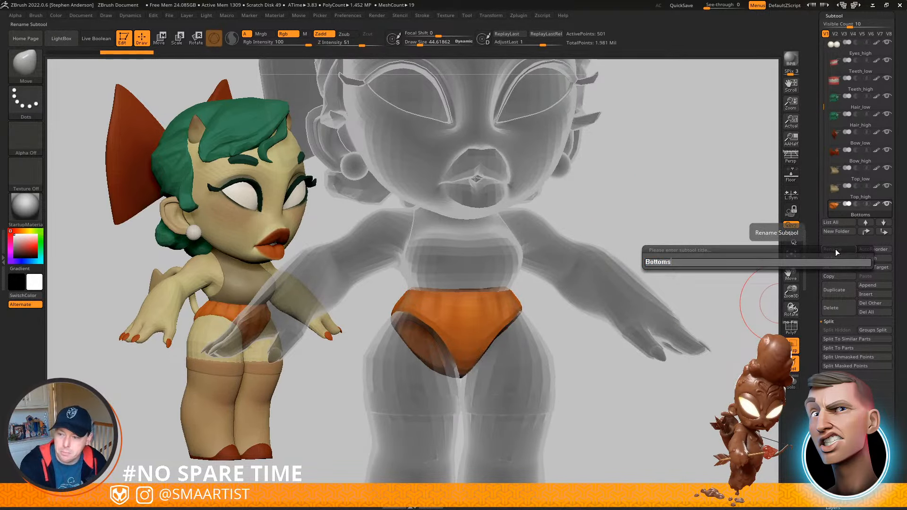
{"action": "type", "text": "_low"}
{"action": "key", "text": "Return"}
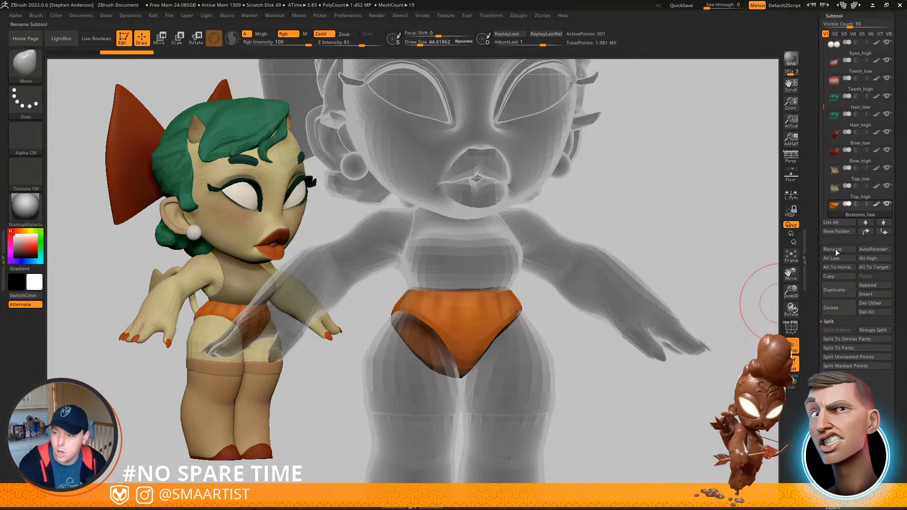
Duplicate the Bottoms_low subtool and divide the copy four times
{"action": "key", "text": "ctrl+shift+d"}
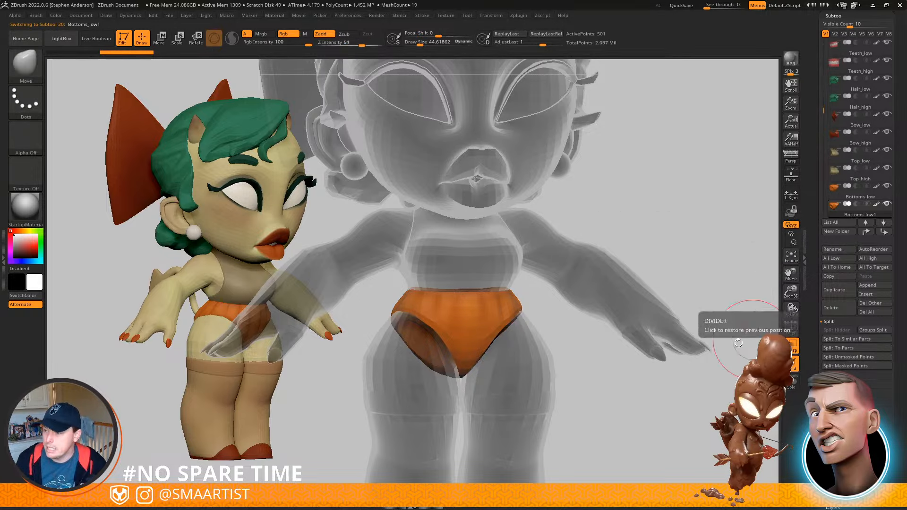
{"action": "key", "text": "ctrl+d"}
{"action": "key", "text": "ctrl+d"}
{"action": "key", "text": "ctrl+d"}
{"action": "key", "text": "ctrl+d"}
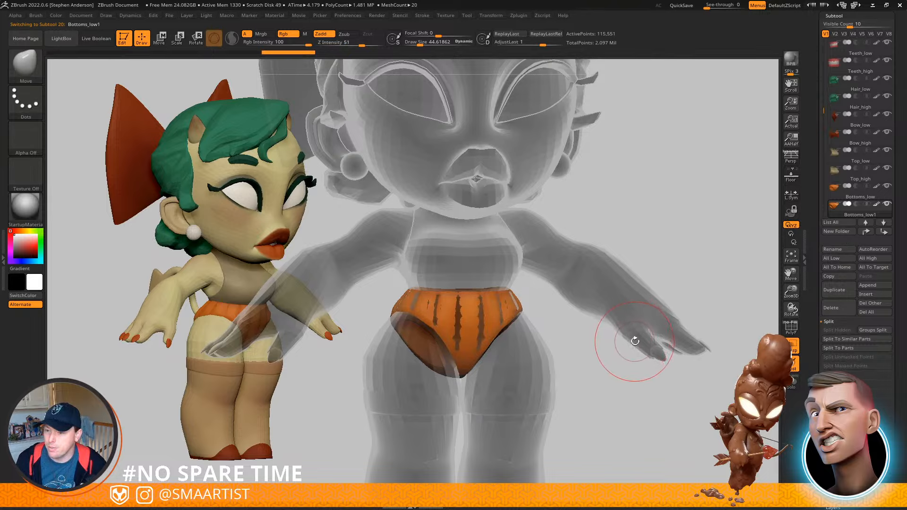
Rename the subdivided bottoms copy as Bottoms_high
{"action": "left_click", "coordinate": [849, 250]}
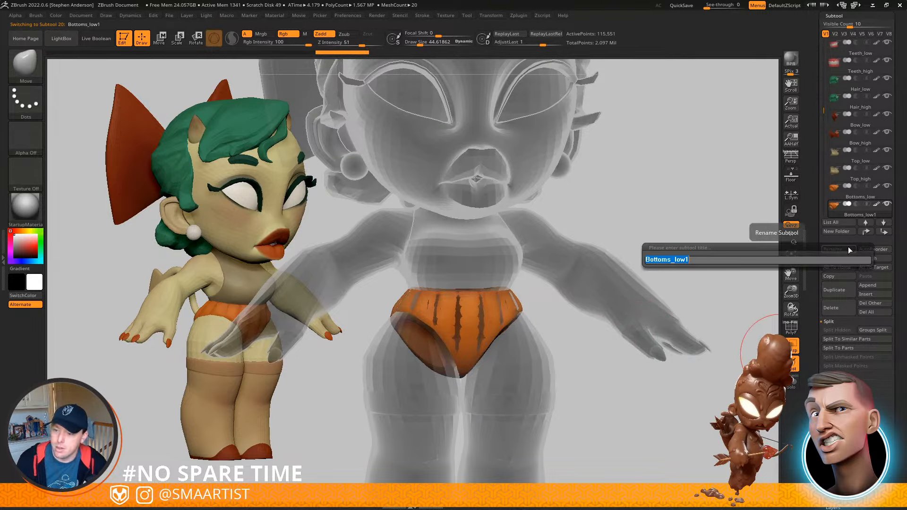
{"action": "type", "text": "Bottoms_lo"}
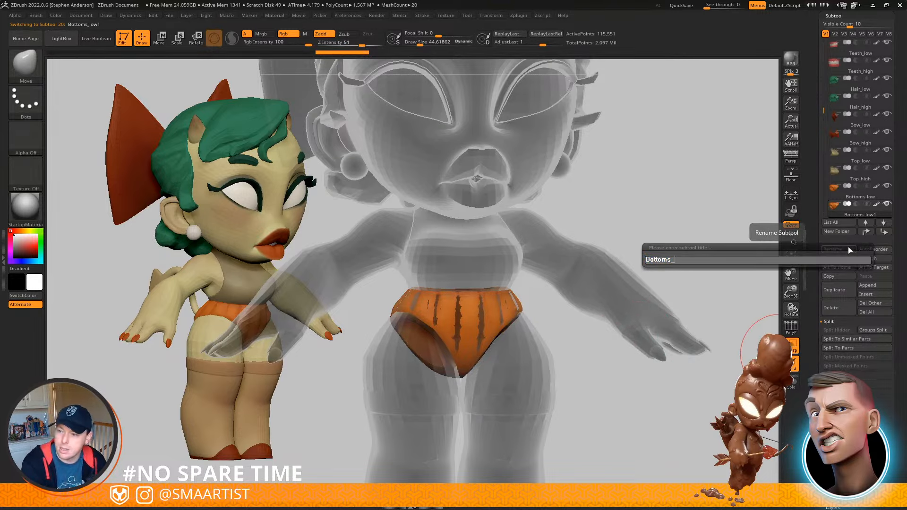
{"action": "key", "text": "Return"}
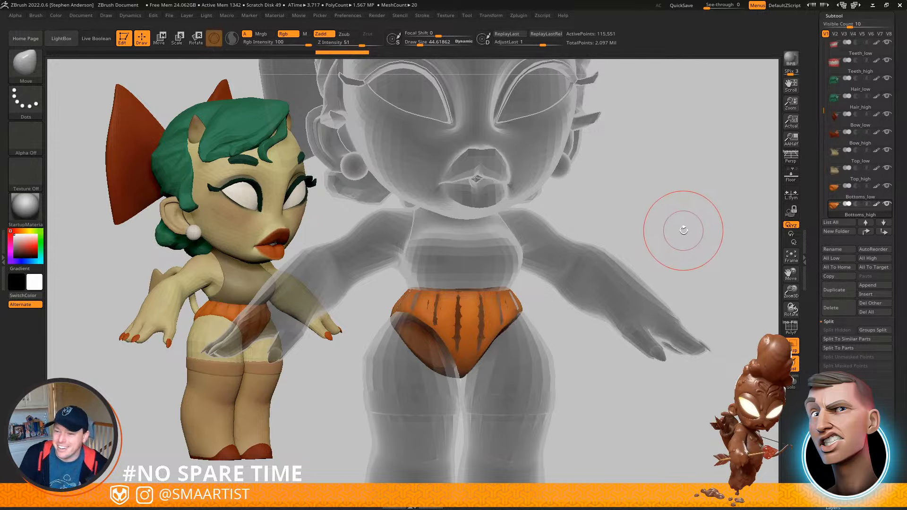
Isolate the Bottoms_high subtool and examine its pleated surface and leg openings from several angles
{"action": "key", "text": "ctrl+s"}
{"action": "right_click_drag", "start_coordinate": [498, 325], "coordinate": [555, 357], "text": "ctrl"}
{"action": "mouse_move", "coordinate": [555, 357]}
{"action": "left_mouse_down"}
{"action": "mouse_move", "coordinate": [533, 346]}
{"action": "mouse_move", "coordinate": [614, 326]}
{"action": "left_mouse_up"}
{"action": "key", "text": "shift+f"}
{"action": "key", "text": "shift+f"}
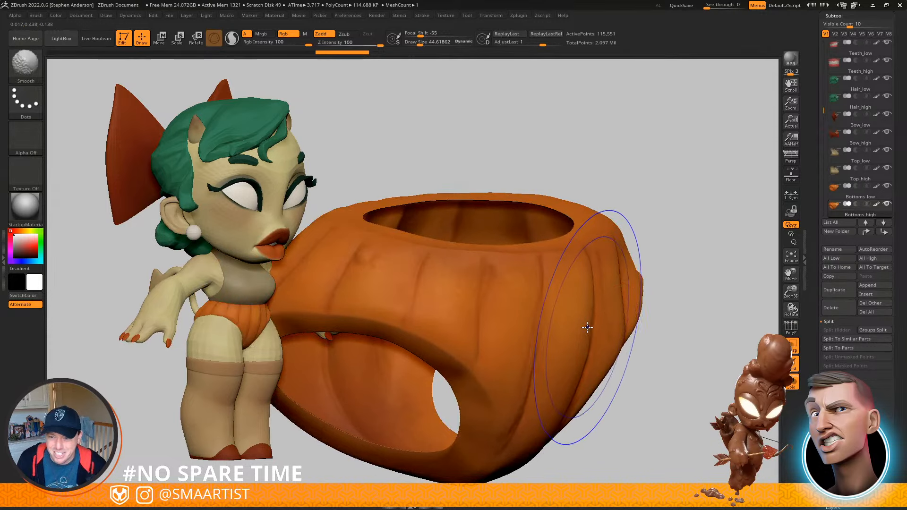
{"action": "right_click_drag", "start_coordinate": [596, 346], "coordinate": [594, 318], "text": "ctrl"}
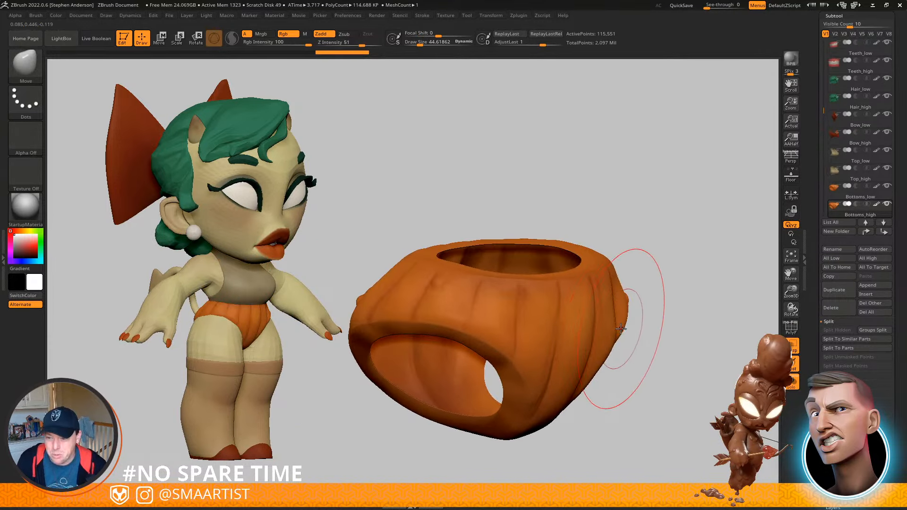
{"action": "mouse_move", "coordinate": [557, 344]}
{"action": "right_mouse_down"}
{"action": "mouse_move", "coordinate": [593, 354]}
{"action": "mouse_move", "coordinate": [617, 293]}
{"action": "mouse_move", "coordinate": [607, 350]}
{"action": "mouse_move", "coordinate": [652, 348]}
{"action": "mouse_move", "coordinate": [628, 314]}
{"action": "mouse_move", "coordinate": [619, 270]}
{"action": "right_mouse_up"}
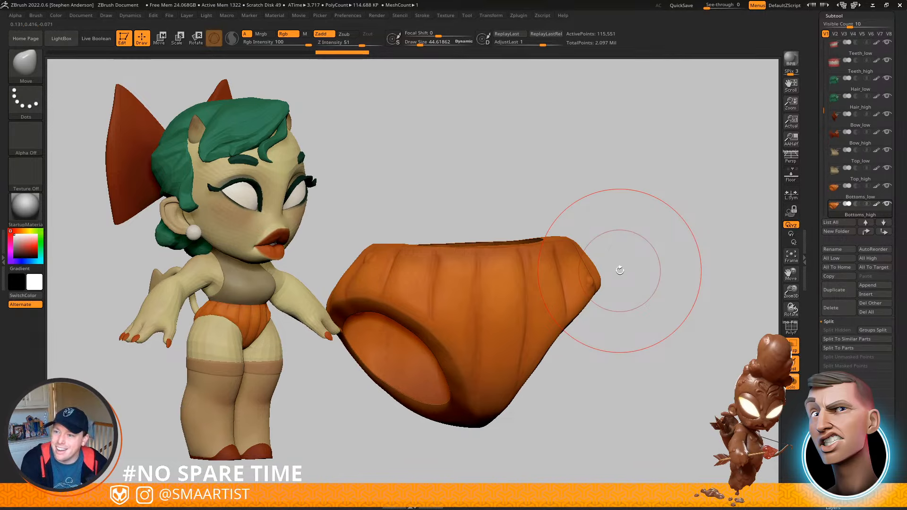
Select the Stockings subtool, apply its dynamic subdivision and divide the mesh once more
{"action": "key", "text": "Down"}
{"action": "mouse_move", "coordinate": [573, 291]}
{"action": "right_mouse_down", "text": "ctrl"}
{"action": "mouse_move", "coordinate": [605, 278]}
{"action": "mouse_move", "coordinate": [605, 182]}
{"action": "right_mouse_up", "text": "ctrl"}
{"action": "mouse_move", "coordinate": [599, 268]}
{"action": "right_mouse_down", "text": "ctrl"}
{"action": "mouse_move", "coordinate": [645, 281]}
{"action": "mouse_move", "coordinate": [667, 273]}
{"action": "right_mouse_up", "text": "ctrl"}
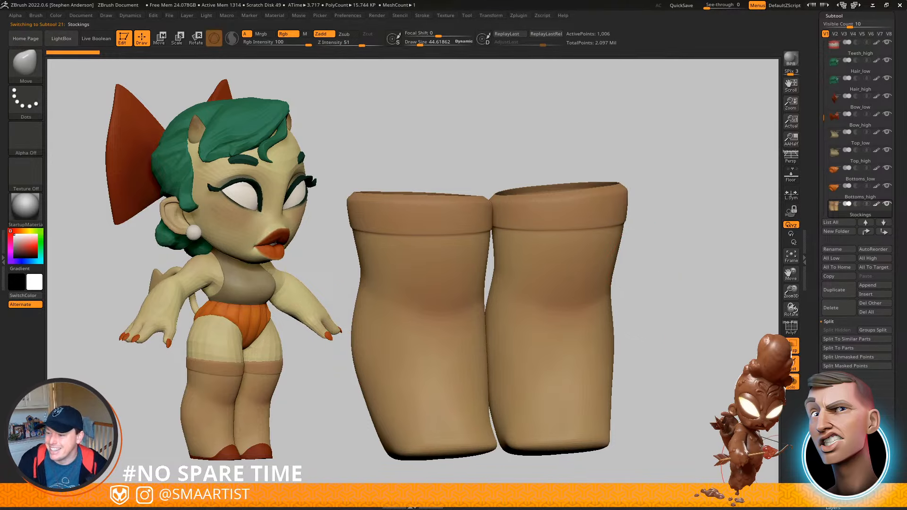
{"action": "scroll", "coordinate": [856, 307], "scroll_direction": "down", "scroll_amount": 3}
{"action": "scroll", "coordinate": [856, 307], "scroll_direction": "down", "scroll_amount": 10}
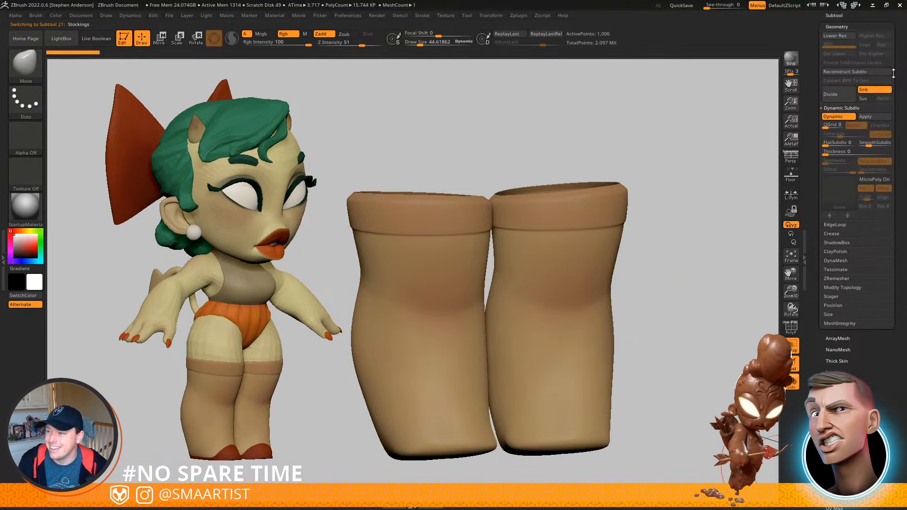
{"action": "left_click", "coordinate": [876, 117]}
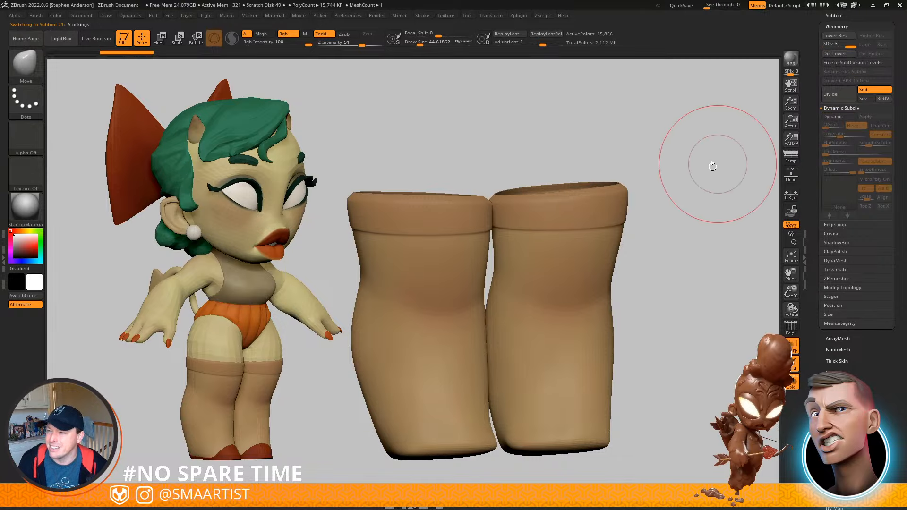
{"action": "mouse_move", "coordinate": [601, 213]}
{"action": "right_mouse_down", "text": "ctrl"}
{"action": "mouse_move", "coordinate": [608, 251]}
{"action": "mouse_move", "coordinate": [632, 236]}
{"action": "right_mouse_up", "text": "ctrl"}
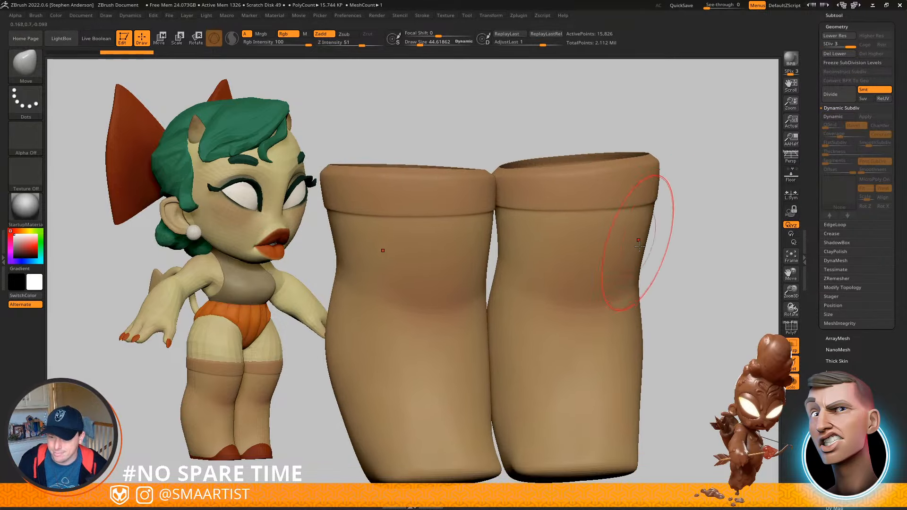
{"action": "key", "text": "ctrl+d"}
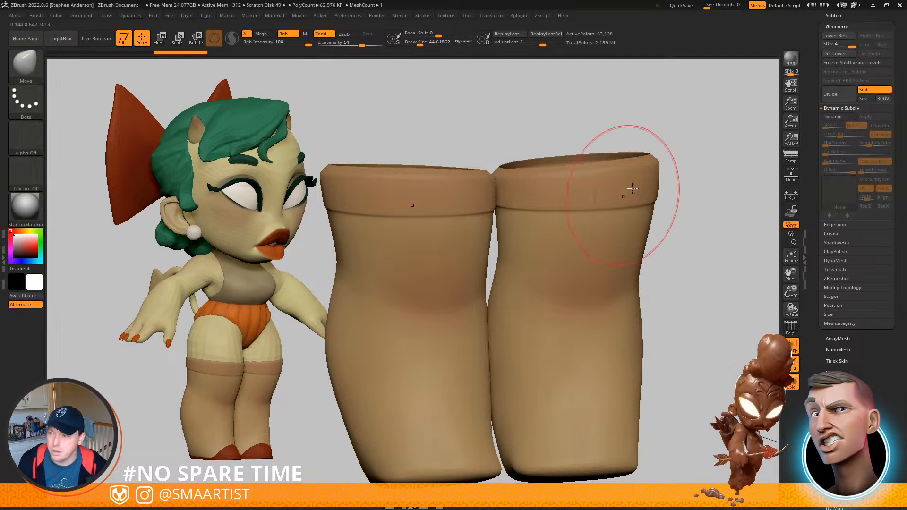
{"action": "mouse_move", "coordinate": [668, 138]}
{"action": "right_mouse_down", "text": "alt"}
{"action": "mouse_move", "coordinate": [678, 163]}
{"action": "mouse_move", "coordinate": [651, 134]}
{"action": "right_mouse_up", "text": "alt"}
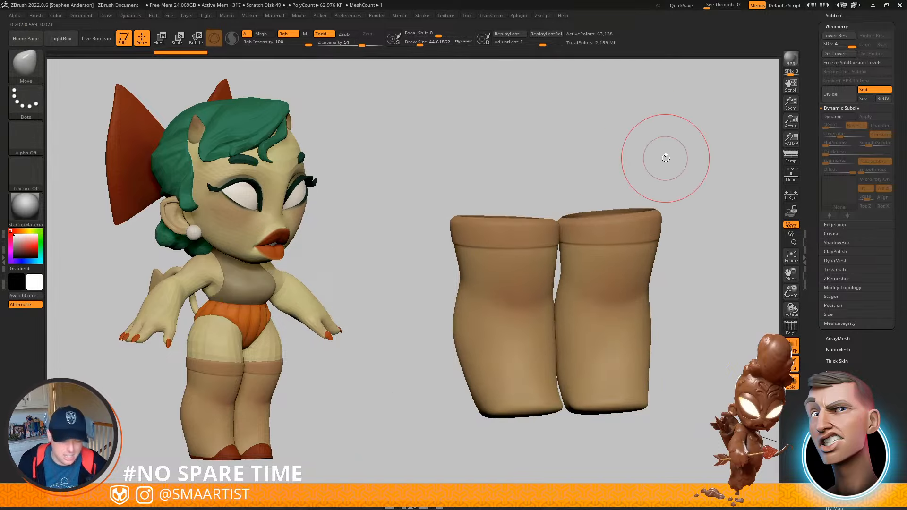
Rename the Stockings subtool as Stockings_low
{"action": "left_click", "coordinate": [841, 15]}
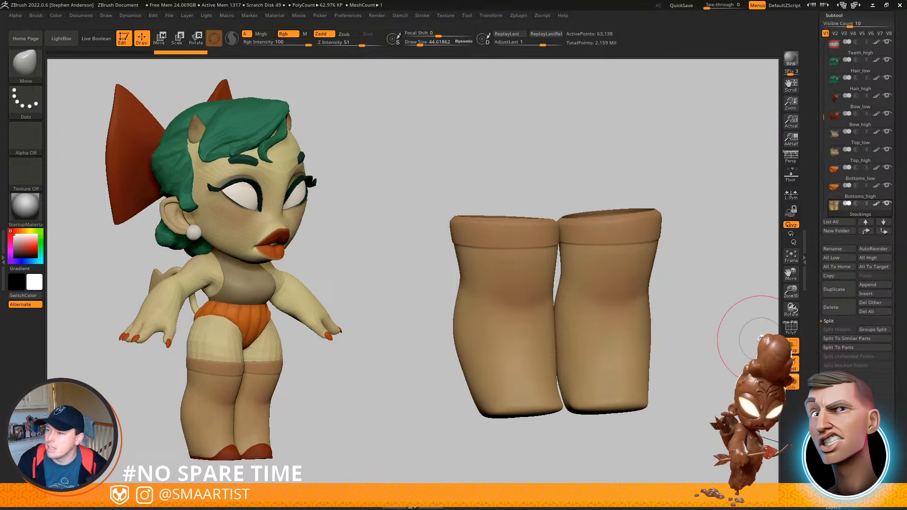
{"action": "left_click", "coordinate": [837, 249]}
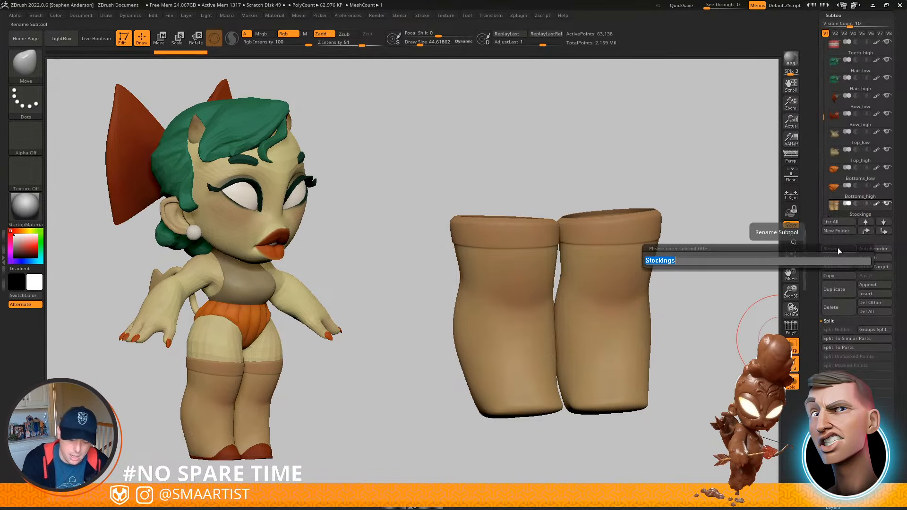
{"action": "key", "text": "End"}
{"action": "type", "text": "_l"}
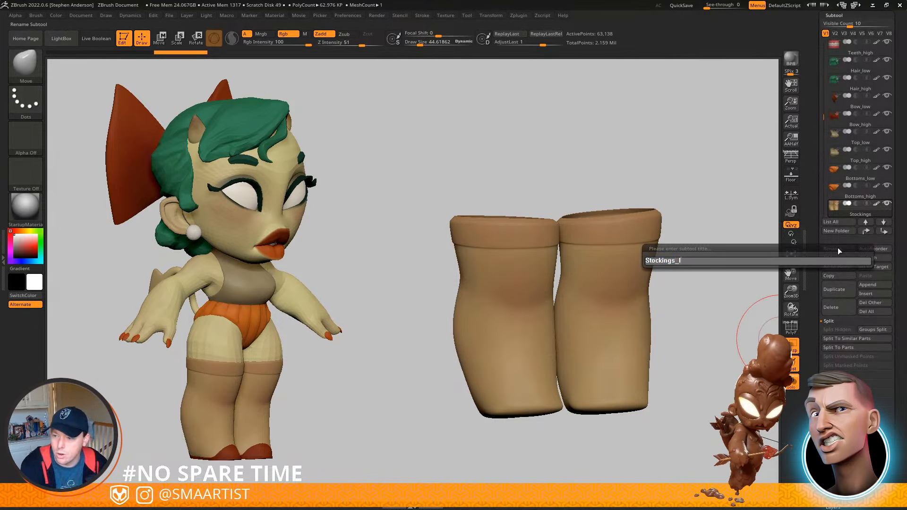
{"action": "key", "text": "Return"}
Duplicate the Stockings_low subtool and rename the copy as Stockings_high
{"action": "key", "text": "ctrl+shift+d"}
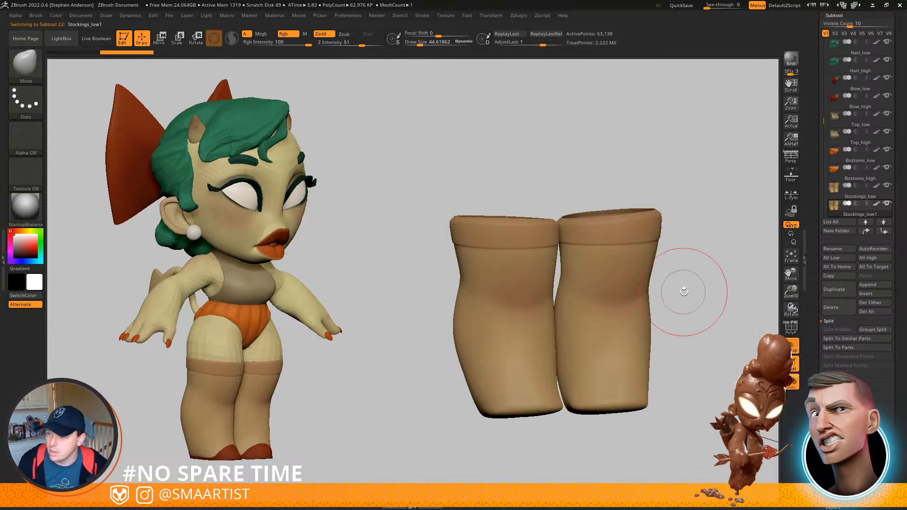
{"action": "left_click", "coordinate": [836, 252]}
{"action": "left_click", "coordinate": [684, 265]}
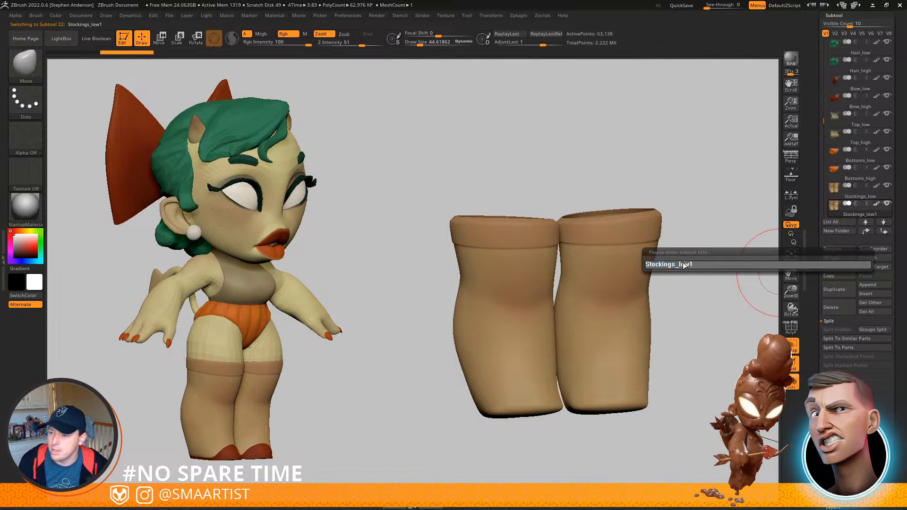
{"action": "key", "text": "BackSpace"}
{"action": "key", "text": "BackSpace"}
{"action": "key", "text": "BackSpace"}
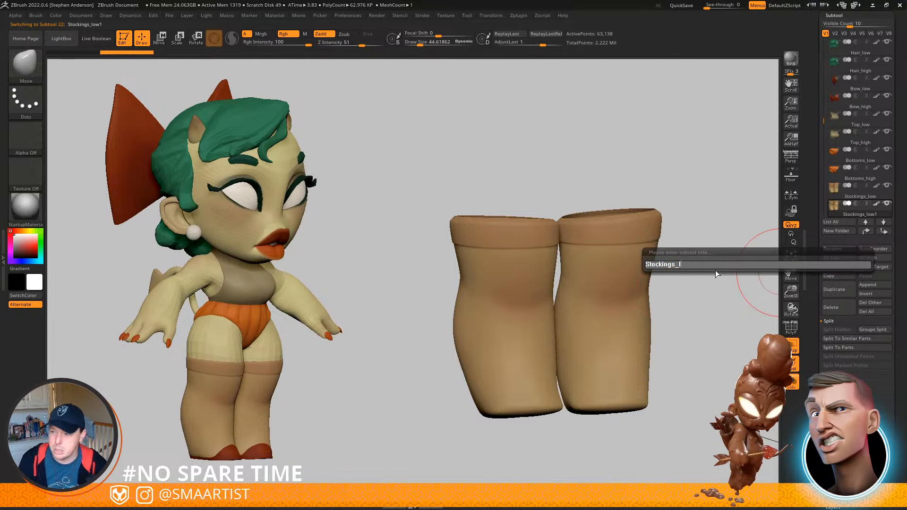
{"action": "type", "text": "igh"}
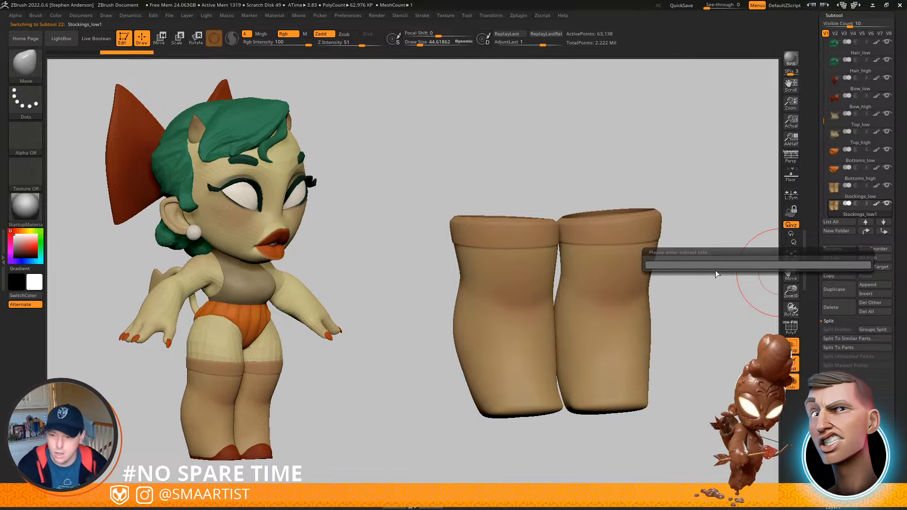
{"action": "key", "text": "Return"}
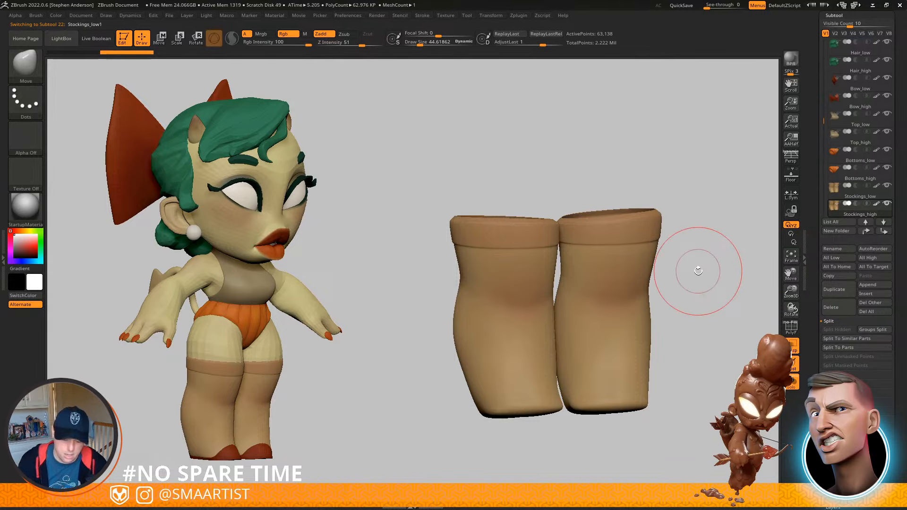
Select the Stockings_low subtool and switch it down to its lowest subdivision level
{"action": "key", "text": "Up"}
{"action": "key", "text": "shift+d"}
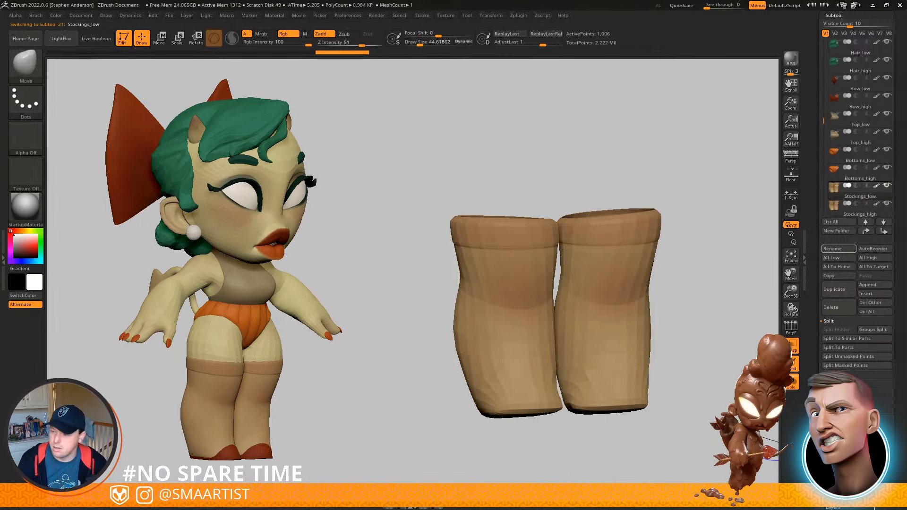
Delete the higher subdivision levels of the Stockings_low subtool
{"action": "left_click", "coordinate": [837, 462]}
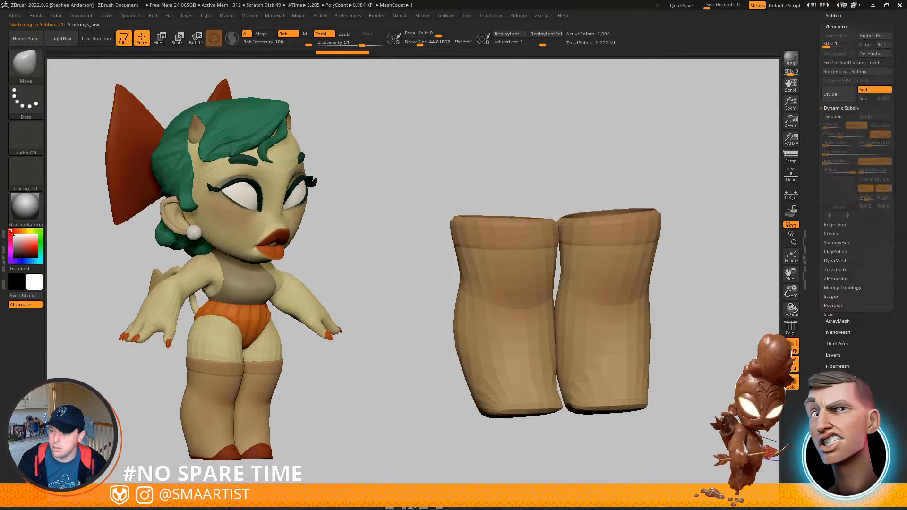
{"action": "left_click", "coordinate": [878, 53]}
Select the Shoes subtool, check its topology with the polyframe, and apply its dynamic subdivision
{"action": "key", "text": "alt+Down"}
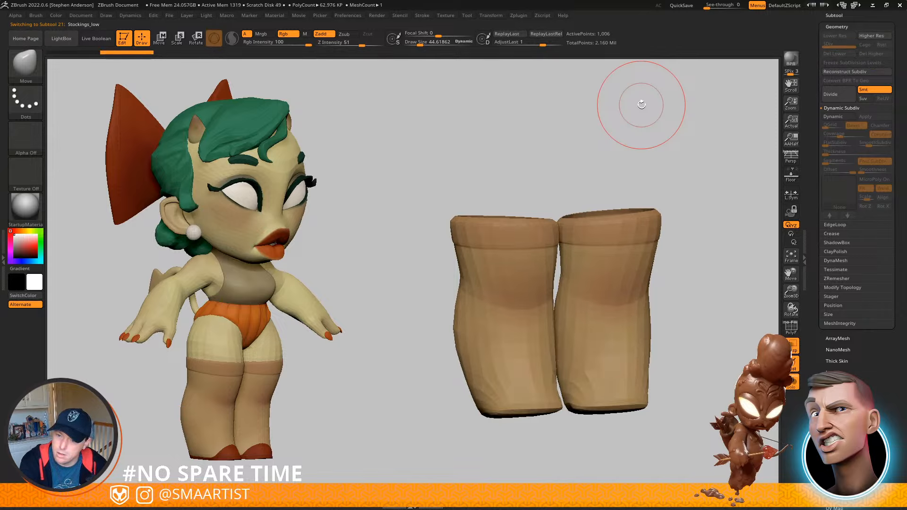
{"action": "key", "text": "alt+Down"}
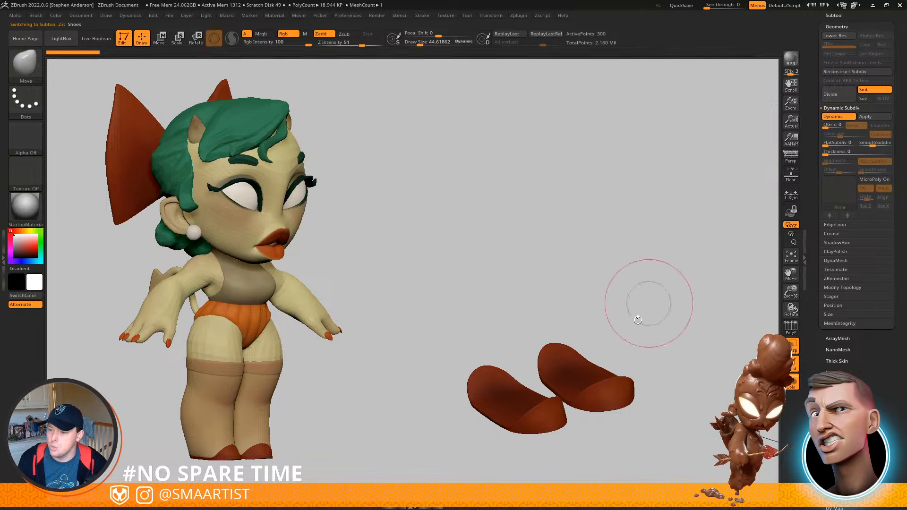
{"action": "right_click_drag", "start_coordinate": [558, 391], "coordinate": [623, 448], "text": "ctrl"}
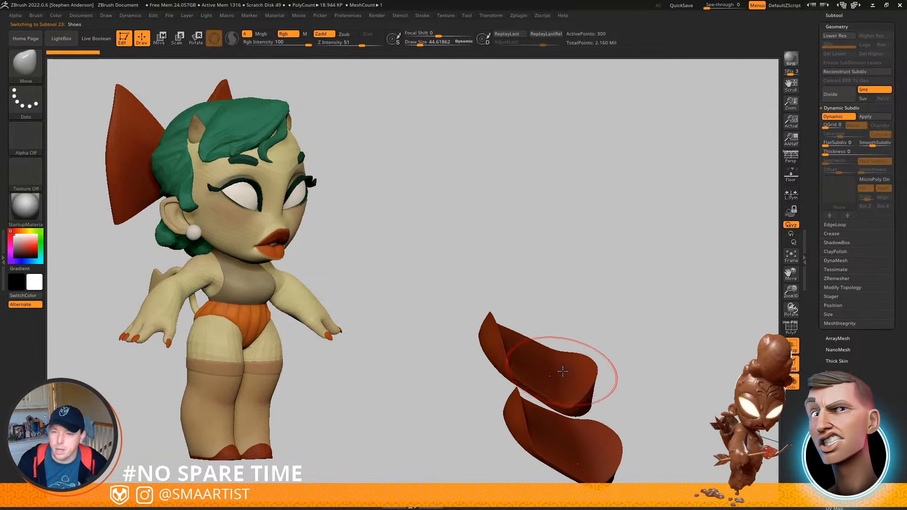
{"action": "key", "text": "shift+f"}
{"action": "mouse_move", "coordinate": [603, 334]}
{"action": "right_mouse_down"}
{"action": "mouse_move", "coordinate": [596, 341]}
{"action": "mouse_move", "coordinate": [589, 328]}
{"action": "right_mouse_up"}
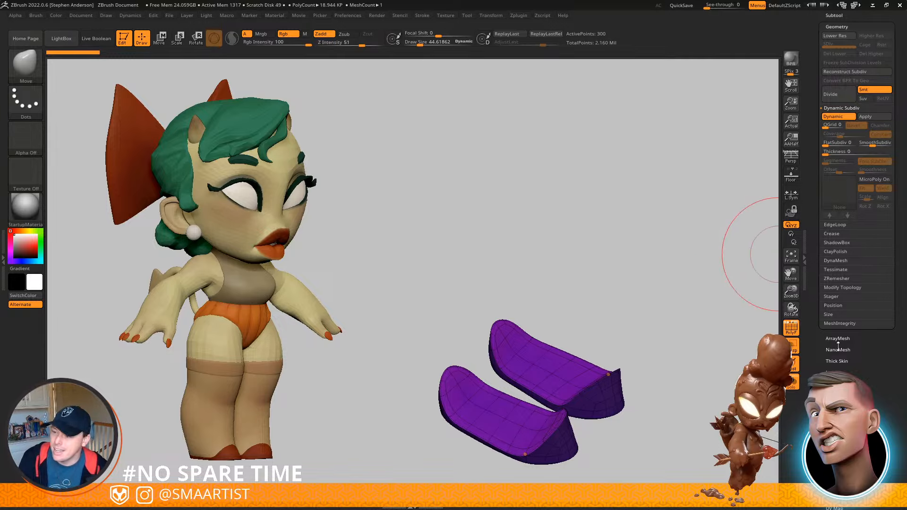
{"action": "left_click_drag", "start_coordinate": [875, 348], "coordinate": [882, 392]}
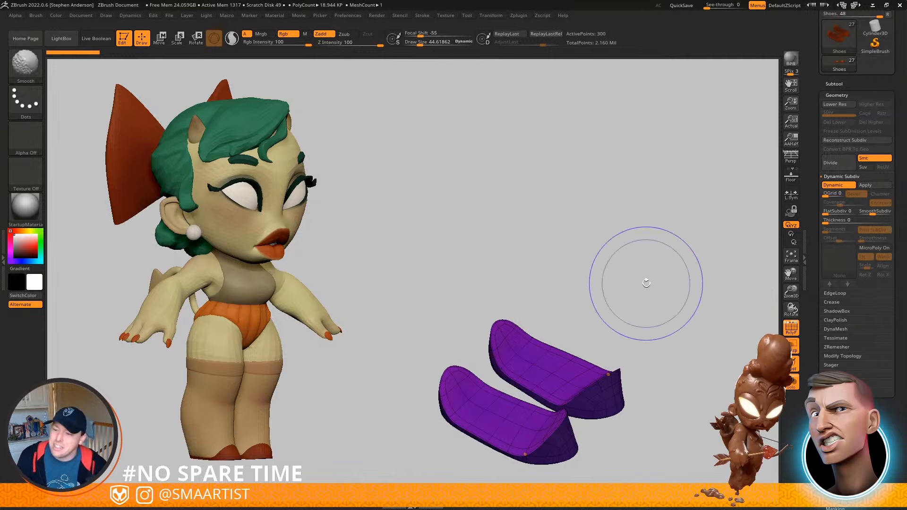
{"action": "key", "text": "shift+f"}
{"action": "key", "text": "shift+f"}
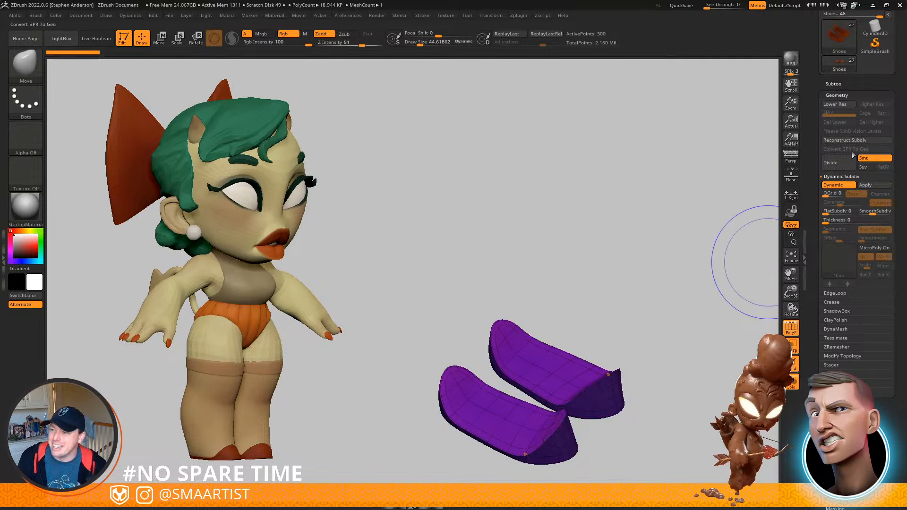
{"action": "left_click", "coordinate": [866, 186]}
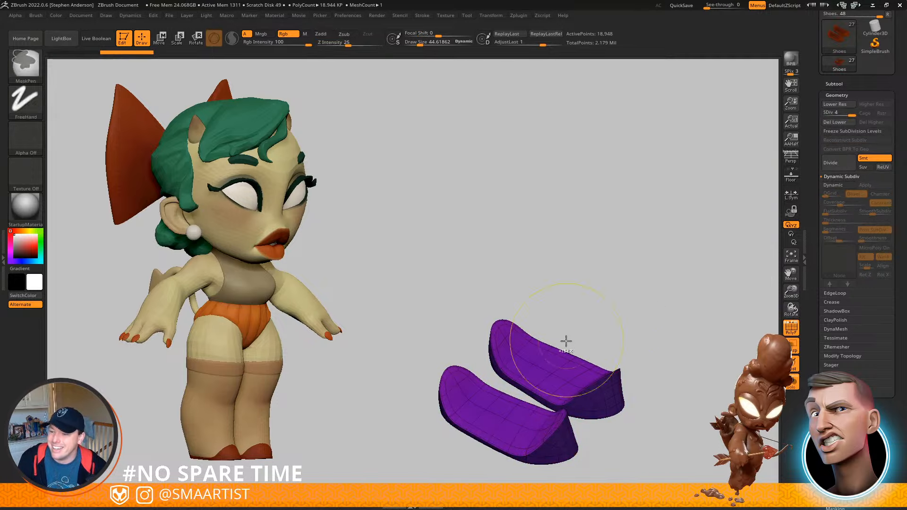
{"action": "mouse_move", "coordinate": [633, 345]}
{"action": "left_mouse_down", "text": "alt"}
{"action": "mouse_move", "coordinate": [621, 268]}
{"action": "mouse_move", "coordinate": [577, 176]}
{"action": "mouse_move", "coordinate": [625, 320]}
{"action": "mouse_move", "coordinate": [640, 324]}
{"action": "left_mouse_up", "text": "alt"}
{"action": "key", "text": "shift+f"}
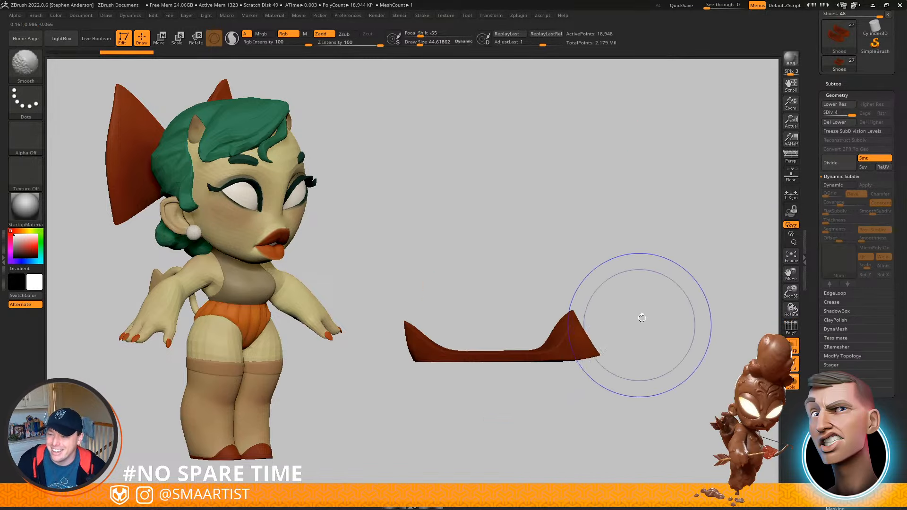
{"action": "mouse_move", "coordinate": [656, 267]}
{"action": "left_mouse_down"}
{"action": "mouse_move", "coordinate": [613, 281]}
{"action": "mouse_move", "coordinate": [668, 253]}
{"action": "left_mouse_up"}
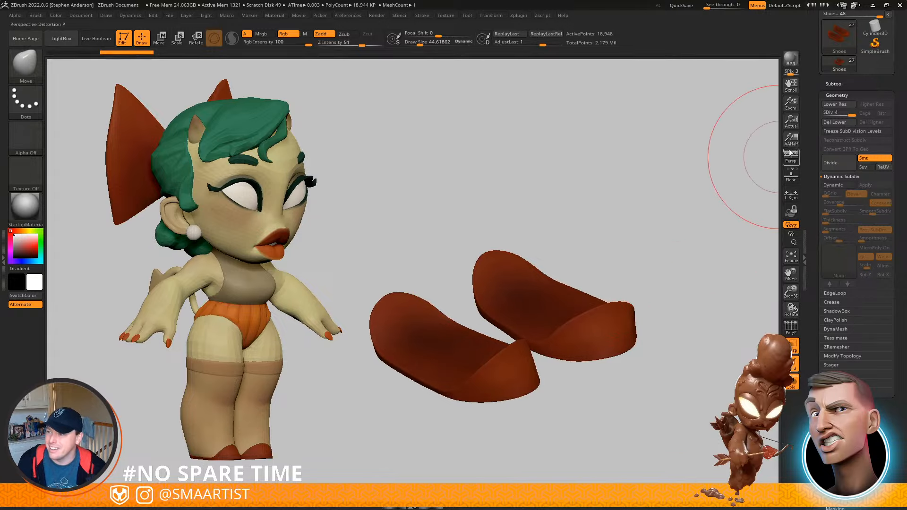
Rename the Shoes subtool as Shoes_low
{"action": "left_click", "coordinate": [842, 83]}
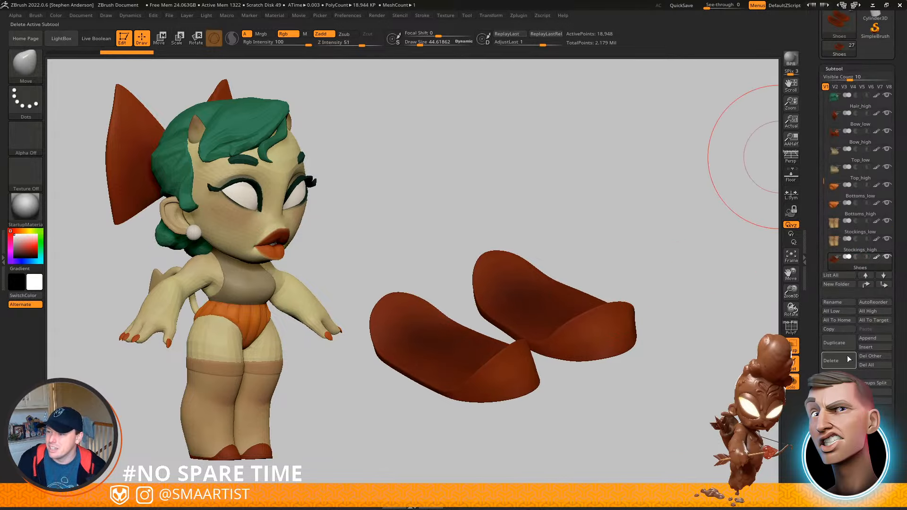
{"action": "left_click", "coordinate": [841, 305]}
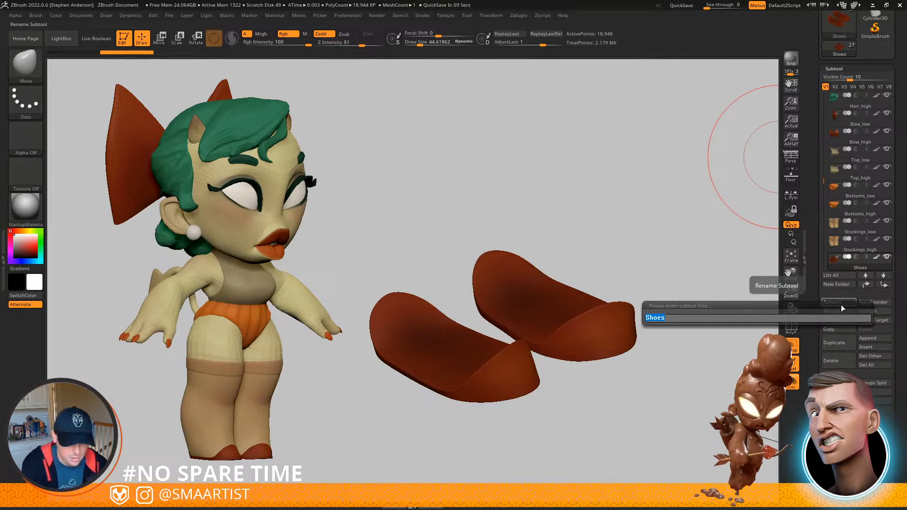
{"action": "key", "text": "Right"}
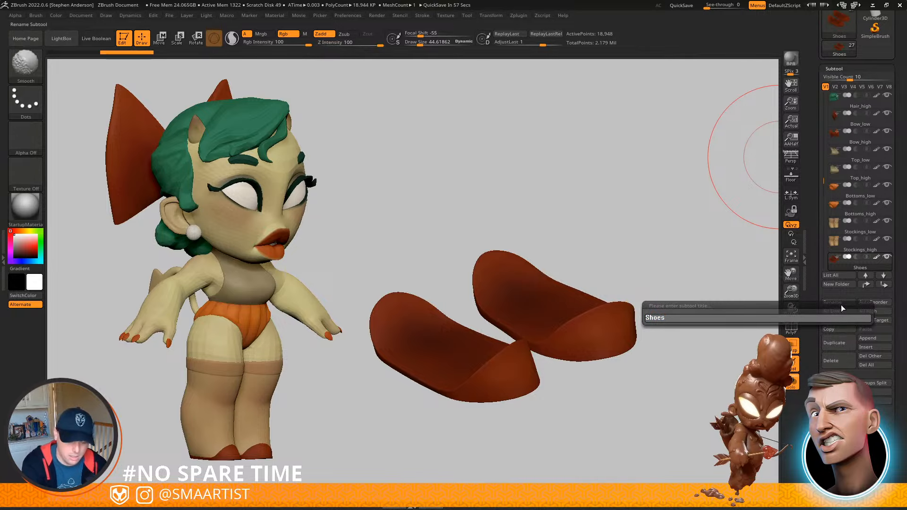
{"action": "type", "text": "_"}
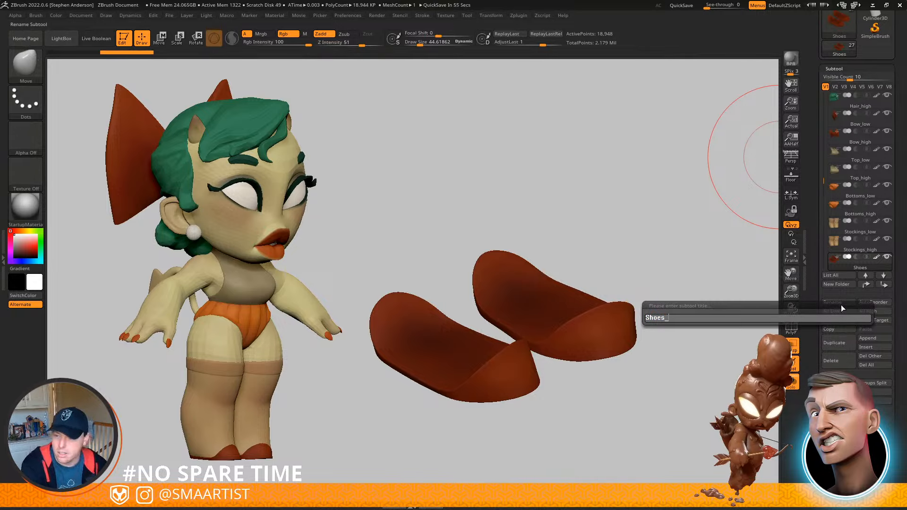
{"action": "type", "text": "low"}
{"action": "key", "text": "Return"}
Duplicate the Shoes_low subtool and rename the copy as Shoes_high
{"action": "key", "text": "ctrl+shift"}
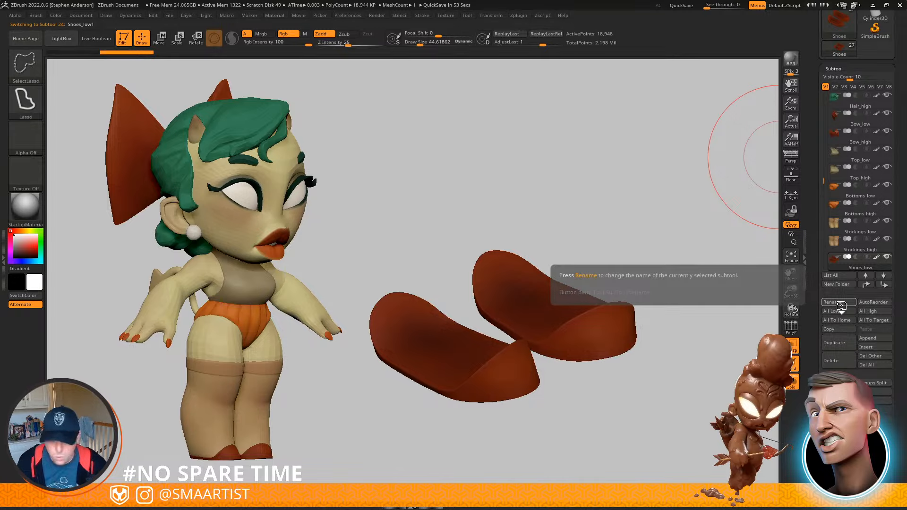
{"action": "left_click", "coordinate": [835, 302]}
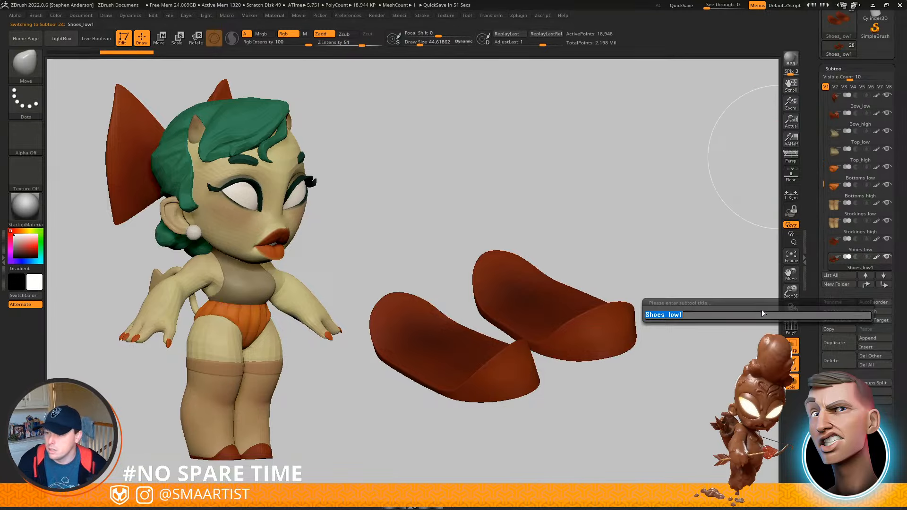
{"action": "key", "text": "Right"}
{"action": "key", "text": "BackSpace"}
{"action": "key", "text": "BackSpace"}
{"action": "key", "text": "BackSpace"}
{"action": "key", "text": "BackSpace"}
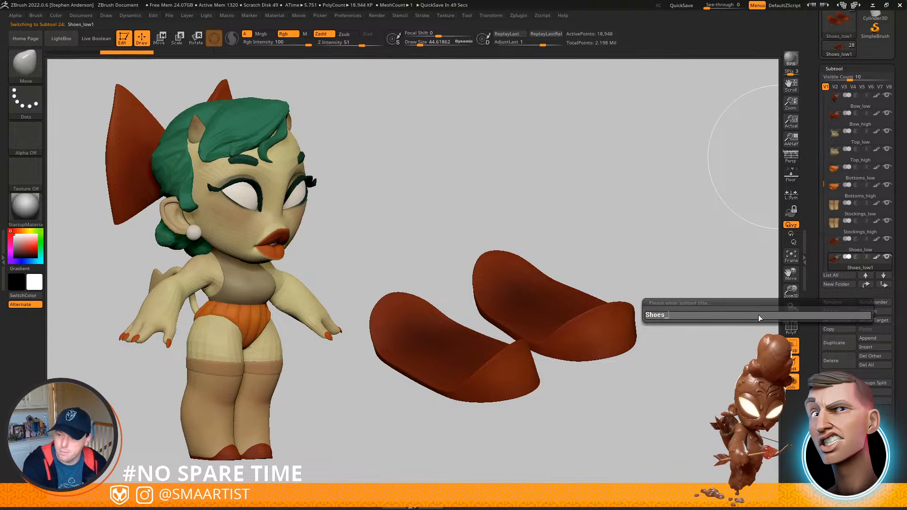
{"action": "type", "text": "high"}
{"action": "key", "text": "Return"}
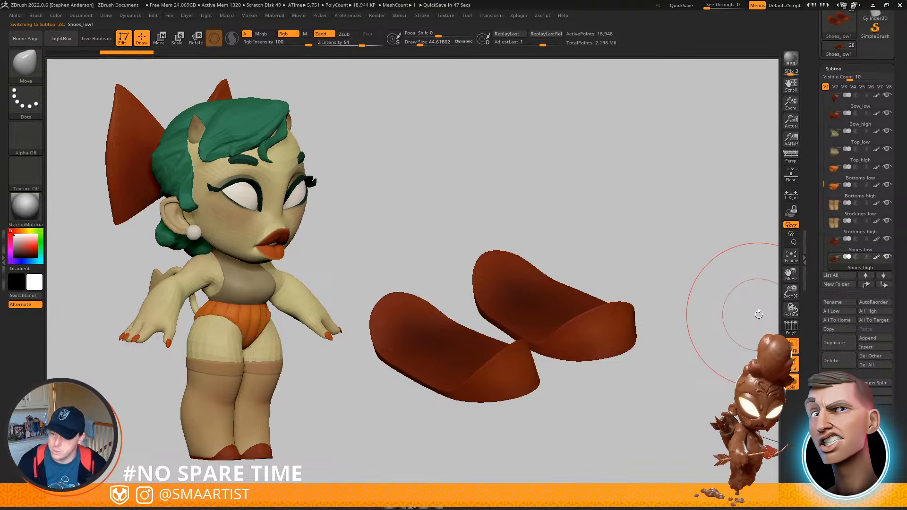
Select the Shoes_low subtool, switch it to its lowest subdivision level and delete the higher levels
{"action": "key", "text": "Up"}
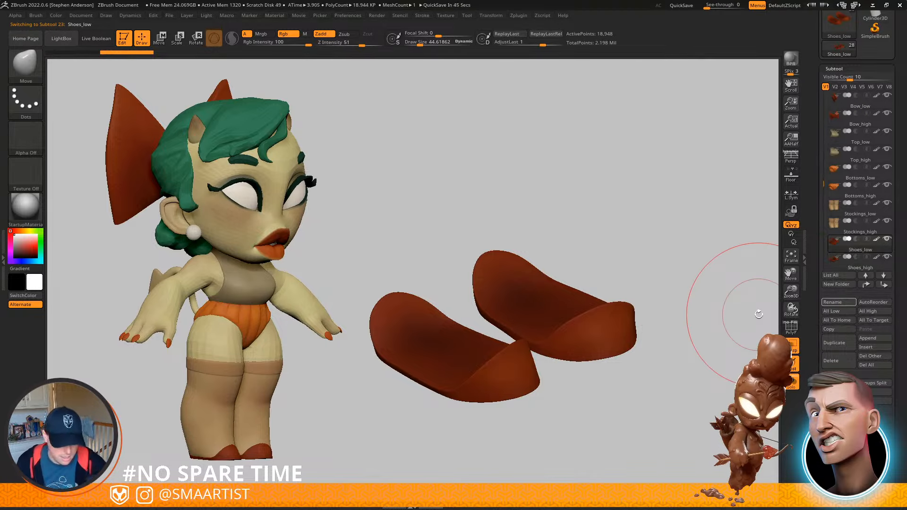
{"action": "key", "text": "shift"}
{"action": "key", "text": "shift+d"}
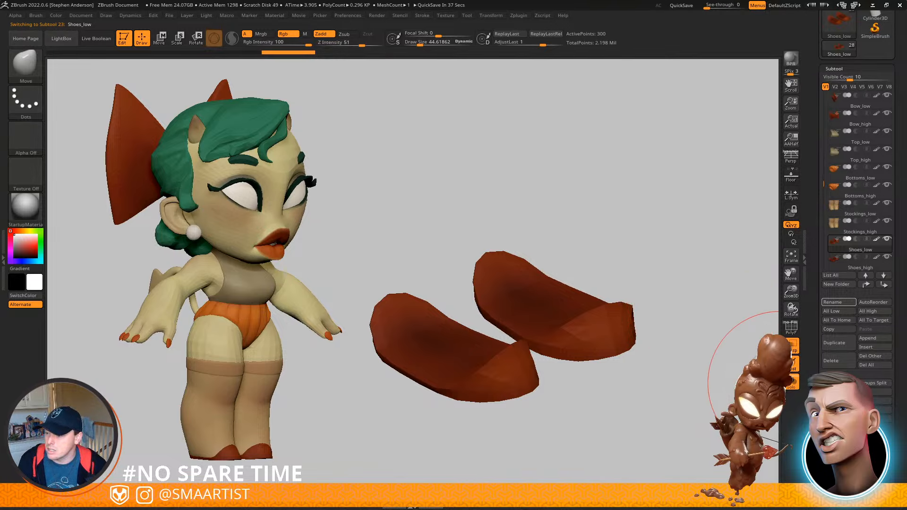
{"action": "left_click_drag", "start_coordinate": [839, 456], "coordinate": [839, 417]}
{"action": "left_click", "coordinate": [838, 470]}
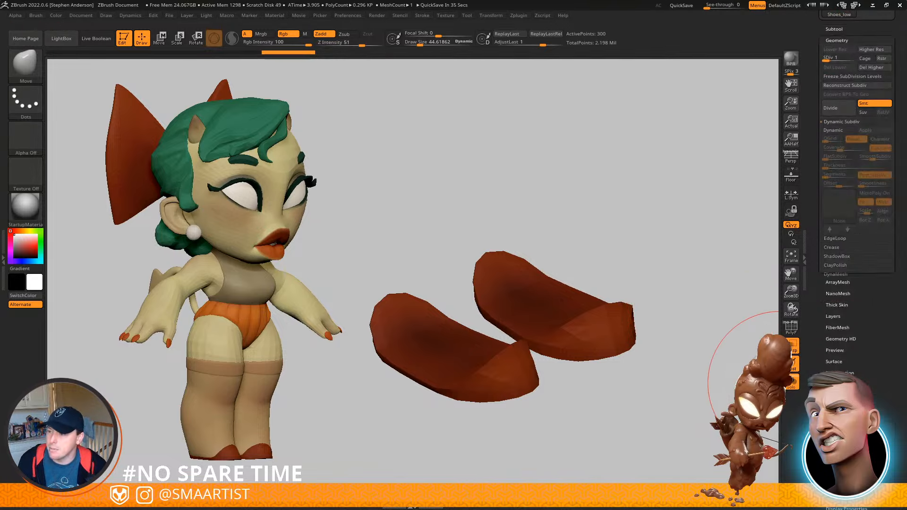
{"action": "left_click", "coordinate": [866, 67]}
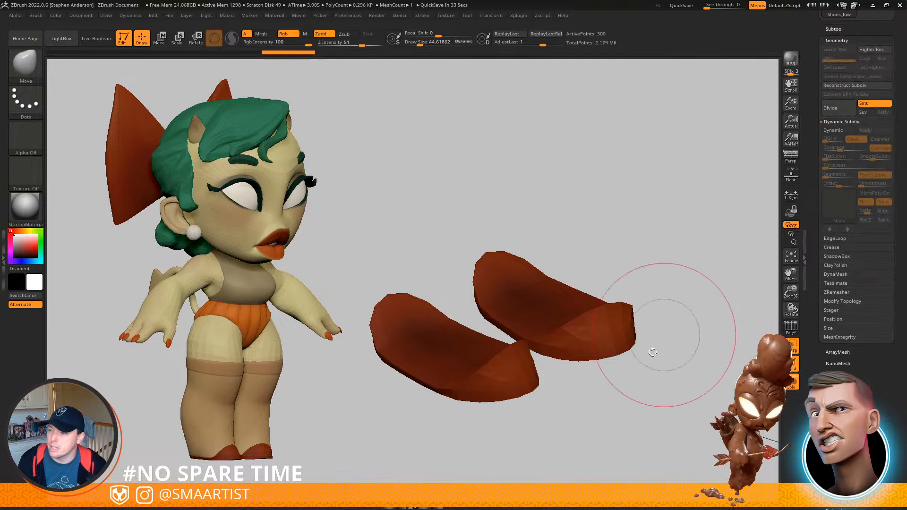
Select the Eyebrows subtool and set its dynamic smooth subdivision to 3 and its crease level to 2
{"action": "left_click_drag", "start_coordinate": [847, 334], "coordinate": [849, 464]}
{"action": "left_click", "coordinate": [841, 160]}
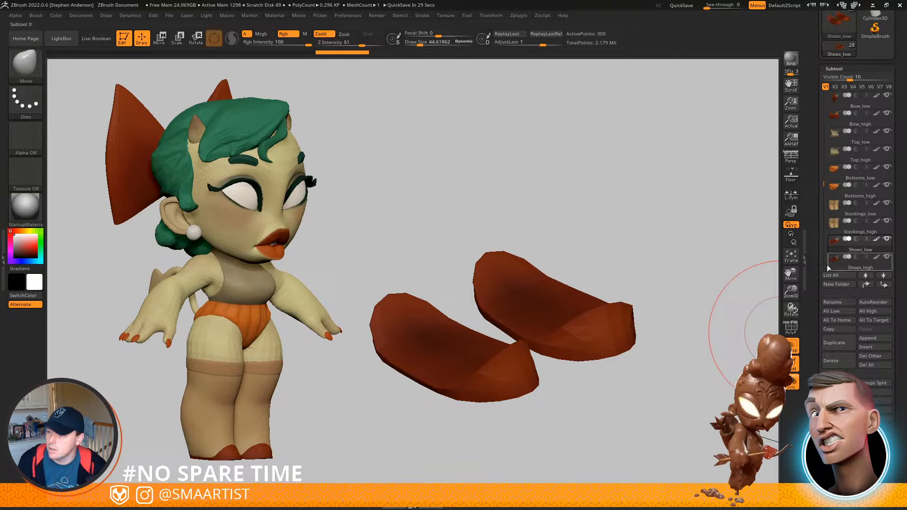
{"action": "left_click_drag", "start_coordinate": [825, 180], "coordinate": [818, 212]}
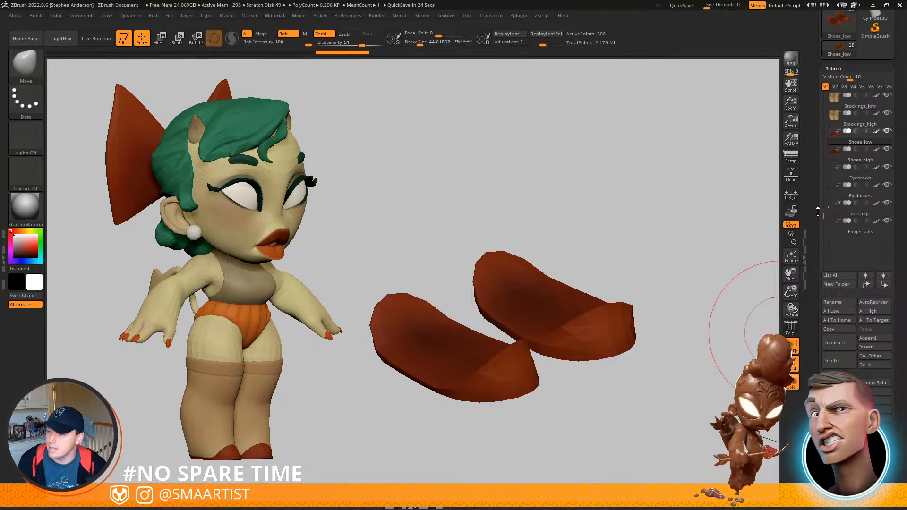
{"action": "left_click", "coordinate": [863, 178]}
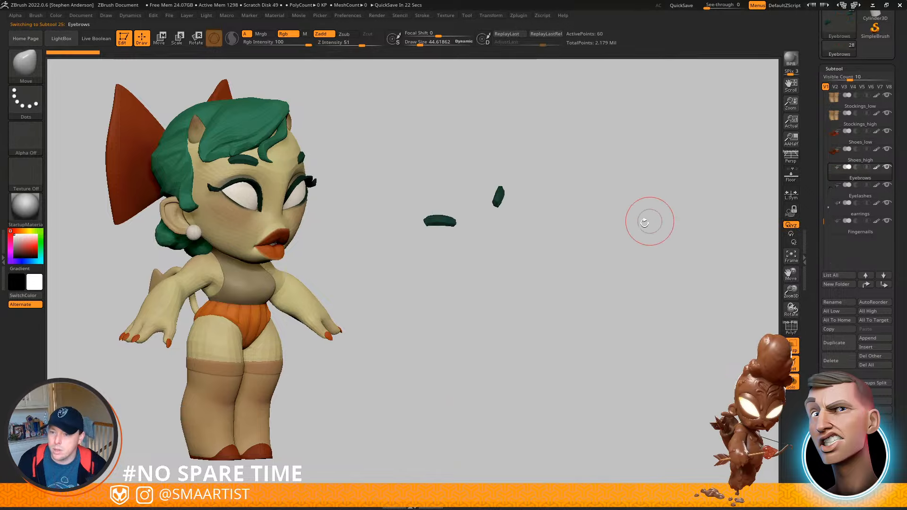
{"action": "right_click_drag", "start_coordinate": [486, 162], "coordinate": [607, 299], "text": "ctrl"}
{"action": "right_click_drag", "start_coordinate": [608, 299], "coordinate": [538, 172], "text": "ctrl"}
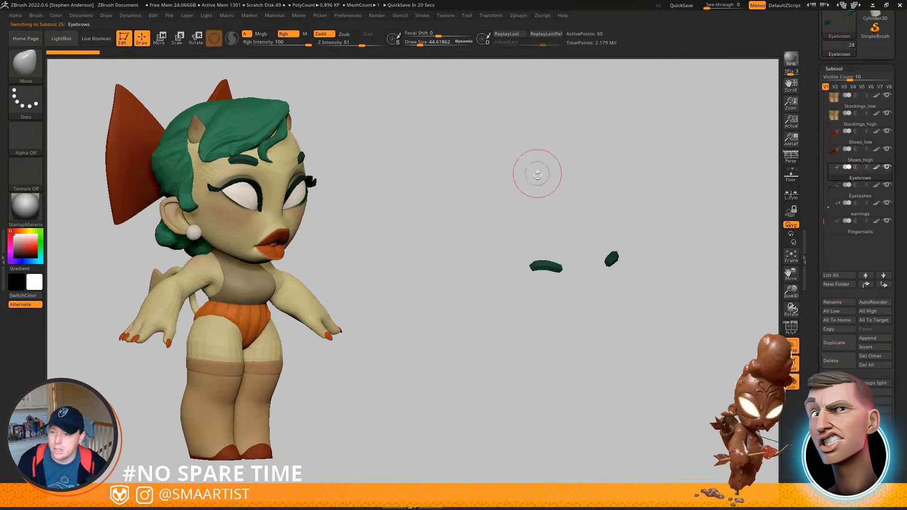
{"action": "right_click_drag", "start_coordinate": [555, 269], "coordinate": [647, 398], "text": "ctrl"}
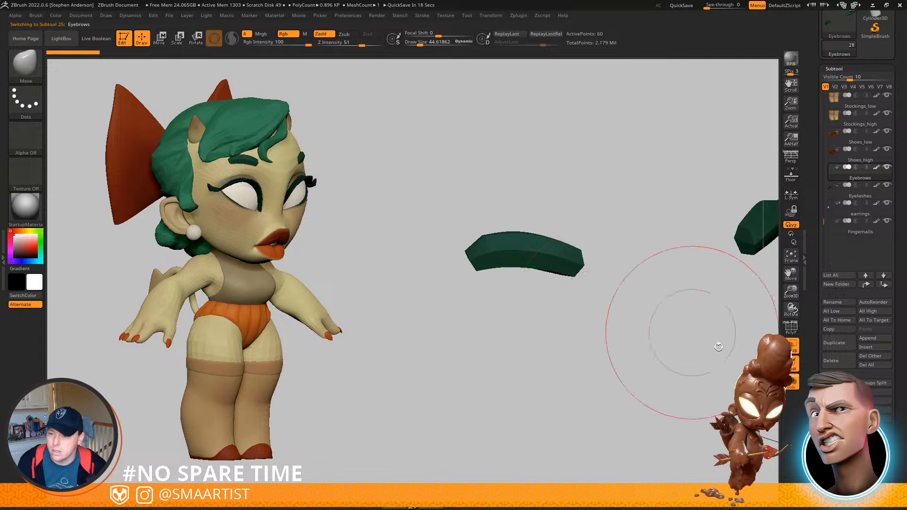
{"action": "scroll", "coordinate": [902, 442], "scroll_direction": "down", "scroll_amount": 2}
{"action": "left_click_drag", "start_coordinate": [902, 443], "coordinate": [902, 424]}
{"action": "left_click", "coordinate": [845, 427]}
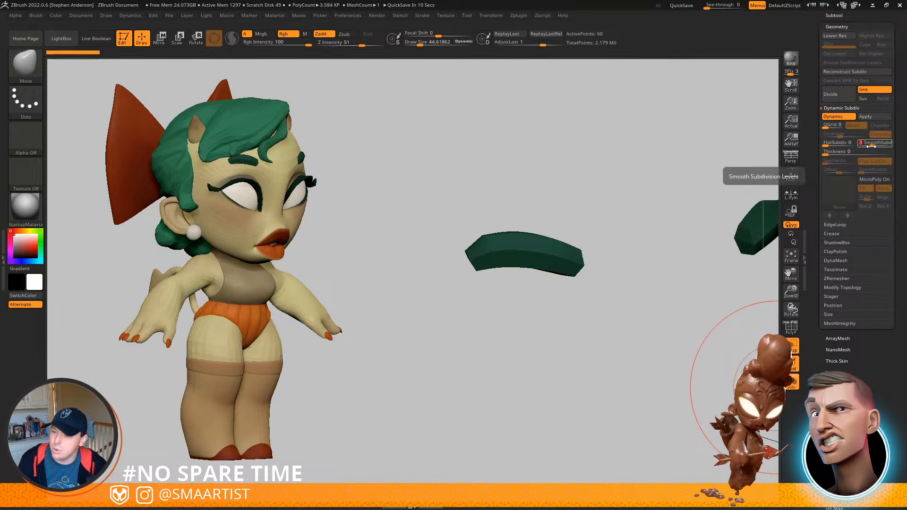
{"action": "left_click", "coordinate": [833, 233]}
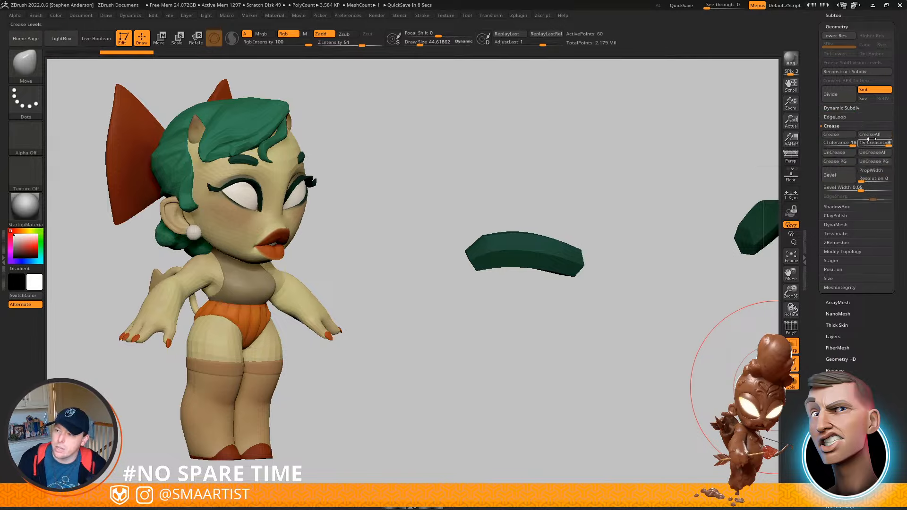
{"action": "left_click_drag", "start_coordinate": [872, 139], "coordinate": [865, 148]}
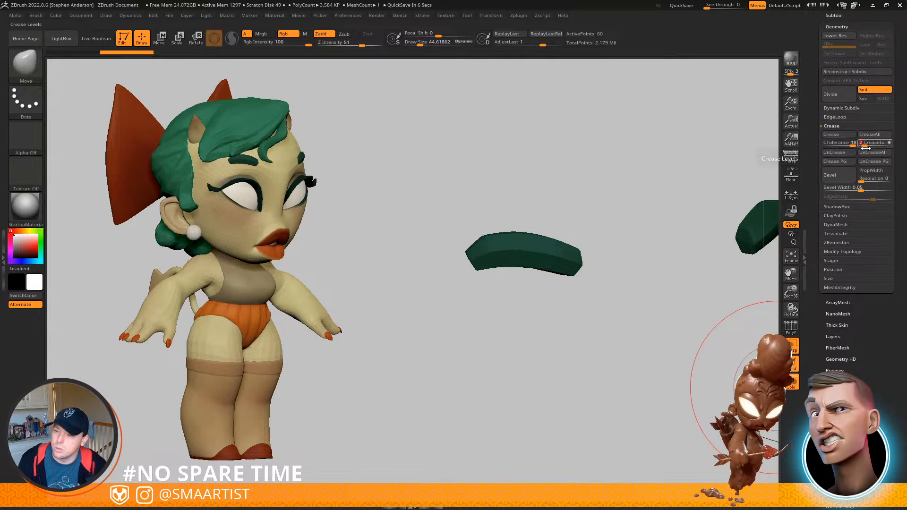
Quick save the project and examine the eyebrow mesh up close from several angles
{"action": "right_click_drag", "start_coordinate": [546, 253], "coordinate": [625, 296], "text": "ctrl"}
{"action": "key", "text": "ctrl+s"}
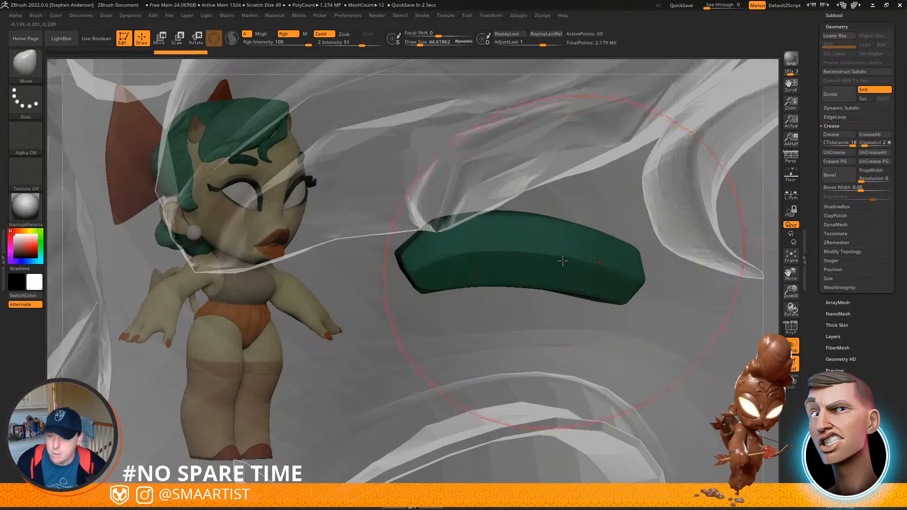
{"action": "right_click_drag", "start_coordinate": [563, 257], "coordinate": [579, 207]}
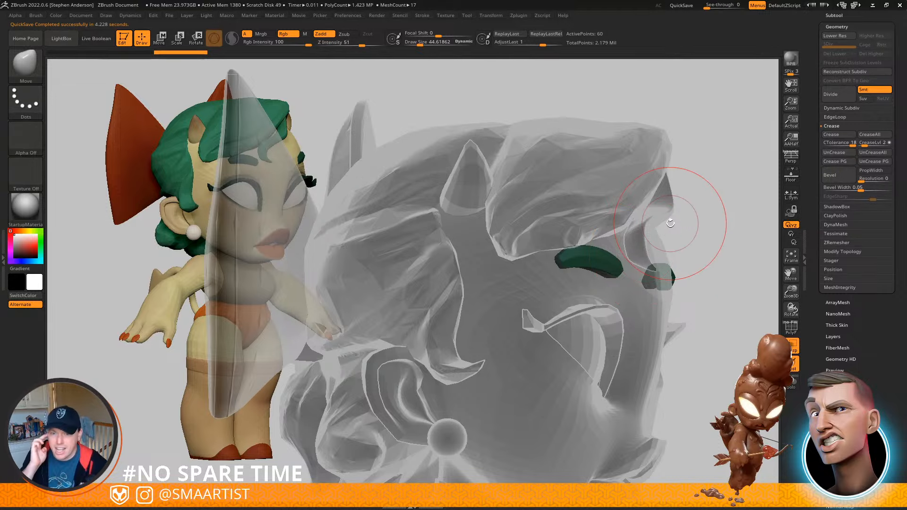
{"action": "mouse_move", "coordinate": [675, 221]}
{"action": "right_mouse_down"}
{"action": "mouse_move", "coordinate": [695, 209]}
{"action": "mouse_move", "coordinate": [664, 200]}
{"action": "right_mouse_up"}
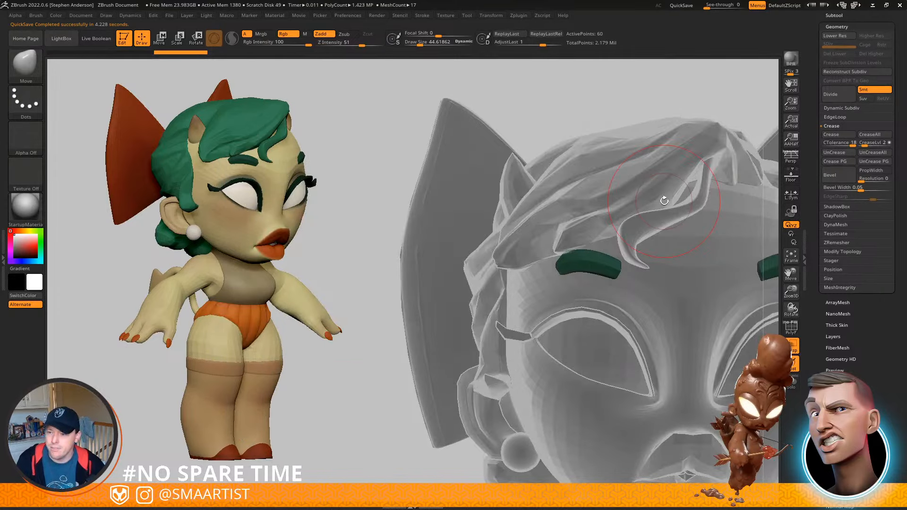
{"action": "mouse_move", "coordinate": [618, 272]}
{"action": "right_mouse_down", "text": "ctrl"}
{"action": "mouse_move", "coordinate": [676, 371]}
{"action": "mouse_move", "coordinate": [673, 393]}
{"action": "right_mouse_up", "text": "ctrl"}
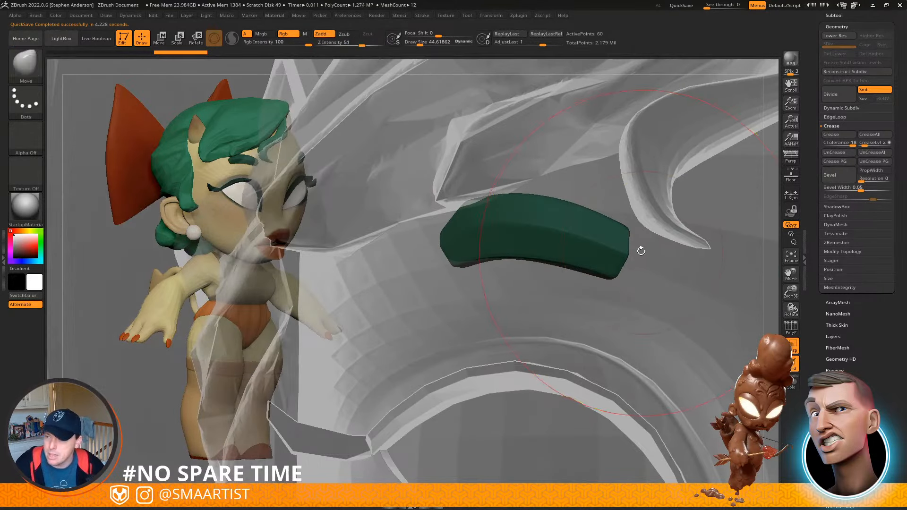
Turn off the transparent display of the other subtools and check the eyebrows against the full face
{"action": "mouse_move", "coordinate": [632, 246]}
{"action": "left_mouse_down"}
{"action": "mouse_move", "coordinate": [626, 258]}
{"action": "mouse_move", "coordinate": [541, 231]}
{"action": "mouse_move", "coordinate": [544, 244]}
{"action": "mouse_move", "coordinate": [551, 233]}
{"action": "mouse_move", "coordinate": [515, 227]}
{"action": "left_mouse_up"}
{"action": "key", "text": "s"}
{"action": "key", "text": "ctrl+t"}
{"action": "left_click_drag", "start_coordinate": [622, 254], "coordinate": [630, 267]}
{"action": "mouse_move", "coordinate": [629, 268]}
{"action": "right_mouse_down"}
{"action": "mouse_move", "coordinate": [597, 260]}
{"action": "mouse_move", "coordinate": [638, 259]}
{"action": "mouse_move", "coordinate": [500, 264]}
{"action": "mouse_move", "coordinate": [632, 284]}
{"action": "mouse_move", "coordinate": [526, 164]}
{"action": "mouse_move", "coordinate": [538, 189]}
{"action": "right_mouse_up"}
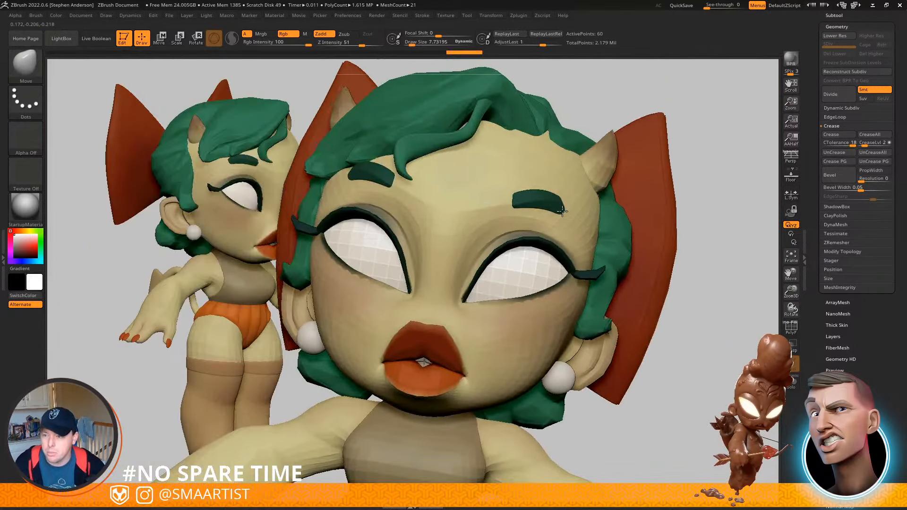
{"action": "right_click_drag", "start_coordinate": [552, 208], "coordinate": [611, 242]}
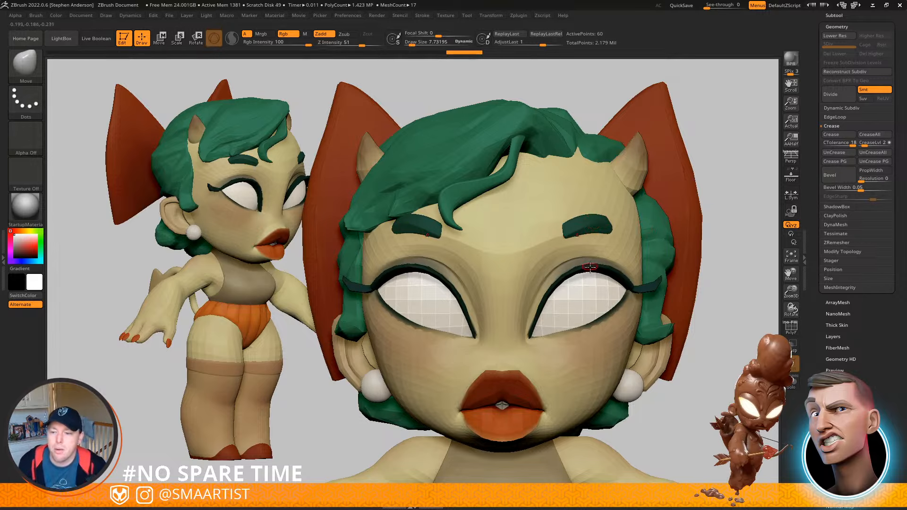
Reshape the inner end, outer end and arch of the eyebrows with the Move brush at a draw size of about 26
{"action": "mouse_move", "coordinate": [602, 231]}
{"action": "right_mouse_down"}
{"action": "mouse_move", "coordinate": [538, 241]}
{"action": "mouse_move", "coordinate": [589, 217]}
{"action": "right_mouse_up"}
{"action": "key", "text": "s"}
{"action": "left_click_drag", "start_coordinate": [583, 212], "coordinate": [584, 202]}
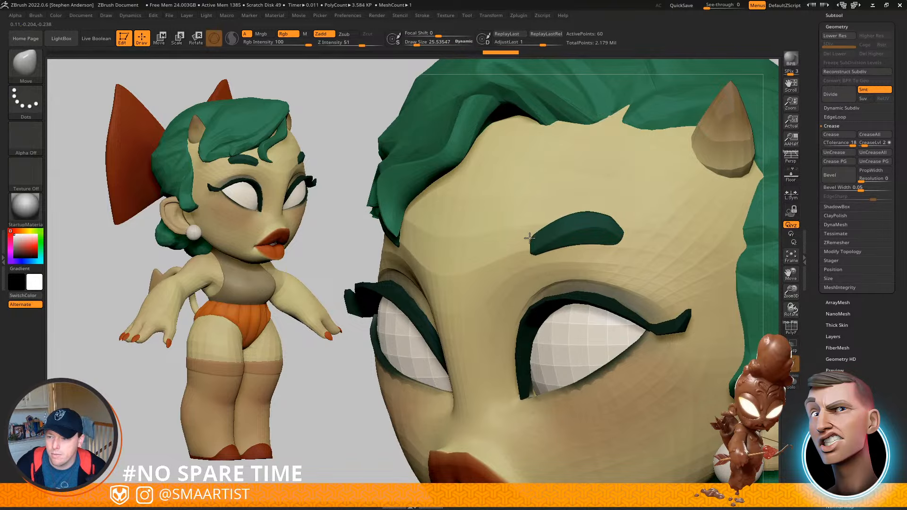
{"action": "mouse_move", "coordinate": [529, 237]}
{"action": "left_mouse_down"}
{"action": "mouse_move", "coordinate": [517, 233]}
{"action": "mouse_move", "coordinate": [538, 250]}
{"action": "left_mouse_up"}
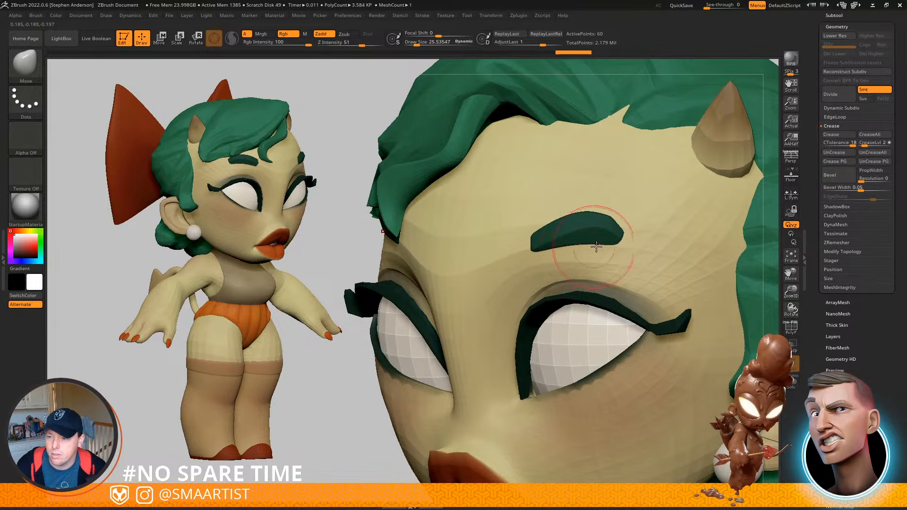
{"action": "left_click_drag", "start_coordinate": [606, 252], "coordinate": [618, 233]}
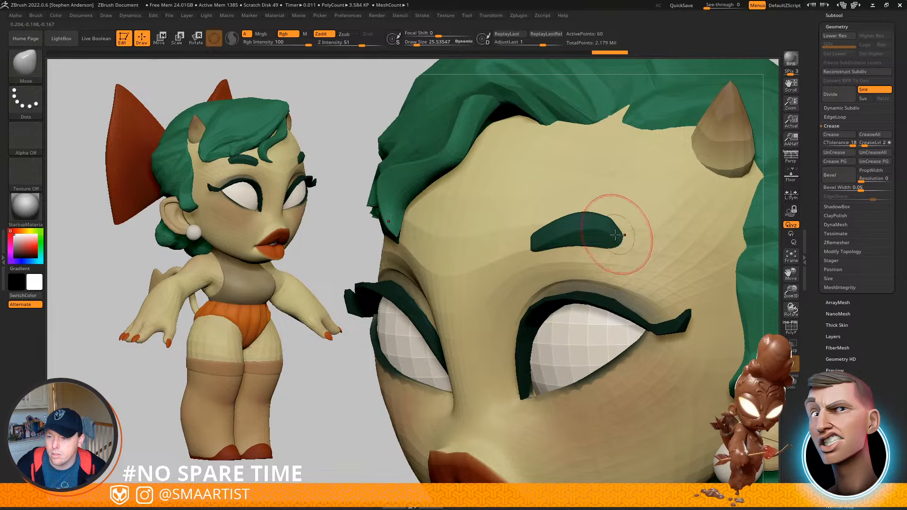
{"action": "mouse_move", "coordinate": [587, 230]}
{"action": "right_mouse_down", "text": "ctrl"}
{"action": "mouse_move", "coordinate": [570, 194]}
{"action": "mouse_move", "coordinate": [614, 225]}
{"action": "mouse_move", "coordinate": [594, 233]}
{"action": "mouse_move", "coordinate": [624, 245]}
{"action": "right_mouse_up", "text": "ctrl"}
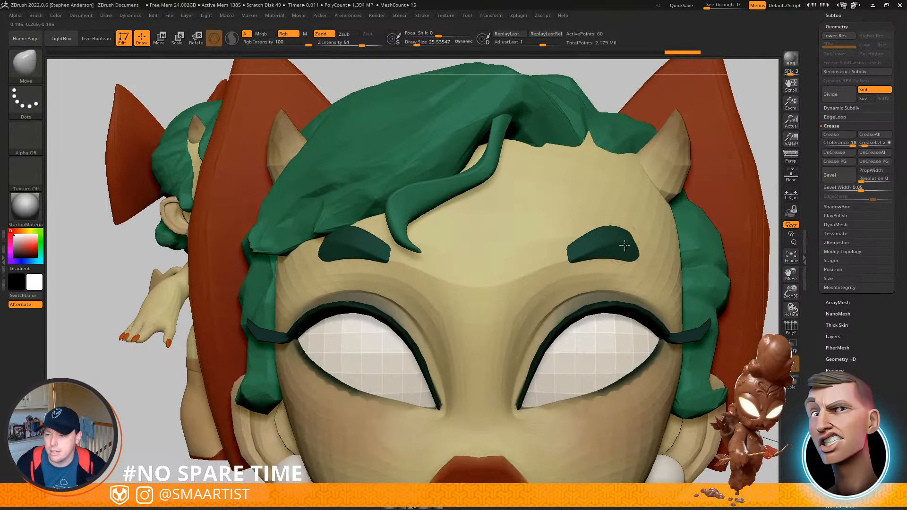
{"action": "mouse_move", "coordinate": [618, 230]}
{"action": "left_mouse_down"}
{"action": "mouse_move", "coordinate": [643, 237]}
{"action": "mouse_move", "coordinate": [611, 264]}
{"action": "left_mouse_up"}
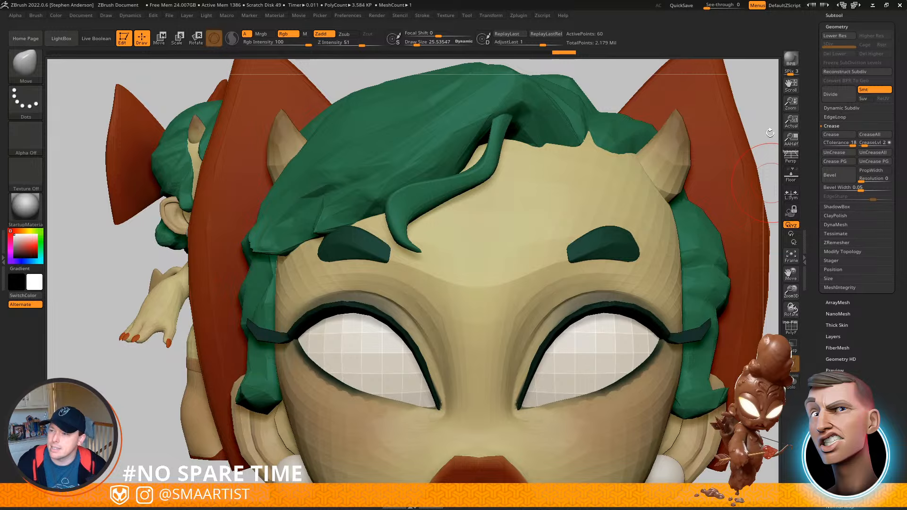
Apply the dynamic subdivision of the Eyebrows subtool to turn it into real subdivision levels
{"action": "mouse_move", "coordinate": [638, 233]}
{"action": "right_mouse_down"}
{"action": "mouse_move", "coordinate": [636, 217]}
{"action": "mouse_move", "coordinate": [587, 253]}
{"action": "mouse_move", "coordinate": [725, 335]}
{"action": "mouse_move", "coordinate": [649, 322]}
{"action": "mouse_move", "coordinate": [658, 327]}
{"action": "mouse_move", "coordinate": [634, 299]}
{"action": "mouse_move", "coordinate": [679, 318]}
{"action": "mouse_move", "coordinate": [674, 304]}
{"action": "mouse_move", "coordinate": [738, 217]}
{"action": "right_mouse_up"}
{"action": "key", "text": "s"}
{"action": "mouse_move", "coordinate": [738, 217]}
{"action": "left_mouse_down"}
{"action": "mouse_move", "coordinate": [729, 218]}
{"action": "mouse_move", "coordinate": [741, 221]}
{"action": "left_mouse_up"}
{"action": "key", "text": "s"}
{"action": "mouse_move", "coordinate": [744, 222]}
{"action": "right_mouse_down"}
{"action": "mouse_move", "coordinate": [754, 226]}
{"action": "mouse_move", "coordinate": [733, 242]}
{"action": "mouse_move", "coordinate": [728, 226]}
{"action": "mouse_move", "coordinate": [609, 242]}
{"action": "mouse_move", "coordinate": [630, 262]}
{"action": "mouse_move", "coordinate": [636, 243]}
{"action": "right_mouse_up"}
{"action": "left_click", "coordinate": [852, 176]}
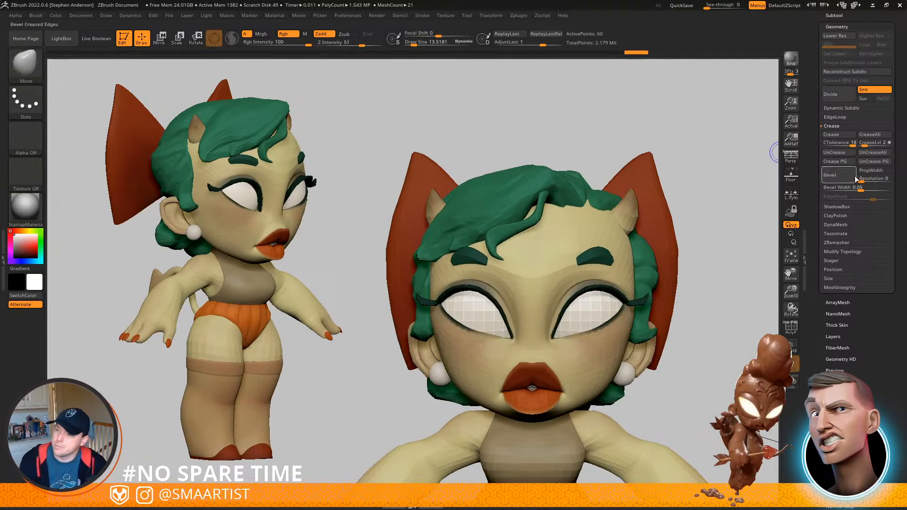
{"action": "left_click", "coordinate": [856, 108]}
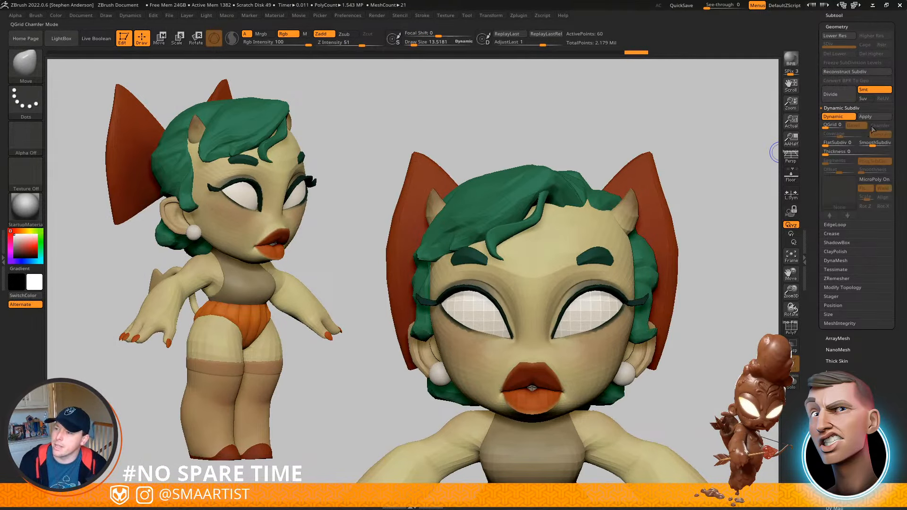
{"action": "left_click", "coordinate": [871, 117]}
Rename the Eyebrows subtool as Eyebrows_low
{"action": "left_click", "coordinate": [835, 16]}
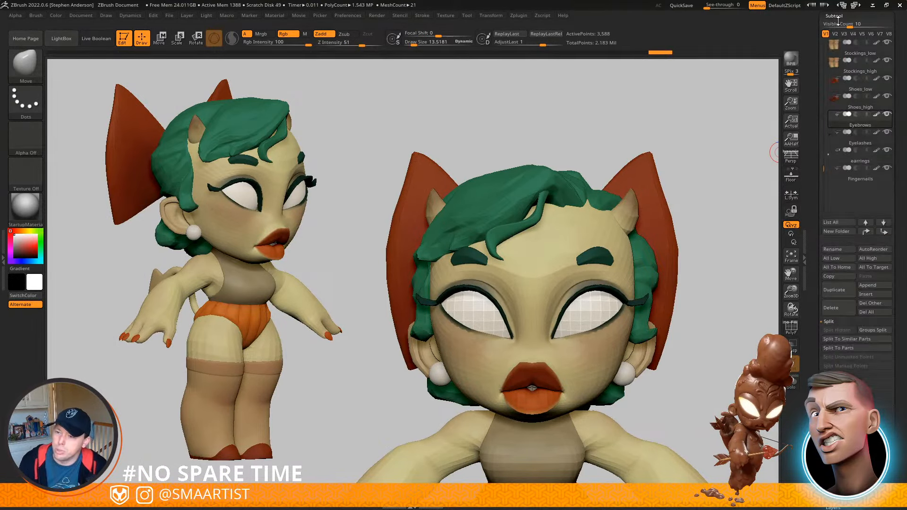
{"action": "left_click", "coordinate": [849, 249]}
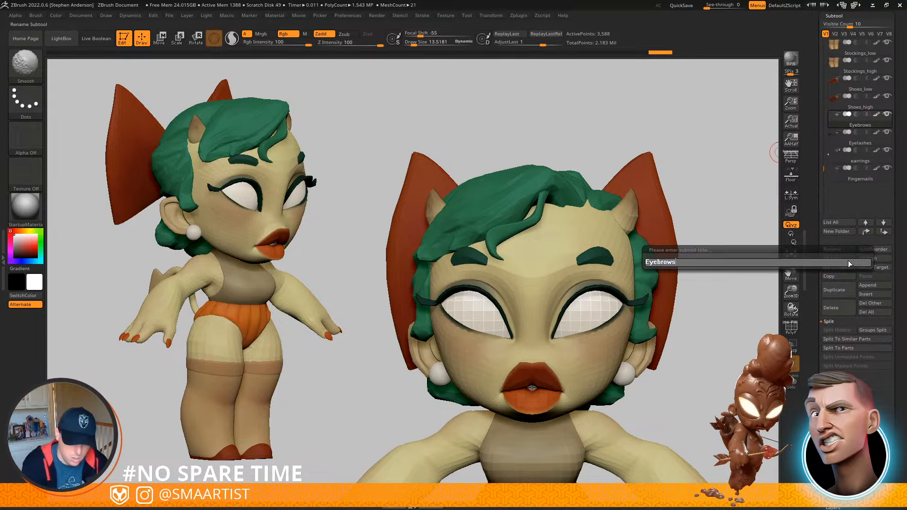
{"action": "type", "text": "_low"}
{"action": "key", "text": "Return"}
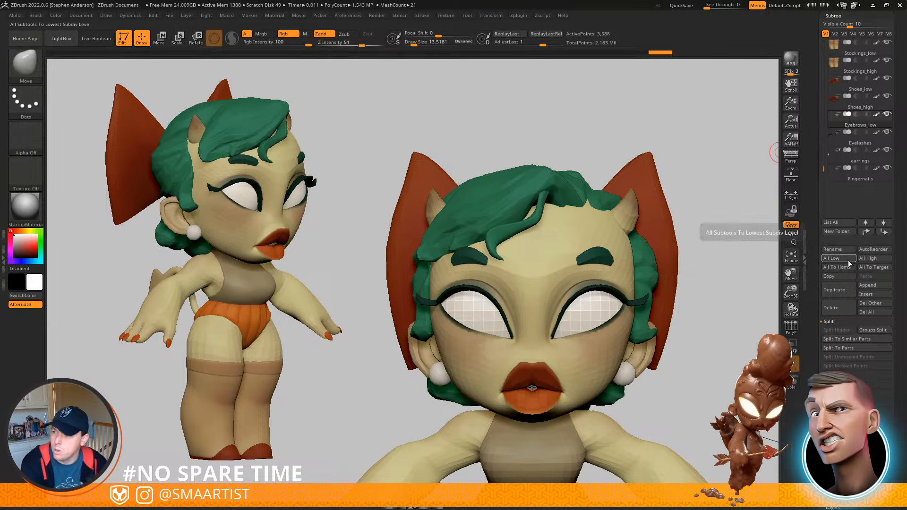
Duplicate the Eyebrows_low subtool and rename the copy as Eyebrows_high
{"action": "key", "text": "ctrl+shift+d"}
{"action": "left_click", "coordinate": [841, 250]}
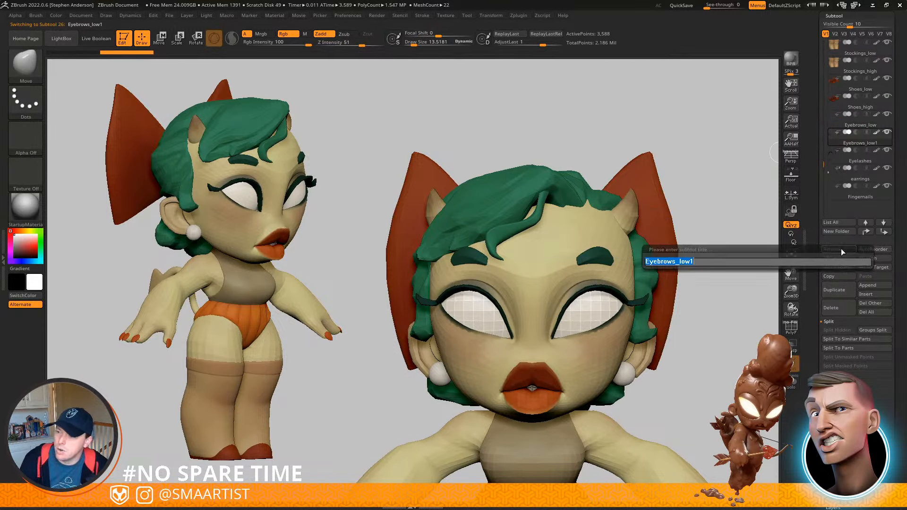
{"action": "key", "text": "BackSpace"}
{"action": "key", "text": "BackSpace"}
{"action": "key", "text": "BackSpace"}
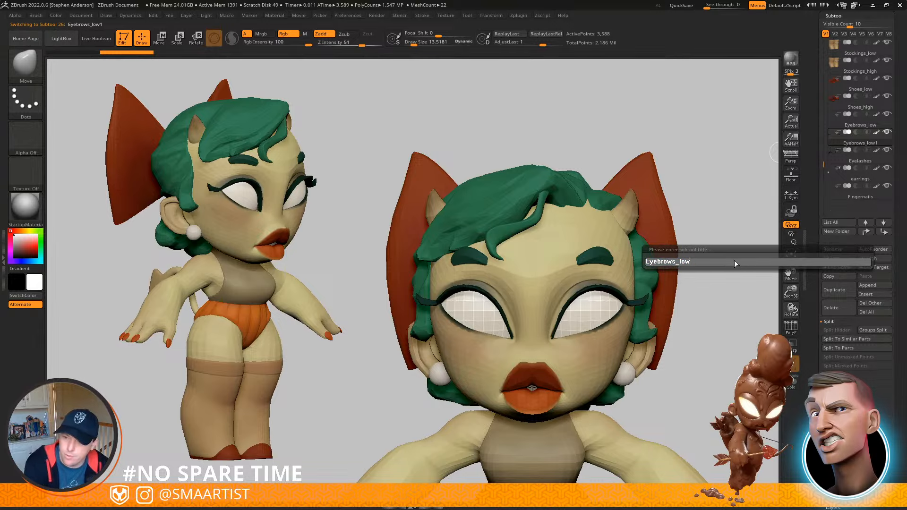
{"action": "type", "text": "high"}
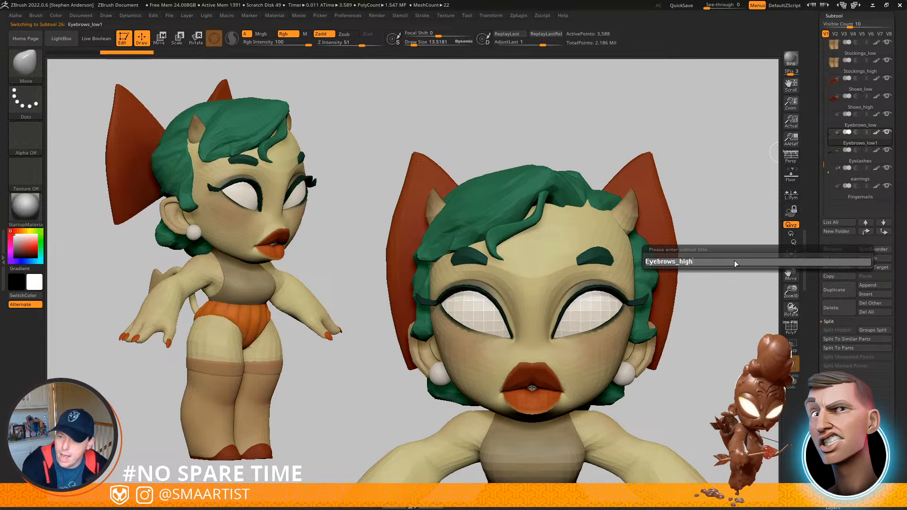
{"action": "key", "text": "Return"}
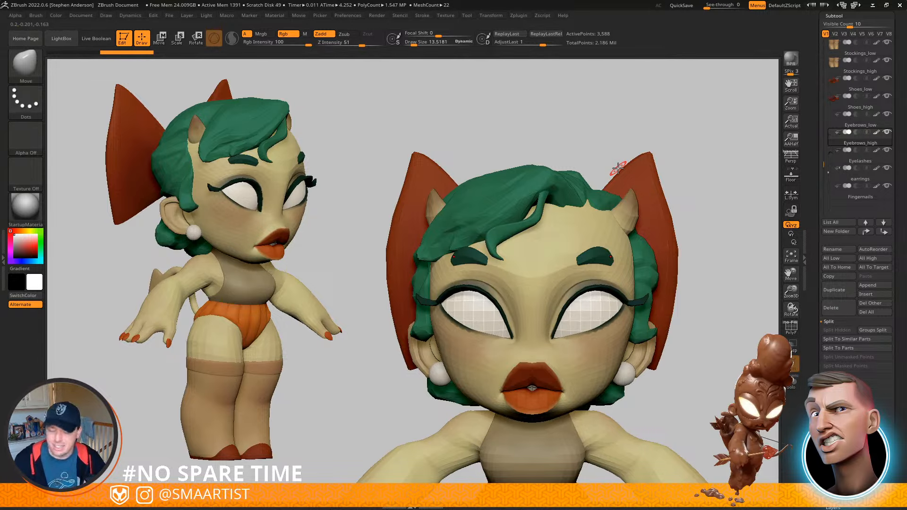
Select the Eyebrows_low subtool, show it on its own and switch it to its lowest subdivision level
{"action": "left_click", "coordinate": [874, 157]}
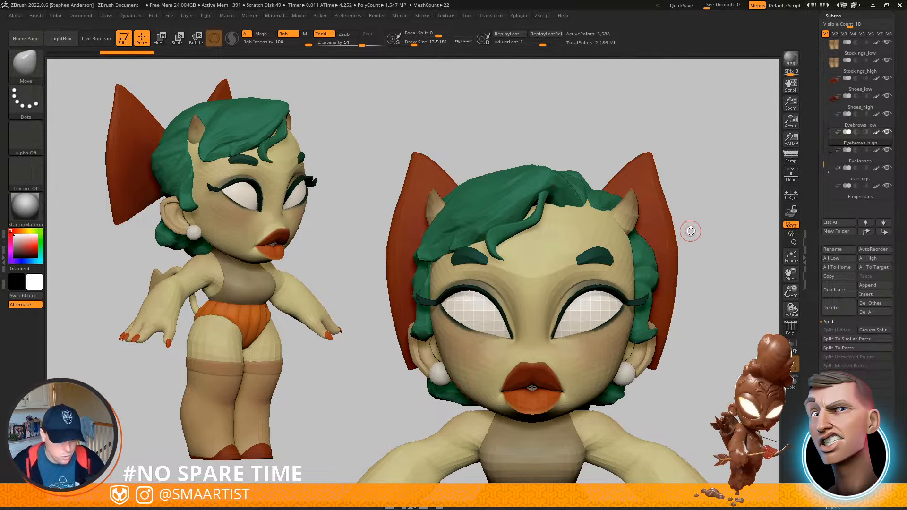
{"action": "key", "text": "Up"}
{"action": "key", "text": "shift"}
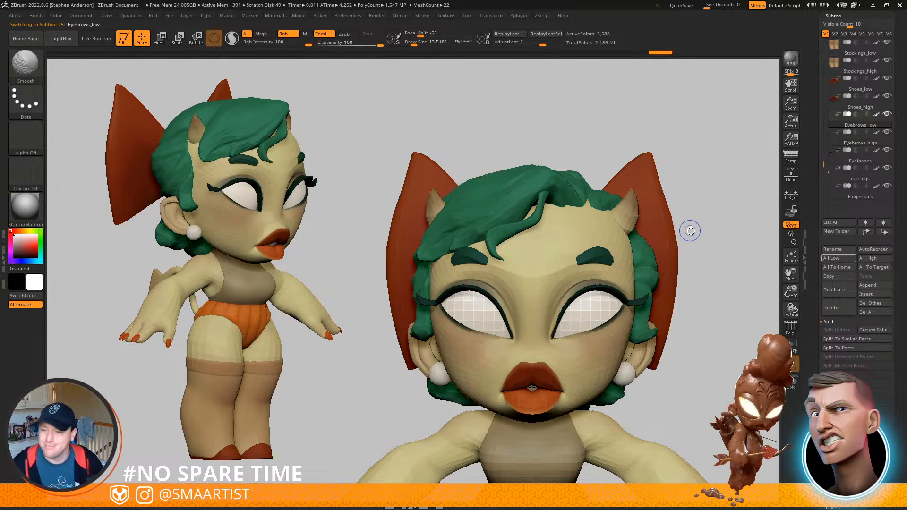
{"action": "key", "text": "ctrl+s"}
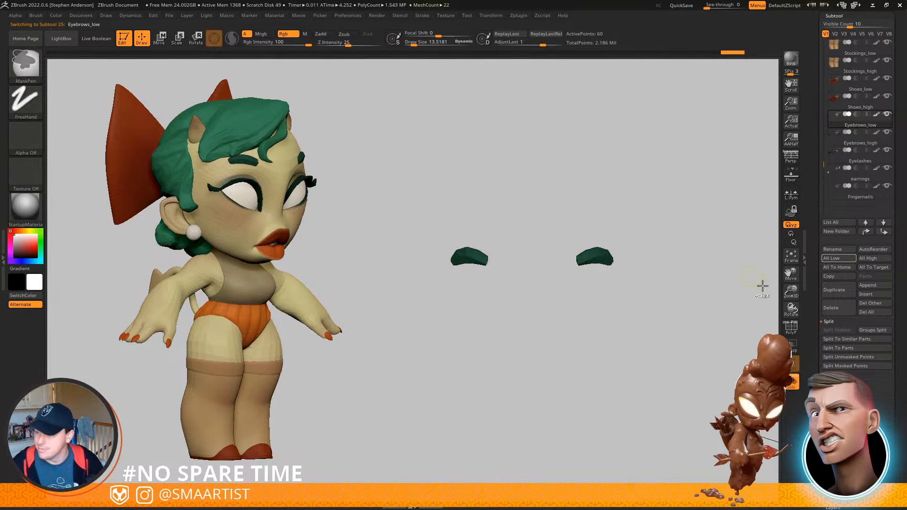
{"action": "left_click", "coordinate": [845, 462]}
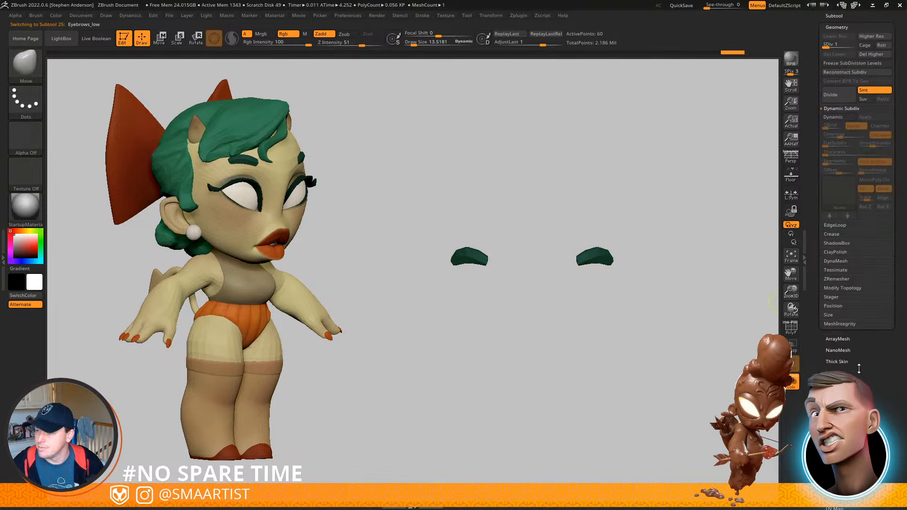
Try deleting the higher subdivision levels of Eyebrows_low, compare it with Eyebrows_high and undo the deletion
{"action": "left_click", "coordinate": [877, 55]}
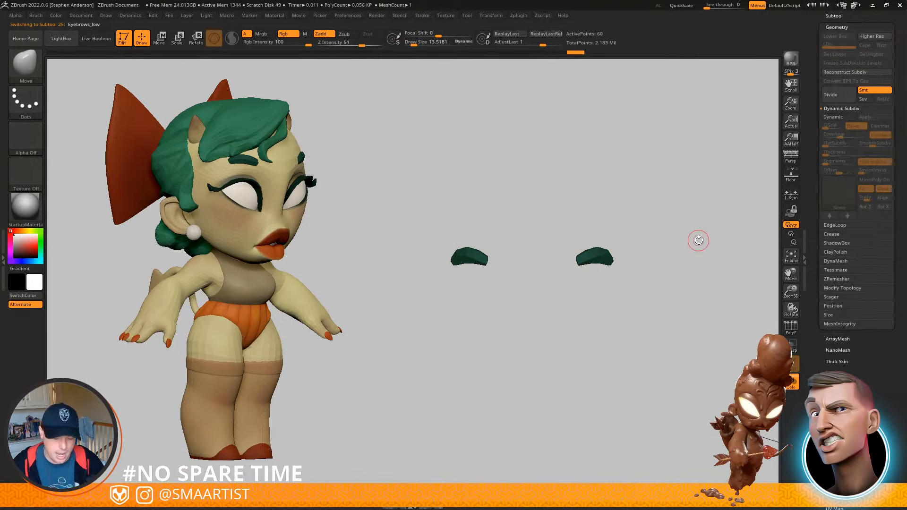
{"action": "key", "text": "Down"}
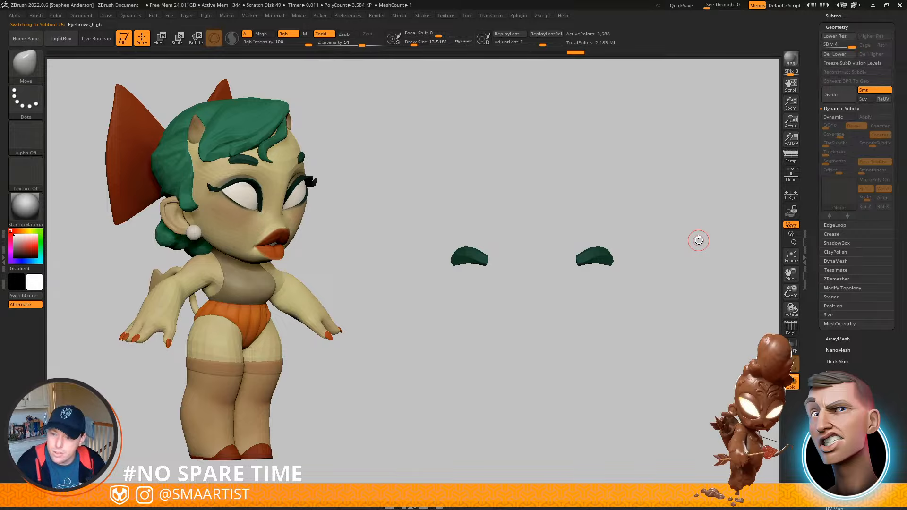
{"action": "key", "text": "Up"}
{"action": "key", "text": "Down"}
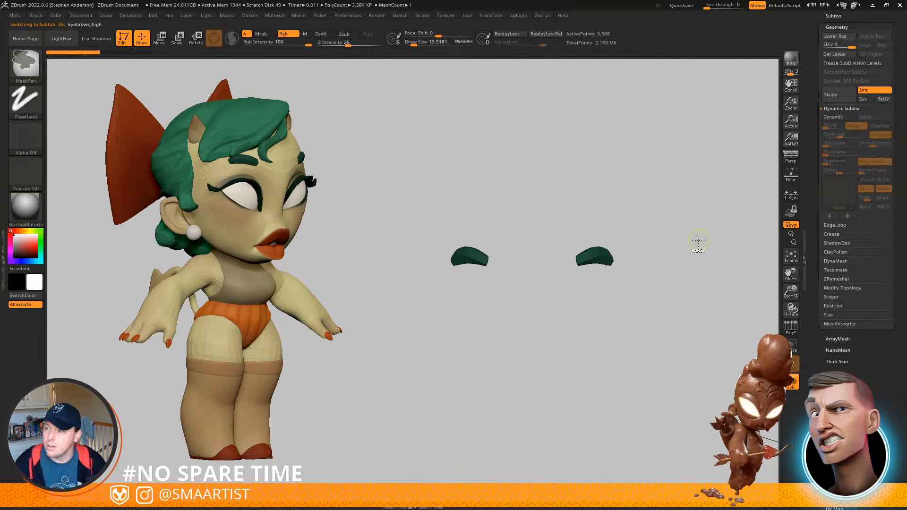
{"action": "key", "text": "ctrl+shift"}
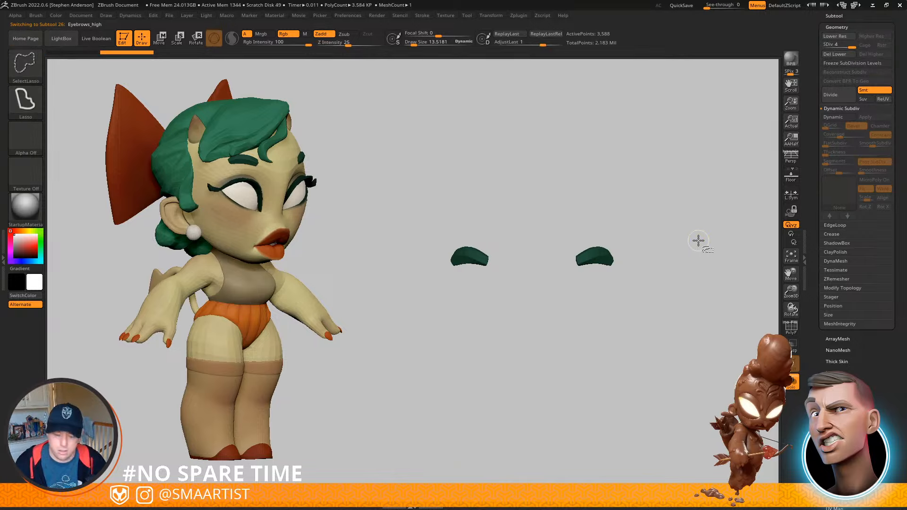
{"action": "key", "text": "Up"}
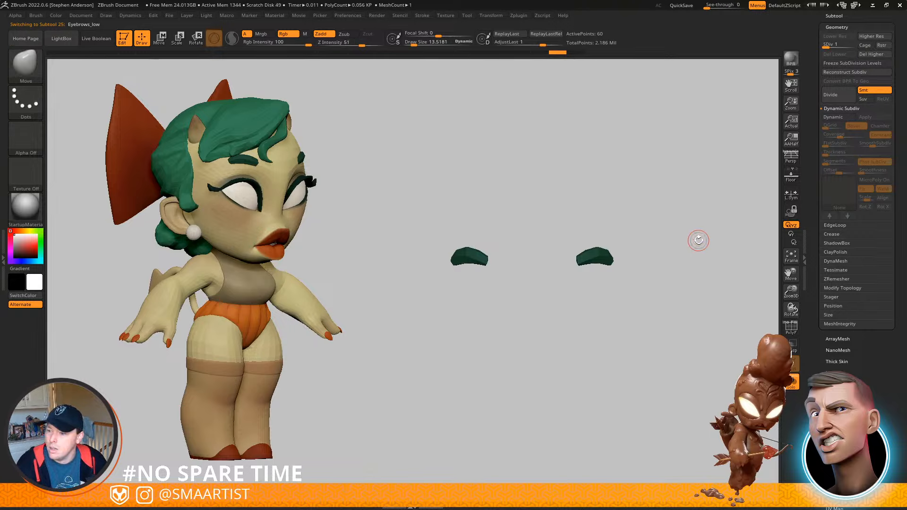
Switch Eyebrows_low to subdivision level 2, delete its lower and higher levels and compare it with Eyebrows_high
{"action": "key", "text": "ctrl+d"}
{"action": "key", "text": "shift+f"}
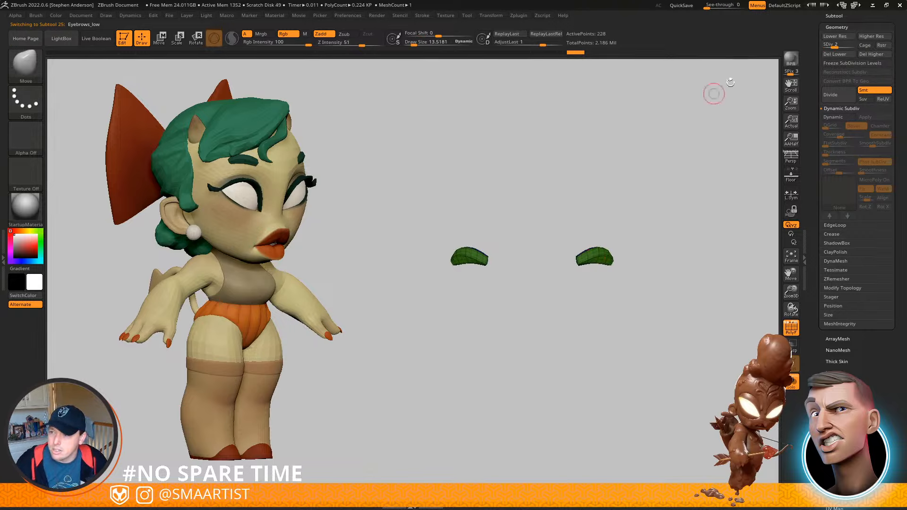
{"action": "left_click", "coordinate": [845, 54]}
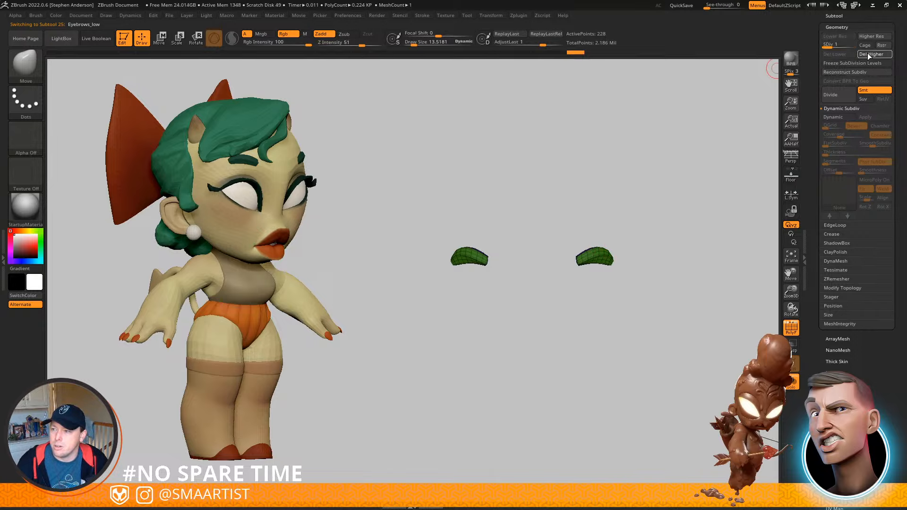
{"action": "key", "text": "shift+f"}
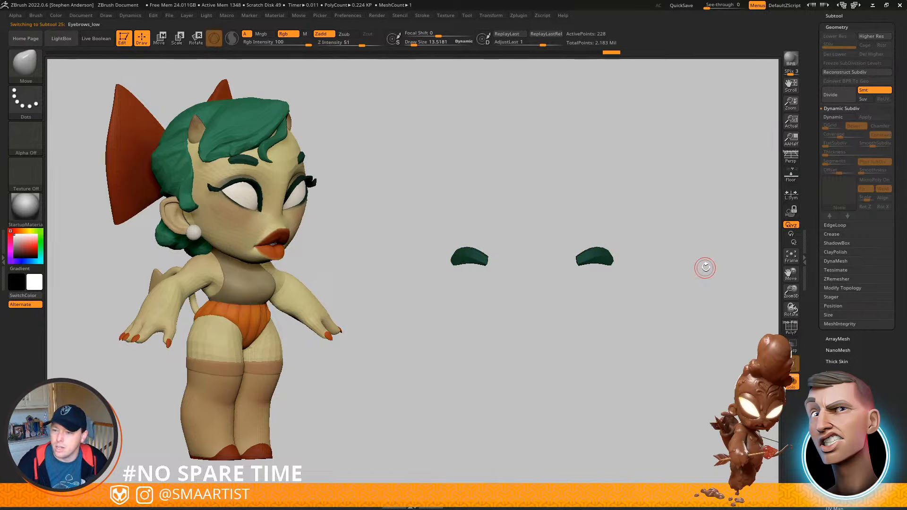
{"action": "key", "text": "Up"}
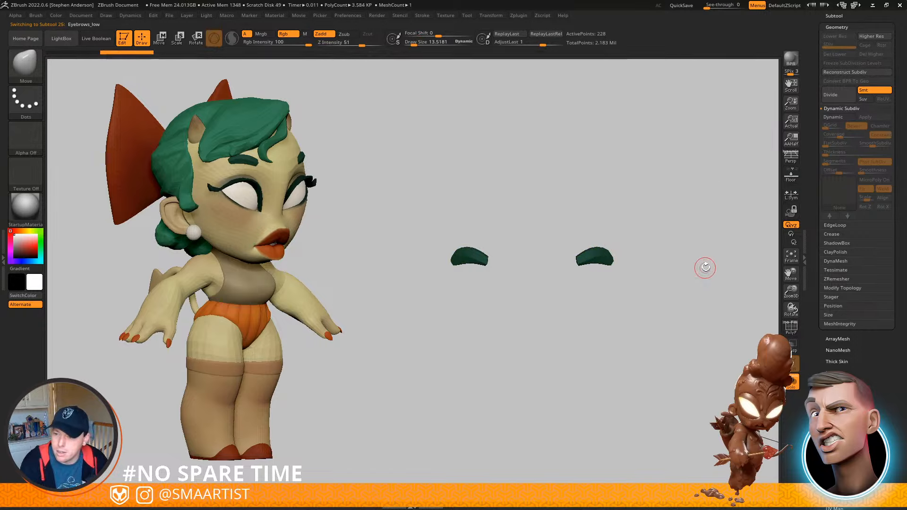
{"action": "key", "text": "Down"}
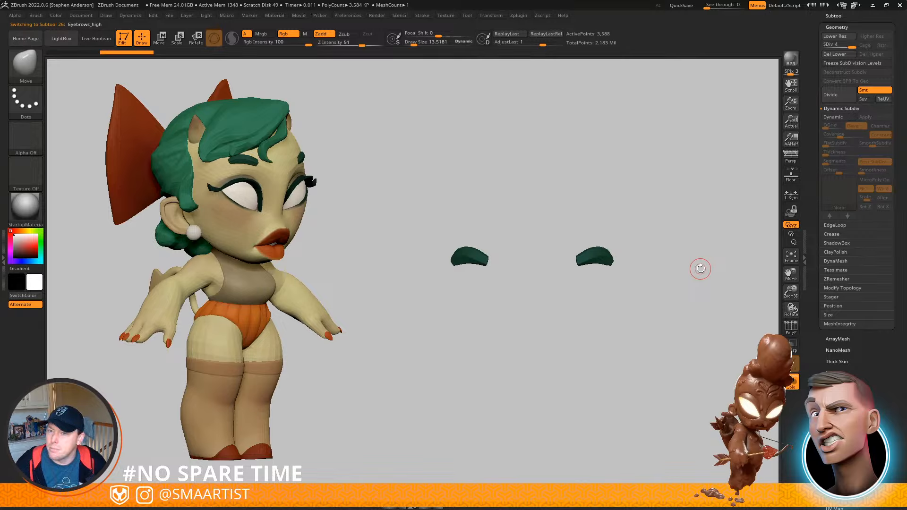
{"action": "key", "text": "Up"}
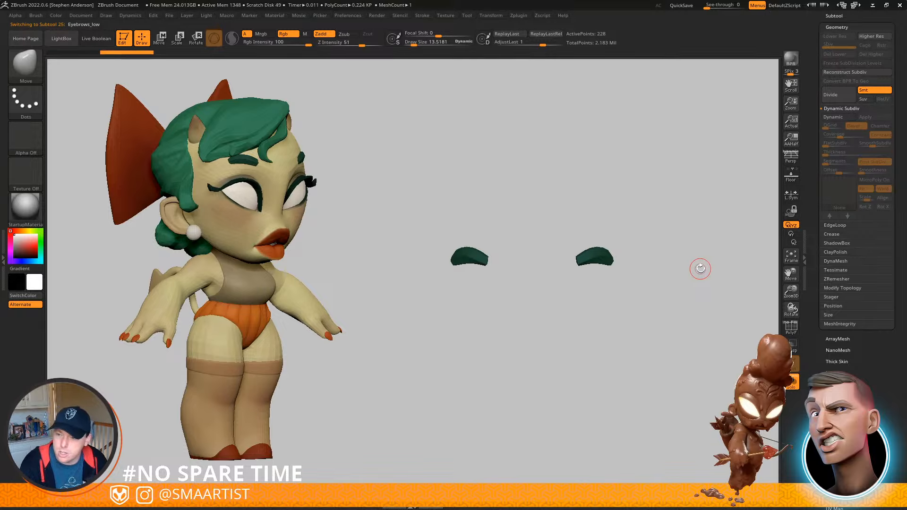
Select the Eyelashes subtool and examine its outer wing close up with the polyframe shown and the dynamic subdivision preview off
{"action": "left_click", "coordinate": [849, 16]}
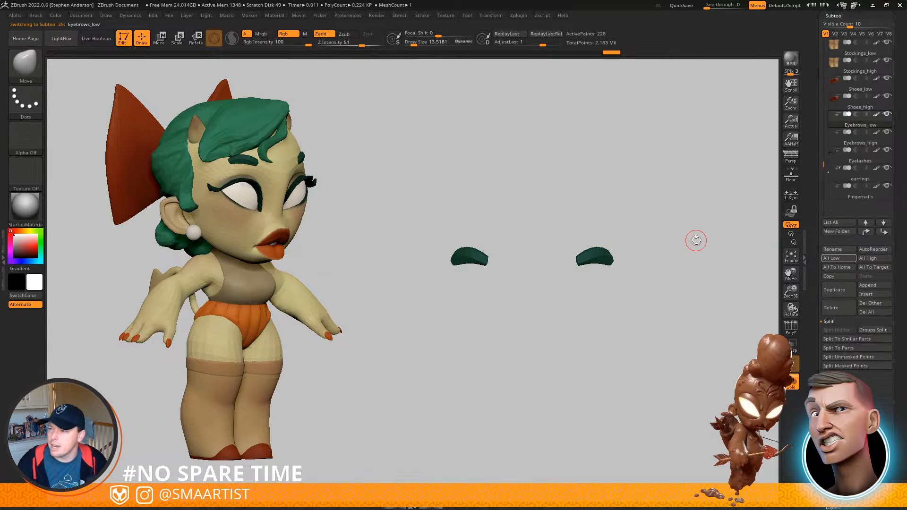
{"action": "key", "text": "Down"}
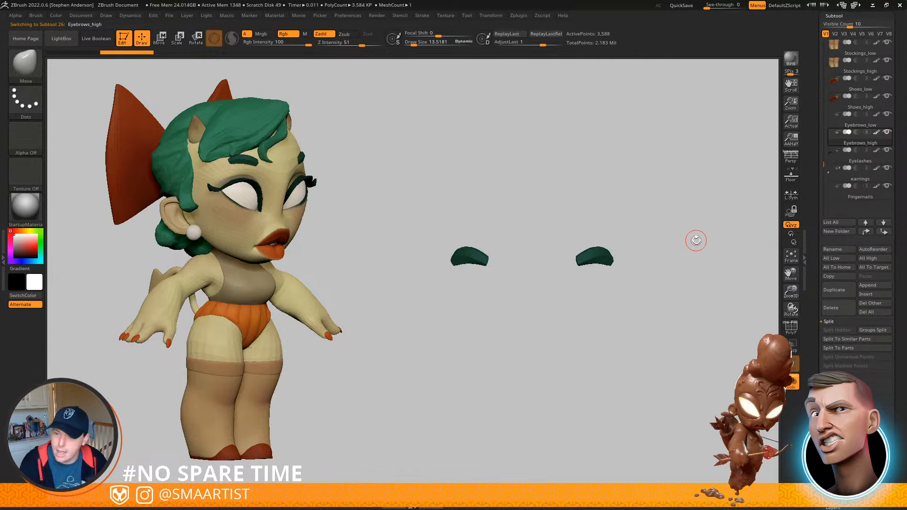
{"action": "key", "text": "Down"}
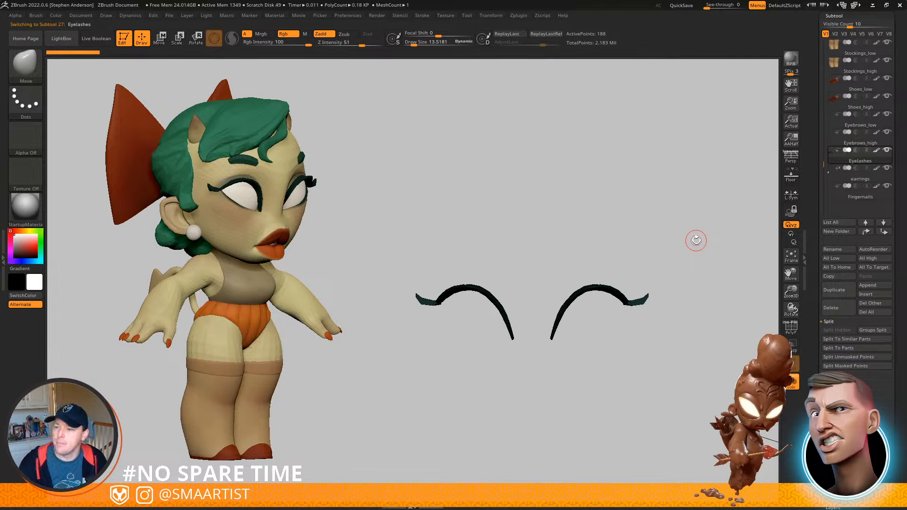
{"action": "right_click_drag", "start_coordinate": [641, 257], "coordinate": [660, 294], "text": "ctrl"}
{"action": "left_click_drag", "start_coordinate": [650, 178], "coordinate": [687, 252], "text": "ctrl"}
{"action": "right_click_drag", "start_coordinate": [639, 292], "coordinate": [613, 321]}
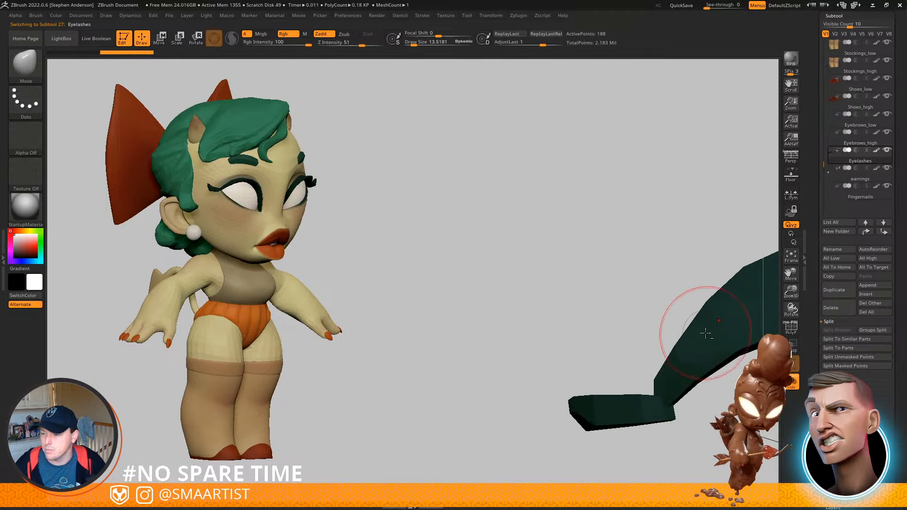
{"action": "right_click_drag", "start_coordinate": [706, 334], "coordinate": [355, 325], "text": "alt"}
{"action": "right_click_drag", "start_coordinate": [433, 327], "coordinate": [556, 279]}
{"action": "key", "text": "ctrl+s"}
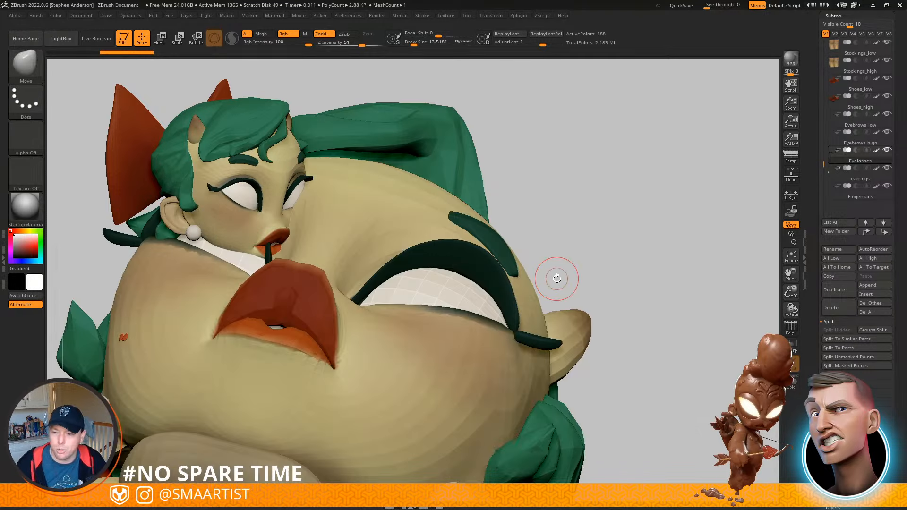
{"action": "mouse_move", "coordinate": [522, 314]}
{"action": "right_mouse_down"}
{"action": "mouse_move", "coordinate": [521, 333]}
{"action": "mouse_move", "coordinate": [500, 308]}
{"action": "mouse_move", "coordinate": [522, 279]}
{"action": "mouse_move", "coordinate": [508, 318]}
{"action": "mouse_move", "coordinate": [500, 299]}
{"action": "mouse_move", "coordinate": [518, 334]}
{"action": "right_mouse_up"}
{"action": "key", "text": "ctrl+s"}
{"action": "key", "text": "shift+f"}
{"action": "key", "text": "shift+d"}
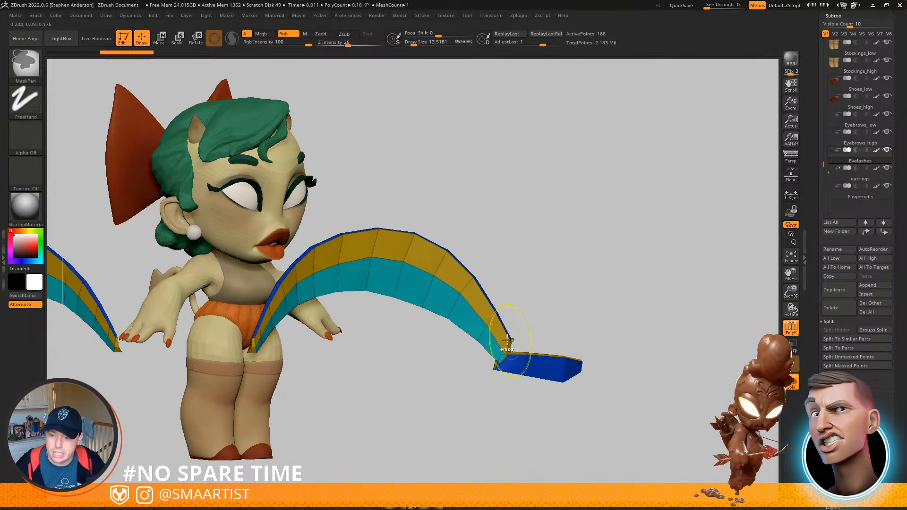
Insert an edge loop across the eyelashes close to their outer corner with the ZModeler brush
{"action": "key", "text": "b"}
{"action": "key", "text": "z"}
{"action": "key", "text": "m"}
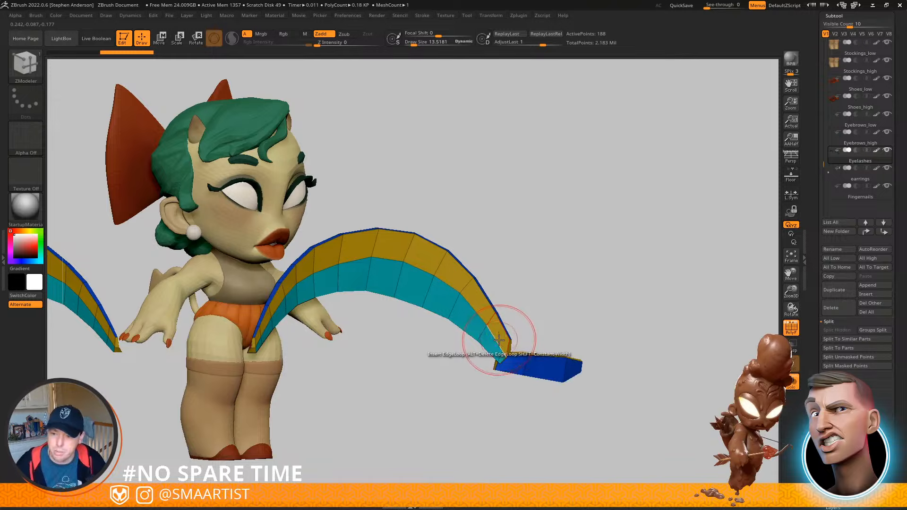
{"action": "left_click_drag", "start_coordinate": [502, 348], "coordinate": [498, 348]}
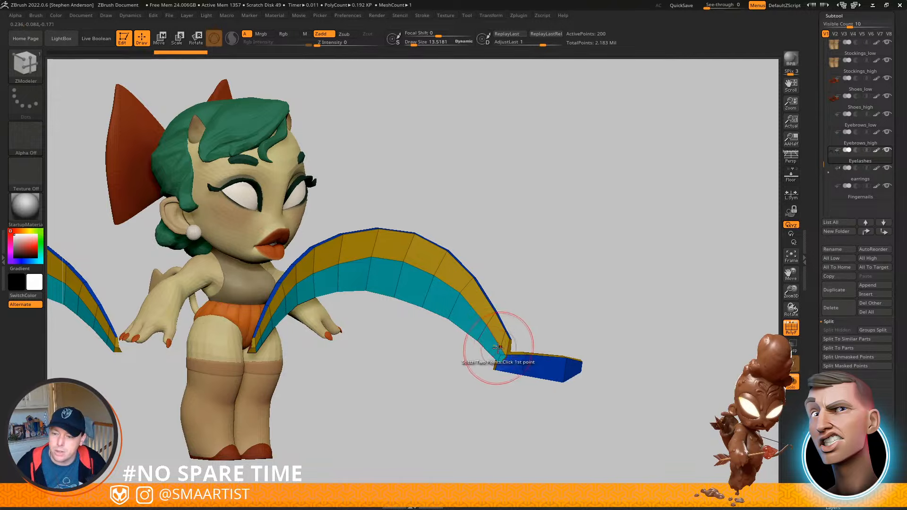
{"action": "left_click", "coordinate": [481, 339]}
Insert further edge loops along the length of the eyelashes and their outer wings, with the smoothed preview turned back on
{"action": "mouse_move", "coordinate": [473, 320]}
{"action": "right_mouse_down", "text": "alt"}
{"action": "mouse_move", "coordinate": [748, 276]}
{"action": "mouse_move", "coordinate": [682, 266]}
{"action": "mouse_move", "coordinate": [519, 269]}
{"action": "right_mouse_up", "text": "alt"}
{"action": "mouse_move", "coordinate": [632, 297]}
{"action": "right_mouse_down"}
{"action": "mouse_move", "coordinate": [617, 319]}
{"action": "mouse_move", "coordinate": [613, 295]}
{"action": "right_mouse_up"}
{"action": "mouse_move", "coordinate": [543, 308]}
{"action": "right_mouse_down", "text": "ctrl"}
{"action": "mouse_move", "coordinate": [540, 322]}
{"action": "mouse_move", "coordinate": [562, 333]}
{"action": "right_mouse_up", "text": "ctrl"}
{"action": "left_click", "coordinate": [539, 330]}
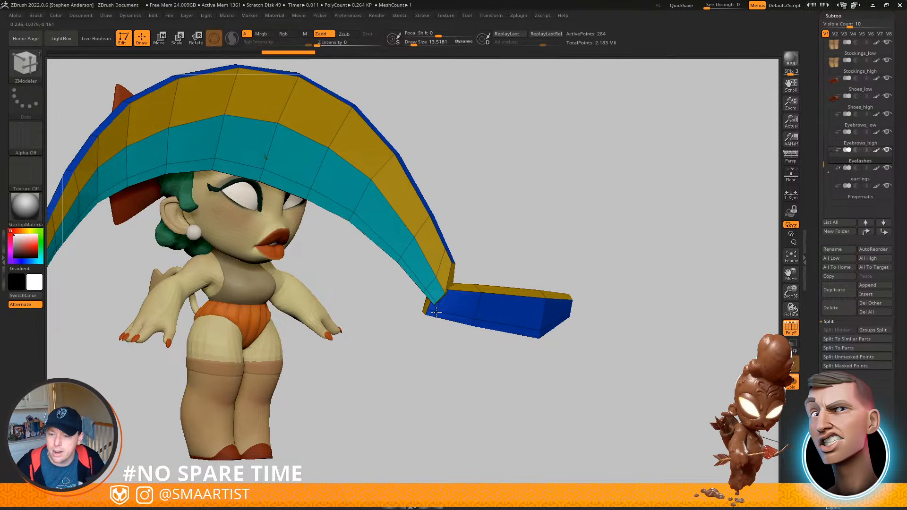
{"action": "left_click", "coordinate": [436, 312]}
{"action": "key", "text": "d"}
{"action": "mouse_move", "coordinate": [486, 325]}
{"action": "right_mouse_down", "text": "ctrl"}
{"action": "mouse_move", "coordinate": [478, 272]}
{"action": "mouse_move", "coordinate": [495, 336]}
{"action": "right_mouse_up", "text": "ctrl"}
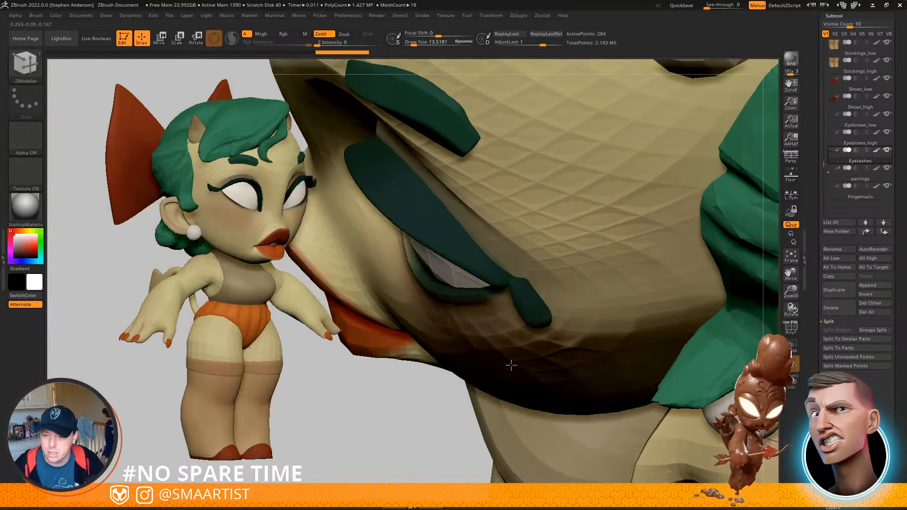
Reshape the base of the eyelash wing where it meets the outer eye corner with the Move Topological brush
{"action": "key", "text": "b"}
{"action": "key", "text": "m"}
{"action": "key", "text": "t"}
{"action": "key", "text": "s"}
{"action": "left_click_drag", "start_coordinate": [532, 297], "coordinate": [513, 306]}
{"action": "mouse_move", "coordinate": [517, 304]}
{"action": "right_mouse_down"}
{"action": "mouse_move", "coordinate": [515, 237]}
{"action": "mouse_move", "coordinate": [535, 358]}
{"action": "mouse_move", "coordinate": [510, 362]}
{"action": "mouse_move", "coordinate": [530, 337]}
{"action": "mouse_move", "coordinate": [522, 365]}
{"action": "mouse_move", "coordinate": [533, 385]}
{"action": "mouse_move", "coordinate": [522, 392]}
{"action": "right_mouse_up"}
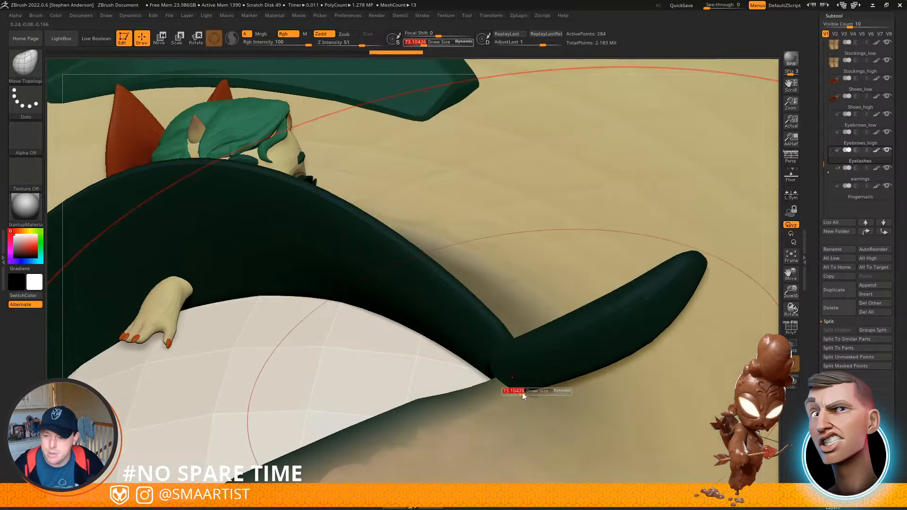
{"action": "mouse_move", "coordinate": [520, 375]}
{"action": "left_mouse_down"}
{"action": "mouse_move", "coordinate": [515, 400]}
{"action": "mouse_move", "coordinate": [532, 411]}
{"action": "mouse_move", "coordinate": [540, 355]}
{"action": "left_mouse_up"}
{"action": "right_click_drag", "start_coordinate": [540, 364], "coordinate": [526, 334]}
{"action": "mouse_move", "coordinate": [562, 369]}
{"action": "left_mouse_down"}
{"action": "mouse_move", "coordinate": [590, 405]}
{"action": "mouse_move", "coordinate": [582, 402]}
{"action": "left_mouse_up"}
Bend the eyelash wing into an upward curve with a fuller underside and a tapered tip, using an adjusted brush size
{"action": "key", "text": "s"}
{"action": "left_click_drag", "start_coordinate": [646, 335], "coordinate": [691, 424]}
{"action": "mouse_move", "coordinate": [621, 309]}
{"action": "left_mouse_down"}
{"action": "mouse_move", "coordinate": [575, 266]}
{"action": "mouse_move", "coordinate": [575, 289]}
{"action": "mouse_move", "coordinate": [568, 270]}
{"action": "left_mouse_up"}
{"action": "mouse_move", "coordinate": [680, 315]}
{"action": "left_mouse_down"}
{"action": "mouse_move", "coordinate": [706, 310]}
{"action": "mouse_move", "coordinate": [688, 310]}
{"action": "left_mouse_up"}
{"action": "left_click_drag", "start_coordinate": [682, 304], "coordinate": [690, 300]}
{"action": "left_click_drag", "start_coordinate": [571, 378], "coordinate": [584, 388]}
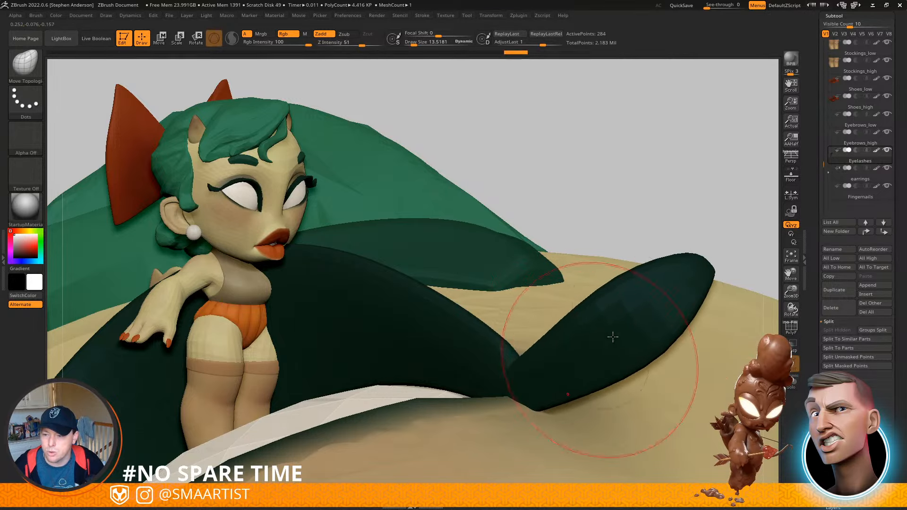
{"action": "left_click_drag", "start_coordinate": [626, 317], "coordinate": [660, 316]}
{"action": "mouse_move", "coordinate": [657, 326]}
{"action": "right_mouse_down", "text": "ctrl"}
{"action": "mouse_move", "coordinate": [593, 283]}
{"action": "mouse_move", "coordinate": [586, 330]}
{"action": "mouse_move", "coordinate": [621, 395]}
{"action": "mouse_move", "coordinate": [646, 276]}
{"action": "mouse_move", "coordinate": [668, 265]}
{"action": "mouse_move", "coordinate": [624, 259]}
{"action": "mouse_move", "coordinate": [636, 255]}
{"action": "mouse_move", "coordinate": [632, 264]}
{"action": "mouse_move", "coordinate": [635, 255]}
{"action": "right_mouse_up", "text": "ctrl"}
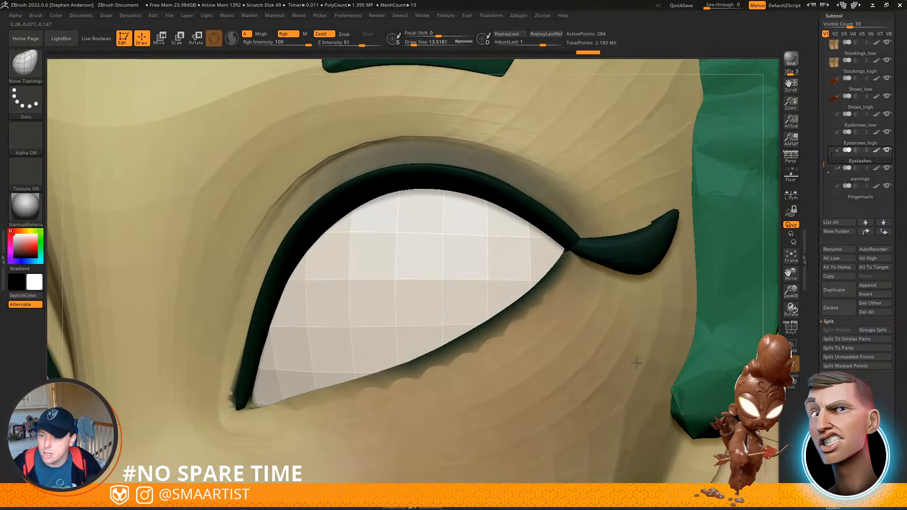
{"action": "right_click_drag", "start_coordinate": [611, 309], "coordinate": [658, 302]}
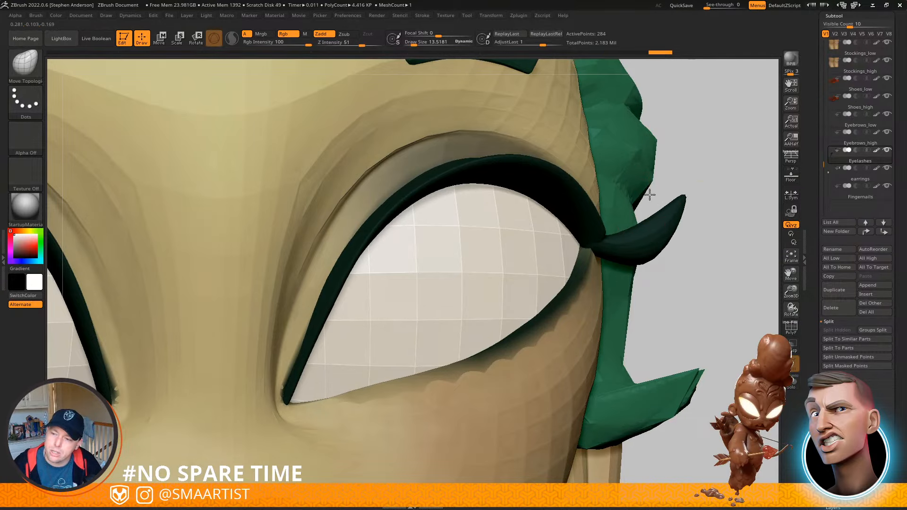
{"action": "right_click_drag", "start_coordinate": [656, 240], "coordinate": [710, 324]}
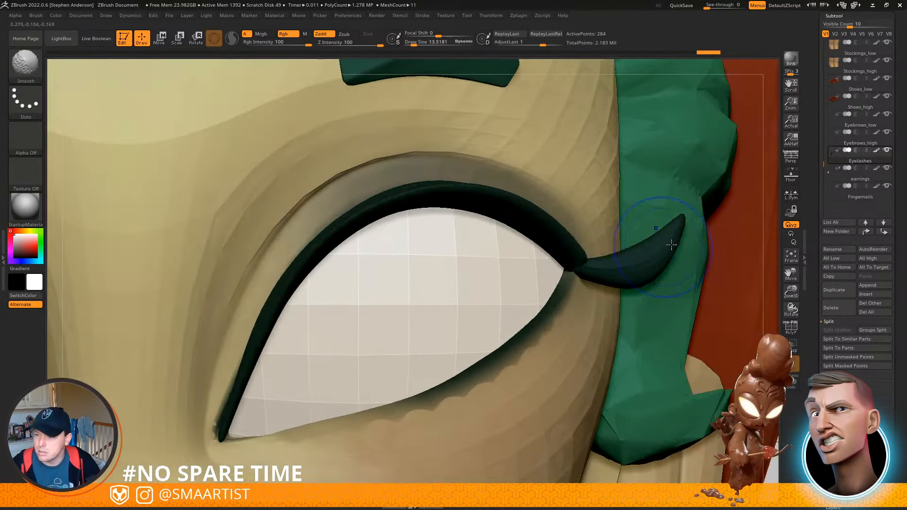
Show the polyframe and insert two edge loops across the eyelash wing, one near its tip and one near its base
{"action": "key", "text": "shift+f"}
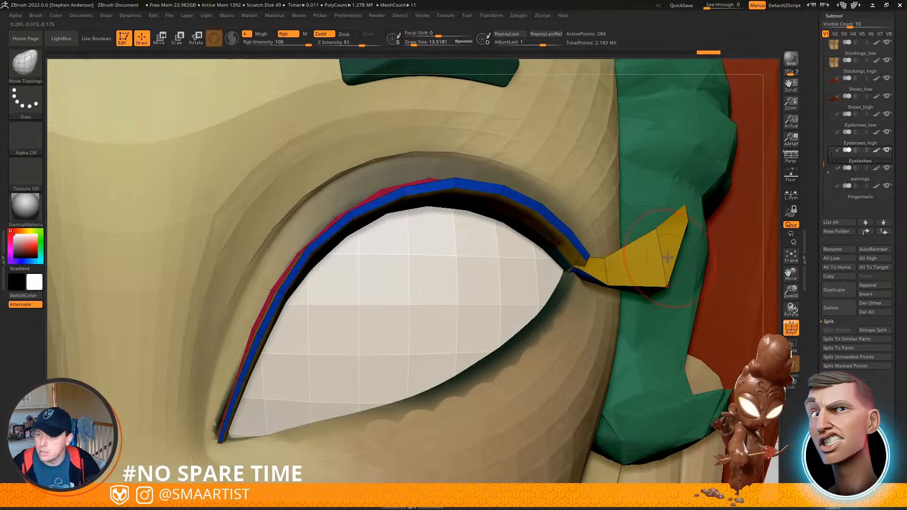
{"action": "right_click_drag", "start_coordinate": [652, 265], "coordinate": [665, 250]}
{"action": "key", "text": "m"}
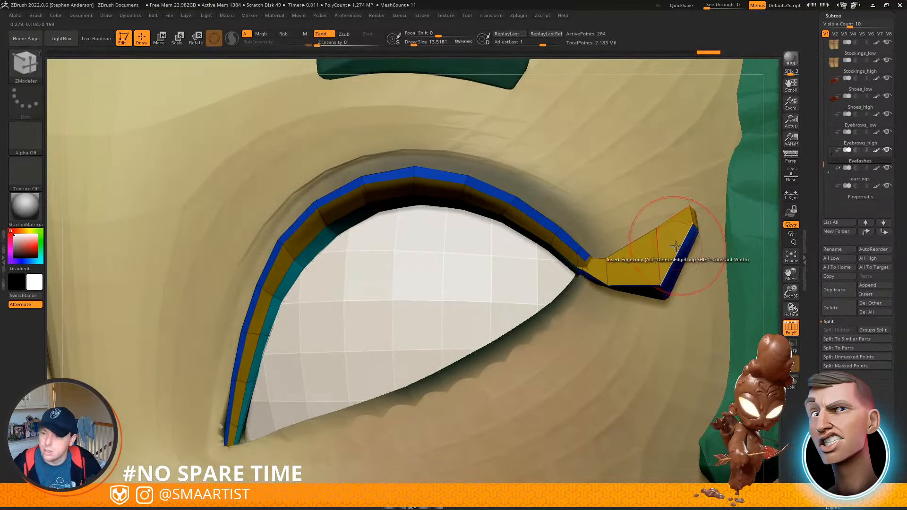
{"action": "left_click", "coordinate": [679, 248]}
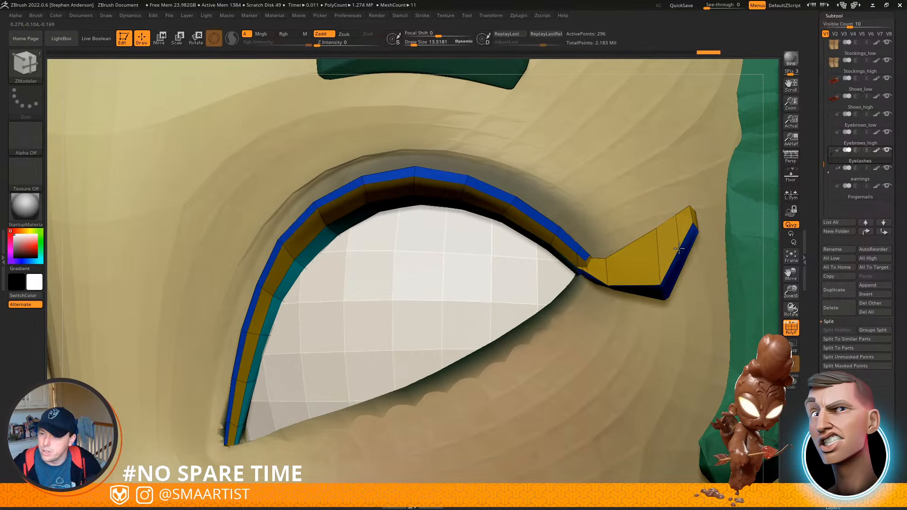
{"action": "left_click", "coordinate": [633, 282]}
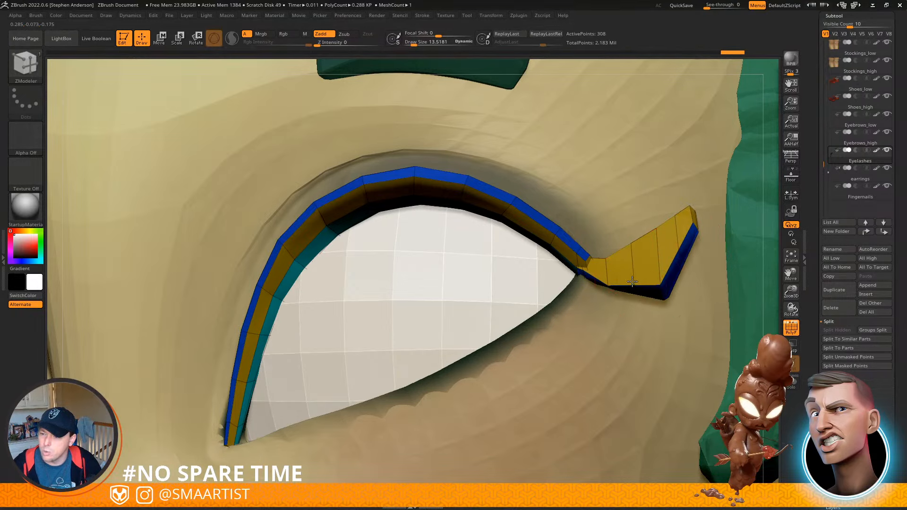
Round out the lower and outer edges of the eyelash wing with a smaller Move brush
{"action": "key", "text": "b"}
{"action": "key", "text": "m"}
{"action": "key", "text": "v"}
{"action": "key", "text": "s"}
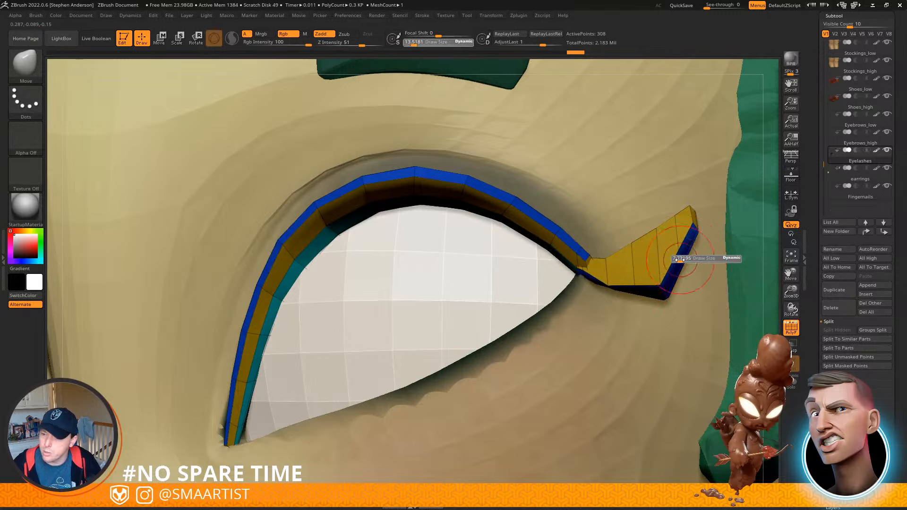
{"action": "left_click_drag", "start_coordinate": [680, 260], "coordinate": [696, 263]}
{"action": "mouse_move", "coordinate": [627, 289]}
{"action": "right_mouse_down"}
{"action": "mouse_move", "coordinate": [647, 292]}
{"action": "mouse_move", "coordinate": [627, 299]}
{"action": "mouse_move", "coordinate": [638, 296]}
{"action": "right_mouse_up"}
{"action": "left_click_drag", "start_coordinate": [637, 296], "coordinate": [629, 306]}
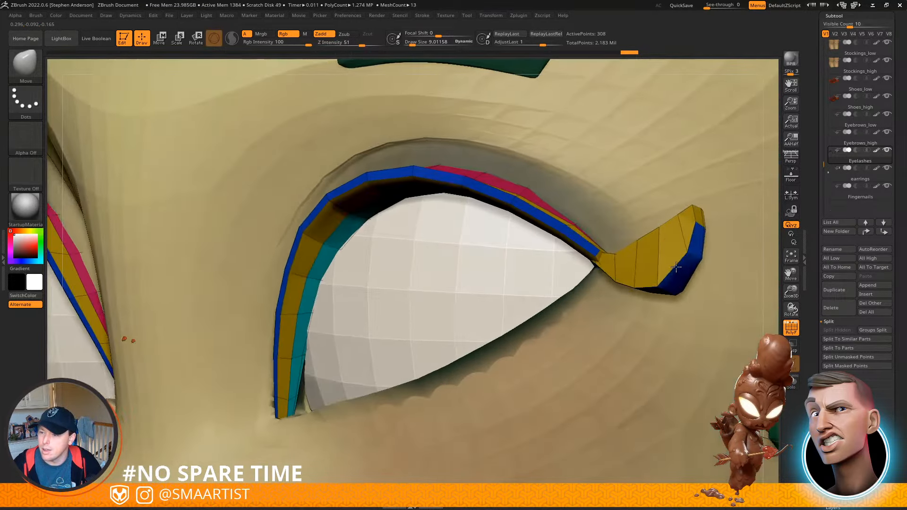
Check the eyelash wing with and without the dynamic subdivision preview and review both lashes on the full character
{"action": "right_click_drag", "start_coordinate": [675, 260], "coordinate": [673, 263], "text": "ctrl"}
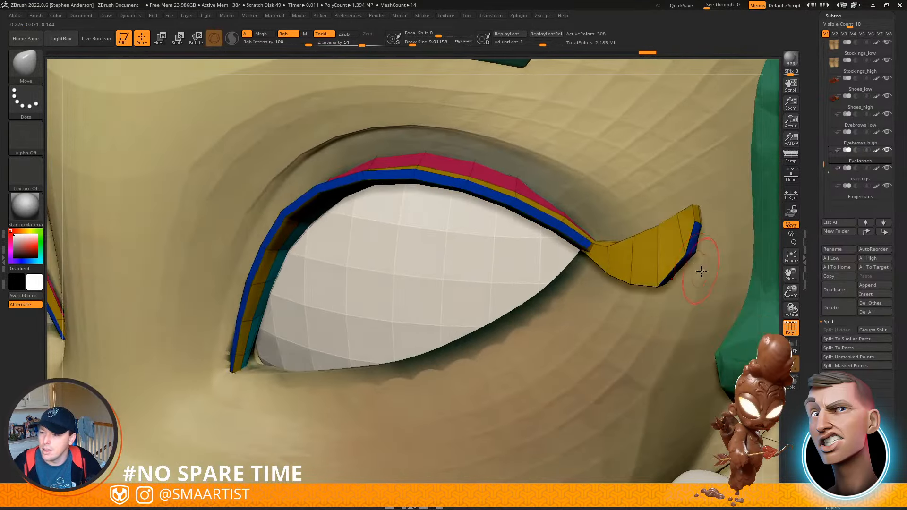
{"action": "key", "text": "ctrl"}
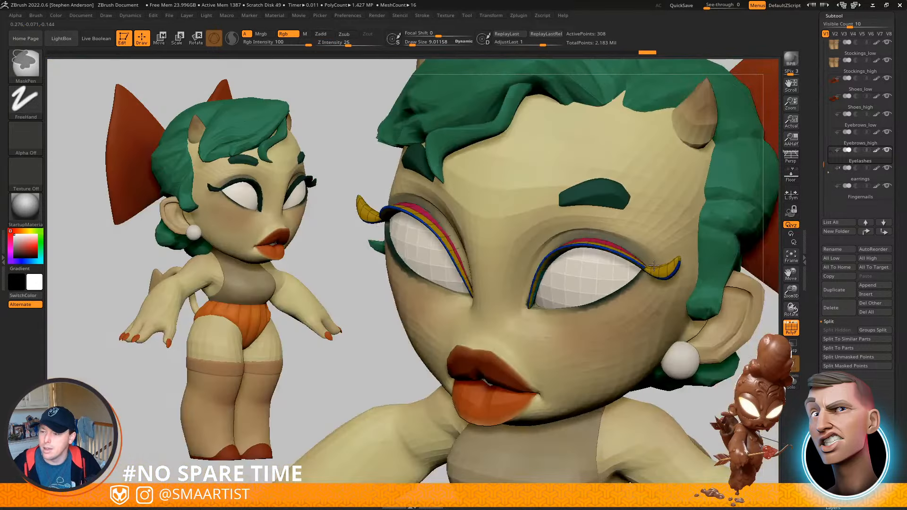
{"action": "right_click_drag", "start_coordinate": [654, 266], "coordinate": [680, 291], "text": "ctrl"}
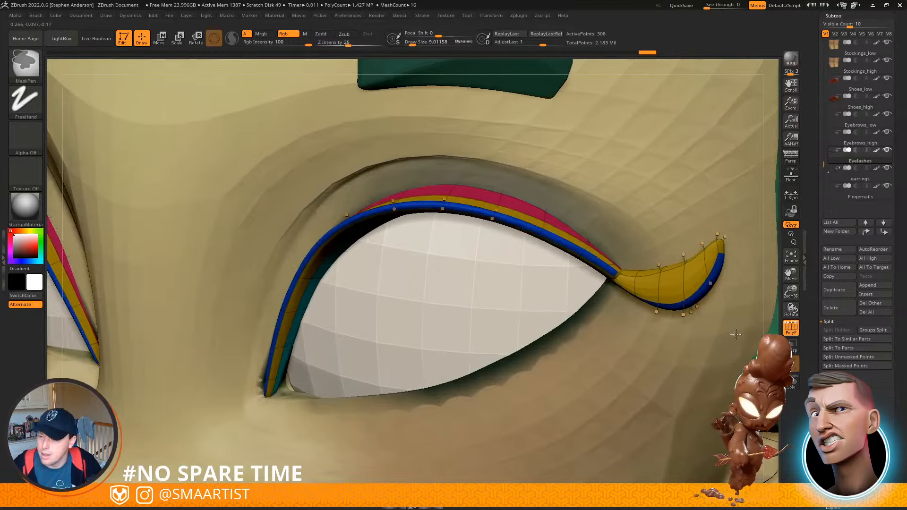
{"action": "key", "text": "shift+d"}
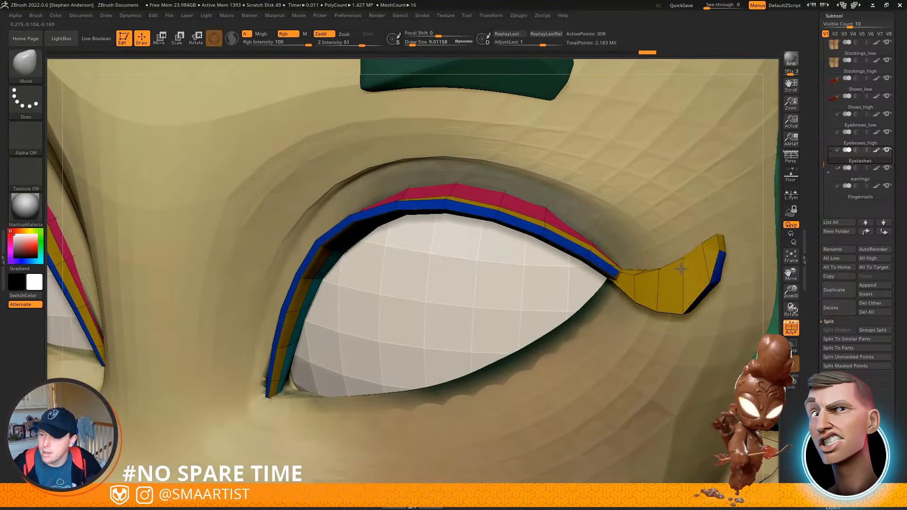
{"action": "right_click_drag", "start_coordinate": [679, 268], "coordinate": [692, 271]}
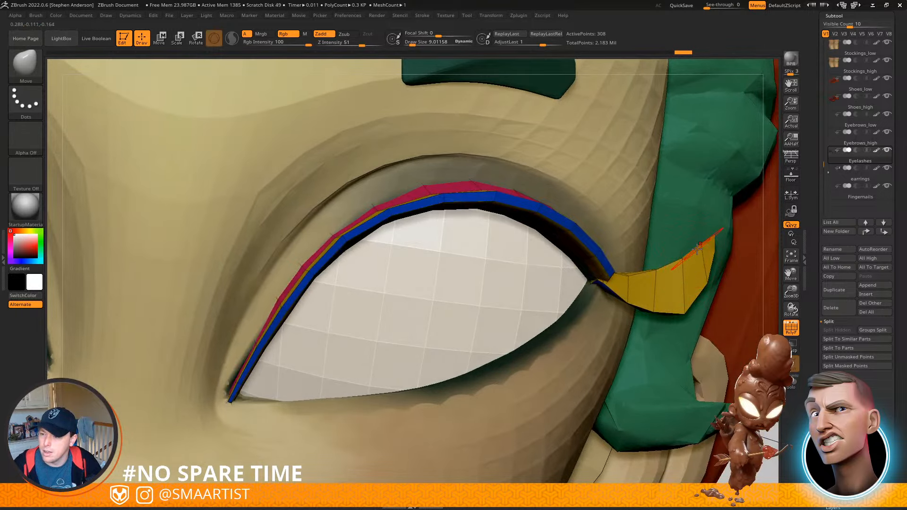
{"action": "key", "text": "shift"}
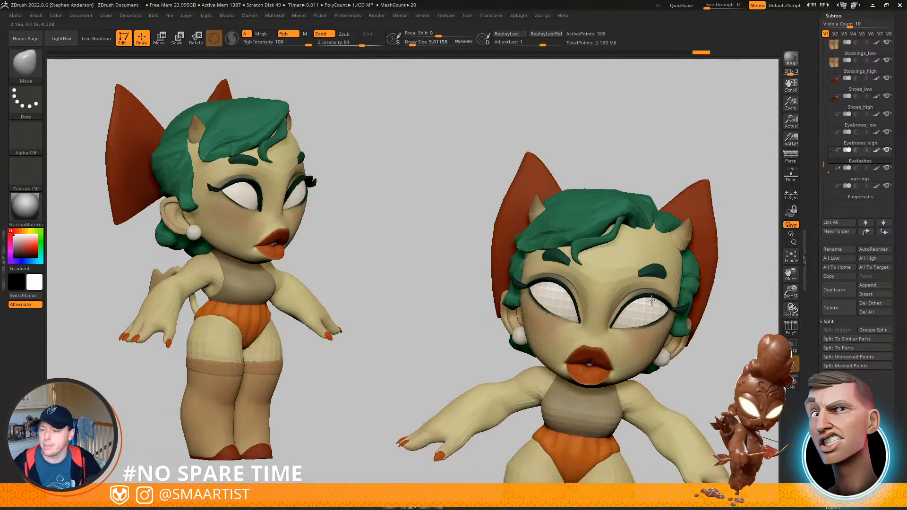
{"action": "mouse_move", "coordinate": [666, 302]}
{"action": "left_mouse_down"}
{"action": "mouse_move", "coordinate": [681, 340]}
{"action": "mouse_move", "coordinate": [668, 344]}
{"action": "mouse_move", "coordinate": [666, 268]}
{"action": "left_mouse_up"}
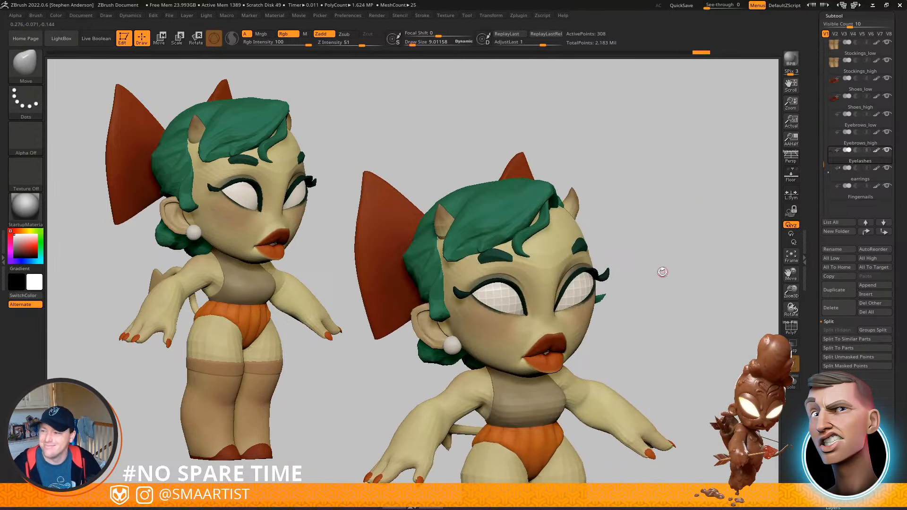
Rename the Eyelashes subtool as Eyelashes_low
{"action": "mouse_move", "coordinate": [665, 285]}
{"action": "right_mouse_down", "text": "ctrl"}
{"action": "mouse_move", "coordinate": [661, 310]}
{"action": "mouse_move", "coordinate": [645, 286]}
{"action": "mouse_move", "coordinate": [651, 296]}
{"action": "right_mouse_up", "text": "ctrl"}
{"action": "left_click", "coordinate": [838, 250]}
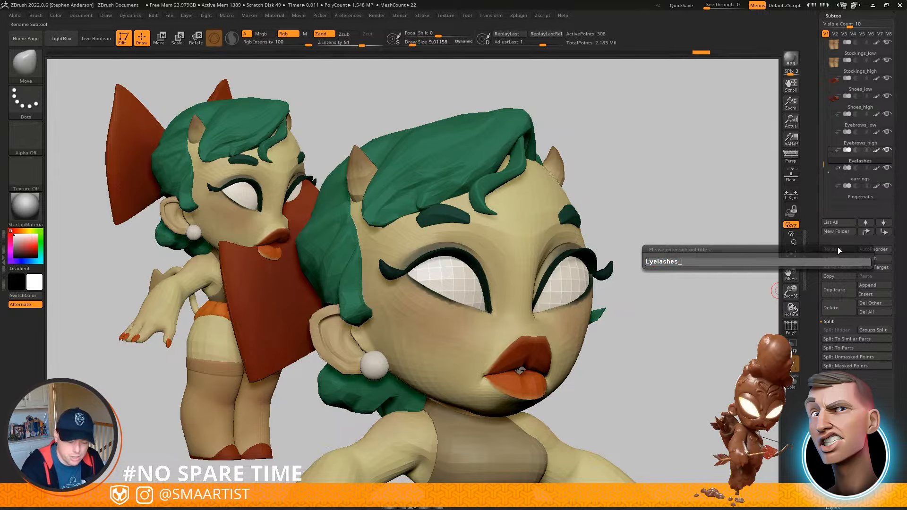
{"action": "type", "text": "_low"}
{"action": "key", "text": "Return"}
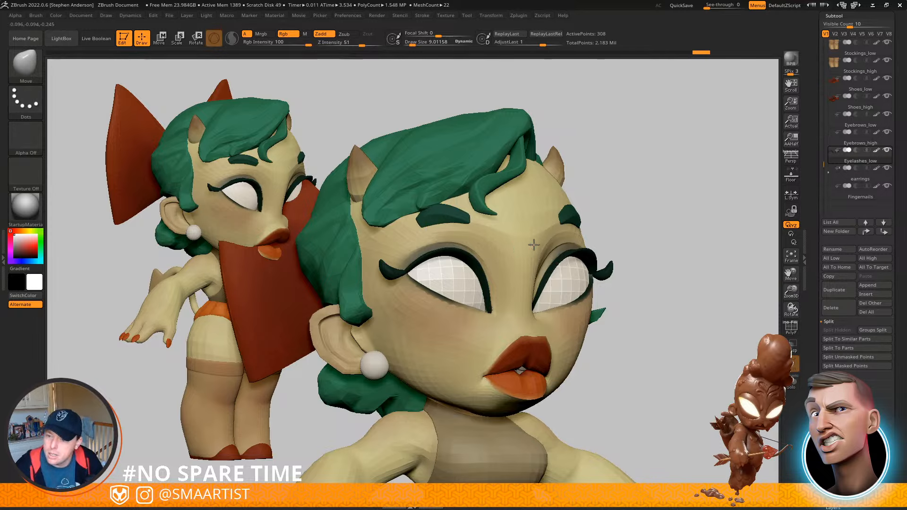
Apply the dynamic subdivision of Eyelashes_low as real subdivision levels and return to the subtool list
{"action": "mouse_move", "coordinate": [628, 290]}
{"action": "right_mouse_down"}
{"action": "mouse_move", "coordinate": [650, 294]}
{"action": "mouse_move", "coordinate": [642, 296]}
{"action": "right_mouse_up"}
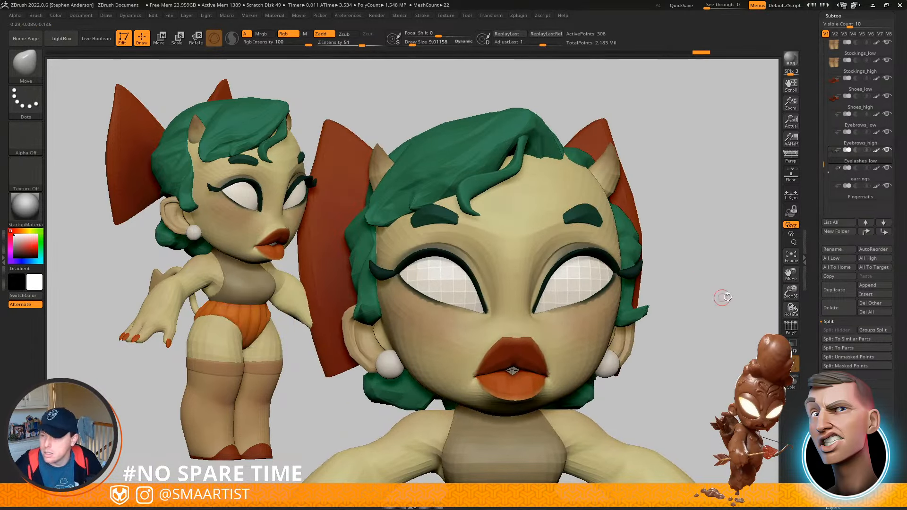
{"action": "left_click", "coordinate": [837, 463]}
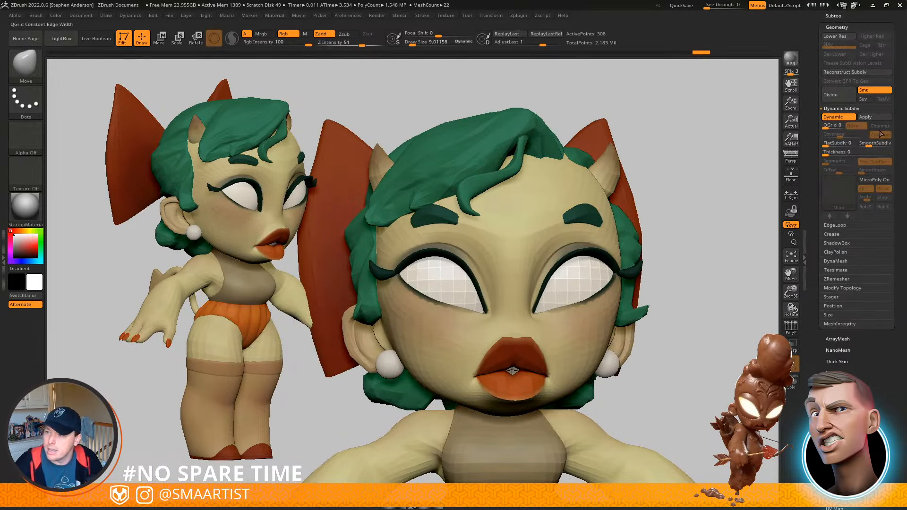
{"action": "left_click", "coordinate": [875, 118]}
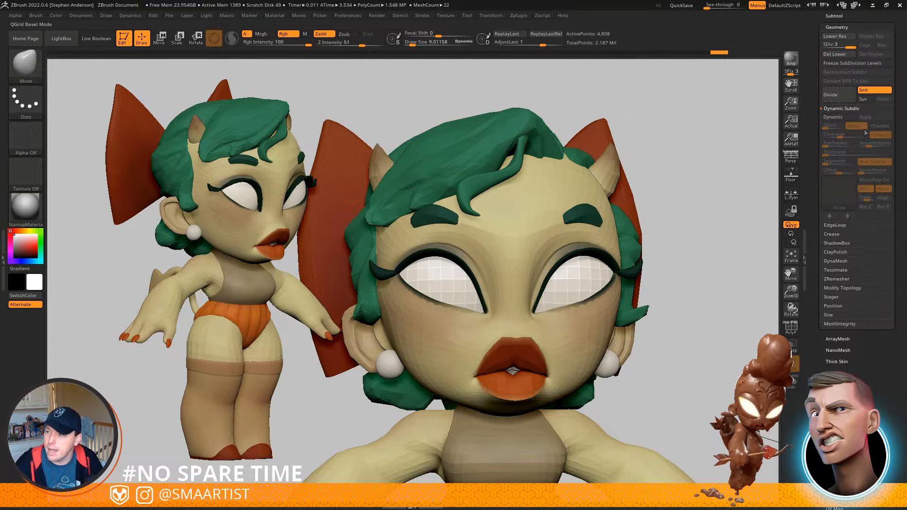
{"action": "mouse_move", "coordinate": [587, 236]}
{"action": "right_mouse_down"}
{"action": "mouse_move", "coordinate": [534, 241]}
{"action": "mouse_move", "coordinate": [648, 296]}
{"action": "mouse_move", "coordinate": [634, 251]}
{"action": "mouse_move", "coordinate": [647, 293]}
{"action": "mouse_move", "coordinate": [645, 285]}
{"action": "right_mouse_up"}
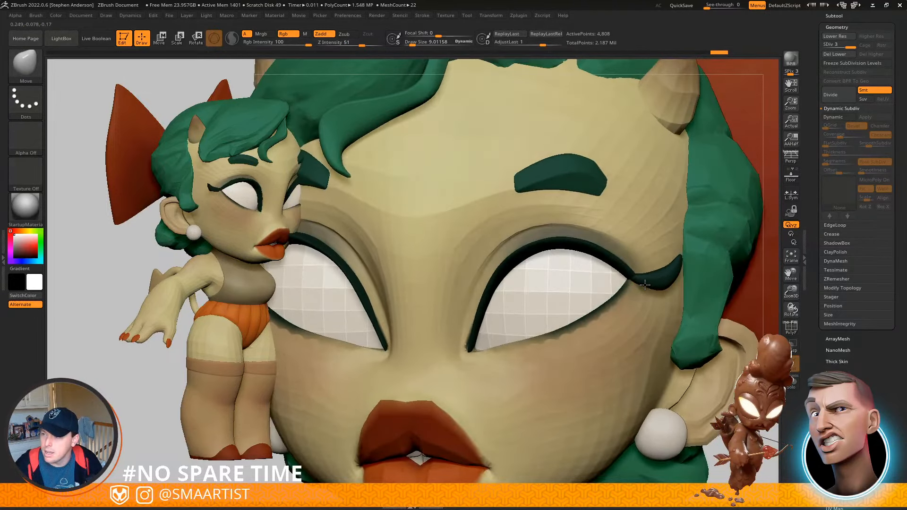
{"action": "left_click", "coordinate": [845, 28]}
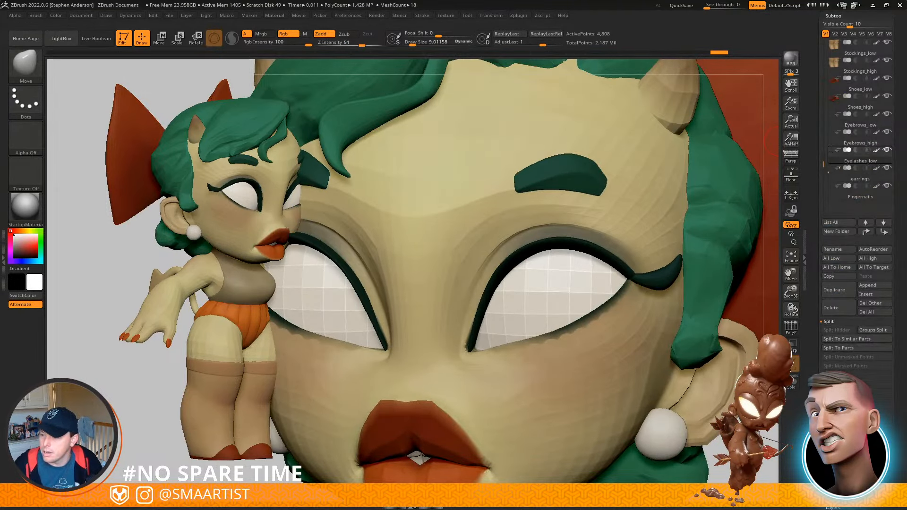
Reshape the lower and outer edges of the eyelash wing at subdivision level 3 with the Move brush, enlarging it to about 13.5
{"action": "left_click", "coordinate": [836, 17]}
{"action": "right_click_drag", "start_coordinate": [673, 293], "coordinate": [684, 347]}
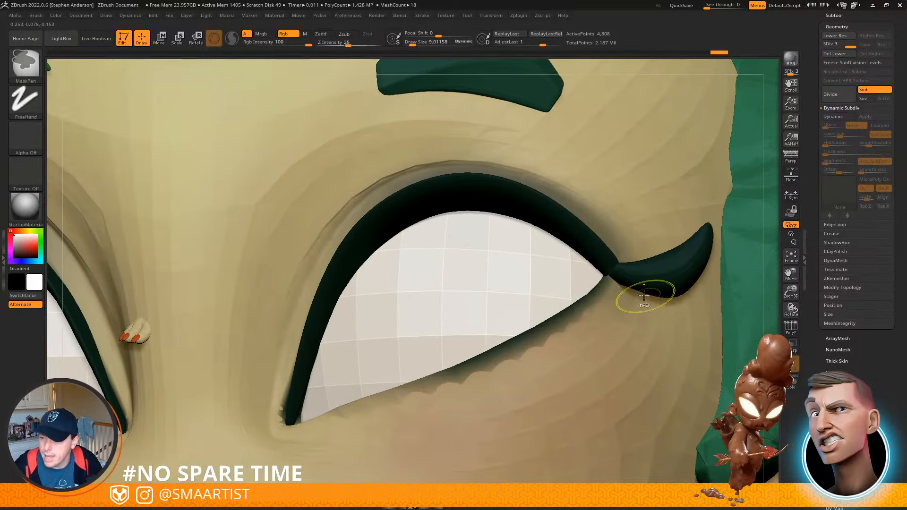
{"action": "left_click_drag", "start_coordinate": [638, 289], "coordinate": [640, 294]}
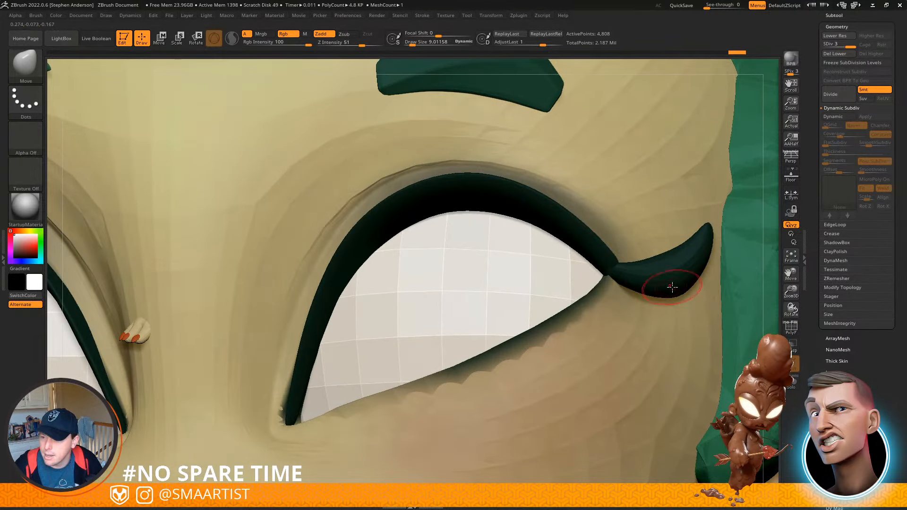
{"action": "key", "text": "s"}
{"action": "left_click_drag", "start_coordinate": [692, 273], "coordinate": [694, 273]}
{"action": "left_click_drag", "start_coordinate": [645, 296], "coordinate": [646, 298]}
{"action": "left_click_drag", "start_coordinate": [697, 275], "coordinate": [703, 270]}
{"action": "mouse_move", "coordinate": [709, 284]}
{"action": "right_mouse_down", "text": "ctrl"}
{"action": "mouse_move", "coordinate": [674, 276]}
{"action": "mouse_move", "coordinate": [700, 280]}
{"action": "mouse_move", "coordinate": [679, 285]}
{"action": "mouse_move", "coordinate": [699, 264]}
{"action": "right_mouse_up", "text": "ctrl"}
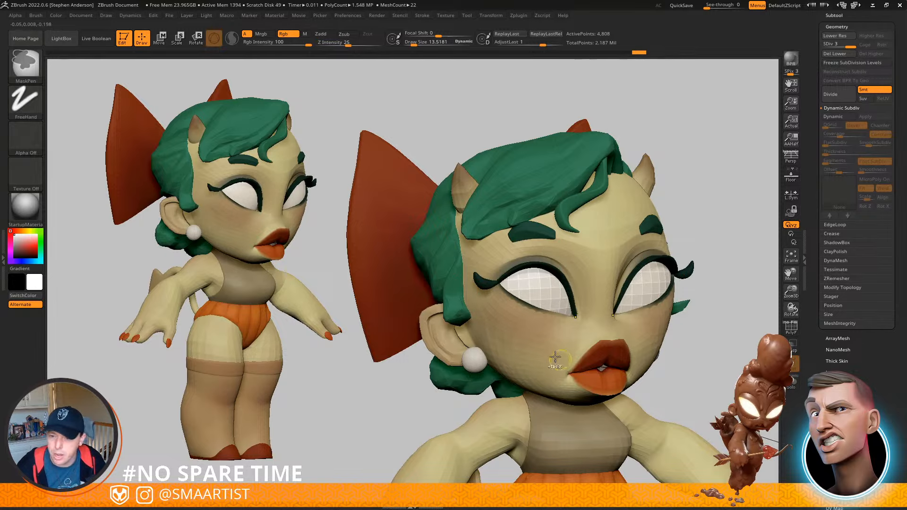
Even out the underside of the wing on the opposite eyelash with the Move brush and check the whole character
{"action": "right_click_drag", "start_coordinate": [514, 279], "coordinate": [533, 317], "text": "ctrl"}
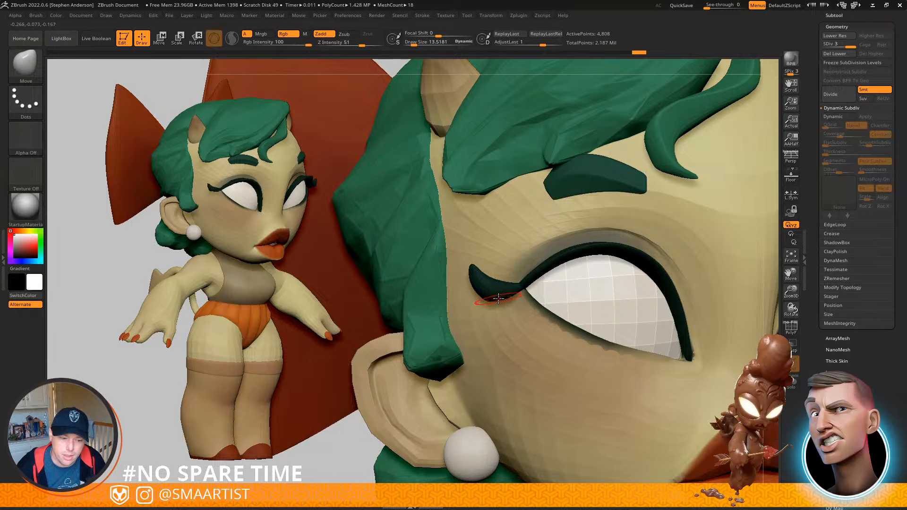
{"action": "left_click_drag", "start_coordinate": [508, 299], "coordinate": [478, 286]}
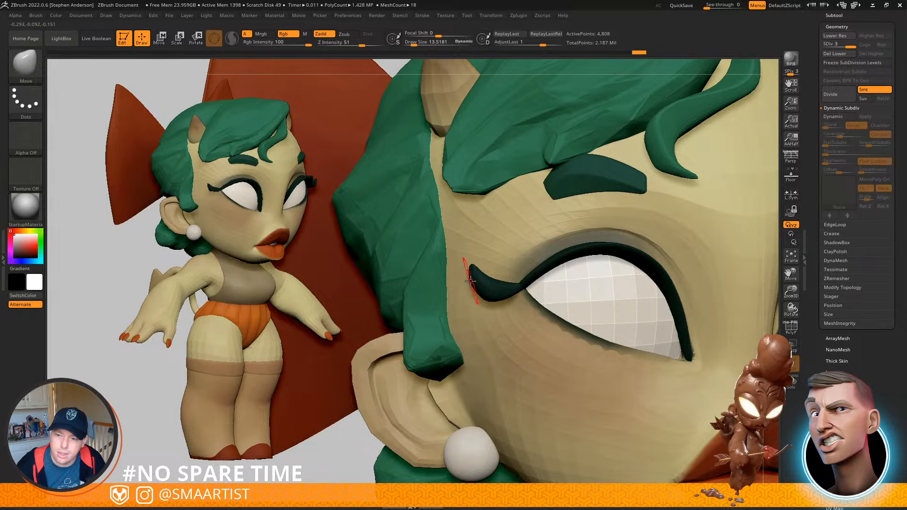
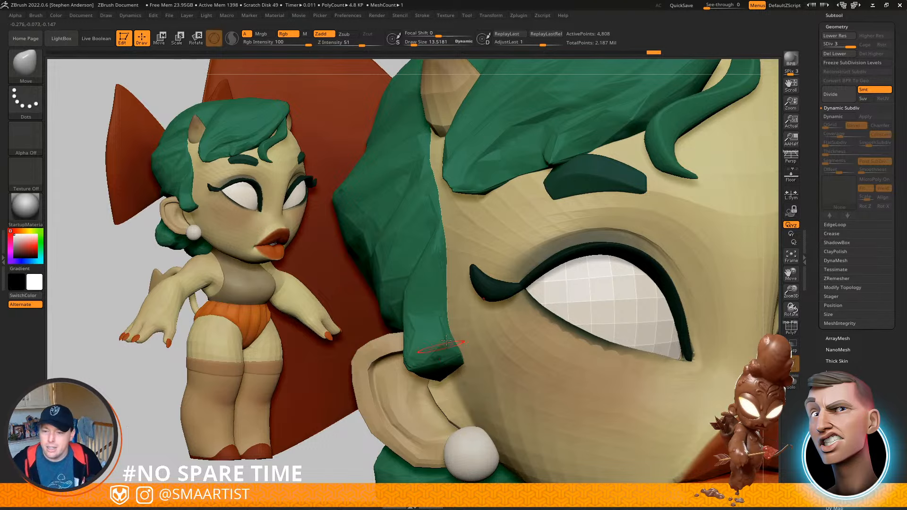
{"action": "mouse_move", "coordinate": [557, 312]}
{"action": "right_mouse_down", "text": "ctrl"}
{"action": "mouse_move", "coordinate": [604, 253]}
{"action": "mouse_move", "coordinate": [695, 265]}
{"action": "mouse_move", "coordinate": [704, 243]}
{"action": "mouse_move", "coordinate": [731, 255]}
{"action": "mouse_move", "coordinate": [682, 240]}
{"action": "right_mouse_up", "text": "ctrl"}
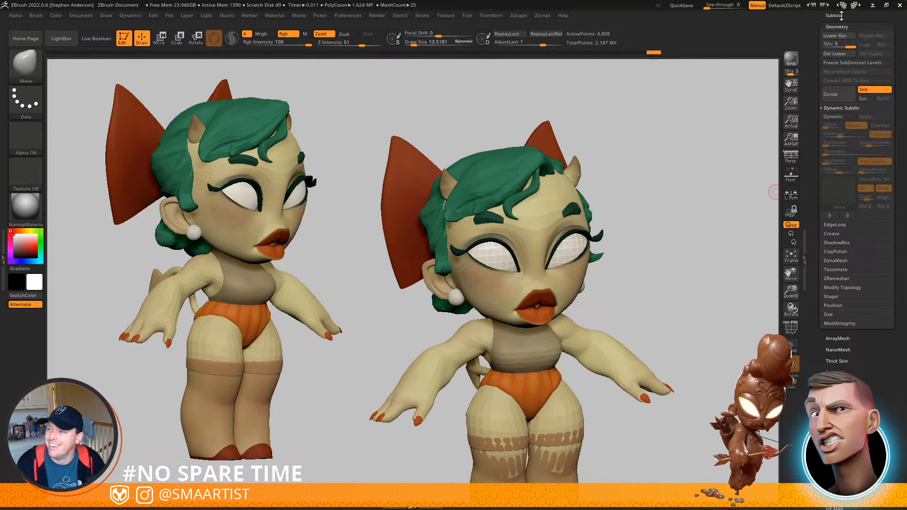
Duplicate the Eyelashes_low subtool and rename the copy Eyelashes_high
{"action": "left_click_drag", "start_coordinate": [842, 15], "coordinate": [843, 18]}
{"action": "left_click_drag", "start_coordinate": [905, 60], "coordinate": [898, 105]}
{"action": "left_click", "coordinate": [831, 100]}
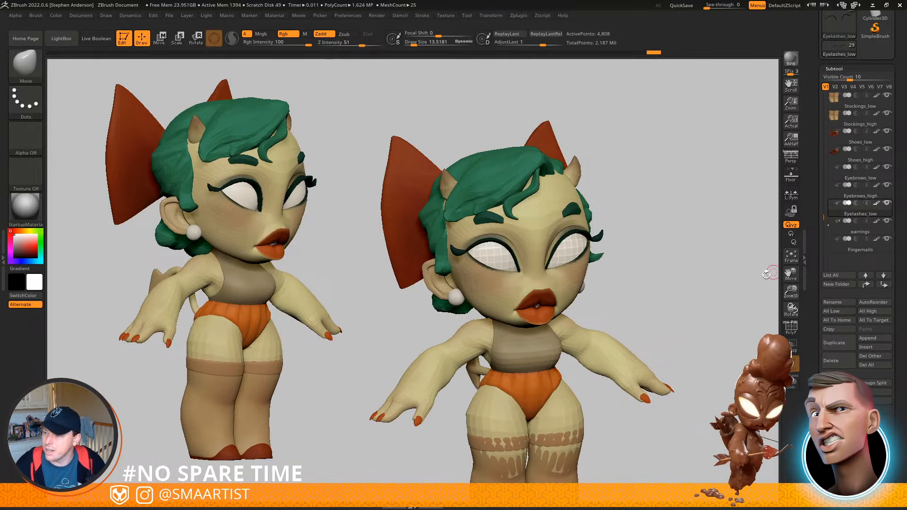
{"action": "left_click", "coordinate": [834, 343]}
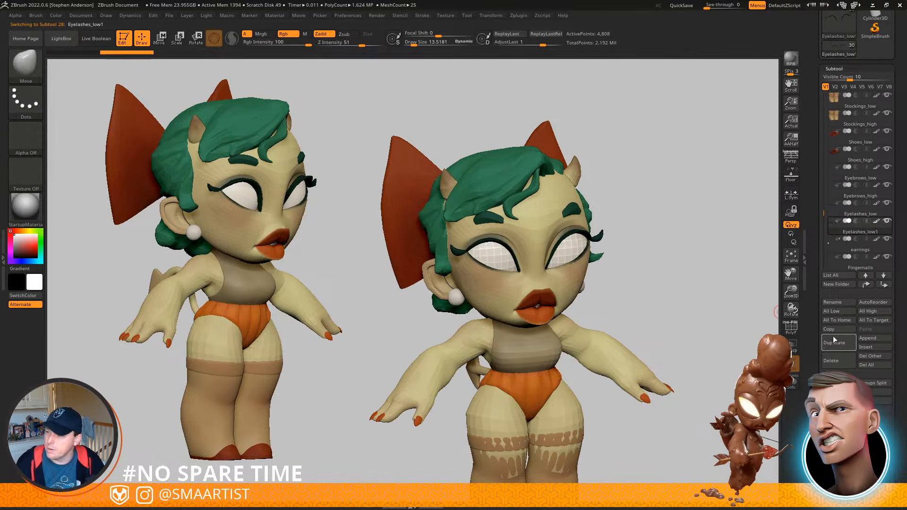
{"action": "left_click", "coordinate": [840, 303]}
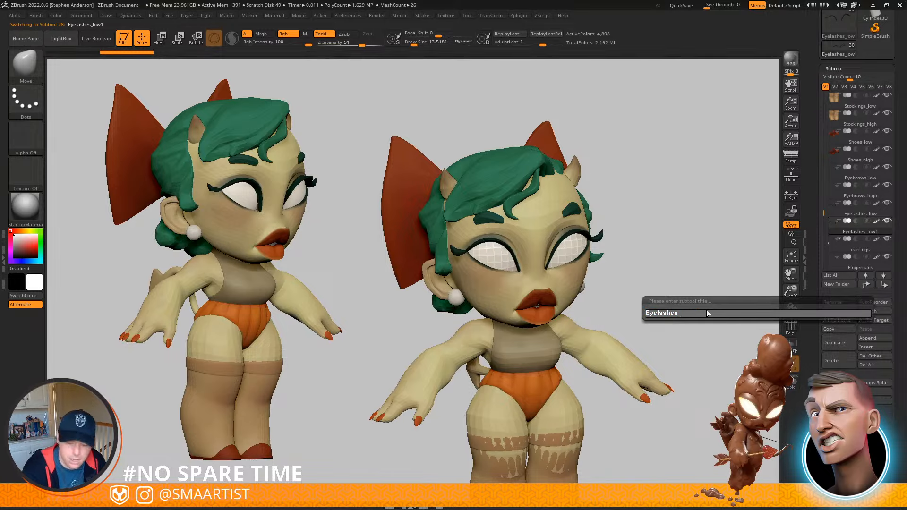
{"action": "type", "text": "Eyelashes_high"}
{"action": "key", "text": "Return"}
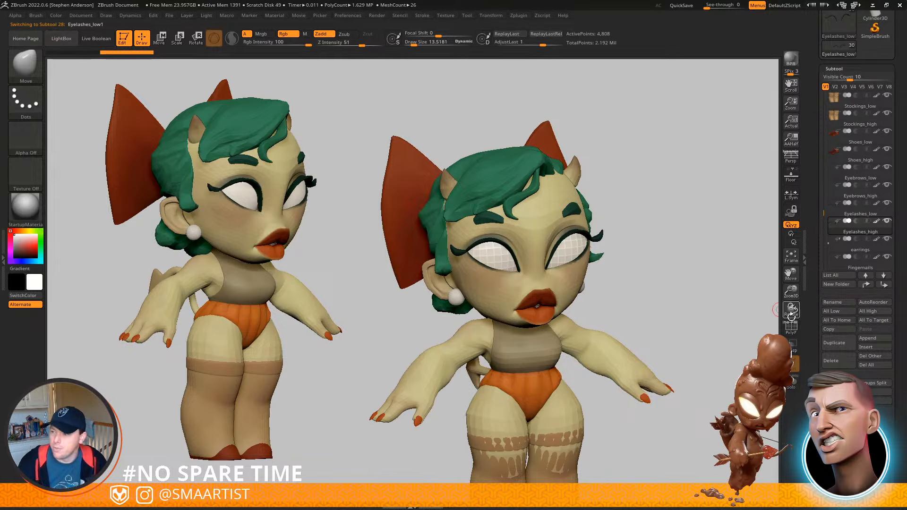
Step Eyelashes_low down to subdivision level 1, inspect its isolated wireframe and delete the higher subdivision levels
{"action": "scroll", "coordinate": [896, 387], "scroll_direction": "down", "scroll_amount": 3}
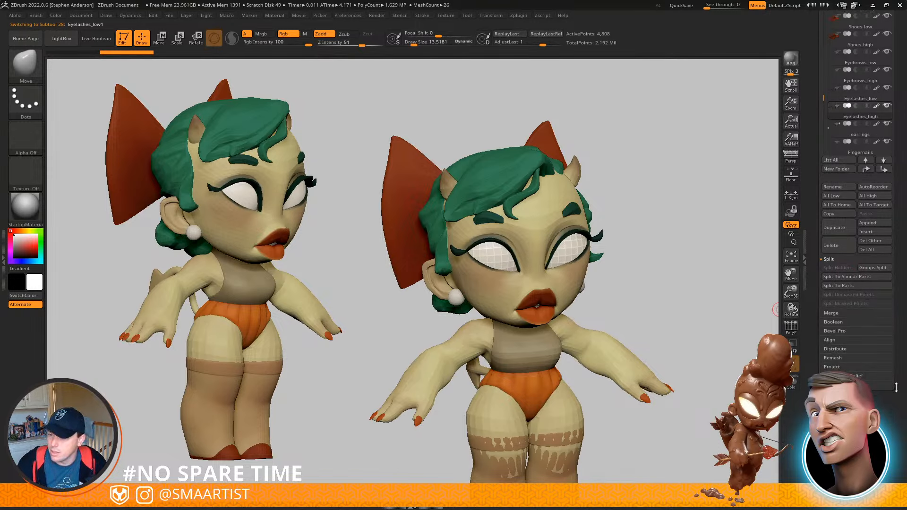
{"action": "key", "text": "Up"}
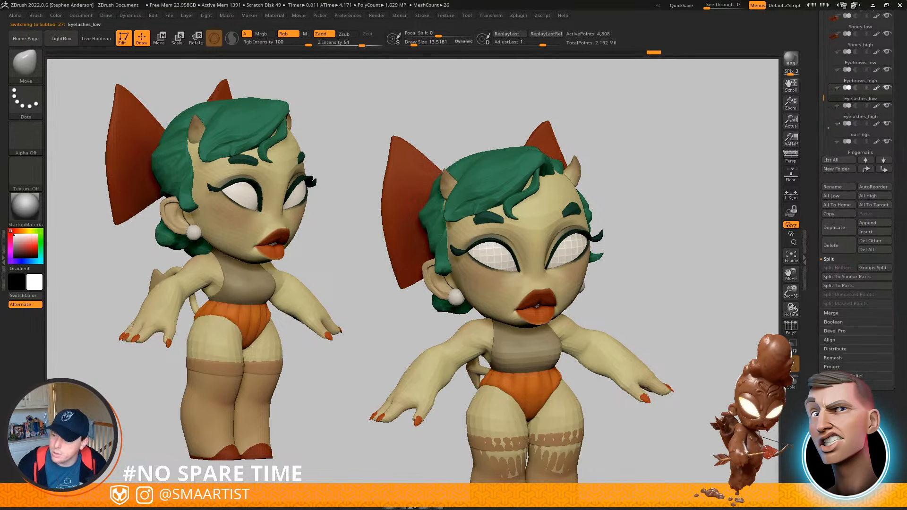
{"action": "left_click", "coordinate": [837, 400]}
{"action": "mouse_move", "coordinate": [589, 269]}
{"action": "right_mouse_down", "text": "ctrl"}
{"action": "mouse_move", "coordinate": [597, 313]}
{"action": "mouse_move", "coordinate": [603, 309]}
{"action": "right_mouse_up", "text": "ctrl"}
{"action": "key", "text": "shift+d"}
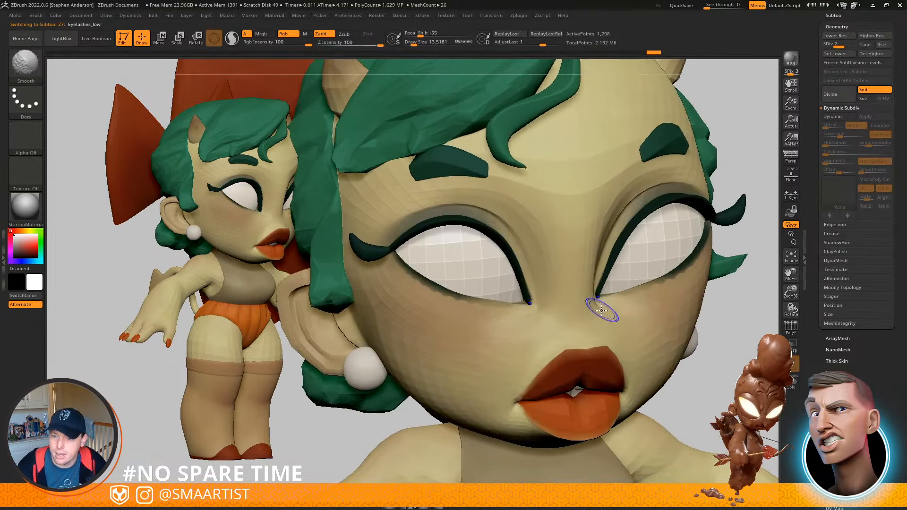
{"action": "key", "text": "shift+d"}
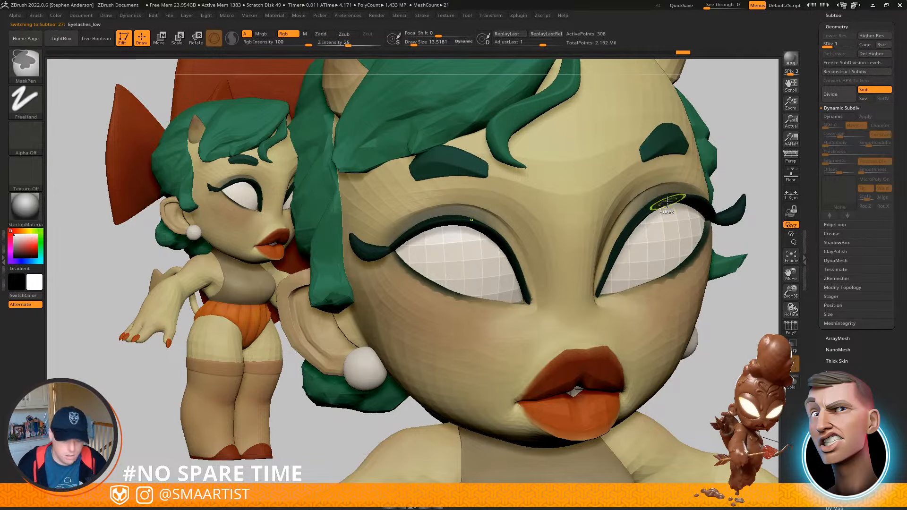
{"action": "key", "text": "ctrl+1"}
{"action": "mouse_move", "coordinate": [557, 241]}
{"action": "left_mouse_down"}
{"action": "mouse_move", "coordinate": [533, 249]}
{"action": "mouse_move", "coordinate": [537, 279]}
{"action": "mouse_move", "coordinate": [537, 263]}
{"action": "left_mouse_up"}
{"action": "key", "text": "shift+f"}
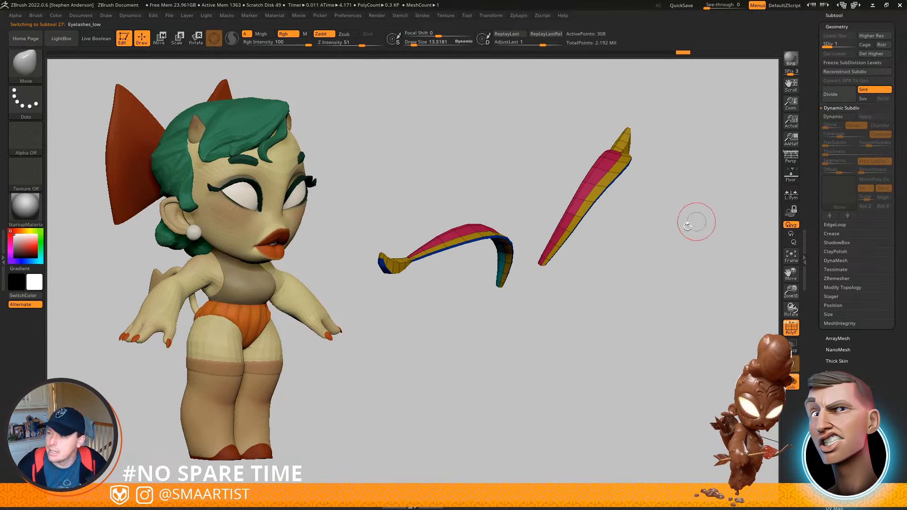
{"action": "left_click_drag", "start_coordinate": [696, 222], "coordinate": [662, 201]}
{"action": "left_click", "coordinate": [872, 53]}
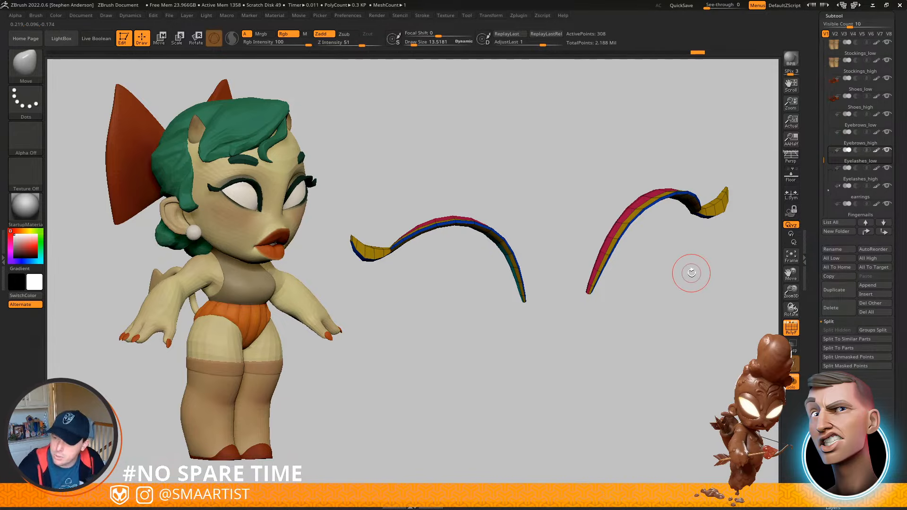
Inspect the mesh of the earrings subtool and apply its dynamic subdivision as real subdivision levels
{"action": "key", "text": "Down"}
{"action": "key", "text": "Down"}
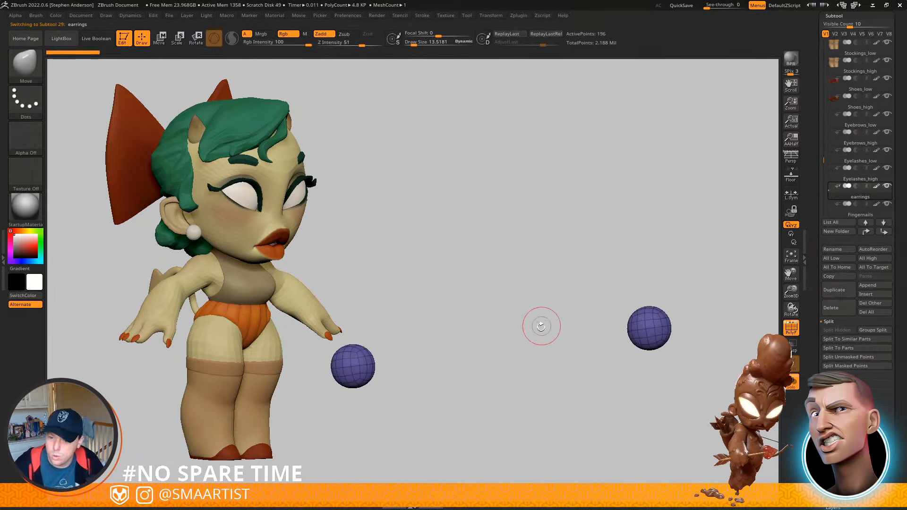
{"action": "right_click_drag", "start_coordinate": [531, 326], "coordinate": [583, 300], "text": "alt"}
{"action": "right_click_drag", "start_coordinate": [396, 344], "coordinate": [522, 348], "text": "ctrl"}
{"action": "key", "text": "shift+f"}
{"action": "key", "text": "shift+f"}
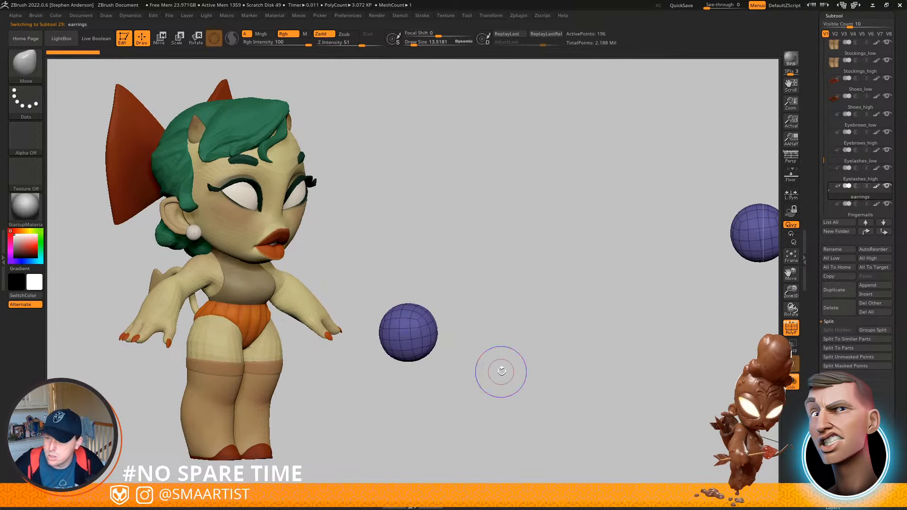
{"action": "left_click_drag", "start_coordinate": [499, 367], "coordinate": [492, 328]}
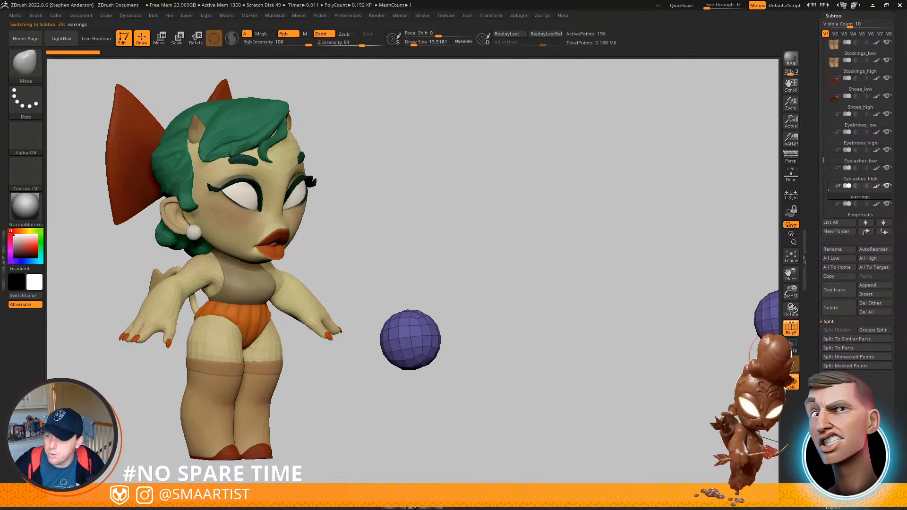
{"action": "left_click", "coordinate": [837, 462]}
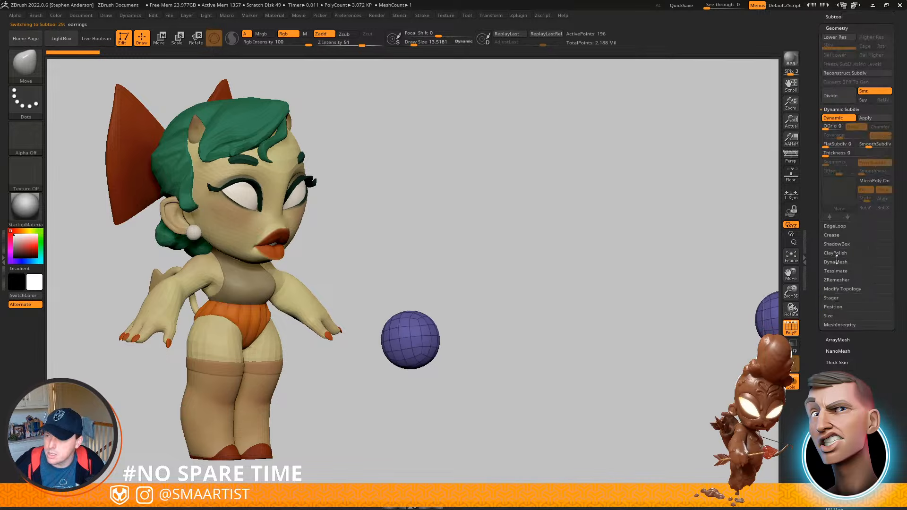
{"action": "left_click", "coordinate": [869, 118]}
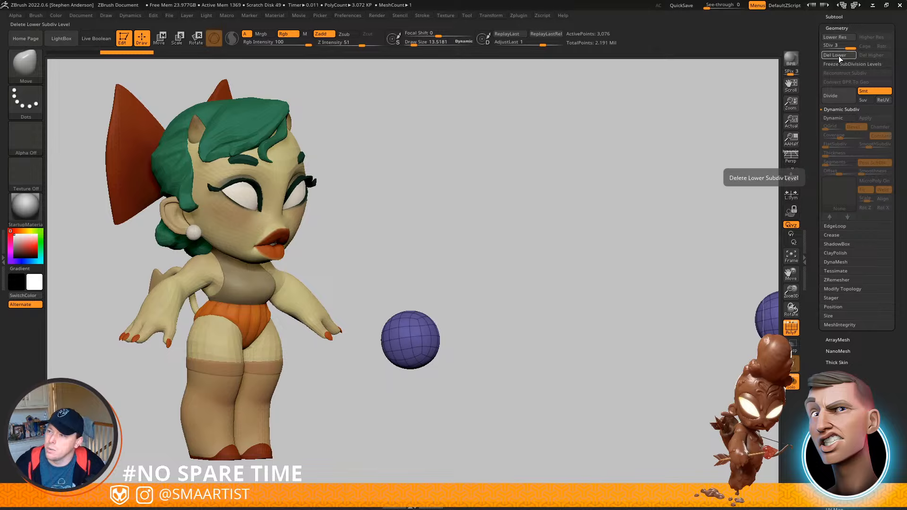
Rename the earrings subtool as Earrings_low
{"action": "left_click", "coordinate": [843, 18]}
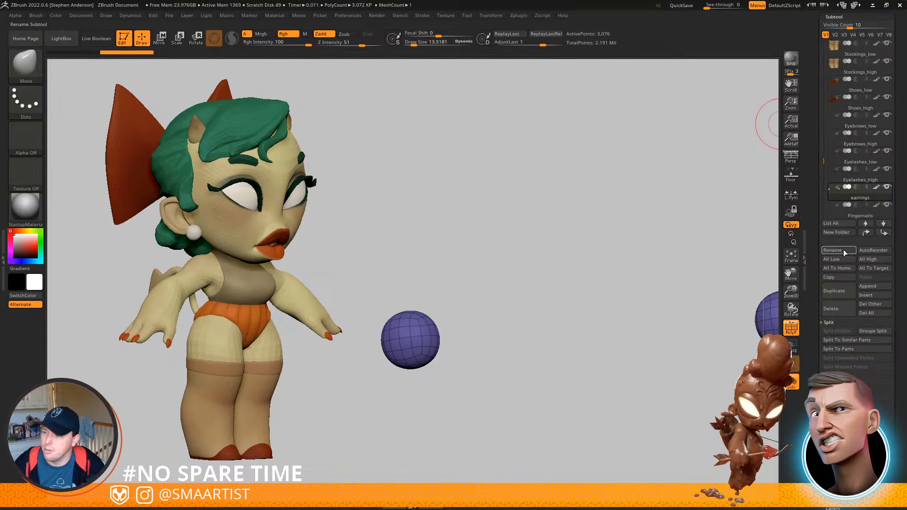
{"action": "left_click", "coordinate": [843, 250]}
{"action": "type", "text": "Earrin"}
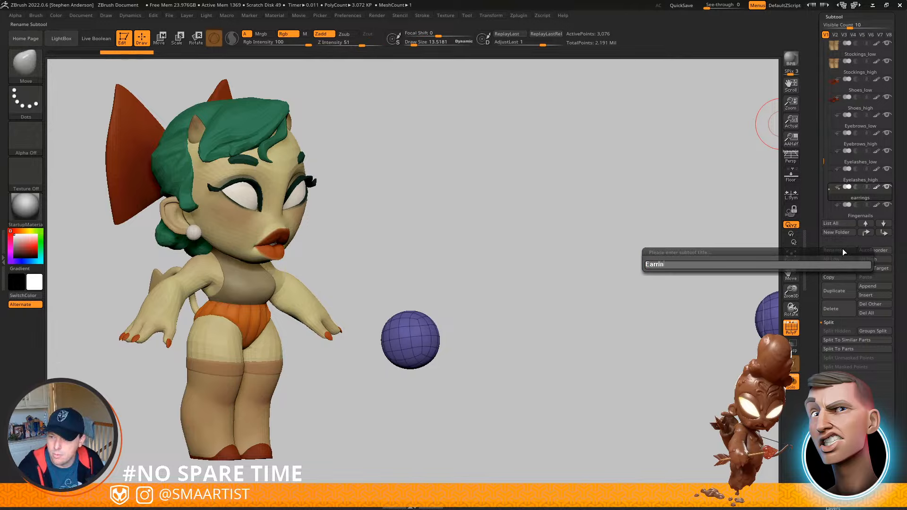
{"action": "type", "text": "gs_low"}
{"action": "key", "text": "Return"}
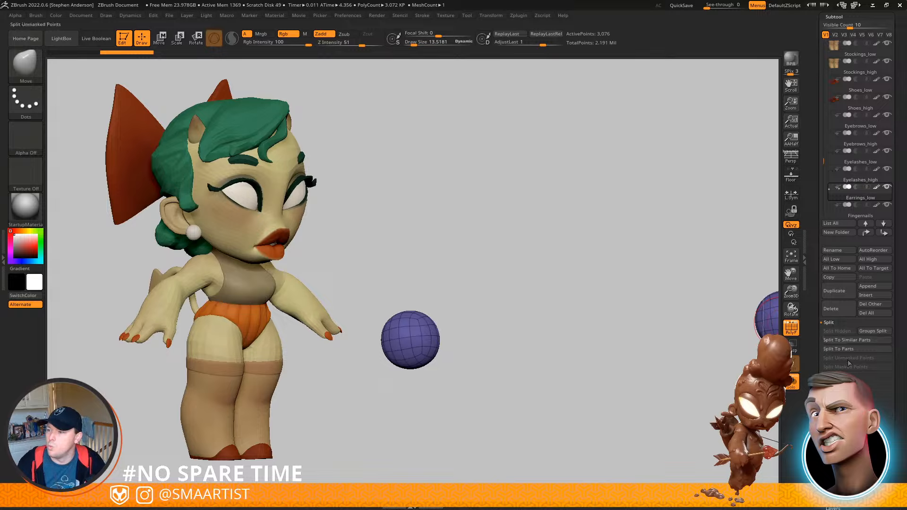
Duplicate Earrings_low and rename the copy Earrings_high
{"action": "left_click", "coordinate": [844, 291]}
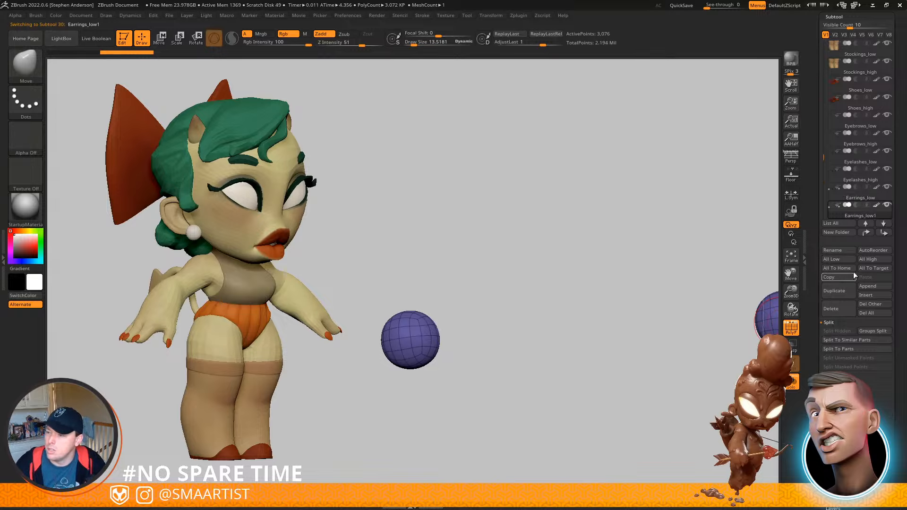
{"action": "left_click", "coordinate": [834, 250]}
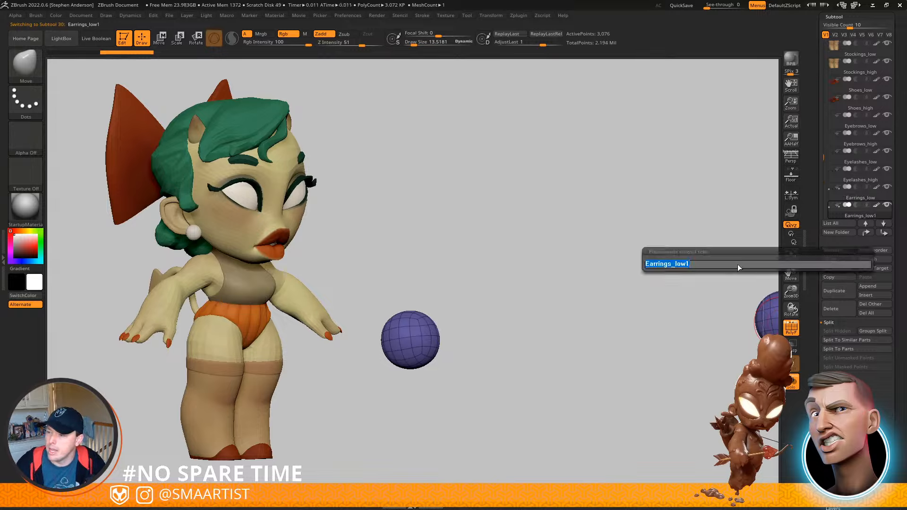
{"action": "key", "text": "BackSpace"}
{"action": "key", "text": "BackSpace"}
{"action": "key", "text": "BackSpace"}
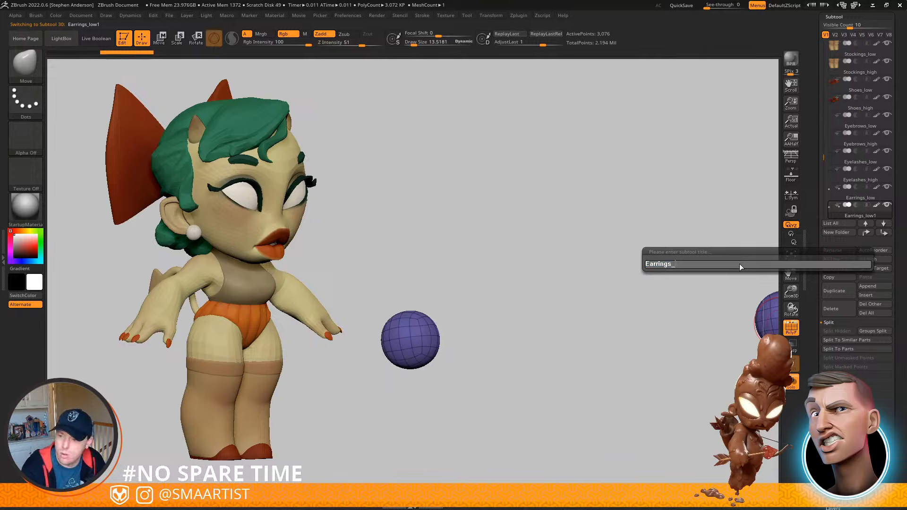
{"action": "type", "text": "high"}
{"action": "key", "text": "BackSpace"}
{"action": "key", "text": "BackSpace"}
{"action": "key", "text": "BackSpace"}
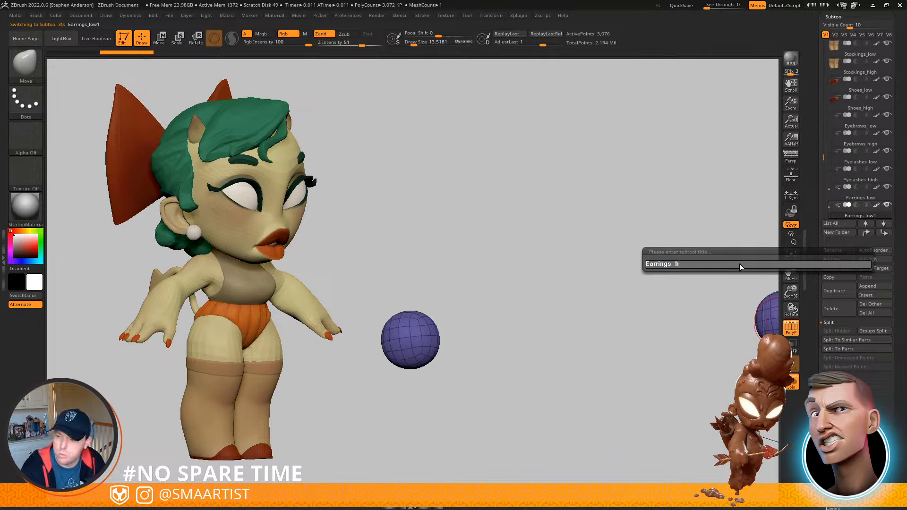
{"action": "type", "text": "igh"}
{"action": "key", "text": "Return"}
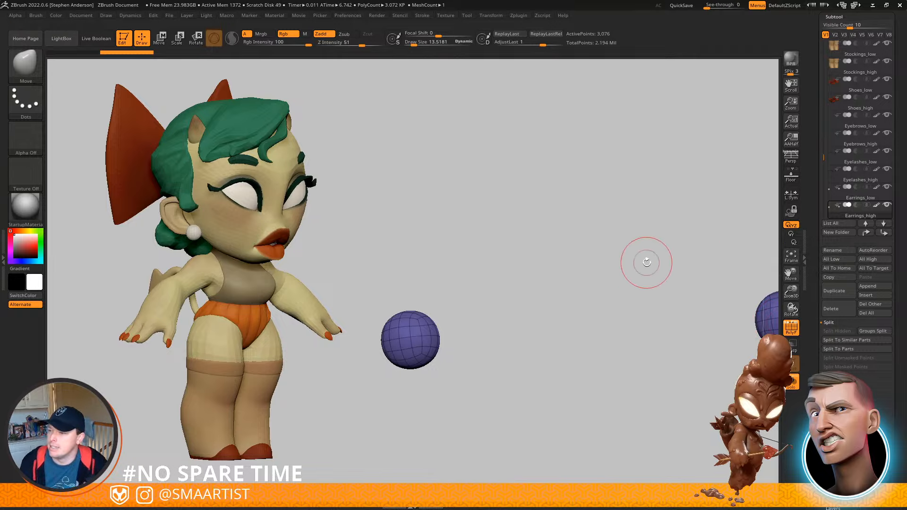
Reduce Earrings_low to subdivision level 1, delete its higher levels and return to the subtool list
{"action": "key", "text": "Up"}
{"action": "key", "text": "shift+d"}
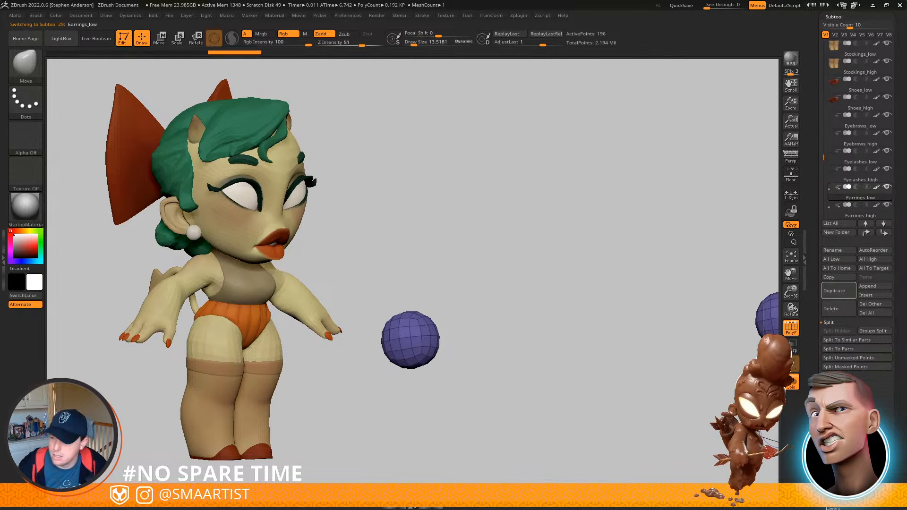
{"action": "left_click", "coordinate": [836, 463]}
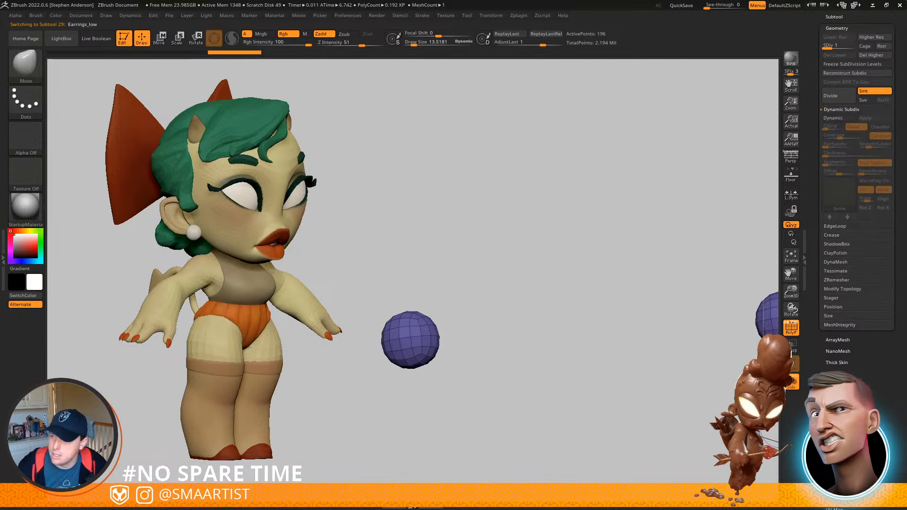
{"action": "left_click", "coordinate": [873, 54]}
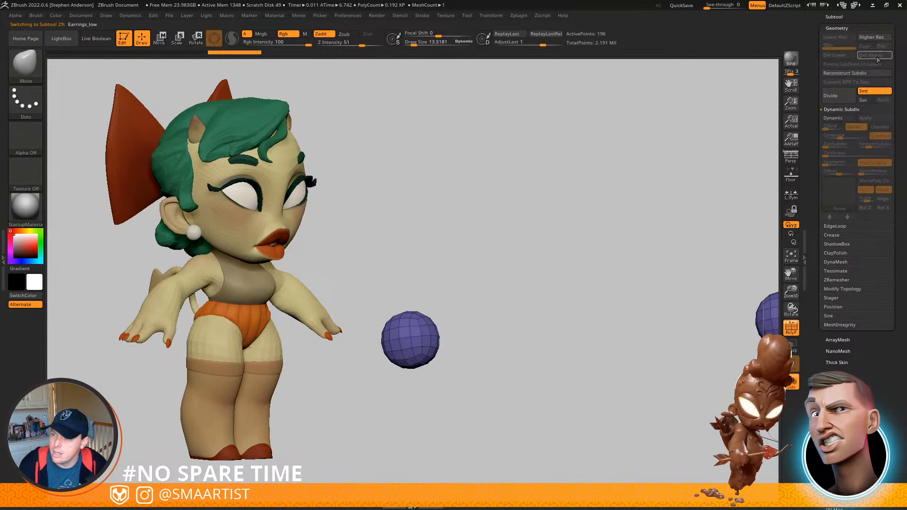
{"action": "left_click", "coordinate": [840, 17]}
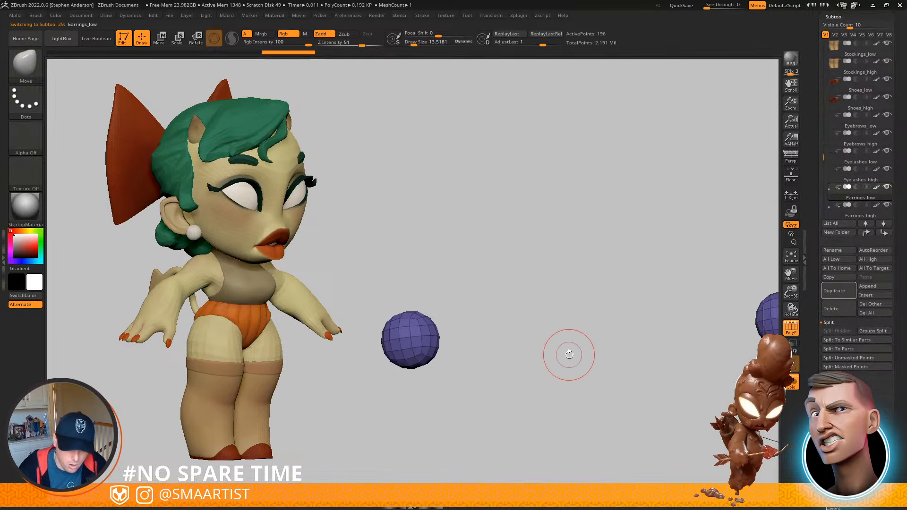
Select the Fingernails subtool and inspect the nails' mesh up close without dynamic subdivision
{"action": "key", "text": "Down"}
{"action": "key", "text": "Down"}
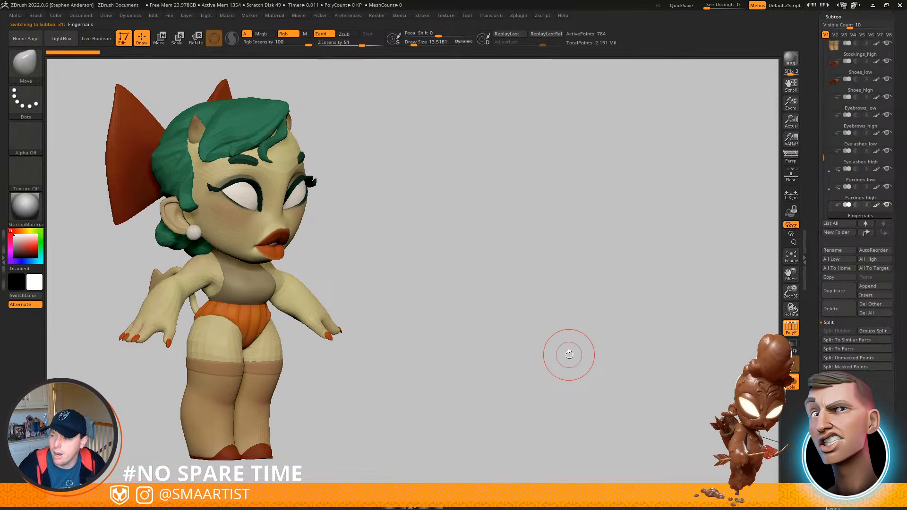
{"action": "left_click_drag", "start_coordinate": [510, 324], "coordinate": [661, 114], "text": "alt"}
{"action": "mouse_move", "coordinate": [459, 348]}
{"action": "left_mouse_down", "text": "alt"}
{"action": "mouse_move", "coordinate": [531, 249]}
{"action": "mouse_move", "coordinate": [545, 263]}
{"action": "mouse_move", "coordinate": [431, 286]}
{"action": "mouse_move", "coordinate": [425, 193]}
{"action": "mouse_move", "coordinate": [442, 239]}
{"action": "mouse_move", "coordinate": [437, 319]}
{"action": "mouse_move", "coordinate": [456, 409]}
{"action": "mouse_move", "coordinate": [430, 261]}
{"action": "mouse_move", "coordinate": [436, 283]}
{"action": "left_mouse_up", "text": "alt"}
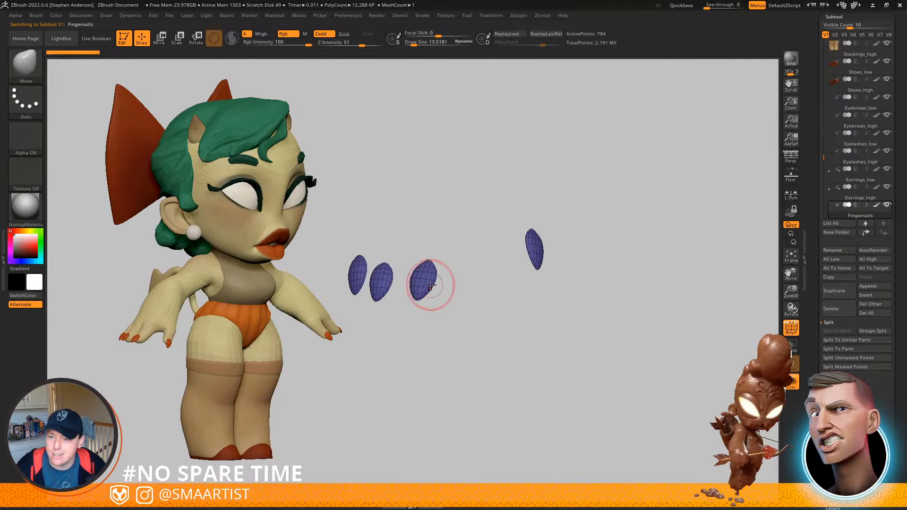
{"action": "key", "text": "shift"}
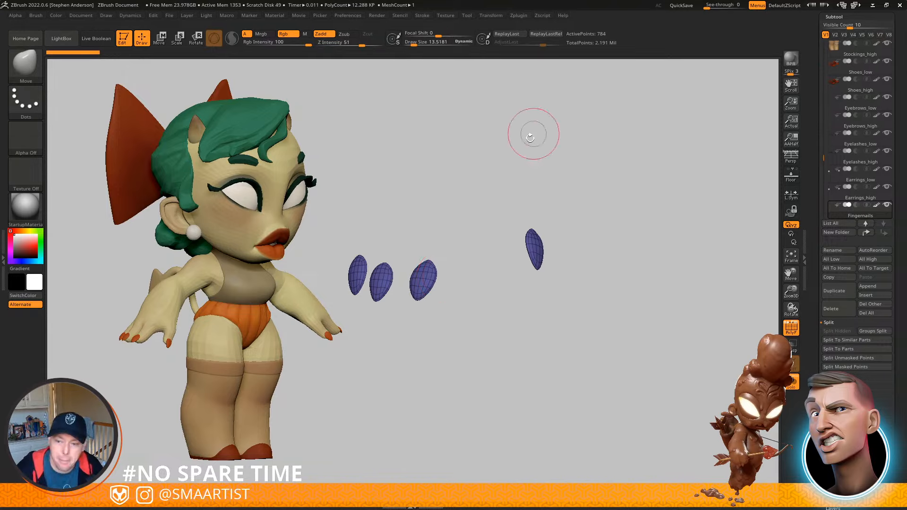
{"action": "left_click_drag", "start_coordinate": [411, 303], "coordinate": [432, 240]}
{"action": "mouse_move", "coordinate": [432, 241]}
{"action": "right_mouse_down", "text": "ctrl"}
{"action": "mouse_move", "coordinate": [582, 392]}
{"action": "mouse_move", "coordinate": [494, 297]}
{"action": "mouse_move", "coordinate": [501, 291]}
{"action": "right_mouse_up", "text": "ctrl"}
{"action": "key", "text": "shift+d"}
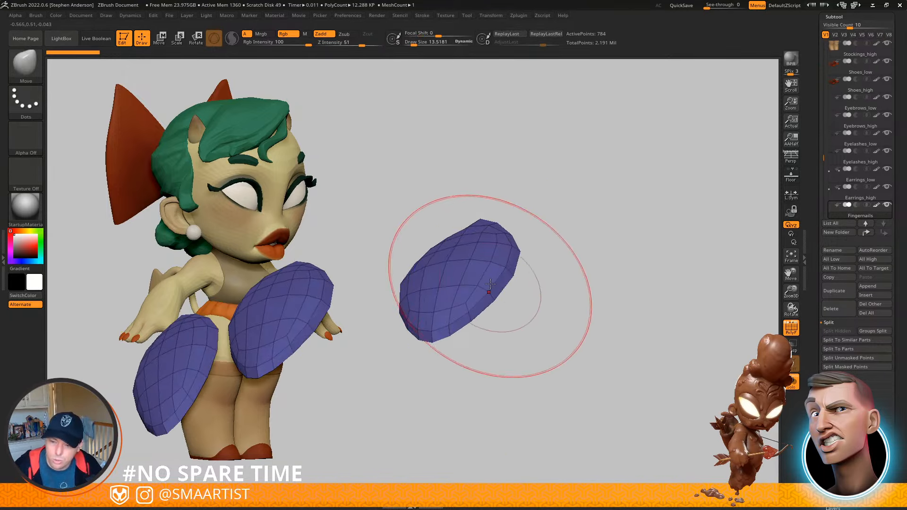
Switch to the ZModeler brush and apply the fingernails' dynamic subdivision as real subdivision levels
{"action": "key", "text": "b"}
{"action": "key", "text": "z"}
{"action": "key", "text": "m"}
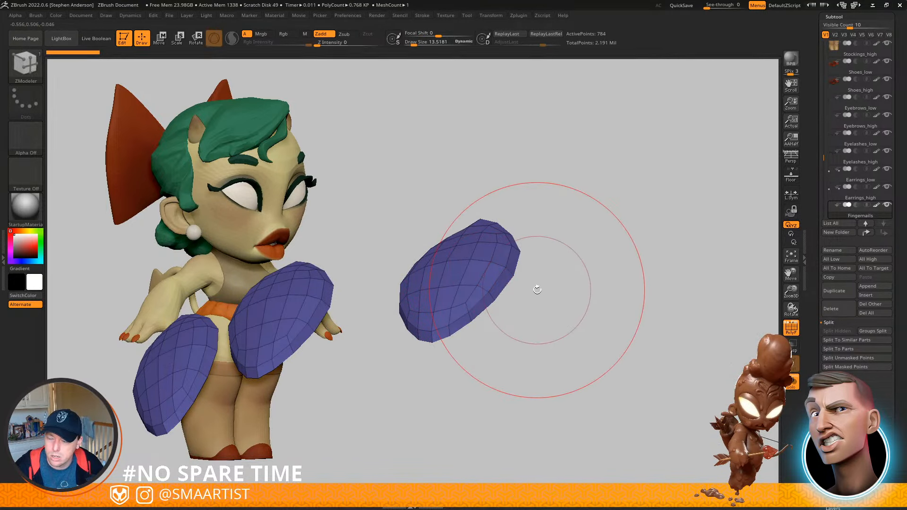
{"action": "right_click_drag", "start_coordinate": [537, 290], "coordinate": [513, 269], "text": "ctrl"}
{"action": "right_click_drag", "start_coordinate": [513, 269], "coordinate": [518, 280]}
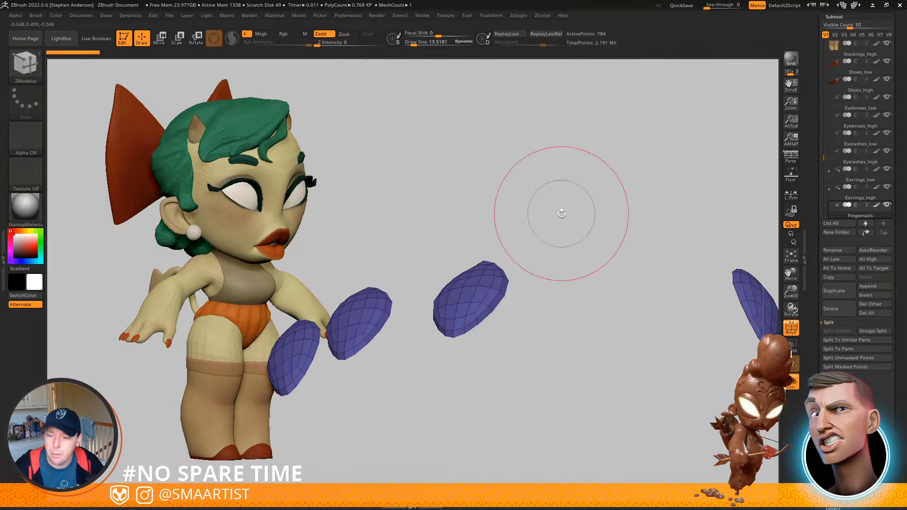
{"action": "right_click_drag", "start_coordinate": [560, 234], "coordinate": [565, 254]}
{"action": "key", "text": "ctrl+d"}
{"action": "key", "text": "ctrl+d"}
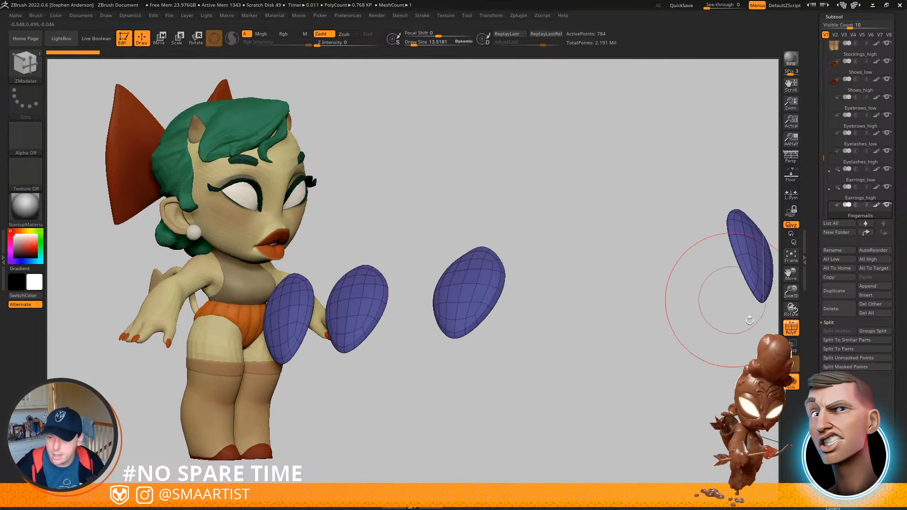
{"action": "key", "text": "shift"}
{"action": "key", "text": "shift+f"}
{"action": "left_click", "coordinate": [838, 463]}
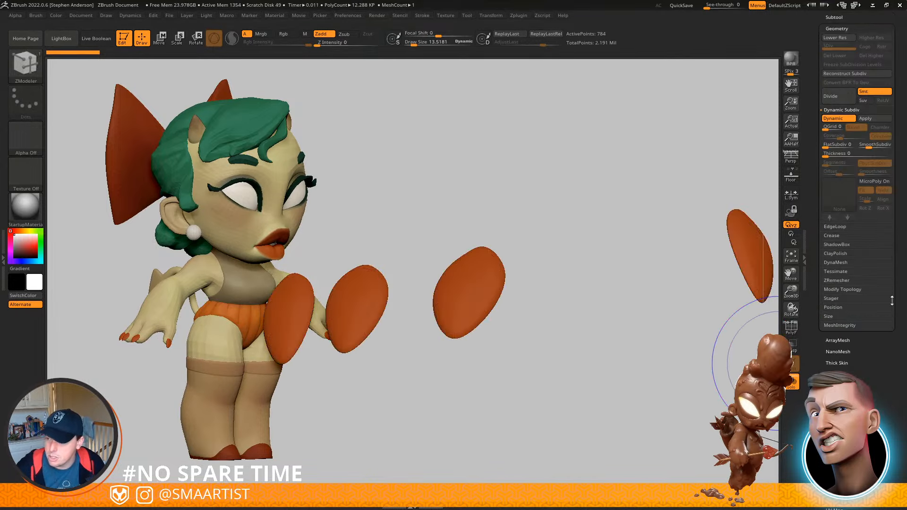
{"action": "left_click", "coordinate": [867, 120]}
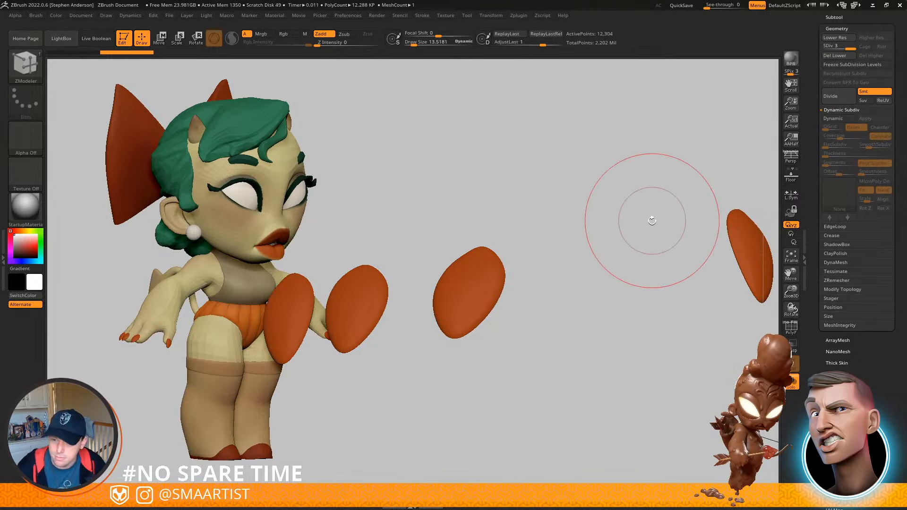
Rename the Fingernails subtool as Fingernails_low
{"action": "left_click", "coordinate": [834, 17]}
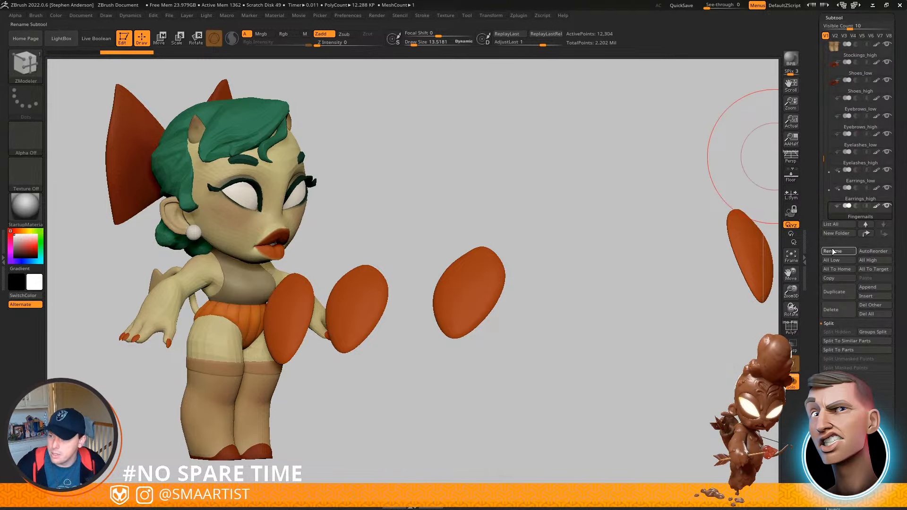
{"action": "left_click", "coordinate": [833, 251]}
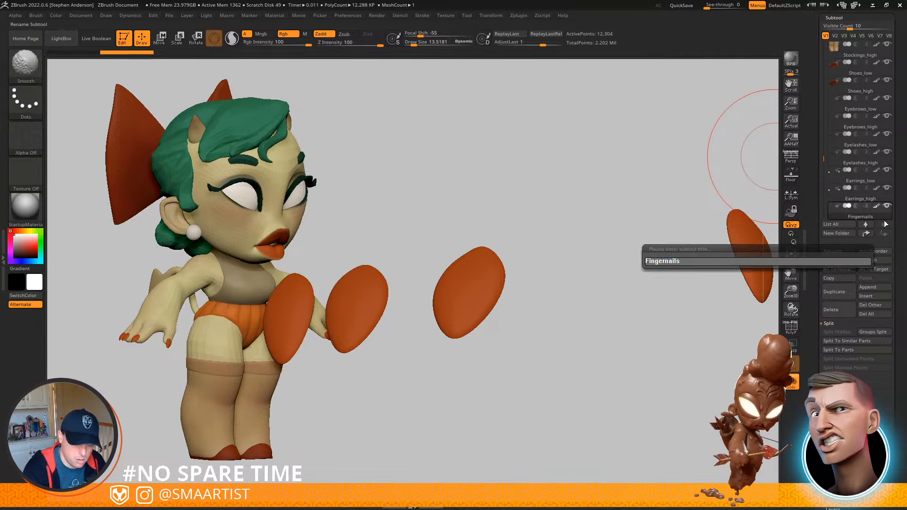
{"action": "type", "text": "_low"}
{"action": "key", "text": "Return"}
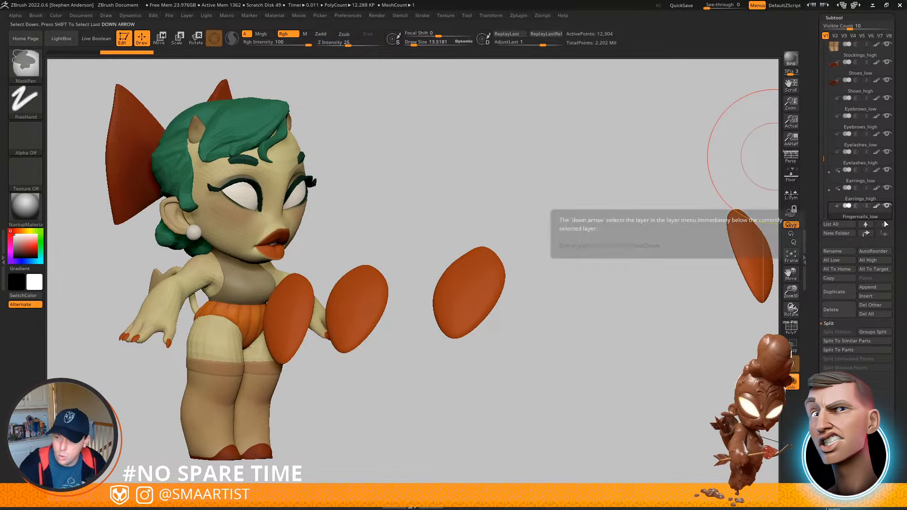
Duplicate Fingernails_low and rename the copy Fingernails_high
{"action": "left_click", "coordinate": [885, 224]}
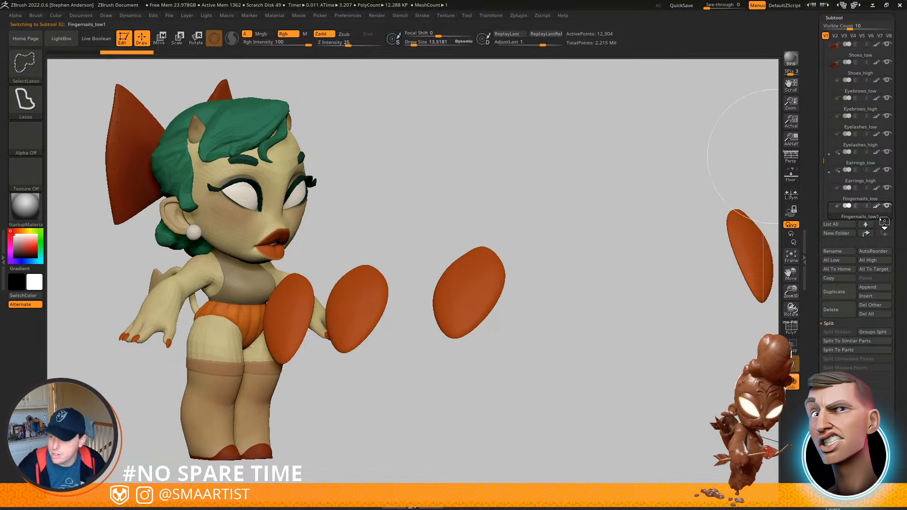
{"action": "left_click", "coordinate": [833, 251]}
{"action": "key", "text": "BackSpace"}
{"action": "key", "text": "BackSpace"}
{"action": "key", "text": "BackSpace"}
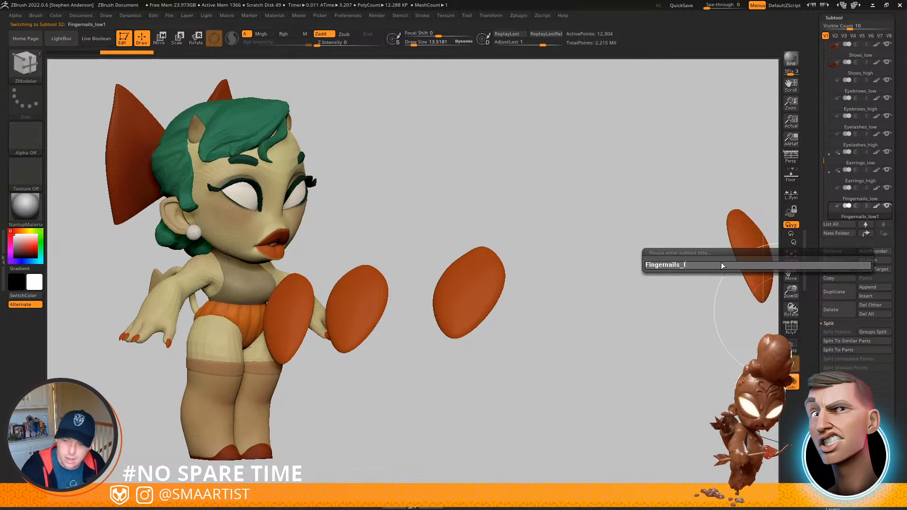
{"action": "type", "text": "high"}
{"action": "key", "text": "Return"}
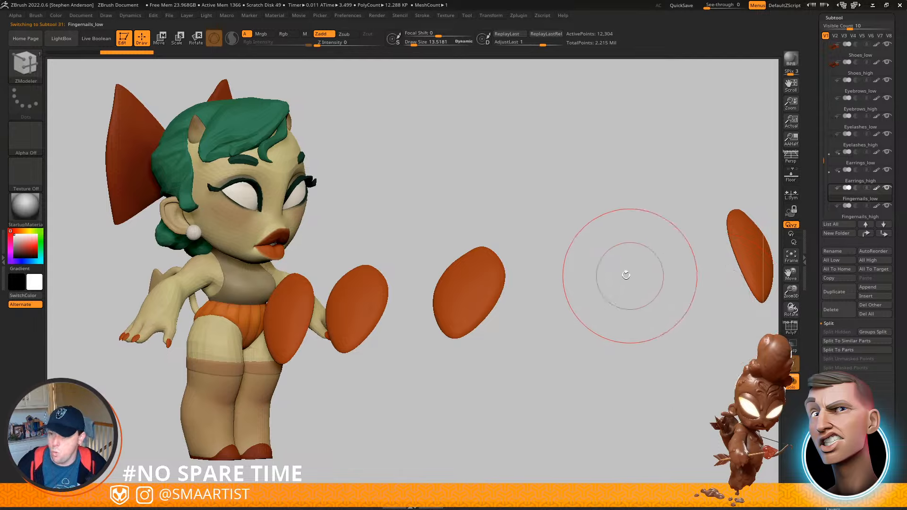
Reduce Fingernails_low to its lowest subdivision level and delete the higher levels
{"action": "key", "text": "shift+d"}
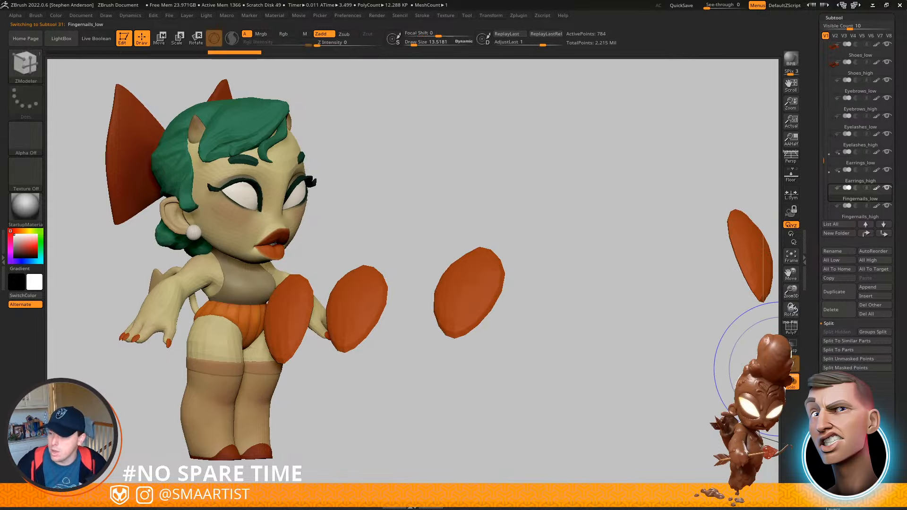
{"action": "left_click_drag", "start_coordinate": [520, 314], "coordinate": [600, 310], "text": "alt"}
{"action": "left_click", "coordinate": [838, 464]}
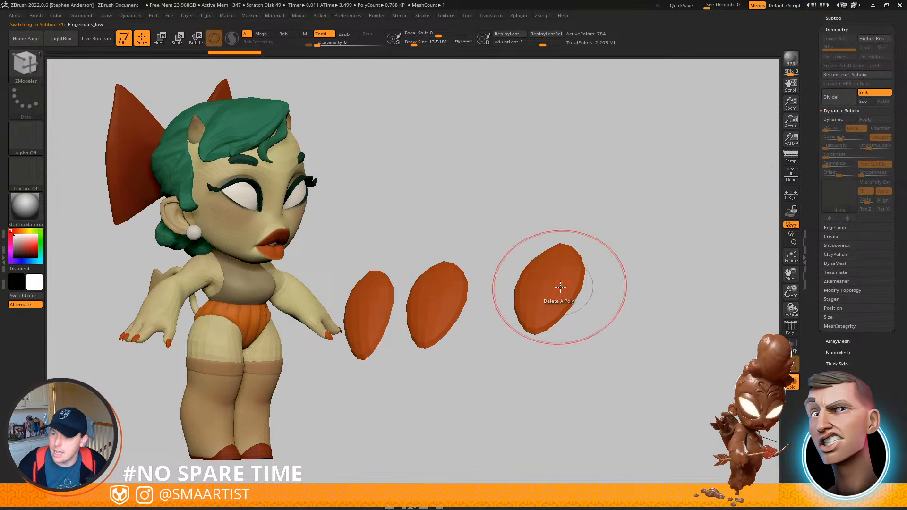
Show the wireframe and delete the edge loop around the rim of the three neighbouring fingernails on Fingernails_low
{"action": "key", "text": "shift+f"}
{"action": "key", "text": "f"}
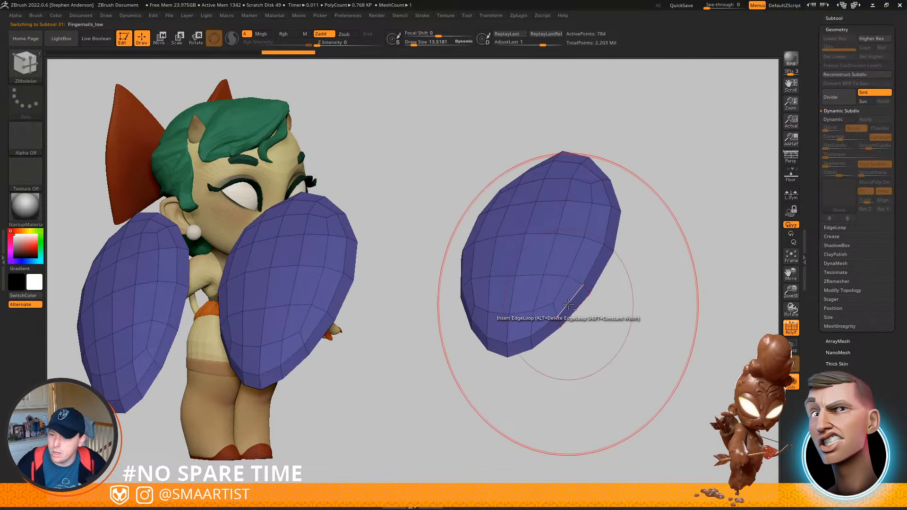
{"action": "left_click", "coordinate": [565, 307], "text": "alt"}
{"action": "left_click", "coordinate": [334, 295], "text": "alt"}
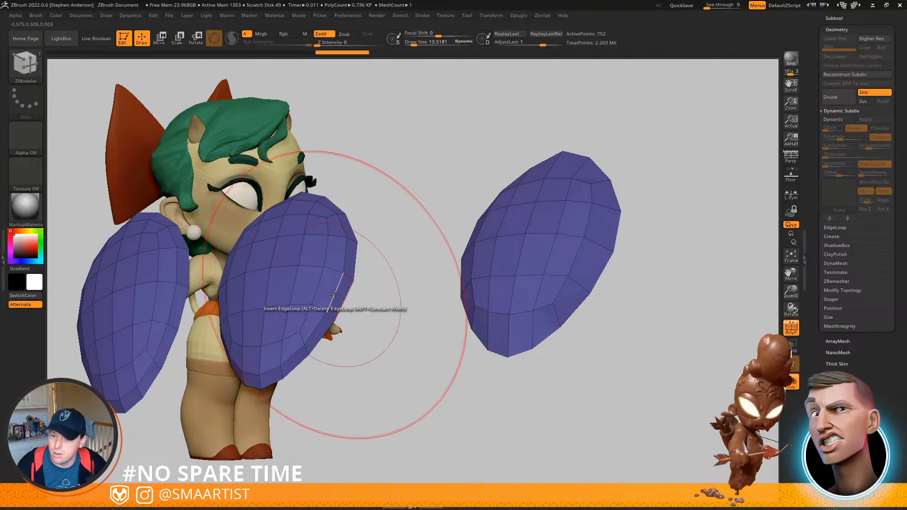
{"action": "left_click_drag", "start_coordinate": [430, 298], "coordinate": [760, 274], "text": "alt"}
{"action": "left_click", "coordinate": [492, 316], "text": "alt"}
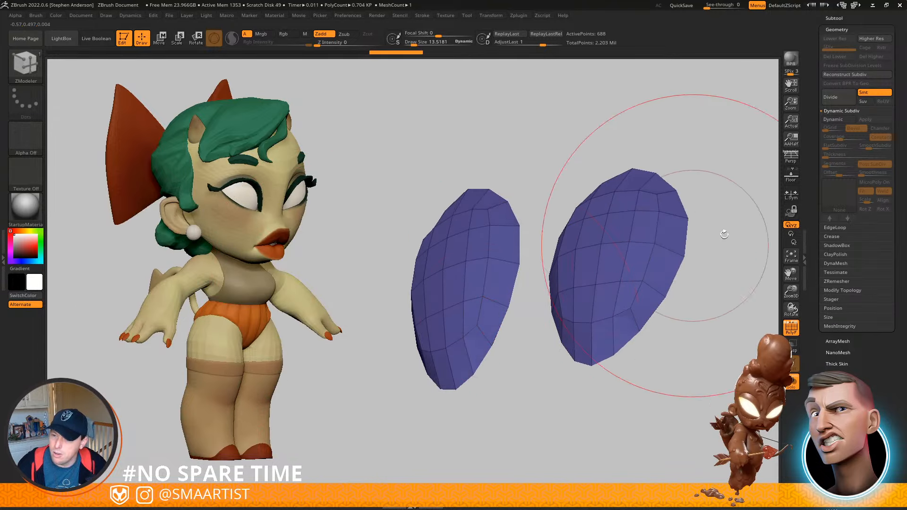
{"action": "left_click_drag", "start_coordinate": [728, 232], "coordinate": [284, 323], "text": "alt"}
{"action": "left_click_drag", "start_coordinate": [643, 279], "coordinate": [279, 362], "text": "alt"}
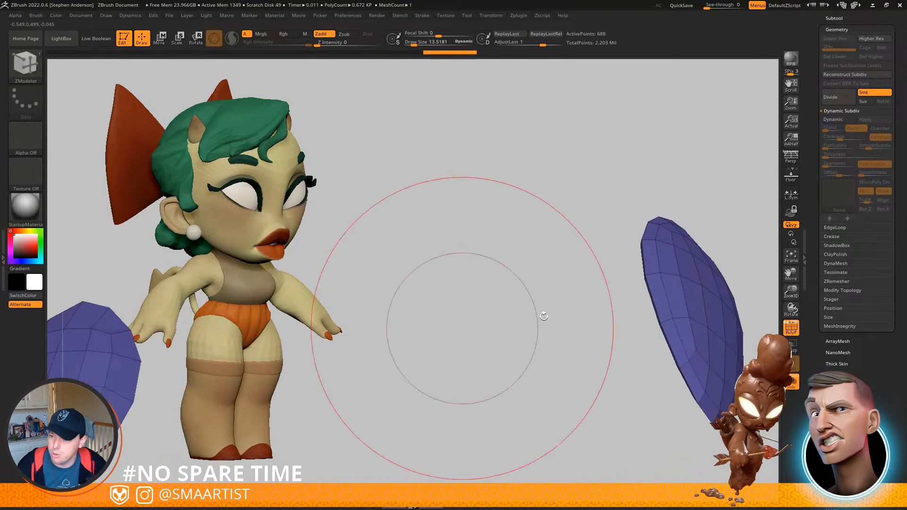
Delete the rim edge loop and a second edge loop on the separate thumb nail
{"action": "left_click", "coordinate": [677, 337], "text": "alt"}
{"action": "key", "text": "ctrl+z"}
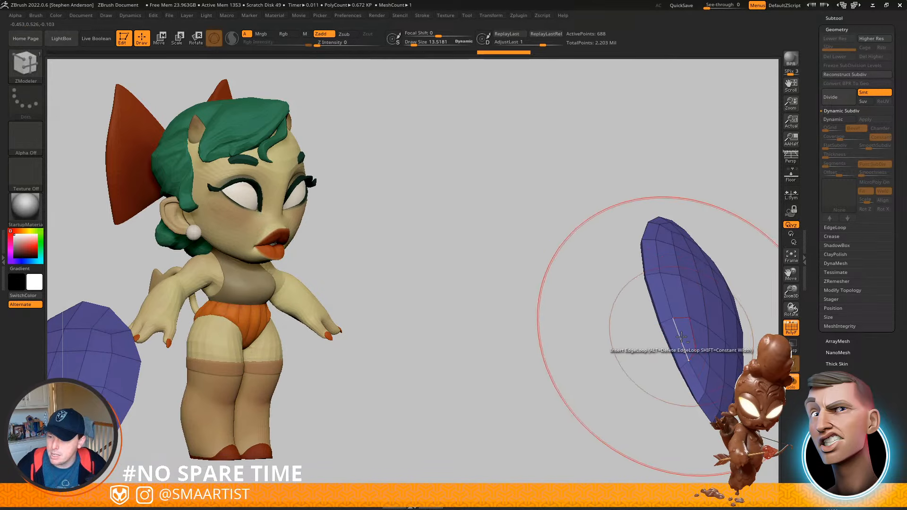
{"action": "left_click", "coordinate": [681, 341], "text": "alt"}
{"action": "right_click_drag", "start_coordinate": [681, 342], "coordinate": [635, 340]}
{"action": "left_click", "coordinate": [658, 305], "text": "alt"}
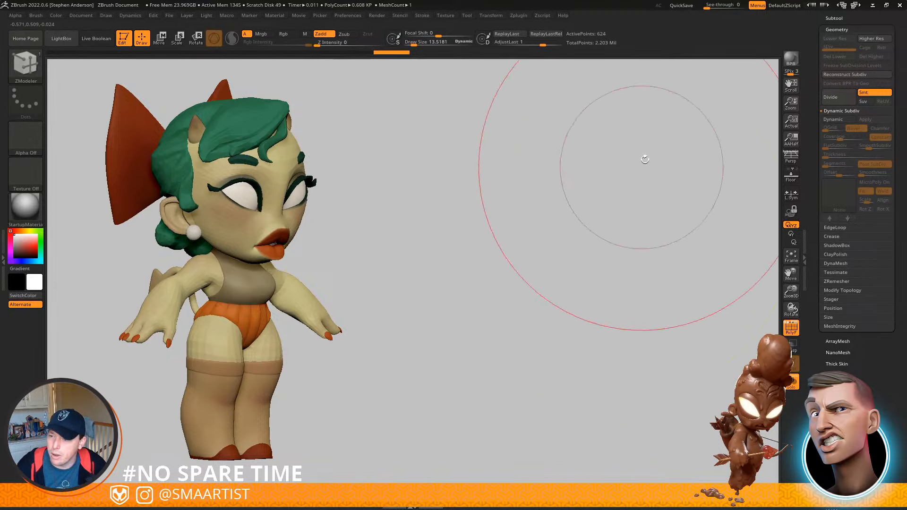
Delete a second edge loop near the border of each of the other three fingernails
{"action": "right_click_drag", "start_coordinate": [638, 94], "coordinate": [589, 285], "text": "alt"}
{"action": "right_click_drag", "start_coordinate": [614, 189], "coordinate": [678, 303], "text": "alt"}
{"action": "left_click", "coordinate": [691, 197], "text": "alt"}
{"action": "right_click_drag", "start_coordinate": [657, 215], "coordinate": [713, 409], "text": "alt"}
{"action": "left_click", "coordinate": [606, 189], "text": "alt"}
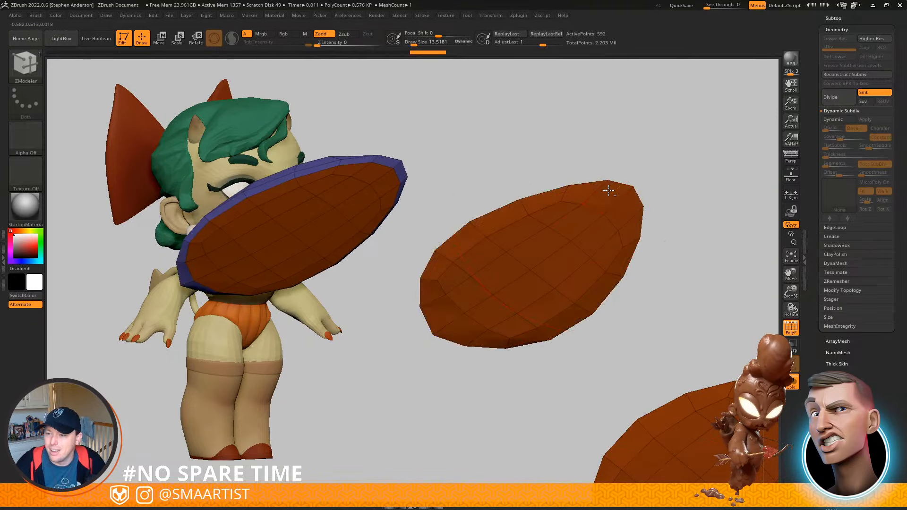
{"action": "left_click", "coordinate": [358, 168], "text": "alt"}
{"action": "mouse_move", "coordinate": [399, 194]}
{"action": "right_mouse_down", "text": "alt"}
{"action": "mouse_move", "coordinate": [459, 220]}
{"action": "mouse_move", "coordinate": [502, 203]}
{"action": "mouse_move", "coordinate": [572, 290]}
{"action": "mouse_move", "coordinate": [567, 298]}
{"action": "mouse_move", "coordinate": [567, 228]}
{"action": "mouse_move", "coordinate": [572, 250]}
{"action": "right_mouse_up", "text": "alt"}
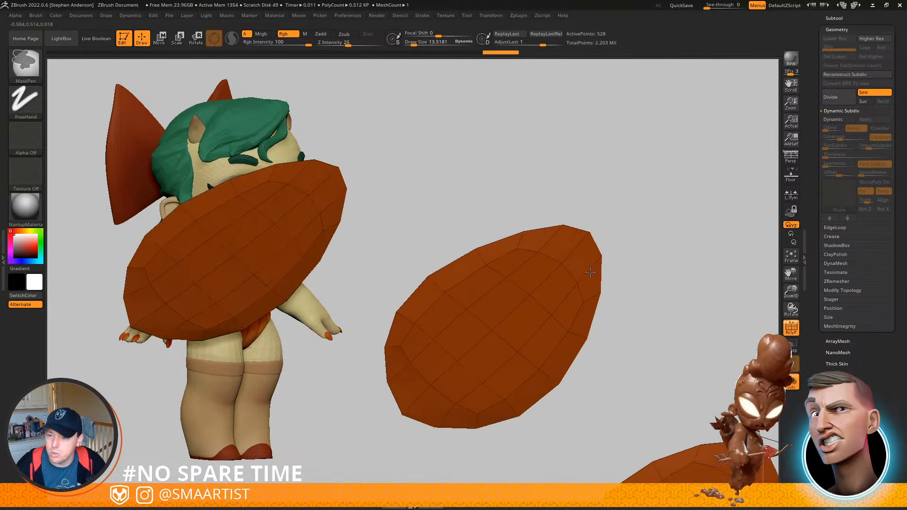
Set ZModeler's edge action to Collapse with the Polyloop target and collapse one polyloop on each of the four nails
{"action": "key", "text": "space"}
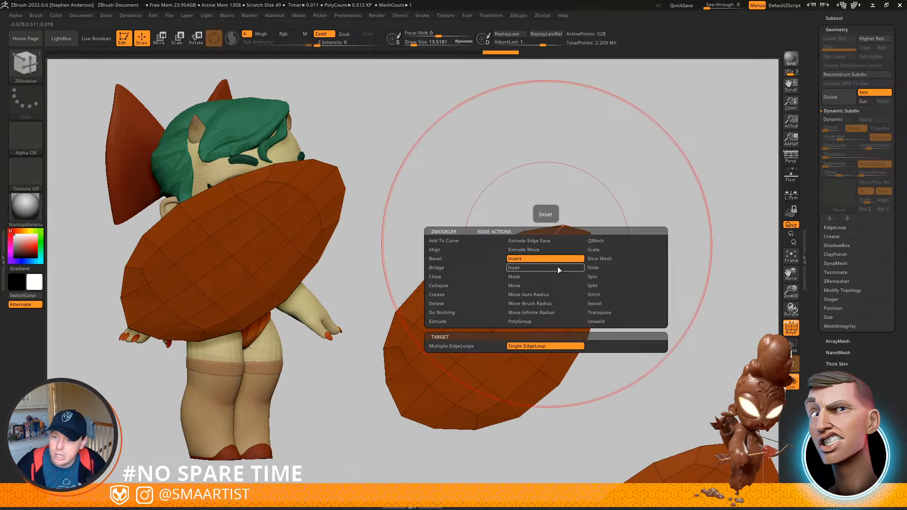
{"action": "left_click", "coordinate": [468, 286]}
{"action": "left_click", "coordinate": [607, 346]}
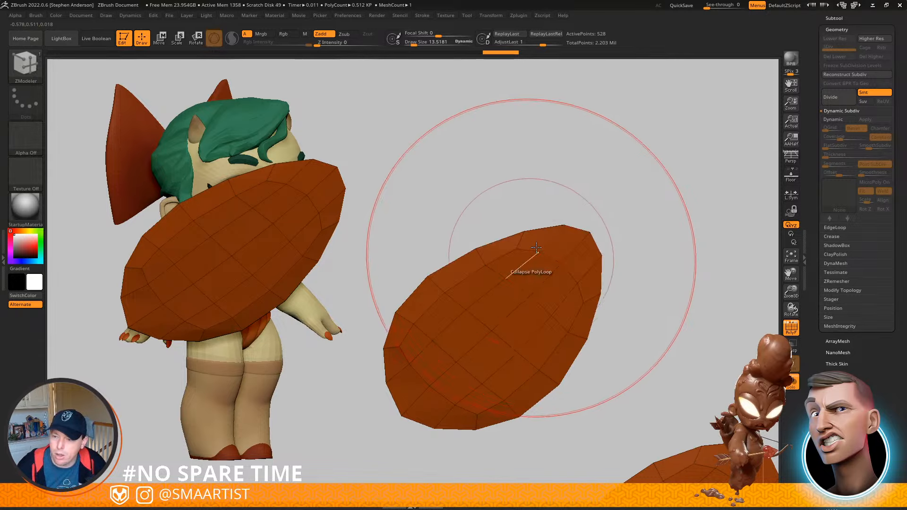
{"action": "left_click", "coordinate": [545, 245]}
{"action": "right_click_drag", "start_coordinate": [439, 263], "coordinate": [596, 257], "text": "alt"}
{"action": "left_click", "coordinate": [451, 172]}
{"action": "right_click_drag", "start_coordinate": [587, 341], "coordinate": [383, 158], "text": "alt"}
{"action": "left_click", "coordinate": [677, 271]}
{"action": "right_click_drag", "start_coordinate": [687, 345], "coordinate": [614, 281], "text": "ctrl"}
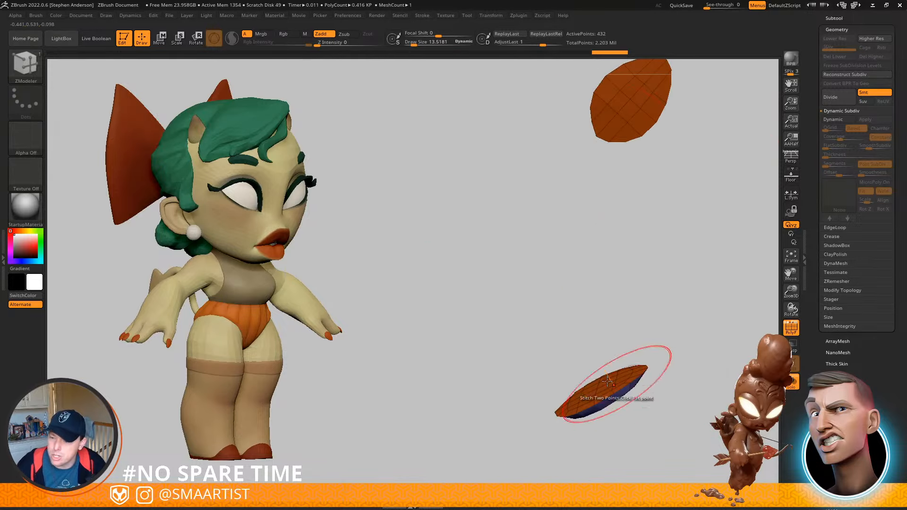
{"action": "right_click_drag", "start_coordinate": [620, 374], "coordinate": [685, 368], "text": "ctrl"}
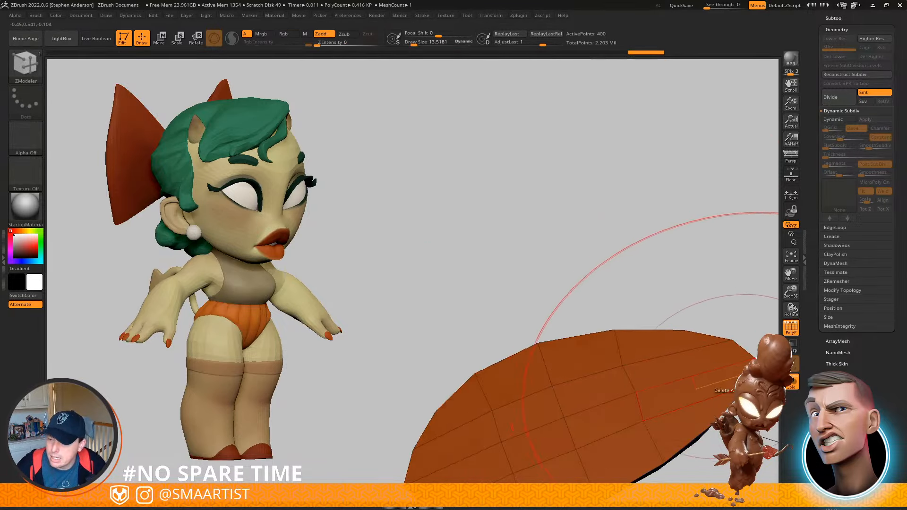
{"action": "right_click_drag", "start_coordinate": [746, 377], "coordinate": [637, 297], "text": "ctrl"}
{"action": "right_click_drag", "start_coordinate": [756, 115], "coordinate": [509, 194]}
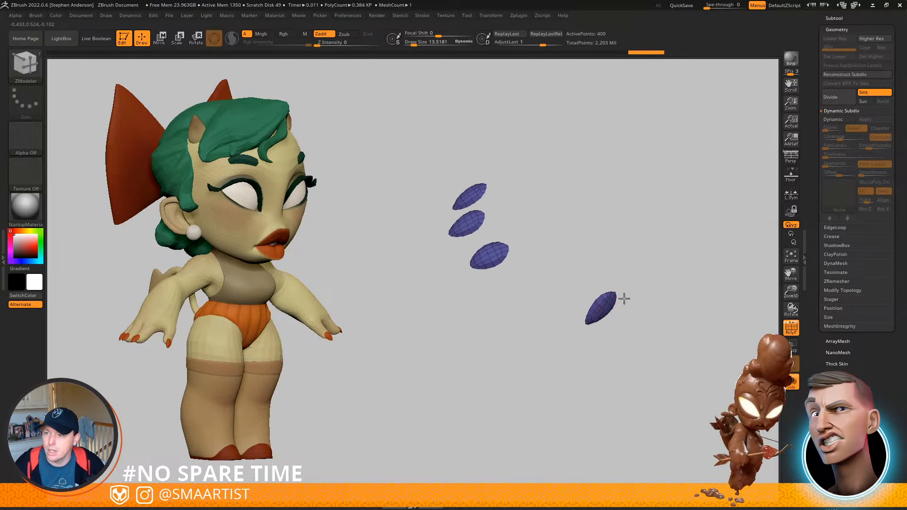
Switch ZModeler's Collapse target to Edge and collapse the short inner edges near the thumb nail's pointed end
{"action": "right_click_drag", "start_coordinate": [624, 298], "coordinate": [573, 314]}
{"action": "right_click_drag", "start_coordinate": [573, 315], "coordinate": [595, 400]}
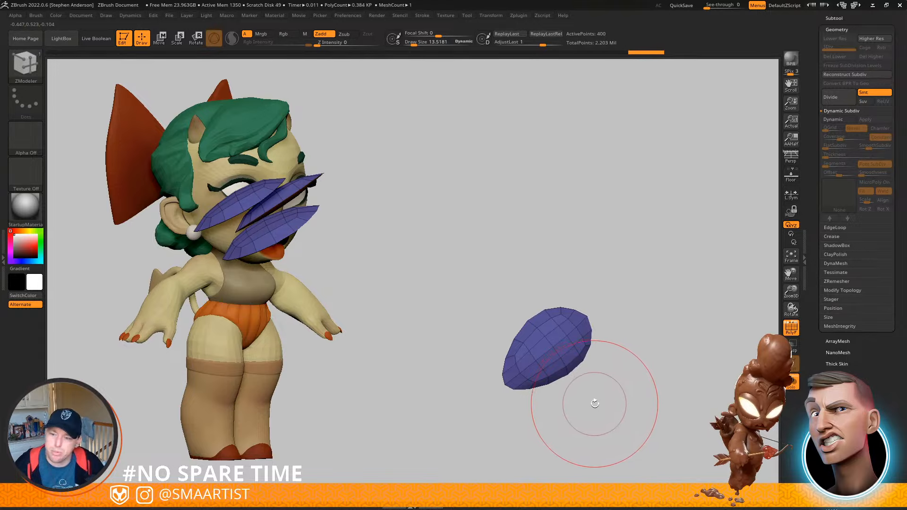
{"action": "right_click_drag", "start_coordinate": [542, 370], "coordinate": [524, 378]}
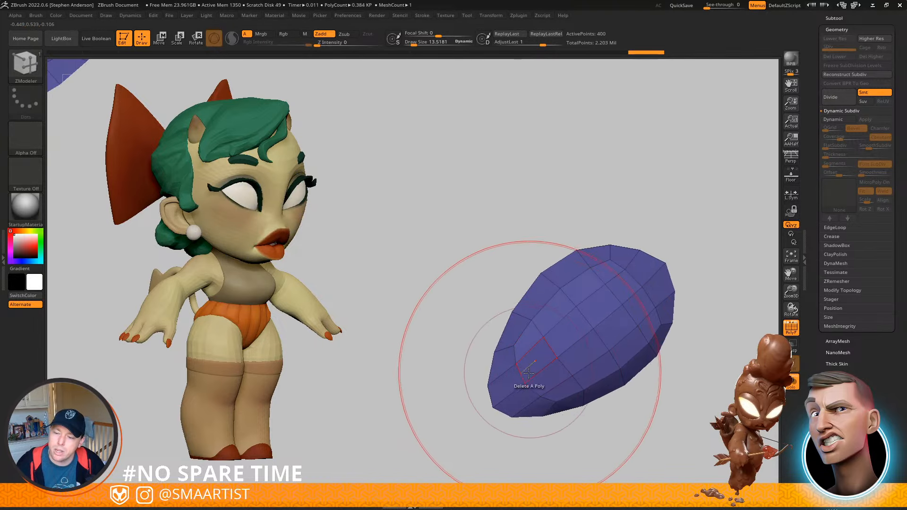
{"action": "key", "text": "space"}
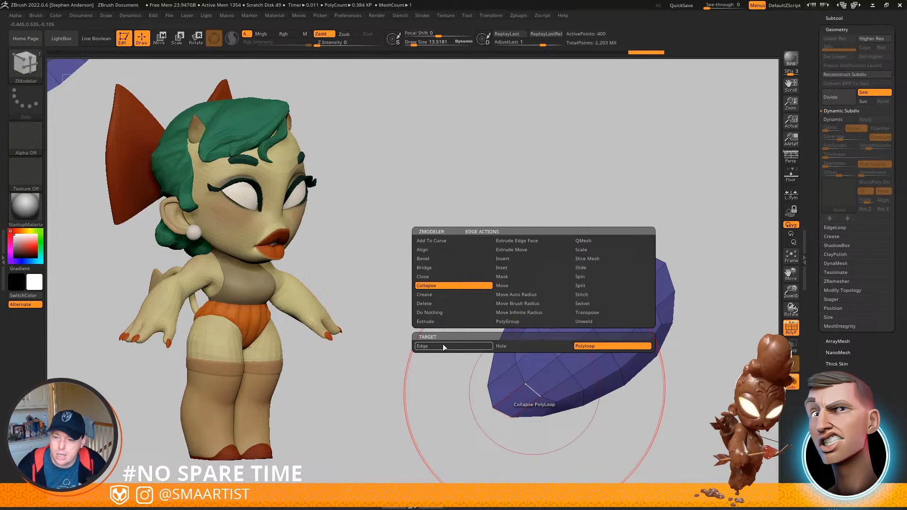
{"action": "left_click", "coordinate": [445, 347]}
{"action": "left_click", "coordinate": [525, 378]}
{"action": "left_click", "coordinate": [519, 372]}
{"action": "left_click", "coordinate": [550, 340]}
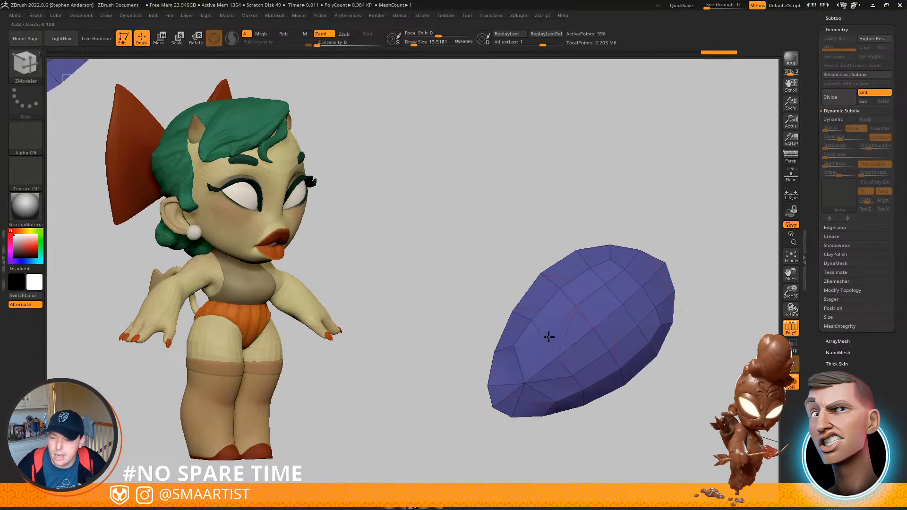
Collapse further inner edges across the middle and rounded end of the thumb nail
{"action": "left_click", "coordinate": [570, 367]}
{"action": "left_click", "coordinate": [577, 311]}
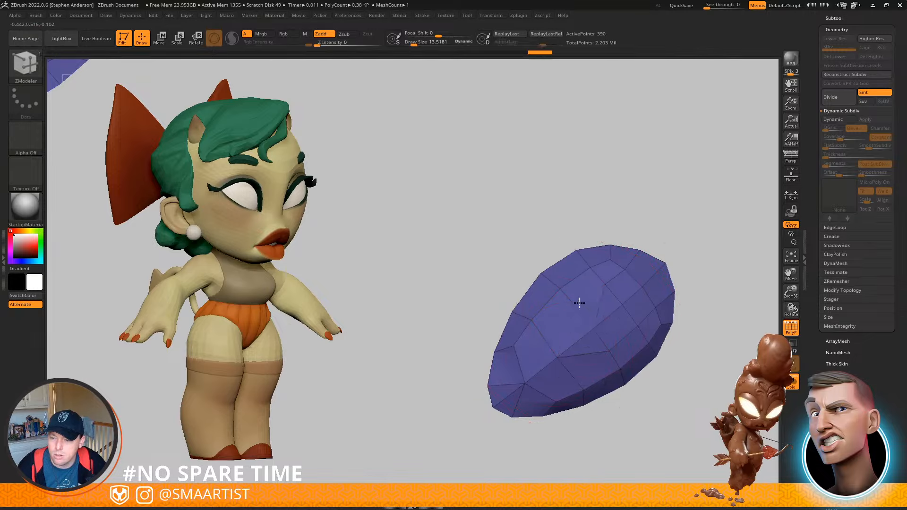
{"action": "left_click", "coordinate": [611, 288]}
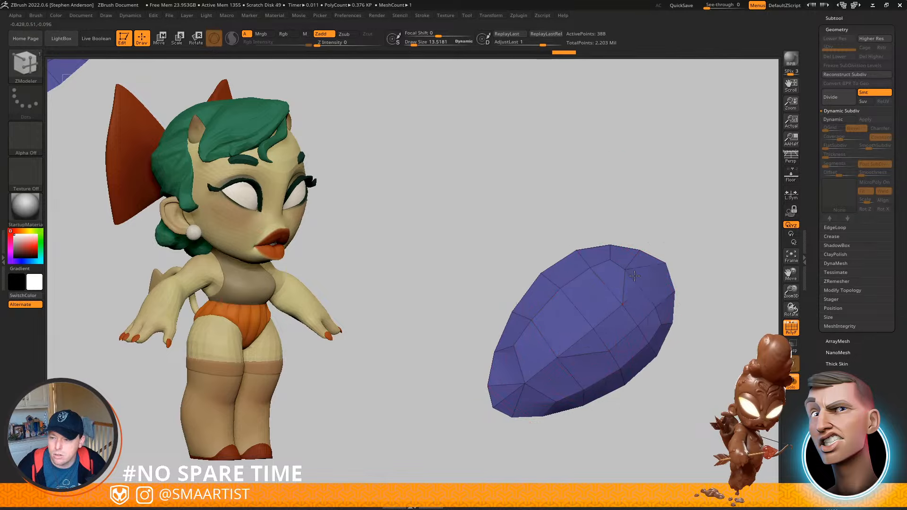
{"action": "left_click", "coordinate": [655, 305]}
{"action": "left_click", "coordinate": [630, 318]}
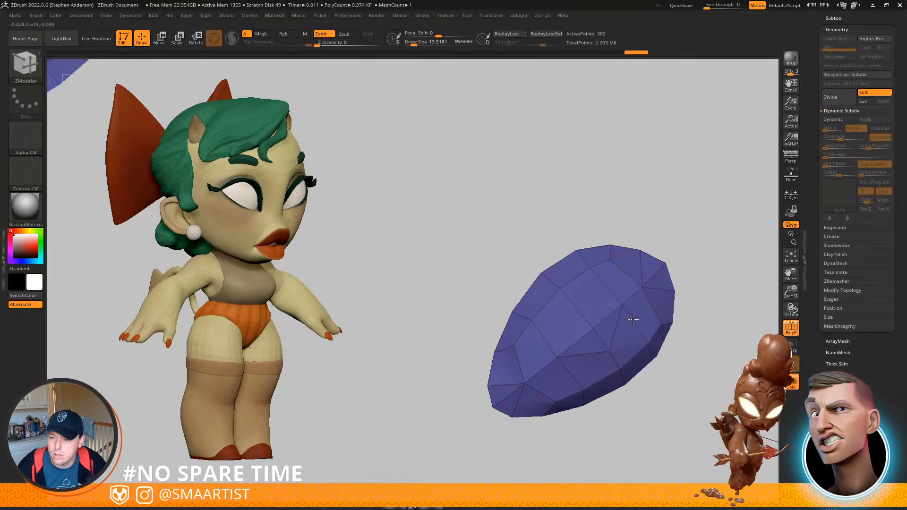
Undo the last edge collapse and collapse the remaining surplus inner edges on the thumb nail's surface
{"action": "left_click", "coordinate": [603, 341]}
{"action": "key", "text": "ctrl+z"}
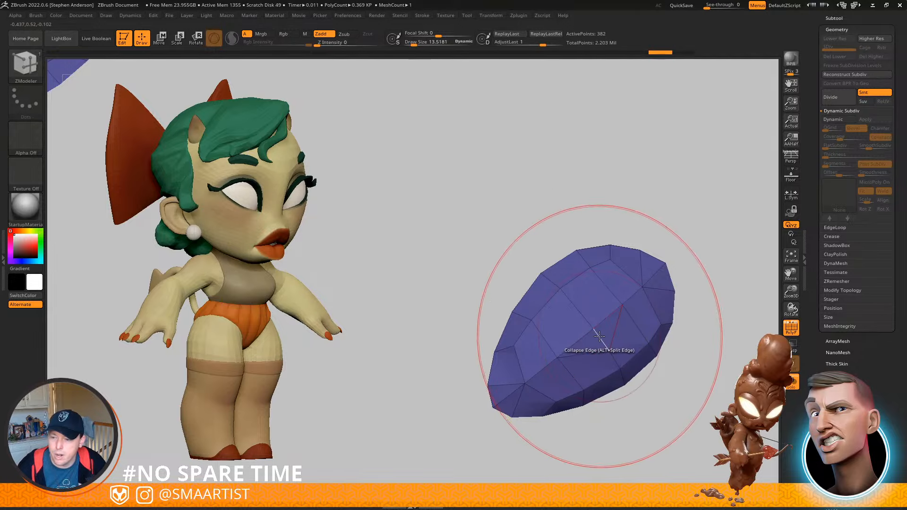
{"action": "left_click", "coordinate": [599, 336]}
{"action": "left_click", "coordinate": [609, 354]}
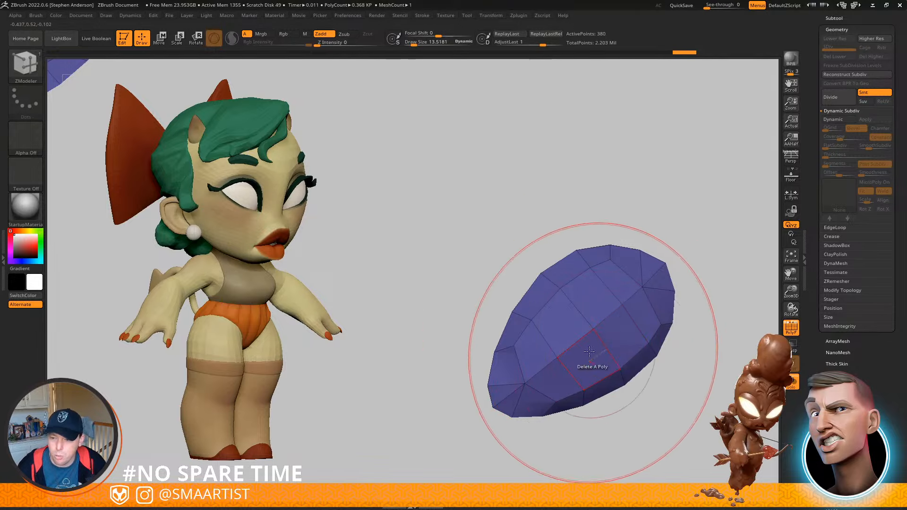
{"action": "left_click", "coordinate": [540, 312]}
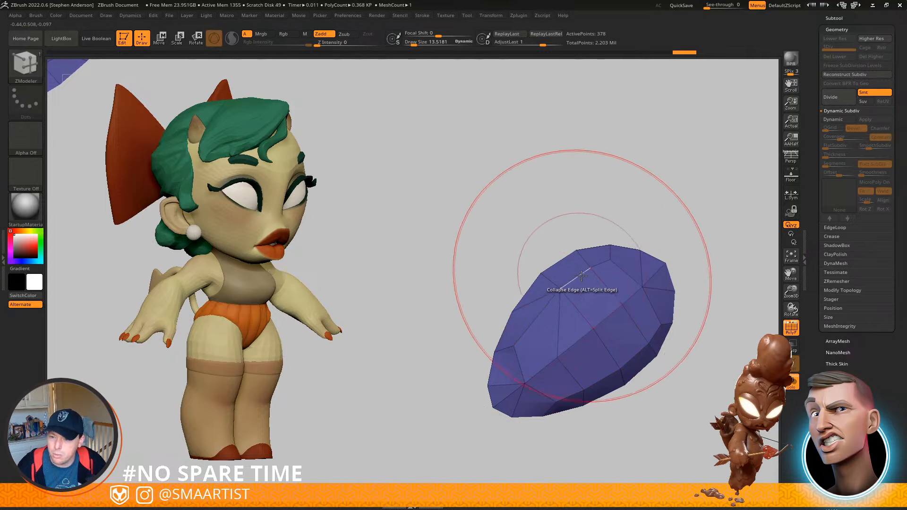
{"action": "left_click", "coordinate": [585, 273]}
{"action": "left_click", "coordinate": [570, 347]}
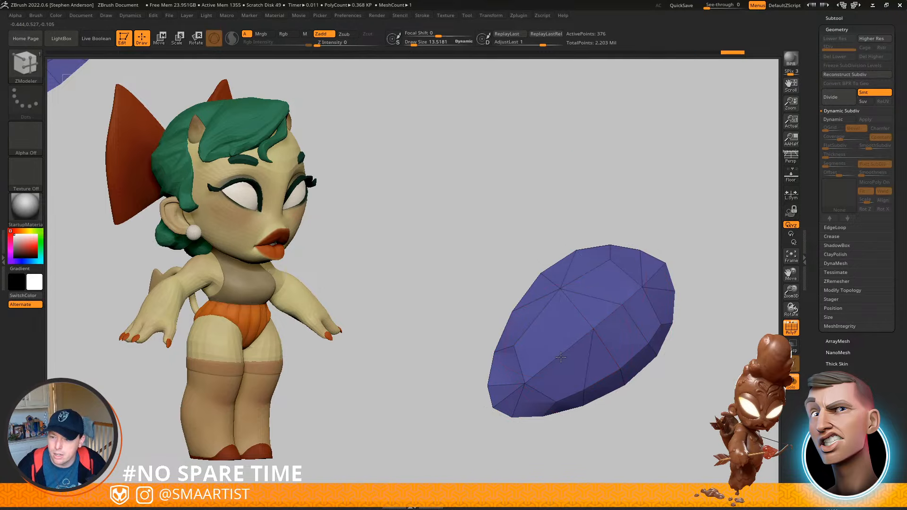
{"action": "left_click", "coordinate": [608, 316]}
{"action": "left_click", "coordinate": [634, 371]}
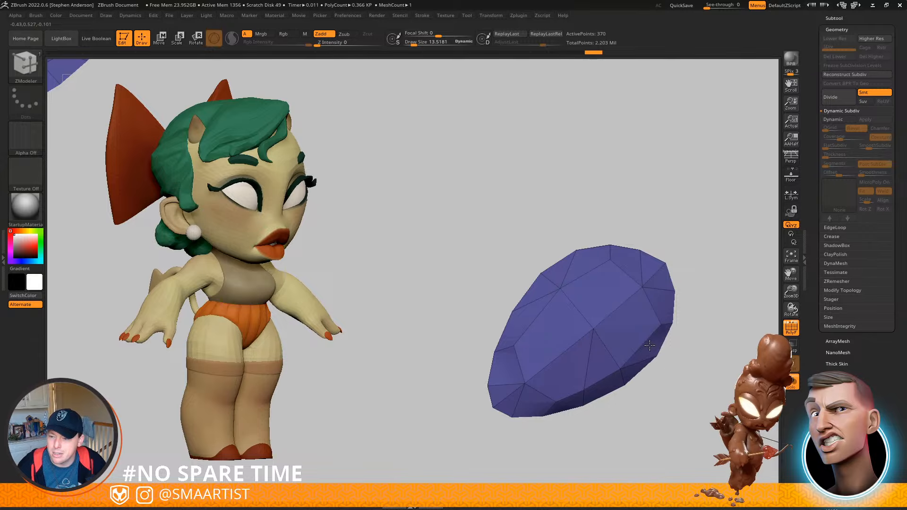
Reduce the draw size to about 2.39 and smooth the thumb nail's surface near its side and lower edge
{"action": "right_click_drag", "start_coordinate": [607, 390], "coordinate": [628, 398], "text": "ctrl"}
{"action": "key", "text": "shift+f"}
{"action": "right_click_drag", "start_coordinate": [636, 352], "coordinate": [621, 368]}
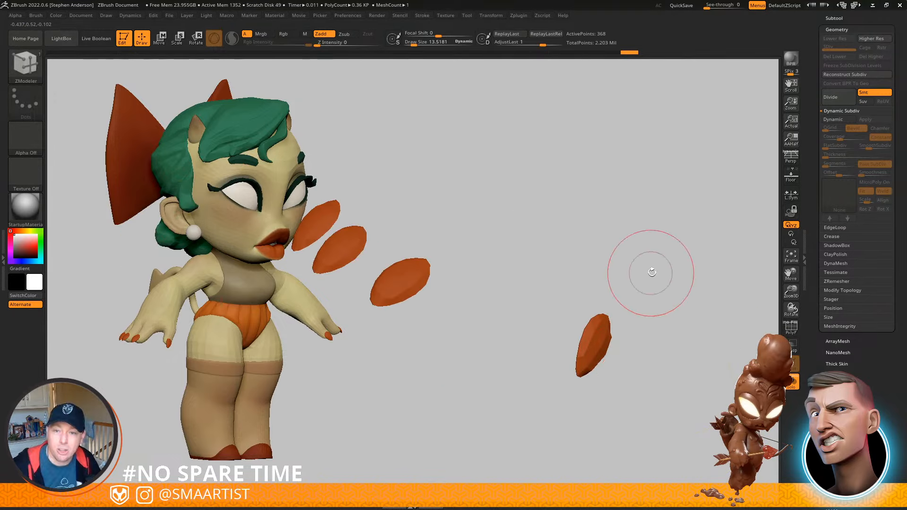
{"action": "right_click_drag", "start_coordinate": [601, 329], "coordinate": [580, 336]}
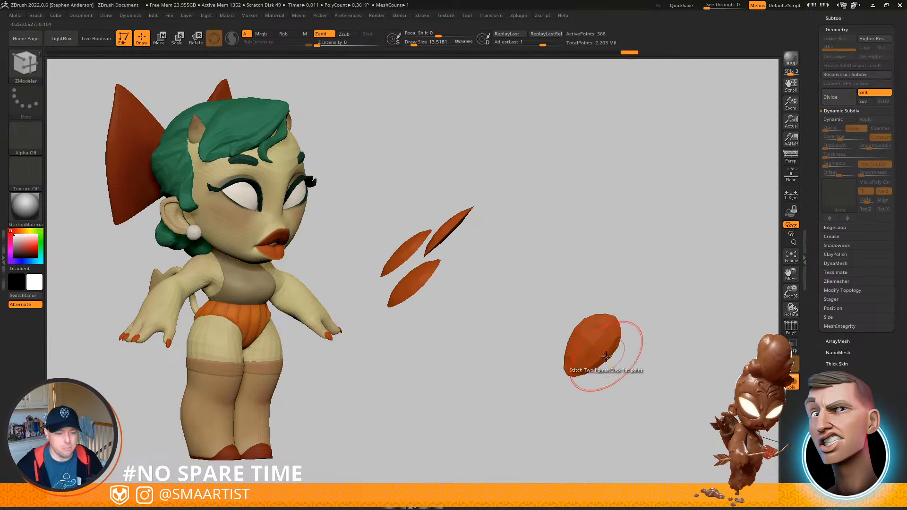
{"action": "key", "text": "shift+f"}
{"action": "right_click_drag", "start_coordinate": [582, 367], "coordinate": [651, 418]}
{"action": "mouse_move", "coordinate": [602, 363]}
{"action": "right_mouse_down"}
{"action": "mouse_move", "coordinate": [599, 336]}
{"action": "mouse_move", "coordinate": [583, 360]}
{"action": "right_mouse_up"}
{"action": "key", "text": "s"}
{"action": "key", "text": "shift"}
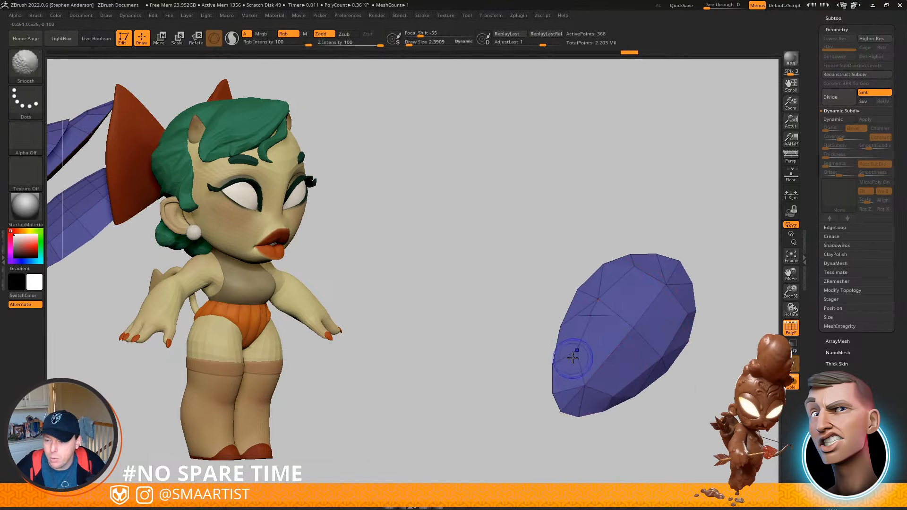
{"action": "right_click_drag", "start_coordinate": [689, 323], "coordinate": [679, 322]}
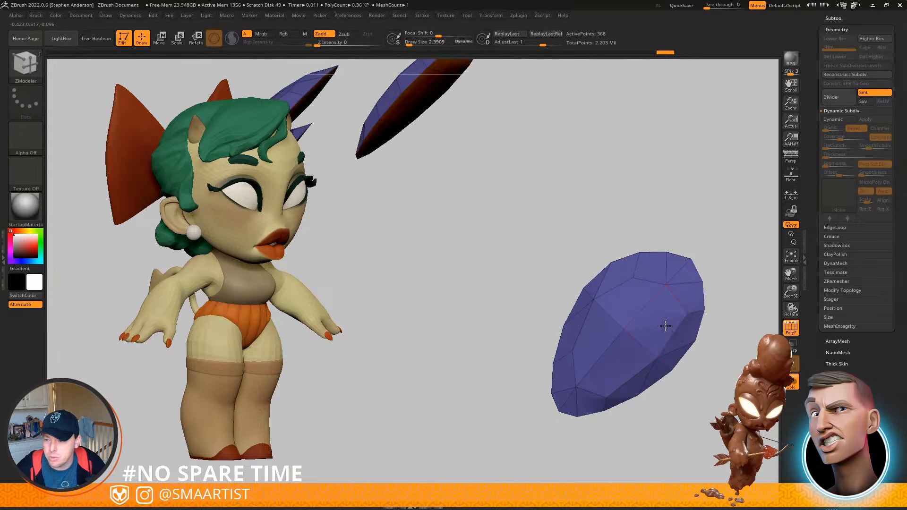
{"action": "left_click_drag", "start_coordinate": [680, 321], "coordinate": [684, 322], "text": "shift"}
{"action": "left_click_drag", "start_coordinate": [602, 392], "coordinate": [607, 390], "text": "shift"}
Collapse the surplus inner edges on the fingernail nearest the thumb nail and smooth its surface
{"action": "right_click_drag", "start_coordinate": [607, 390], "coordinate": [727, 328]}
{"action": "key", "text": "shift+f"}
{"action": "right_click_drag", "start_coordinate": [642, 324], "coordinate": [665, 331]}
{"action": "mouse_move", "coordinate": [665, 331]}
{"action": "right_mouse_down", "text": "alt"}
{"action": "mouse_move", "coordinate": [559, 327]}
{"action": "mouse_move", "coordinate": [591, 358]}
{"action": "mouse_move", "coordinate": [668, 383]}
{"action": "right_mouse_up", "text": "alt"}
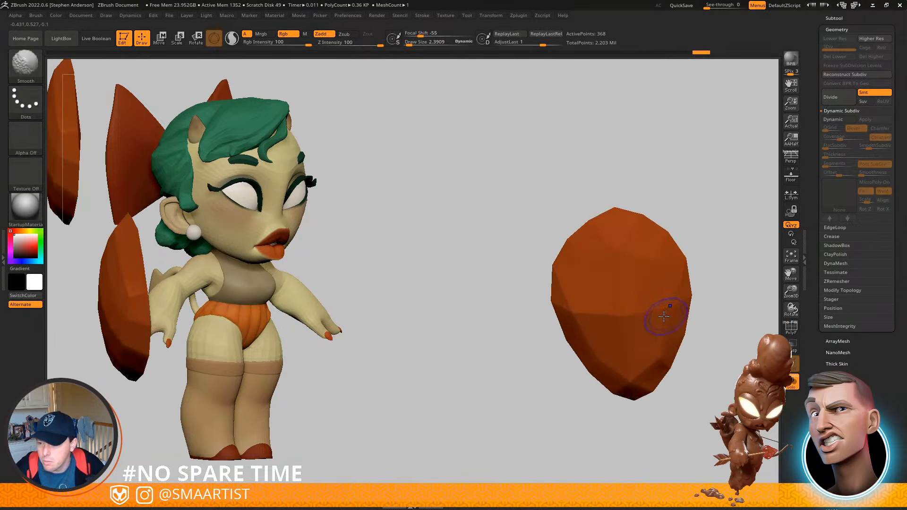
{"action": "mouse_move", "coordinate": [627, 381]}
{"action": "right_mouse_down"}
{"action": "mouse_move", "coordinate": [631, 340]}
{"action": "mouse_move", "coordinate": [634, 371]}
{"action": "mouse_move", "coordinate": [660, 348]}
{"action": "mouse_move", "coordinate": [599, 384]}
{"action": "mouse_move", "coordinate": [638, 361]}
{"action": "mouse_move", "coordinate": [634, 344]}
{"action": "mouse_move", "coordinate": [594, 348]}
{"action": "mouse_move", "coordinate": [568, 269]}
{"action": "mouse_move", "coordinate": [526, 366]}
{"action": "mouse_move", "coordinate": [528, 347]}
{"action": "mouse_move", "coordinate": [573, 376]}
{"action": "right_mouse_up"}
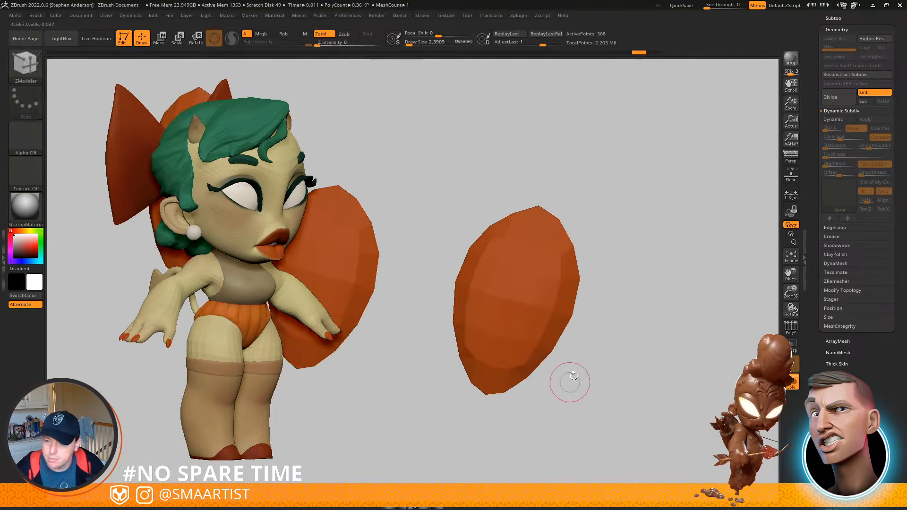
{"action": "key", "text": "shift+f"}
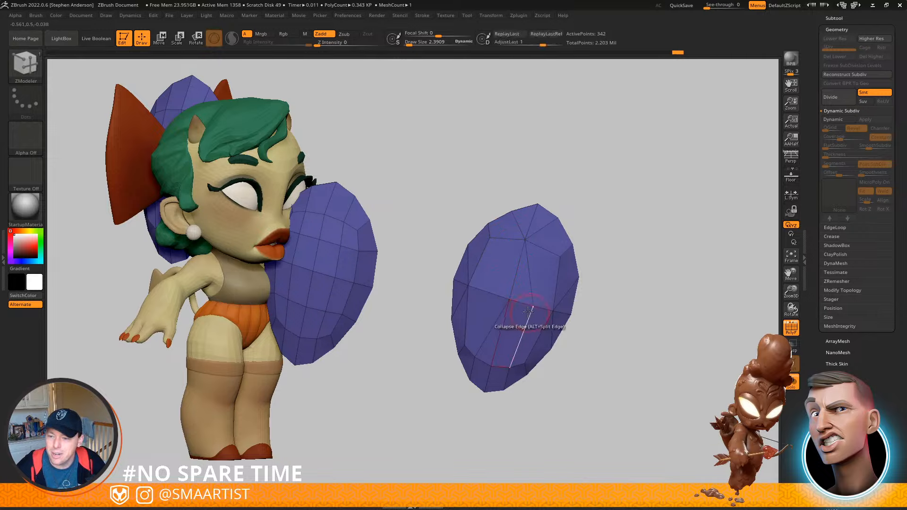
{"action": "left_click", "coordinate": [501, 366]}
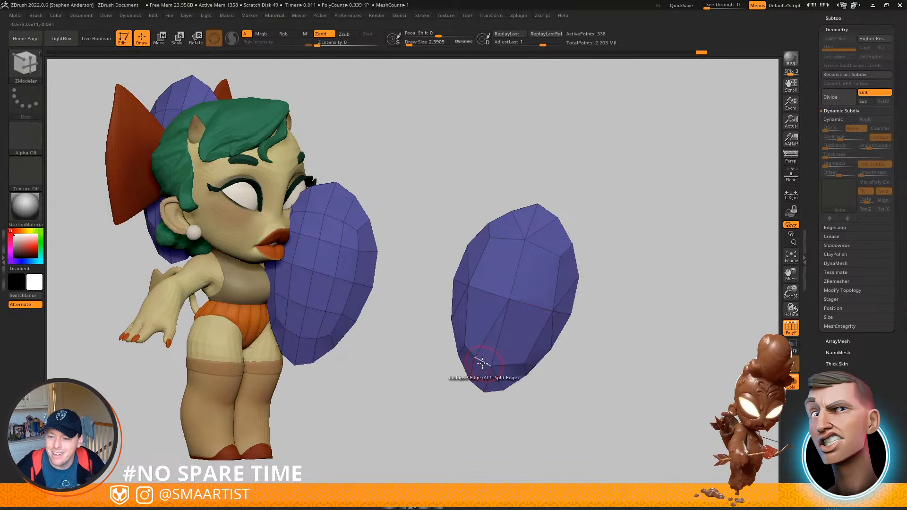
{"action": "mouse_move", "coordinate": [512, 358]}
{"action": "left_mouse_down", "text": "shift"}
{"action": "mouse_move", "coordinate": [515, 326]}
{"action": "mouse_move", "coordinate": [540, 315]}
{"action": "left_mouse_up", "text": "shift"}
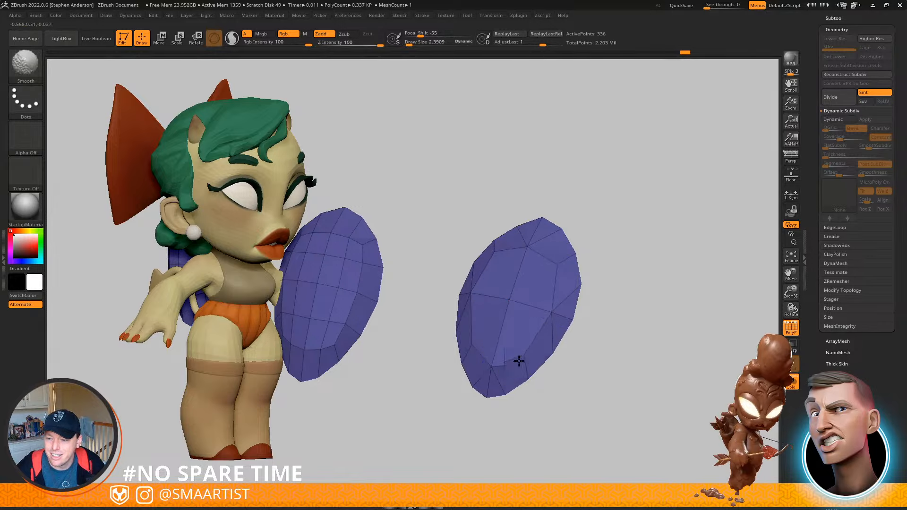
Collapse the surplus inner edges on the middle of the three neighbouring fingernails and smooth its surface
{"action": "mouse_move", "coordinate": [544, 295]}
{"action": "right_mouse_down"}
{"action": "mouse_move", "coordinate": [575, 267]}
{"action": "mouse_move", "coordinate": [557, 241]}
{"action": "mouse_move", "coordinate": [536, 312]}
{"action": "mouse_move", "coordinate": [613, 319]}
{"action": "mouse_move", "coordinate": [501, 268]}
{"action": "right_mouse_up"}
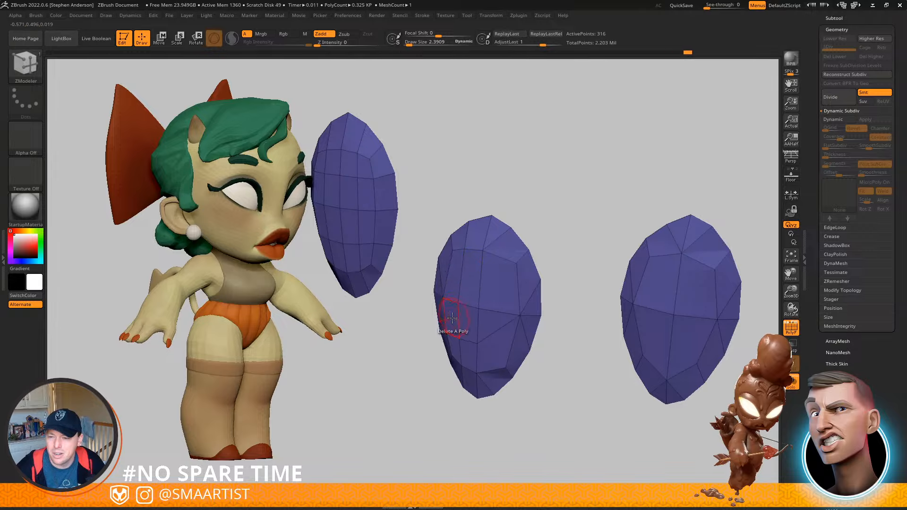
{"action": "left_click", "coordinate": [476, 329]}
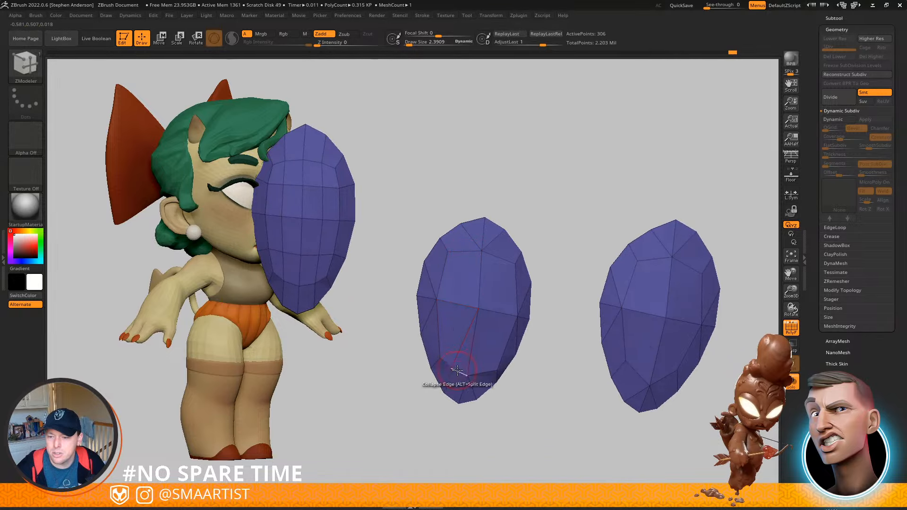
{"action": "key", "text": "shift"}
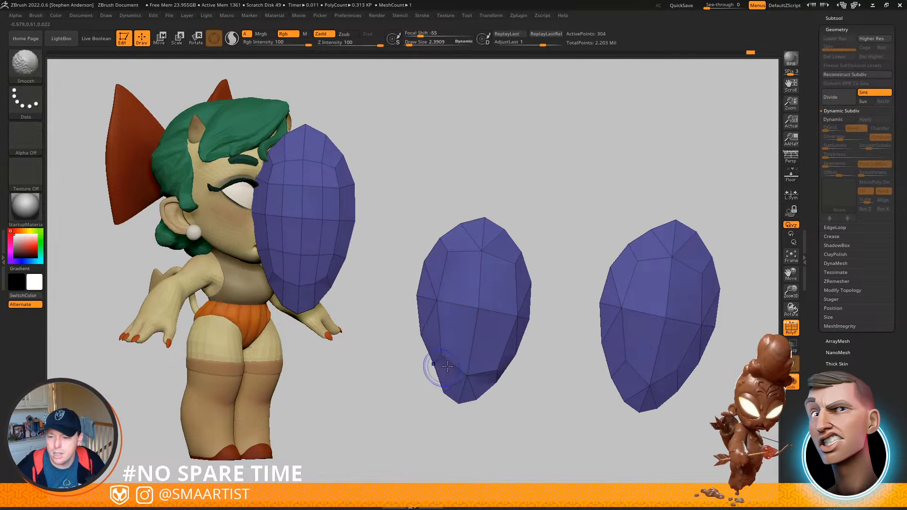
{"action": "left_click_drag", "start_coordinate": [476, 365], "coordinate": [475, 365], "text": "shift"}
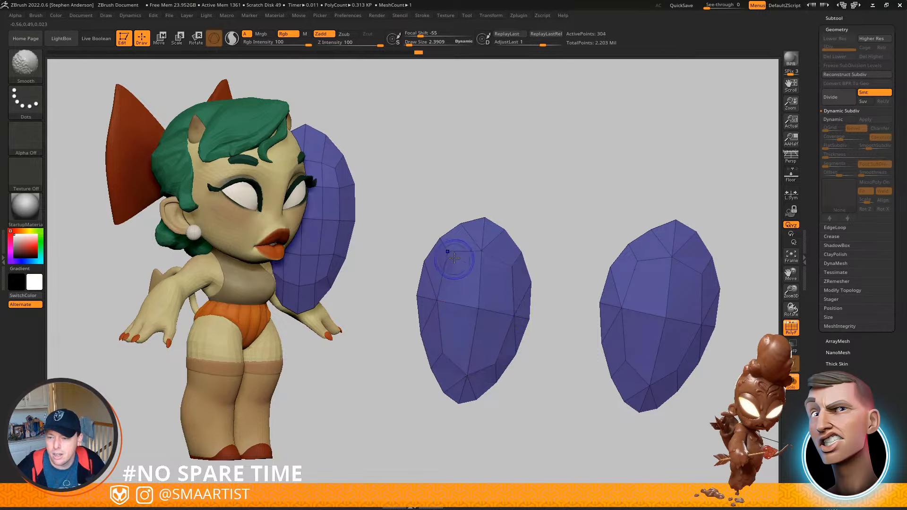
Collapse the surplus inner edges on the last fingernail from its upper end to its tip and along both sides
{"action": "mouse_move", "coordinate": [467, 264]}
{"action": "right_mouse_down"}
{"action": "mouse_move", "coordinate": [453, 256]}
{"action": "mouse_move", "coordinate": [543, 274]}
{"action": "mouse_move", "coordinate": [467, 239]}
{"action": "right_mouse_up"}
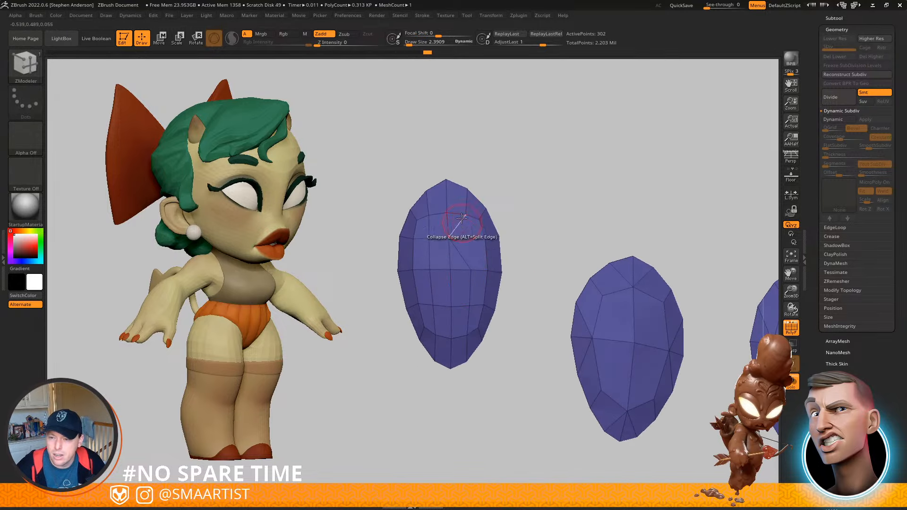
{"action": "left_click", "coordinate": [461, 217]}
{"action": "left_click", "coordinate": [435, 214]}
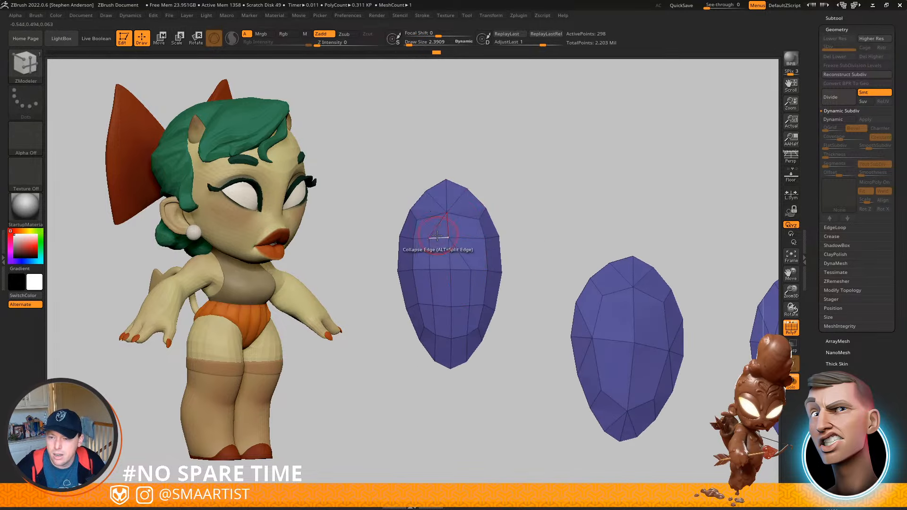
{"action": "left_click", "coordinate": [432, 238]}
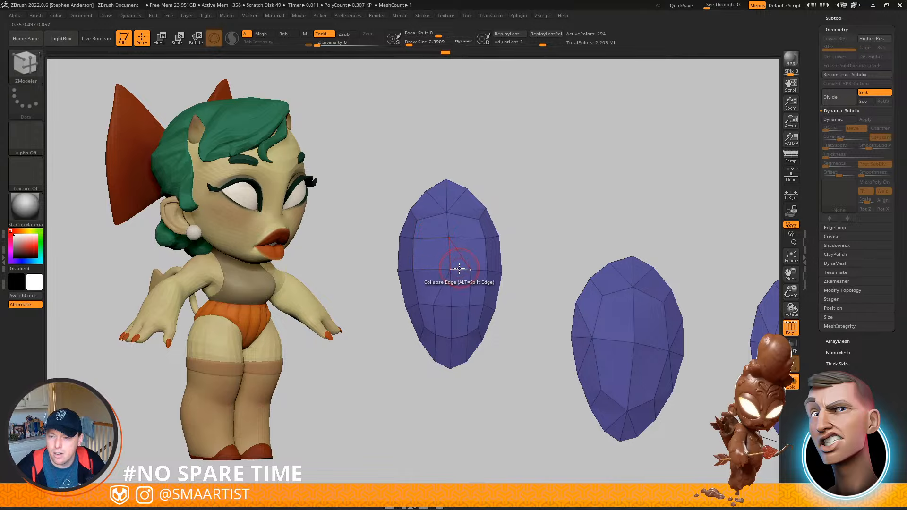
{"action": "left_click", "coordinate": [442, 308]}
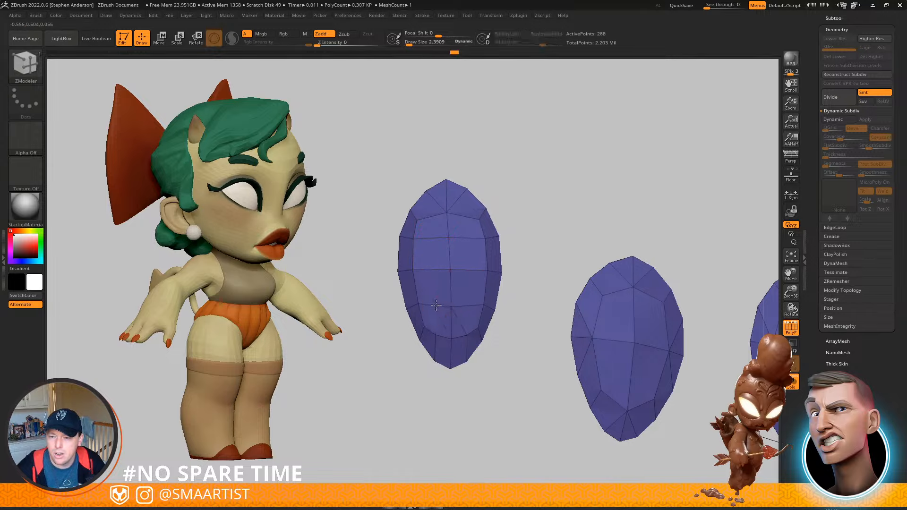
{"action": "left_click", "coordinate": [442, 332]}
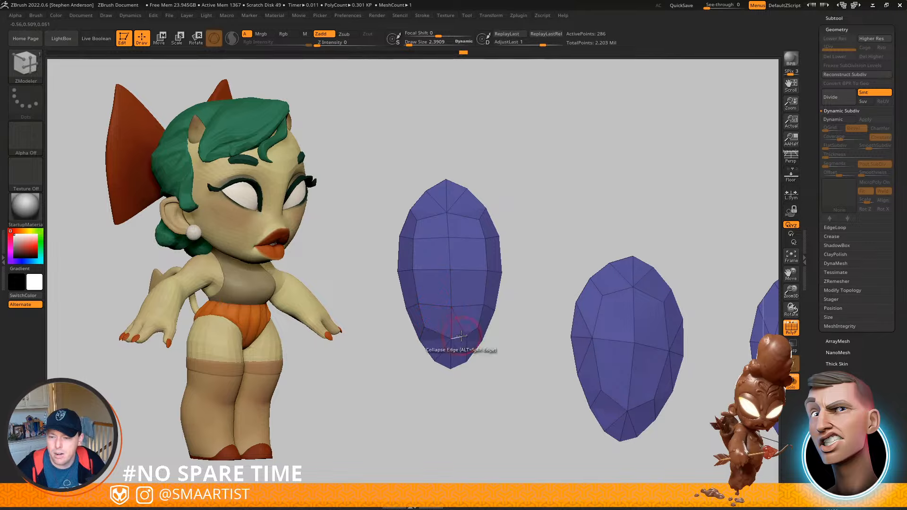
{"action": "left_click", "coordinate": [485, 253]}
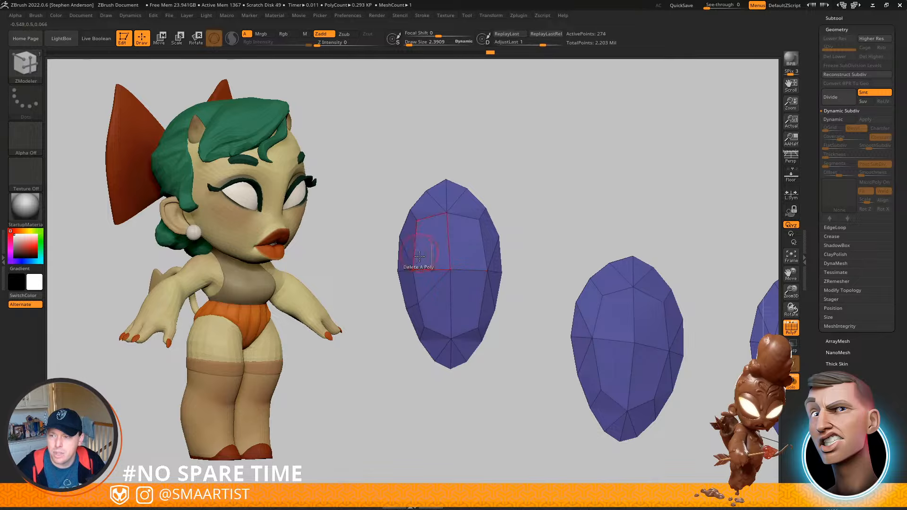
{"action": "left_click", "coordinate": [419, 297]}
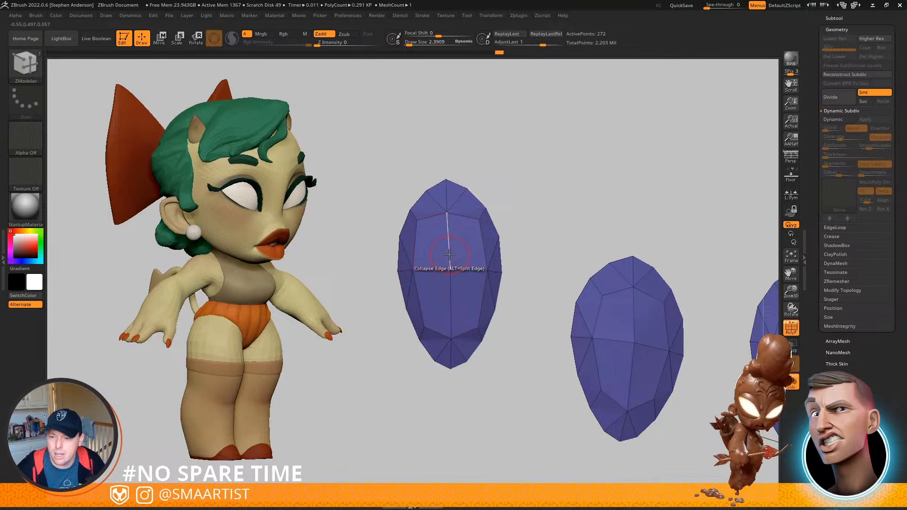
Smooth the last fingernail's upper half and the area near its tip
{"action": "key", "text": "shift"}
{"action": "mouse_move", "coordinate": [424, 226]}
{"action": "left_mouse_down", "text": "shift"}
{"action": "mouse_move", "coordinate": [466, 219]}
{"action": "mouse_move", "coordinate": [468, 237]}
{"action": "left_mouse_up", "text": "shift"}
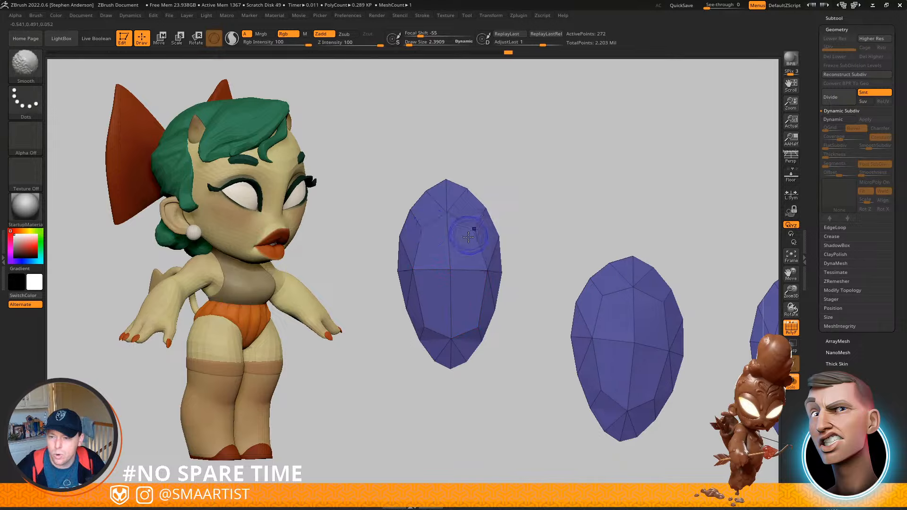
{"action": "left_click_drag", "start_coordinate": [416, 271], "coordinate": [427, 234], "text": "shift"}
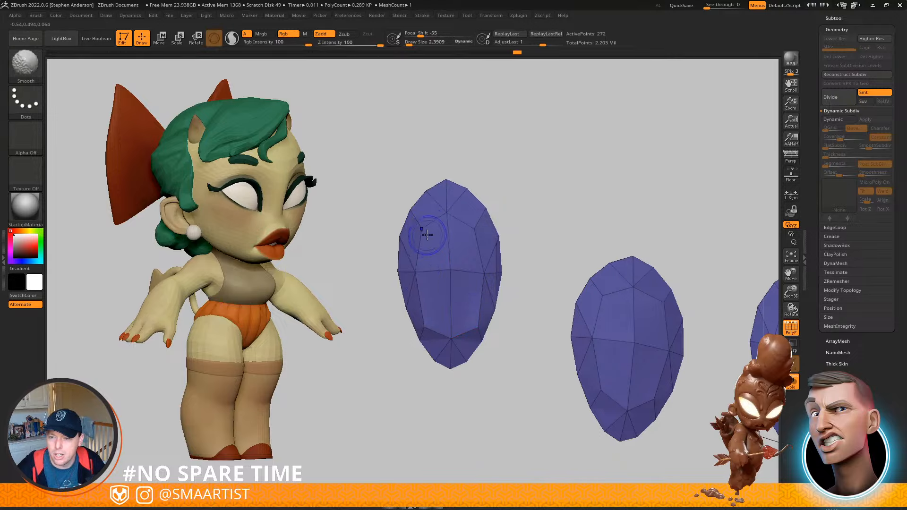
{"action": "left_click_drag", "start_coordinate": [438, 326], "coordinate": [474, 325], "text": "shift"}
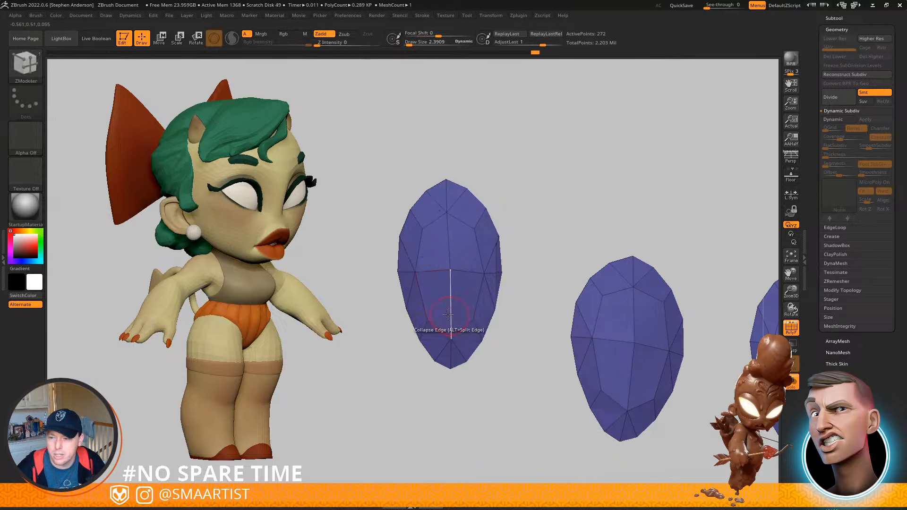
Collapse the inner edges on the last fingernail's underside so all its faces meet at one central point
{"action": "mouse_move", "coordinate": [449, 328]}
{"action": "right_mouse_down"}
{"action": "mouse_move", "coordinate": [506, 299]}
{"action": "mouse_move", "coordinate": [475, 307]}
{"action": "mouse_move", "coordinate": [468, 265]}
{"action": "right_mouse_up"}
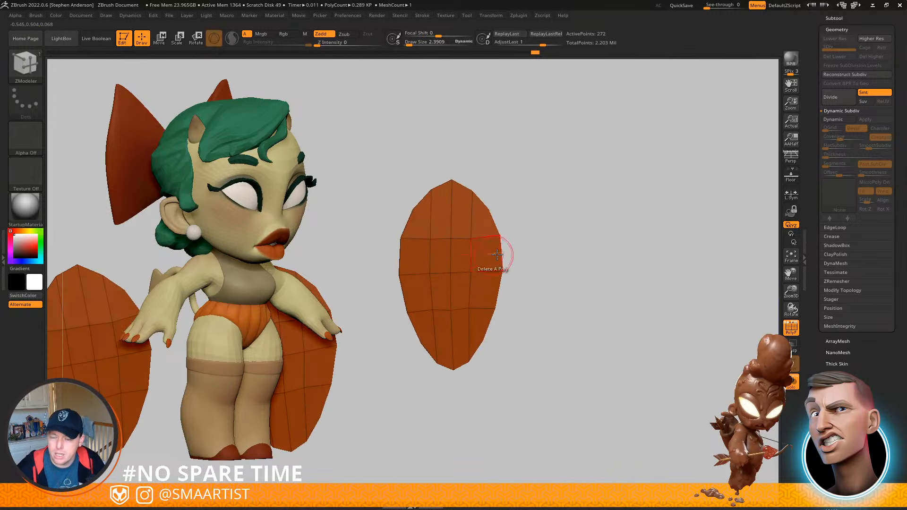
{"action": "left_click", "coordinate": [431, 256]}
{"action": "left_click", "coordinate": [432, 306]}
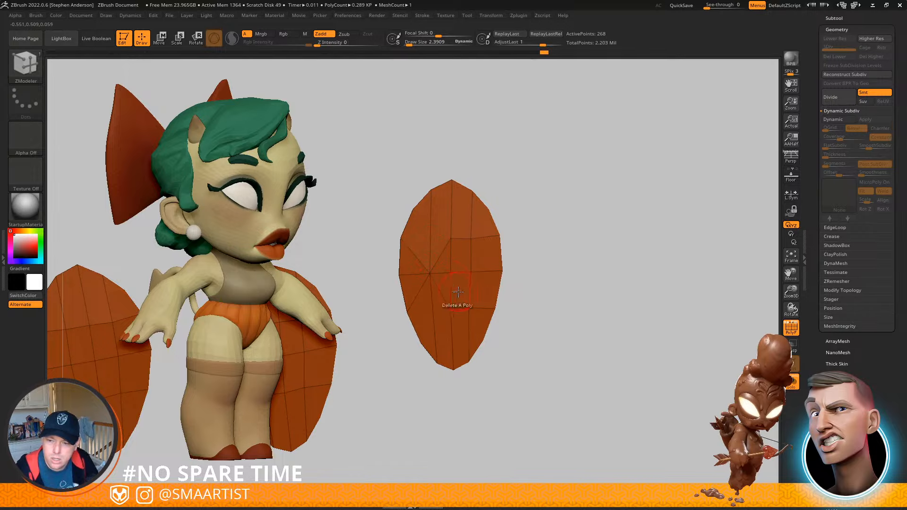
{"action": "left_click", "coordinate": [449, 294]}
{"action": "left_click", "coordinate": [470, 250]}
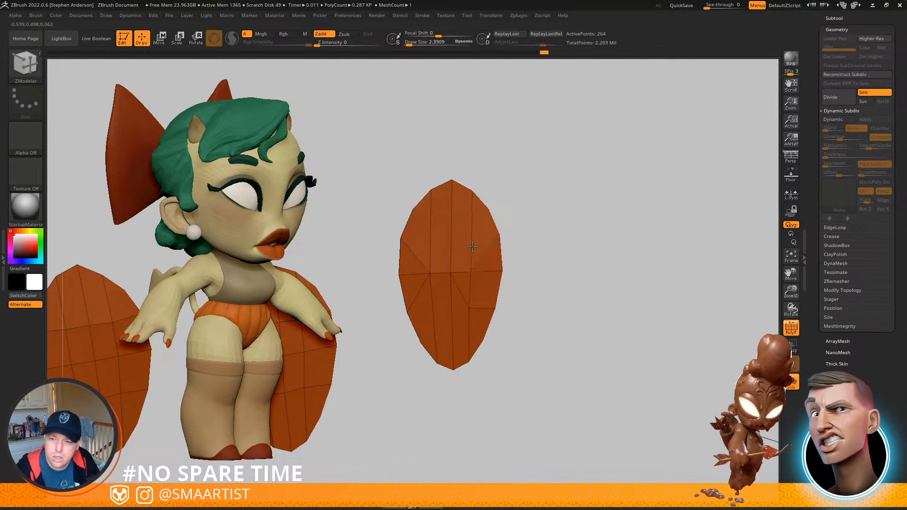
{"action": "left_click", "coordinate": [477, 290]}
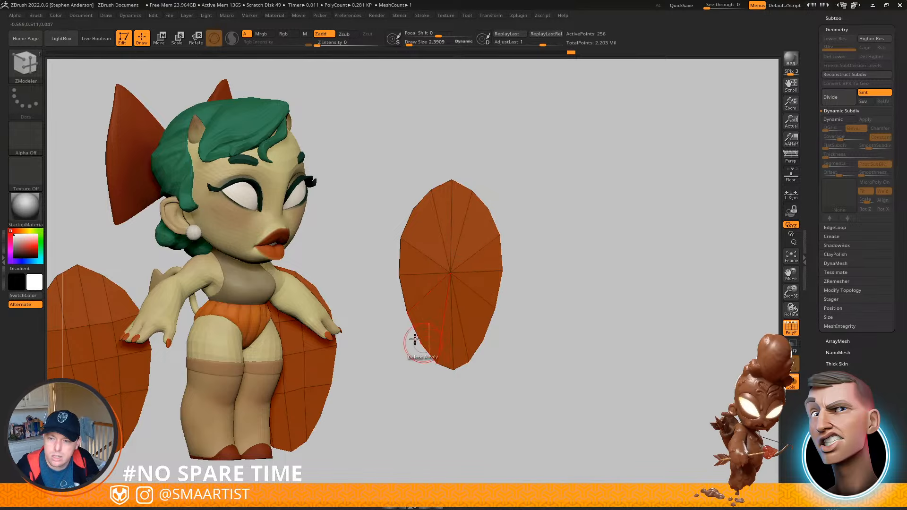
Collapse the inner edges on the middle fingernail's underside into one central point
{"action": "left_click_drag", "start_coordinate": [399, 319], "coordinate": [508, 278], "text": "alt"}
{"action": "right_click_drag", "start_coordinate": [404, 321], "coordinate": [378, 303]}
{"action": "left_click", "coordinate": [399, 281]}
{"action": "left_click", "coordinate": [377, 320]}
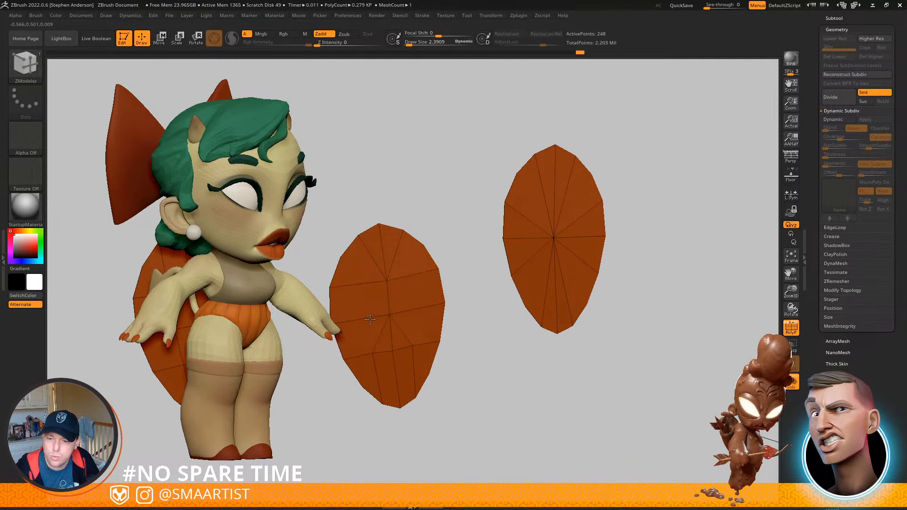
{"action": "left_click", "coordinate": [379, 293]}
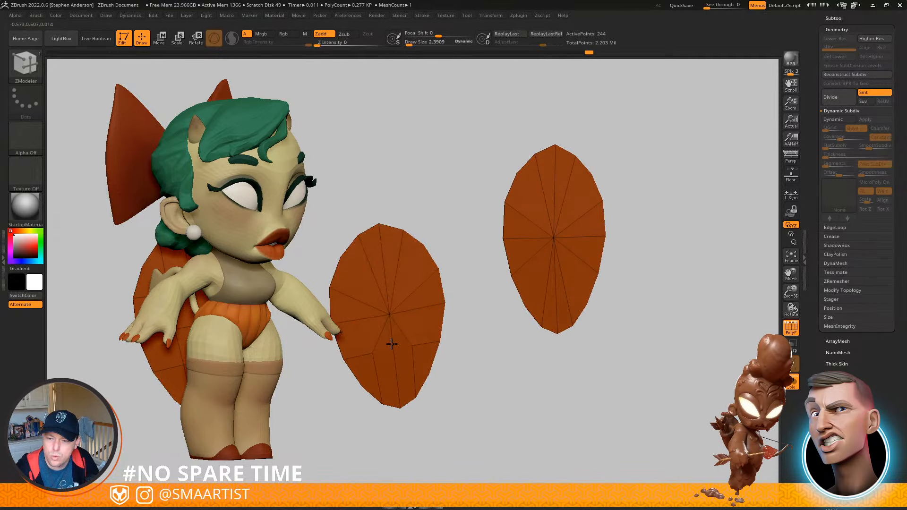
{"action": "left_click", "coordinate": [406, 338]}
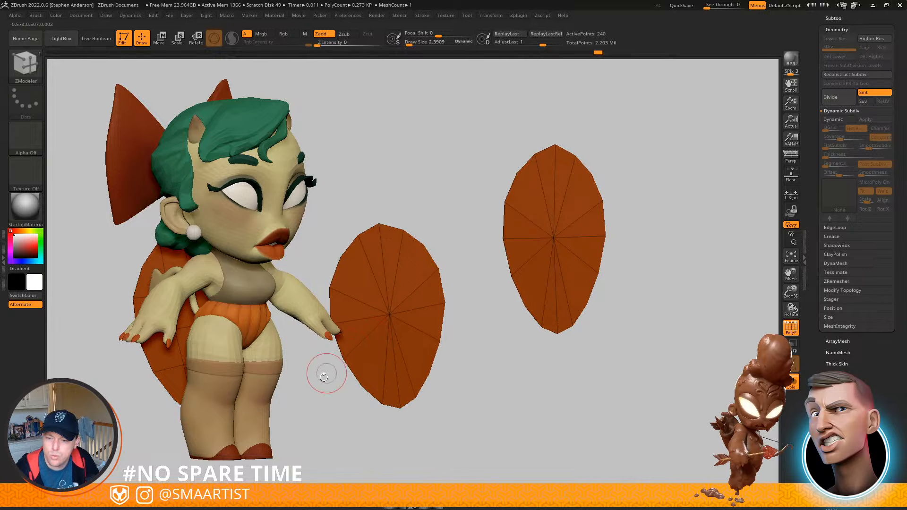
Collapse the inner edges on the underside of the fingernail nearest the thumb nail into one central point
{"action": "left_click_drag", "start_coordinate": [325, 373], "coordinate": [575, 356], "text": "alt"}
{"action": "left_click", "coordinate": [467, 334]}
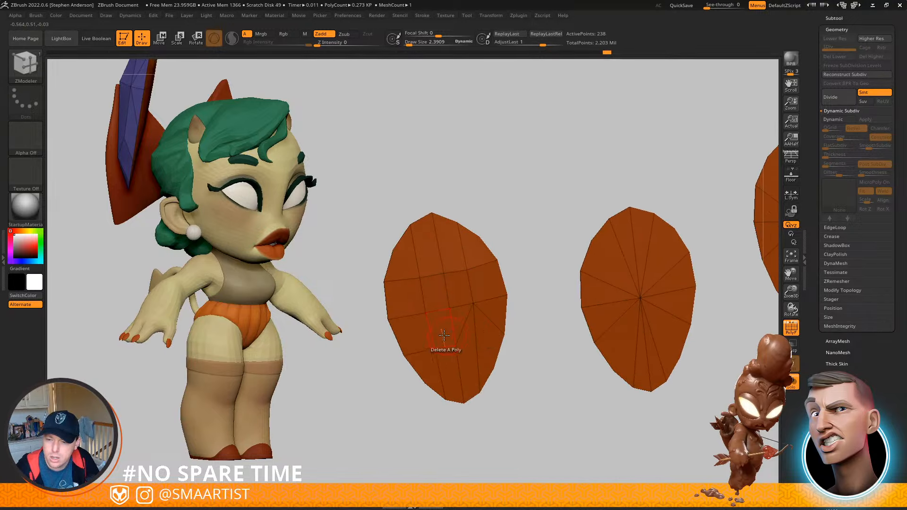
{"action": "left_click", "coordinate": [453, 326]}
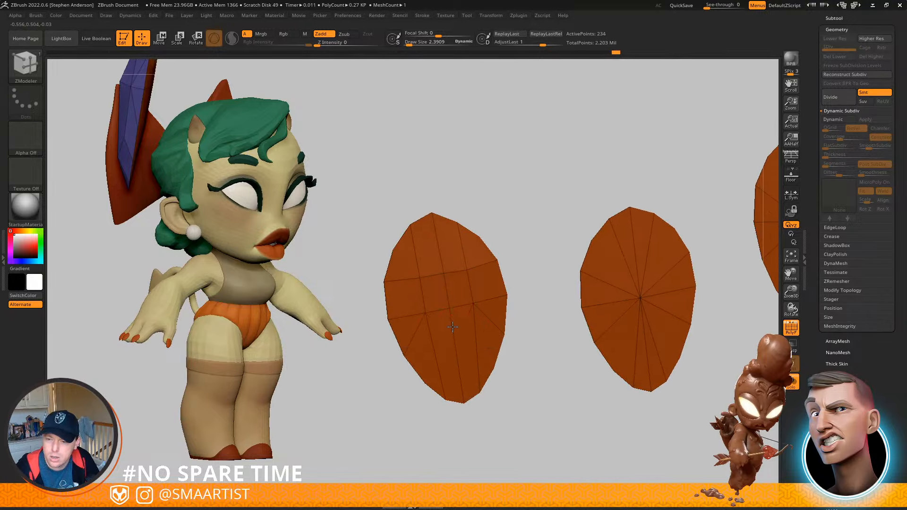
{"action": "left_click", "coordinate": [443, 288]}
{"action": "left_click", "coordinate": [424, 299]}
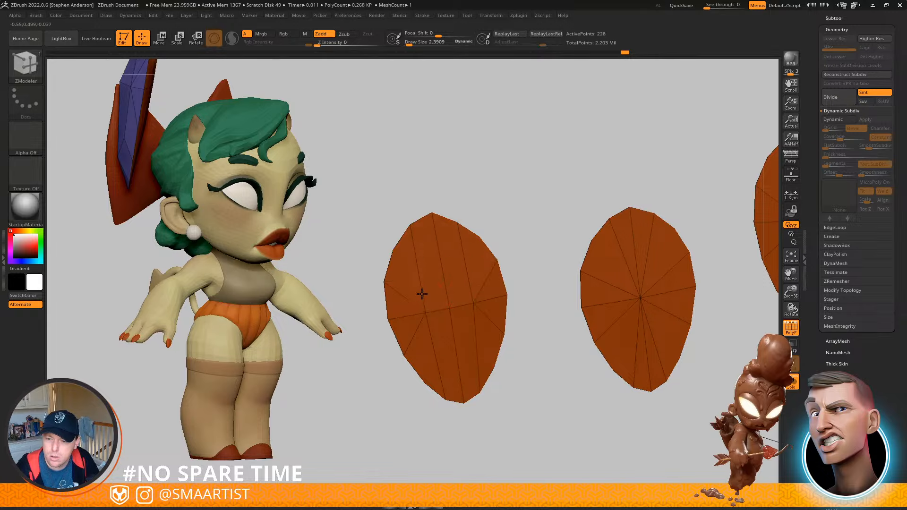
{"action": "left_click", "coordinate": [437, 311]}
{"action": "left_click", "coordinate": [460, 304]}
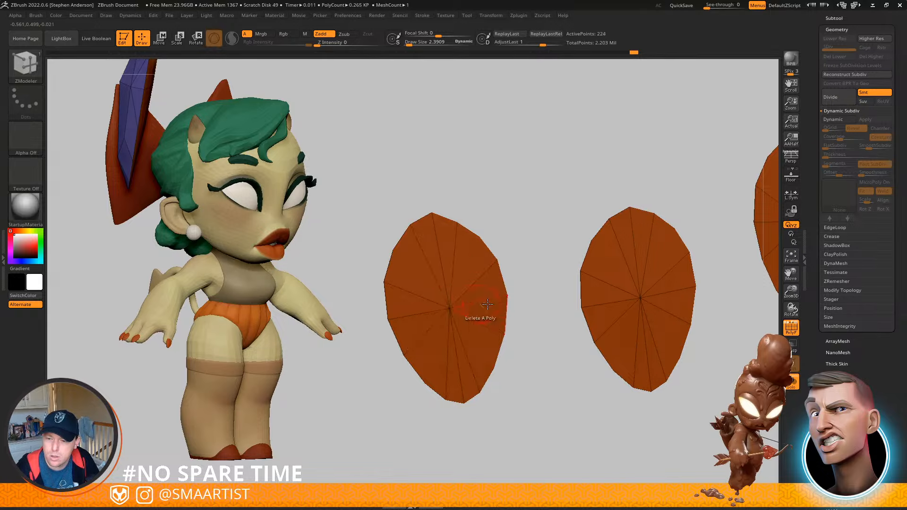
Collapse the inner edges on the thumb nail's underside from its upper end down into one central point
{"action": "right_click_drag", "start_coordinate": [504, 333], "coordinate": [525, 135], "text": "ctrl"}
{"action": "right_click_drag", "start_coordinate": [425, 260], "coordinate": [684, 295]}
{"action": "right_click_drag", "start_coordinate": [561, 240], "coordinate": [657, 317], "text": "ctrl"}
{"action": "right_click_drag", "start_coordinate": [454, 211], "coordinate": [564, 334], "text": "alt"}
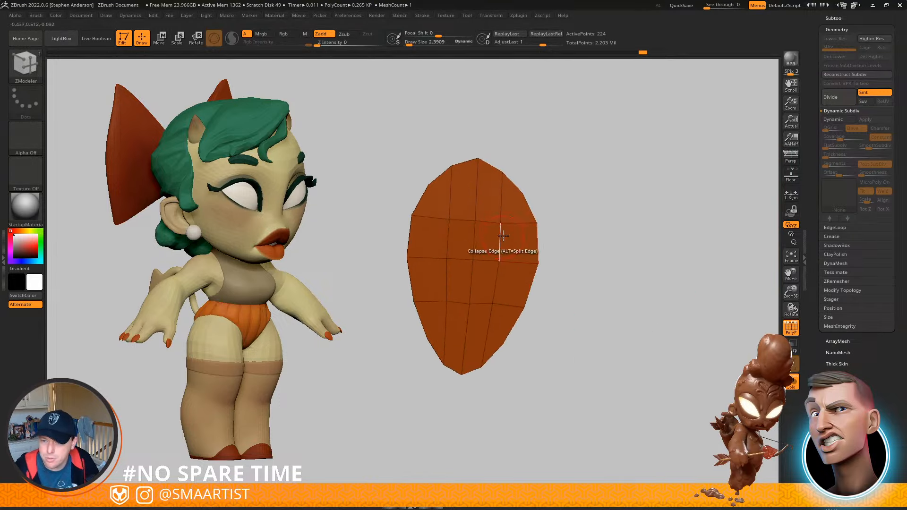
{"action": "left_click", "coordinate": [461, 220]}
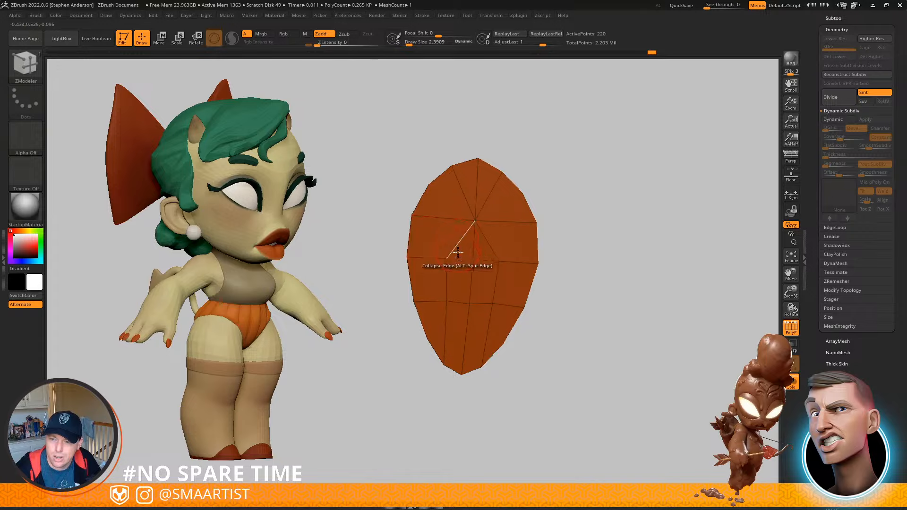
{"action": "left_click", "coordinate": [459, 258]}
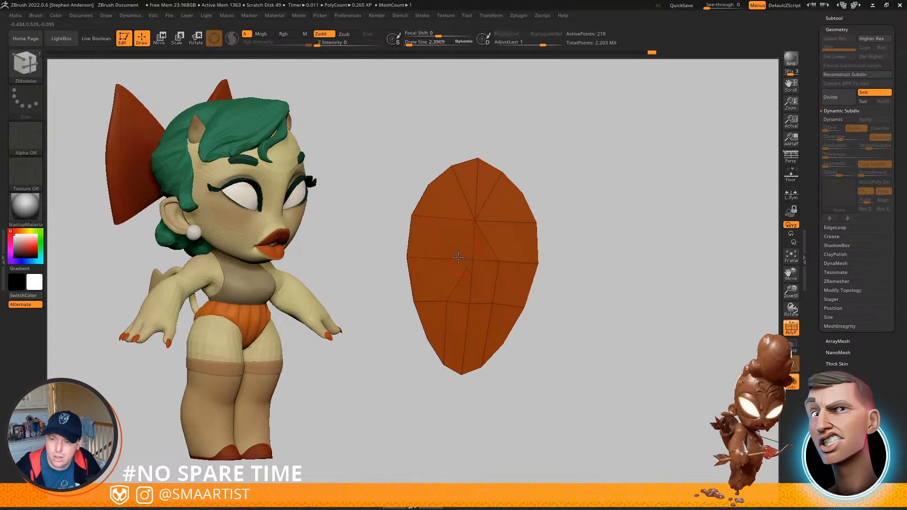
{"action": "left_click", "coordinate": [486, 264]}
{"action": "left_click", "coordinate": [457, 303]}
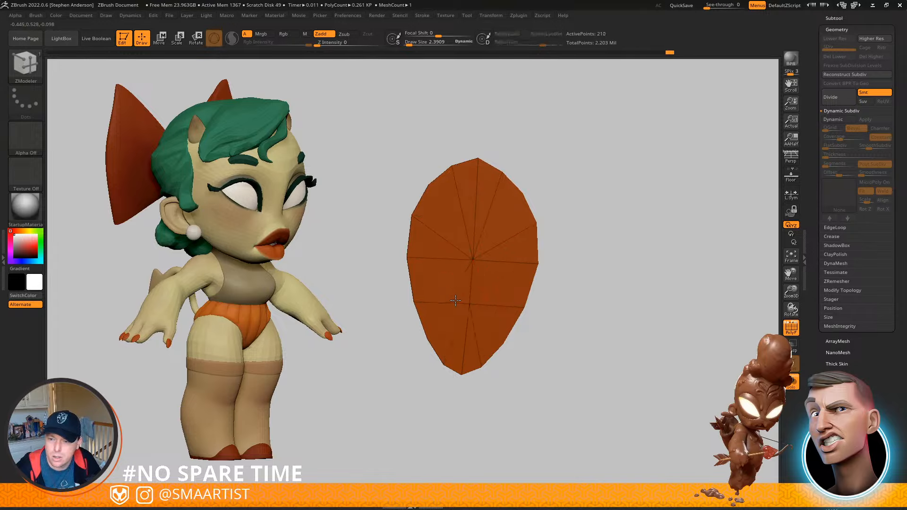
{"action": "left_click", "coordinate": [470, 301]}
{"action": "left_click", "coordinate": [475, 298]}
Show the other subtools around the fingernails again and bring the whole character into view
{"action": "mouse_move", "coordinate": [492, 291]}
{"action": "right_mouse_down", "text": "ctrl"}
{"action": "mouse_move", "coordinate": [530, 288]}
{"action": "mouse_move", "coordinate": [599, 314]}
{"action": "mouse_move", "coordinate": [626, 300]}
{"action": "mouse_move", "coordinate": [561, 273]}
{"action": "mouse_move", "coordinate": [589, 299]}
{"action": "mouse_move", "coordinate": [560, 231]}
{"action": "mouse_move", "coordinate": [502, 252]}
{"action": "mouse_move", "coordinate": [449, 241]}
{"action": "mouse_move", "coordinate": [573, 253]}
{"action": "mouse_move", "coordinate": [587, 214]}
{"action": "mouse_move", "coordinate": [634, 172]}
{"action": "mouse_move", "coordinate": [587, 199]}
{"action": "mouse_move", "coordinate": [468, 154]}
{"action": "mouse_move", "coordinate": [575, 241]}
{"action": "mouse_move", "coordinate": [581, 223]}
{"action": "mouse_move", "coordinate": [559, 263]}
{"action": "mouse_move", "coordinate": [542, 263]}
{"action": "mouse_move", "coordinate": [556, 277]}
{"action": "right_mouse_up", "text": "ctrl"}
{"action": "key", "text": "ctrl+alt+s"}
{"action": "right_click_drag", "start_coordinate": [465, 263], "coordinate": [501, 294]}
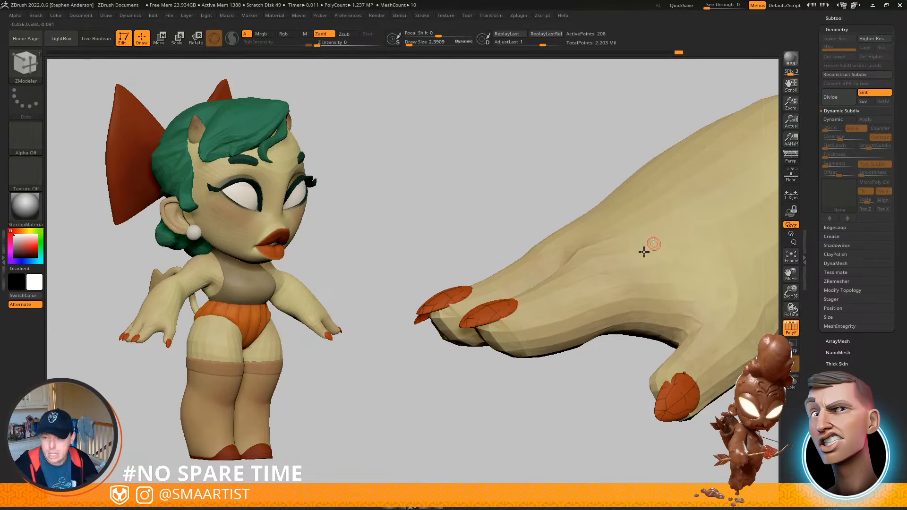
{"action": "right_click_drag", "start_coordinate": [565, 282], "coordinate": [822, 115]}
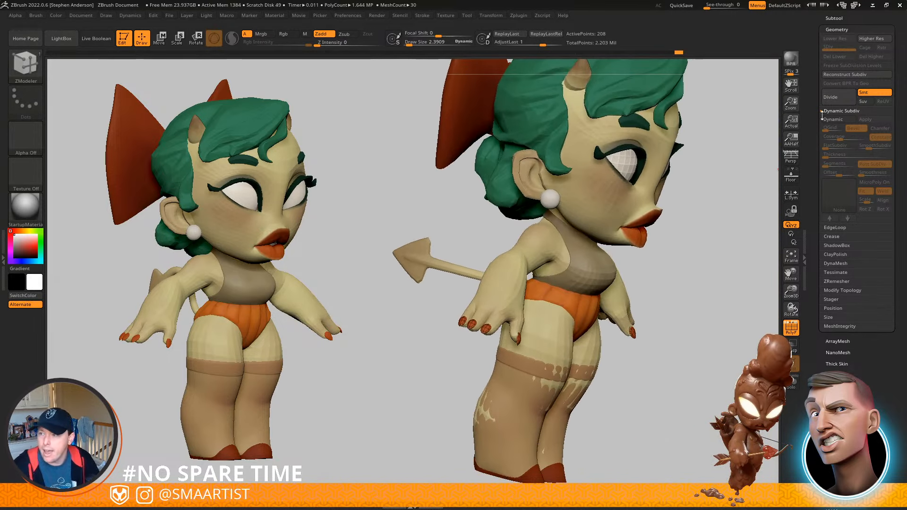
Switch the subtool list to visibility set V2 and make every subtool visible in it
{"action": "left_click", "coordinate": [836, 17]}
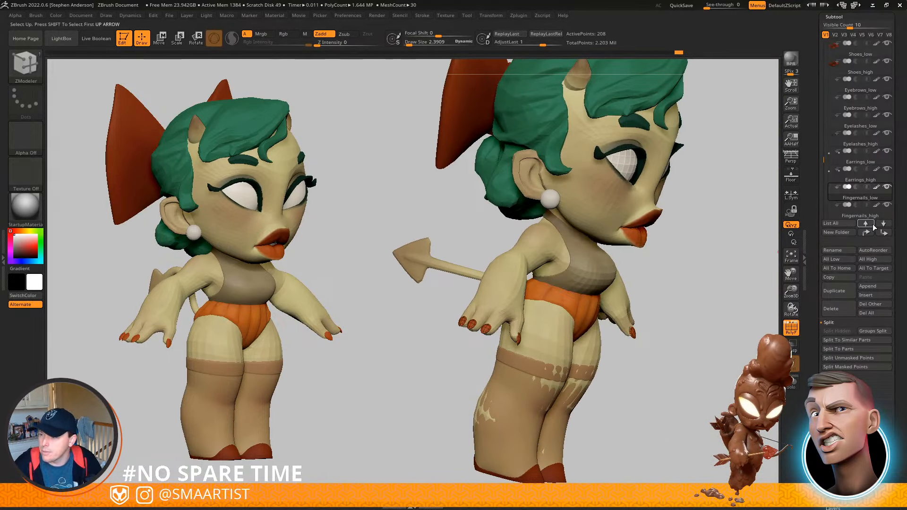
{"action": "mouse_move", "coordinate": [831, 158]}
{"action": "left_click_drag", "start_coordinate": [830, 157], "coordinate": [808, 36]}
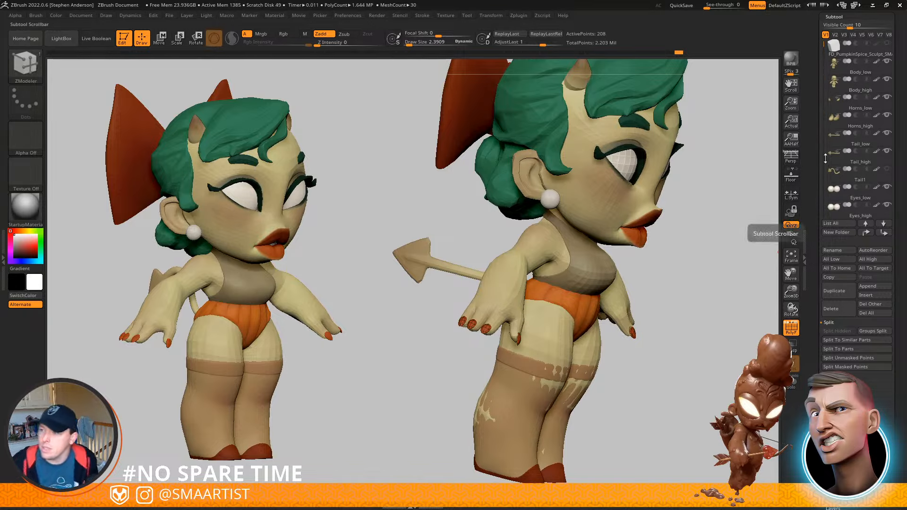
{"action": "left_click", "coordinate": [834, 35]}
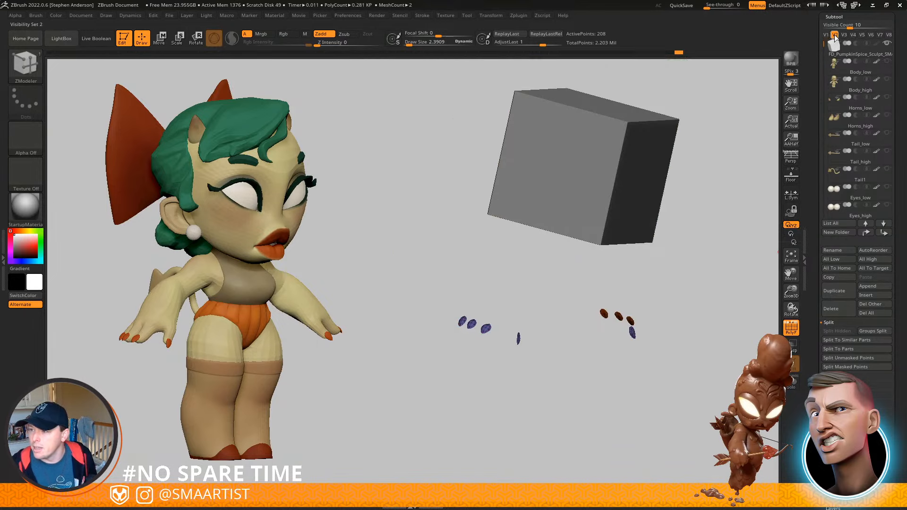
{"action": "left_click", "coordinate": [887, 44], "text": "shift"}
{"action": "left_click", "coordinate": [887, 44], "text": "shift"}
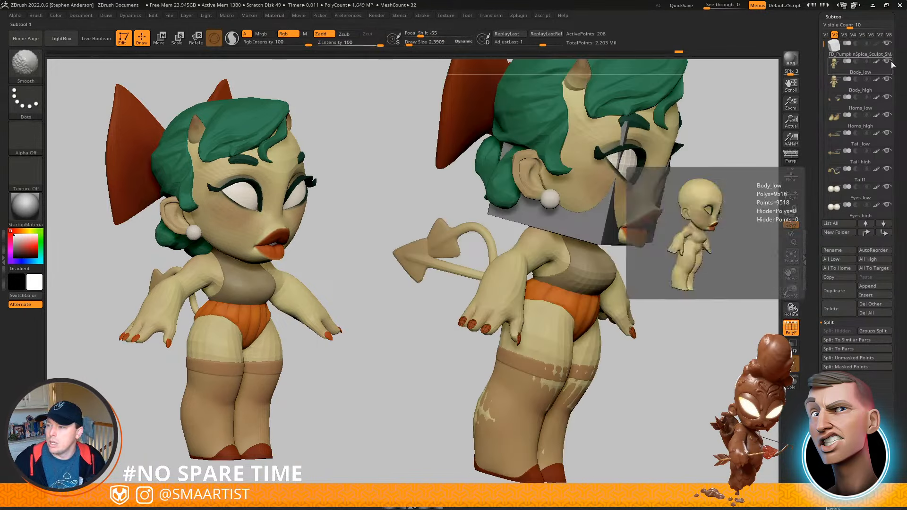
Hide the placeholder box, Body_high, Horns_high, Tail_high, Tail1 and Eyes_high subtools
{"action": "left_click", "coordinate": [890, 54]}
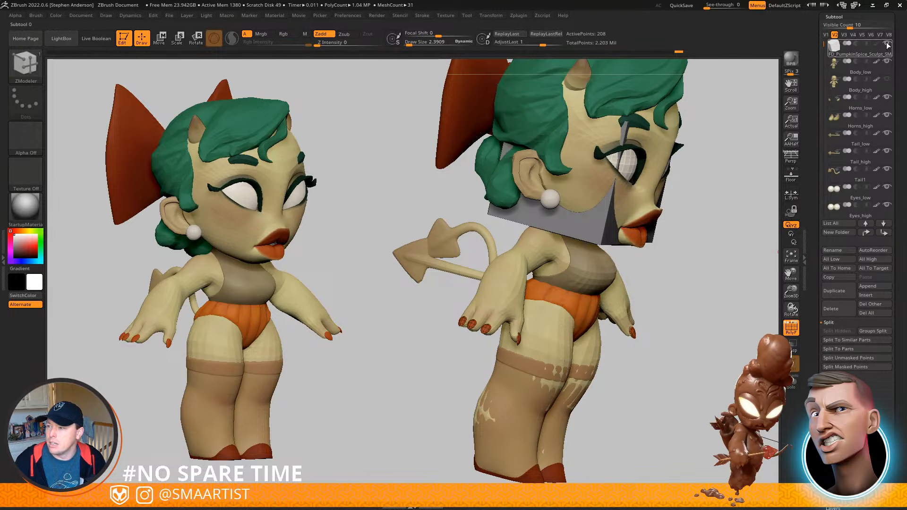
{"action": "left_click", "coordinate": [888, 44]}
{"action": "left_click", "coordinate": [890, 118]}
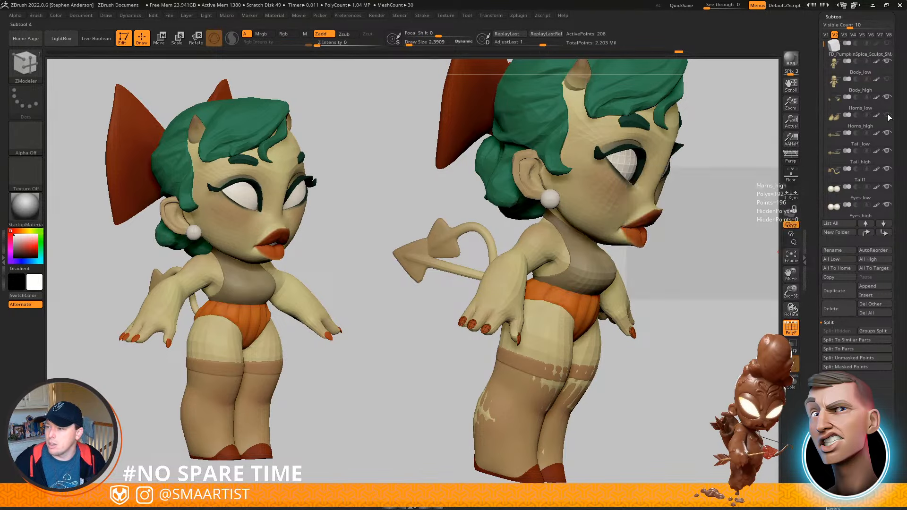
{"action": "left_click", "coordinate": [891, 134]}
{"action": "left_click", "coordinate": [888, 153]}
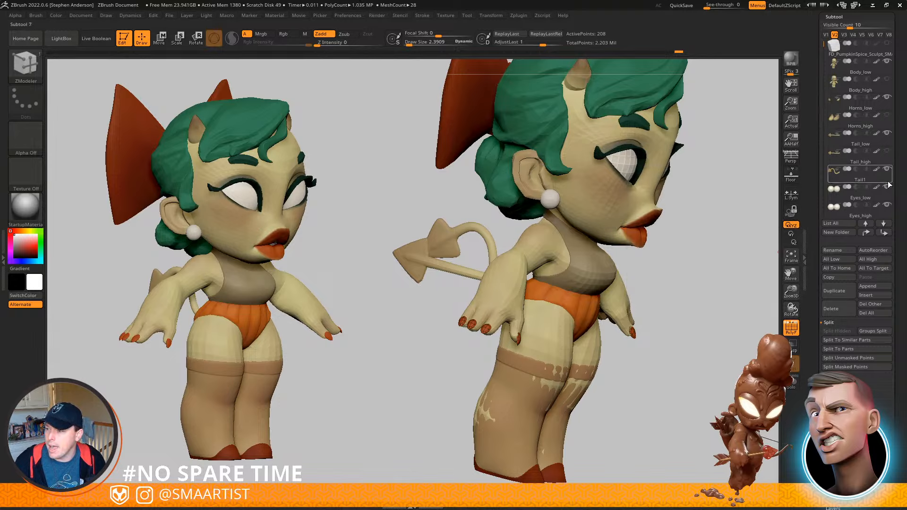
{"action": "left_click", "coordinate": [887, 171]}
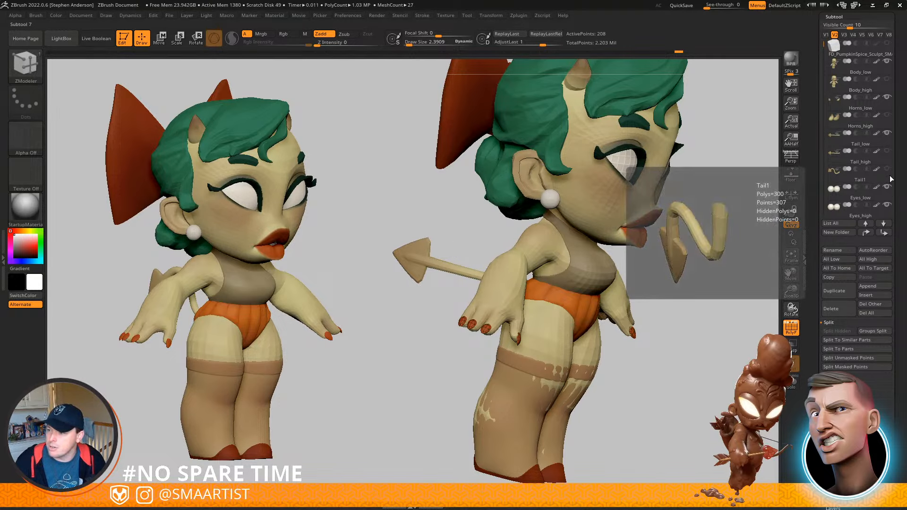
{"action": "left_click", "coordinate": [887, 205]}
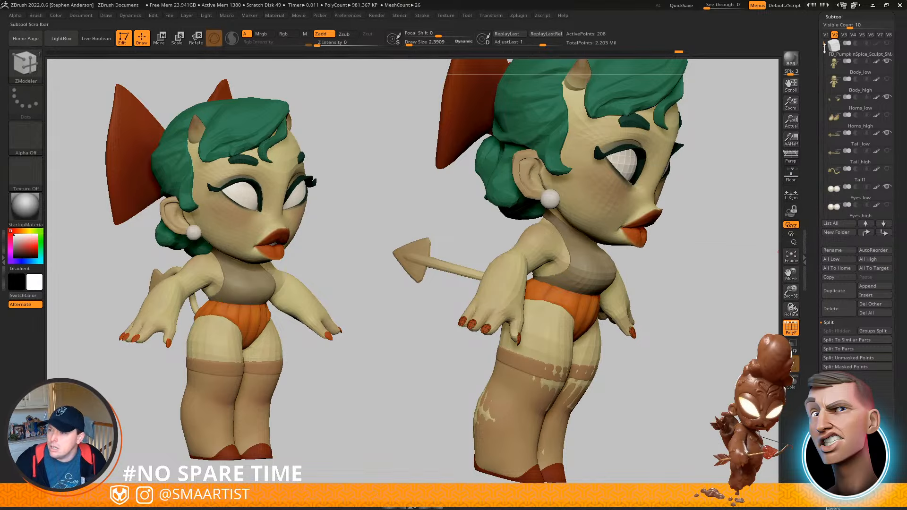
Hide the Teeth_high, Hair_high, Bow_high, Top_high and Bottoms_high subtools
{"action": "left_click_drag", "start_coordinate": [824, 46], "coordinate": [824, 63]}
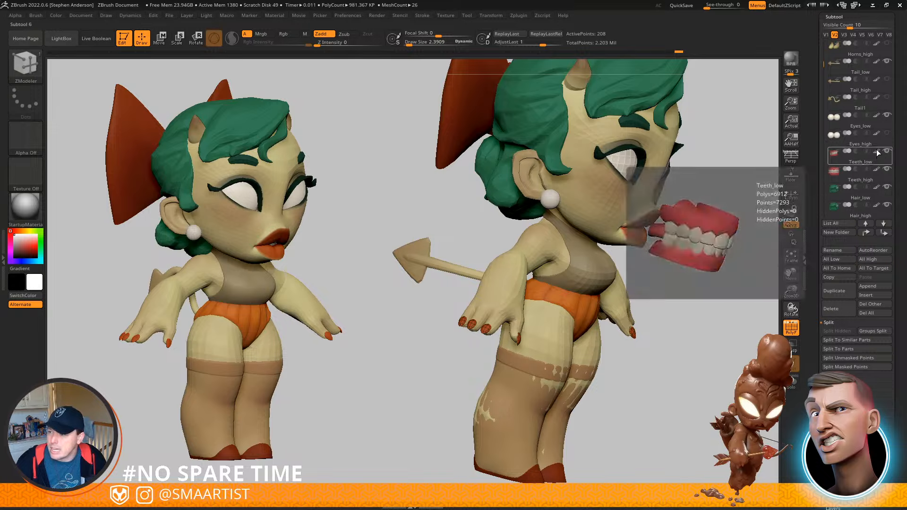
{"action": "mouse_move", "coordinate": [884, 180]}
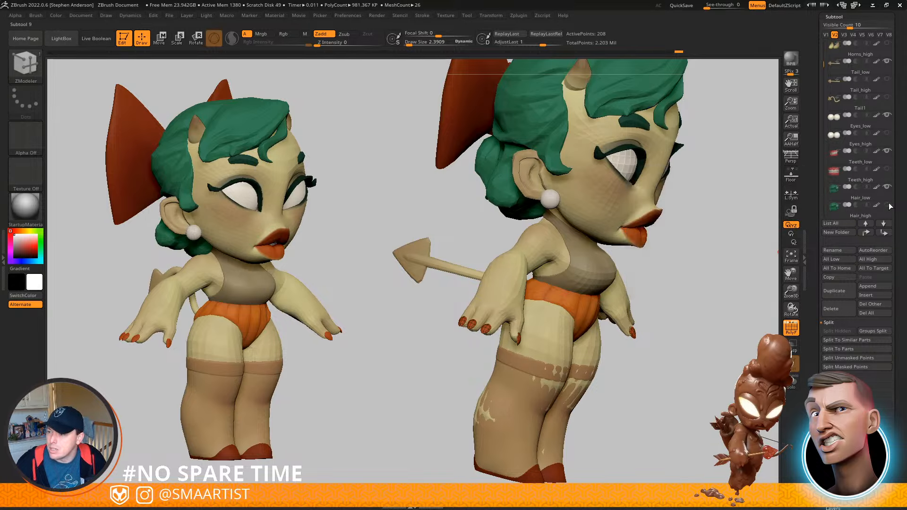
{"action": "left_click_drag", "start_coordinate": [823, 63], "coordinate": [823, 83]}
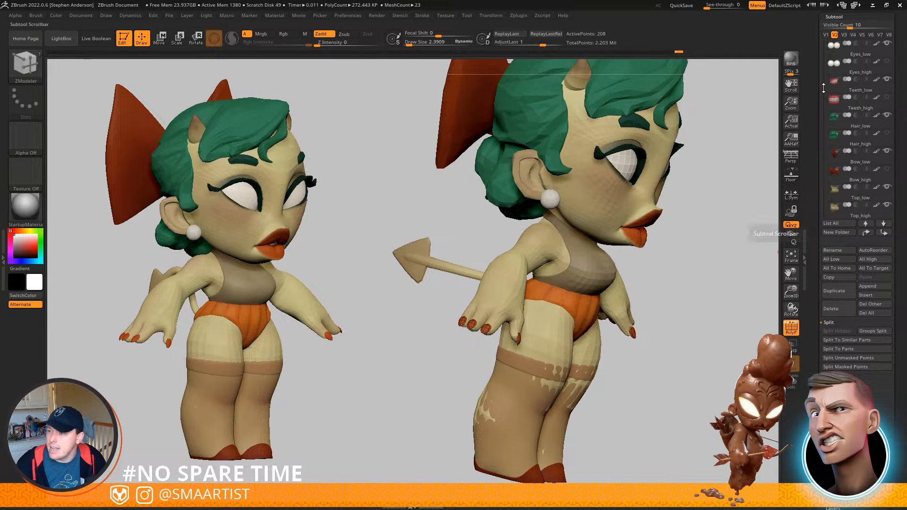
{"action": "left_click_drag", "start_coordinate": [822, 88], "coordinate": [823, 102]}
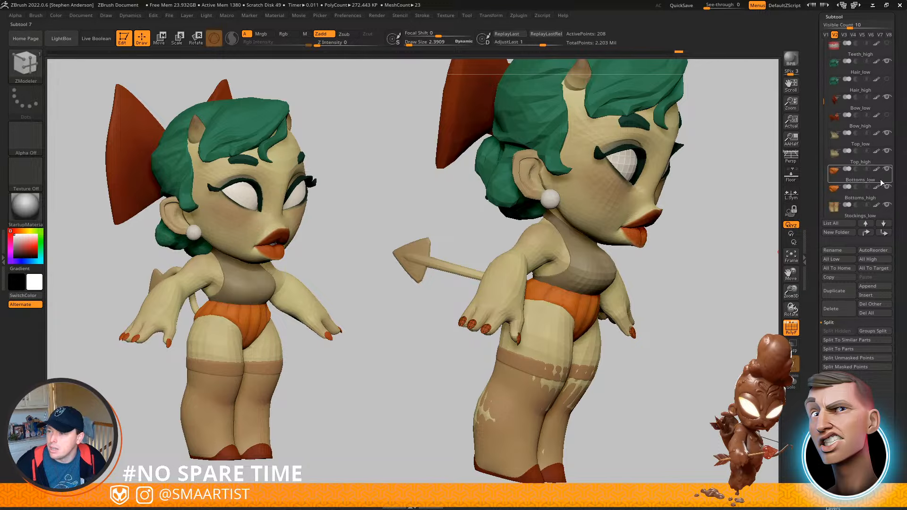
{"action": "left_click", "coordinate": [892, 156]}
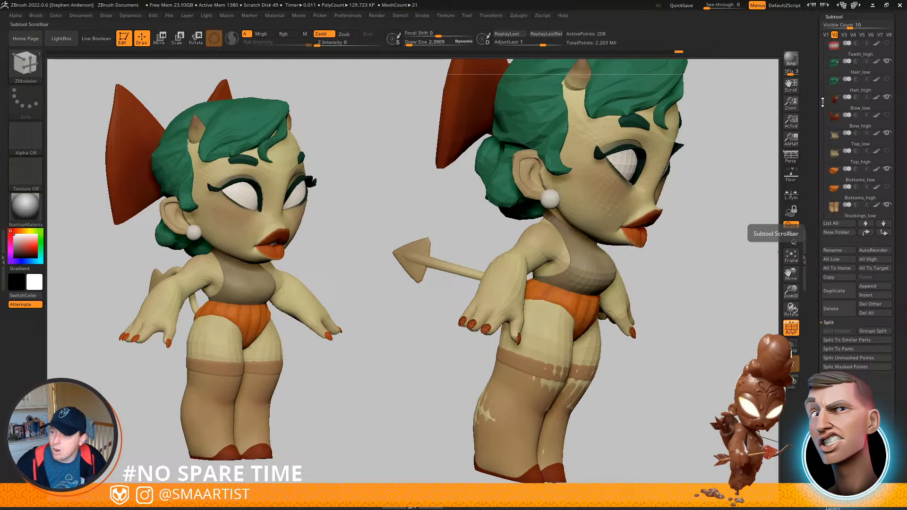
Hide the Stockings_high and Shoes_high subtools
{"action": "left_click_drag", "start_coordinate": [822, 102], "coordinate": [823, 118]}
{"action": "left_click", "coordinate": [886, 169]}
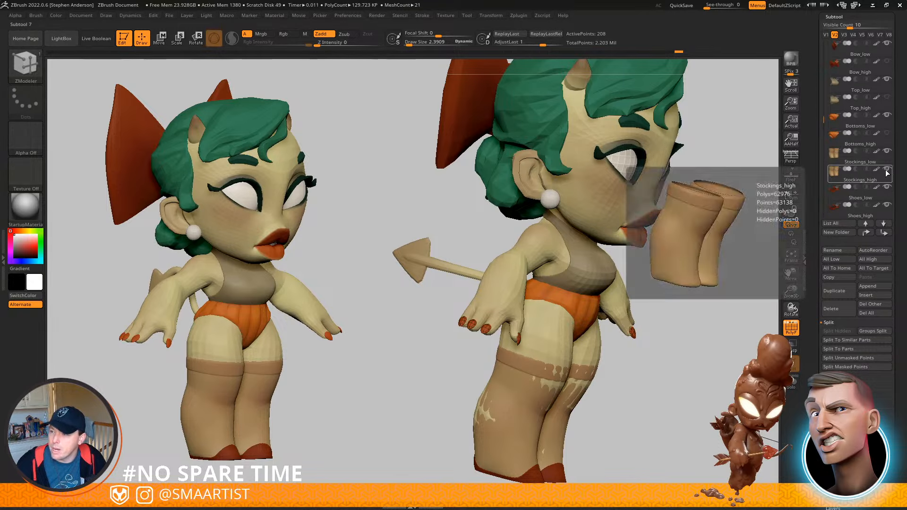
{"action": "left_click", "coordinate": [887, 205]}
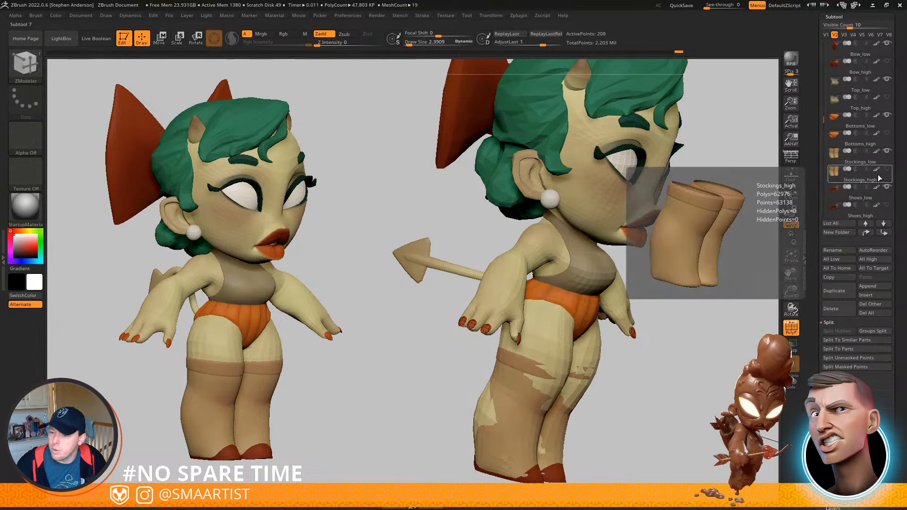
Show Stockings_high and Body_high in place of Body_low to check from behind where the body pokes through the stockings
{"action": "left_click", "coordinate": [830, 131]}
{"action": "left_click", "coordinate": [847, 125]}
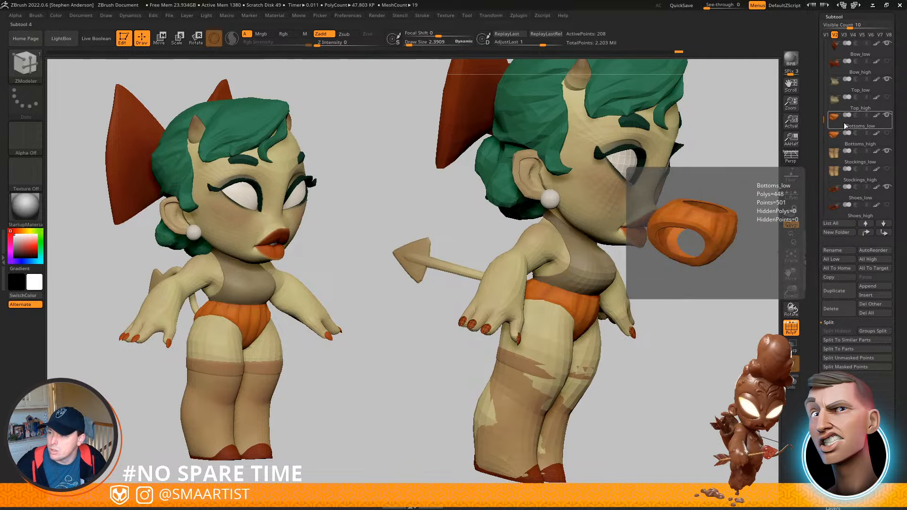
{"action": "left_click_drag", "start_coordinate": [575, 440], "coordinate": [575, 335]}
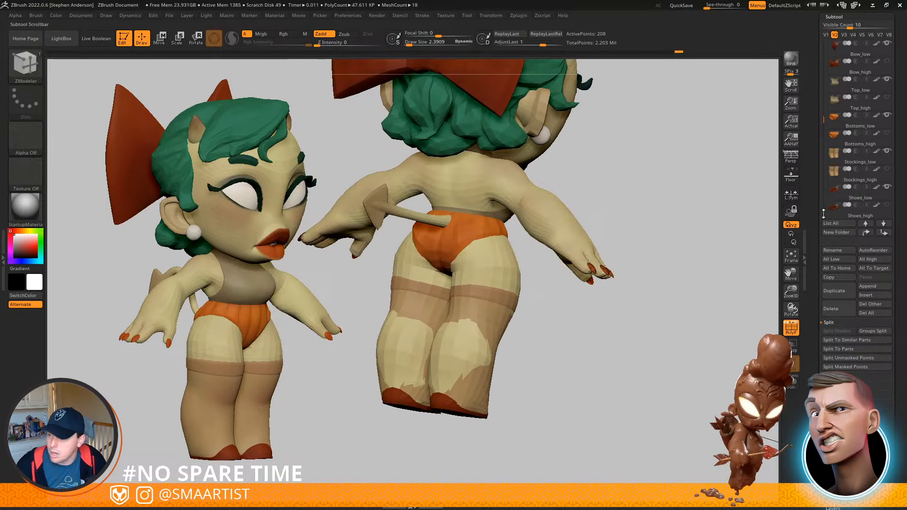
{"action": "left_click", "coordinate": [887, 169]}
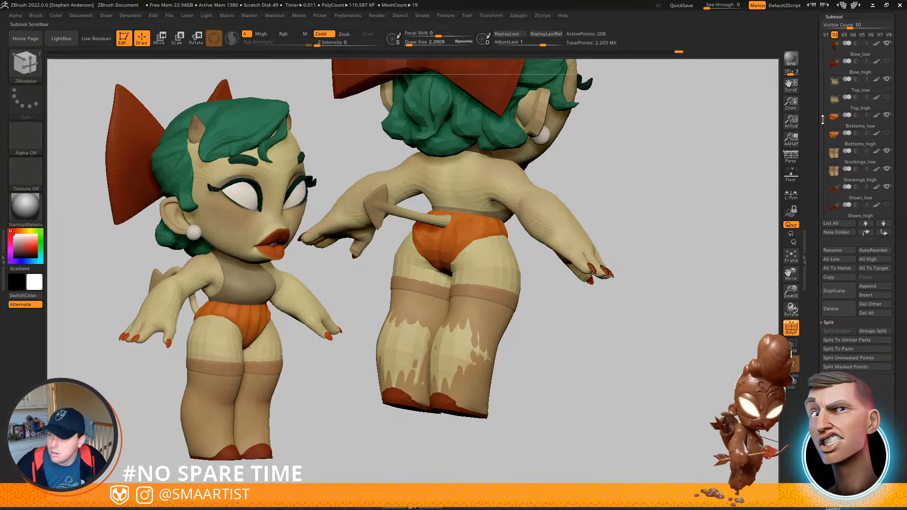
{"action": "left_click_drag", "start_coordinate": [822, 119], "coordinate": [821, 37]}
{"action": "mouse_move", "coordinate": [864, 88]}
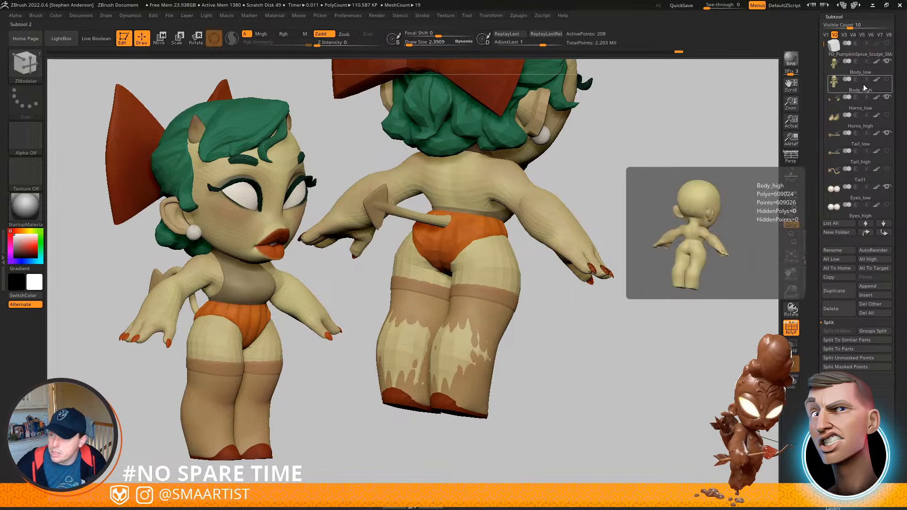
{"action": "left_click", "coordinate": [887, 62]}
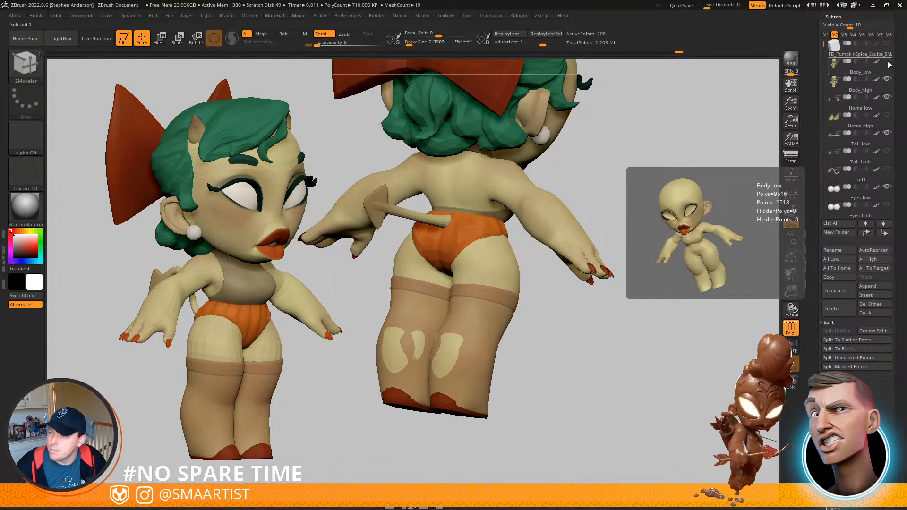
Hide the Body_high subtool and delete the Stockings_low subtool
{"action": "left_click", "coordinate": [877, 79]}
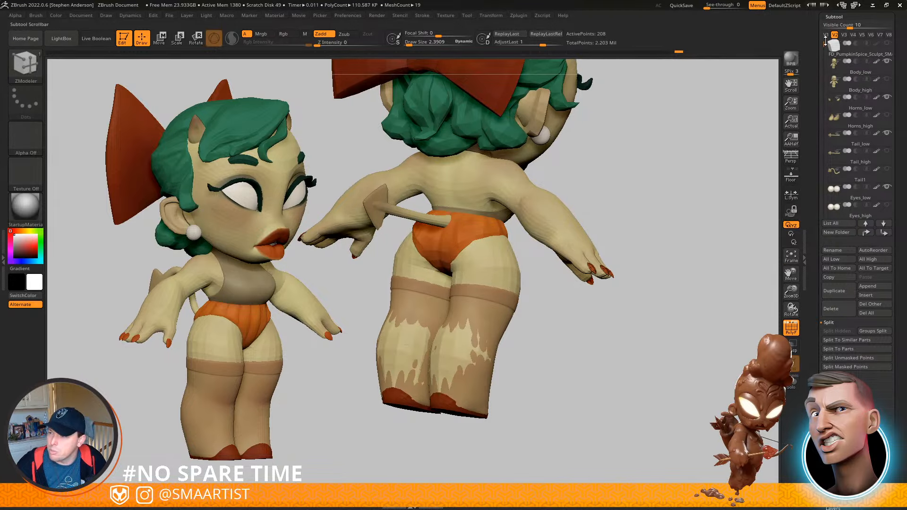
{"action": "left_click_drag", "start_coordinate": [826, 43], "coordinate": [820, 99]}
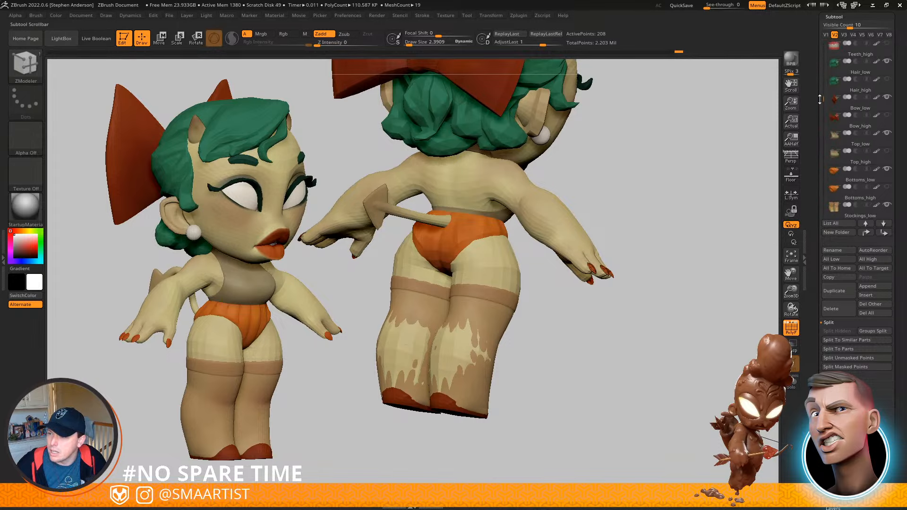
{"action": "left_click", "coordinate": [868, 215]}
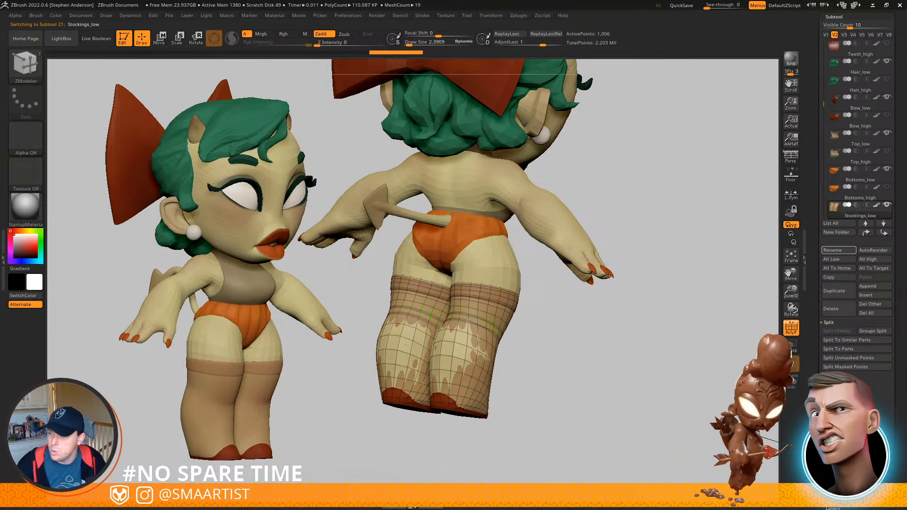
{"action": "left_click", "coordinate": [837, 464]}
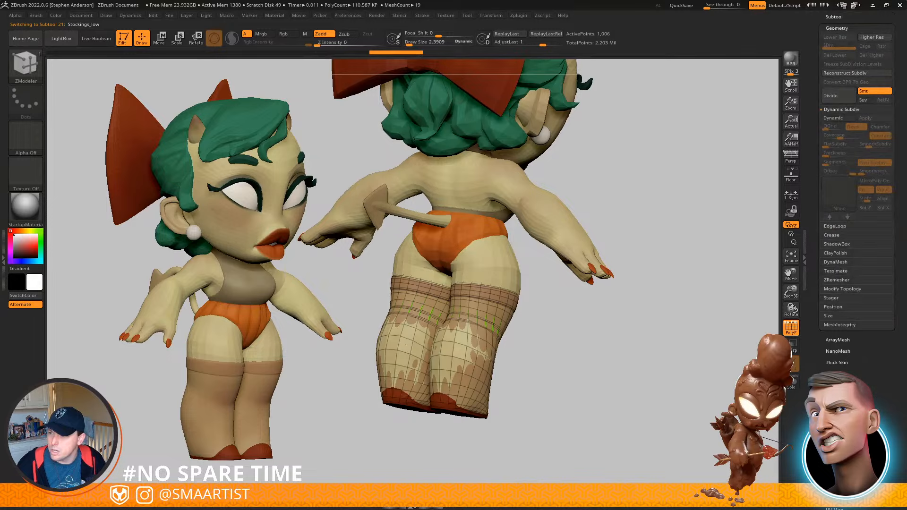
{"action": "left_click", "coordinate": [840, 28]}
{"action": "left_click", "coordinate": [836, 17]}
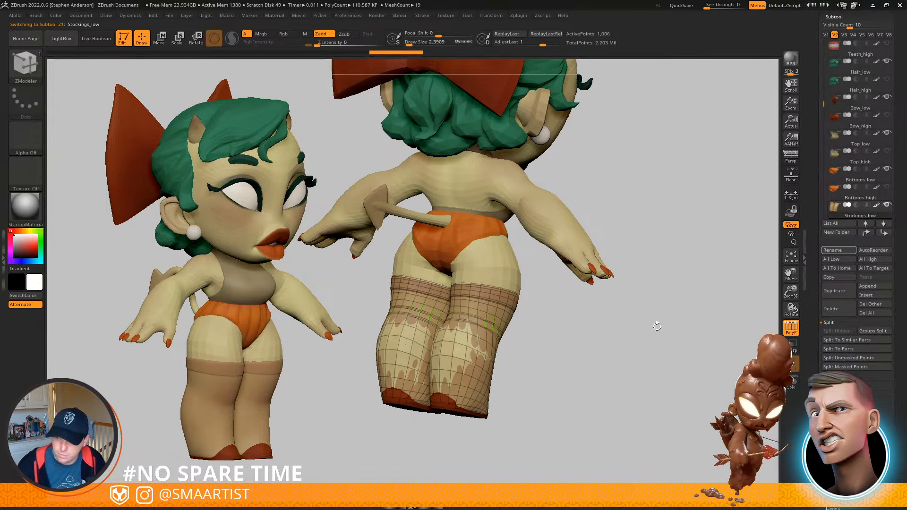
{"action": "left_click", "coordinate": [837, 309]}
{"action": "left_click", "coordinate": [749, 329]}
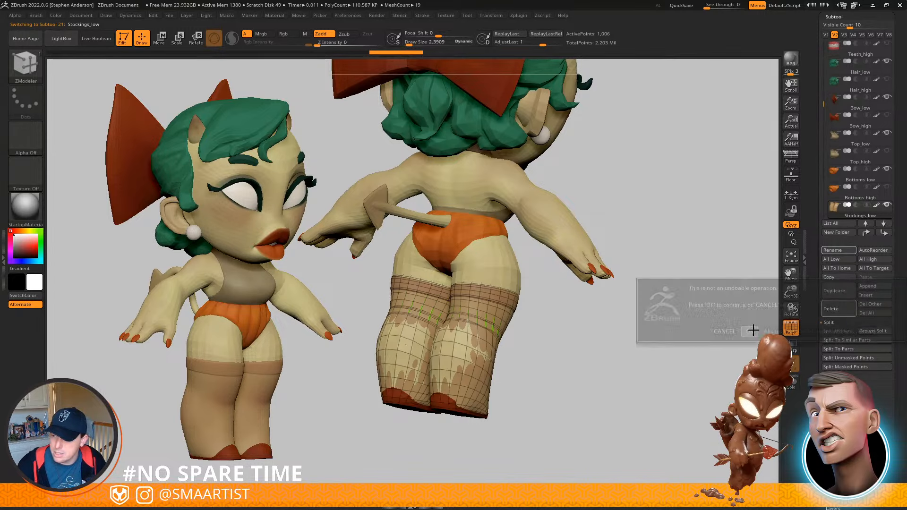
{"action": "mouse_move", "coordinate": [679, 354]}
{"action": "left_mouse_down"}
{"action": "mouse_move", "coordinate": [640, 383]}
{"action": "mouse_move", "coordinate": [647, 387]}
{"action": "left_mouse_up"}
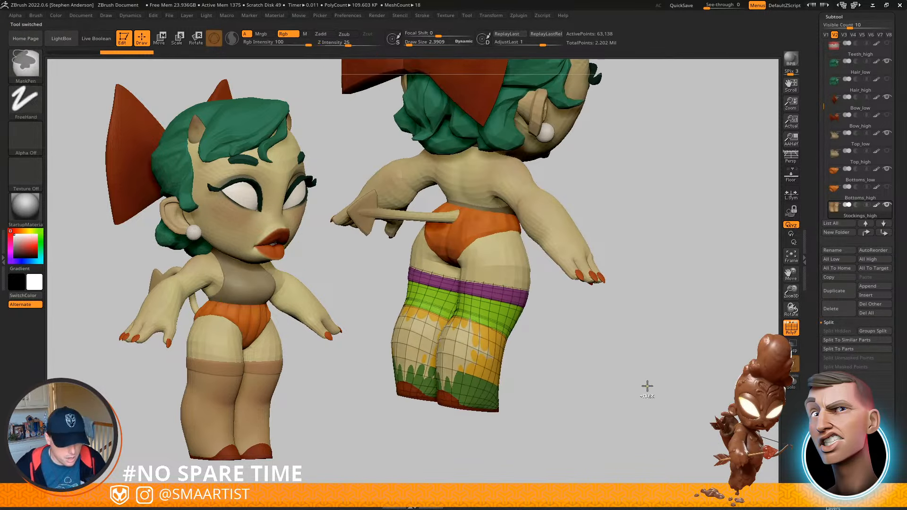
Save the tool as a new version in the _CHAR folder, changing the file name's suffix to v003
{"action": "key", "text": "ctrl+shift+s"}
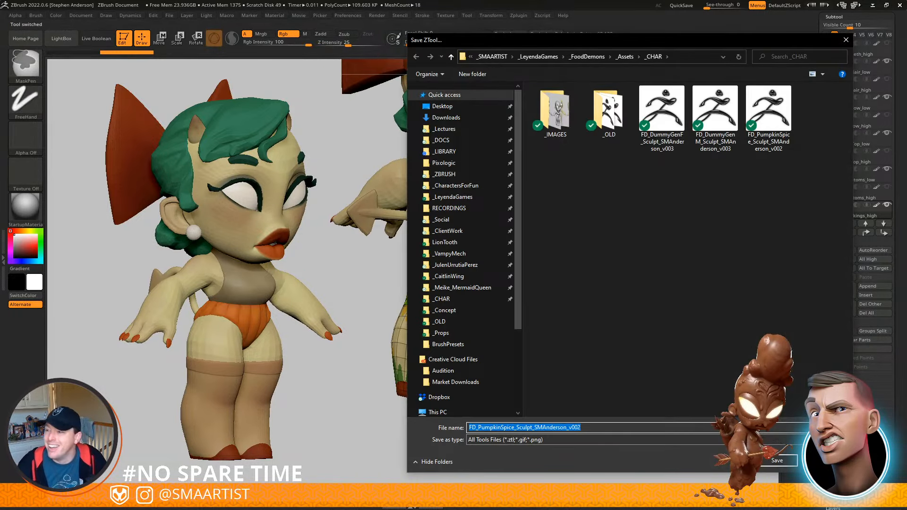
{"action": "left_click", "coordinate": [777, 461]}
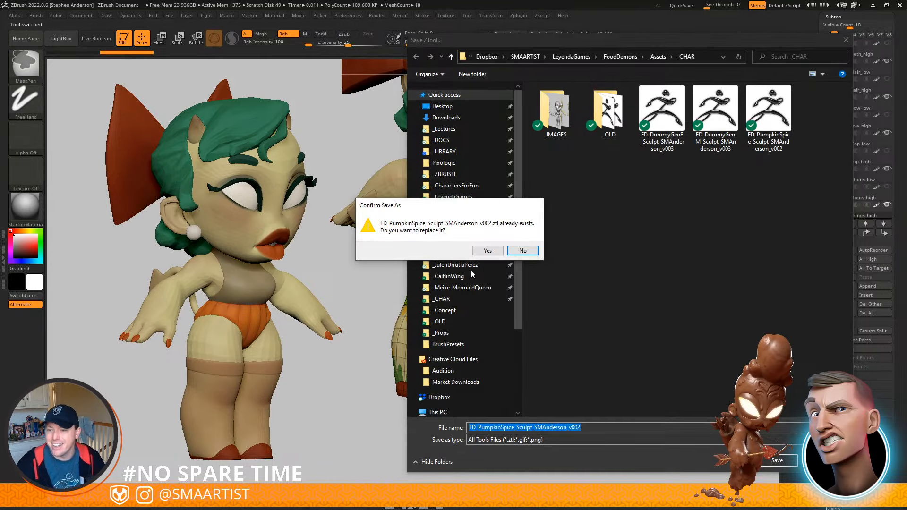
{"action": "left_click", "coordinate": [523, 251]}
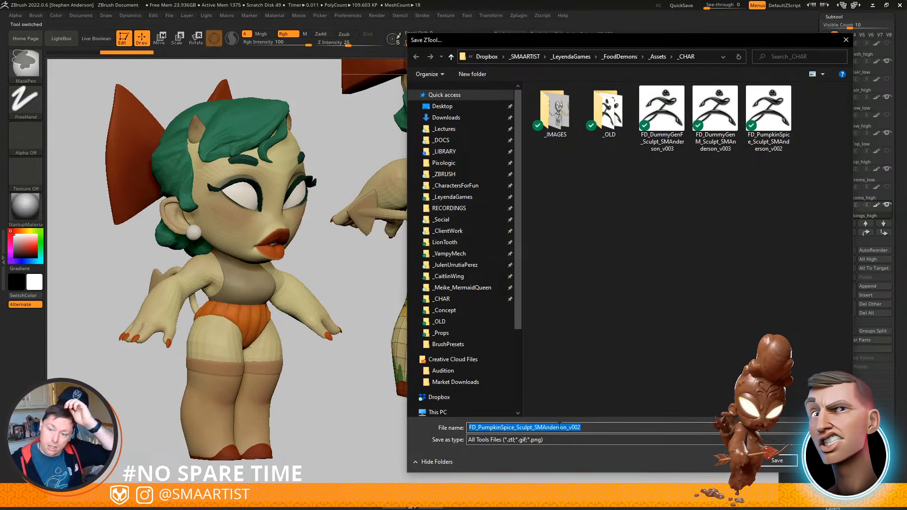
{"action": "left_click", "coordinate": [614, 427]}
{"action": "key", "text": "BackSpace"}
{"action": "type", "text": "3"}
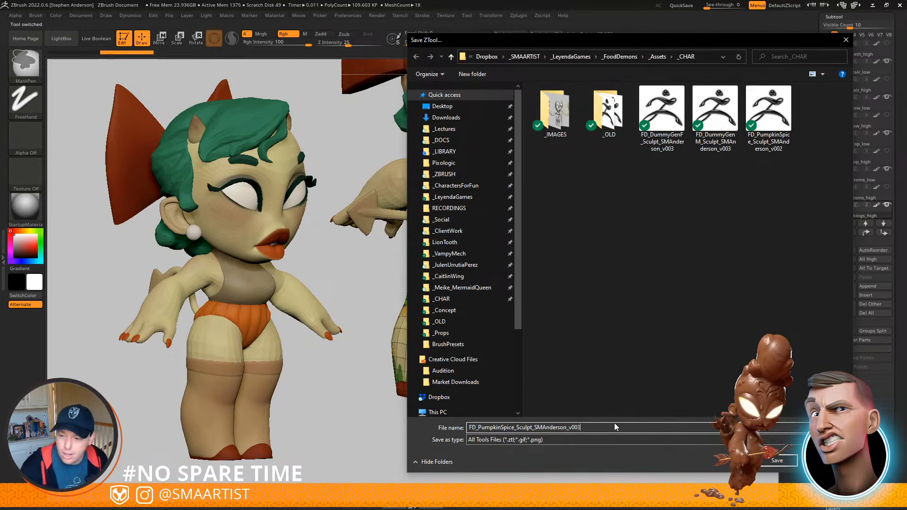
{"action": "left_click", "coordinate": [777, 460]}
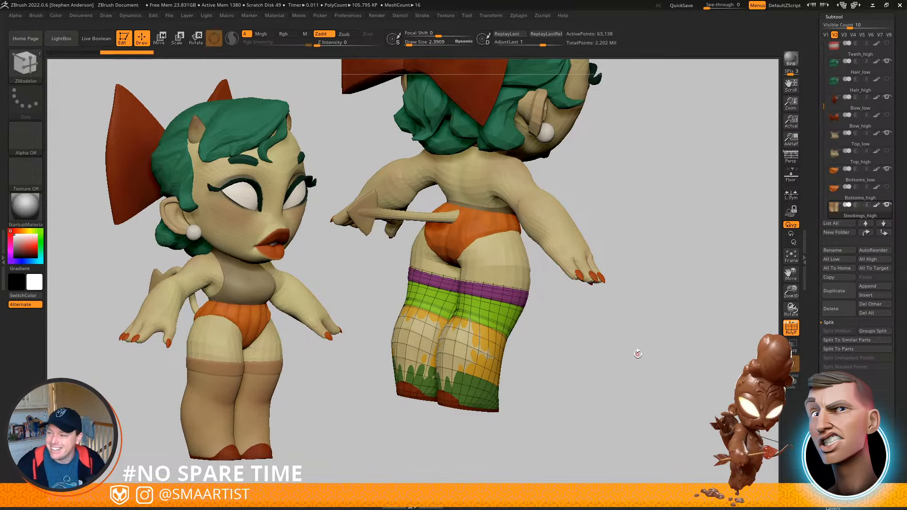
Show the Body_high subtool and hide Body_low
{"action": "right_click_drag", "start_coordinate": [633, 357], "coordinate": [563, 374]}
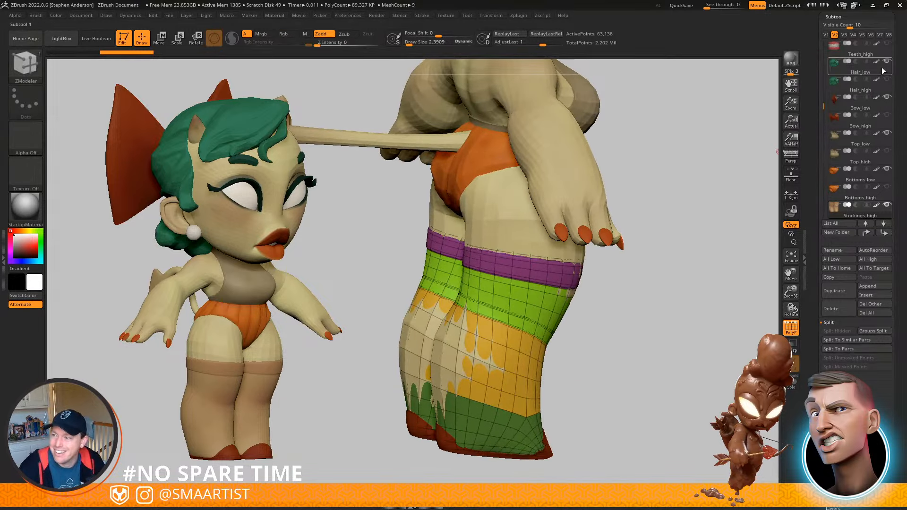
{"action": "left_click_drag", "start_coordinate": [824, 105], "coordinate": [825, 40]}
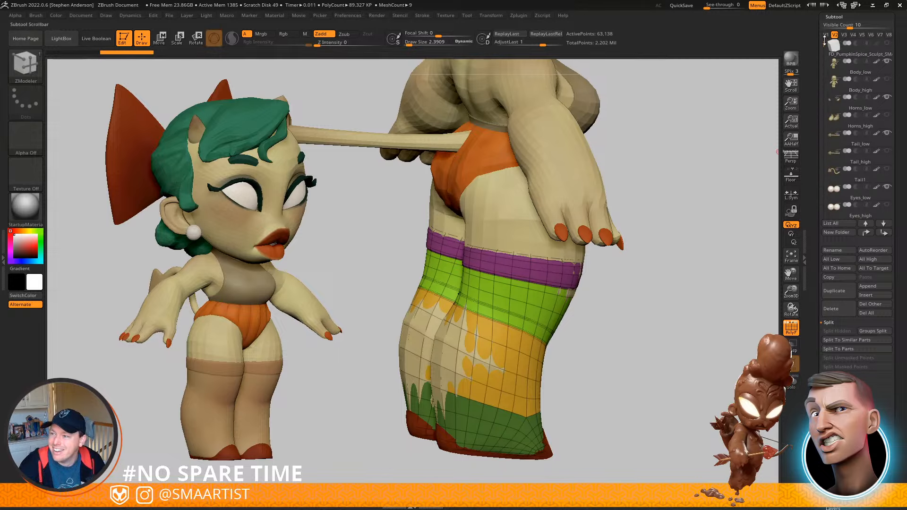
{"action": "left_click", "coordinate": [888, 80]}
{"action": "left_click", "coordinate": [887, 62]}
Use the Move brush at a draw size of about 104 to pull Stockings_high out over the calves, and turn off the wireframe display
{"action": "right_click_drag", "start_coordinate": [406, 333], "coordinate": [469, 342]}
{"action": "key", "text": "b"}
{"action": "key", "text": "m"}
{"action": "key", "text": "v"}
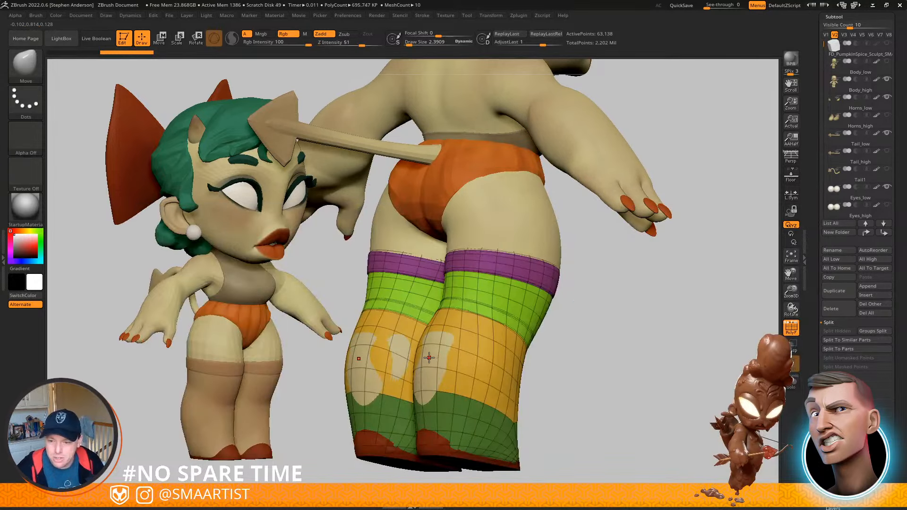
{"action": "key", "text": "s"}
{"action": "left_click_drag", "start_coordinate": [447, 361], "coordinate": [429, 358]}
{"action": "key", "text": "shift+f"}
{"action": "mouse_move", "coordinate": [448, 349]}
{"action": "right_mouse_down"}
{"action": "mouse_move", "coordinate": [472, 350]}
{"action": "mouse_move", "coordinate": [431, 358]}
{"action": "mouse_move", "coordinate": [540, 324]}
{"action": "right_mouse_up"}
{"action": "mouse_move", "coordinate": [449, 285]}
{"action": "right_mouse_down", "text": "ctrl"}
{"action": "mouse_move", "coordinate": [446, 307]}
{"action": "mouse_move", "coordinate": [486, 281]}
{"action": "mouse_move", "coordinate": [429, 289]}
{"action": "mouse_move", "coordinate": [452, 287]}
{"action": "mouse_move", "coordinate": [544, 210]}
{"action": "mouse_move", "coordinate": [467, 289]}
{"action": "mouse_move", "coordinate": [496, 302]}
{"action": "mouse_move", "coordinate": [413, 288]}
{"action": "mouse_move", "coordinate": [558, 290]}
{"action": "mouse_move", "coordinate": [569, 303]}
{"action": "mouse_move", "coordinate": [543, 265]}
{"action": "right_mouse_up", "text": "ctrl"}
{"action": "mouse_move", "coordinate": [544, 265]}
{"action": "right_mouse_down"}
{"action": "mouse_move", "coordinate": [503, 290]}
{"action": "mouse_move", "coordinate": [555, 298]}
{"action": "right_mouse_up"}
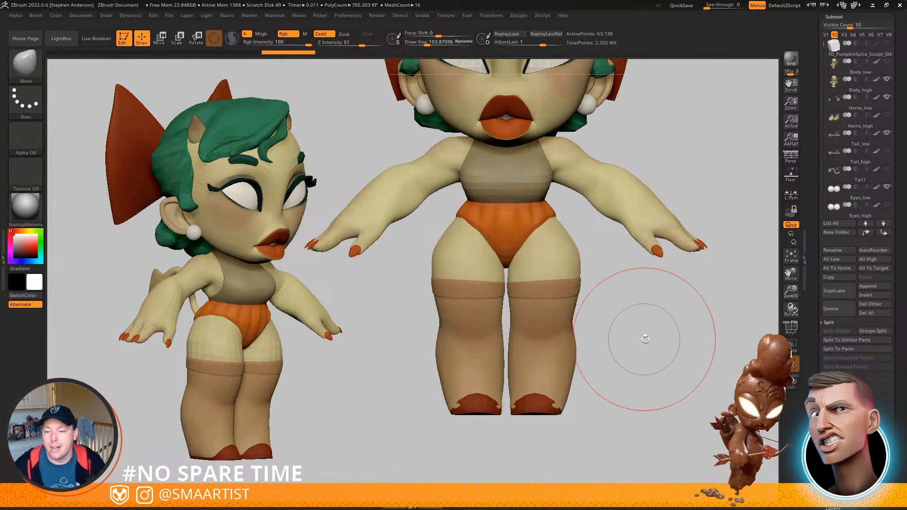
Duplicate the Stockings_high subtool and rename the copy Stockings_low
{"action": "mouse_move", "coordinate": [640, 340]}
{"action": "left_mouse_down"}
{"action": "mouse_move", "coordinate": [652, 338]}
{"action": "mouse_move", "coordinate": [644, 337]}
{"action": "left_mouse_up"}
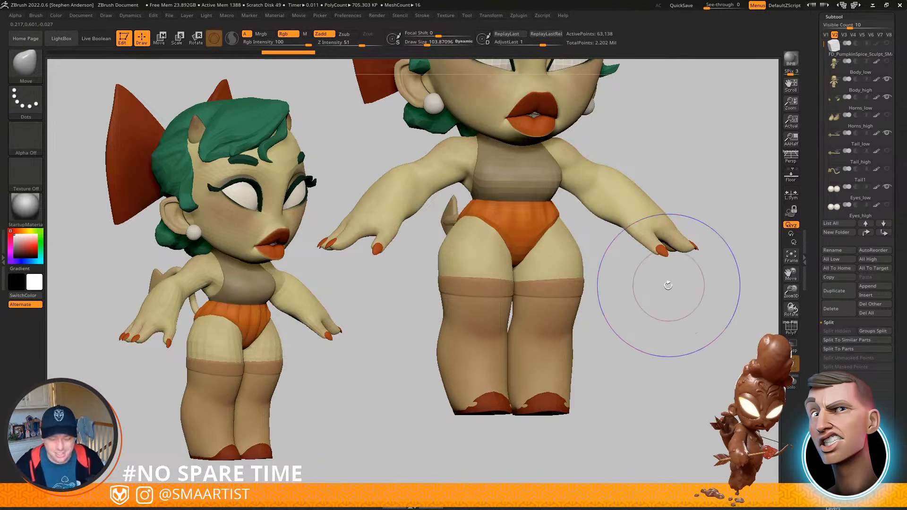
{"action": "key", "text": "shift+f"}
{"action": "key", "text": "shift+f"}
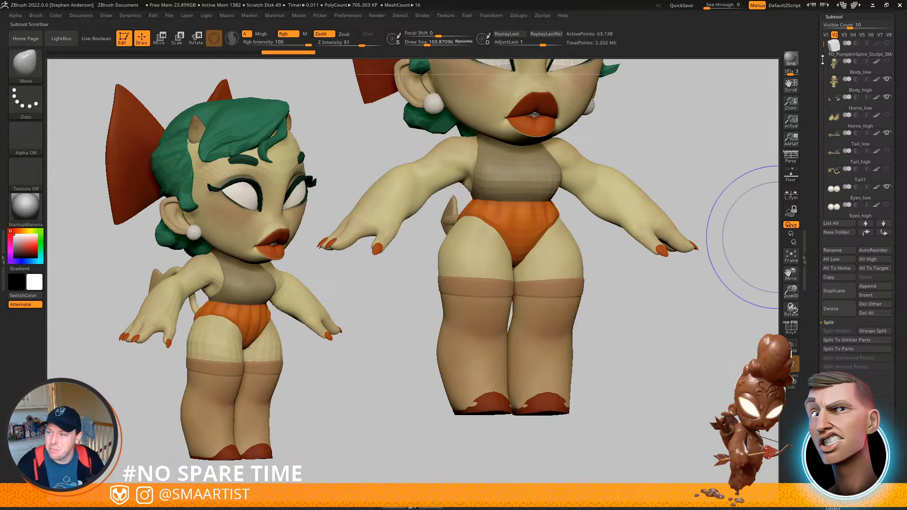
{"action": "left_click_drag", "start_coordinate": [824, 45], "coordinate": [814, 126]}
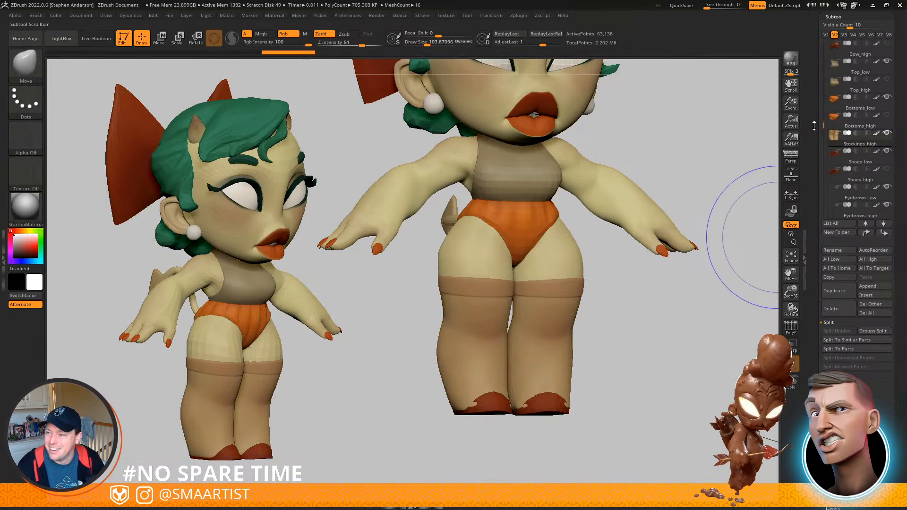
{"action": "key", "text": "ctrl+shift+d"}
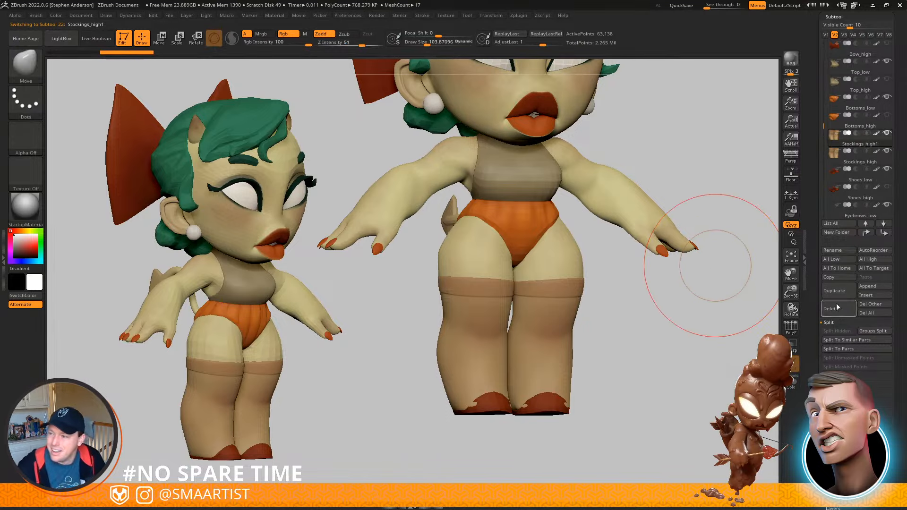
{"action": "left_click", "coordinate": [840, 251]}
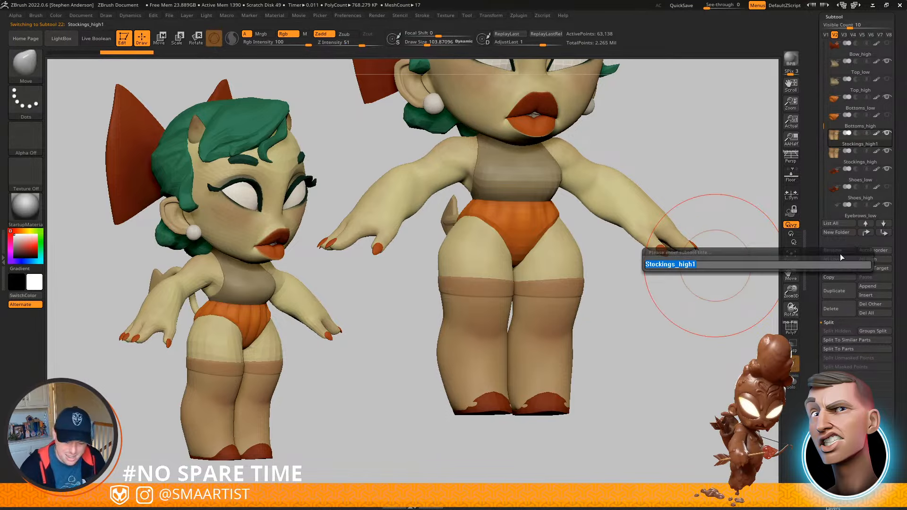
{"action": "type", "text": "Stockings_low"}
{"action": "key", "text": "Return"}
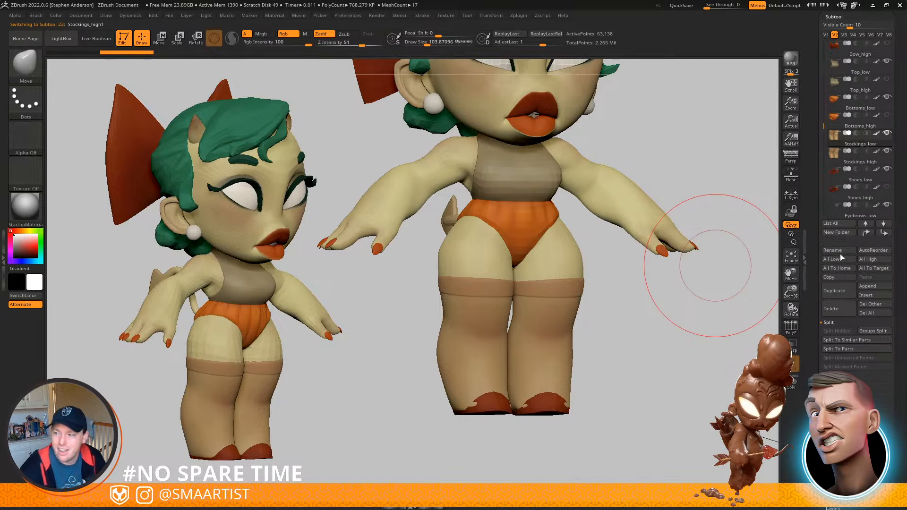
Lower Stockings_low to its lowest subdivision level and hide the Stockings_high subtool
{"action": "mouse_move", "coordinate": [609, 322]}
{"action": "left_mouse_down", "text": "shift"}
{"action": "mouse_move", "coordinate": [650, 345]}
{"action": "mouse_move", "coordinate": [678, 340]}
{"action": "mouse_move", "coordinate": [665, 341]}
{"action": "left_mouse_up", "text": "shift"}
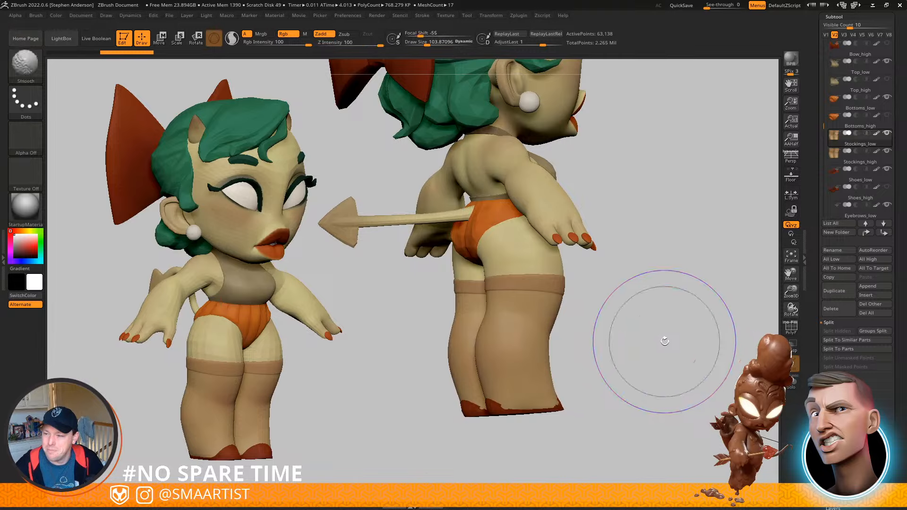
{"action": "key", "text": "shift+d"}
{"action": "key", "text": "shift+d"}
{"action": "key", "text": "shift+d"}
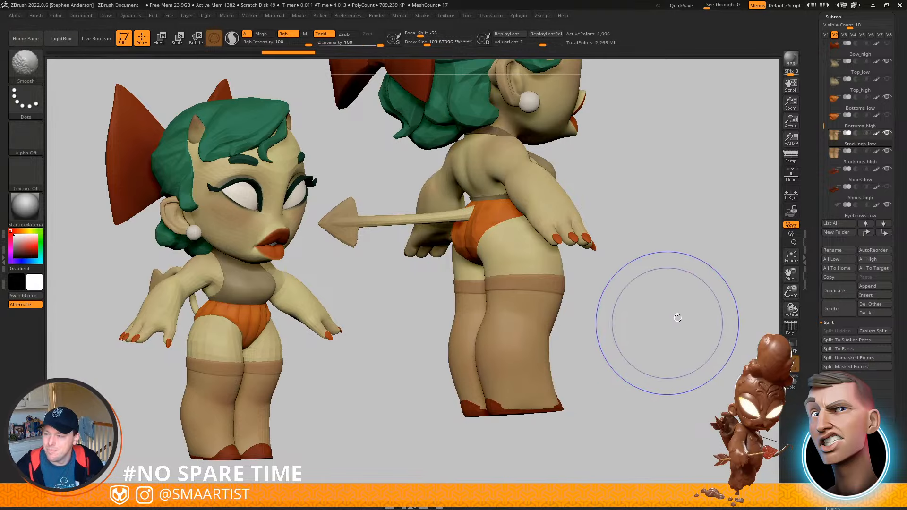
{"action": "left_click", "coordinate": [887, 151]}
{"action": "mouse_move", "coordinate": [652, 300]}
{"action": "left_mouse_down"}
{"action": "mouse_move", "coordinate": [676, 305]}
{"action": "mouse_move", "coordinate": [652, 310]}
{"action": "mouse_move", "coordinate": [635, 299]}
{"action": "left_mouse_up"}
{"action": "right_click_drag", "start_coordinate": [564, 339], "coordinate": [571, 310], "text": "ctrl"}
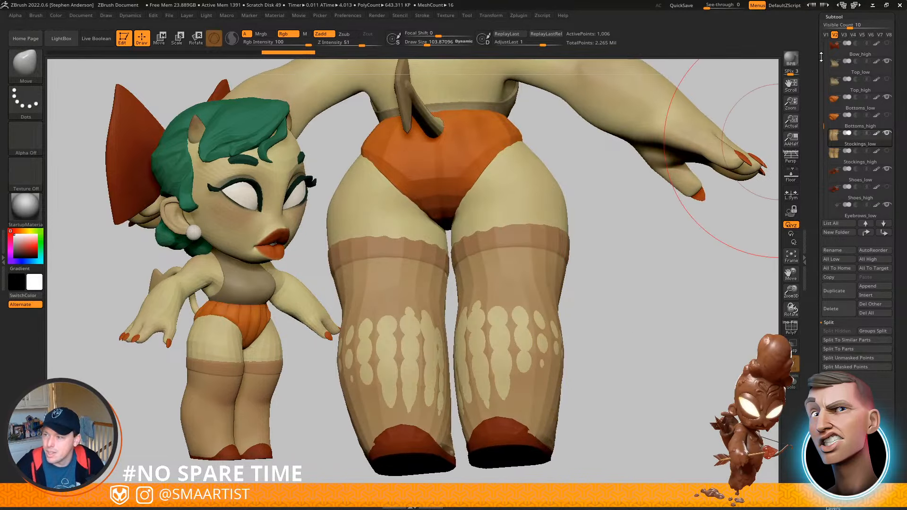
Show Body_low and hide Body_high to compare the low-poly body with the low-poly stockings
{"action": "left_click_drag", "start_coordinate": [824, 57], "coordinate": [816, 32]}
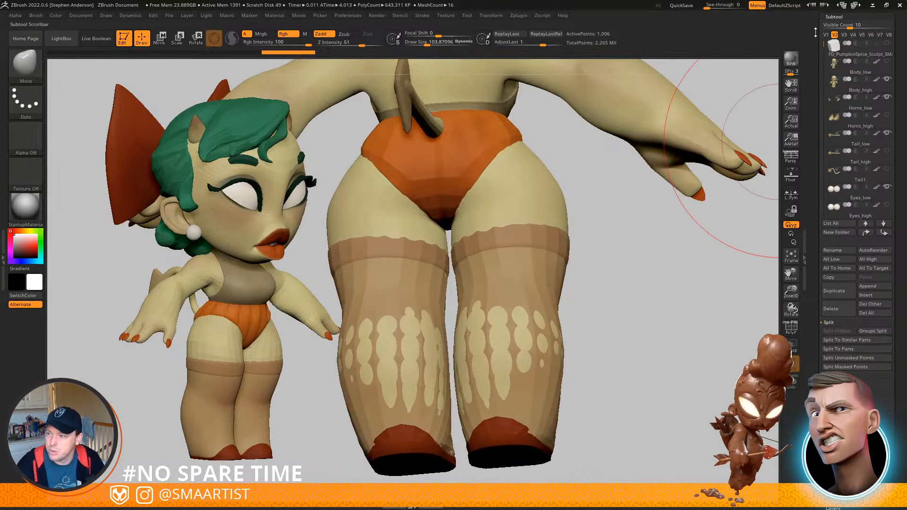
{"action": "left_click", "coordinate": [887, 61]}
{"action": "left_click", "coordinate": [888, 80]}
{"action": "left_click_drag", "start_coordinate": [694, 270], "coordinate": [652, 270]}
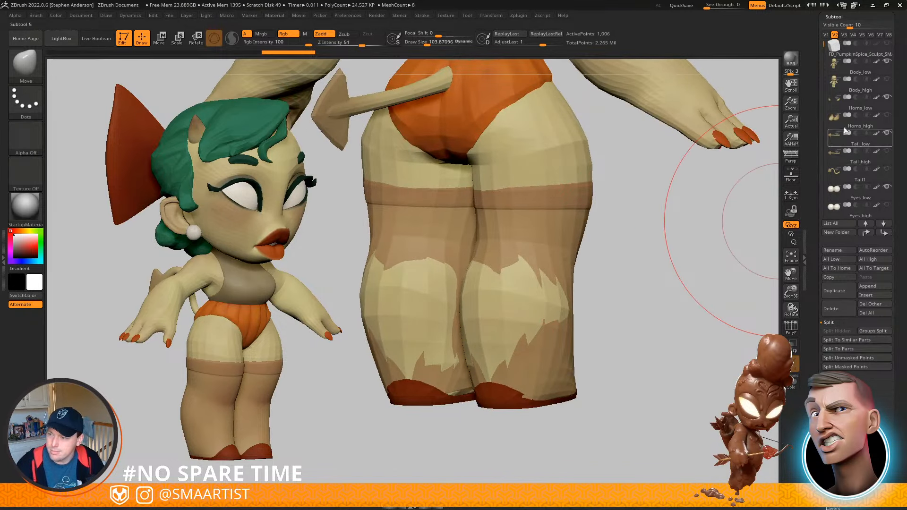
Apply Cage to Stockings_low at subdivision level 1 and delete its higher subdivision levels
{"action": "left_click_drag", "start_coordinate": [825, 53], "coordinate": [810, 117]}
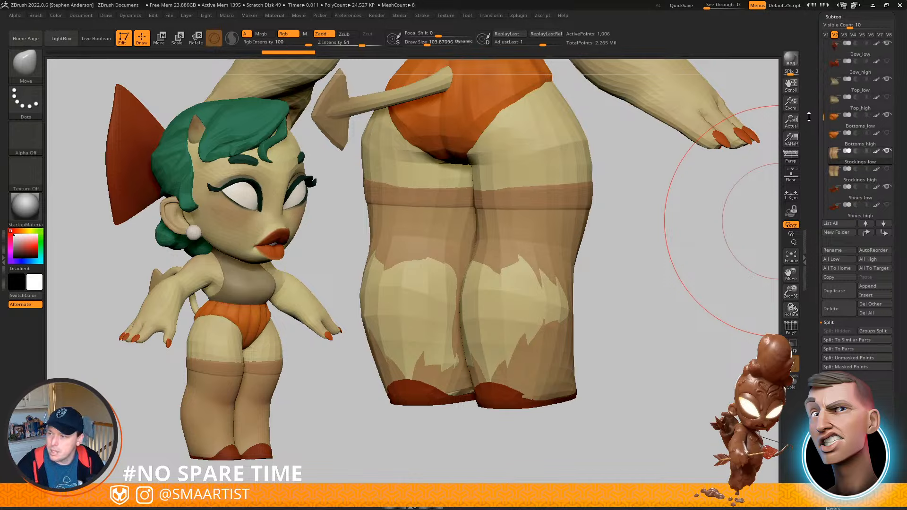
{"action": "left_click", "coordinate": [841, 373]}
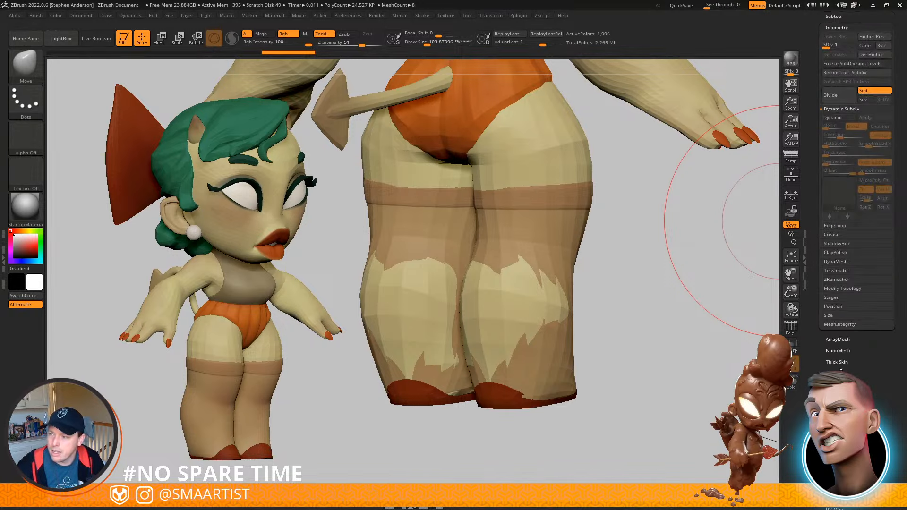
{"action": "left_click", "coordinate": [864, 46]}
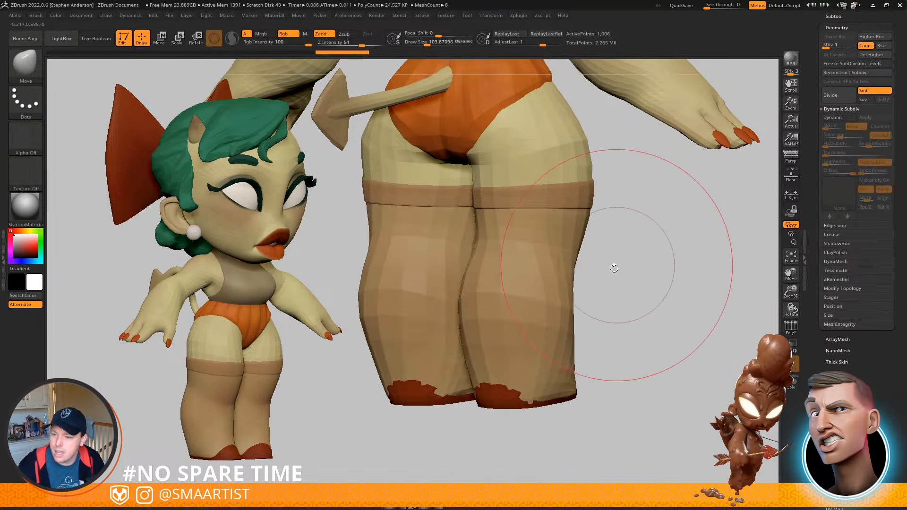
{"action": "left_click_drag", "start_coordinate": [613, 264], "coordinate": [721, 160]}
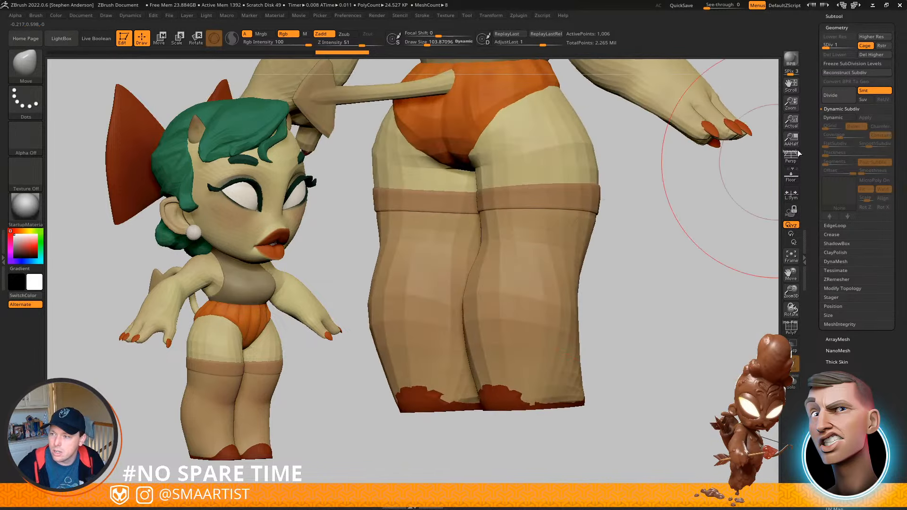
{"action": "left_click", "coordinate": [868, 55]}
{"action": "left_click_drag", "start_coordinate": [738, 318], "coordinate": [586, 326]}
{"action": "mouse_move", "coordinate": [490, 311]}
{"action": "right_mouse_down"}
{"action": "mouse_move", "coordinate": [490, 299]}
{"action": "mouse_move", "coordinate": [611, 254]}
{"action": "mouse_move", "coordinate": [618, 310]}
{"action": "mouse_move", "coordinate": [576, 257]}
{"action": "mouse_move", "coordinate": [516, 319]}
{"action": "right_mouse_up"}
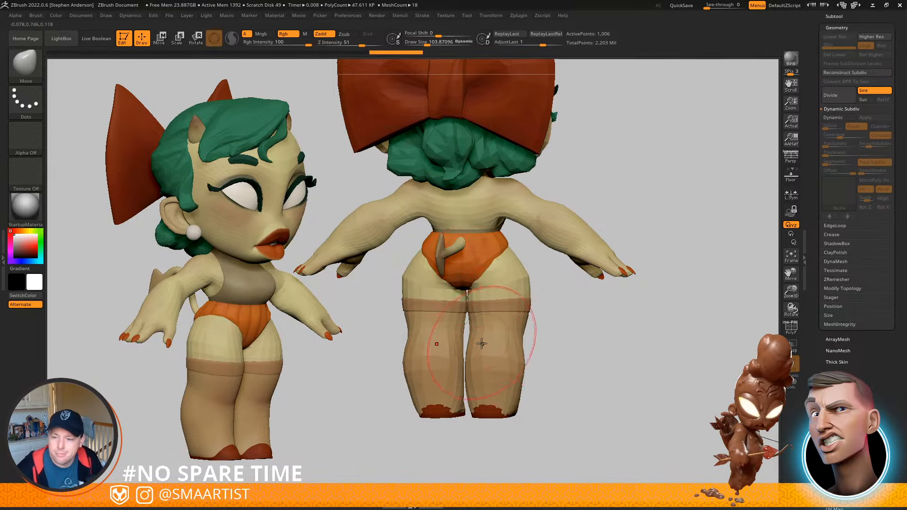
{"action": "right_click_drag", "start_coordinate": [529, 336], "coordinate": [577, 343]}
Hide the Eyebrows_high subtool
{"action": "left_click", "coordinate": [826, 16]}
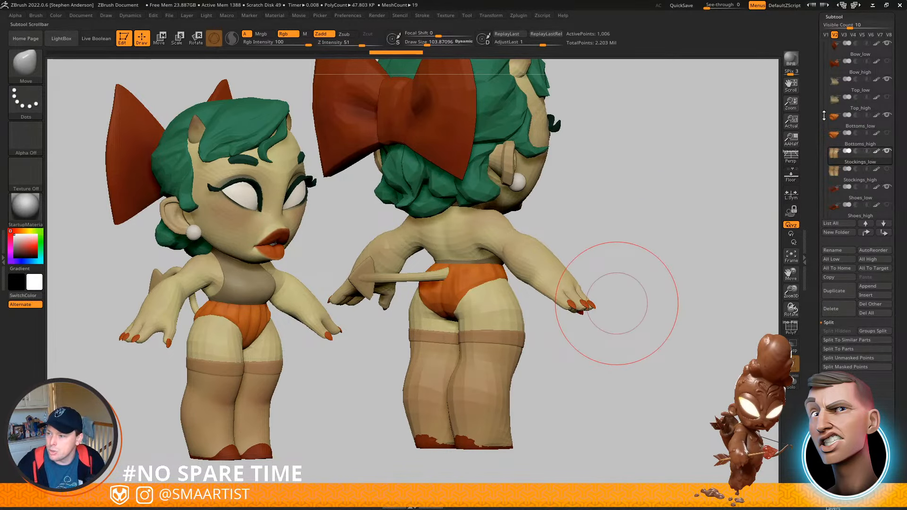
{"action": "left_click_drag", "start_coordinate": [824, 116], "coordinate": [819, 140]}
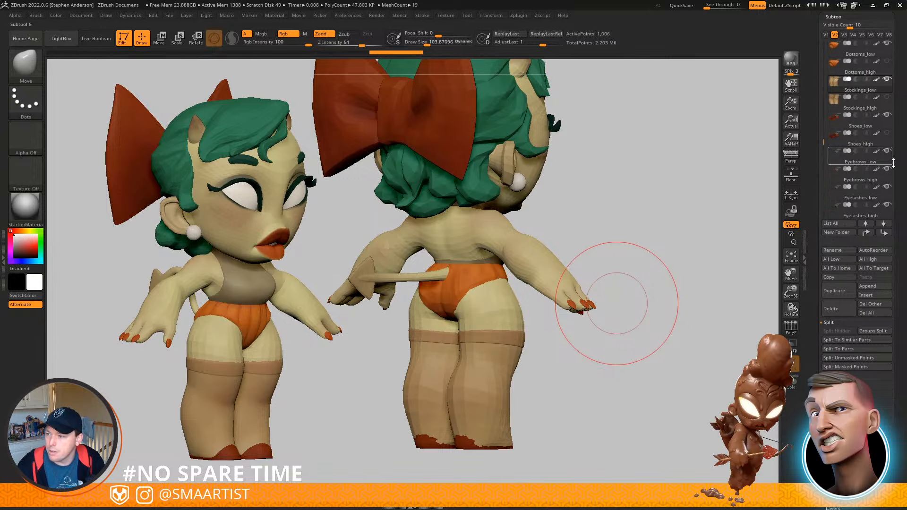
{"action": "left_click", "coordinate": [890, 194]}
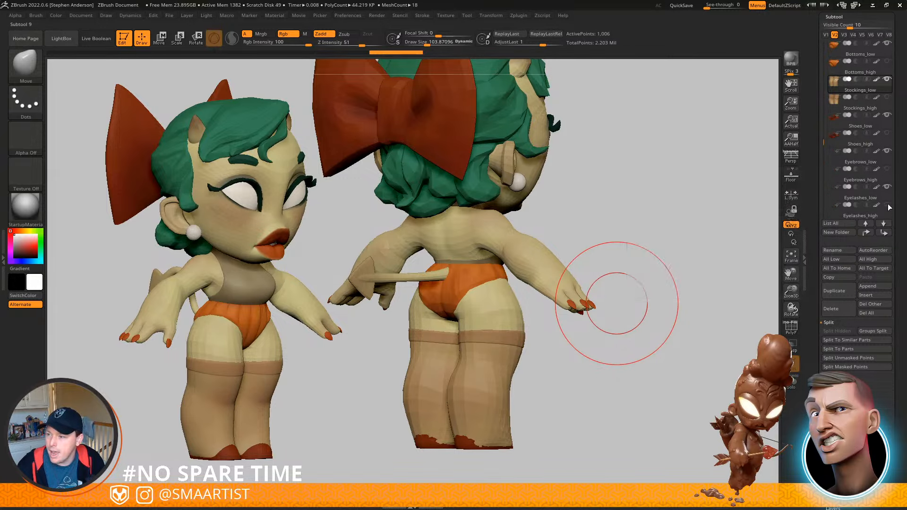
Hide the Earrings_high and Fingernails_high subtools
{"action": "left_click_drag", "start_coordinate": [824, 143], "coordinate": [823, 175]}
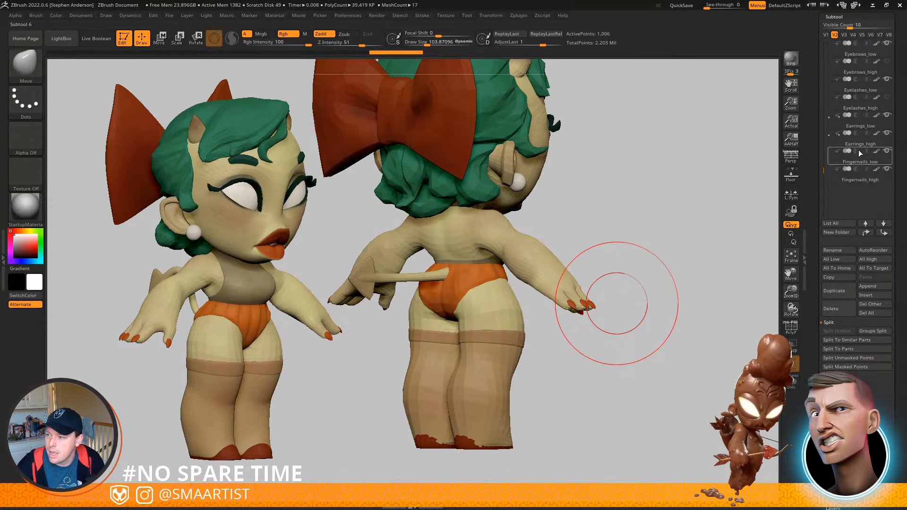
{"action": "left_click", "coordinate": [889, 171]}
Try to reshape the lower edge of Stockings_low where it pokes through the shoe, using a smaller Move brush
{"action": "left_click_drag", "start_coordinate": [686, 205], "coordinate": [637, 209]}
{"action": "left_click_drag", "start_coordinate": [685, 212], "coordinate": [705, 158]}
{"action": "left_click_drag", "start_coordinate": [645, 224], "coordinate": [619, 185], "text": "alt"}
{"action": "left_click_drag", "start_coordinate": [619, 185], "coordinate": [595, 225]}
{"action": "left_click_drag", "start_coordinate": [594, 304], "coordinate": [588, 226], "text": "alt"}
{"action": "mouse_move", "coordinate": [517, 307]}
{"action": "right_mouse_down", "text": "ctrl"}
{"action": "mouse_move", "coordinate": [527, 373]}
{"action": "mouse_move", "coordinate": [538, 371]}
{"action": "right_mouse_up", "text": "ctrl"}
{"action": "key", "text": "s"}
{"action": "left_click_drag", "start_coordinate": [560, 354], "coordinate": [553, 354]}
{"action": "right_click_drag", "start_coordinate": [561, 353], "coordinate": [574, 386], "text": "ctrl"}
{"action": "mouse_move", "coordinate": [570, 365]}
{"action": "left_mouse_down"}
{"action": "mouse_move", "coordinate": [563, 359]}
{"action": "mouse_move", "coordinate": [574, 363]}
{"action": "left_mouse_up"}
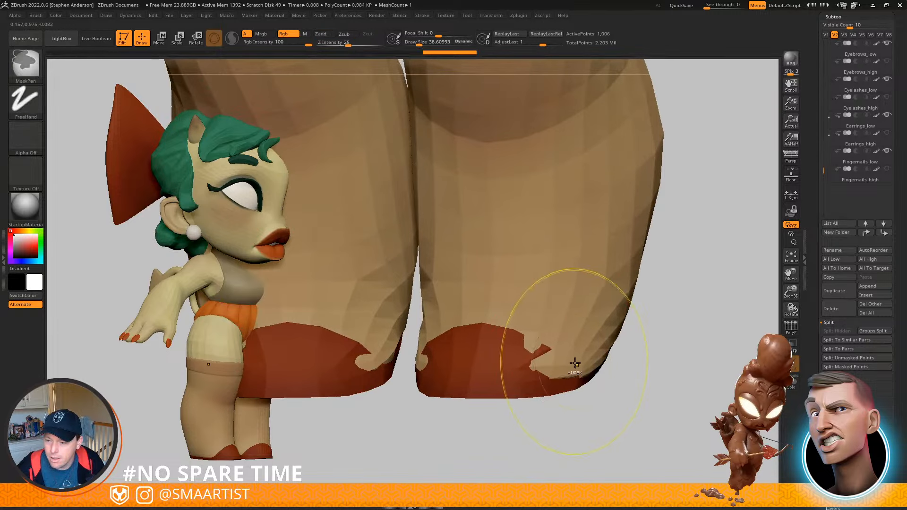
{"action": "key", "text": "ctrl+z"}
Select the Shoes_low subtool and try to smooth the shoe around the spot where the stocking pokes through
{"action": "left_click", "coordinate": [520, 388], "text": "alt"}
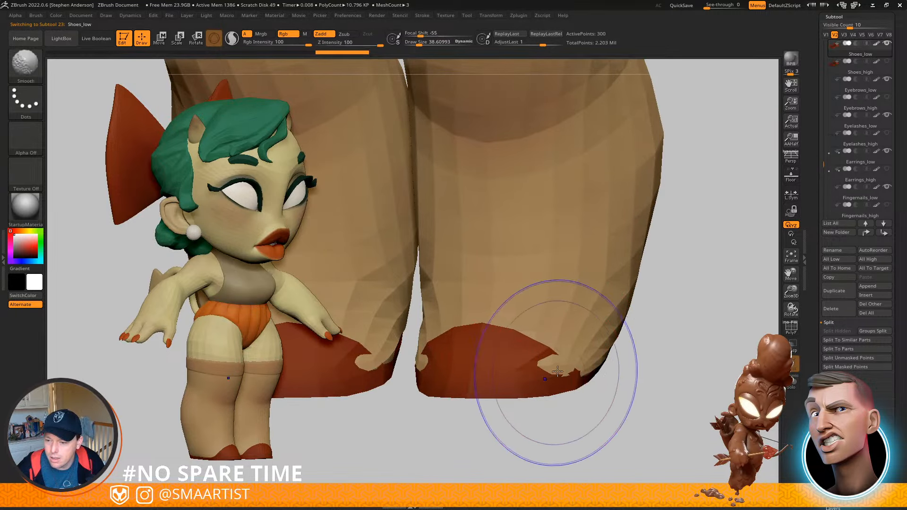
{"action": "right_click_drag", "start_coordinate": [557, 372], "coordinate": [575, 362], "text": "shift"}
{"action": "key", "text": "s"}
{"action": "left_click_drag", "start_coordinate": [568, 361], "coordinate": [562, 362]}
{"action": "right_click_drag", "start_coordinate": [574, 359], "coordinate": [633, 351], "text": "alt"}
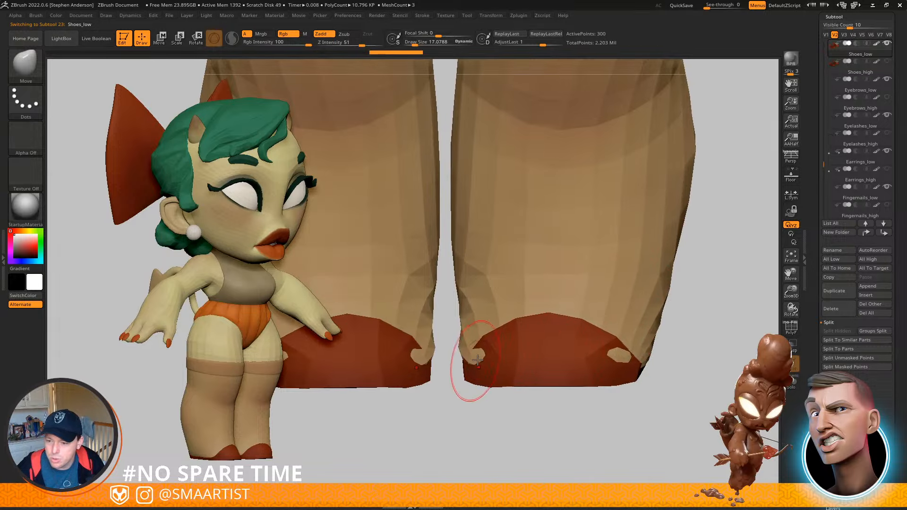
{"action": "left_click_drag", "start_coordinate": [588, 354], "coordinate": [609, 352], "text": "shift"}
{"action": "key", "text": "ctrl+z"}
Insert an edge loop around the sides of Shoes_low with the ZModeler brush
{"action": "key", "text": "b"}
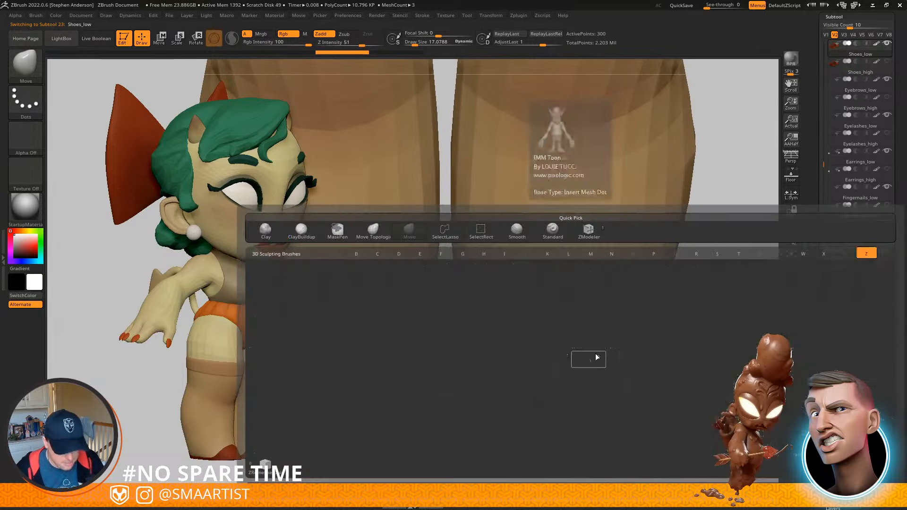
{"action": "key", "text": "z"}
{"action": "key", "text": "m"}
{"action": "key", "text": "shift+f"}
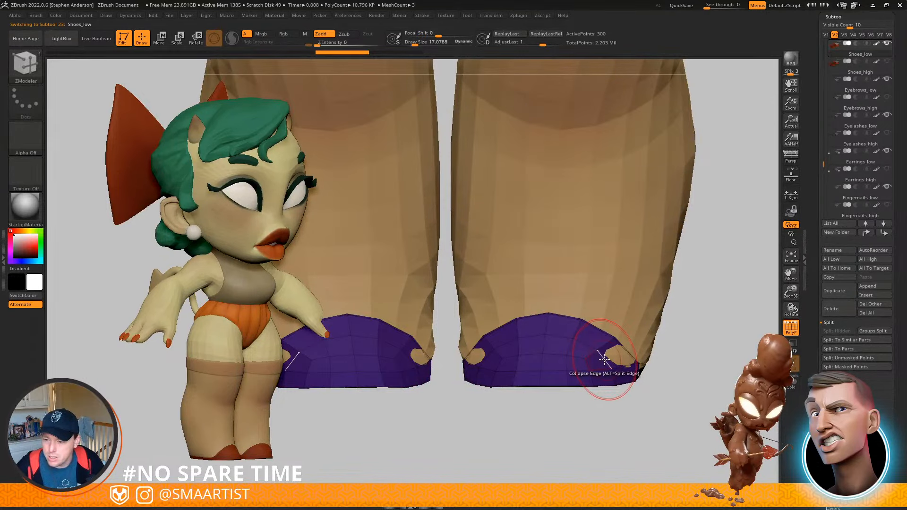
{"action": "key", "text": "space"}
{"action": "left_click", "coordinate": [574, 259]}
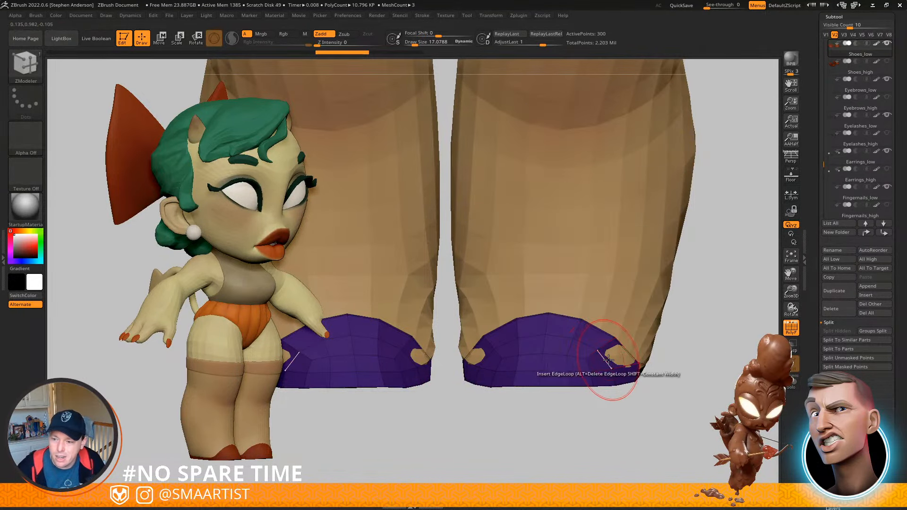
{"action": "left_click_drag", "start_coordinate": [605, 360], "coordinate": [632, 351]}
Pull the sides of Shoes_low out over the stockings with the Move brush to cover the gaps
{"action": "key", "text": "b"}
{"action": "key", "text": "m"}
{"action": "key", "text": "v"}
{"action": "key", "text": "s"}
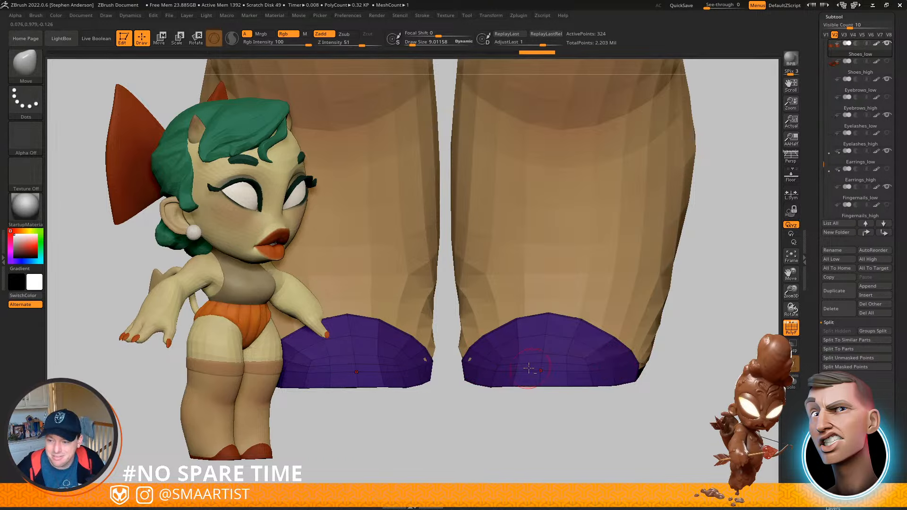
{"action": "mouse_move", "coordinate": [619, 337]}
{"action": "right_mouse_down"}
{"action": "mouse_move", "coordinate": [559, 324]}
{"action": "mouse_move", "coordinate": [571, 310]}
{"action": "mouse_move", "coordinate": [554, 304]}
{"action": "mouse_move", "coordinate": [491, 319]}
{"action": "right_mouse_up"}
{"action": "key", "text": "s"}
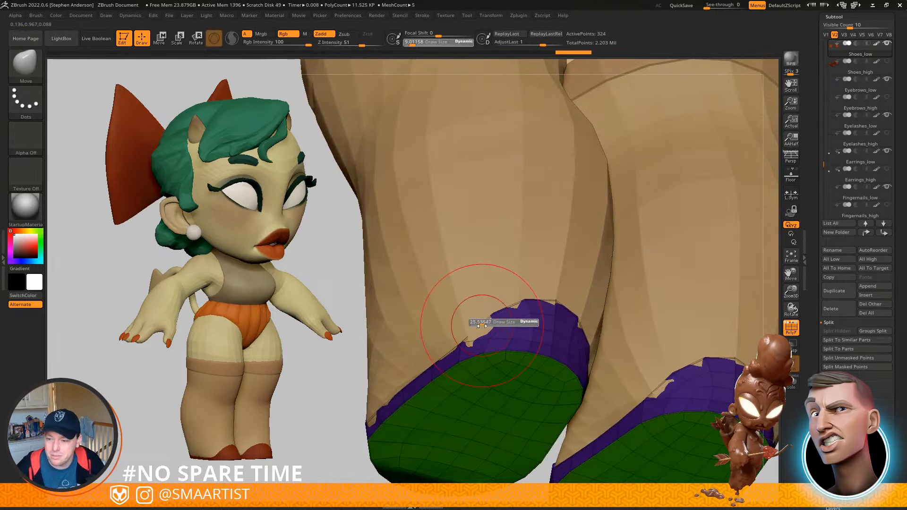
{"action": "left_click", "coordinate": [482, 325]}
{"action": "left_click_drag", "start_coordinate": [487, 326], "coordinate": [488, 323]}
{"action": "left_click_drag", "start_coordinate": [552, 308], "coordinate": [561, 303]}
Adjust the remaining upper edge of Shoes_low over the stockings with the Move brush and turn off the polyframe display
{"action": "mouse_move", "coordinate": [606, 330]}
{"action": "right_mouse_down"}
{"action": "mouse_move", "coordinate": [557, 331]}
{"action": "mouse_move", "coordinate": [564, 305]}
{"action": "mouse_move", "coordinate": [554, 352]}
{"action": "mouse_move", "coordinate": [539, 334]}
{"action": "mouse_move", "coordinate": [437, 438]}
{"action": "right_mouse_up"}
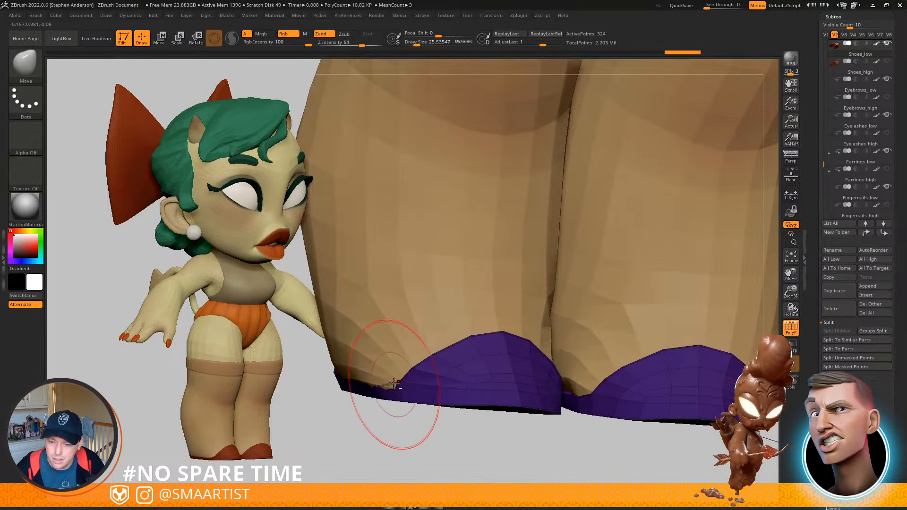
{"action": "left_click_drag", "start_coordinate": [395, 383], "coordinate": [396, 385]}
{"action": "mouse_move", "coordinate": [431, 381]}
{"action": "right_mouse_down", "text": "ctrl"}
{"action": "mouse_move", "coordinate": [433, 352]}
{"action": "mouse_move", "coordinate": [468, 368]}
{"action": "mouse_move", "coordinate": [484, 392]}
{"action": "right_mouse_up", "text": "ctrl"}
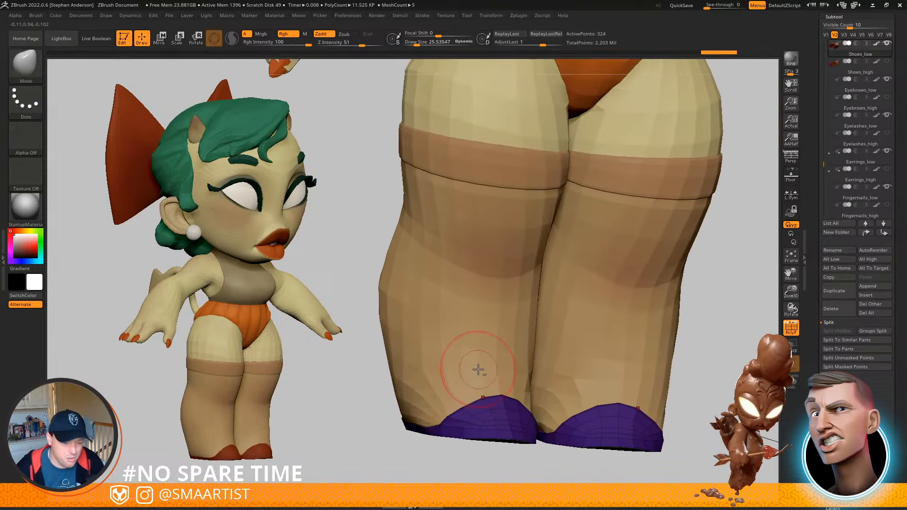
{"action": "right_click_drag", "start_coordinate": [521, 344], "coordinate": [500, 341]}
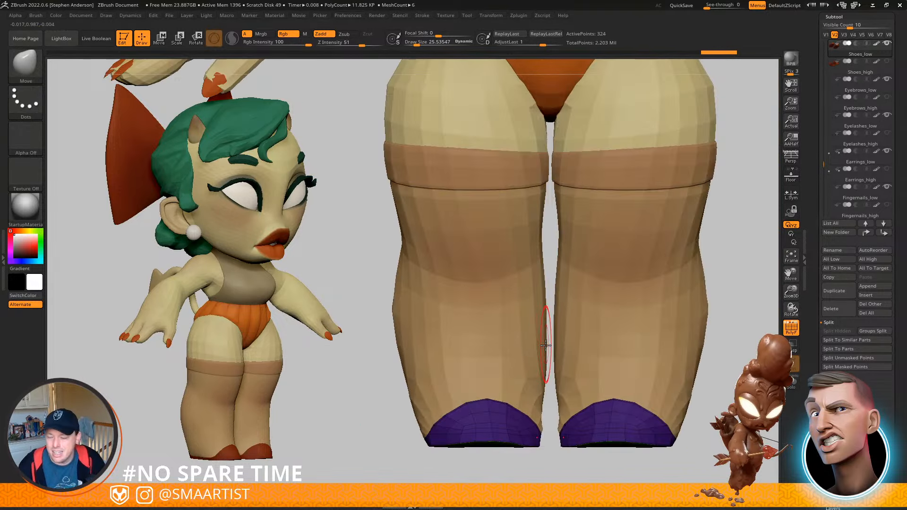
{"action": "key", "text": "shift+f"}
{"action": "right_click_drag", "start_coordinate": [480, 379], "coordinate": [521, 341]}
{"action": "left_click_drag", "start_coordinate": [525, 339], "coordinate": [496, 378]}
{"action": "mouse_move", "coordinate": [504, 335]}
{"action": "right_mouse_down"}
{"action": "mouse_move", "coordinate": [541, 340]}
{"action": "mouse_move", "coordinate": [506, 321]}
{"action": "right_mouse_up"}
{"action": "right_click_drag", "start_coordinate": [614, 231], "coordinate": [503, 415], "text": "alt"}
{"action": "mouse_move", "coordinate": [508, 473]}
{"action": "right_mouse_down", "text": "alt"}
{"action": "mouse_move", "coordinate": [521, 309]}
{"action": "mouse_move", "coordinate": [515, 255]}
{"action": "right_mouse_up", "text": "alt"}
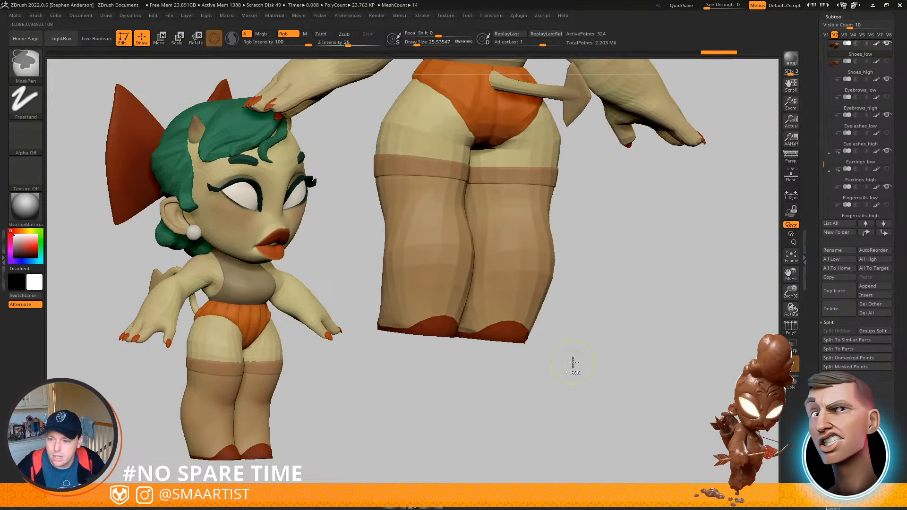
Undo the reshaping and edge loop on Shoes_low and the removal of its higher subdivision levels
{"action": "key", "text": "ctrl+z"}
{"action": "key", "text": "ctrl+z"}
{"action": "key", "text": "ctrl+z"}
{"action": "key", "text": "ctrl+z"}
{"action": "key", "text": "ctrl+z"}
{"action": "key", "text": "ctrl+z"}
{"action": "key", "text": "ctrl+z"}
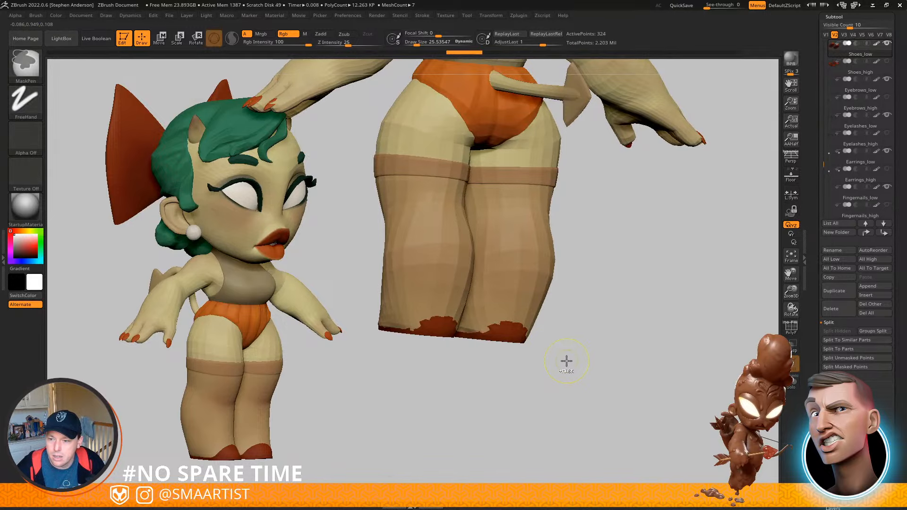
{"action": "key", "text": "ctrl+z"}
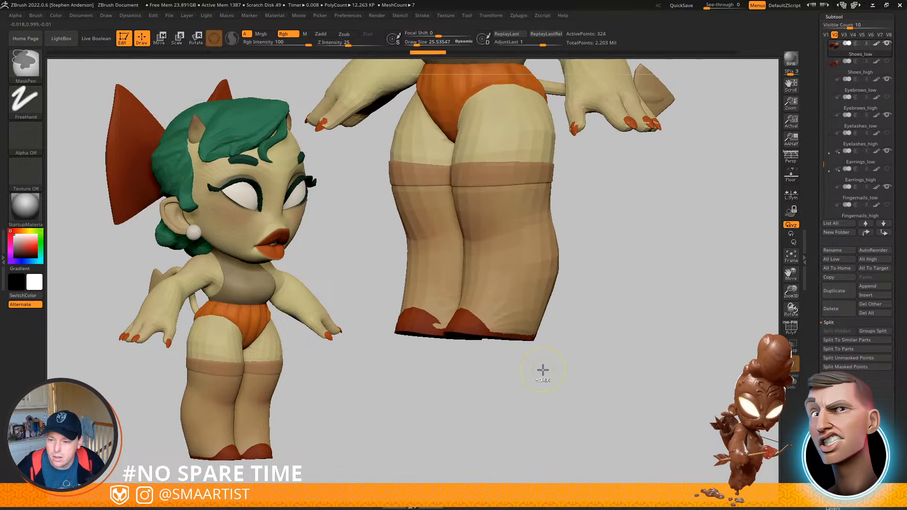
{"action": "key", "text": "ctrl+z"}
{"action": "key", "text": "ctrl+z"}
{"action": "key", "text": "ctrl+z"}
{"action": "key", "text": "ctrl+z"}
{"action": "key", "text": "ctrl+z"}
{"action": "key", "text": "ctrl+z"}
{"action": "key", "text": "ctrl+z"}
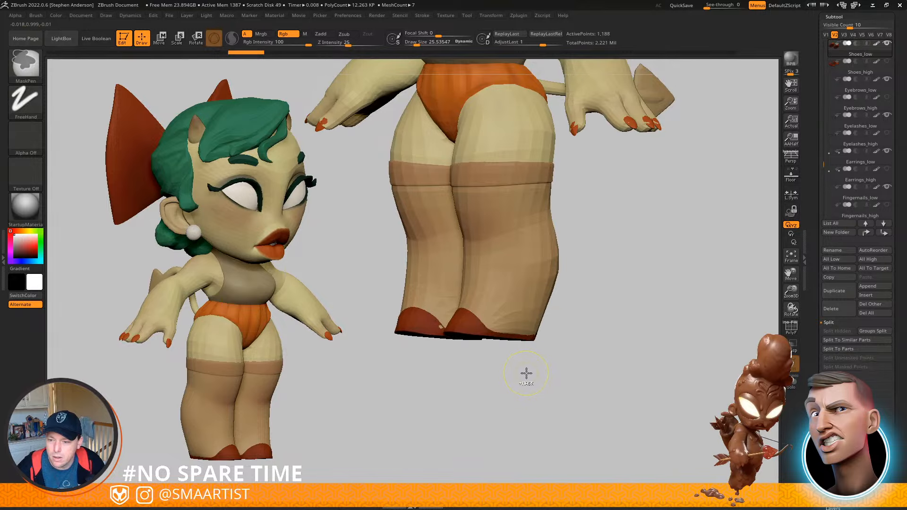
{"action": "key", "text": "ctrl+shift"}
{"action": "key", "text": "ctrl+shift+z"}
{"action": "key", "text": "ctrl+shift+z"}
{"action": "key", "text": "ctrl+shift+z"}
{"action": "key", "text": "ctrl+shift+z"}
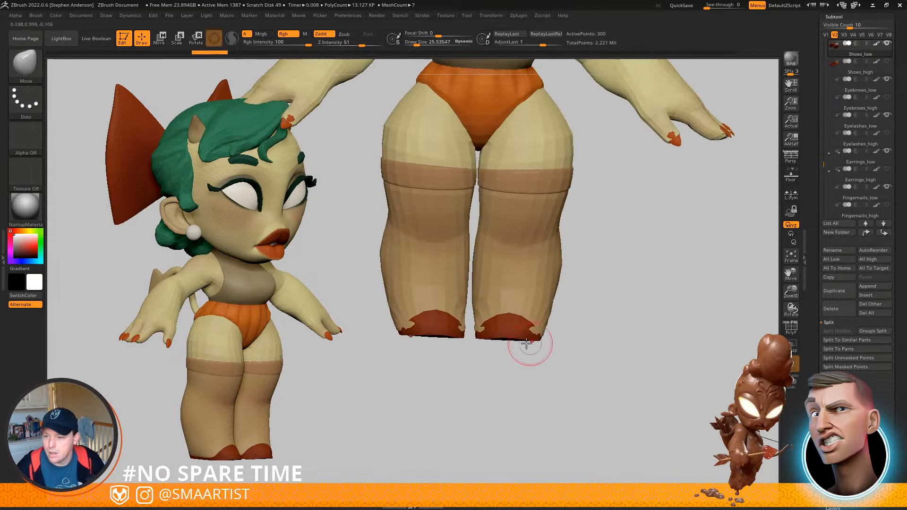
Compare how Shoes_low covers the stockings at its different subdivision levels and return it to level 1
{"action": "mouse_move", "coordinate": [477, 386]}
{"action": "left_mouse_down"}
{"action": "mouse_move", "coordinate": [500, 383]}
{"action": "mouse_move", "coordinate": [512, 399]}
{"action": "left_mouse_up"}
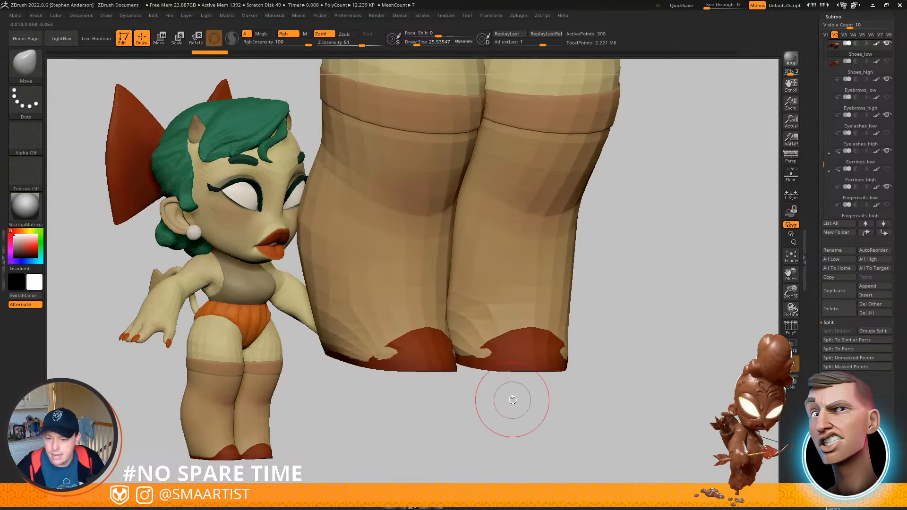
{"action": "key", "text": "ctrl+d"}
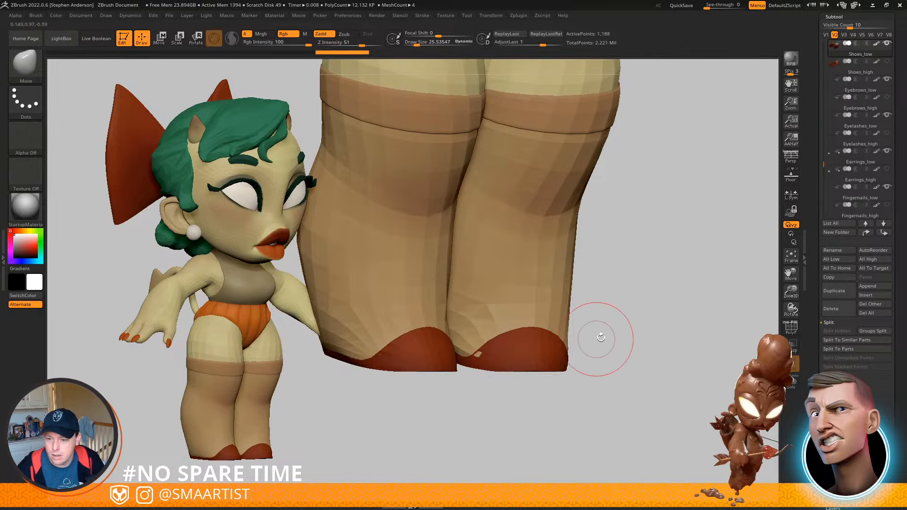
{"action": "key", "text": "ctrl+z"}
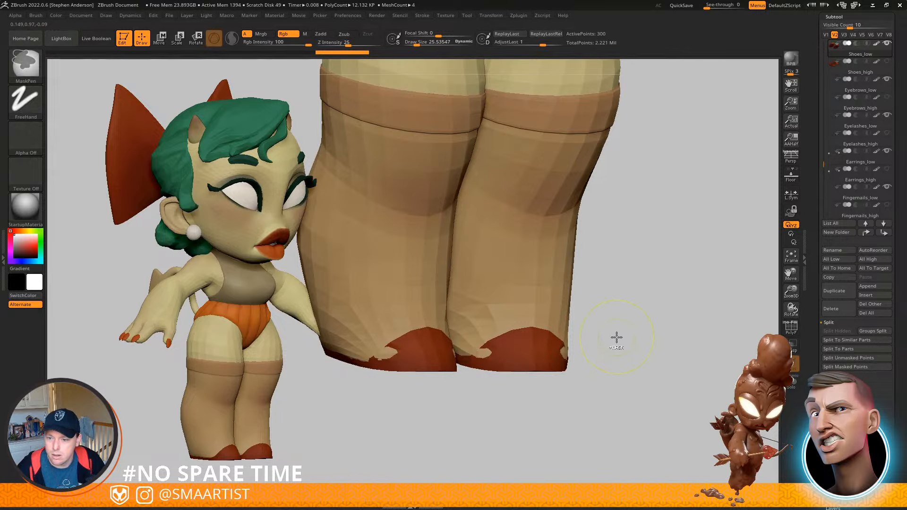
{"action": "key", "text": "ctrl+z"}
{"action": "key", "text": "ctrl+z"}
{"action": "left_click_drag", "start_coordinate": [605, 383], "coordinate": [521, 385]}
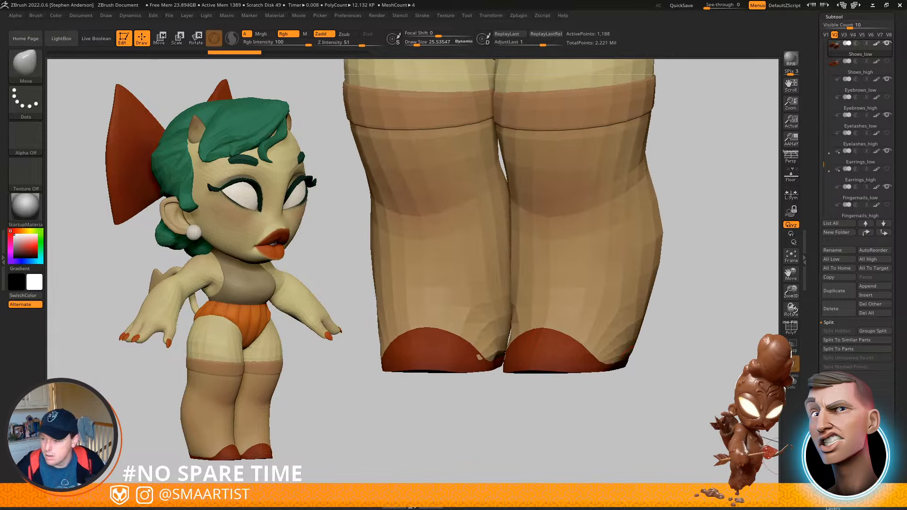
{"action": "left_click", "coordinate": [837, 463]}
{"action": "mouse_move", "coordinate": [683, 267]}
{"action": "left_mouse_down"}
{"action": "mouse_move", "coordinate": [553, 352]}
{"action": "mouse_move", "coordinate": [567, 364]}
{"action": "left_mouse_up"}
{"action": "key", "text": "ctrl+z"}
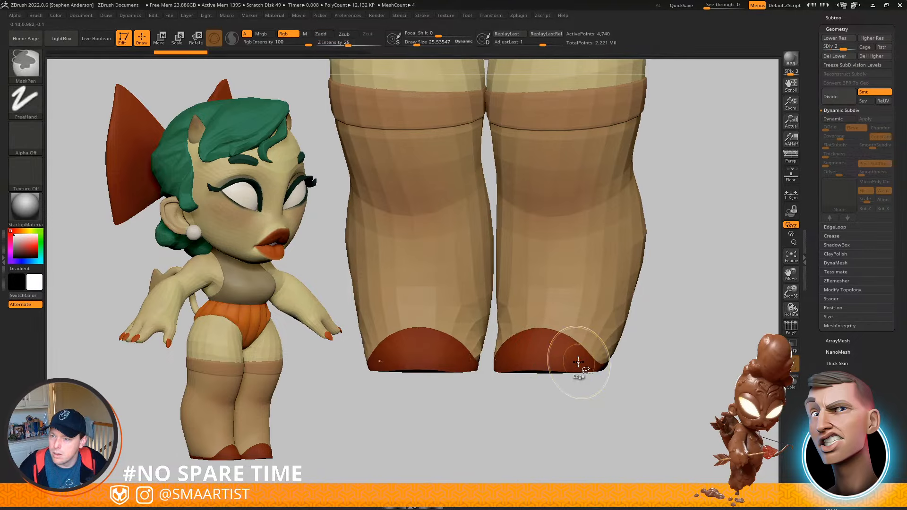
{"action": "key", "text": "shift+d"}
{"action": "key", "text": "shift+d"}
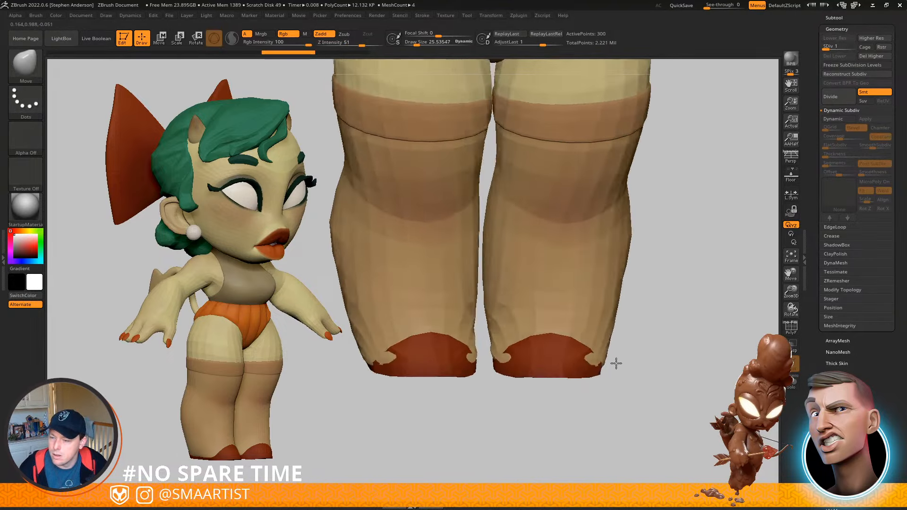
{"action": "right_click_drag", "start_coordinate": [616, 363], "coordinate": [610, 293], "text": "ctrl"}
{"action": "right_click_drag", "start_coordinate": [609, 293], "coordinate": [619, 356], "text": "alt"}
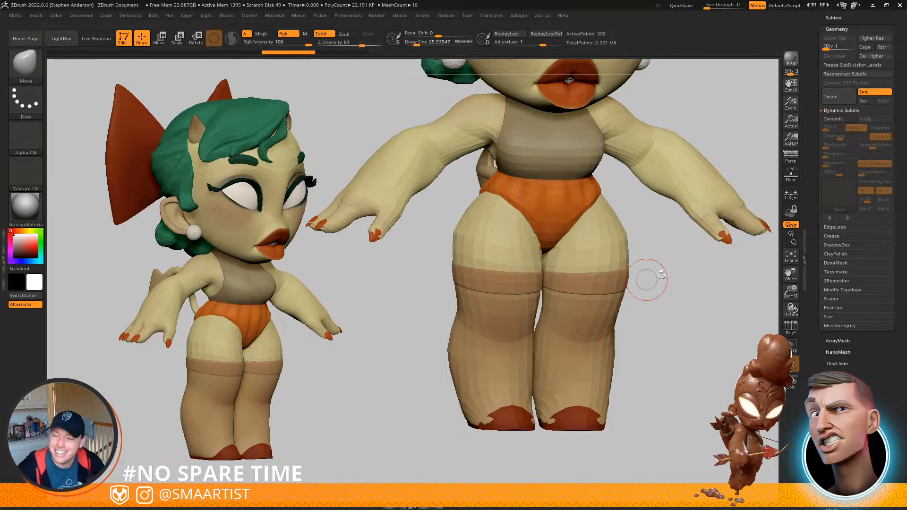
Switch the subtool list to visibility set V3
{"action": "left_click", "coordinate": [834, 18]}
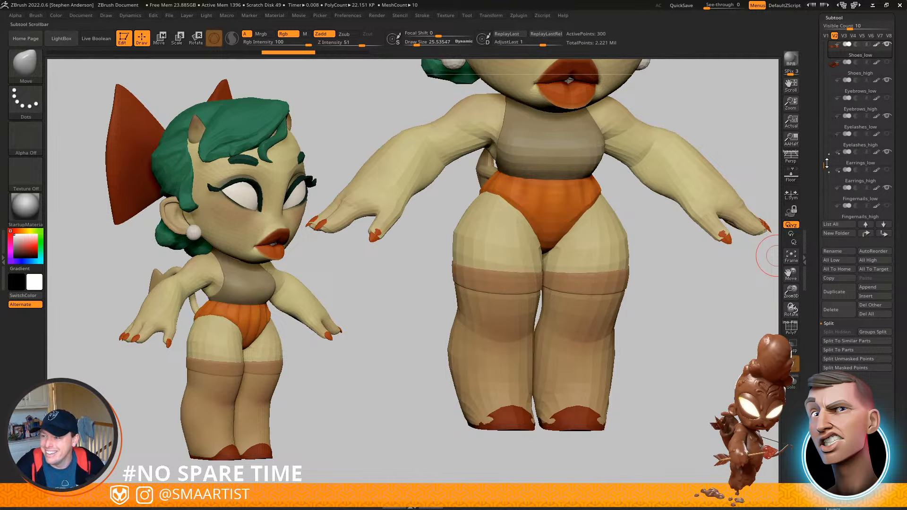
{"action": "left_click_drag", "start_coordinate": [827, 163], "coordinate": [838, 40]}
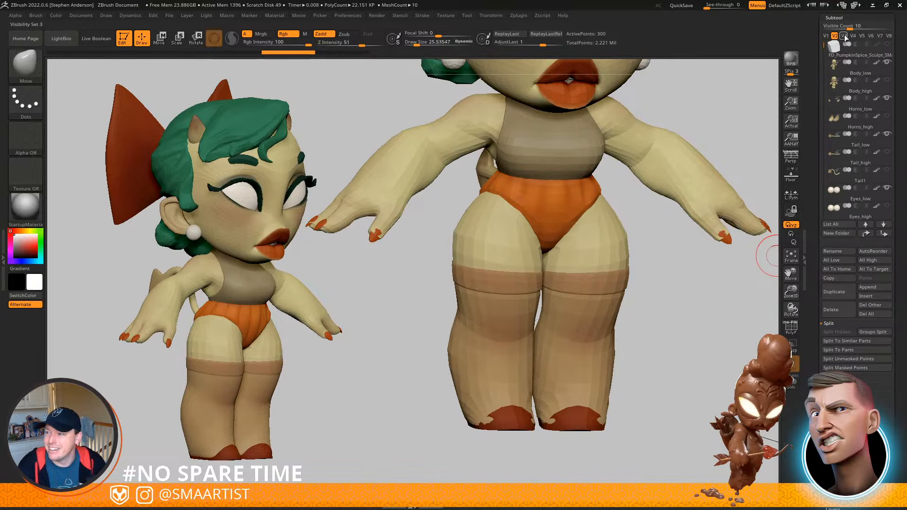
{"action": "left_click", "coordinate": [844, 35]}
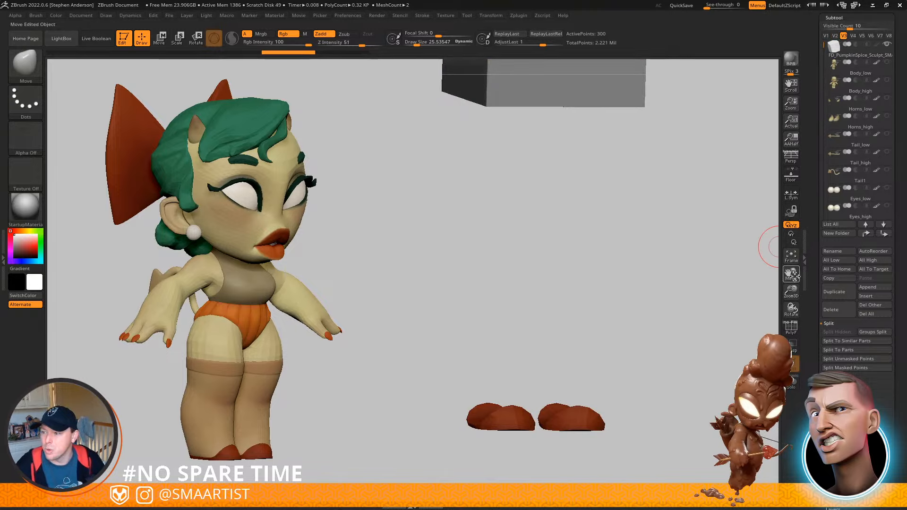
Show Body_high, Horns_high, Tail_high and Eyes_high in this visibility set and hide the placeholder cube
{"action": "left_click", "coordinate": [887, 80]}
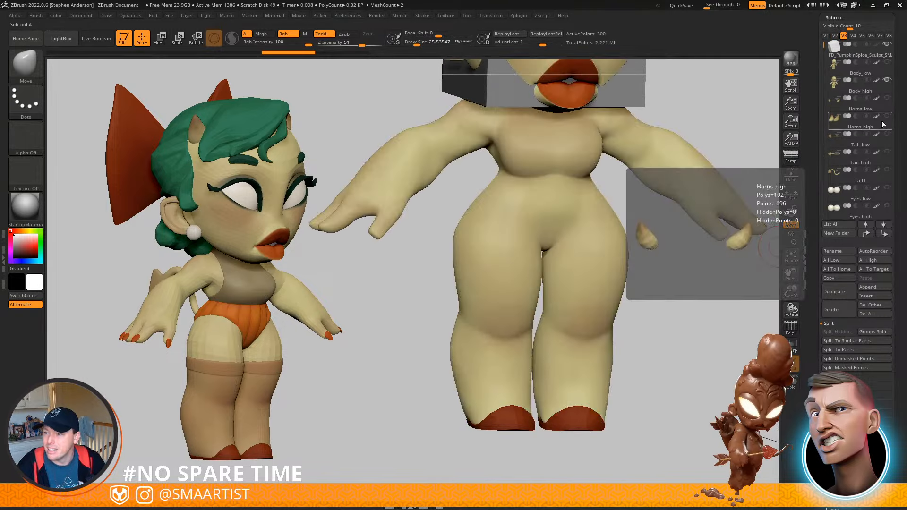
{"action": "left_click", "coordinate": [886, 117]}
{"action": "left_click", "coordinate": [867, 206]}
{"action": "left_click", "coordinate": [887, 152]}
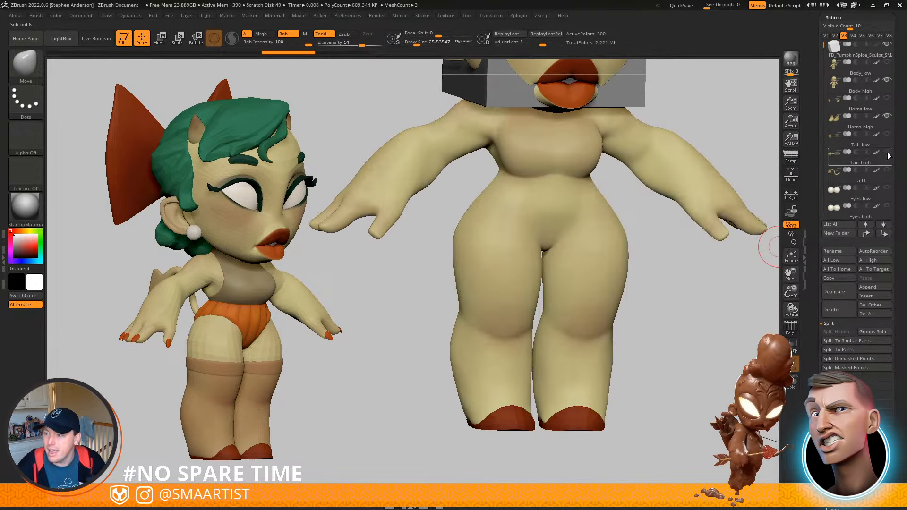
{"action": "left_click", "coordinate": [889, 189]}
{"action": "left_click", "coordinate": [890, 211]}
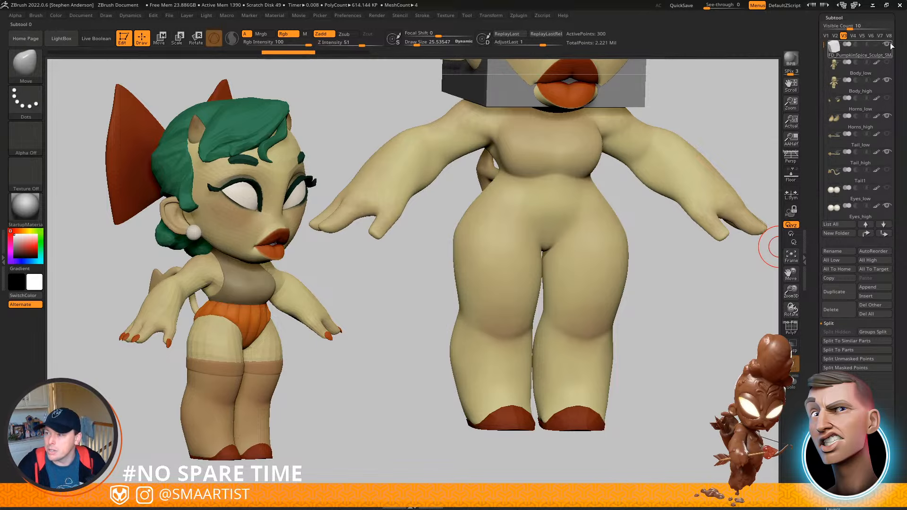
Show the Teeth_high, Hair_high, Bow_high, Top_high and Bottoms_high subtools
{"action": "left_click_drag", "start_coordinate": [824, 45], "coordinate": [823, 63]}
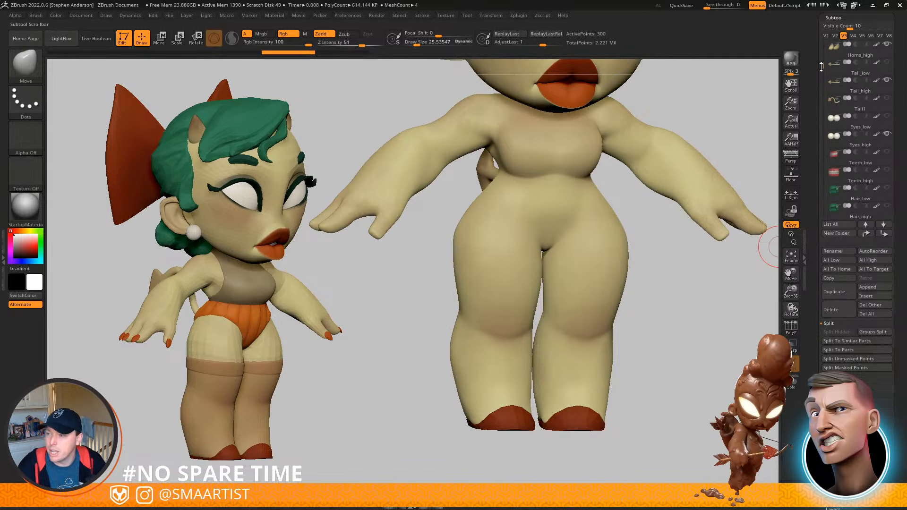
{"action": "left_click", "coordinate": [867, 195]}
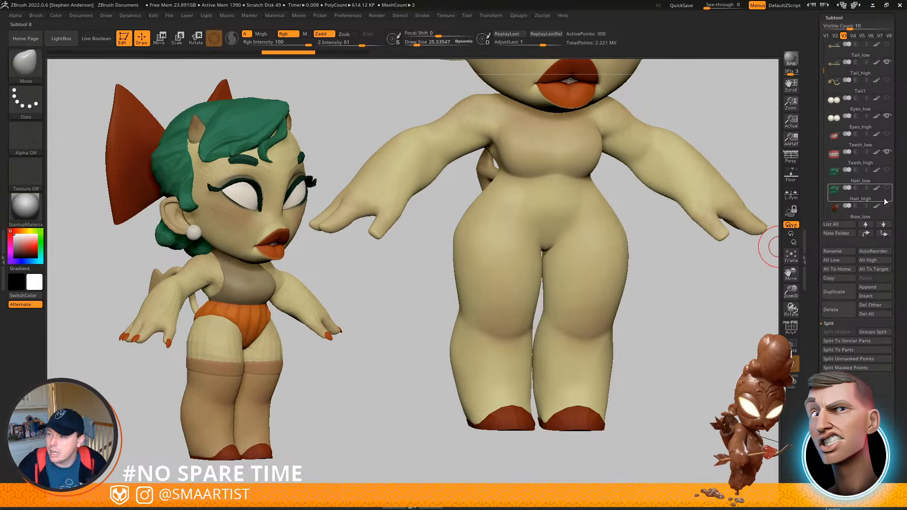
{"action": "left_click", "coordinate": [834, 142]}
{"action": "left_click_drag", "start_coordinate": [824, 71], "coordinate": [824, 98]}
{"action": "left_click", "coordinate": [887, 134]}
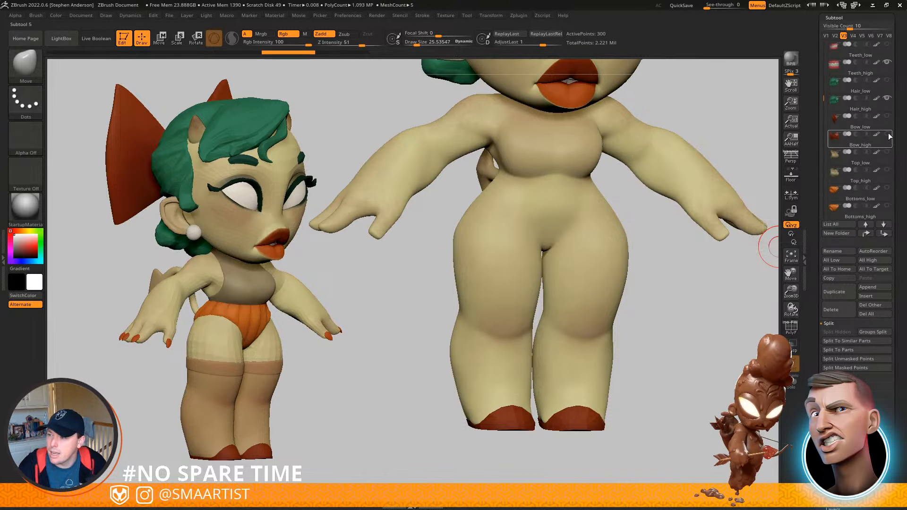
{"action": "left_click", "coordinate": [889, 171]}
{"action": "left_click", "coordinate": [887, 170]}
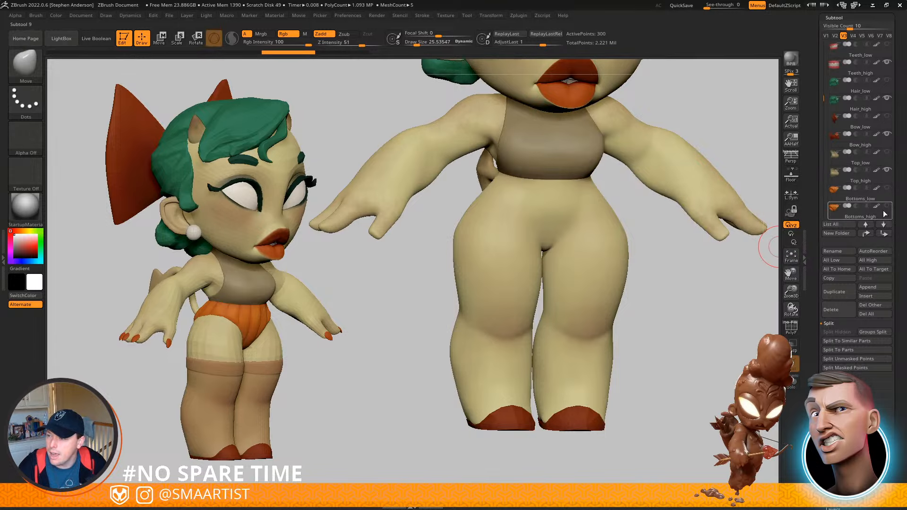
{"action": "left_click", "coordinate": [887, 205]}
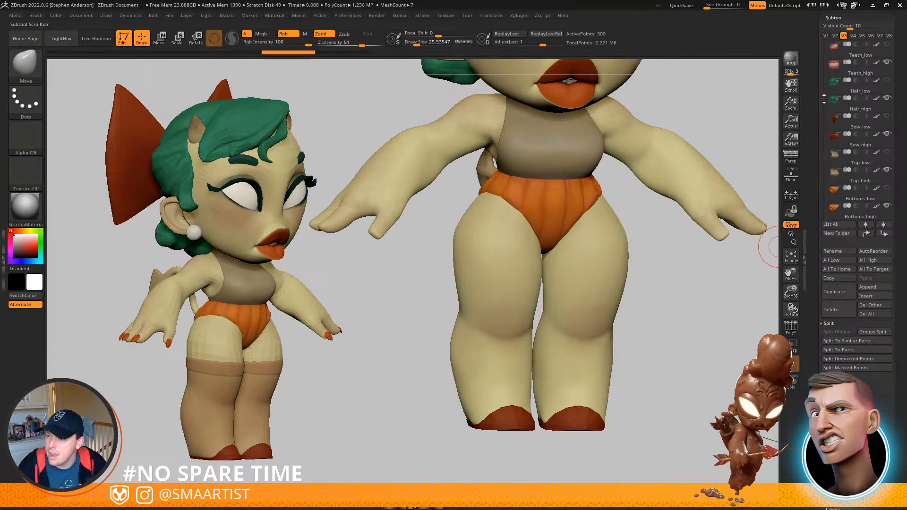
Show the Shoes_high, Stockings_high, Eyebrows_high and Eyelashes_high subtools in visibility set V3
{"action": "left_click_drag", "start_coordinate": [823, 98], "coordinate": [821, 128]}
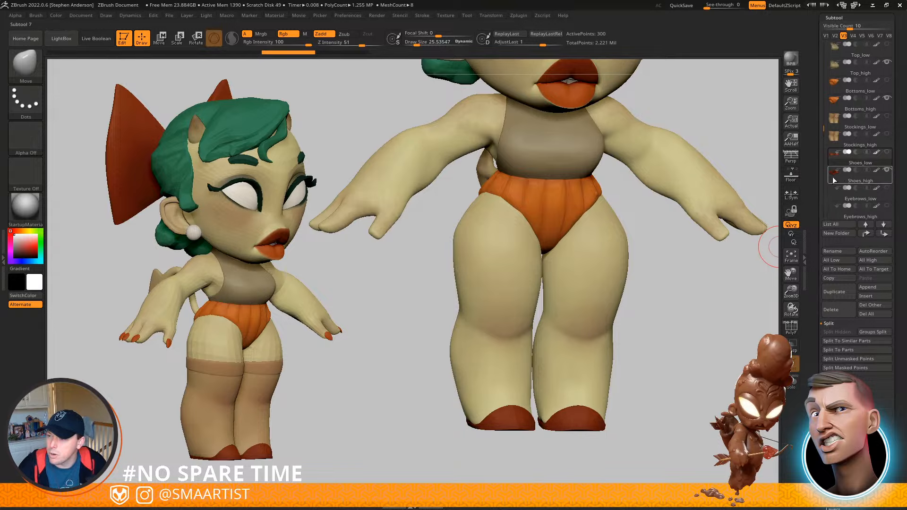
{"action": "left_click", "coordinate": [888, 134]}
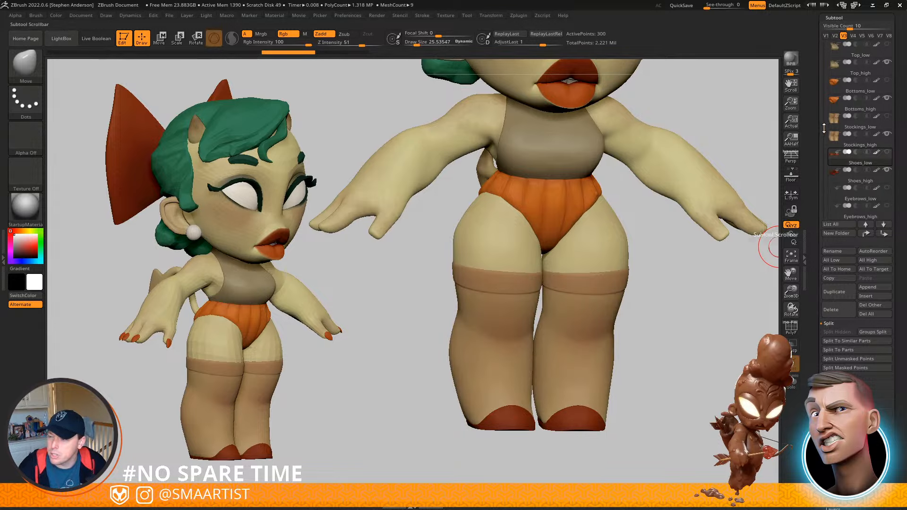
{"action": "left_click_drag", "start_coordinate": [823, 128], "coordinate": [824, 149]}
{"action": "mouse_move", "coordinate": [890, 137]}
{"action": "left_click", "coordinate": [884, 178]}
{"action": "left_click", "coordinate": [891, 212]}
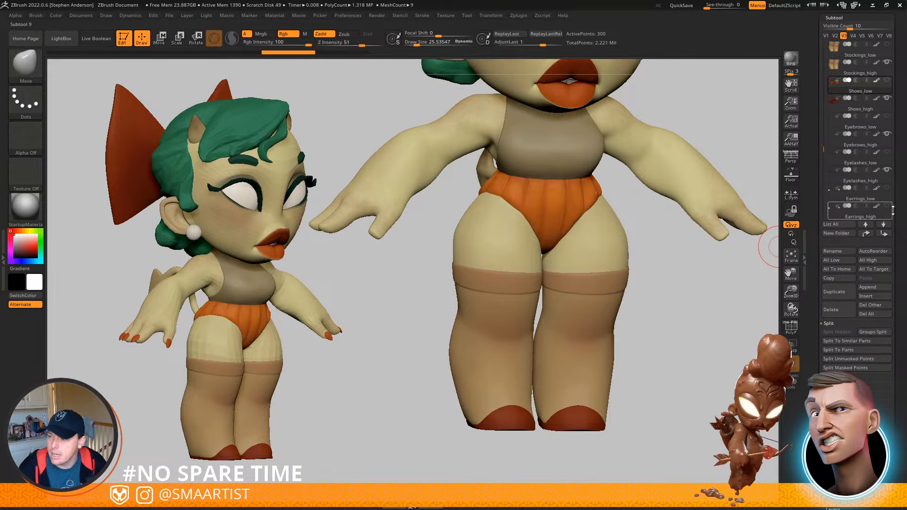
Show the Earrings_high and Fingernails_high subtools
{"action": "left_click_drag", "start_coordinate": [823, 151], "coordinate": [821, 168]}
{"action": "left_click", "coordinate": [888, 192]}
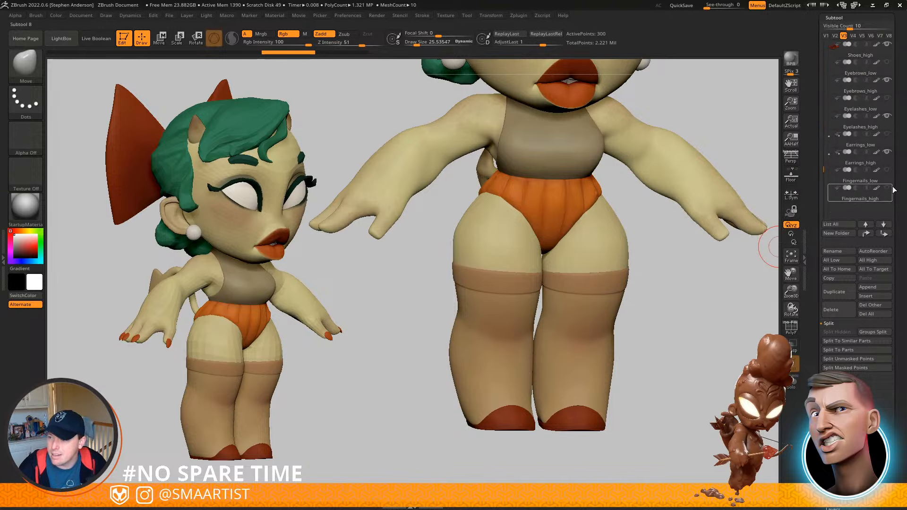
{"action": "left_click", "coordinate": [888, 191]}
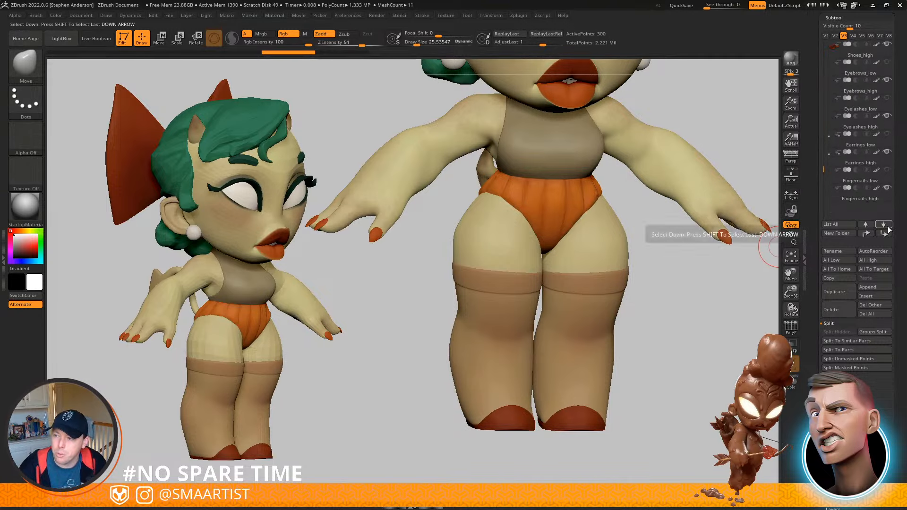
Review the complete high-poly character and make Body_high the active subtool
{"action": "mouse_move", "coordinate": [611, 298]}
{"action": "right_mouse_down", "text": "ctrl"}
{"action": "mouse_move", "coordinate": [577, 244]}
{"action": "mouse_move", "coordinate": [598, 274]}
{"action": "mouse_move", "coordinate": [598, 252]}
{"action": "mouse_move", "coordinate": [586, 364]}
{"action": "right_mouse_up", "text": "ctrl"}
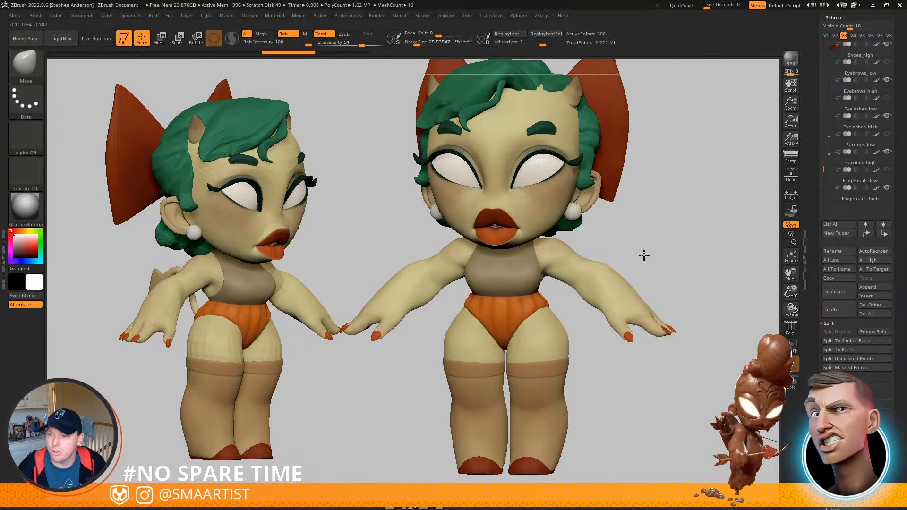
{"action": "right_click_drag", "start_coordinate": [644, 255], "coordinate": [663, 251]}
{"action": "key", "text": "n"}
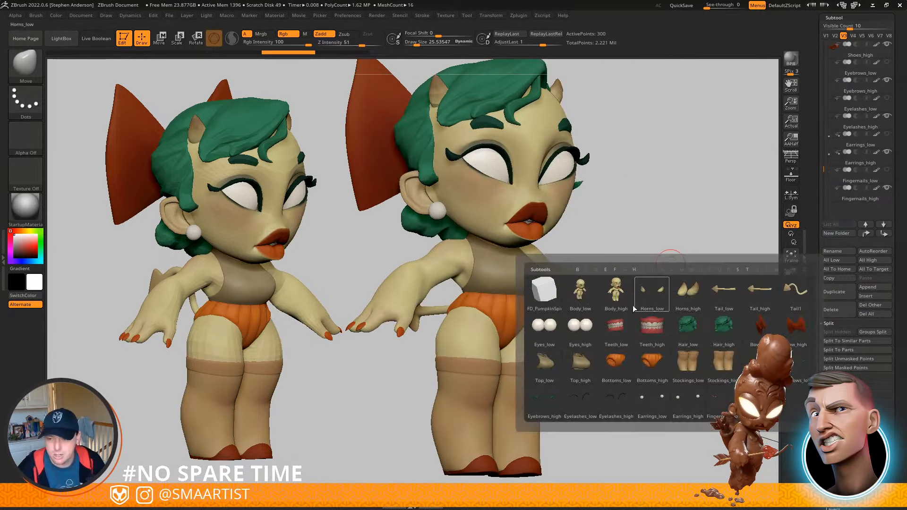
{"action": "left_click", "coordinate": [612, 310]}
{"action": "right_click_drag", "start_coordinate": [611, 266], "coordinate": [801, 189]}
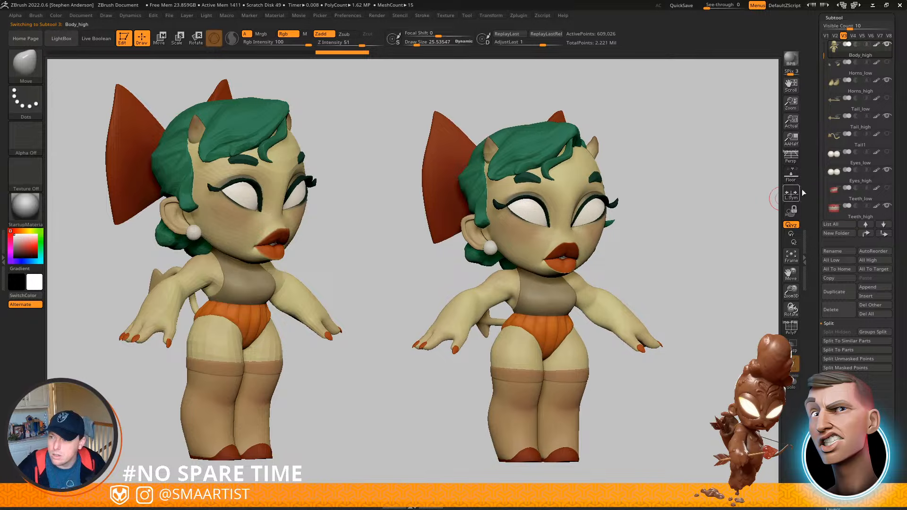
Check the Horns_low and Horns_high subtools and leave Horns_high active
{"action": "mouse_move", "coordinate": [886, 84]}
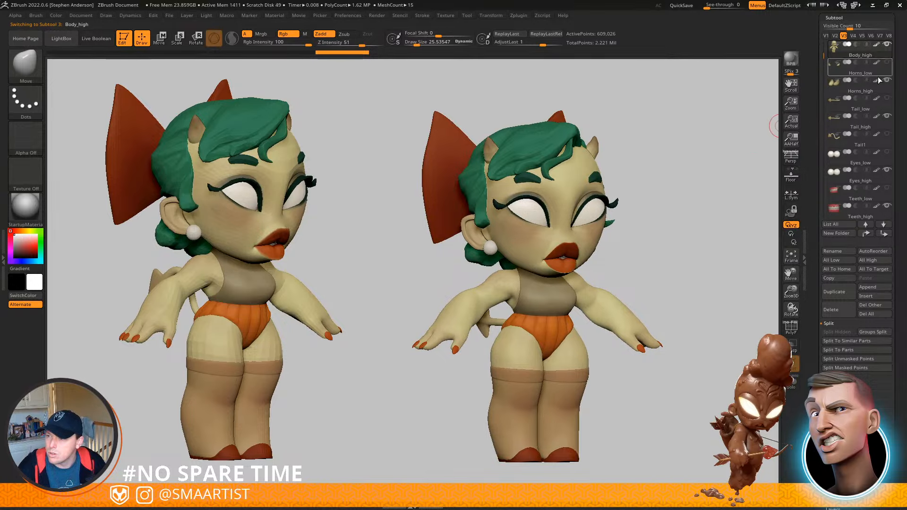
{"action": "left_click", "coordinate": [864, 90]}
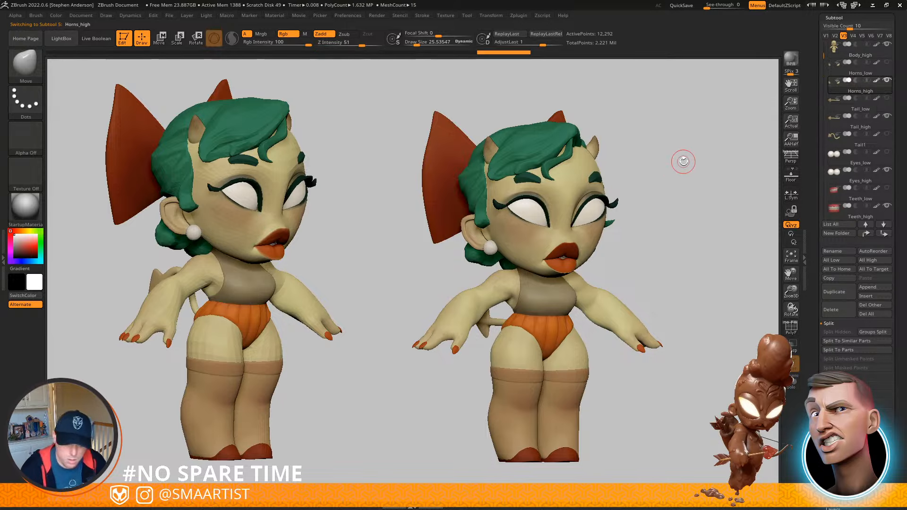
{"action": "key", "text": "Up"}
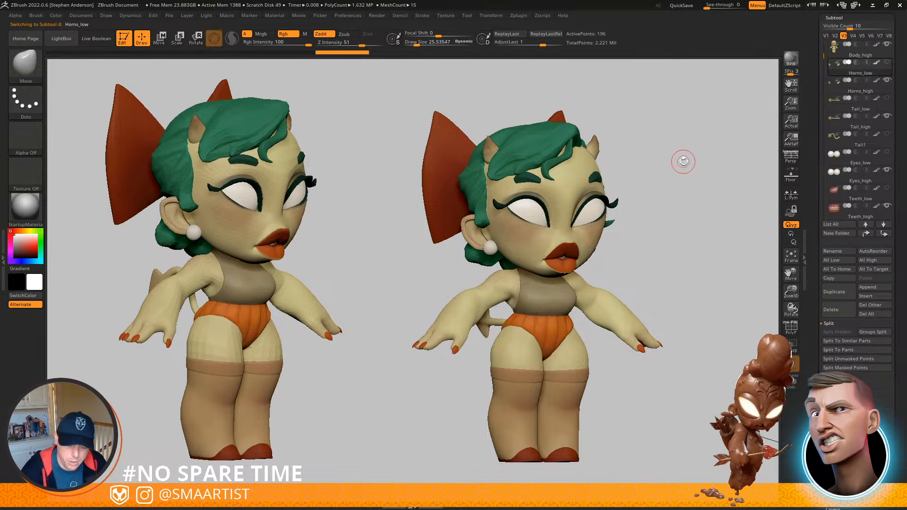
{"action": "key", "text": "Down"}
{"action": "left_click_drag", "start_coordinate": [678, 223], "coordinate": [756, 259]}
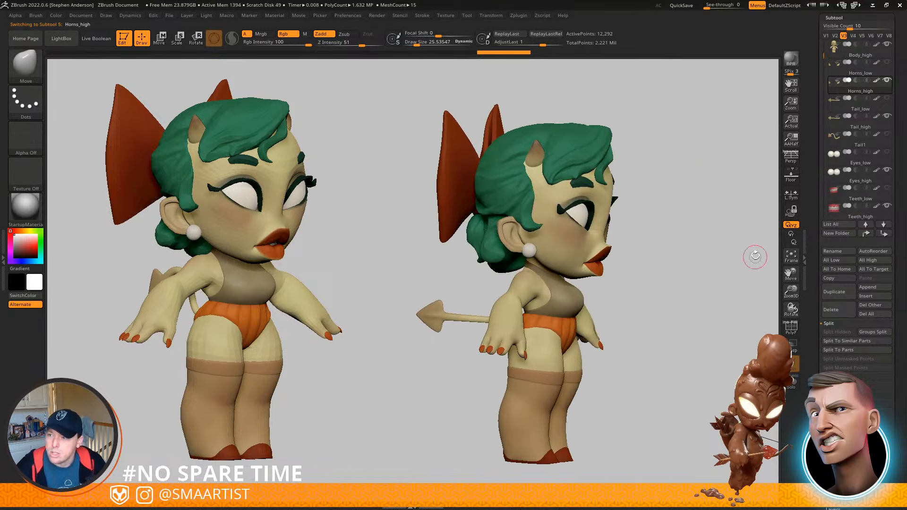
Compare the low-poly visibility set V2 with the high-poly set V3, returning to V3
{"action": "left_click", "coordinate": [835, 35]}
{"action": "left_click", "coordinate": [763, 126]}
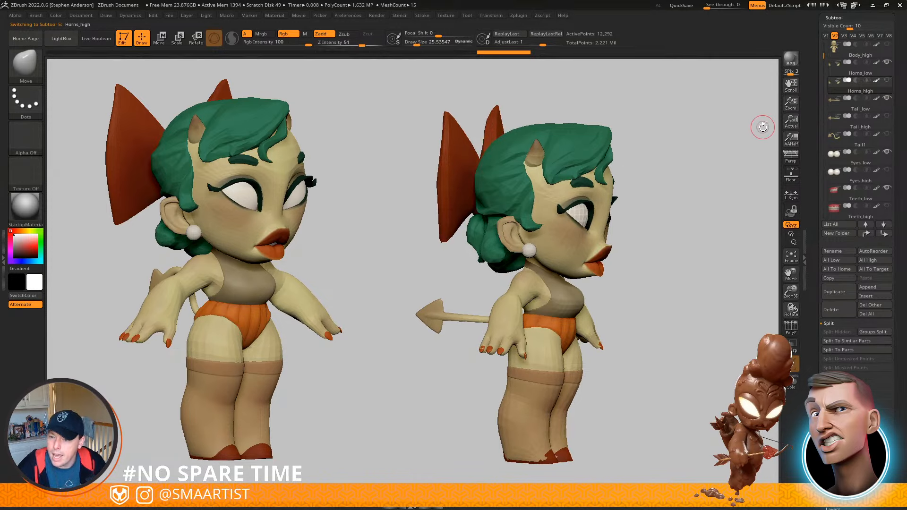
{"action": "left_click", "coordinate": [844, 36]}
{"action": "left_click", "coordinate": [724, 151]}
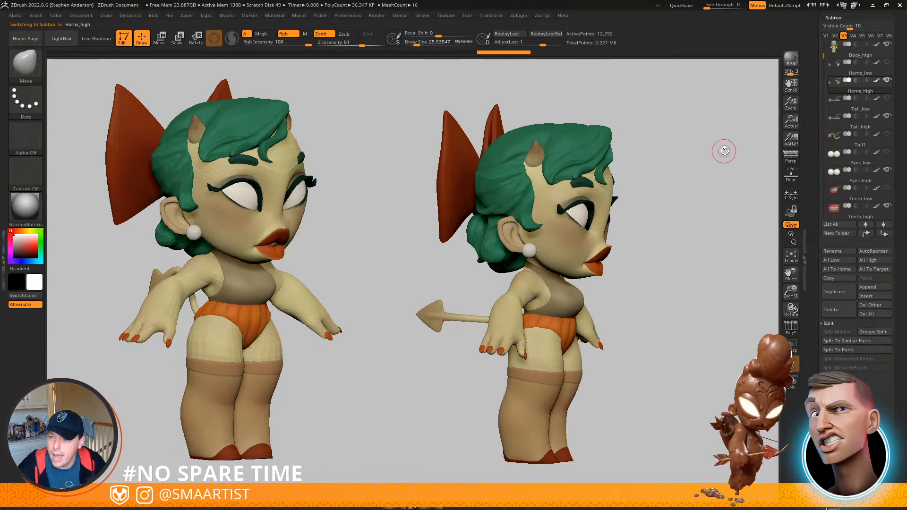
{"action": "left_click_drag", "start_coordinate": [724, 151], "coordinate": [701, 156]}
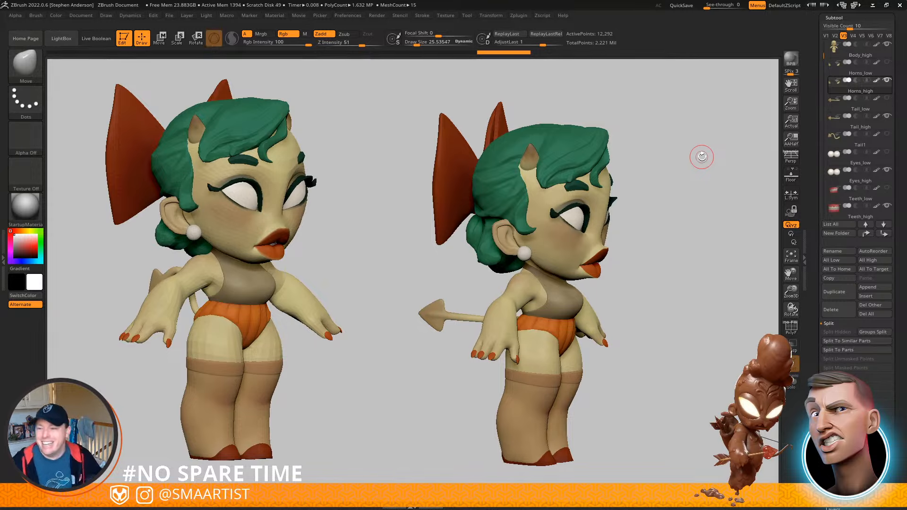
{"action": "left_click_drag", "start_coordinate": [654, 265], "coordinate": [666, 239]}
Export the visible high-poly subtools as a binary FBX named FD_PumpkinSpice_high in the _CHAR folder
{"action": "left_click", "coordinate": [514, 16]}
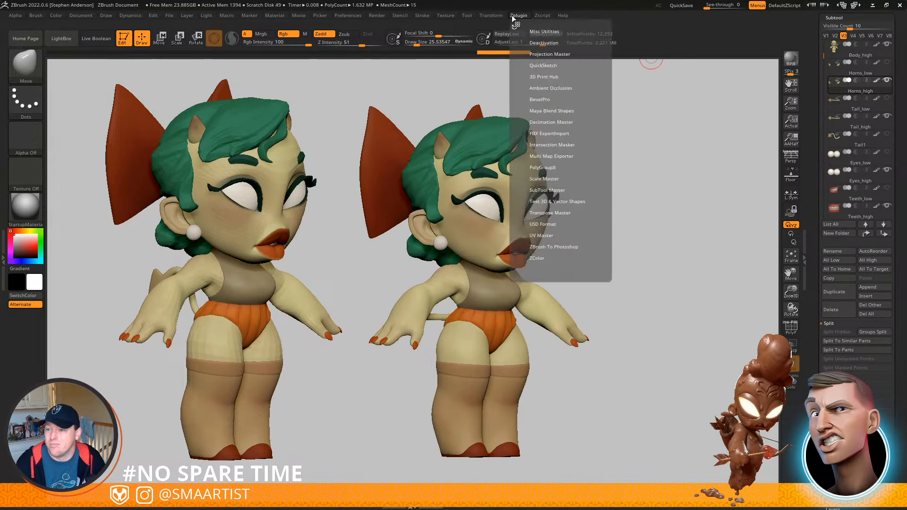
{"action": "left_click", "coordinate": [553, 133]}
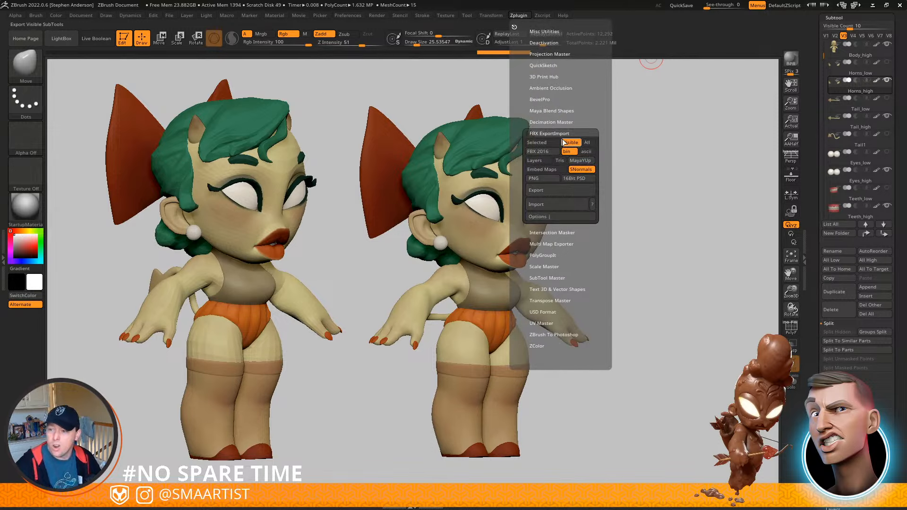
{"action": "left_click", "coordinate": [560, 215]}
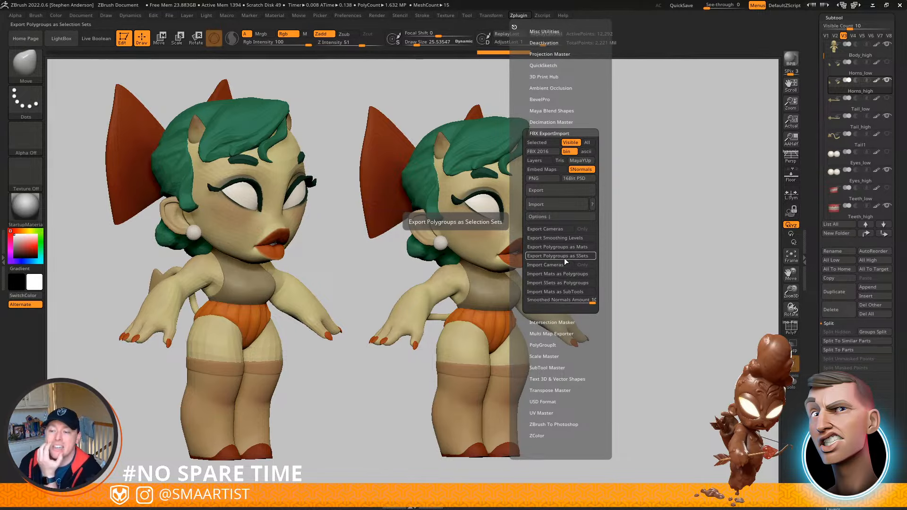
{"action": "left_click", "coordinate": [560, 216]}
{"action": "left_click", "coordinate": [557, 191]}
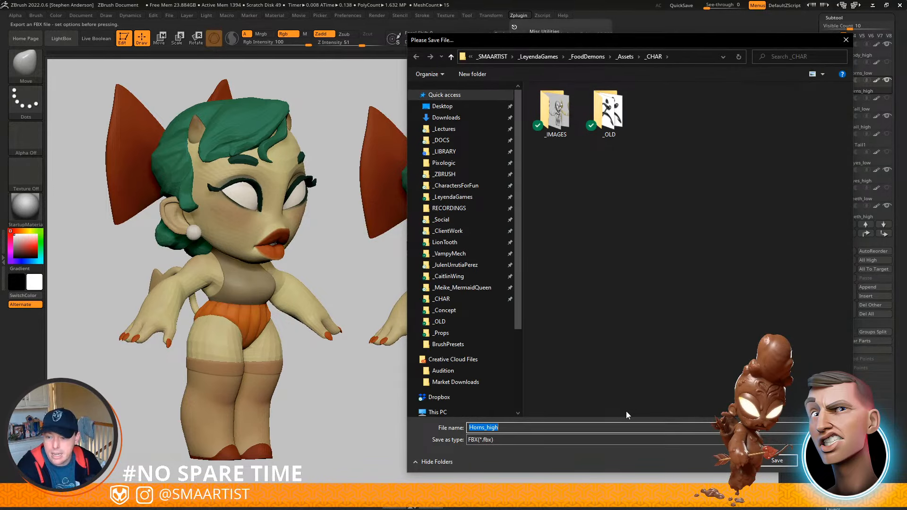
{"action": "type", "text": "FD_P"}
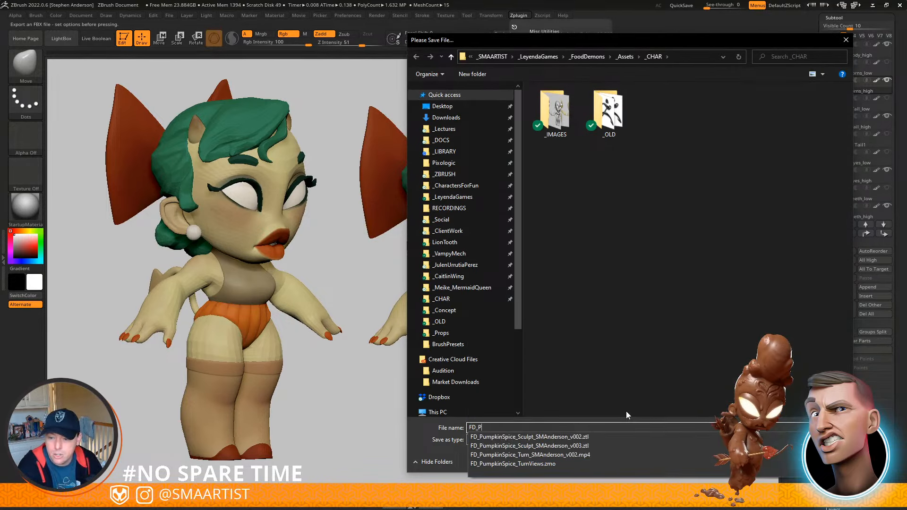
{"action": "type", "text": "umpkinSpice_"}
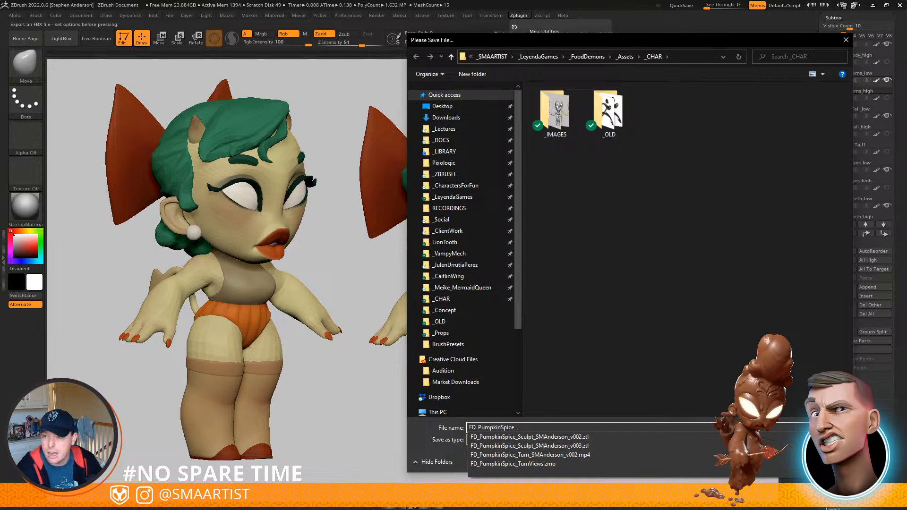
{"action": "type", "text": "high"}
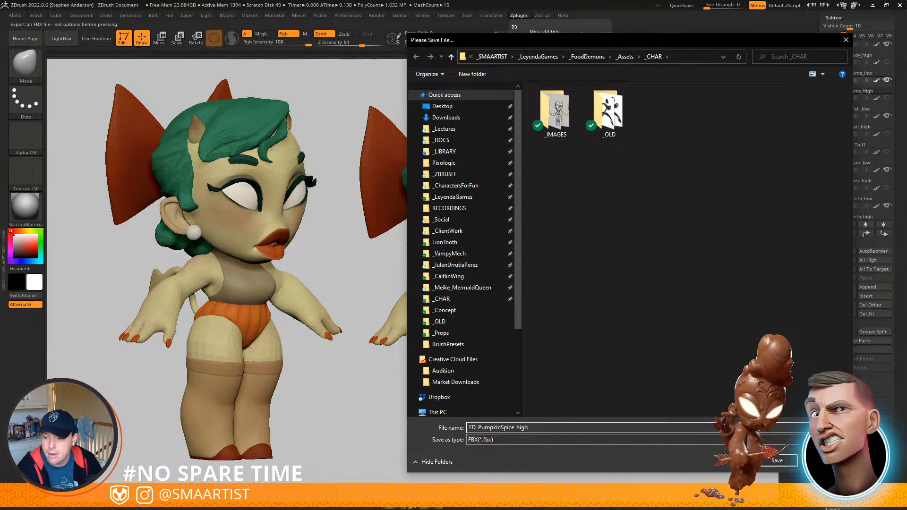
{"action": "left_click", "coordinate": [794, 460]}
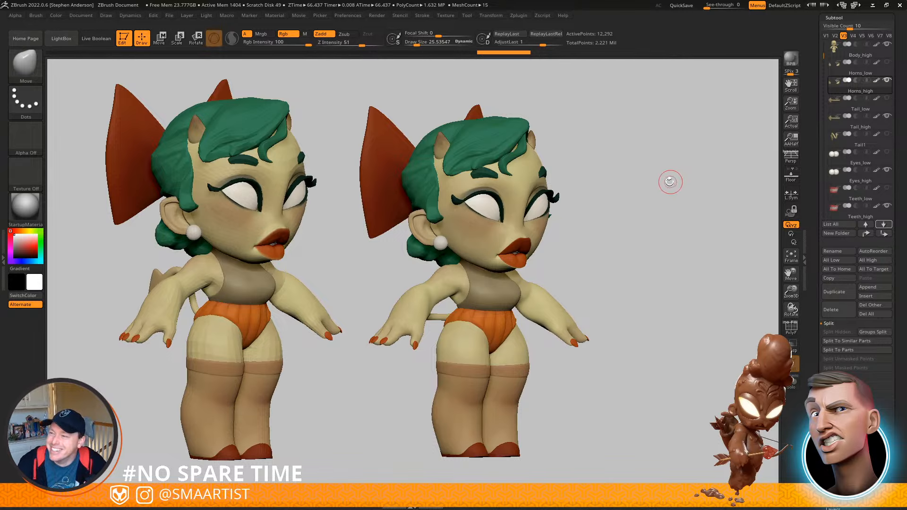
Compare visibility sets V2 and V3 once more and leave the low-poly set V2 active
{"action": "left_click", "coordinate": [835, 36]}
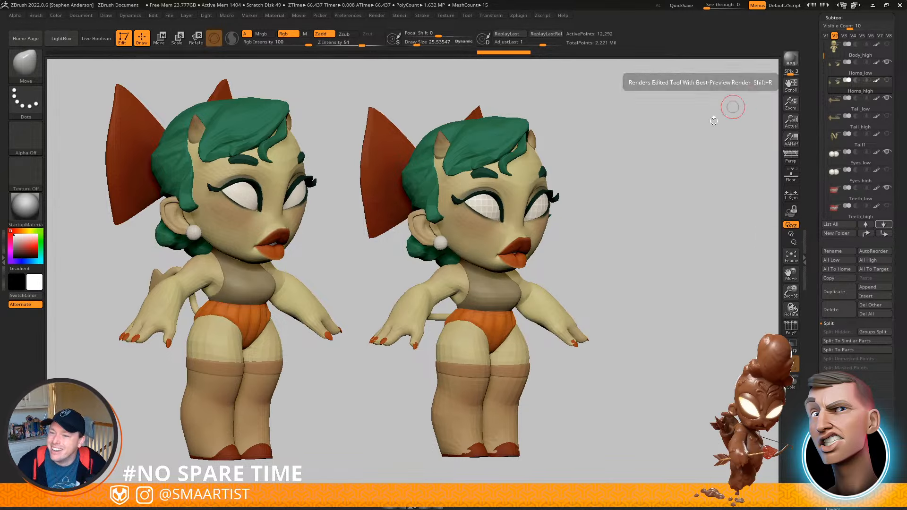
{"action": "left_click", "coordinate": [844, 36]}
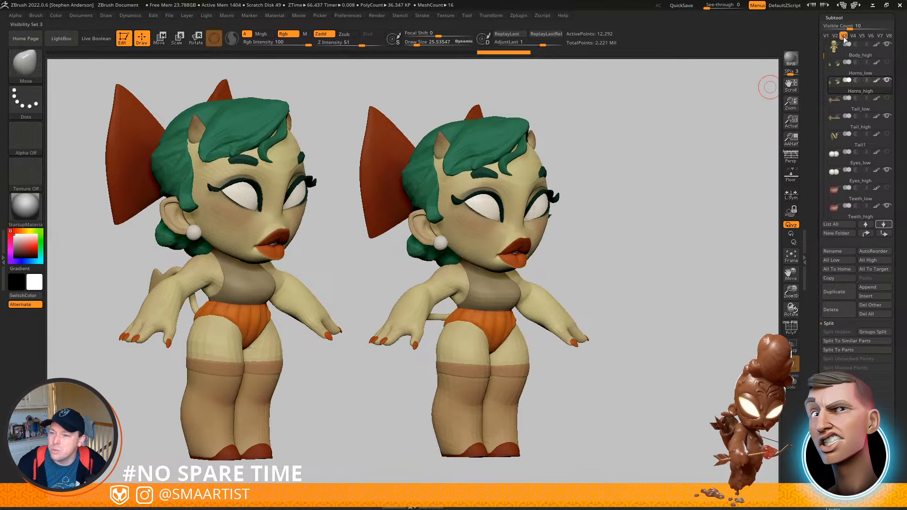
{"action": "left_click", "coordinate": [834, 36]}
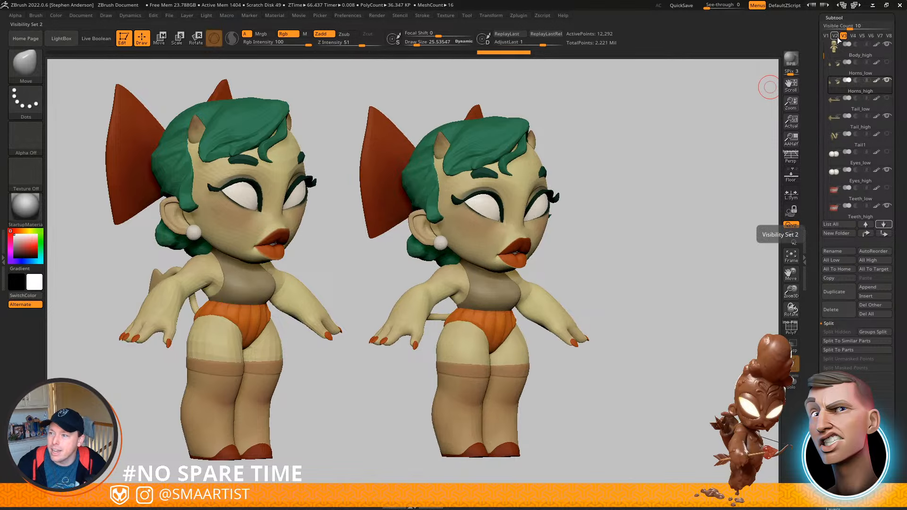
{"action": "left_click_drag", "start_coordinate": [647, 104], "coordinate": [669, 112]}
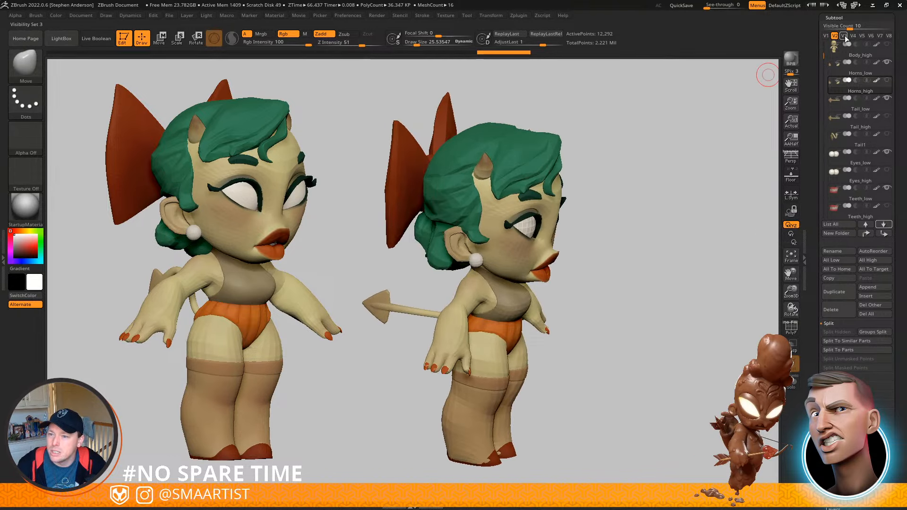
{"action": "left_click", "coordinate": [844, 35]}
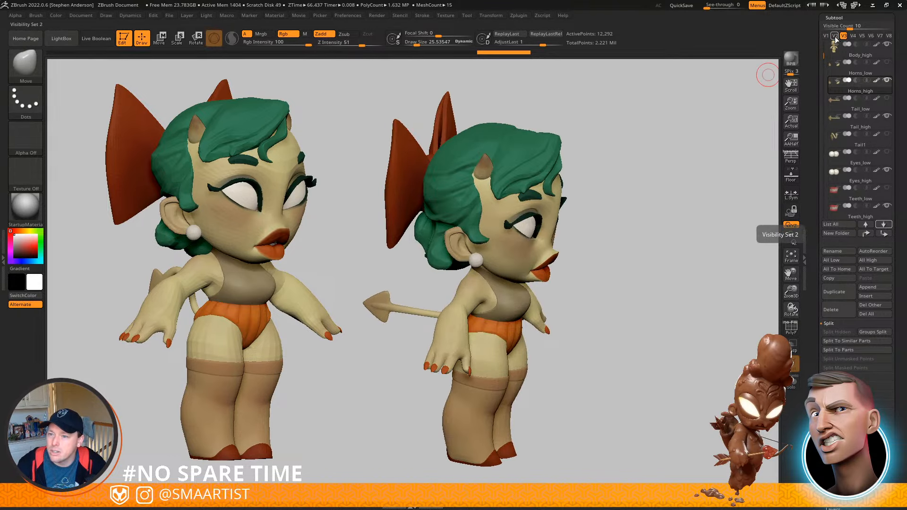
{"action": "left_click", "coordinate": [835, 35]}
{"action": "left_click_drag", "start_coordinate": [659, 172], "coordinate": [639, 164]}
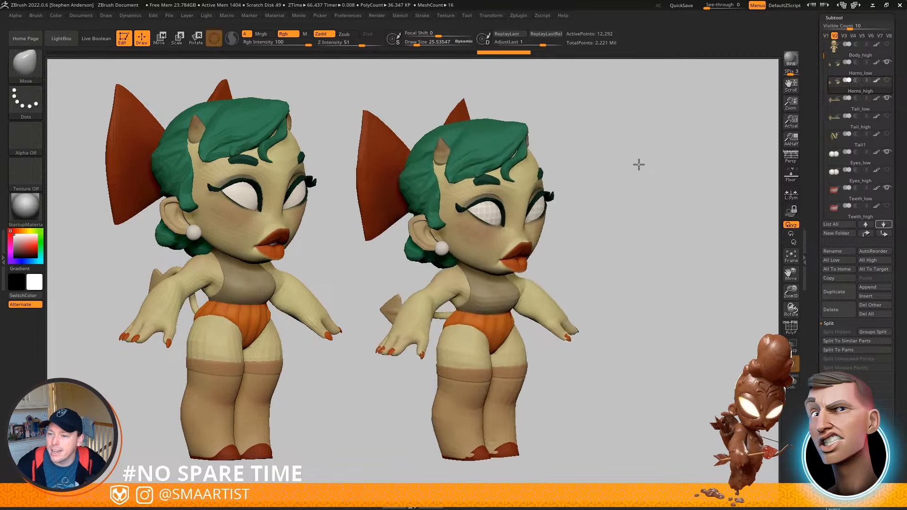
{"action": "mouse_move", "coordinate": [569, 204]}
{"action": "left_mouse_down"}
{"action": "mouse_move", "coordinate": [624, 231]}
{"action": "mouse_move", "coordinate": [626, 215]}
{"action": "mouse_move", "coordinate": [609, 198]}
{"action": "left_mouse_up"}
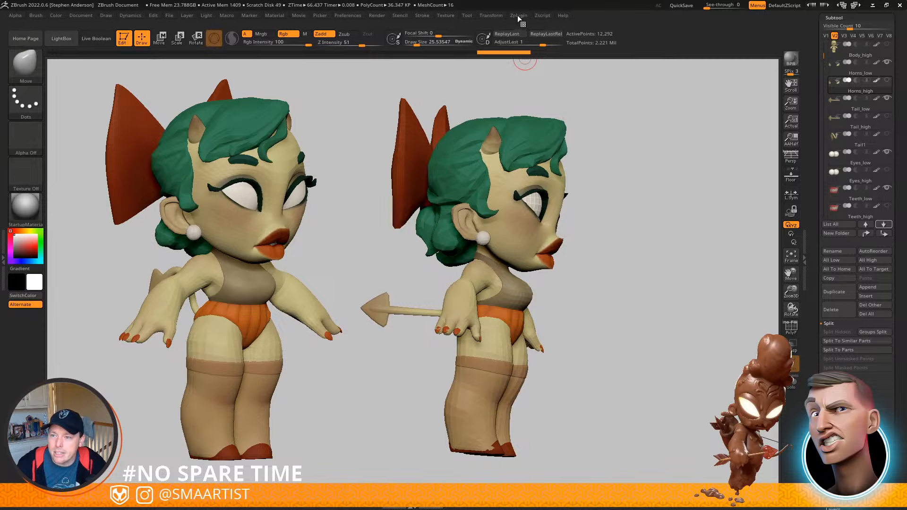
Export the visible low-poly subtools as an FBX named FD_PumpkinSpice_low in the _CHAR folder
{"action": "left_click", "coordinate": [518, 15]}
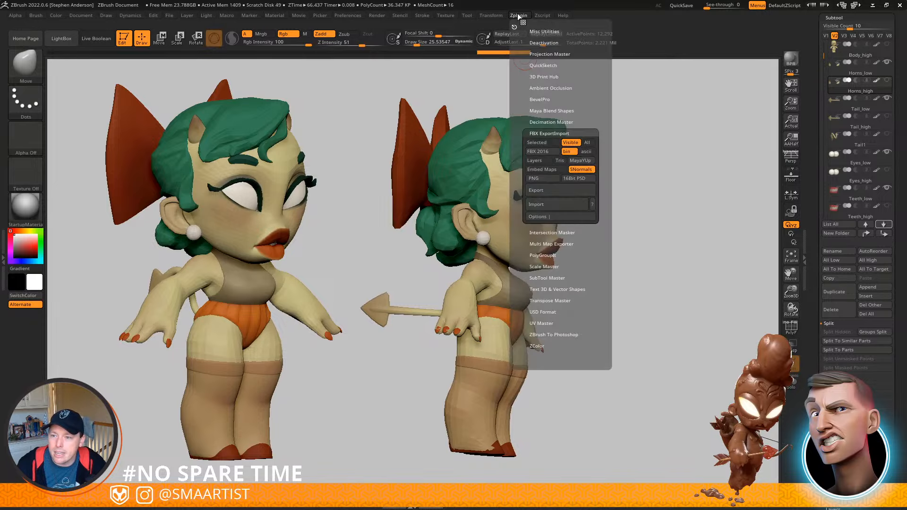
{"action": "left_click", "coordinate": [548, 190]}
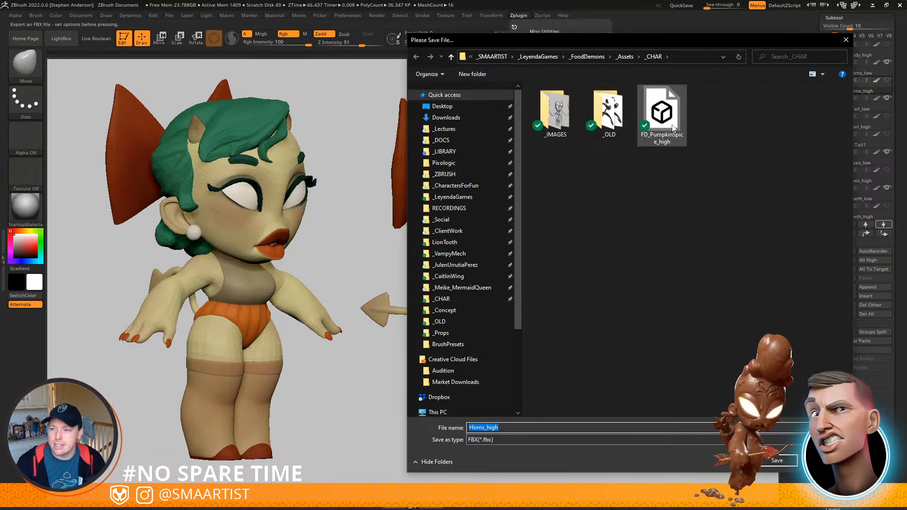
{"action": "left_click", "coordinate": [537, 427]}
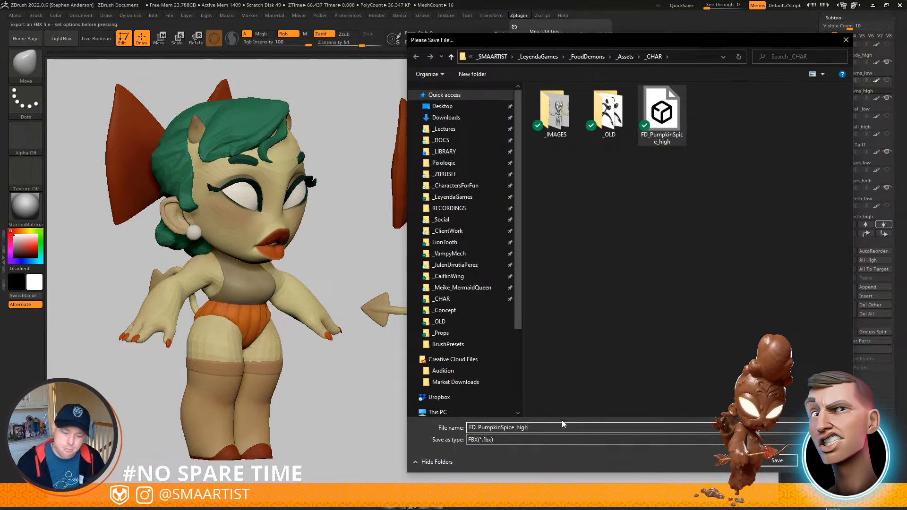
{"action": "key", "text": "BackSpace"}
{"action": "key", "text": "BackSpace"}
{"action": "key", "text": "BackSpace"}
{"action": "key", "text": "BackSpace"}
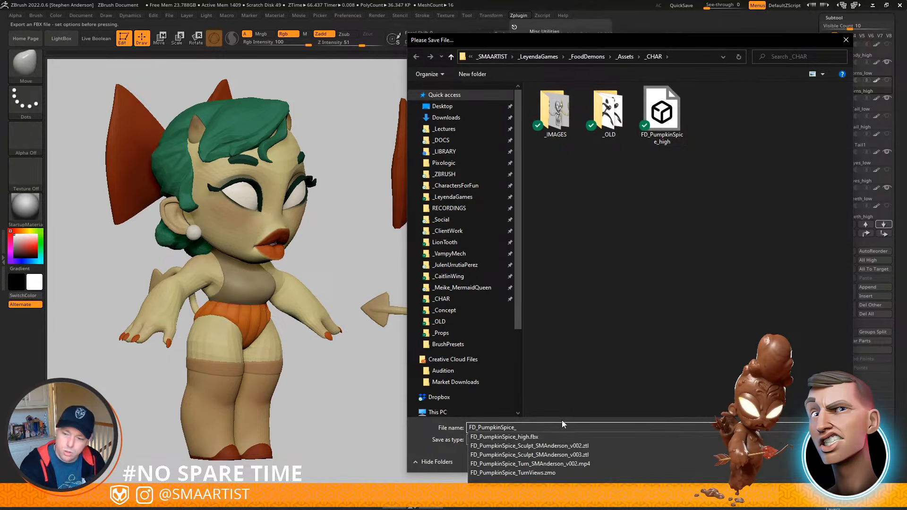
{"action": "type", "text": "low"}
{"action": "key", "text": "Return"}
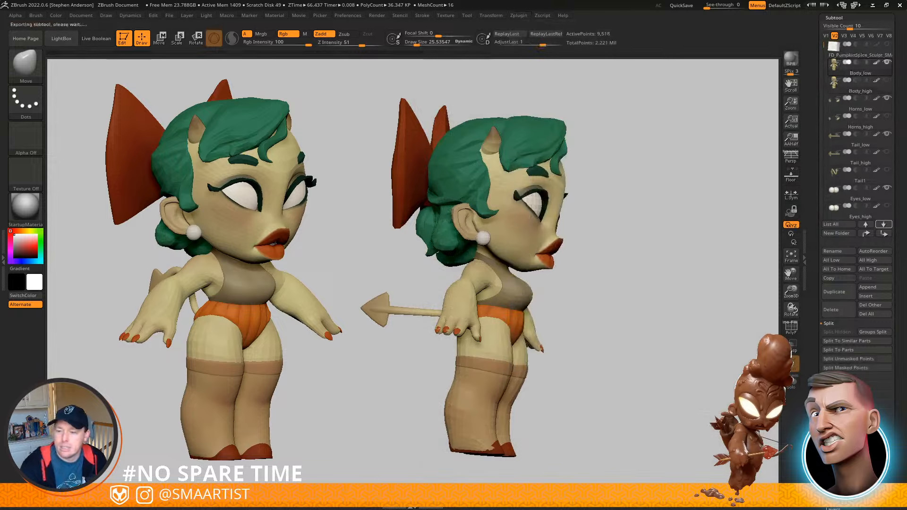
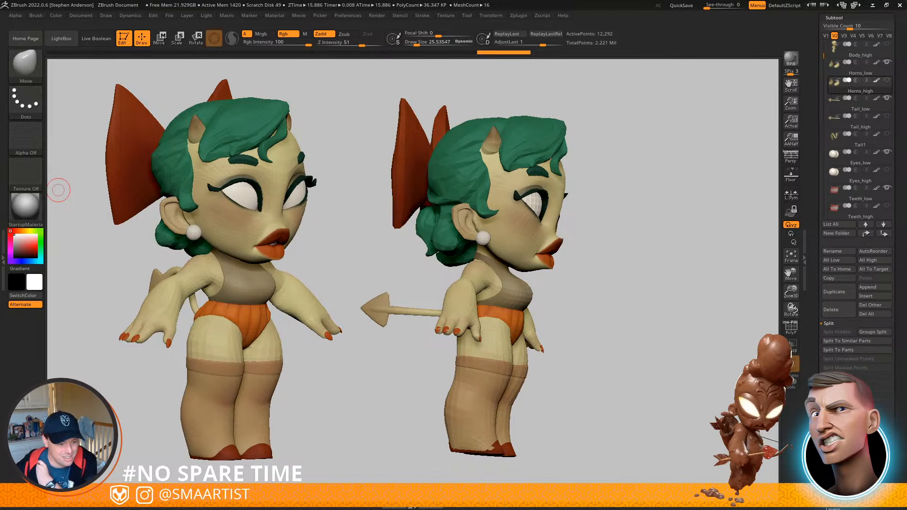
Switch to Maya and import the exported FD_PumpkinSpice_high FBX into the empty scene
{"action": "left_click_drag", "start_coordinate": [0, 234], "coordinate": [607, 2]}
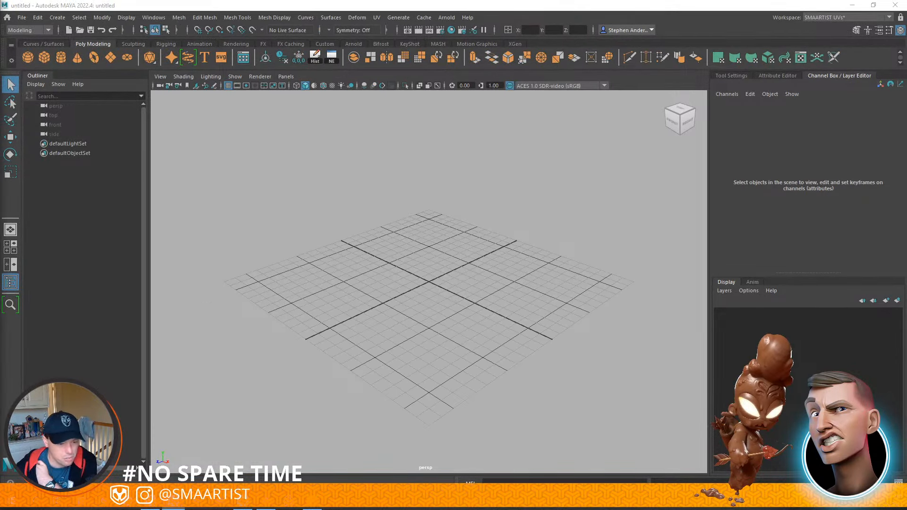
{"action": "left_click", "coordinate": [22, 18]}
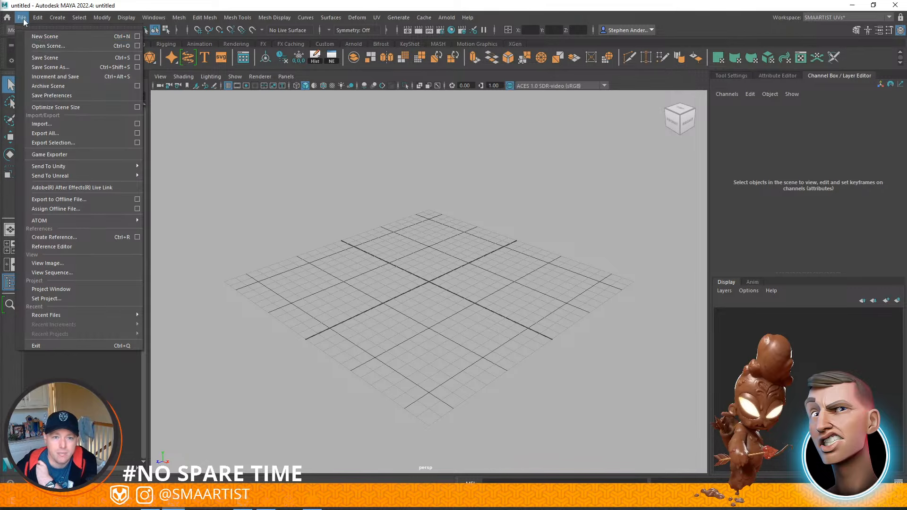
{"action": "left_click", "coordinate": [34, 121]}
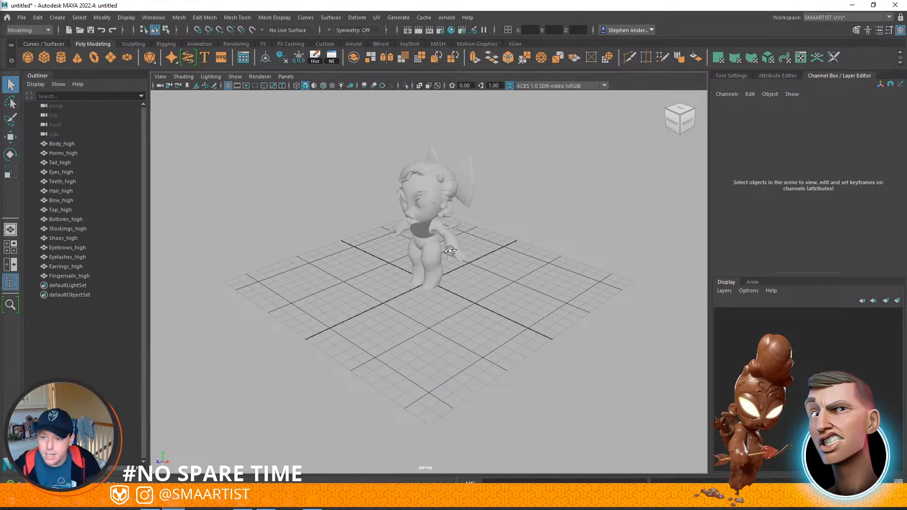
Try to fix the black shading on the Top_high mesh by unlocking its normals
{"action": "left_click_drag", "start_coordinate": [447, 251], "coordinate": [413, 222], "text": "alt"}
{"action": "right_click_drag", "start_coordinate": [422, 221], "coordinate": [585, 353], "text": "alt"}
{"action": "middle_click_drag", "start_coordinate": [460, 203], "coordinate": [447, 369], "text": "alt"}
{"action": "left_click_drag", "start_coordinate": [446, 368], "coordinate": [410, 283], "text": "alt"}
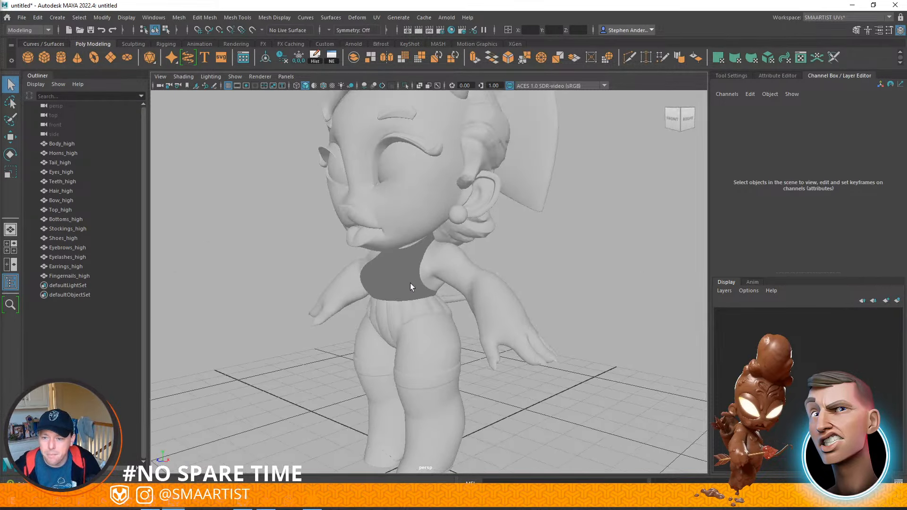
{"action": "left_click", "coordinate": [387, 274]}
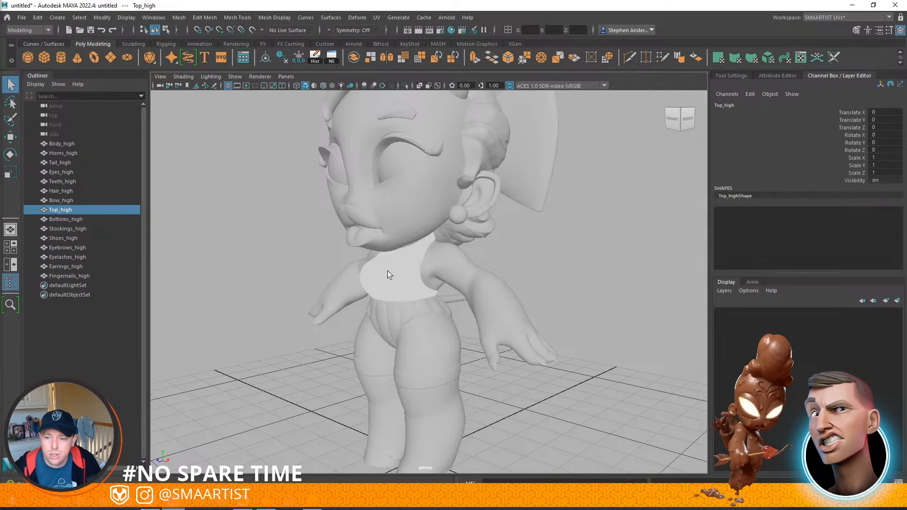
{"action": "left_click", "coordinate": [280, 18]}
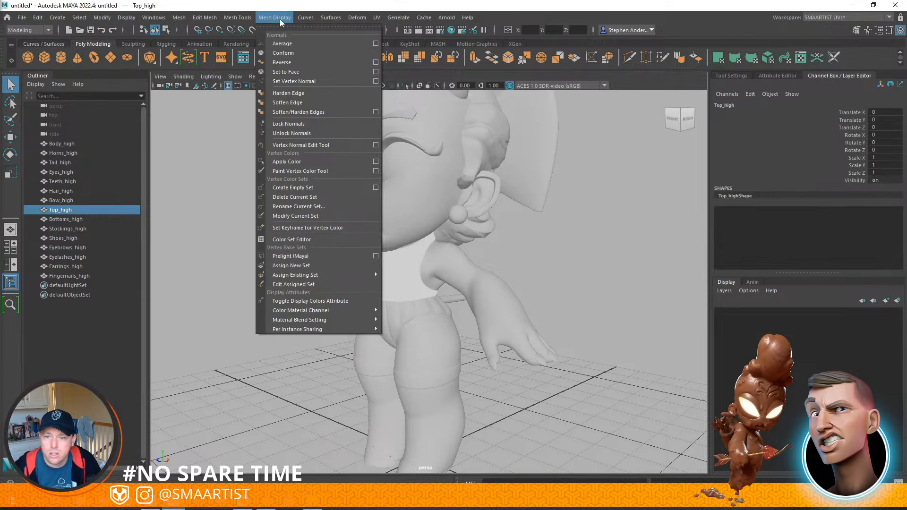
{"action": "left_click", "coordinate": [308, 133]}
{"action": "left_click", "coordinate": [250, 235]}
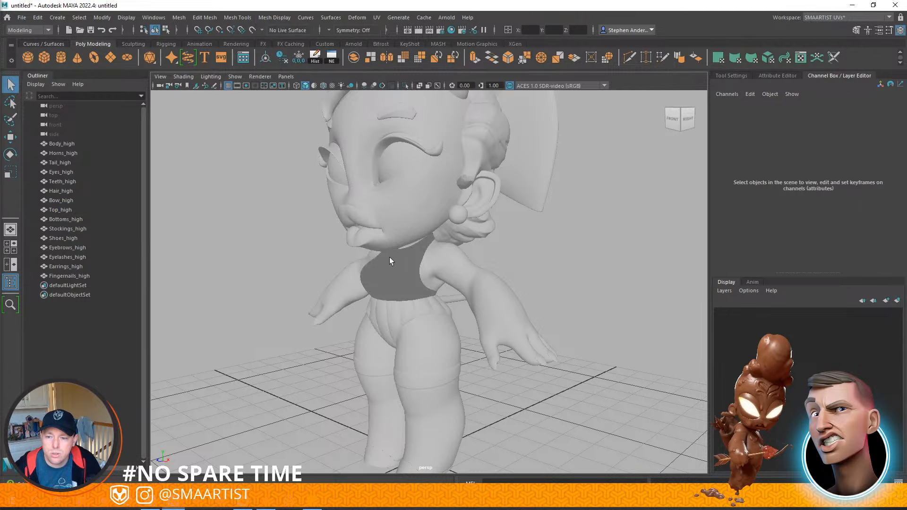
Apply a planar UV projection to the Top_high mesh and deselect it
{"action": "left_click", "coordinate": [401, 262]}
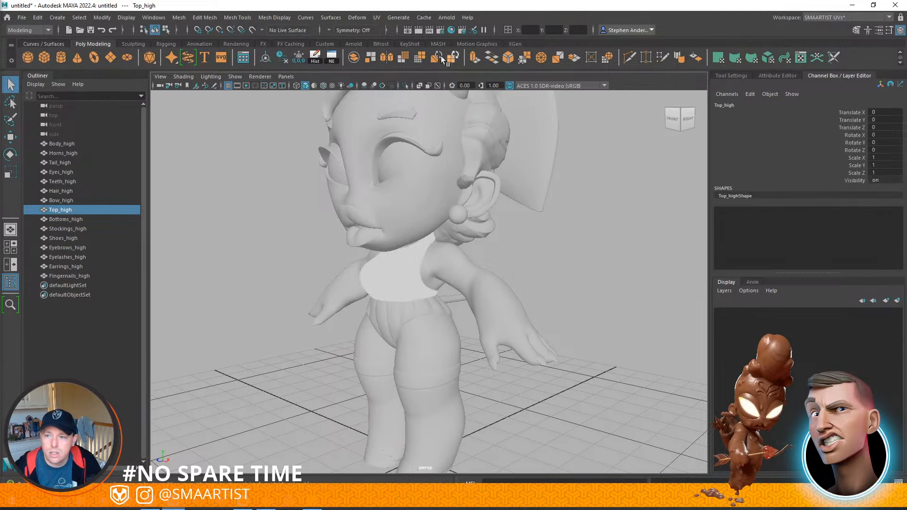
{"action": "left_click", "coordinate": [695, 57]}
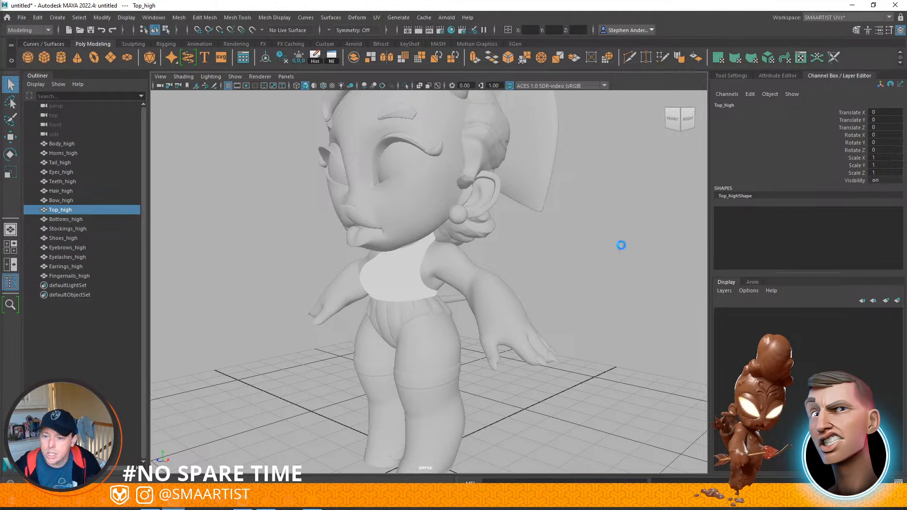
{"action": "left_click", "coordinate": [580, 253]}
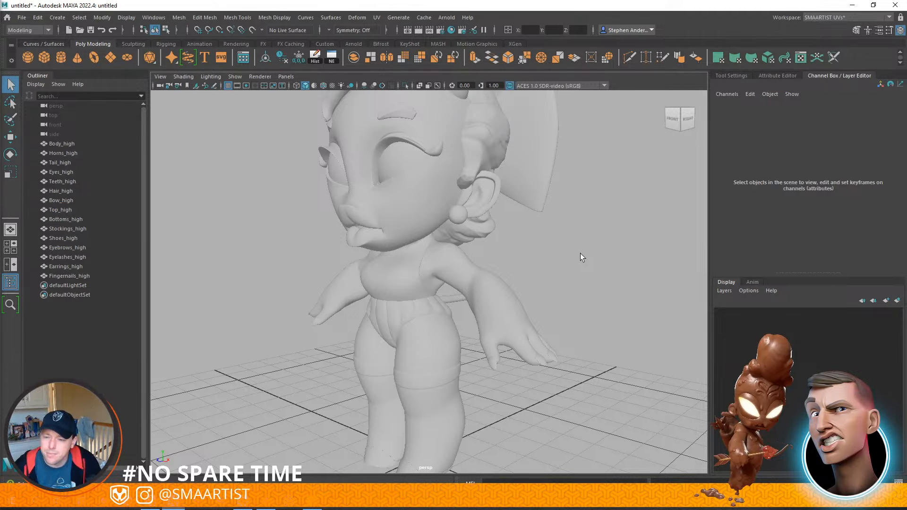
Apply planar UV projections to all high-poly meshes except Body_high and Teeth_high, then return to object mode with everything deselected
{"action": "left_click_drag", "start_coordinate": [557, 253], "coordinate": [496, 224], "text": "alt"}
{"action": "right_click_drag", "start_coordinate": [496, 224], "coordinate": [531, 241], "text": "alt"}
{"action": "left_click_drag", "start_coordinate": [483, 241], "coordinate": [543, 229], "text": "alt"}
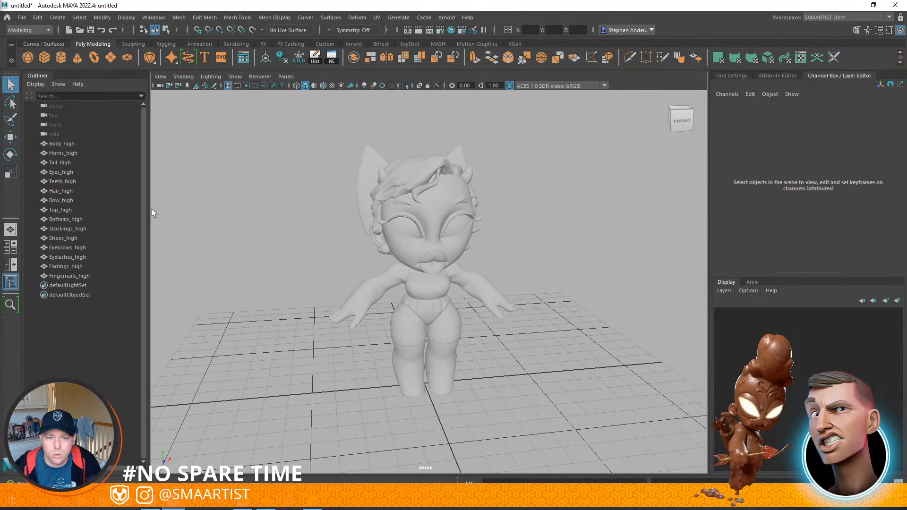
{"action": "left_click", "coordinate": [58, 145]}
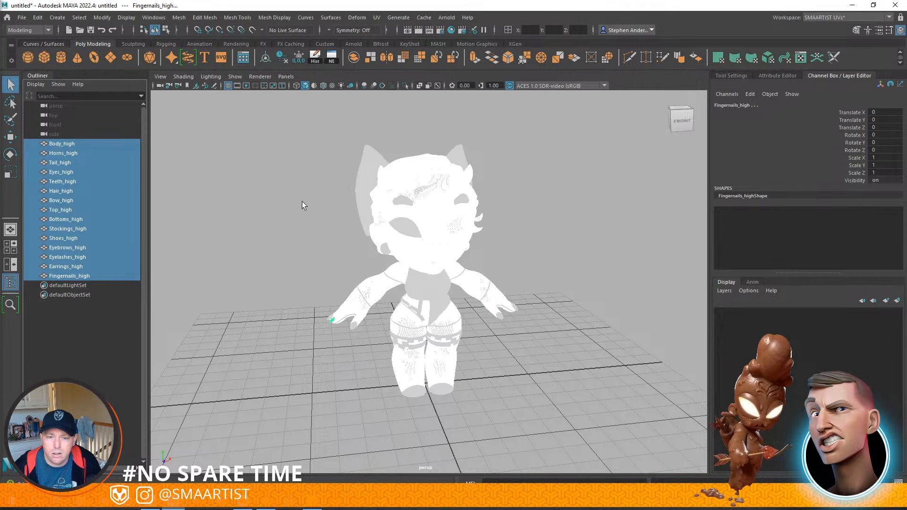
{"action": "scroll", "coordinate": [532, 294], "scroll_direction": "up", "scroll_amount": 3}
{"action": "left_click_drag", "start_coordinate": [457, 258], "coordinate": [440, 222], "text": "alt"}
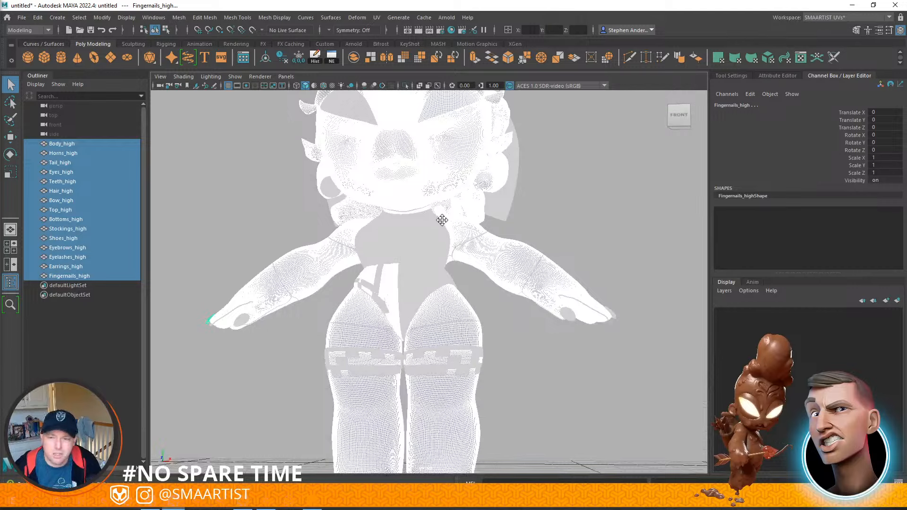
{"action": "scroll", "coordinate": [447, 265], "scroll_direction": "up", "scroll_amount": 3}
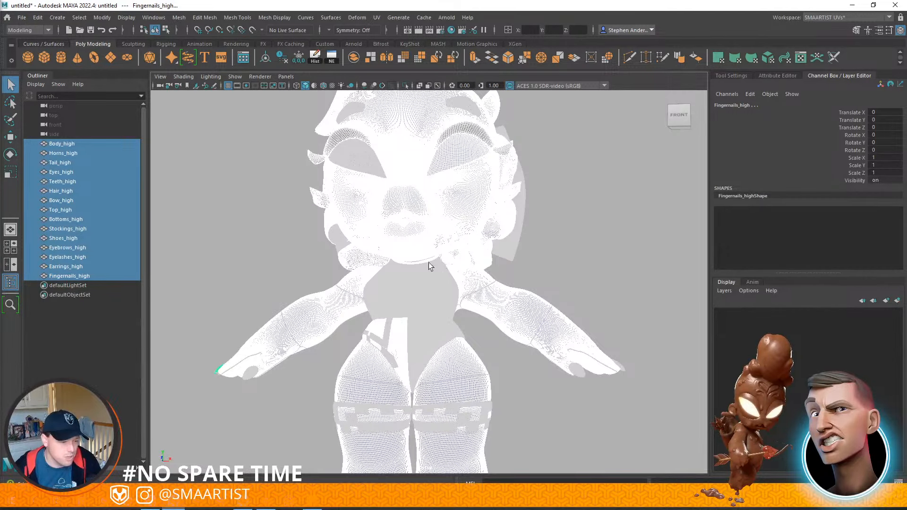
{"action": "left_click", "coordinate": [446, 203], "text": "ctrl"}
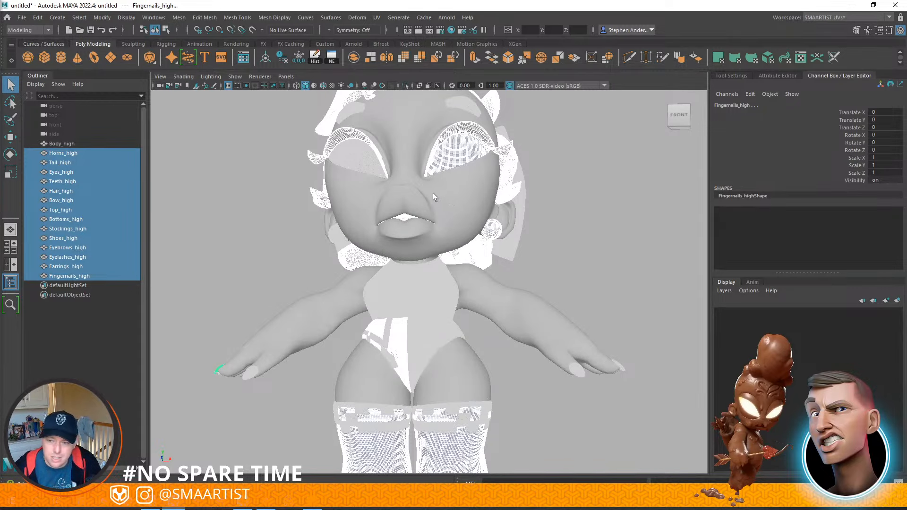
{"action": "left_click_drag", "start_coordinate": [433, 193], "coordinate": [429, 245], "text": "alt"}
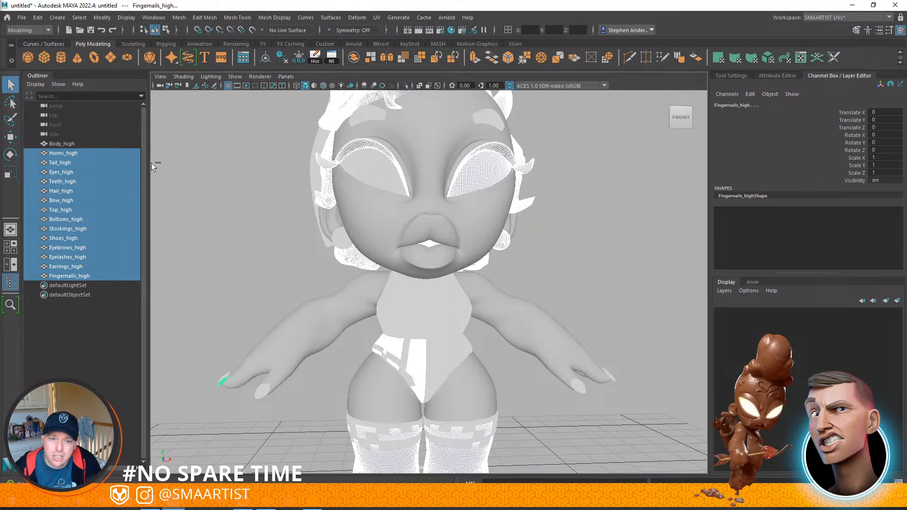
{"action": "left_click", "coordinate": [66, 181], "text": "ctrl"}
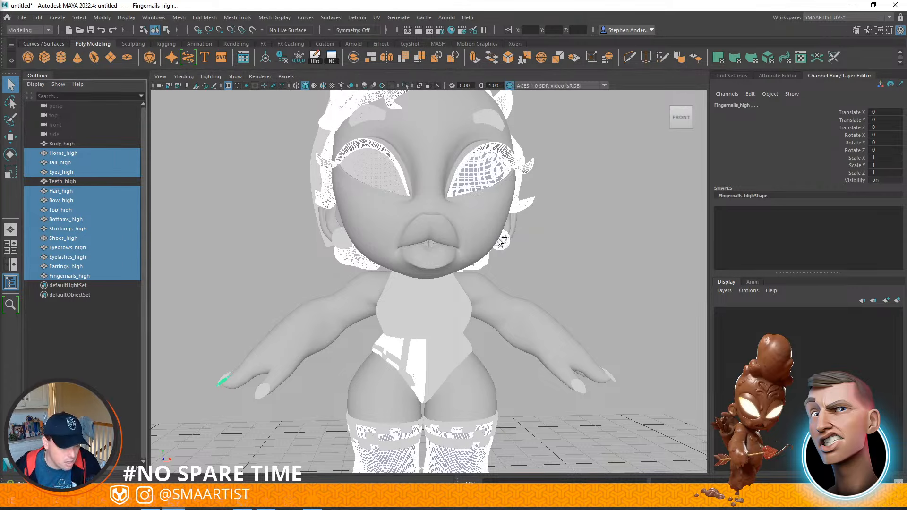
{"action": "middle_click_drag", "start_coordinate": [461, 239], "coordinate": [474, 220], "text": "alt"}
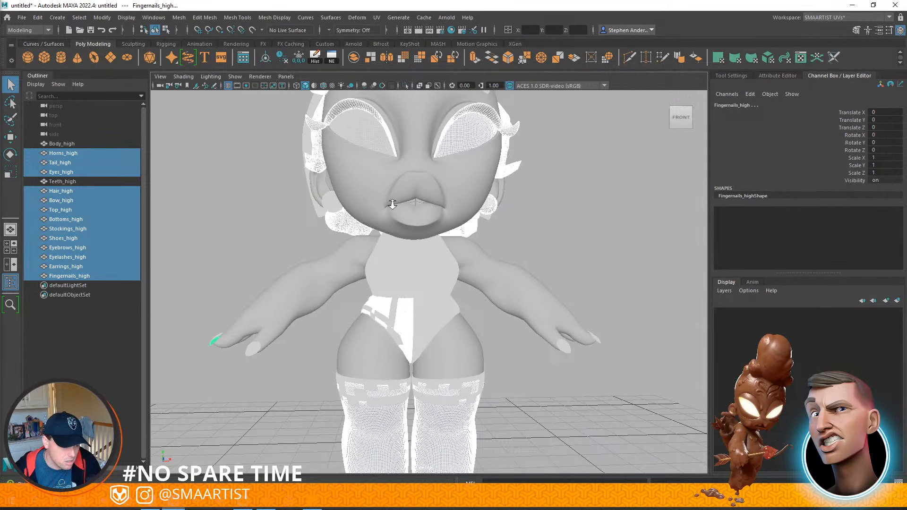
{"action": "scroll", "coordinate": [392, 204], "scroll_direction": "down", "scroll_amount": 3}
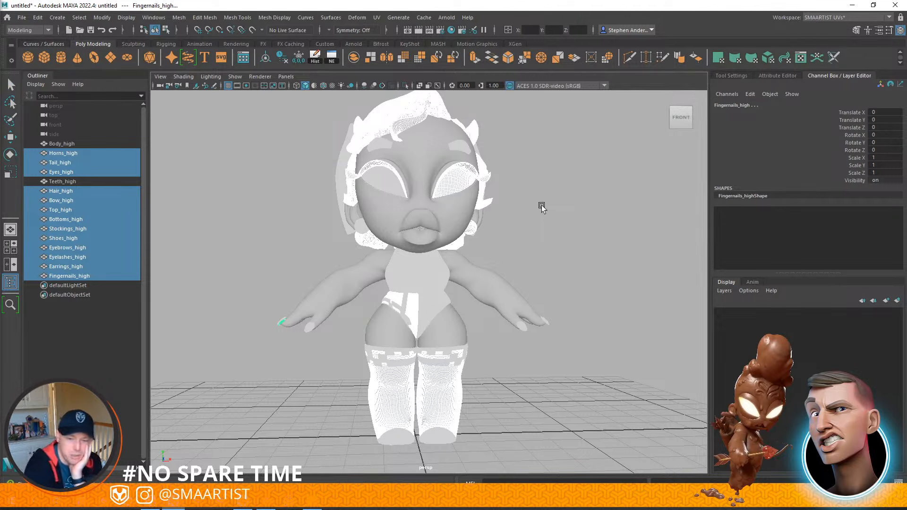
{"action": "right_click", "coordinate": [573, 180]}
{"action": "right_click_drag", "start_coordinate": [574, 181], "coordinate": [597, 172]}
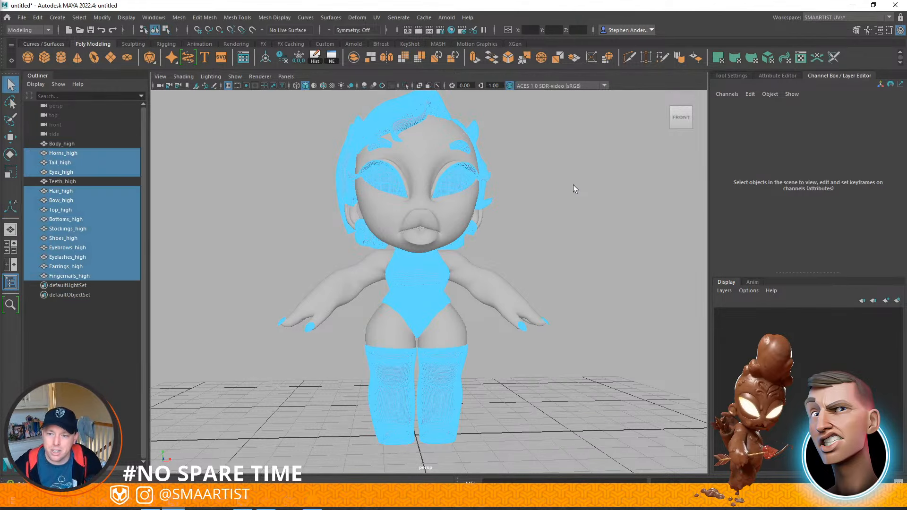
{"action": "left_click", "coordinate": [534, 195]}
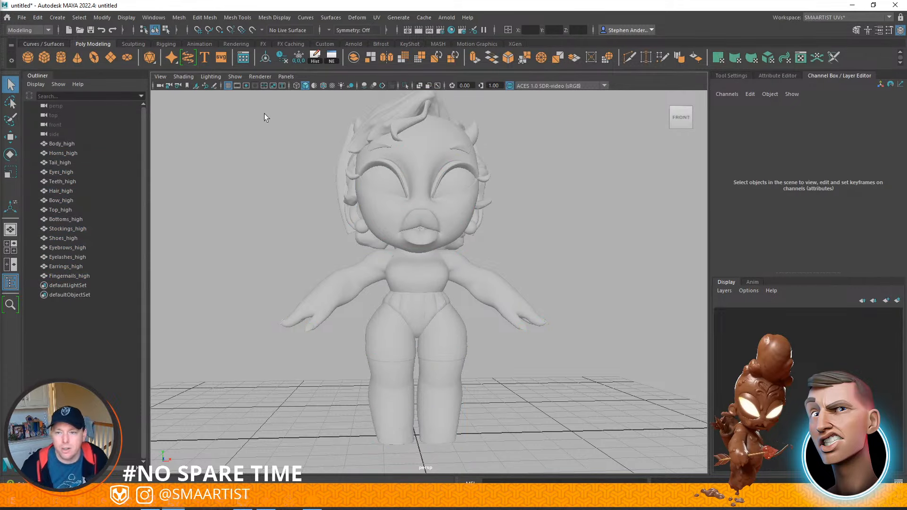
{"action": "left_click_drag", "start_coordinate": [273, 118], "coordinate": [494, 389]}
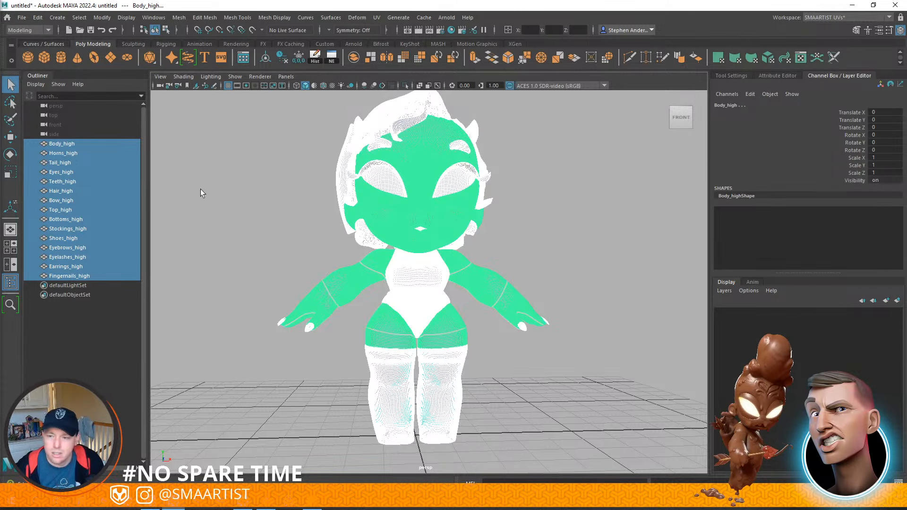
{"action": "left_click", "coordinate": [408, 212]}
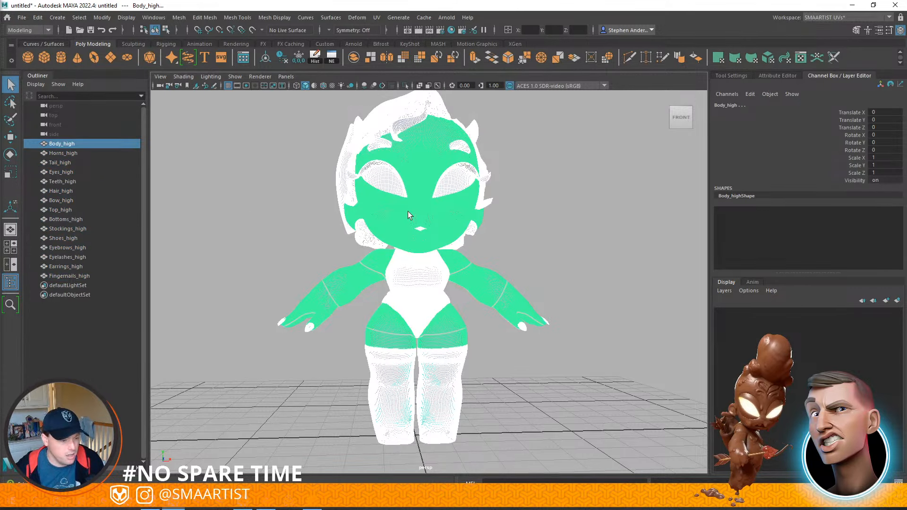
{"action": "left_click", "coordinate": [552, 219]}
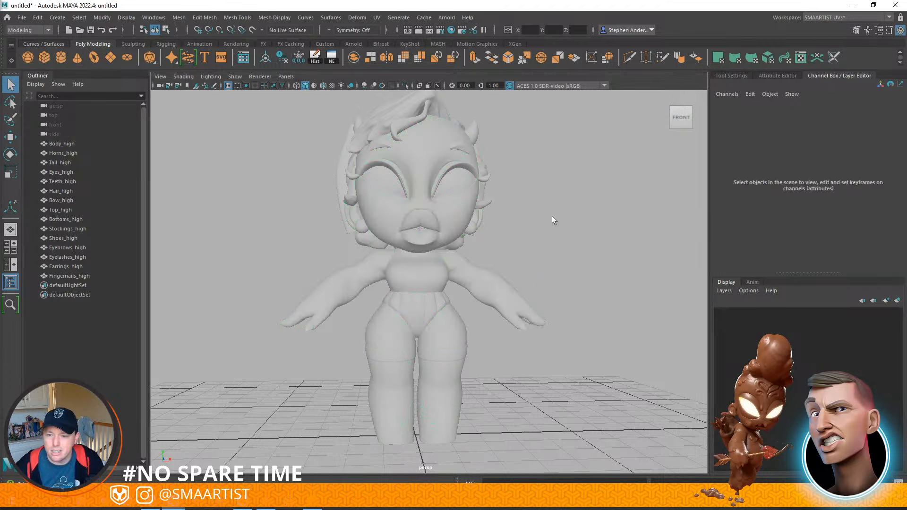
Hide all the high-poly meshes, from Body_high through Fingernails_high
{"action": "left_click_drag", "start_coordinate": [551, 218], "coordinate": [532, 208], "text": "alt"}
{"action": "middle_click_drag", "start_coordinate": [526, 218], "coordinate": [495, 216], "text": "alt"}
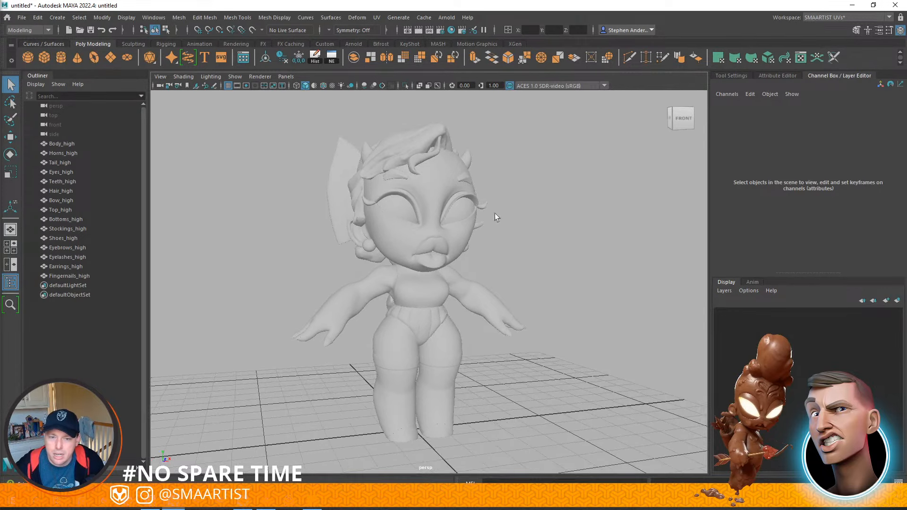
{"action": "left_click", "coordinate": [71, 144]}
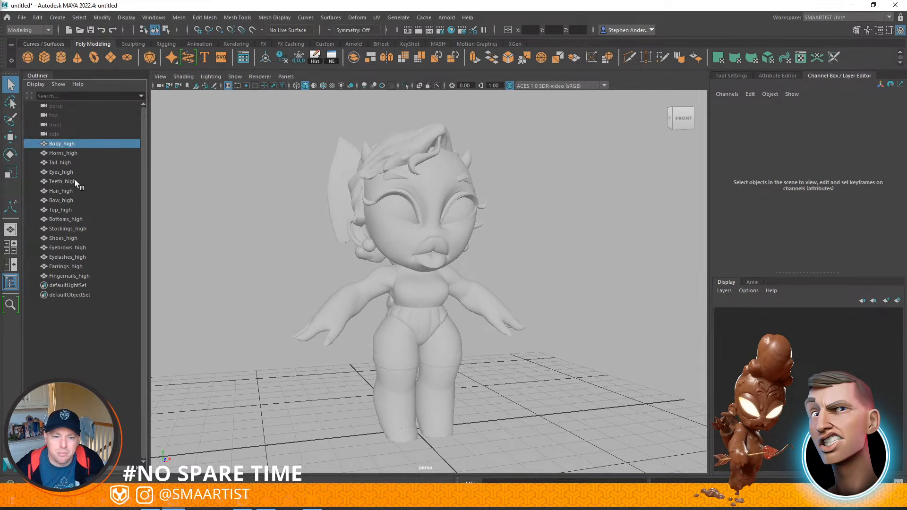
{"action": "left_click", "coordinate": [72, 276], "text": "shift"}
{"action": "key", "text": "ctrl+h"}
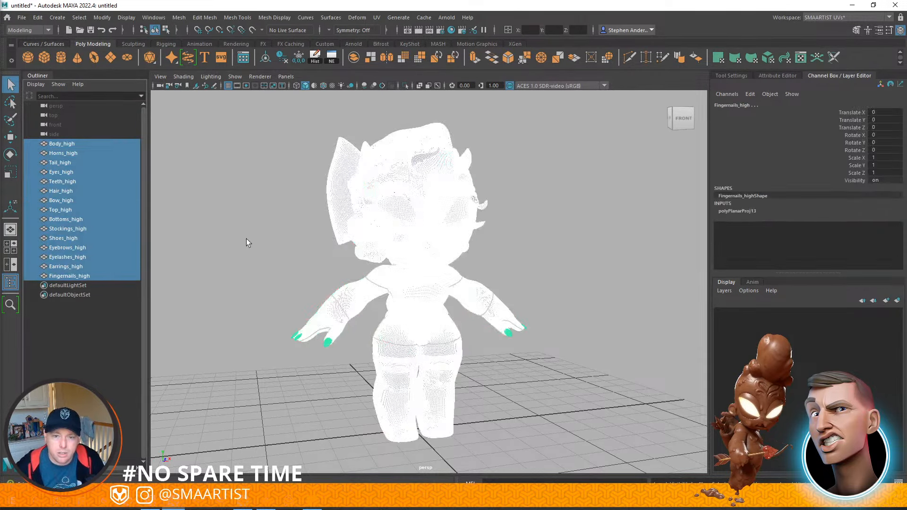
{"action": "left_click", "coordinate": [245, 233]}
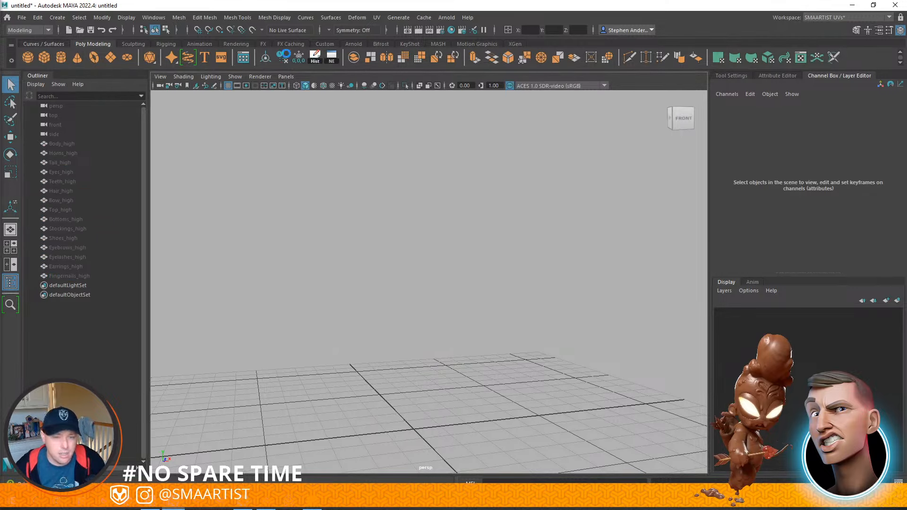
Set the viewport grid's line spacing to 10 units and its length and width to 10 units
{"action": "right_click", "coordinate": [235, 89]}
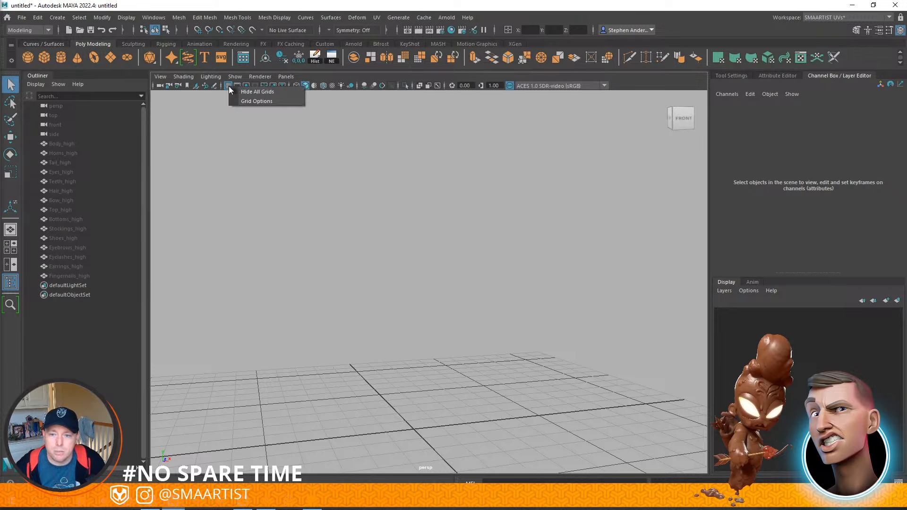
{"action": "left_click", "coordinate": [249, 99]}
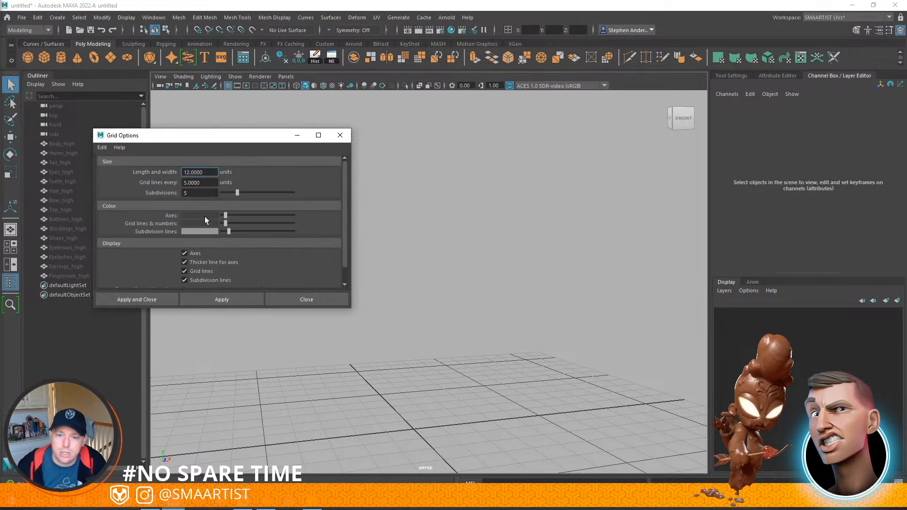
{"action": "double_click", "coordinate": [204, 193]}
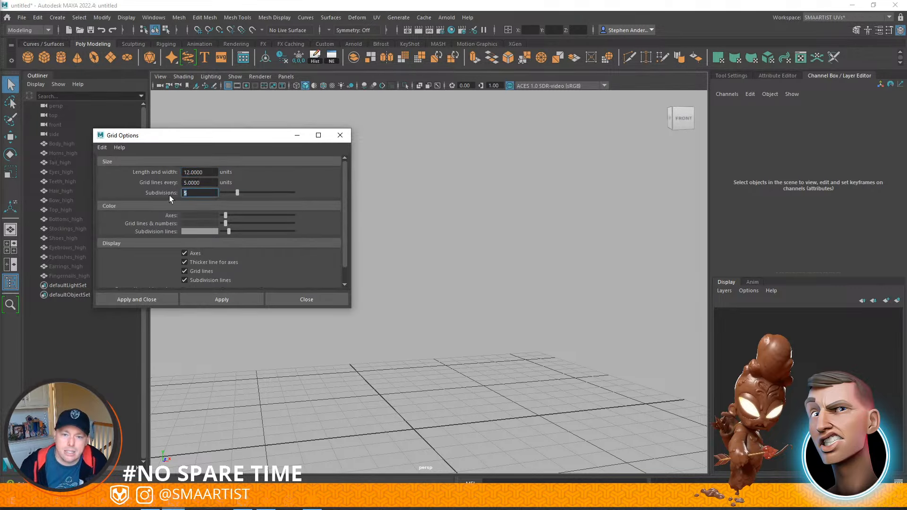
{"action": "key", "text": "shift+Tab"}
{"action": "type", "text": "10"}
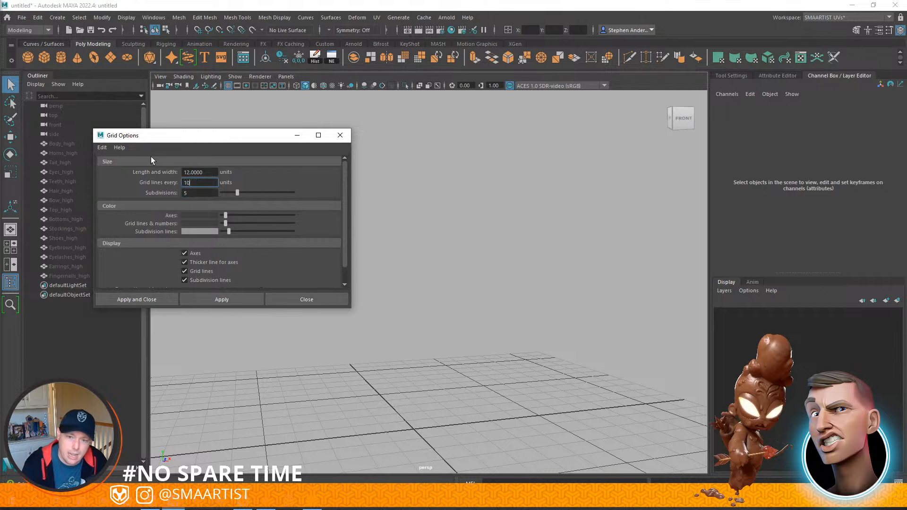
{"action": "key", "text": "Return"}
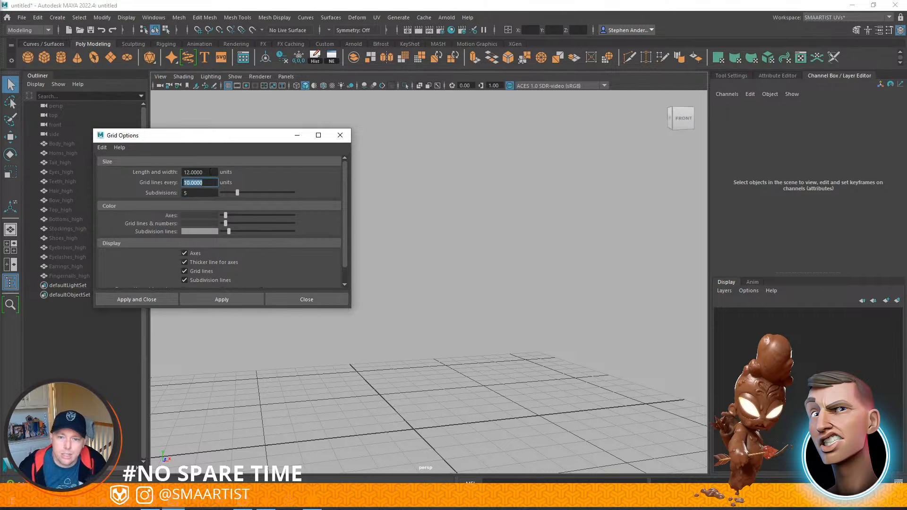
{"action": "double_click", "coordinate": [211, 172]}
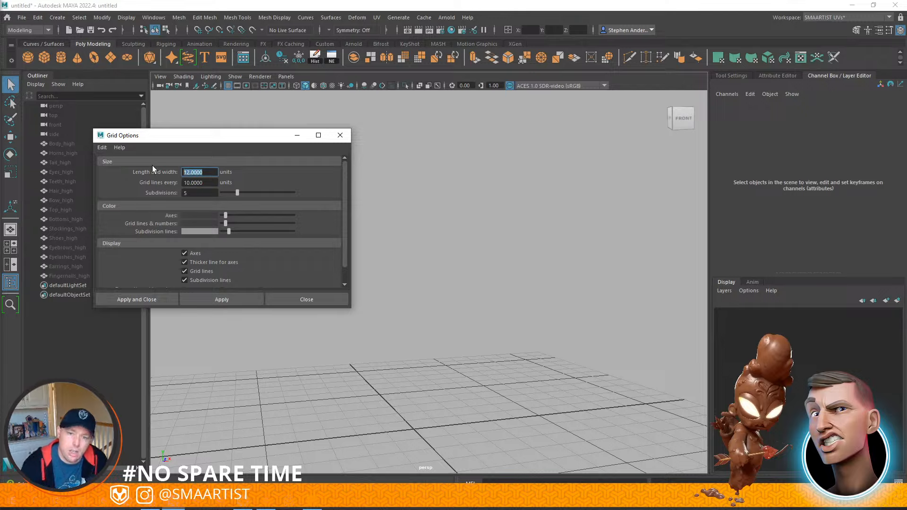
{"action": "type", "text": "10"}
{"action": "key", "text": "Return"}
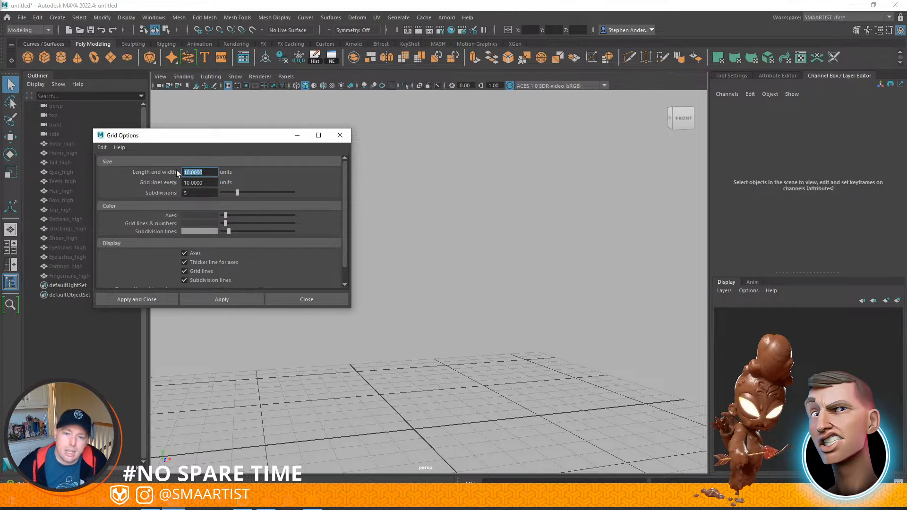
Set the grid subdivisions to 2, apply the grid options and close them
{"action": "double_click", "coordinate": [203, 193]}
{"action": "type", "text": "2"}
{"action": "key", "text": "Return"}
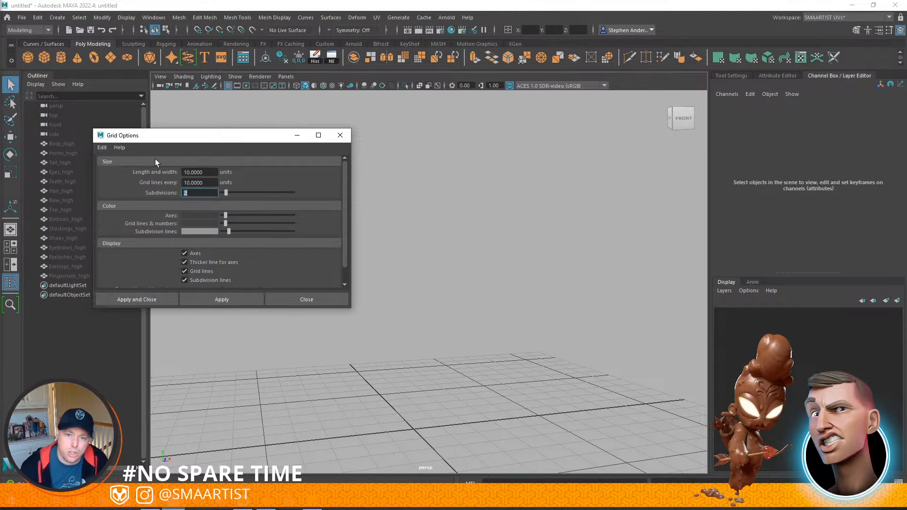
{"action": "left_click", "coordinate": [214, 299]}
{"action": "left_click_drag", "start_coordinate": [494, 326], "coordinate": [378, 279], "text": "alt"}
{"action": "left_click", "coordinate": [302, 302]}
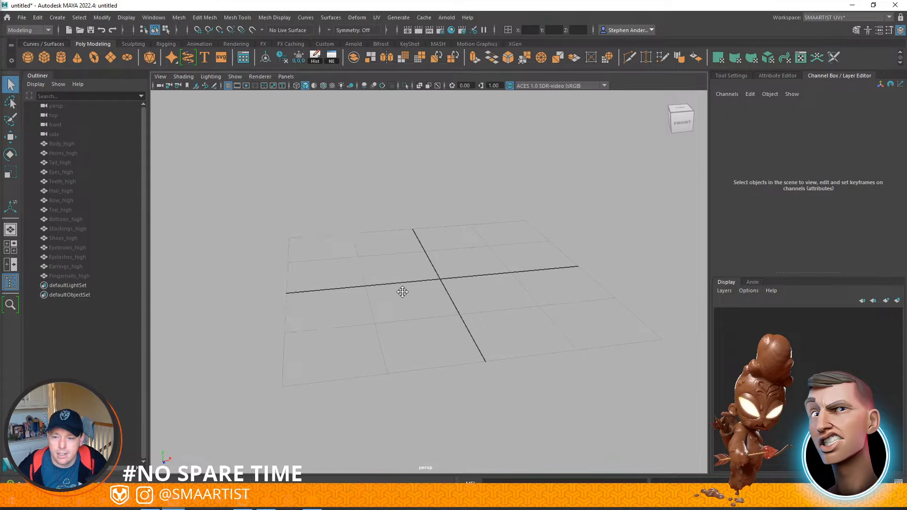
Unhide the Body_high mesh, compare its size with the new grid, and leave it deselected
{"action": "middle_click_drag", "start_coordinate": [403, 292], "coordinate": [387, 325], "text": "alt"}
{"action": "left_click", "coordinate": [69, 145]}
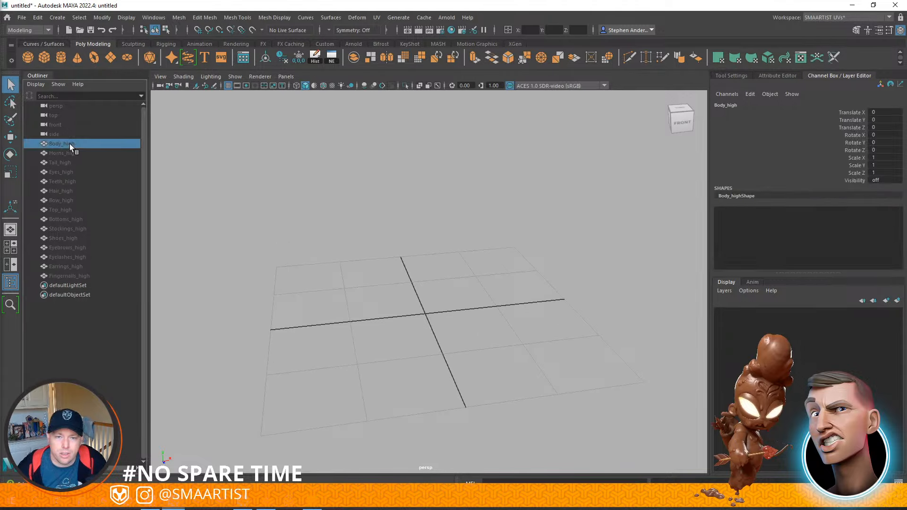
{"action": "key", "text": "shift+h"}
{"action": "left_click", "coordinate": [497, 313]}
{"action": "mouse_move", "coordinate": [498, 313]}
{"action": "left_mouse_down", "text": "alt"}
{"action": "mouse_move", "coordinate": [532, 310]}
{"action": "mouse_move", "coordinate": [466, 308]}
{"action": "mouse_move", "coordinate": [495, 303]}
{"action": "left_mouse_up", "text": "alt"}
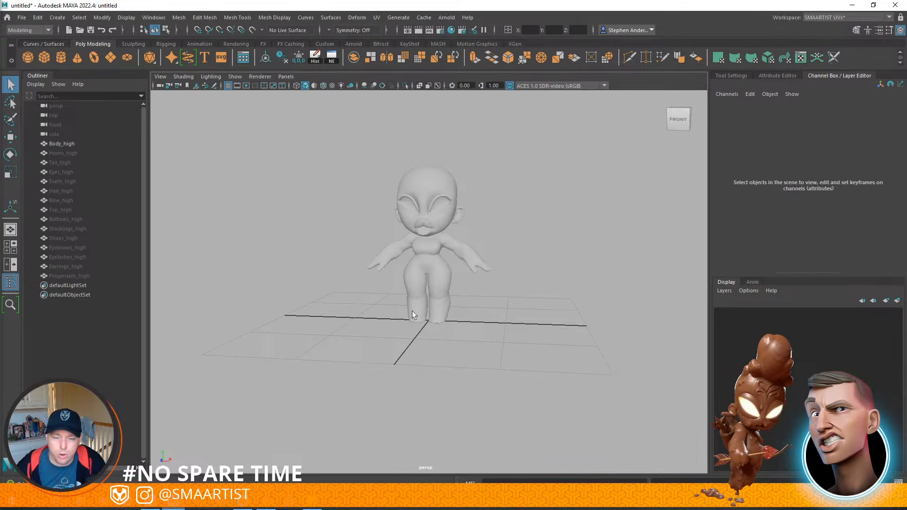
{"action": "left_click_drag", "start_coordinate": [415, 313], "coordinate": [430, 319], "text": "alt"}
{"action": "left_click", "coordinate": [63, 144]}
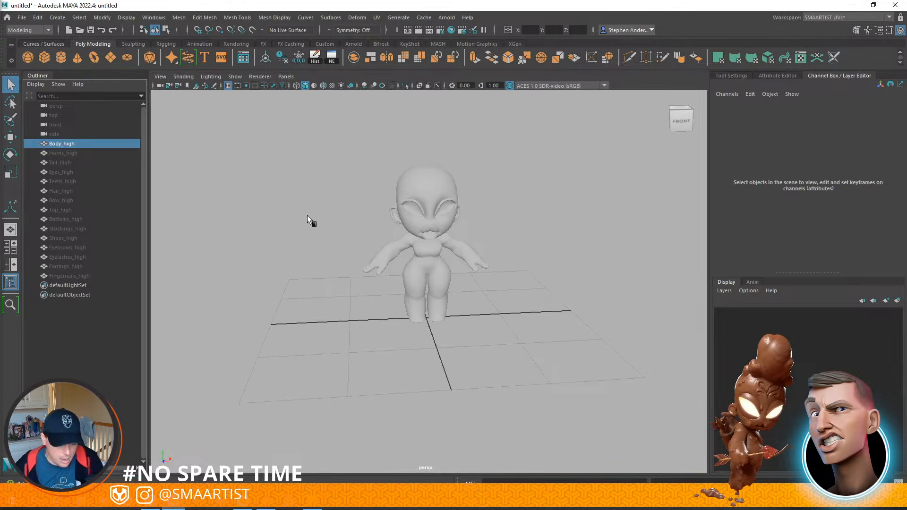
{"action": "left_click", "coordinate": [430, 245]}
{"action": "left_click", "coordinate": [517, 221]}
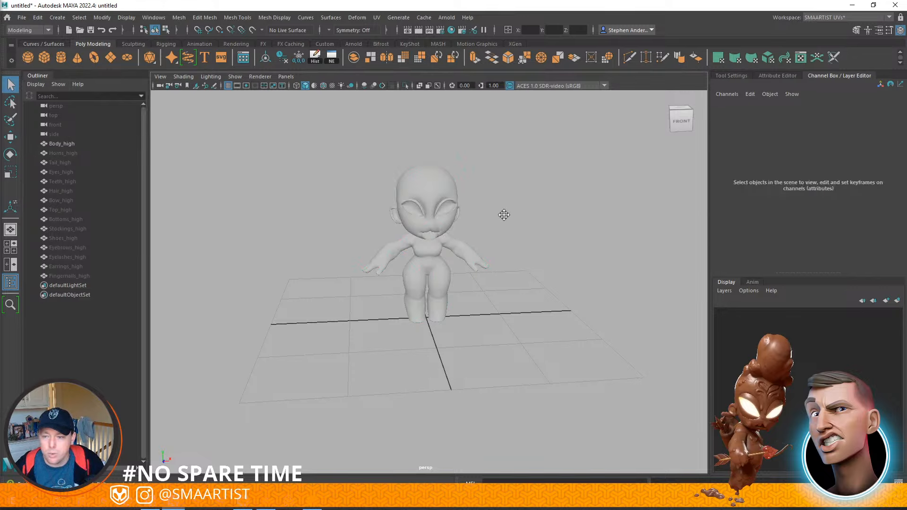
Create a locator and snap it vertically to the top of the Body_high head, at a Translate Y of about 9.985
{"action": "left_click", "coordinate": [57, 18]}
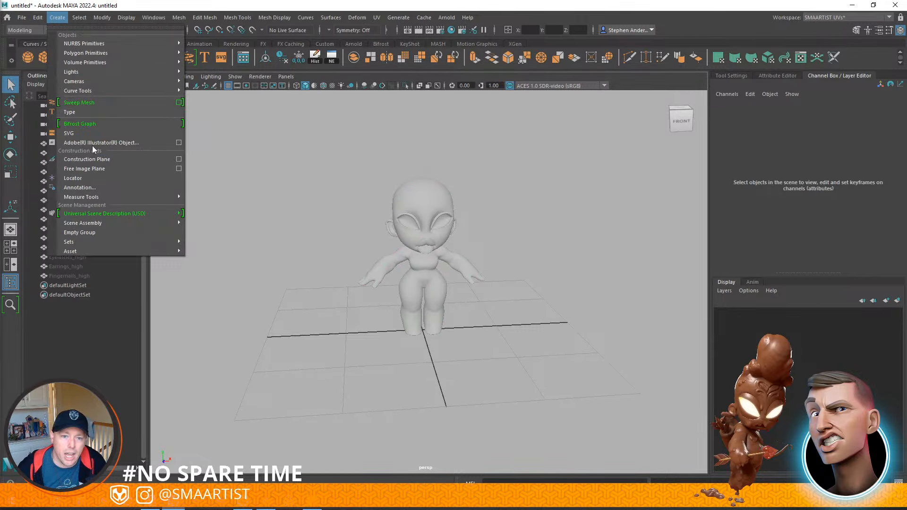
{"action": "left_click", "coordinate": [84, 177]}
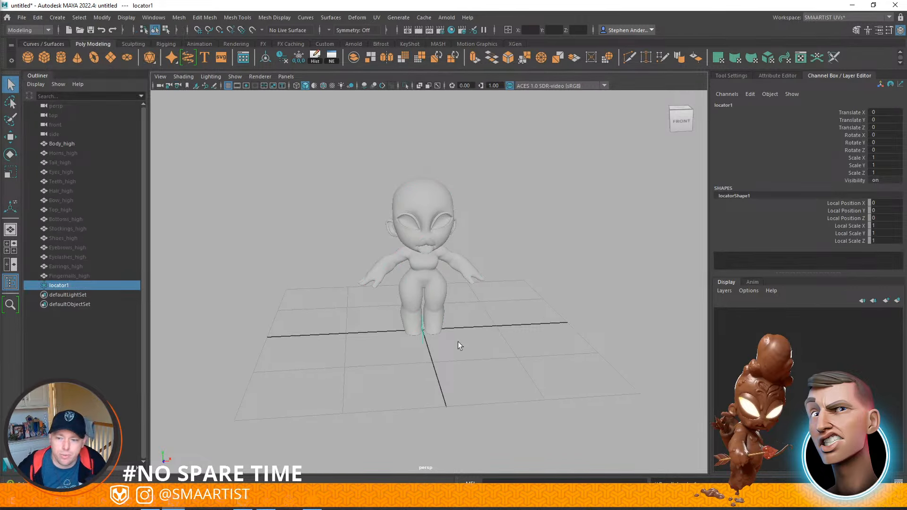
{"action": "key", "text": "w"}
{"action": "key", "text": "v"}
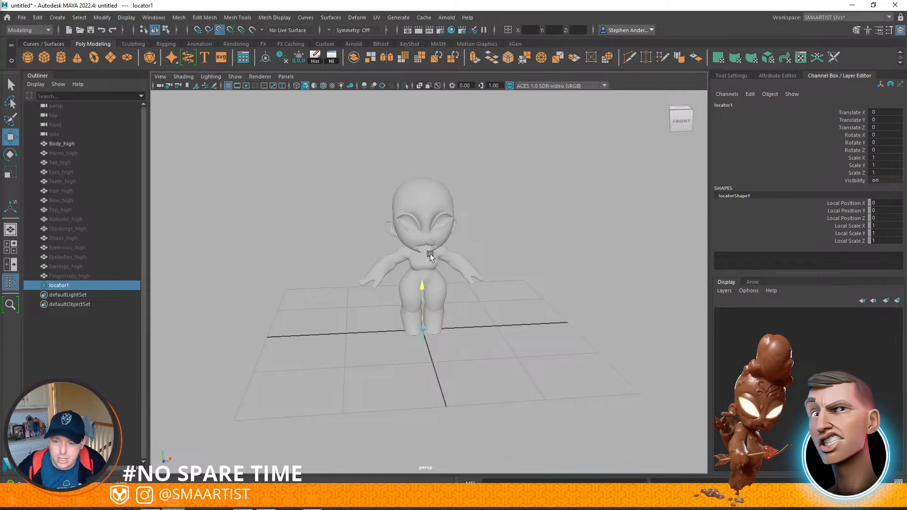
{"action": "middle_click_drag", "start_coordinate": [455, 180], "coordinate": [470, 109]}
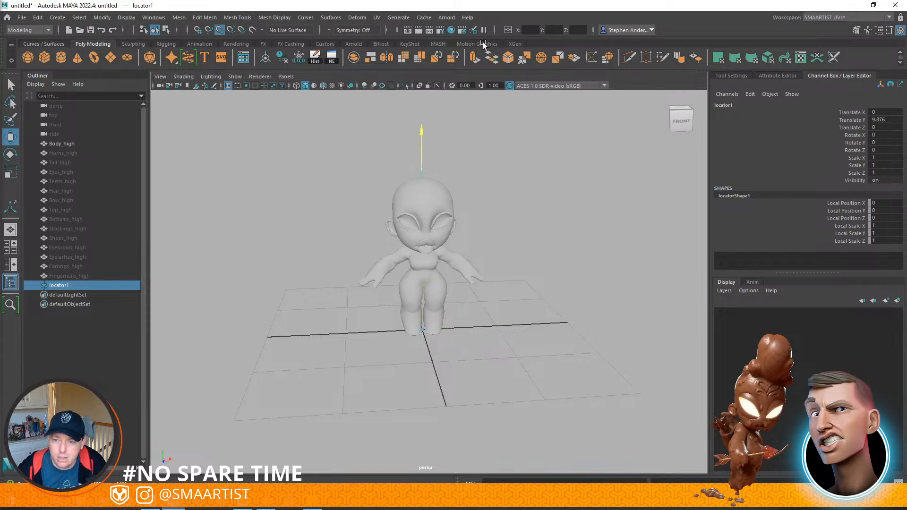
{"action": "middle_click_drag", "start_coordinate": [413, 120], "coordinate": [414, 119]}
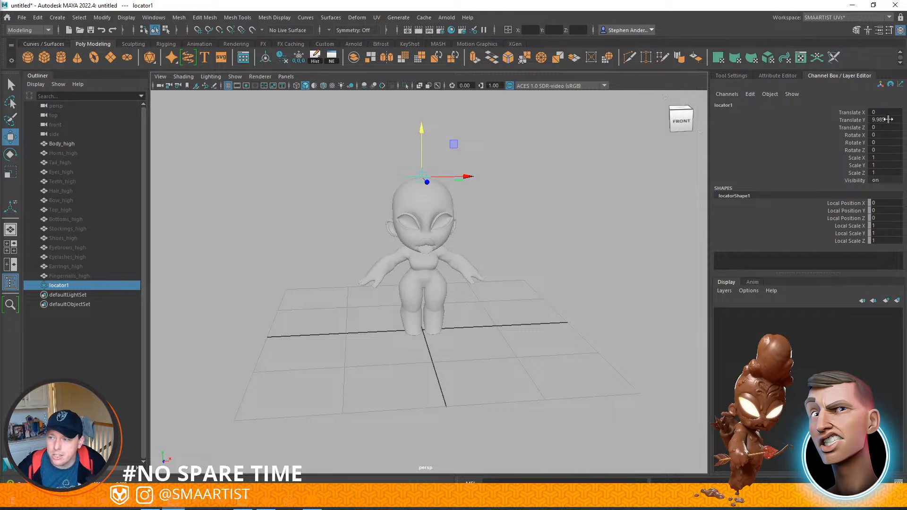
Confirm the locator's Translate Y value, deselect it and check its height against the top of the Body_high head
{"action": "left_click_drag", "start_coordinate": [589, 225], "coordinate": [328, 291], "text": "alt"}
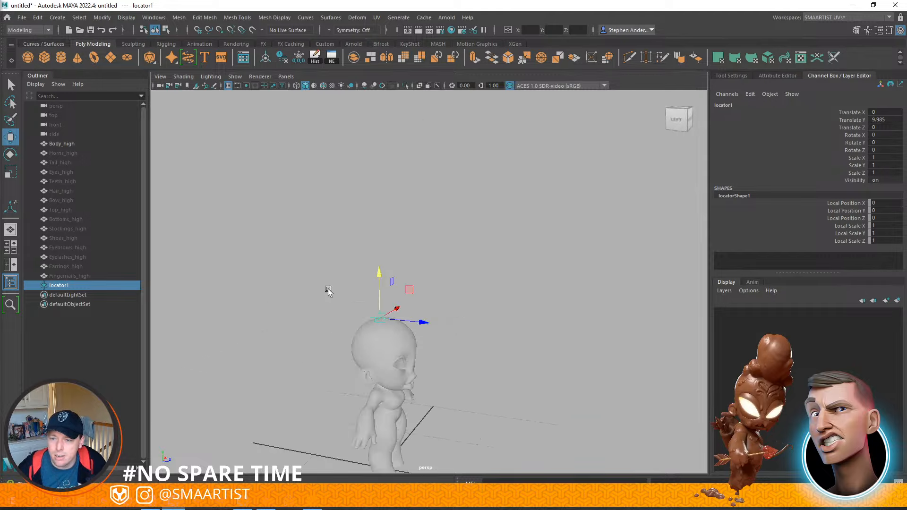
{"action": "right_click_drag", "start_coordinate": [328, 291], "coordinate": [569, 403], "text": "alt"}
{"action": "left_click_drag", "start_coordinate": [475, 364], "coordinate": [492, 356], "text": "alt"}
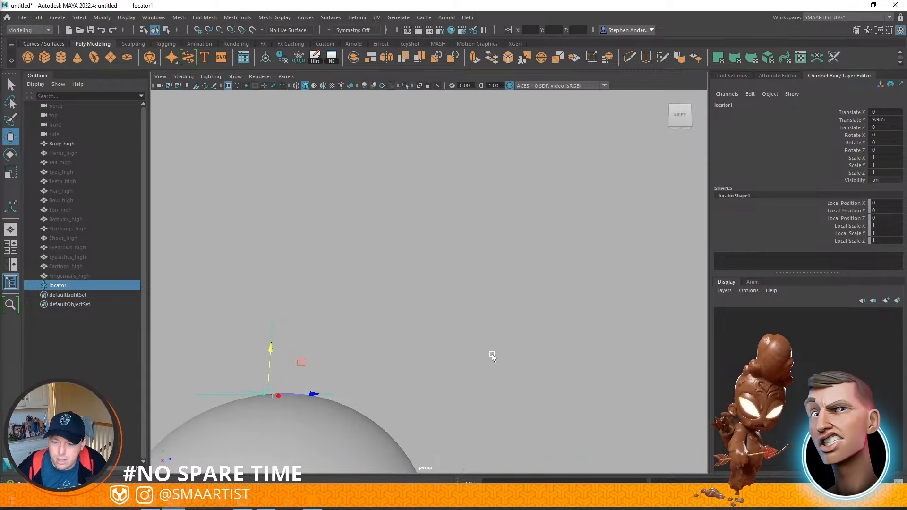
{"action": "double_click", "coordinate": [883, 119]}
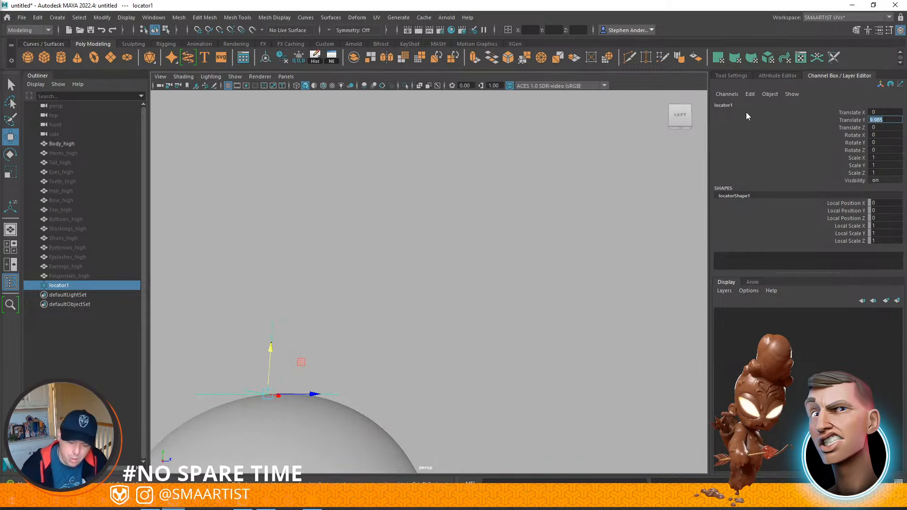
{"action": "key", "text": "Return"}
{"action": "left_click", "coordinate": [400, 340]}
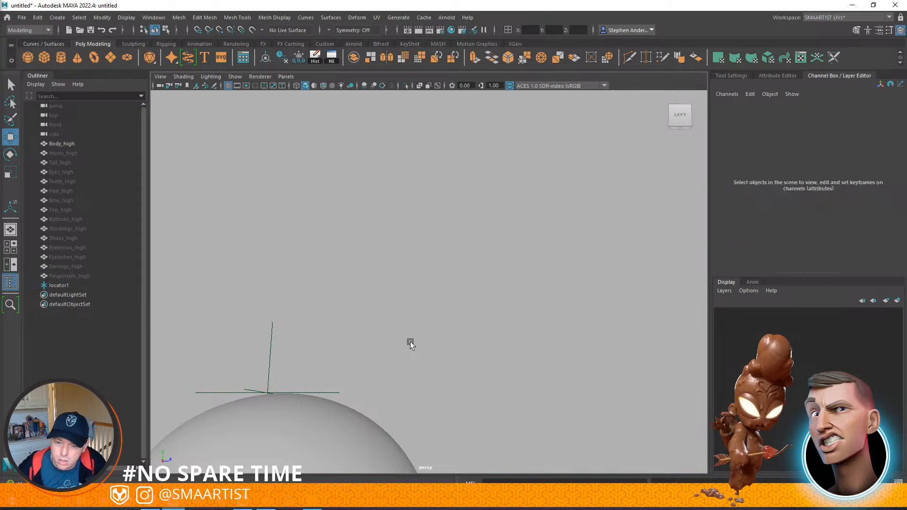
{"action": "middle_click_drag", "start_coordinate": [421, 331], "coordinate": [510, 268], "text": "alt"}
{"action": "left_click_drag", "start_coordinate": [456, 297], "coordinate": [446, 298], "text": "alt"}
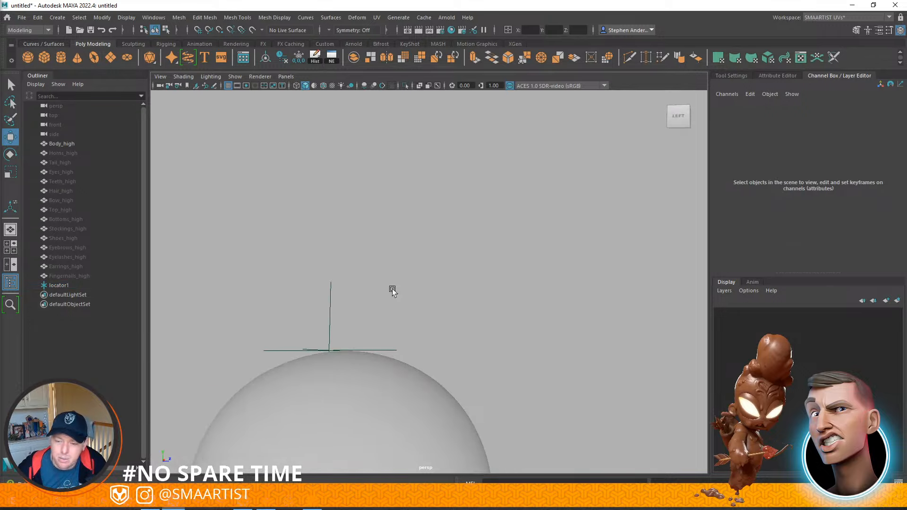
{"action": "right_click_drag", "start_coordinate": [393, 291], "coordinate": [389, 330], "text": "alt"}
{"action": "left_click_drag", "start_coordinate": [388, 330], "coordinate": [512, 347], "text": "alt"}
{"action": "right_click_drag", "start_coordinate": [513, 348], "coordinate": [513, 310], "text": "alt"}
{"action": "middle_click_drag", "start_coordinate": [513, 336], "coordinate": [509, 305], "text": "alt"}
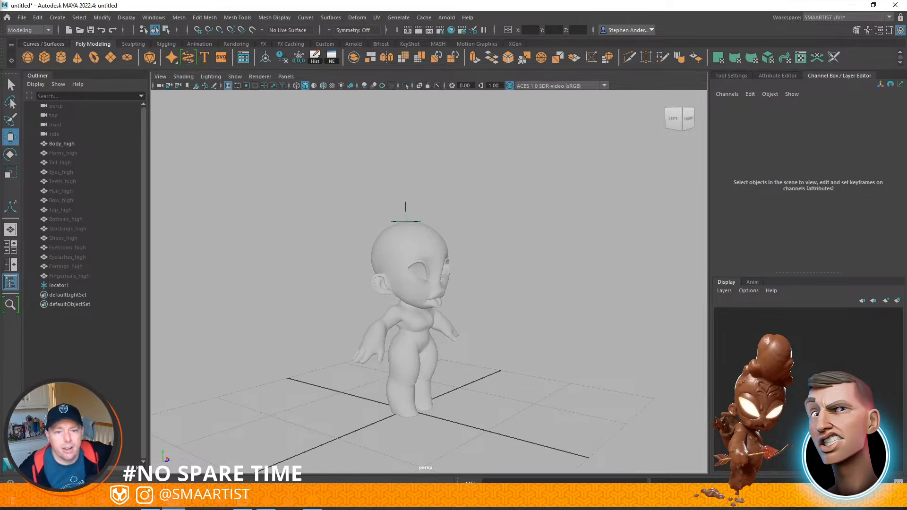
Hide the Body_high mesh and import the low-poly character meshes into the scene
{"action": "left_click", "coordinate": [67, 145]}
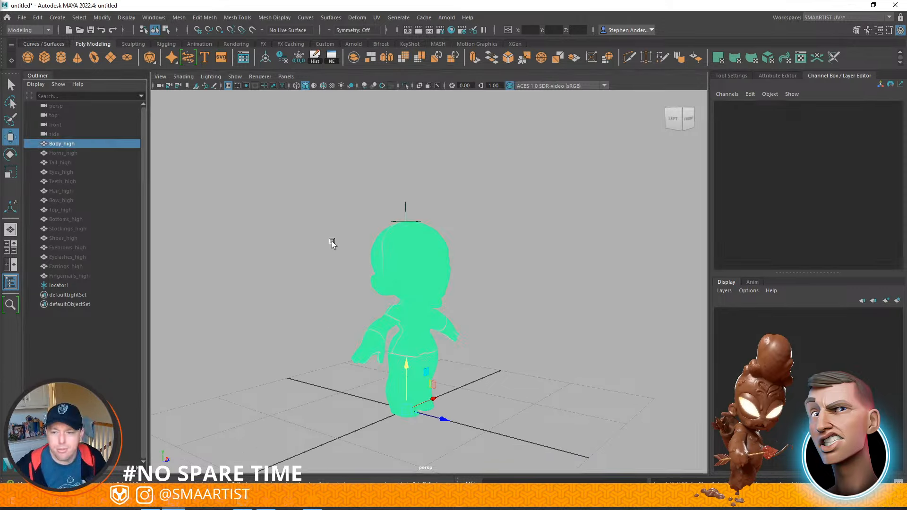
{"action": "key", "text": "h"}
{"action": "left_click", "coordinate": [259, 188]}
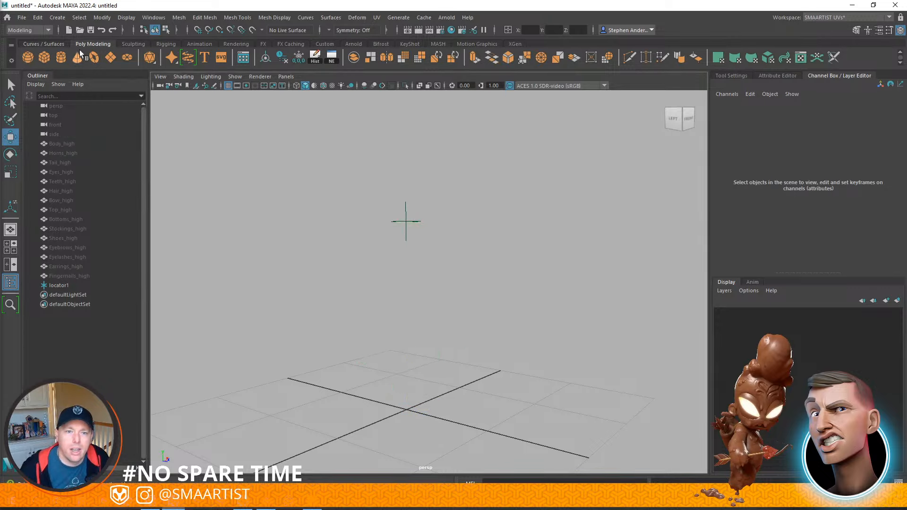
{"action": "left_click", "coordinate": [22, 18]}
{"action": "left_click", "coordinate": [63, 125]}
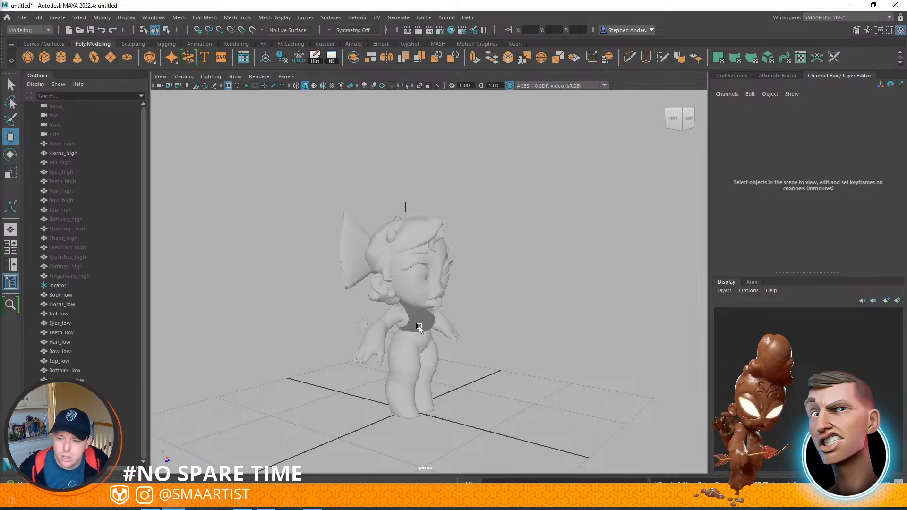
Try to fix the dark shading on the Top_low mesh by unlocking its normals
{"action": "left_click", "coordinate": [419, 326]}
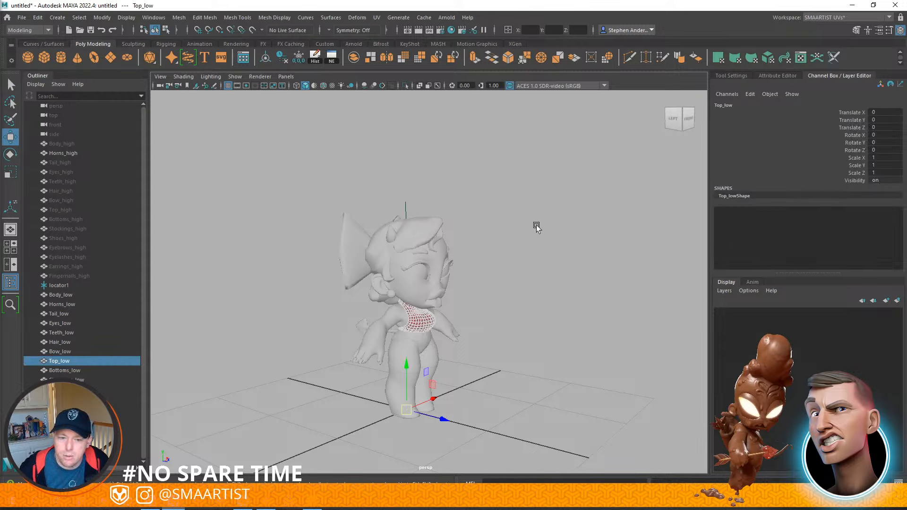
{"action": "left_click", "coordinate": [281, 18]}
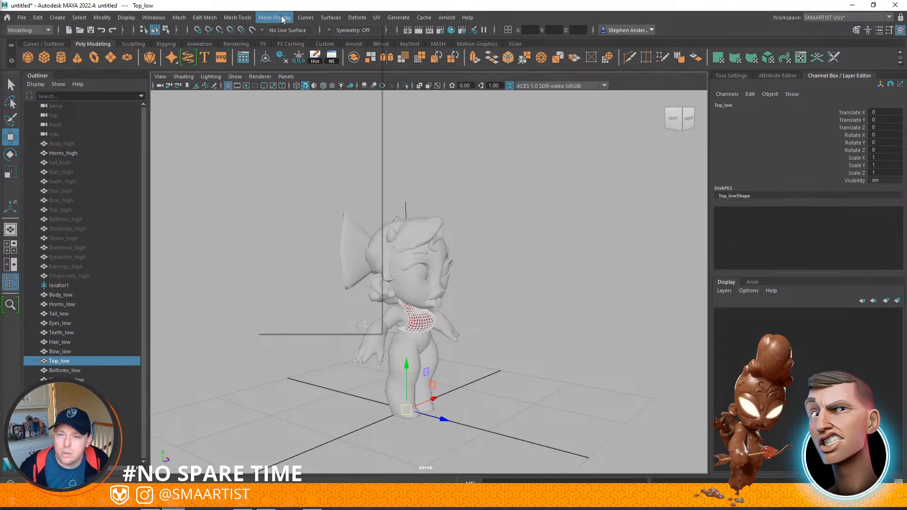
{"action": "left_click", "coordinate": [333, 134]}
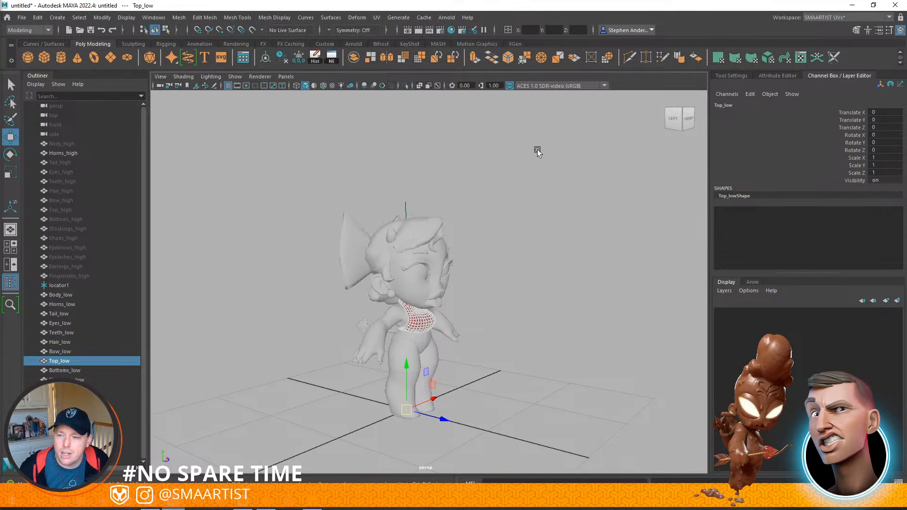
{"action": "left_click", "coordinate": [537, 216]}
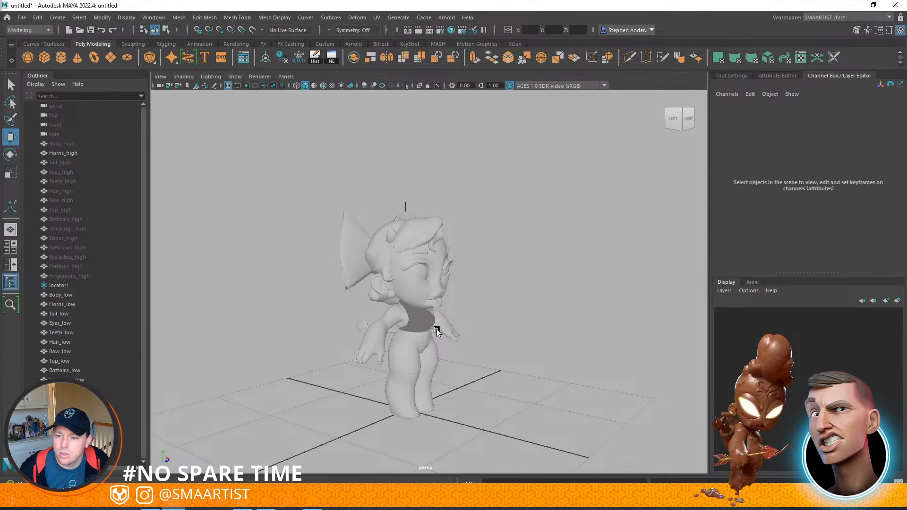
Correct the dark shading on the Top_low mesh, deselect it, and check the low-poly character from the front and back
{"action": "left_click", "coordinate": [424, 329]}
{"action": "left_click", "coordinate": [440, 312]}
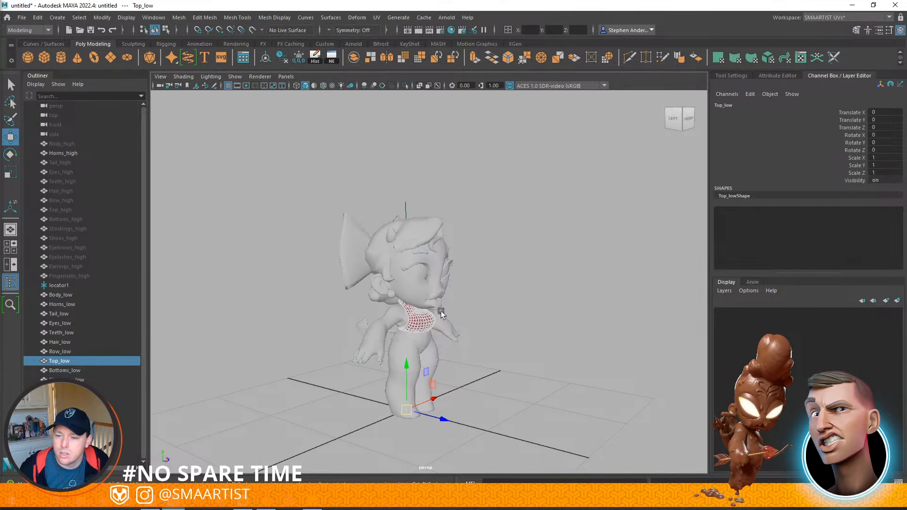
{"action": "left_click", "coordinate": [531, 319]}
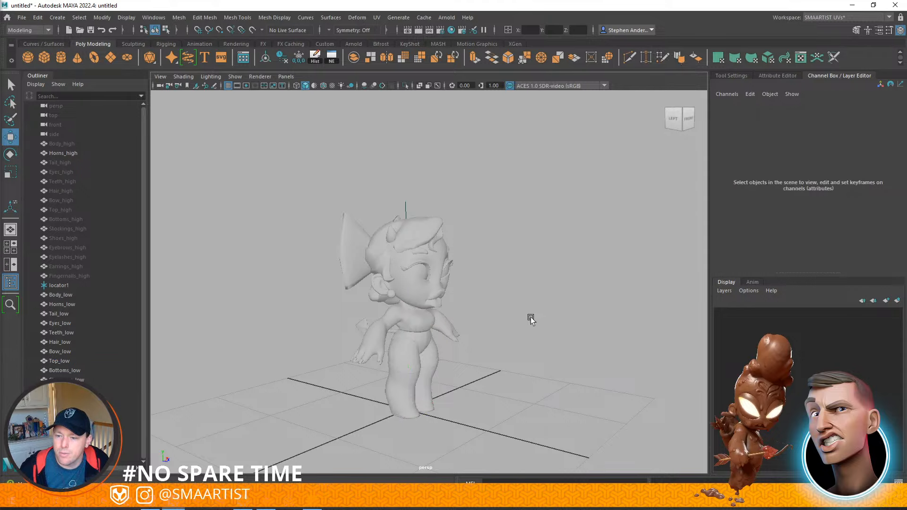
{"action": "left_click_drag", "start_coordinate": [512, 320], "coordinate": [384, 322], "text": "alt"}
{"action": "right_click_drag", "start_coordinate": [384, 321], "coordinate": [565, 361], "text": "alt"}
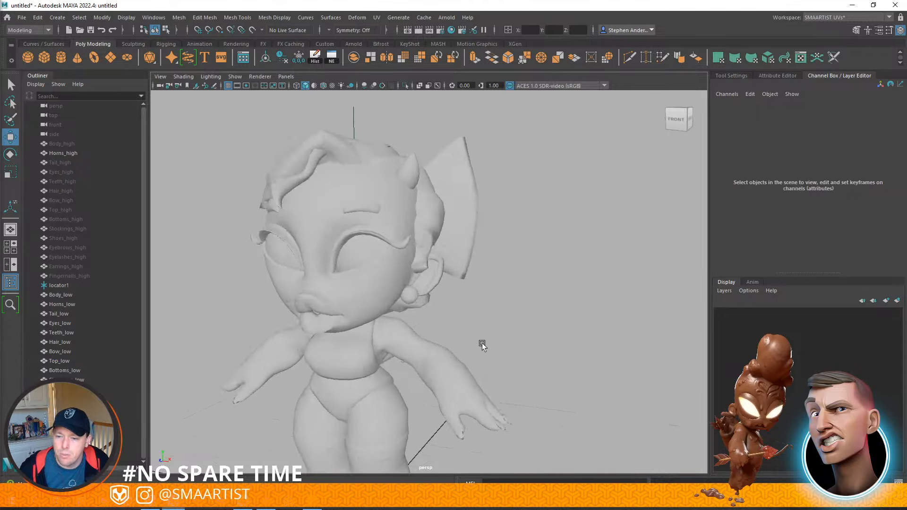
{"action": "left_click_drag", "start_coordinate": [481, 345], "coordinate": [387, 270], "text": "alt"}
{"action": "right_click_drag", "start_coordinate": [386, 269], "coordinate": [435, 273], "text": "alt"}
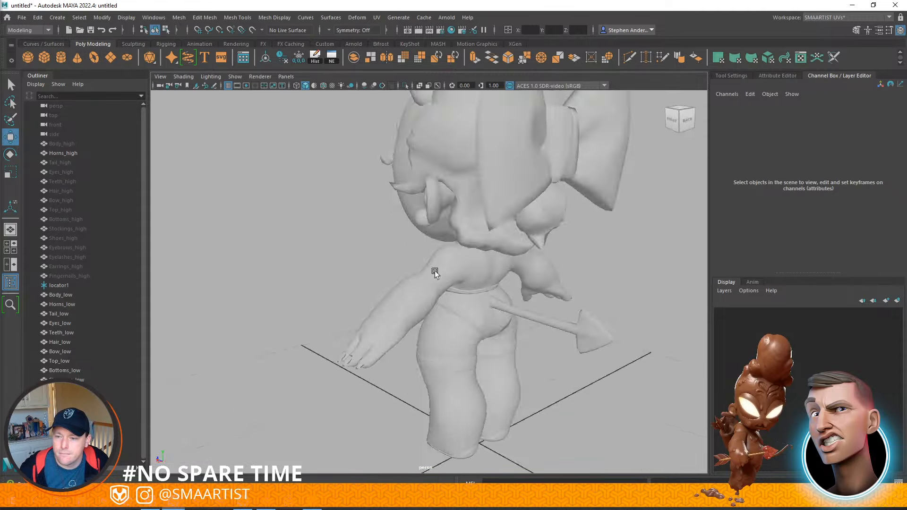
Apply a planar UV projection to the Bow_low mesh, return to object mode and deselect it
{"action": "left_click_drag", "start_coordinate": [435, 272], "coordinate": [557, 254], "text": "alt"}
{"action": "right_click_drag", "start_coordinate": [558, 254], "coordinate": [460, 274], "text": "alt"}
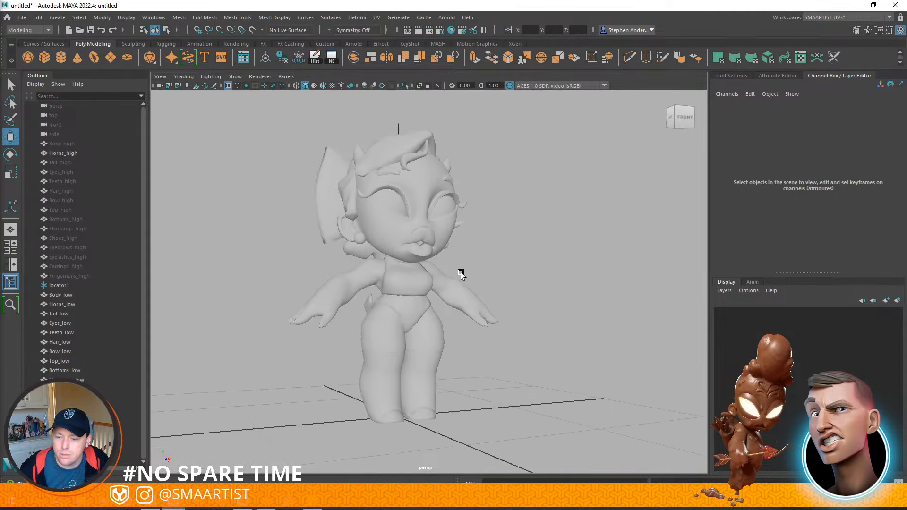
{"action": "left_click_drag", "start_coordinate": [460, 272], "coordinate": [614, 189], "text": "alt"}
{"action": "left_click", "coordinate": [515, 228]}
{"action": "left_click", "coordinate": [719, 58]}
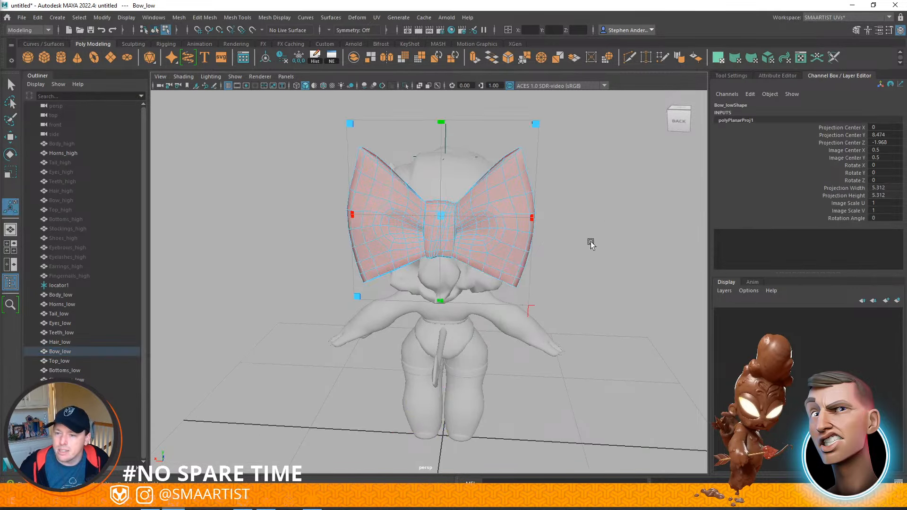
{"action": "right_click_drag", "start_coordinate": [517, 190], "coordinate": [570, 178]}
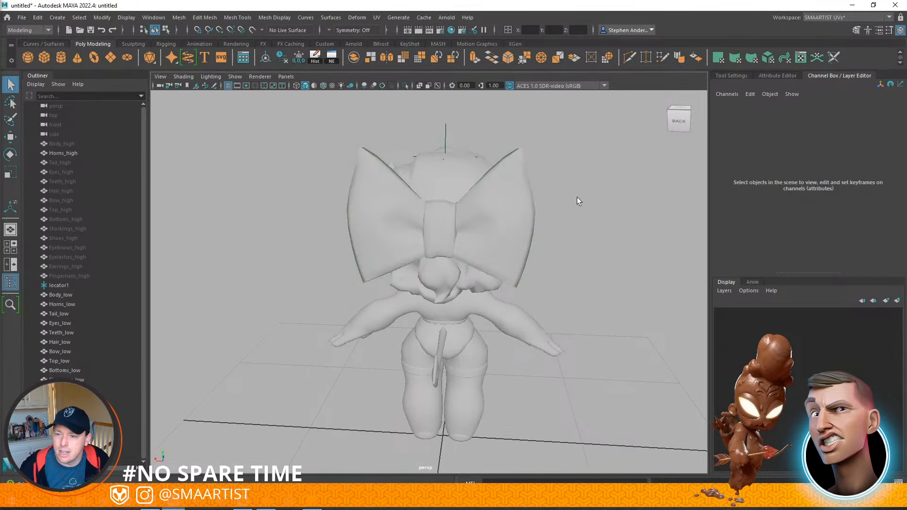
Hide locator1 so that only the meshes remain visible around the low-poly character
{"action": "left_click_drag", "start_coordinate": [577, 197], "coordinate": [427, 194], "text": "alt"}
{"action": "right_click_drag", "start_coordinate": [427, 194], "coordinate": [331, 165], "text": "alt"}
{"action": "left_click_drag", "start_coordinate": [264, 140], "coordinate": [571, 472]}
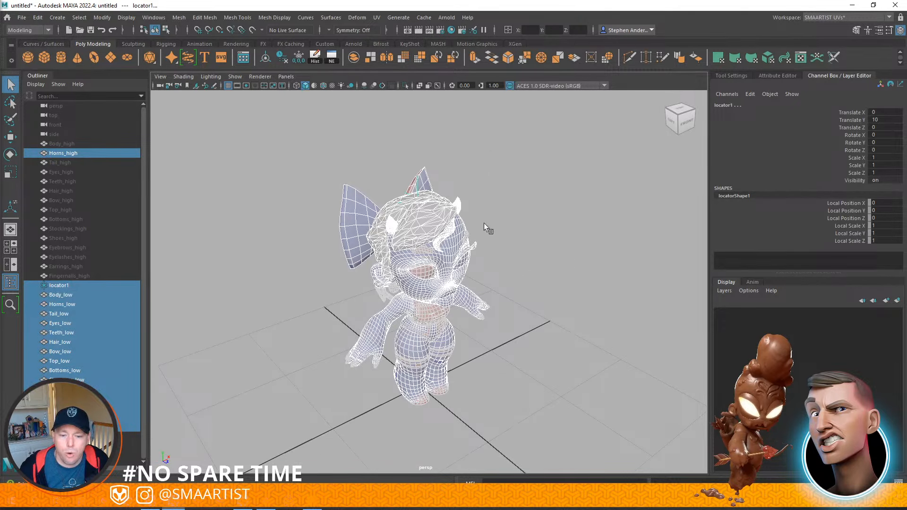
{"action": "left_click_drag", "start_coordinate": [465, 234], "coordinate": [471, 206], "text": "alt"}
{"action": "left_click", "coordinate": [61, 283]}
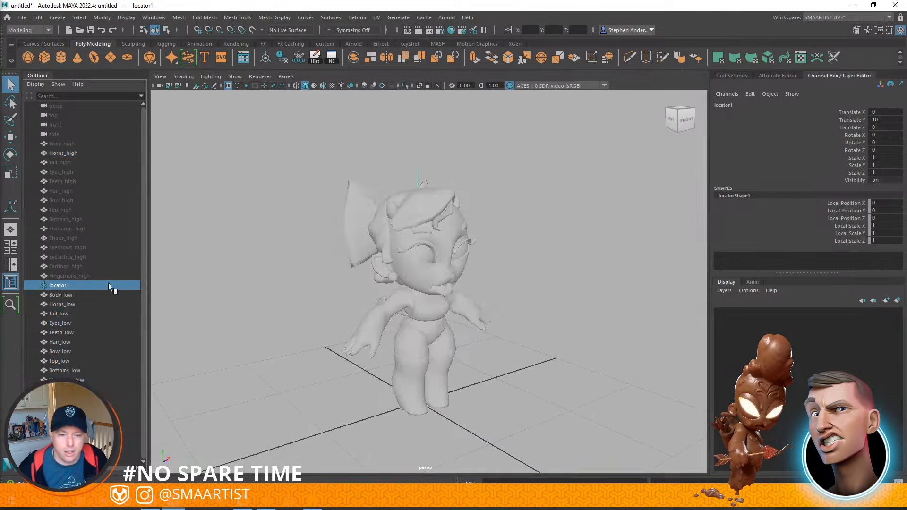
{"action": "key", "text": "ctrl+h"}
Apply one planar UV projection to all visible meshes except Body_low and Teeth_low, and return to object mode
{"action": "left_click_drag", "start_coordinate": [482, 409], "coordinate": [557, 455]}
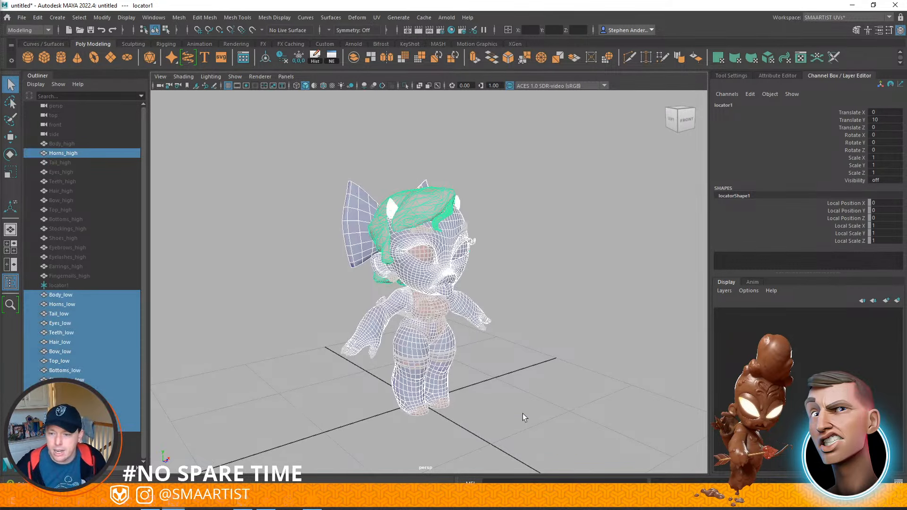
{"action": "scroll", "coordinate": [524, 248], "scroll_direction": "up", "scroll_amount": 6}
{"action": "left_click", "coordinate": [492, 210], "text": "ctrl"}
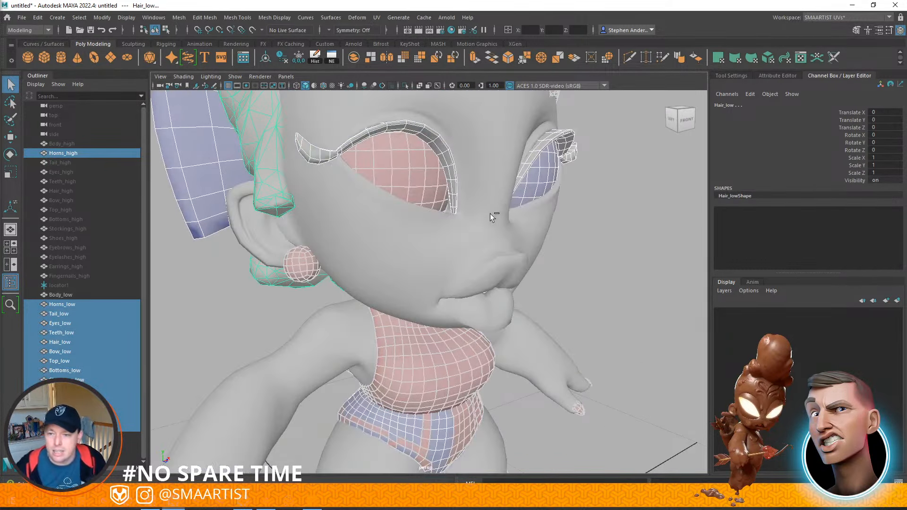
{"action": "left_click_drag", "start_coordinate": [457, 287], "coordinate": [436, 262], "text": "alt"}
{"action": "middle_click_drag", "start_coordinate": [435, 267], "coordinate": [425, 293], "text": "alt"}
{"action": "right_click_drag", "start_coordinate": [425, 293], "coordinate": [445, 305], "text": "alt"}
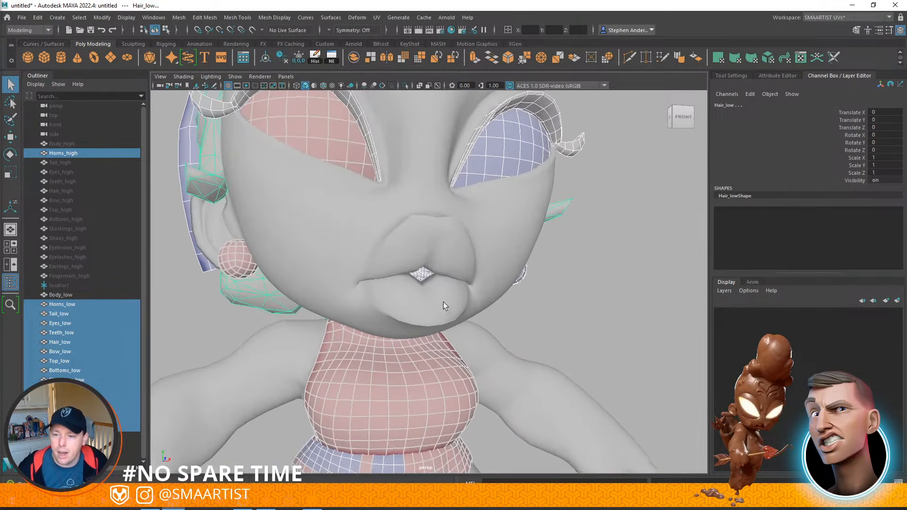
{"action": "left_click", "coordinate": [423, 274], "text": "ctrl"}
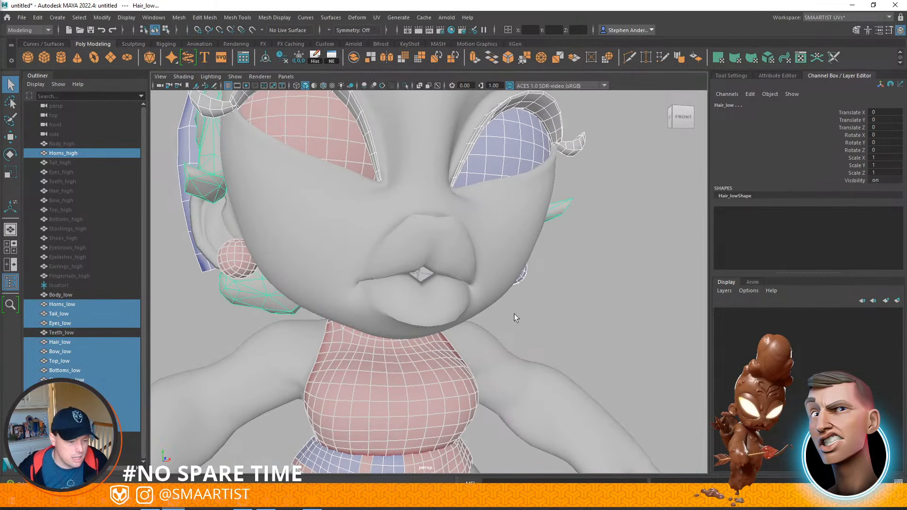
{"action": "right_click_drag", "start_coordinate": [514, 313], "coordinate": [325, 226], "text": "alt"}
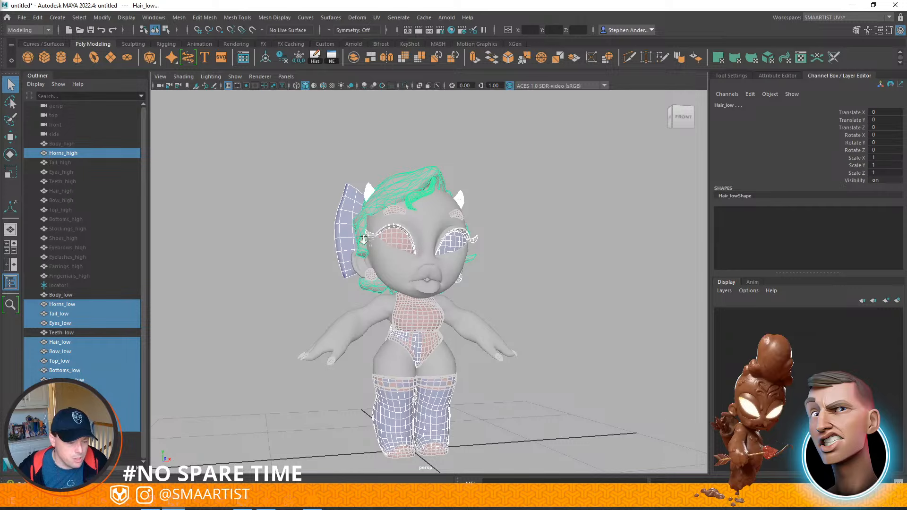
{"action": "left_click_drag", "start_coordinate": [363, 239], "coordinate": [430, 253], "text": "alt"}
{"action": "left_click", "coordinate": [719, 58]}
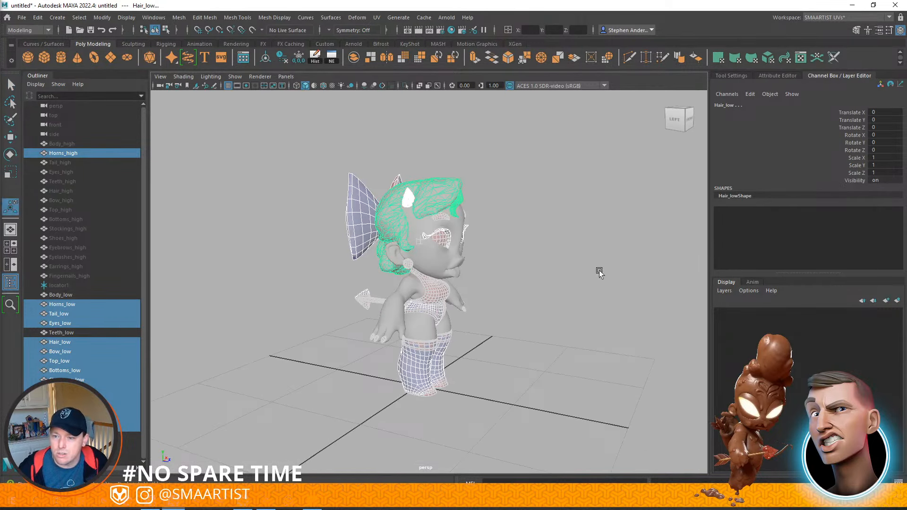
{"action": "left_click_drag", "start_coordinate": [541, 255], "coordinate": [526, 214], "text": "alt"}
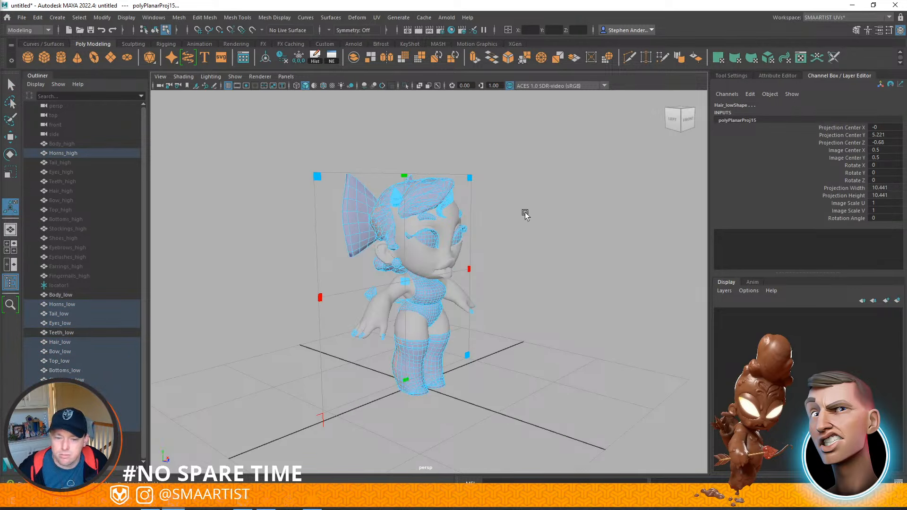
{"action": "right_click_drag", "start_coordinate": [524, 215], "coordinate": [553, 201]}
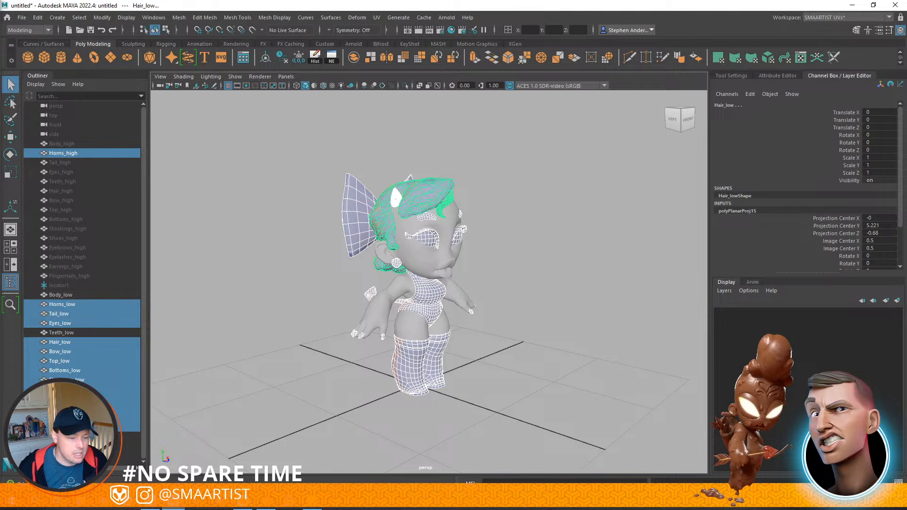
Examine the projected UVs of the selected meshes in the UV Editor and dock the editor beside the perspective view
{"action": "left_click_drag", "start_coordinate": [0, 14], "coordinate": [459, 4]}
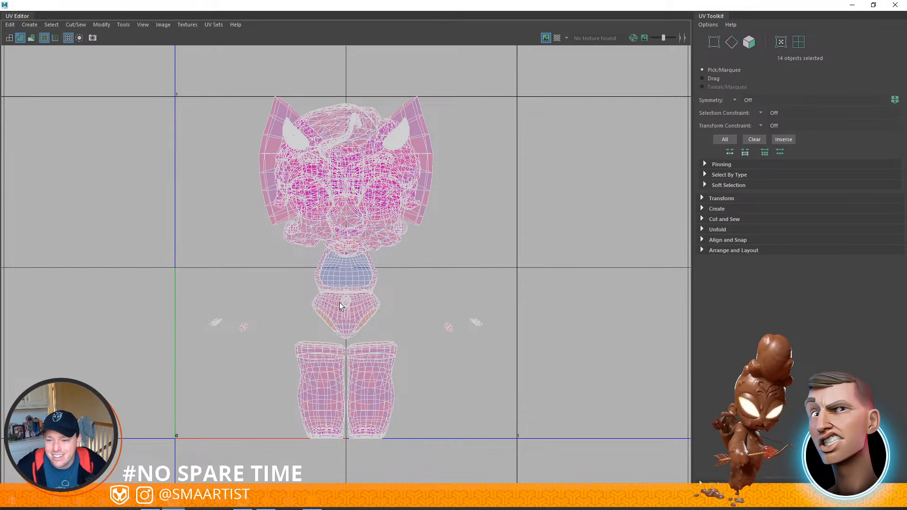
{"action": "right_click_drag", "start_coordinate": [522, 399], "coordinate": [496, 347], "text": "alt"}
{"action": "right_click_drag", "start_coordinate": [465, 320], "coordinate": [162, 216], "text": "alt"}
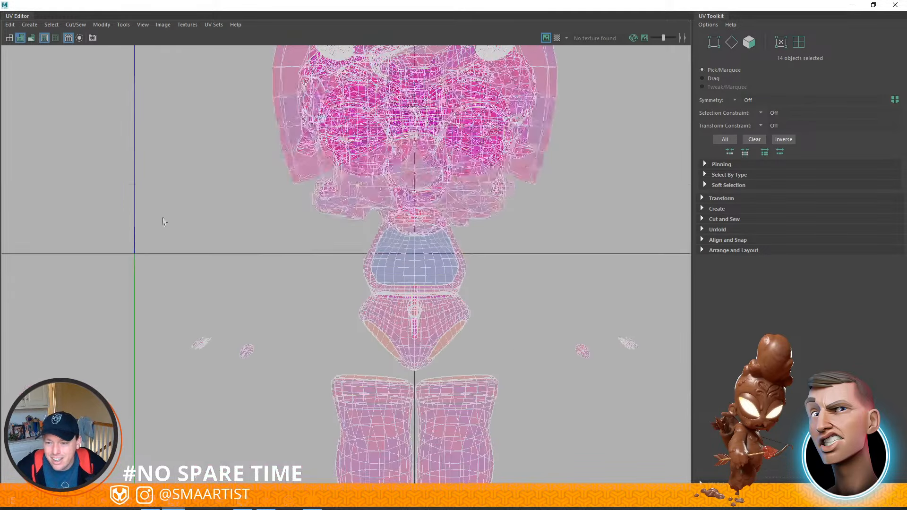
{"action": "right_click_drag", "start_coordinate": [364, 331], "coordinate": [286, 333], "text": "alt"}
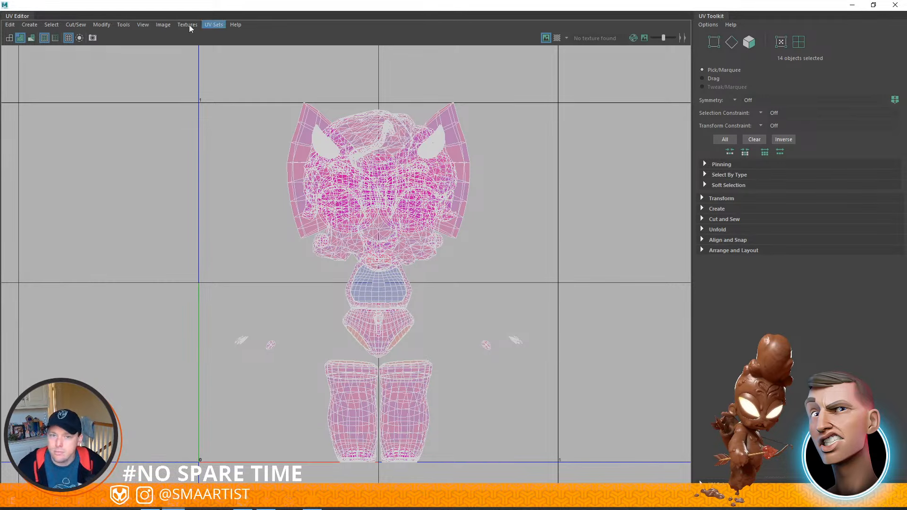
{"action": "left_click_drag", "start_coordinate": [105, 16], "coordinate": [708, 168]}
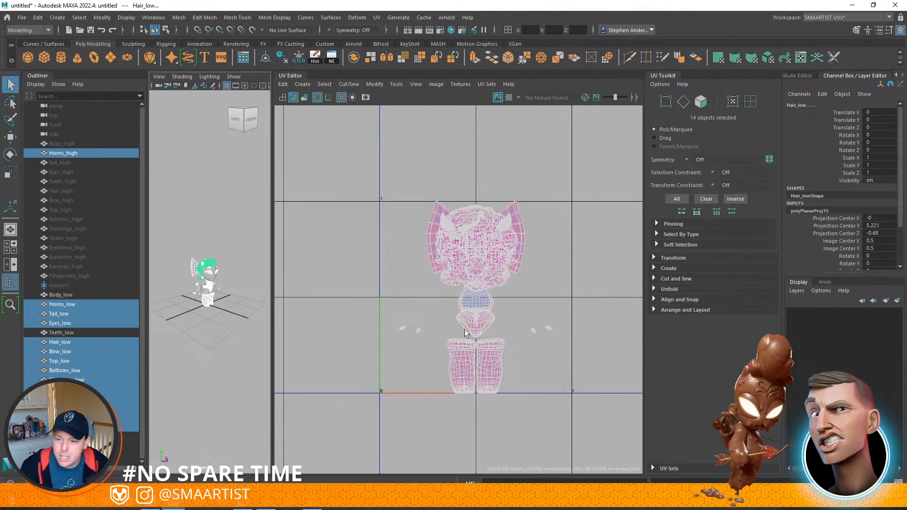
Project planar UVs onto the Tail_low mesh and set the projection's Rotate Y to 90
{"action": "left_click_drag", "start_coordinate": [173, 275], "coordinate": [207, 289], "text": "alt"}
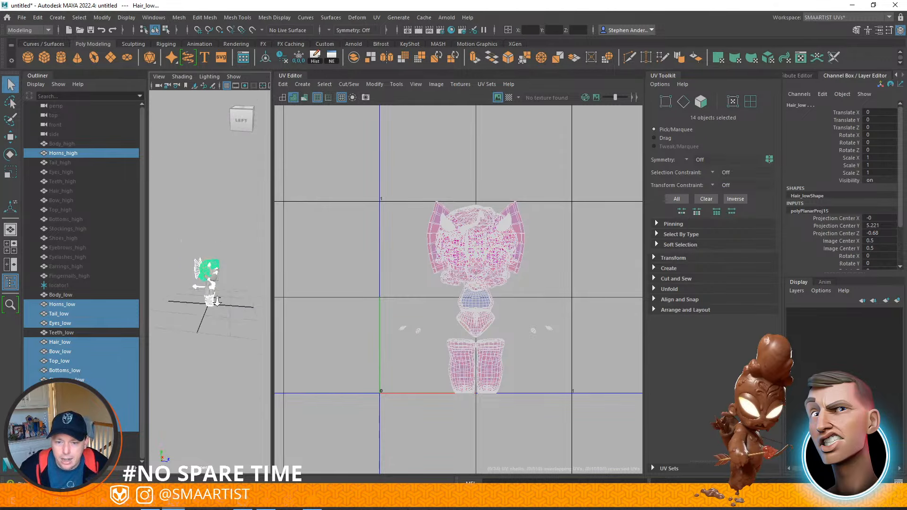
{"action": "right_click_drag", "start_coordinate": [207, 289], "coordinate": [214, 336], "text": "alt"}
{"action": "left_click", "coordinate": [160, 306]}
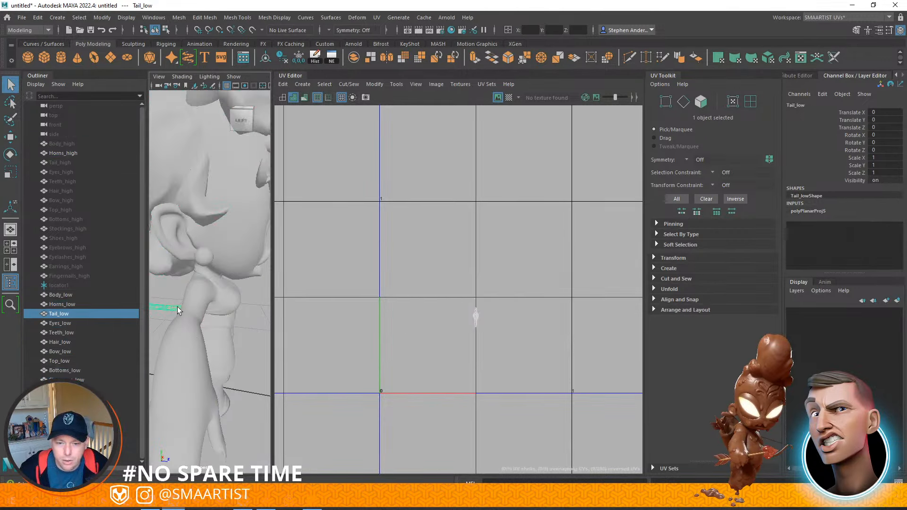
{"action": "middle_click_drag", "start_coordinate": [178, 306], "coordinate": [229, 306], "text": "alt"}
{"action": "right_click_drag", "start_coordinate": [229, 306], "coordinate": [173, 279], "text": "alt"}
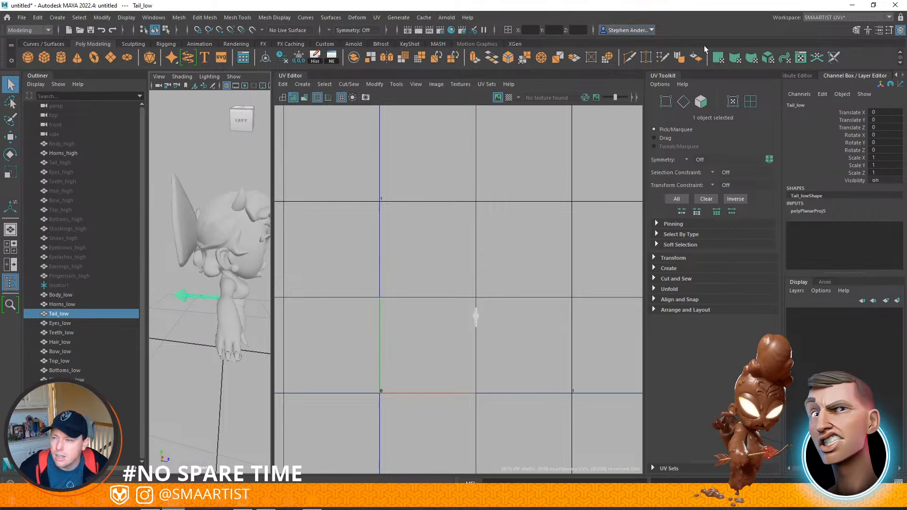
{"action": "left_click", "coordinate": [718, 58]}
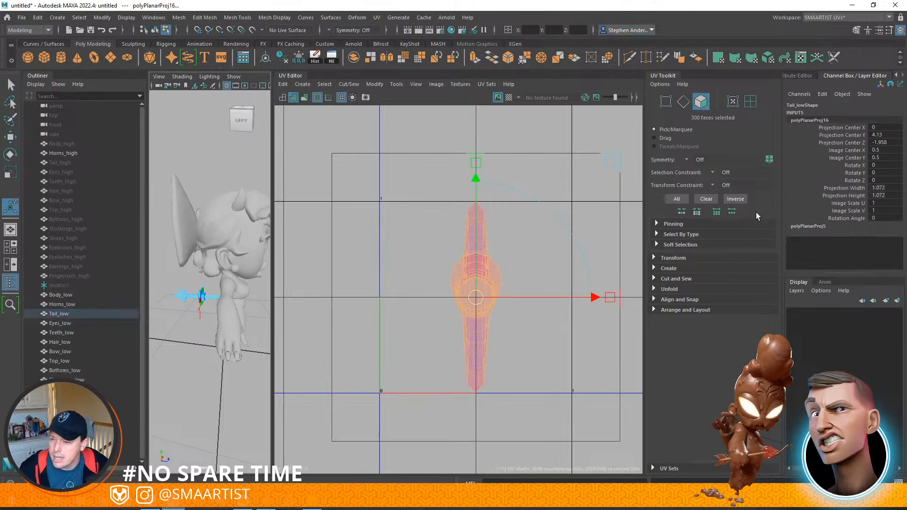
{"action": "left_click", "coordinate": [880, 173]}
{"action": "type", "text": "90"}
{"action": "key", "text": "Return"}
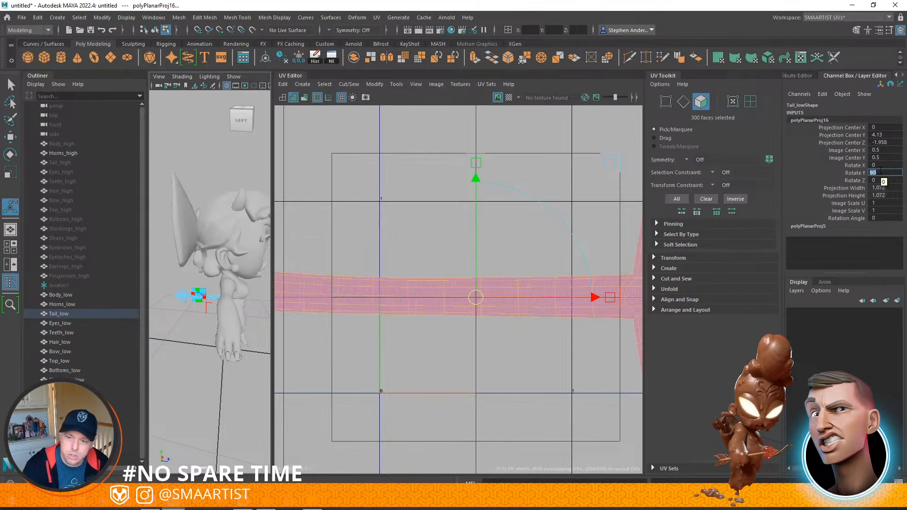
Select the whole tail UV shell, scale it down uniformly to fit inside the 0–1 UV tile, and deselect it
{"action": "scroll", "coordinate": [547, 339], "scroll_direction": "down", "scroll_amount": 5}
{"action": "middle_click_drag", "start_coordinate": [536, 296], "coordinate": [464, 275], "text": "alt"}
{"action": "right_click", "coordinate": [536, 291]}
{"action": "right_click_drag", "start_coordinate": [537, 292], "coordinate": [576, 291]}
{"action": "double_click", "coordinate": [529, 311]}
{"action": "key", "text": "r"}
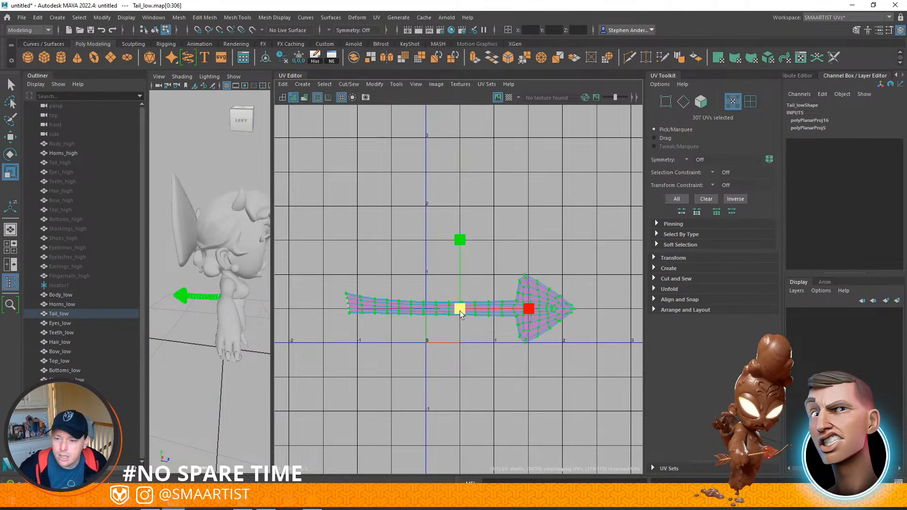
{"action": "left_click_drag", "start_coordinate": [460, 310], "coordinate": [411, 314]}
{"action": "key", "text": "w"}
{"action": "left_click", "coordinate": [476, 334]}
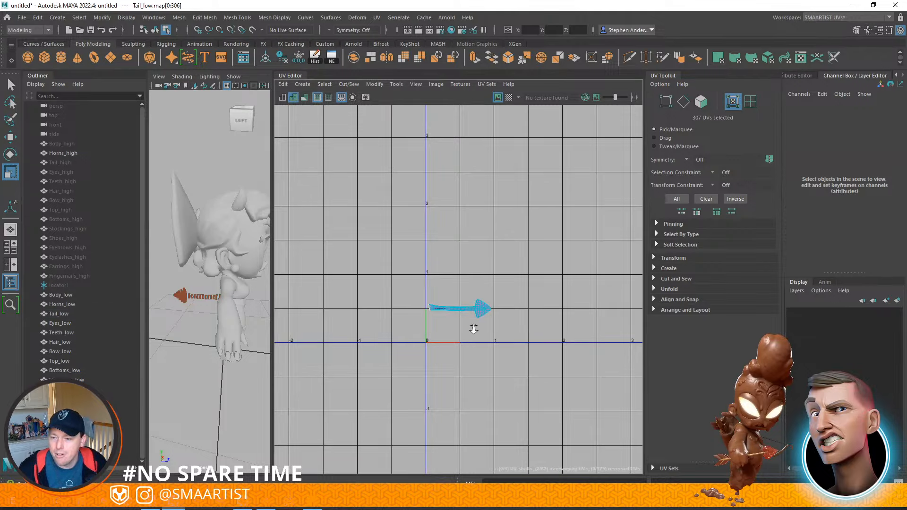
Select the edge loop along the outline of the tail's UV shell and cut the UVs along it
{"action": "right_click_drag", "start_coordinate": [472, 328], "coordinate": [547, 397], "text": "alt"}
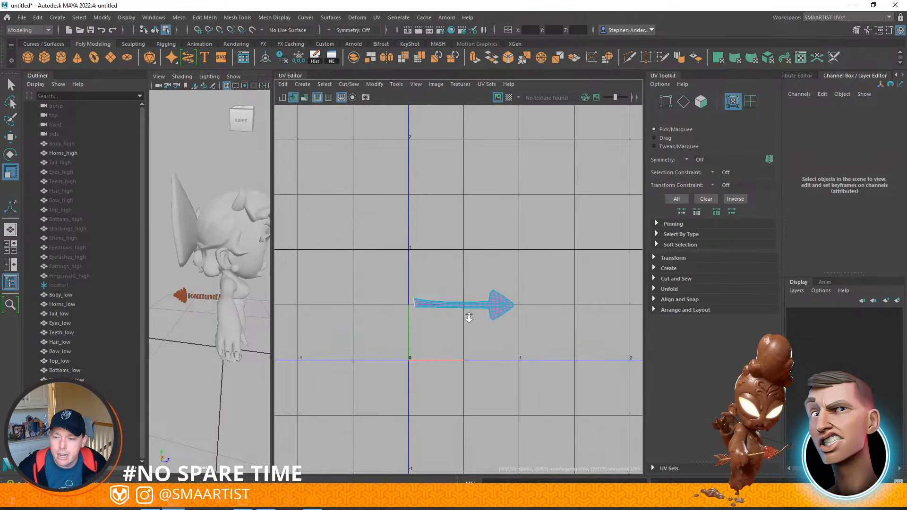
{"action": "key", "text": "f"}
{"action": "right_click_drag", "start_coordinate": [517, 287], "coordinate": [437, 247], "text": "alt"}
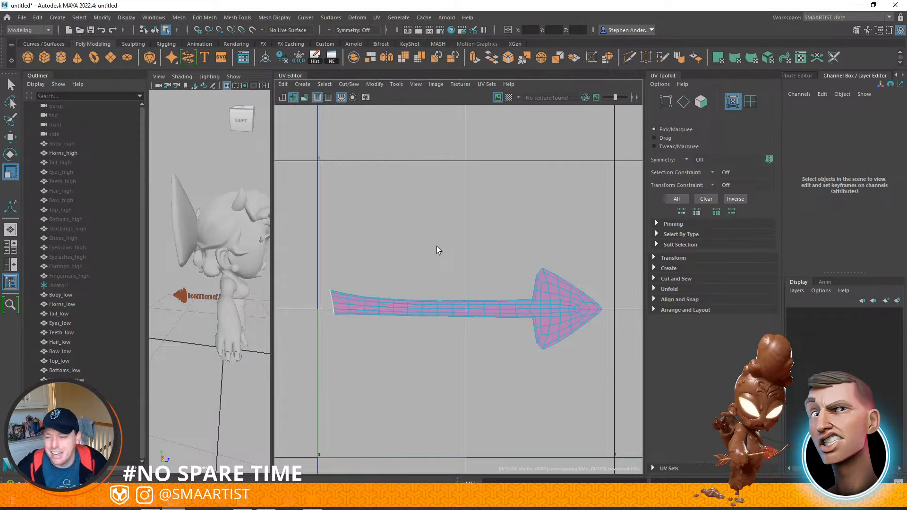
{"action": "right_click_drag", "start_coordinate": [536, 293], "coordinate": [539, 266]}
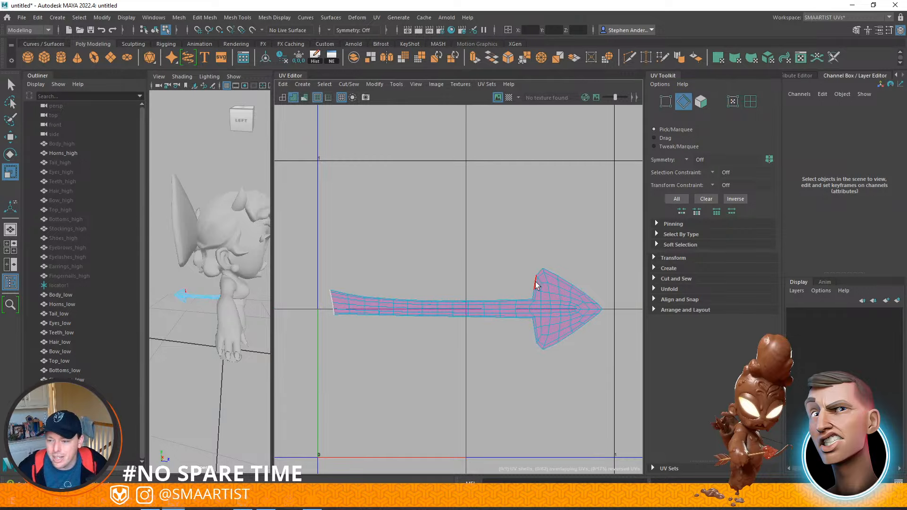
{"action": "double_click", "coordinate": [535, 282]}
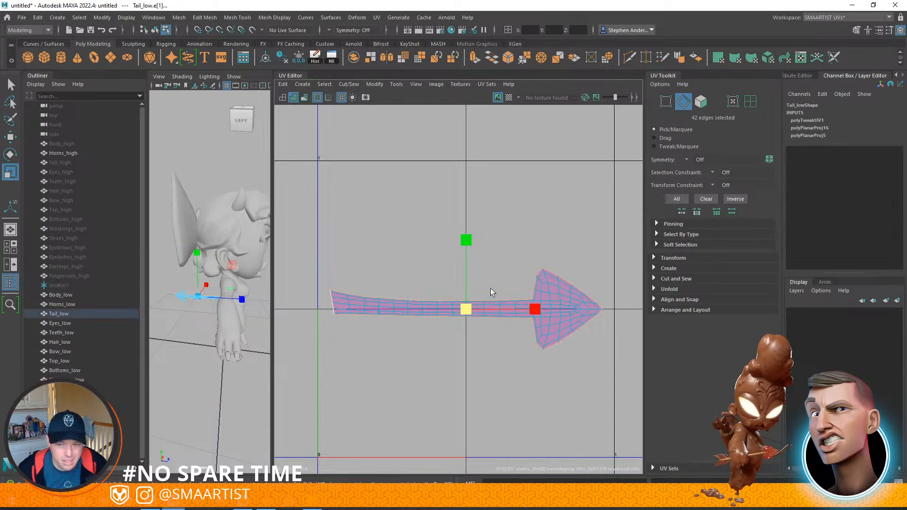
{"action": "right_click_drag", "start_coordinate": [490, 288], "coordinate": [465, 304], "text": "shift"}
Select all of the tail's UVs and unfold both halves
{"action": "right_click_drag", "start_coordinate": [554, 286], "coordinate": [587, 289]}
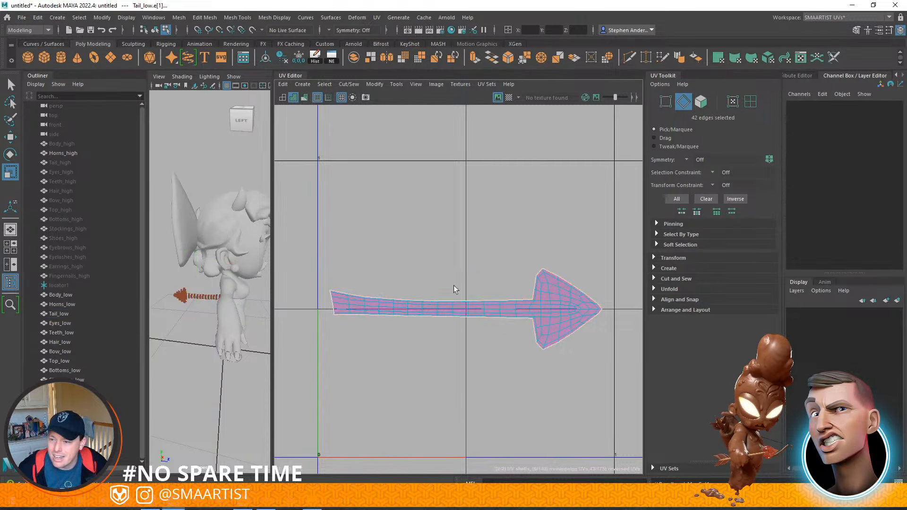
{"action": "left_click_drag", "start_coordinate": [293, 240], "coordinate": [622, 409]}
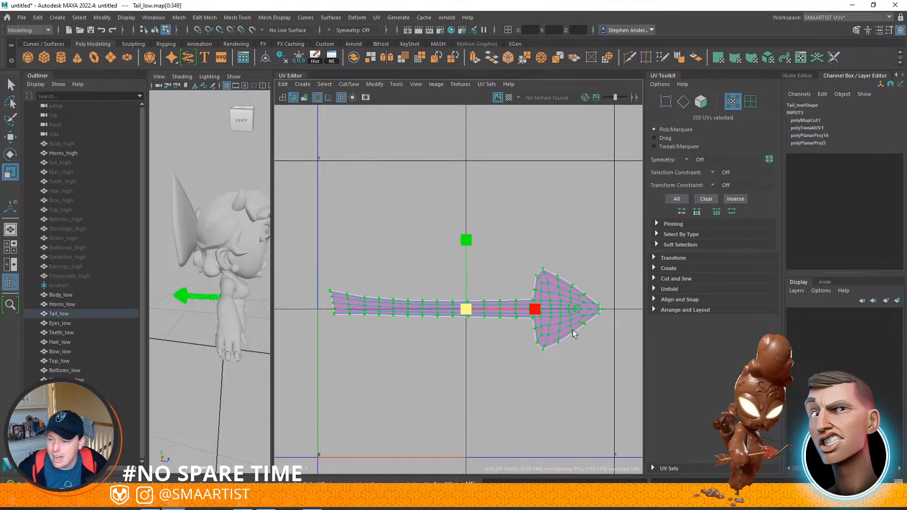
{"action": "right_click_drag", "start_coordinate": [573, 329], "coordinate": [468, 320], "text": "shift"}
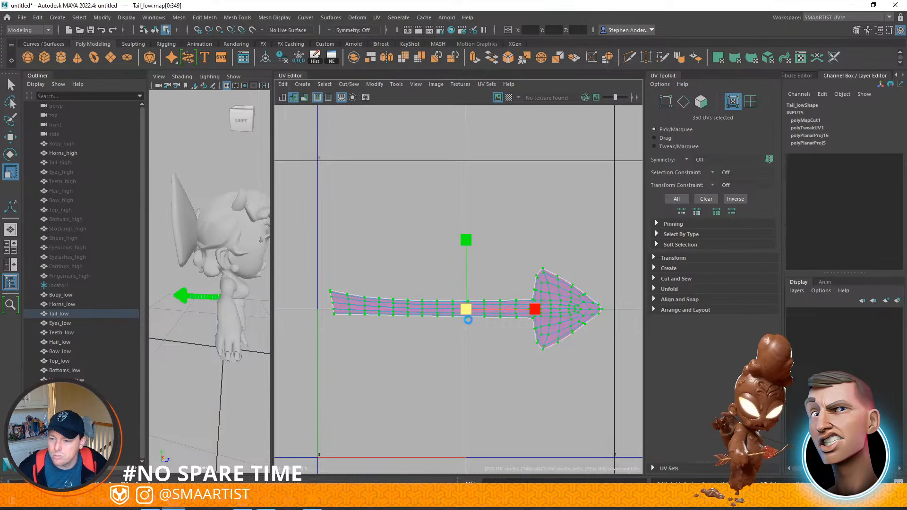
Rotate the slanted tail UV shell to horizontal, move it above the other half without overlap, and deselect it
{"action": "double_click", "coordinate": [564, 362]}
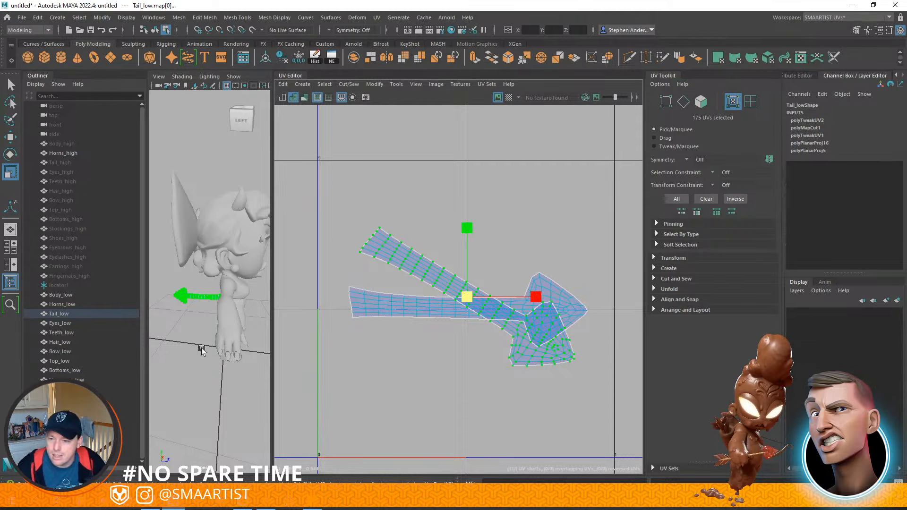
{"action": "left_click_drag", "start_coordinate": [186, 346], "coordinate": [266, 342], "text": "alt"}
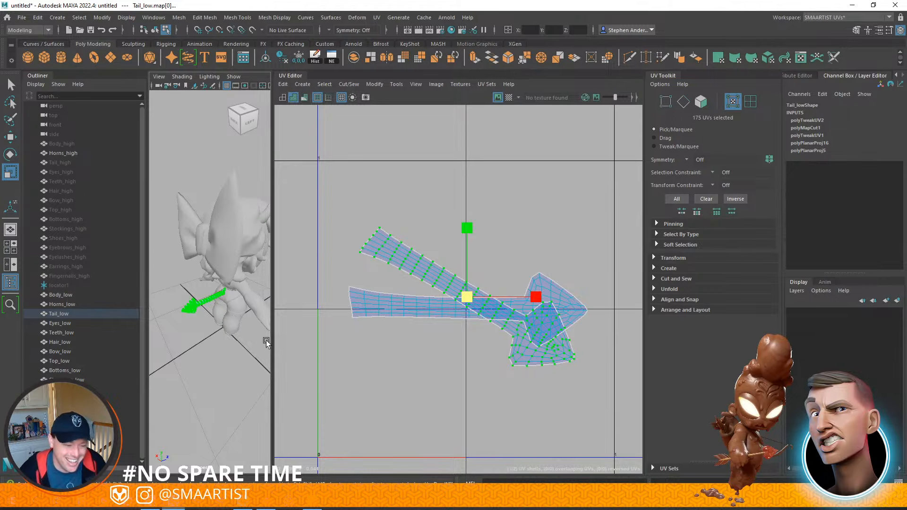
{"action": "left_click", "coordinate": [550, 356]}
{"action": "key", "text": "e"}
{"action": "double_click", "coordinate": [557, 360]}
{"action": "middle_click_drag", "start_coordinate": [554, 374], "coordinate": [591, 333]}
{"action": "key", "text": "w"}
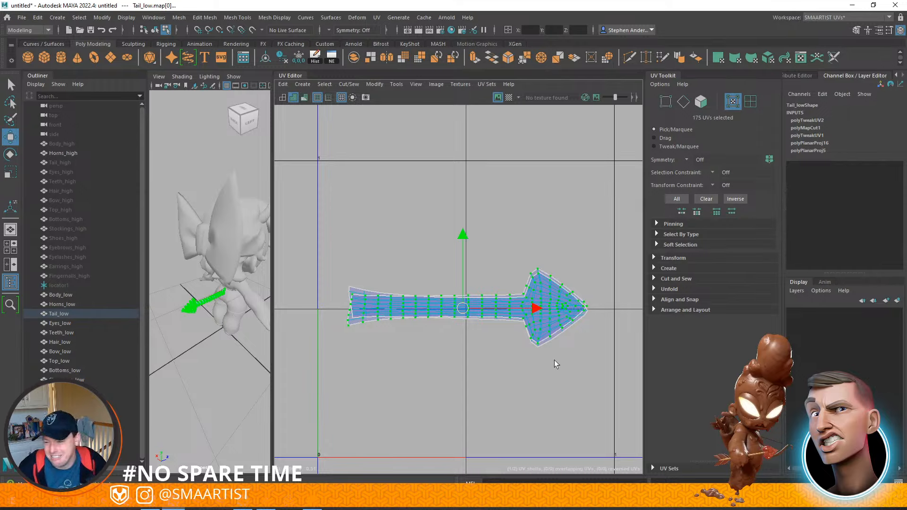
{"action": "middle_click_drag", "start_coordinate": [515, 362], "coordinate": [514, 292]}
{"action": "left_click", "coordinate": [505, 291]}
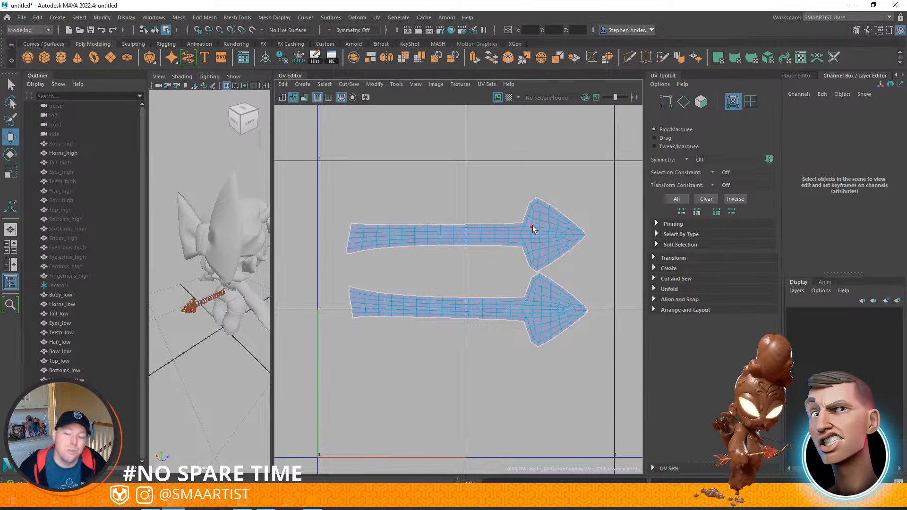
Return the tail mesh to object mode and clear the selection
{"action": "scroll", "coordinate": [581, 243], "scroll_direction": "down", "scroll_amount": 3}
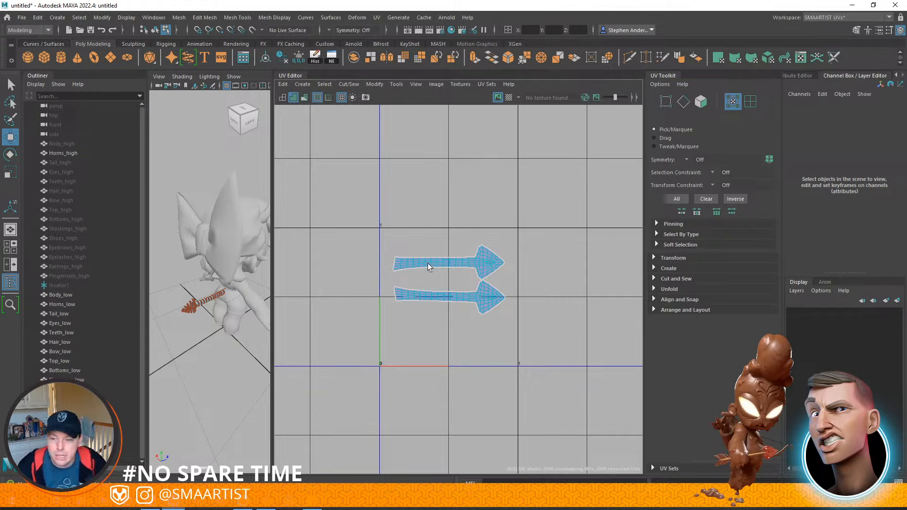
{"action": "right_click", "coordinate": [188, 310]}
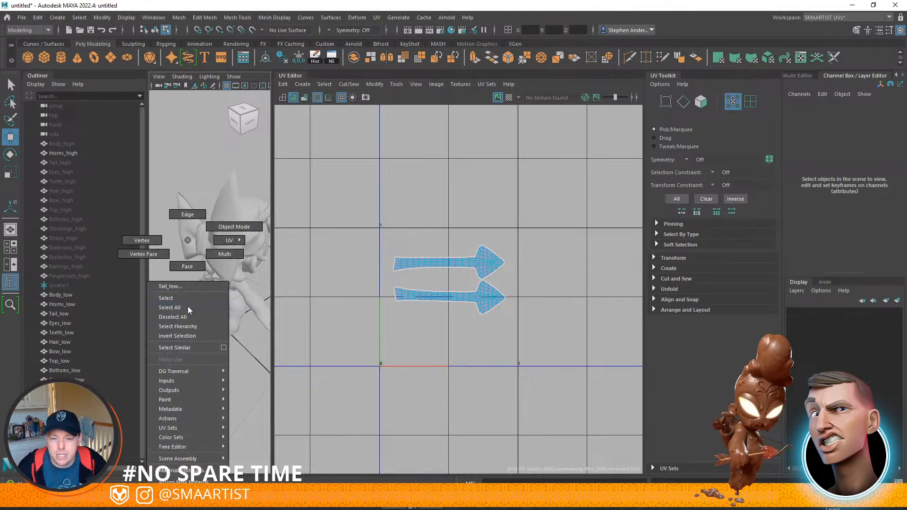
{"action": "left_click", "coordinate": [234, 226]}
{"action": "left_click", "coordinate": [195, 342]}
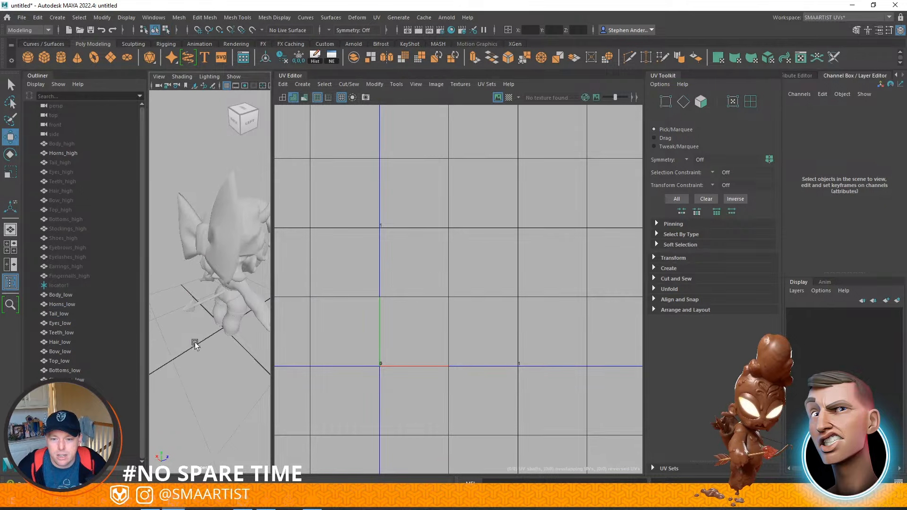
Examine the UV layout of all the parts together, the low-poly body alone, and all the remaining parts without the body
{"action": "left_click_drag", "start_coordinate": [195, 342], "coordinate": [172, 293], "text": "alt"}
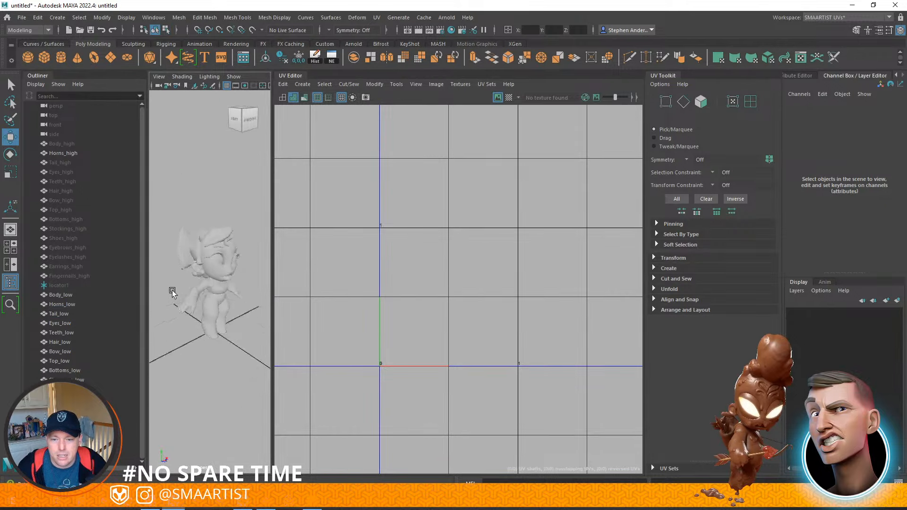
{"action": "right_click_drag", "start_coordinate": [171, 293], "coordinate": [214, 293], "text": "alt"}
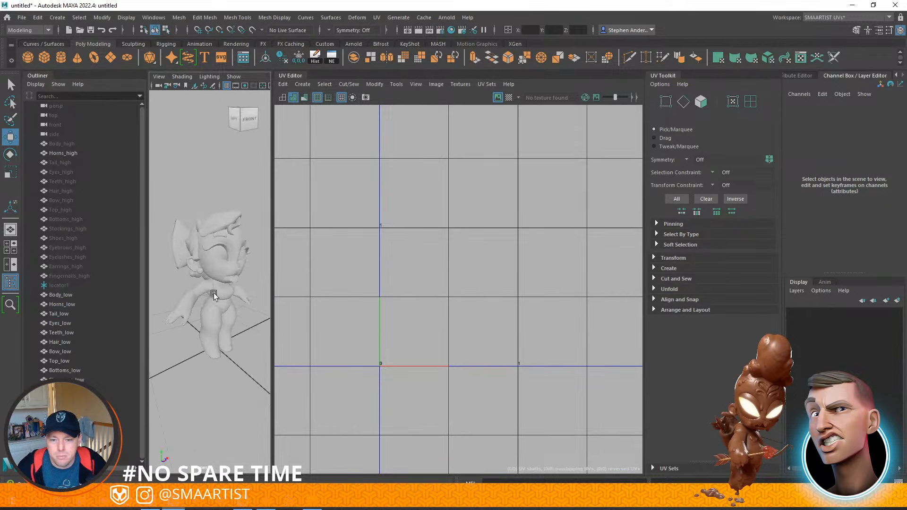
{"action": "left_click_drag", "start_coordinate": [214, 293], "coordinate": [165, 197], "text": "alt"}
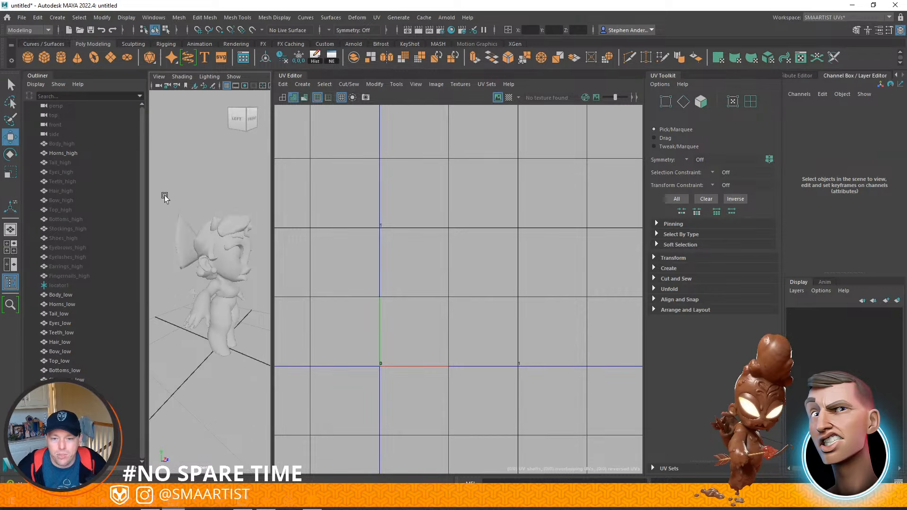
{"action": "left_click_drag", "start_coordinate": [243, 343], "coordinate": [273, 398]}
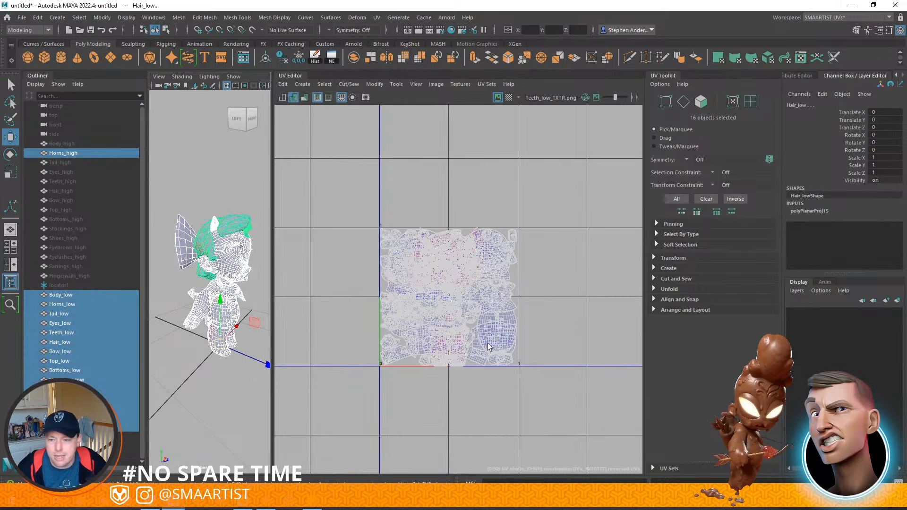
{"action": "left_click", "coordinate": [232, 272]}
{"action": "key", "text": "f"}
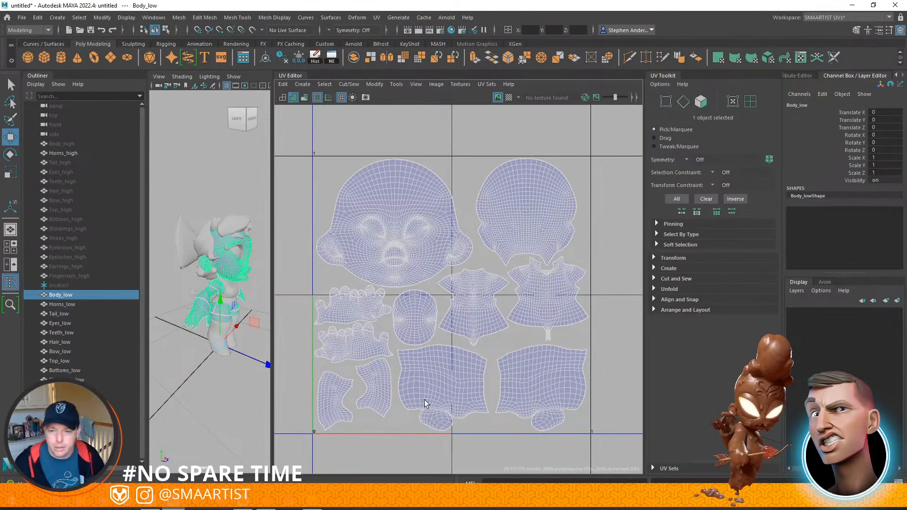
{"action": "scroll", "coordinate": [541, 290], "scroll_direction": "down", "scroll_amount": 3}
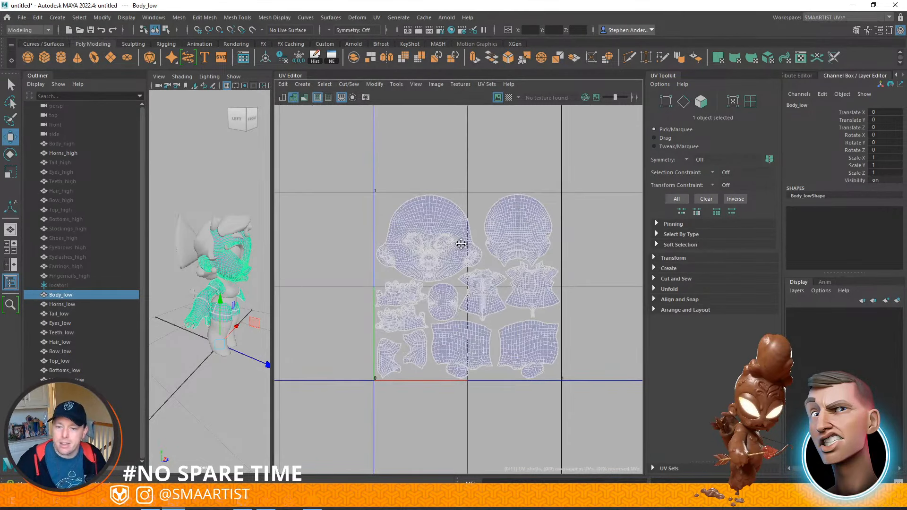
{"action": "left_click_drag", "start_coordinate": [170, 191], "coordinate": [263, 382]}
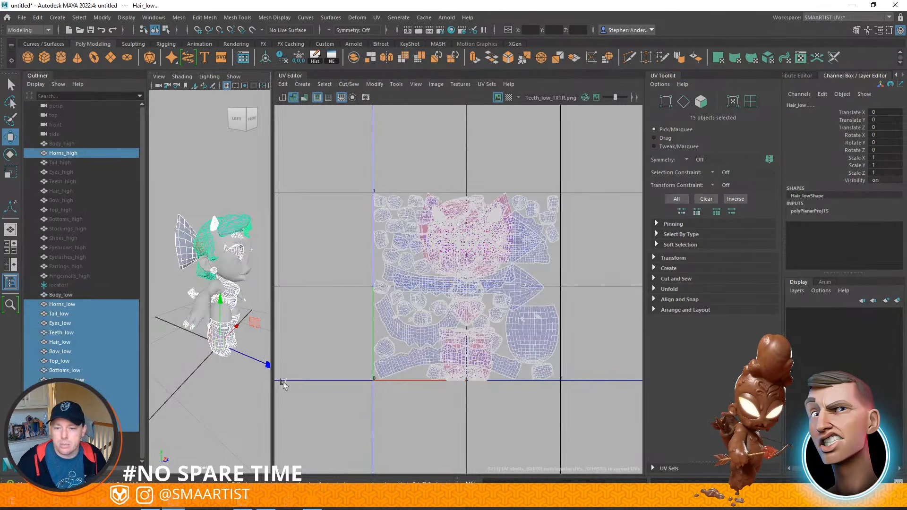
Select the low-poly eyes and isolate them for a close side view
{"action": "left_click_drag", "start_coordinate": [250, 254], "coordinate": [219, 260], "text": "alt"}
{"action": "left_click", "coordinate": [220, 260]}
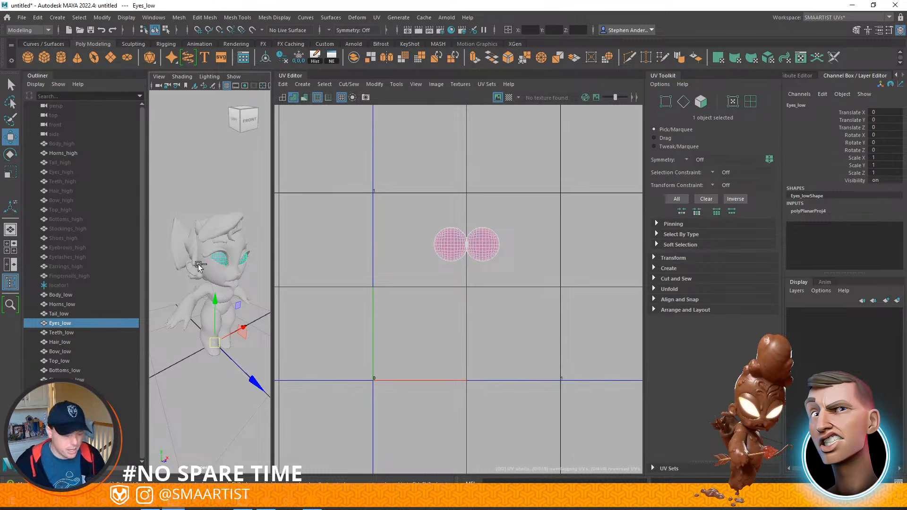
{"action": "key", "text": "ctrl+1"}
{"action": "left_click_drag", "start_coordinate": [219, 262], "coordinate": [242, 283], "text": "alt"}
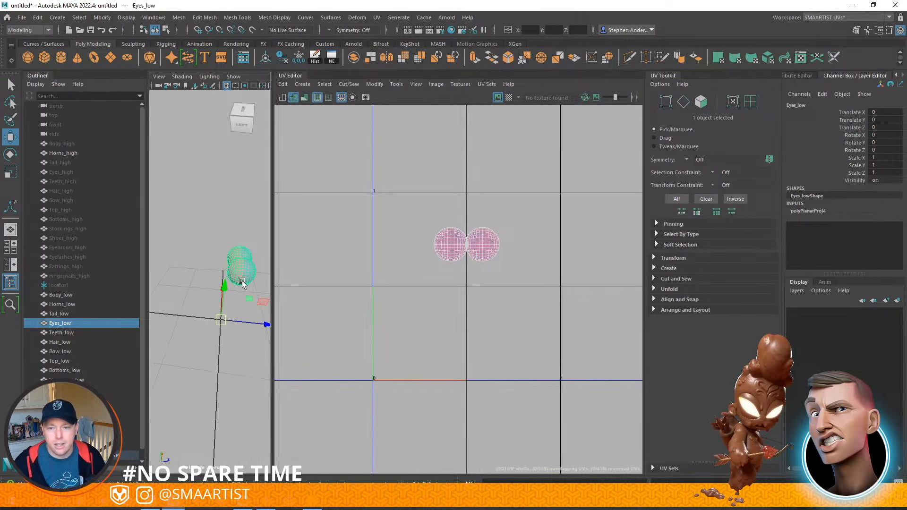
{"action": "middle_click_drag", "start_coordinate": [242, 282], "coordinate": [206, 283], "text": "alt"}
{"action": "right_click_drag", "start_coordinate": [206, 283], "coordinate": [229, 308], "text": "alt"}
{"action": "left_click_drag", "start_coordinate": [229, 308], "coordinate": [244, 304], "text": "alt"}
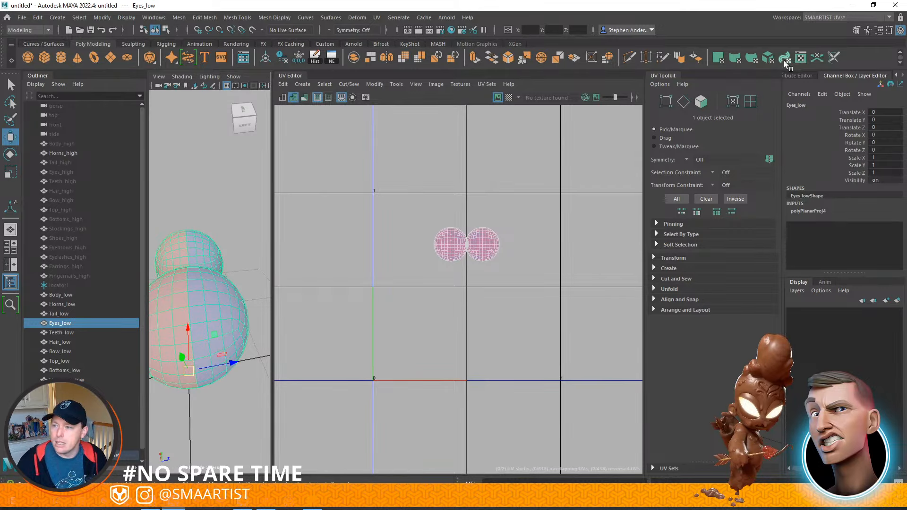
Cut the UVs of both eyeballs along the edge loop around the middle, separating the front and back halves
{"action": "left_click", "coordinate": [833, 57]}
{"action": "left_click", "coordinate": [187, 298]}
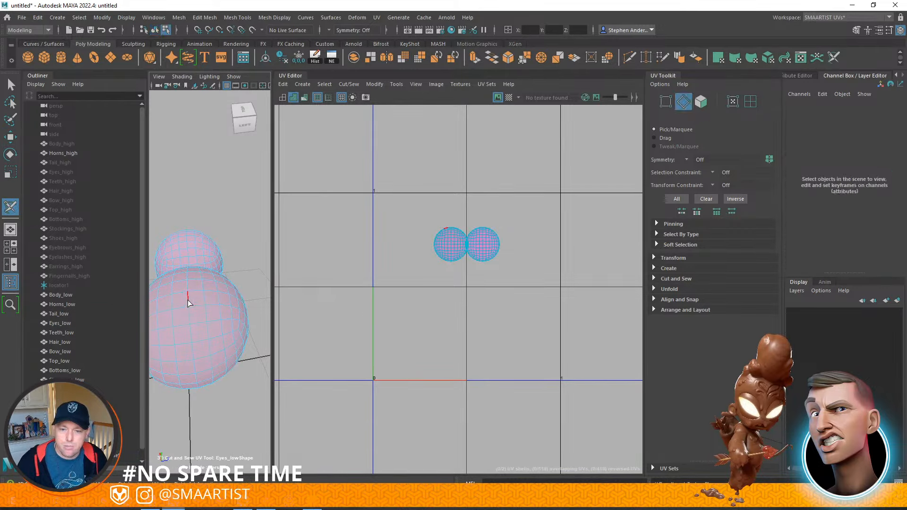
{"action": "double_click", "coordinate": [188, 252]}
Select all of the eyes' UVs, unfold them, and lay out the four shells within the 0–1 tile
{"action": "right_click_drag", "start_coordinate": [528, 245], "coordinate": [560, 243]}
{"action": "key", "text": "q"}
{"action": "left_click_drag", "start_coordinate": [386, 205], "coordinate": [537, 287]}
{"action": "right_click_drag", "start_coordinate": [536, 287], "coordinate": [418, 276], "text": "shift"}
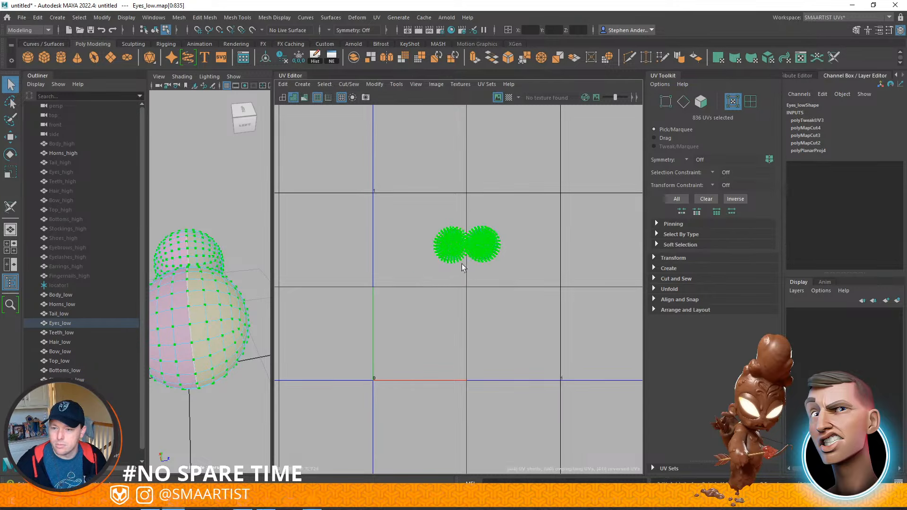
{"action": "right_click_drag", "start_coordinate": [489, 258], "coordinate": [402, 280], "text": "ctrl"}
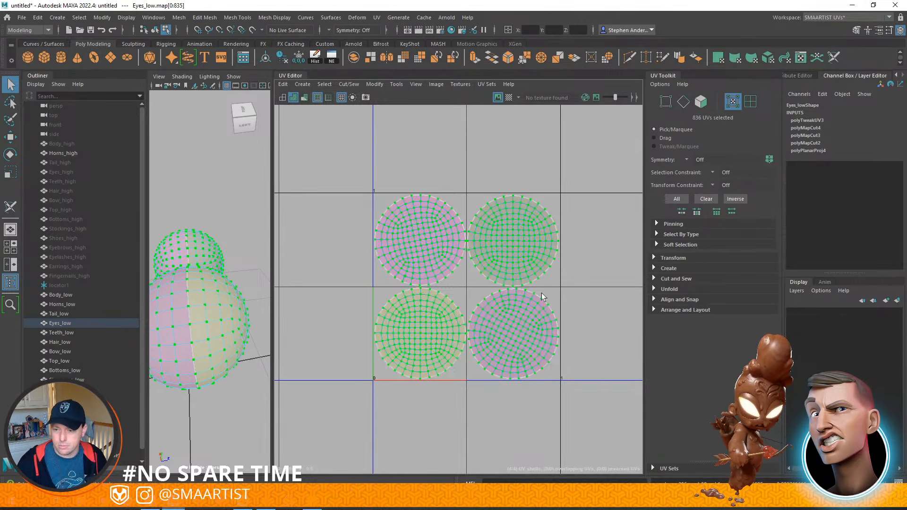
Display the checker pattern on the eyes and rotate the upper-left UV shell so its squares run level around the back of its eyeball
{"action": "left_click", "coordinate": [508, 97]}
{"action": "left_click_drag", "start_coordinate": [237, 257], "coordinate": [418, 254], "text": "alt"}
{"action": "left_click", "coordinate": [430, 252]}
{"action": "left_click", "coordinate": [418, 252]}
{"action": "left_click_drag", "start_coordinate": [199, 279], "coordinate": [308, 247], "text": "alt"}
{"action": "middle_click_drag", "start_coordinate": [246, 259], "coordinate": [213, 289], "text": "alt"}
{"action": "right_click_drag", "start_coordinate": [208, 284], "coordinate": [250, 289], "text": "alt"}
{"action": "left_click_drag", "start_coordinate": [224, 286], "coordinate": [248, 289], "text": "alt"}
{"action": "middle_click_drag", "start_coordinate": [248, 289], "coordinate": [278, 273], "text": "alt"}
{"action": "left_click_drag", "start_coordinate": [219, 274], "coordinate": [263, 264], "text": "alt"}
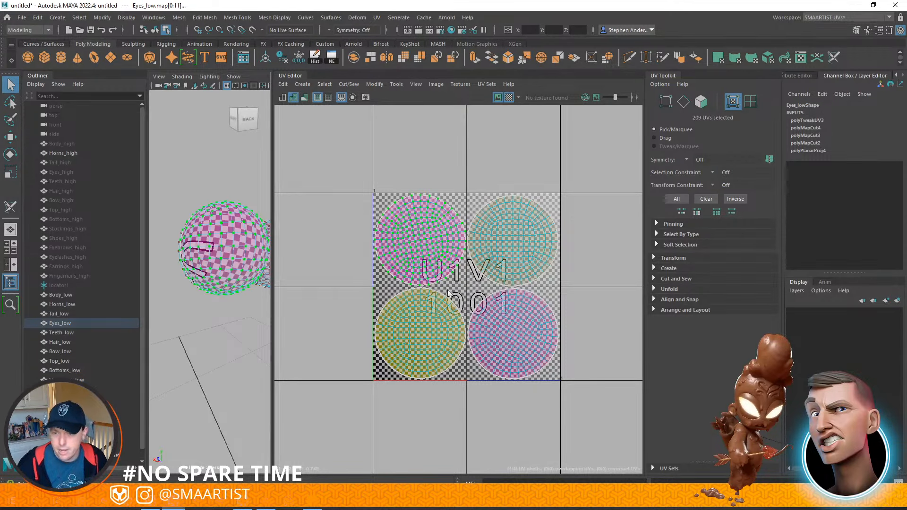
{"action": "key", "text": "e"}
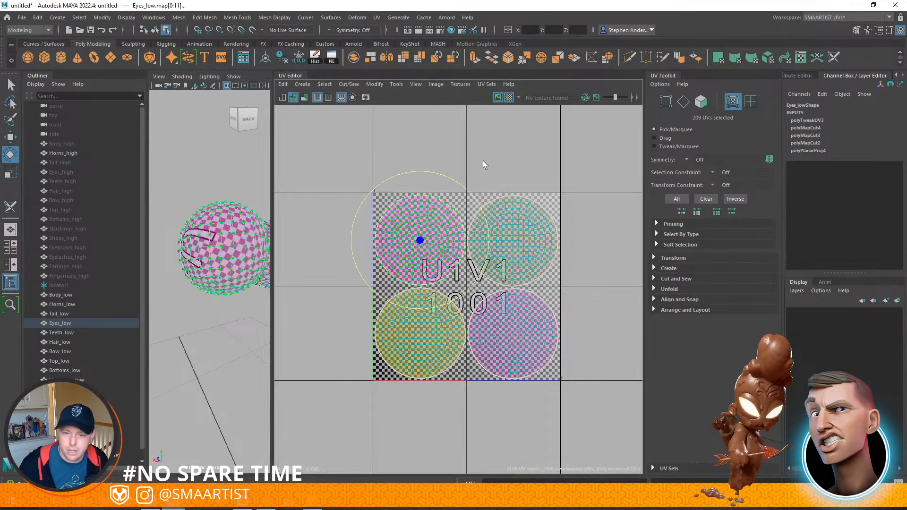
{"action": "left_click_drag", "start_coordinate": [483, 160], "coordinate": [432, 272]}
Check the checker orientation of the upper-right and lower-left UV shells on the eyeballs
{"action": "scroll", "coordinate": [434, 244], "scroll_direction": "up", "scroll_amount": 4}
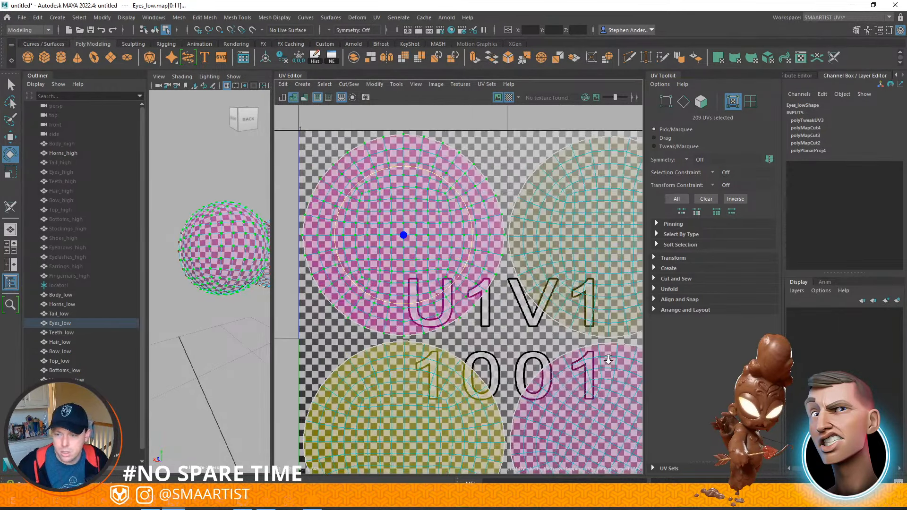
{"action": "left_click_drag", "start_coordinate": [209, 331], "coordinate": [192, 324], "text": "alt"}
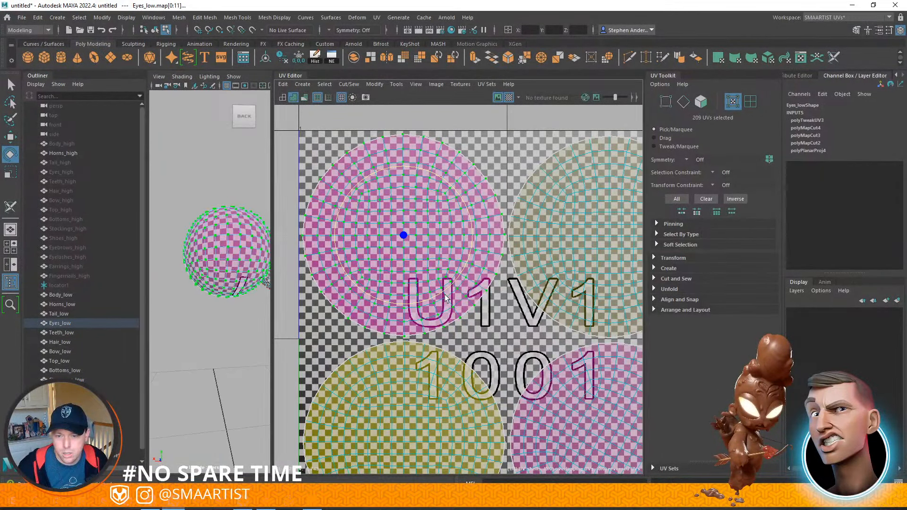
{"action": "middle_click_drag", "start_coordinate": [532, 322], "coordinate": [431, 318], "text": "alt"}
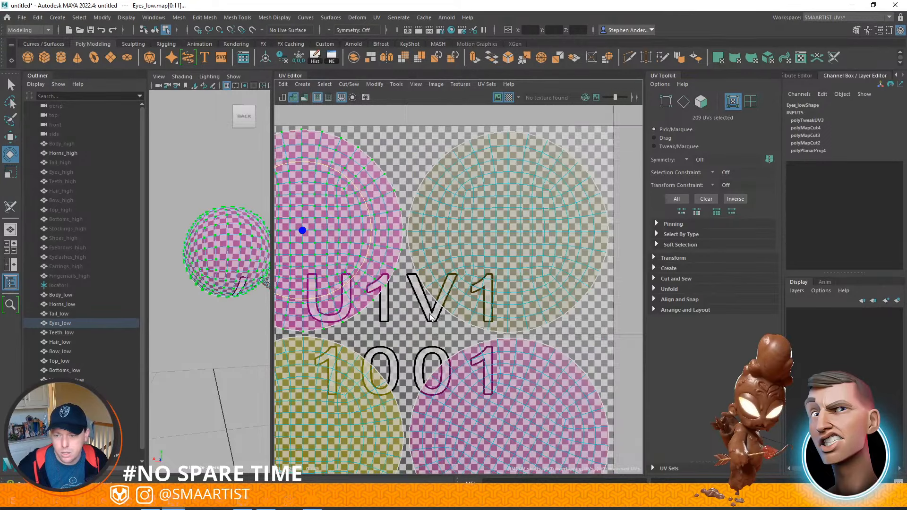
{"action": "left_click", "coordinate": [507, 298]}
{"action": "key", "text": "f"}
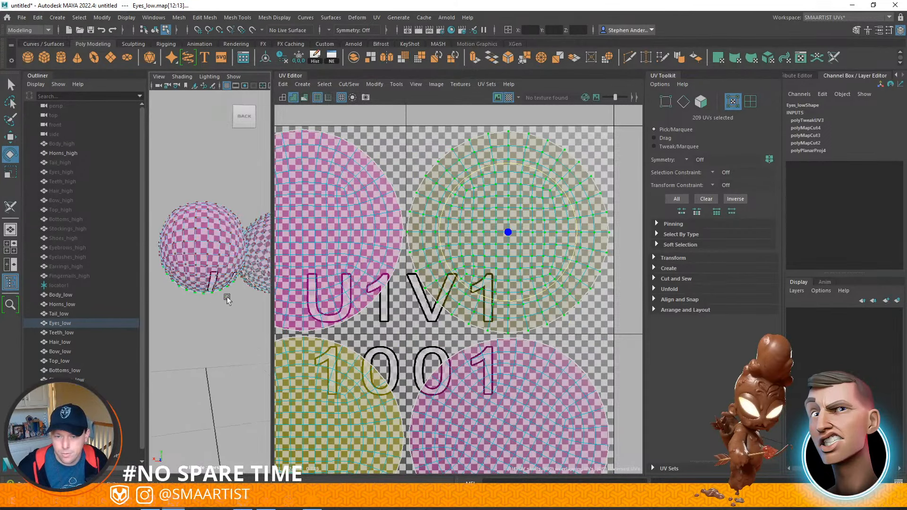
{"action": "left_click_drag", "start_coordinate": [227, 299], "coordinate": [430, 291], "text": "alt"}
{"action": "middle_click_drag", "start_coordinate": [450, 319], "coordinate": [540, 185], "text": "alt"}
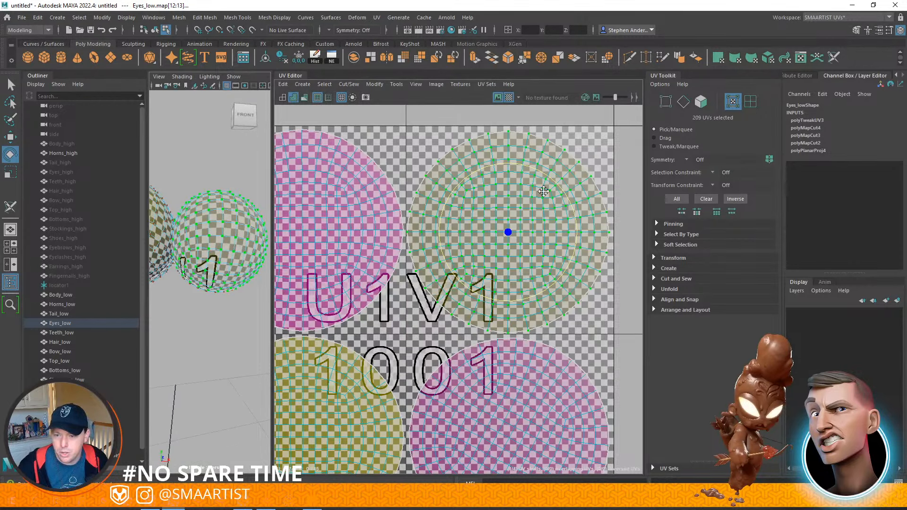
{"action": "left_click", "coordinate": [455, 310]}
{"action": "left_click_drag", "start_coordinate": [211, 269], "coordinate": [199, 302], "text": "alt"}
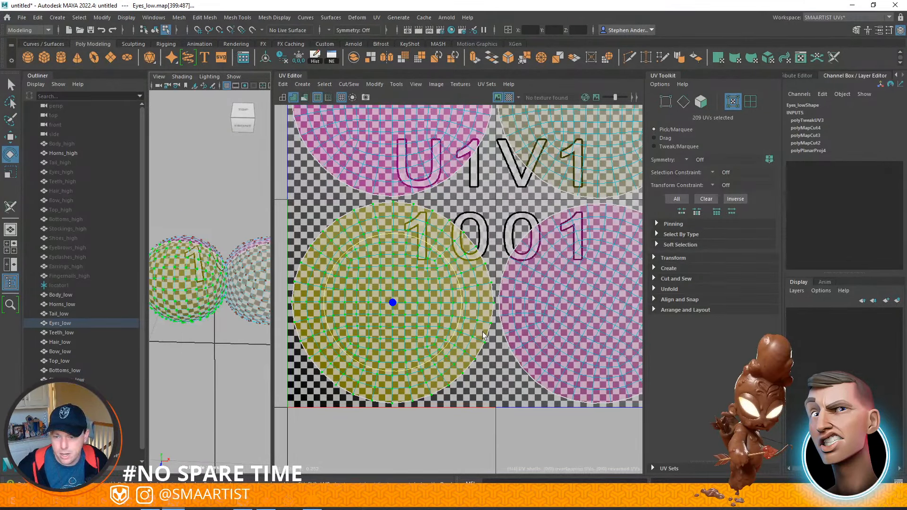
Select the lower-right UV shell and rotate it so the checker squares line up straight on the back of its eyeball
{"action": "left_click", "coordinate": [574, 332]}
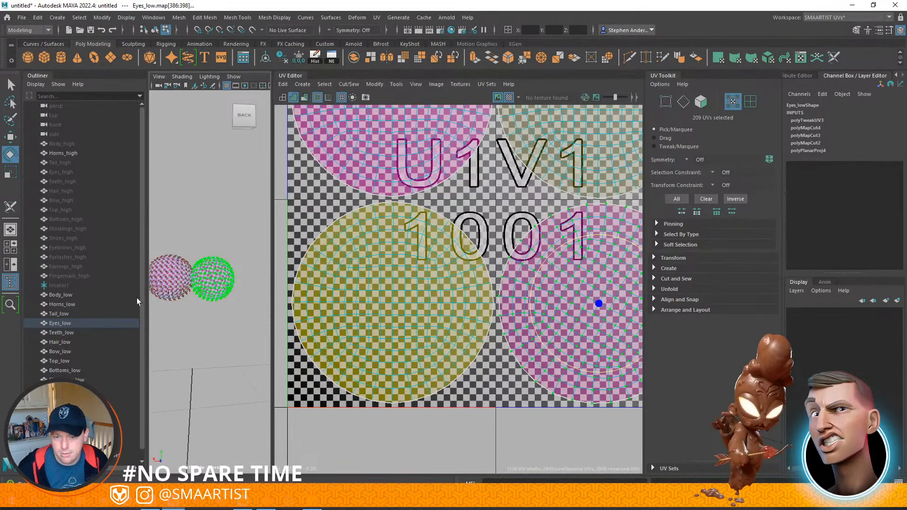
{"action": "key", "text": "f"}
{"action": "left_click_drag", "start_coordinate": [231, 342], "coordinate": [202, 309], "text": "alt"}
{"action": "left_click_drag", "start_coordinate": [530, 301], "coordinate": [648, 249]}
{"action": "left_click_drag", "start_coordinate": [189, 329], "coordinate": [199, 338], "text": "alt"}
{"action": "middle_click_drag", "start_coordinate": [199, 338], "coordinate": [284, 379], "text": "alt"}
{"action": "left_click_drag", "start_coordinate": [173, 367], "coordinate": [203, 421], "text": "alt"}
{"action": "middle_click_drag", "start_coordinate": [217, 348], "coordinate": [220, 364], "text": "alt"}
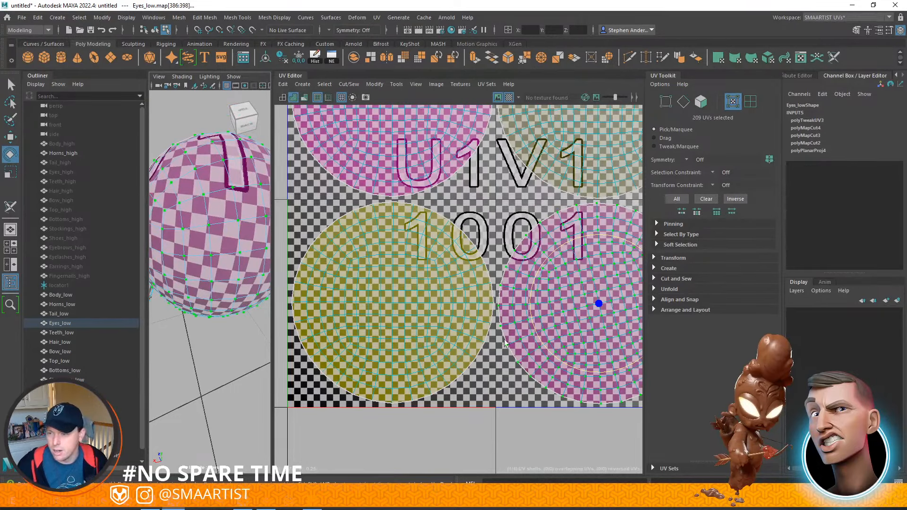
{"action": "middle_click_drag", "start_coordinate": [490, 342], "coordinate": [483, 319]}
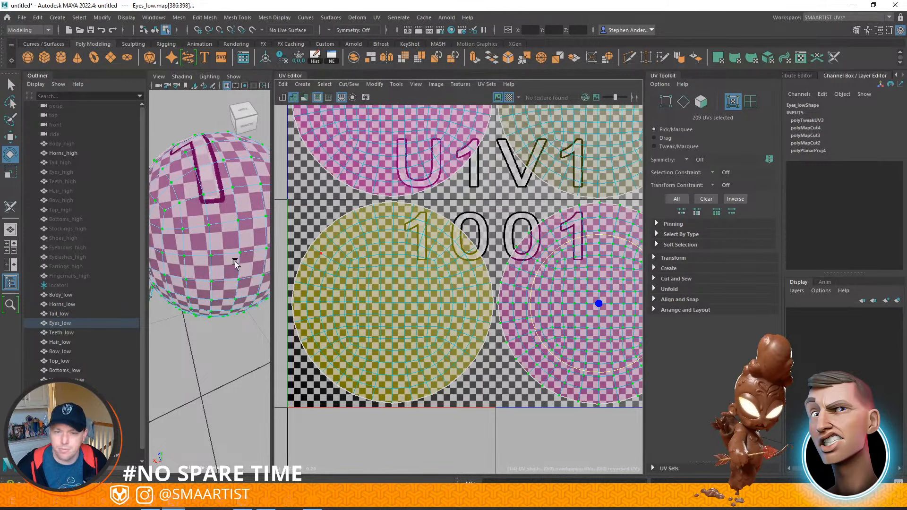
Return the eyes to object mode, bring back the rest of the character, and reselect the eyes
{"action": "scroll", "coordinate": [196, 251], "scroll_direction": "down", "scroll_amount": 5}
{"action": "left_click_drag", "start_coordinate": [195, 250], "coordinate": [257, 302], "text": "alt"}
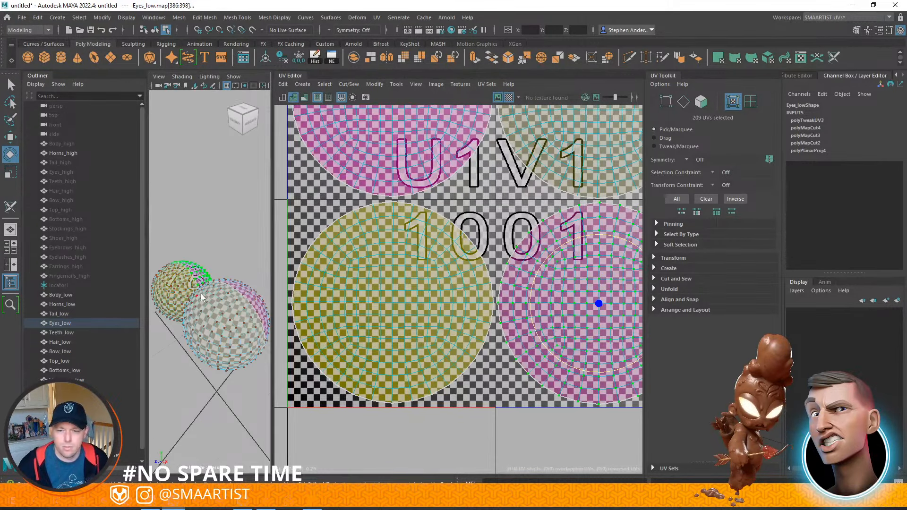
{"action": "right_click_drag", "start_coordinate": [200, 292], "coordinate": [174, 279]}
{"action": "left_click", "coordinate": [232, 237]}
{"action": "left_click_drag", "start_coordinate": [174, 279], "coordinate": [211, 289], "text": "alt"}
{"action": "key", "text": "ctrl+1"}
{"action": "left_click", "coordinate": [208, 286]}
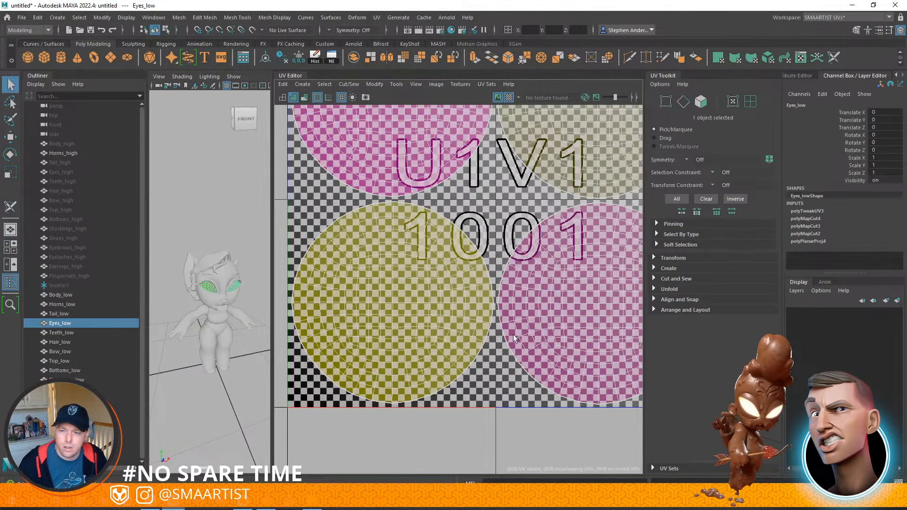
Assign a new Lambert material to the low-poly eyes
{"action": "scroll", "coordinate": [524, 317], "scroll_direction": "down", "scroll_amount": 5}
{"action": "middle_click_drag", "start_coordinate": [496, 226], "coordinate": [455, 243], "text": "alt"}
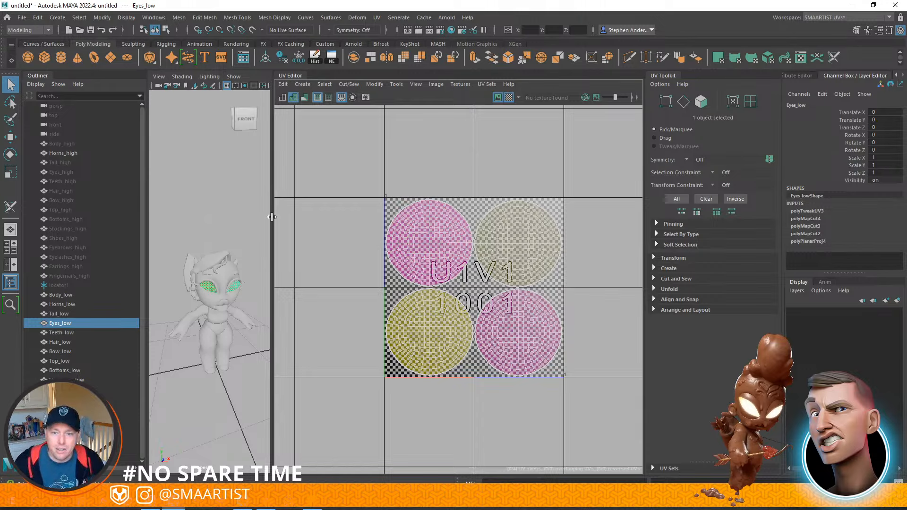
{"action": "scroll", "coordinate": [254, 302], "scroll_direction": "up", "scroll_amount": 5}
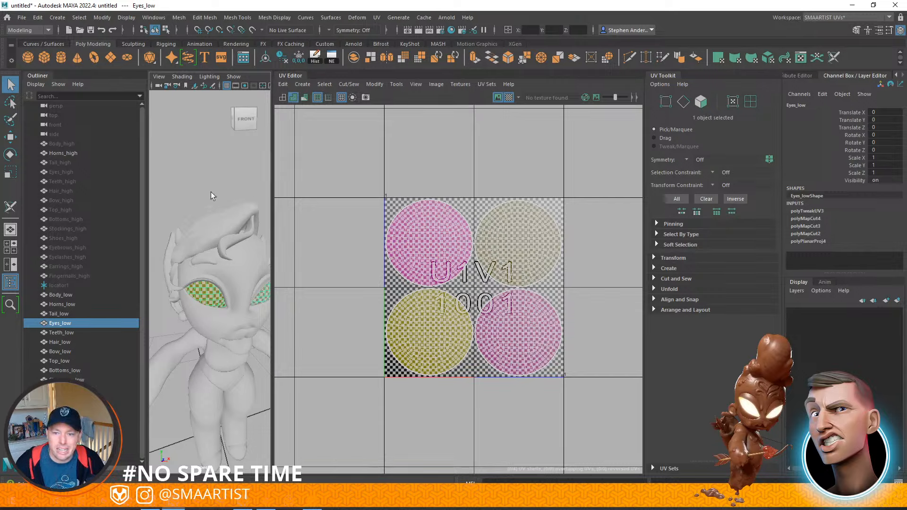
{"action": "right_click_drag", "start_coordinate": [208, 174], "coordinate": [225, 413]}
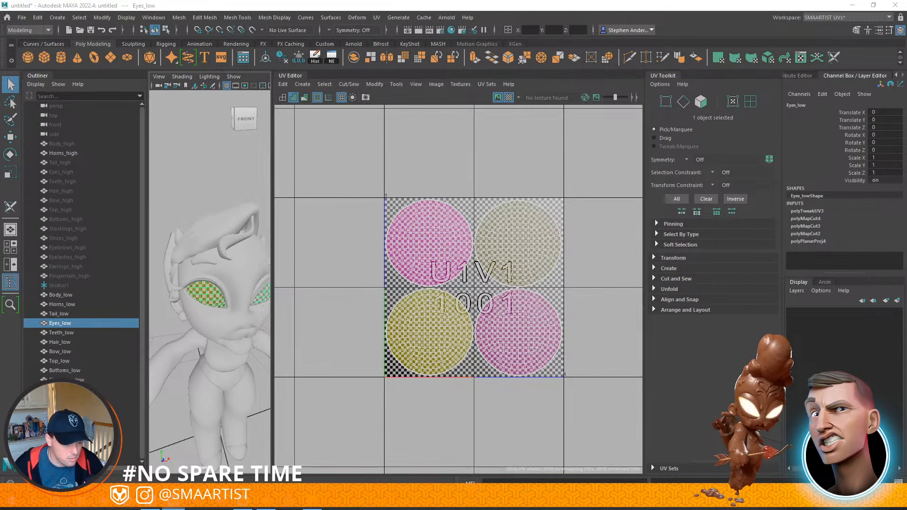
Bring up the attributes of the low-poly eyes' new Lambert material and name it Eye_Mat
{"action": "left_click", "coordinate": [879, 30]}
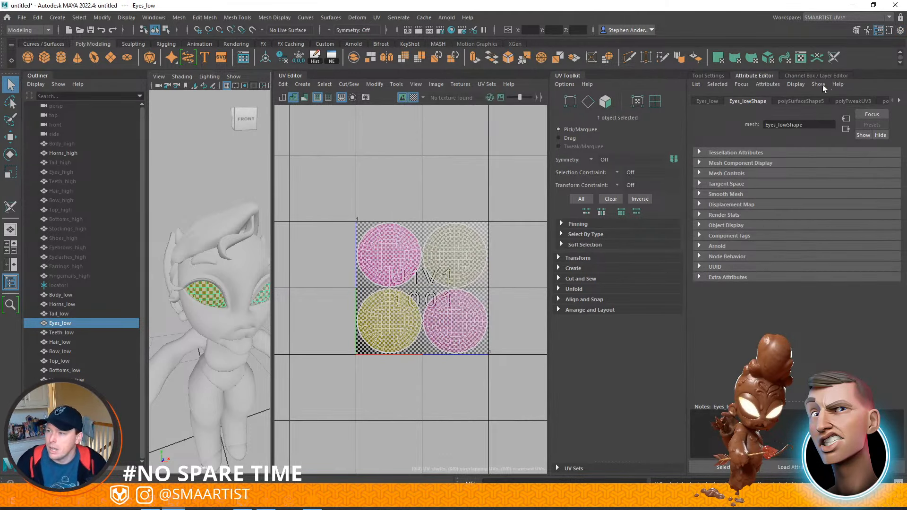
{"action": "left_click", "coordinate": [314, 59]}
{"action": "left_click", "coordinate": [788, 101]}
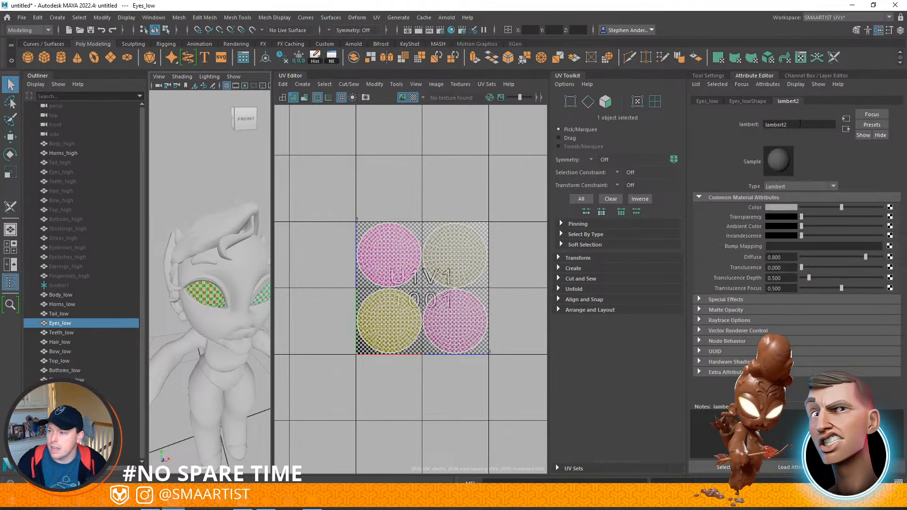
{"action": "type", "text": "Eye_Mat"}
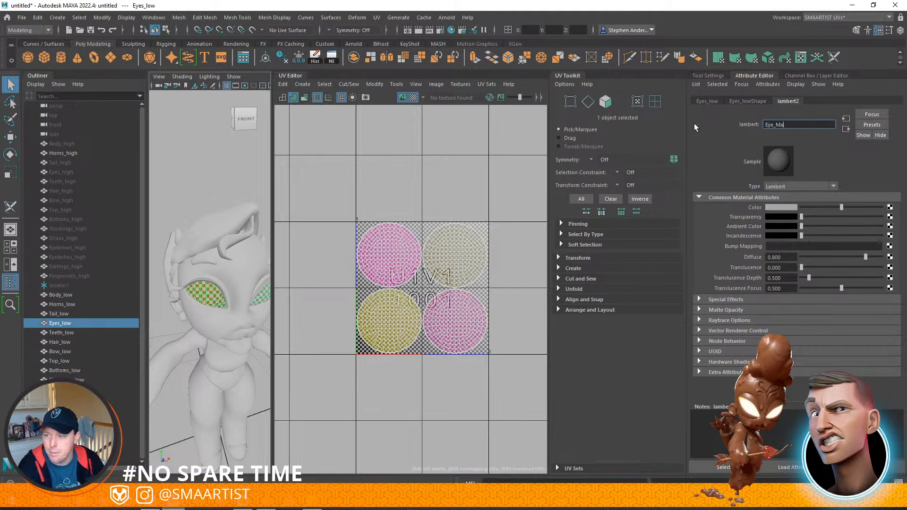
{"action": "key", "text": "Return"}
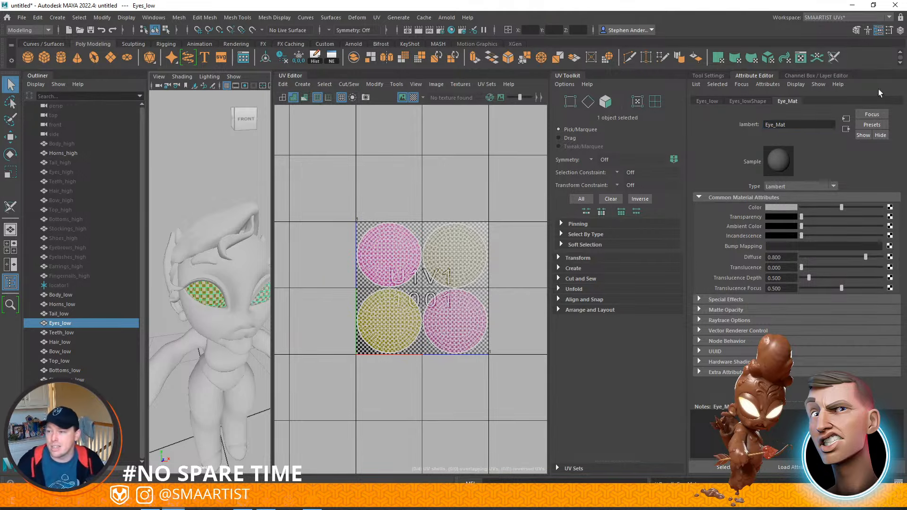
Rename the low-poly eyes' material to M_Eye
{"action": "left_click", "coordinate": [799, 125]}
{"action": "type", "text": "M_"}
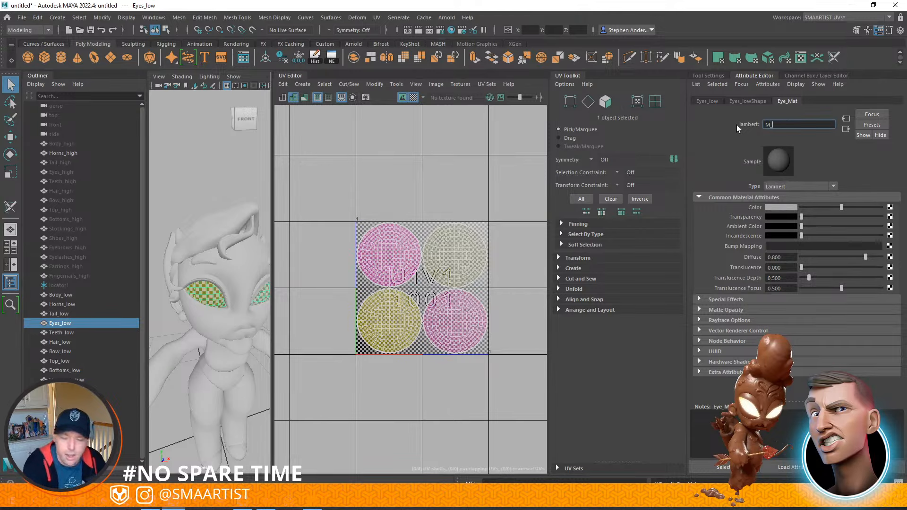
{"action": "type", "text": "Eye"}
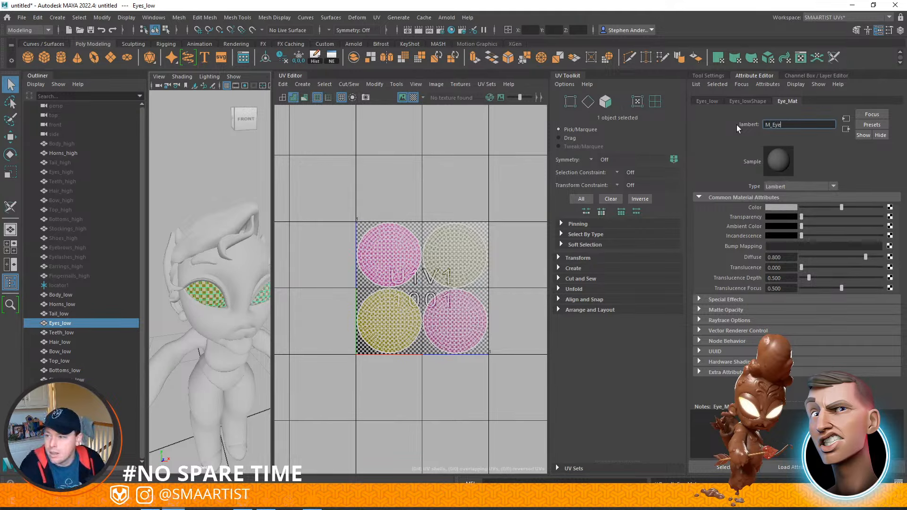
{"action": "key", "text": "Return"}
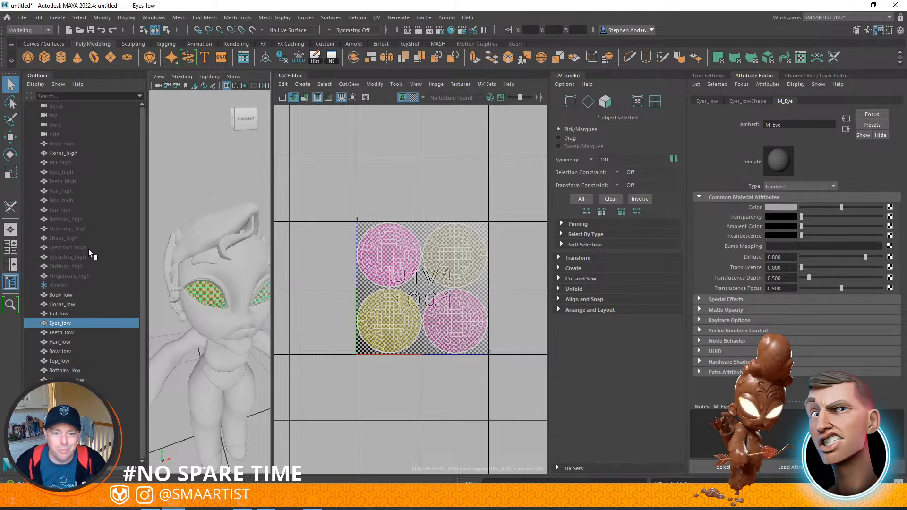
Assign the existing M_Eye material to the Eyes_high mesh
{"action": "left_click", "coordinate": [66, 173]}
{"action": "right_click", "coordinate": [180, 166]}
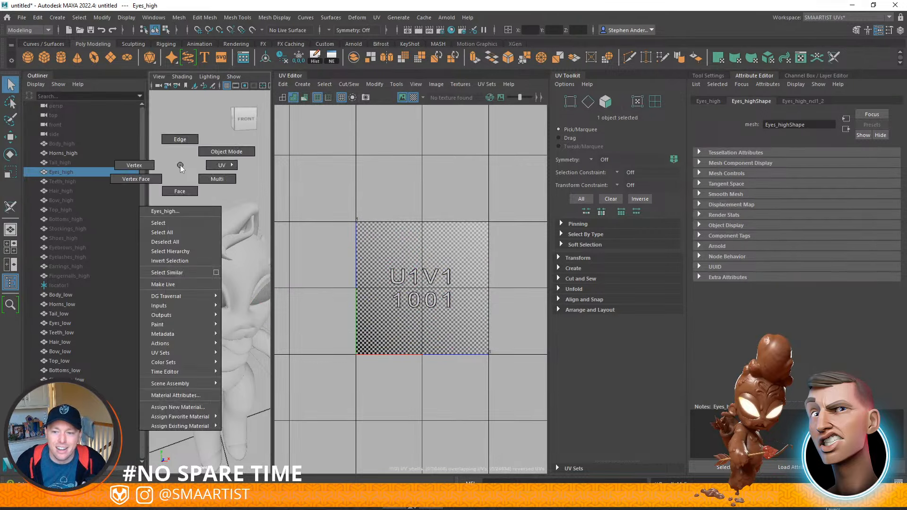
{"action": "mouse_move", "coordinate": [194, 426]}
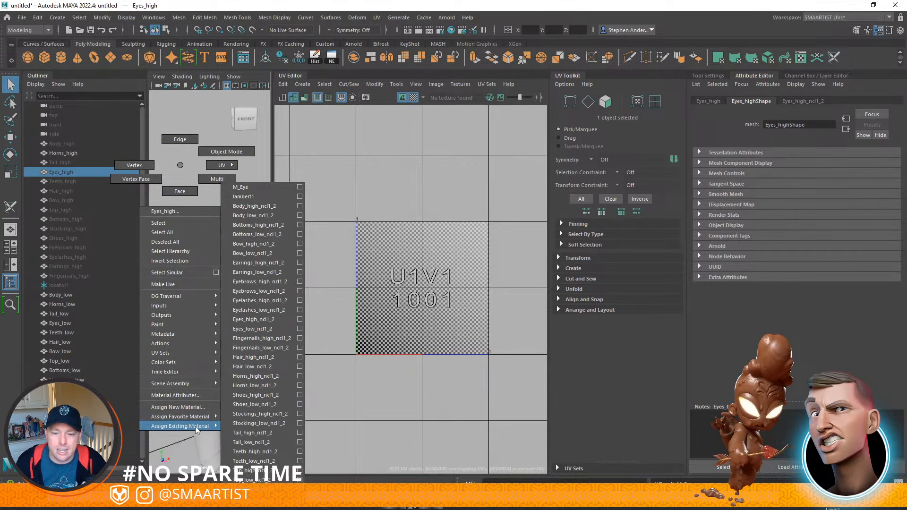
{"action": "left_click", "coordinate": [247, 188]}
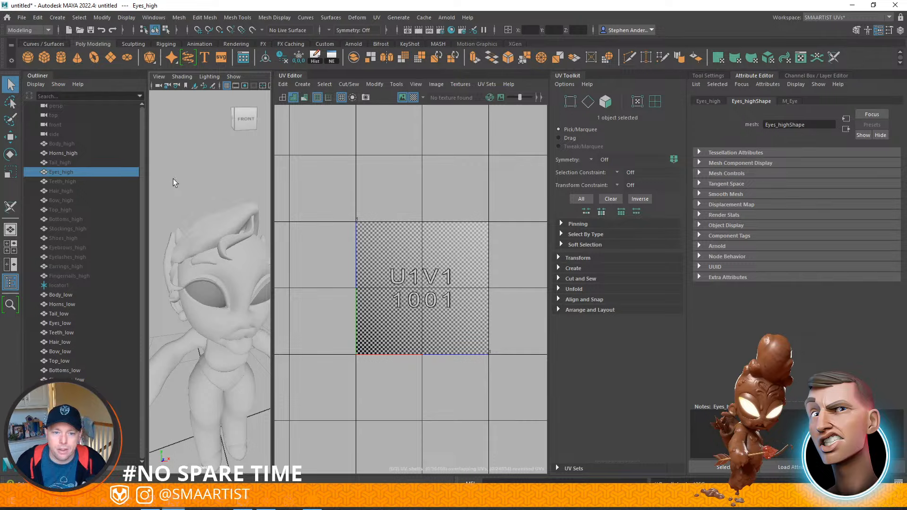
Unhide Eyes_high and isolate it in the viewport to check the high-poly eyeballs, clearing the selection when done
{"action": "key", "text": "h"}
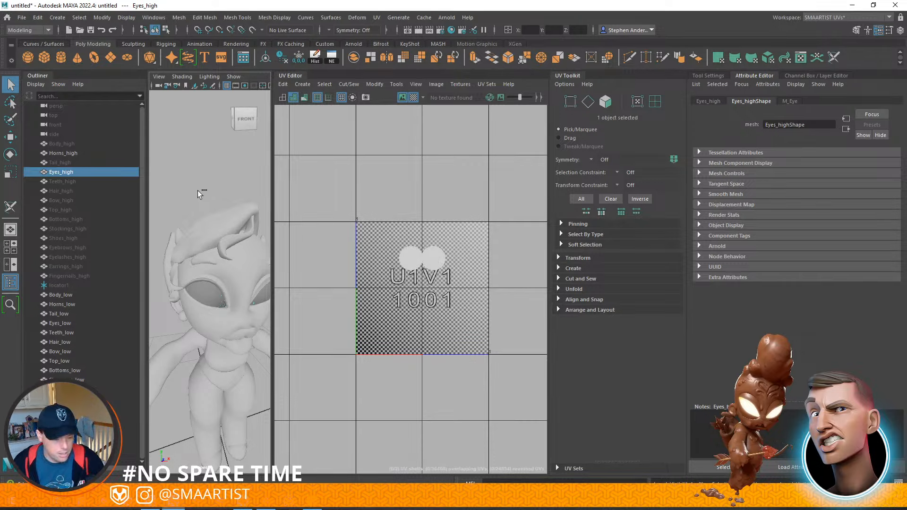
{"action": "key", "text": "ctrl+1"}
{"action": "left_click", "coordinate": [214, 203]}
{"action": "left_click", "coordinate": [213, 291]}
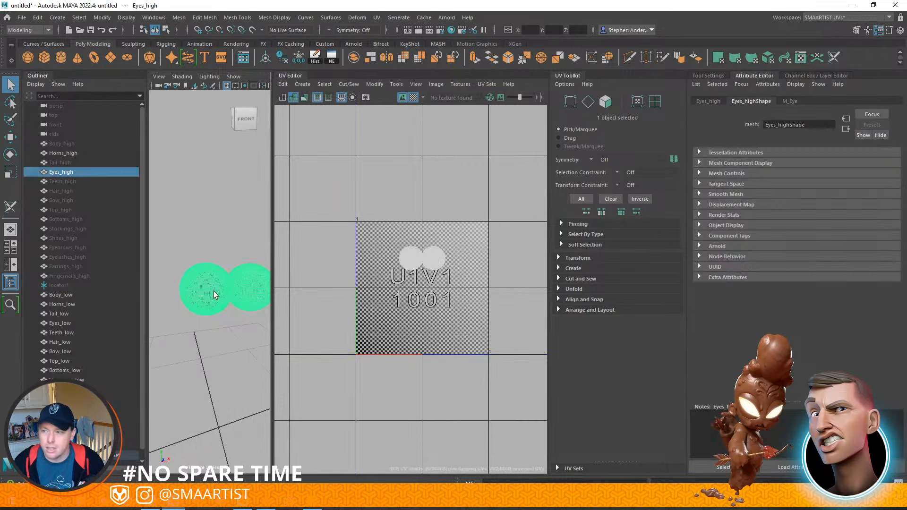
{"action": "left_click", "coordinate": [211, 212]}
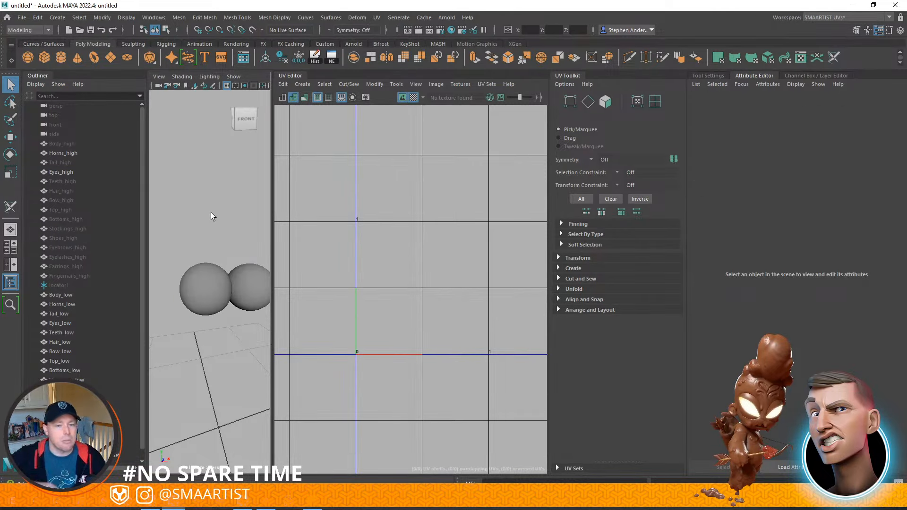
Unhide all high-poly meshes from Body_high through Fingernails_high and turn off isolation so the whole character is displayed
{"action": "left_click", "coordinate": [67, 143]}
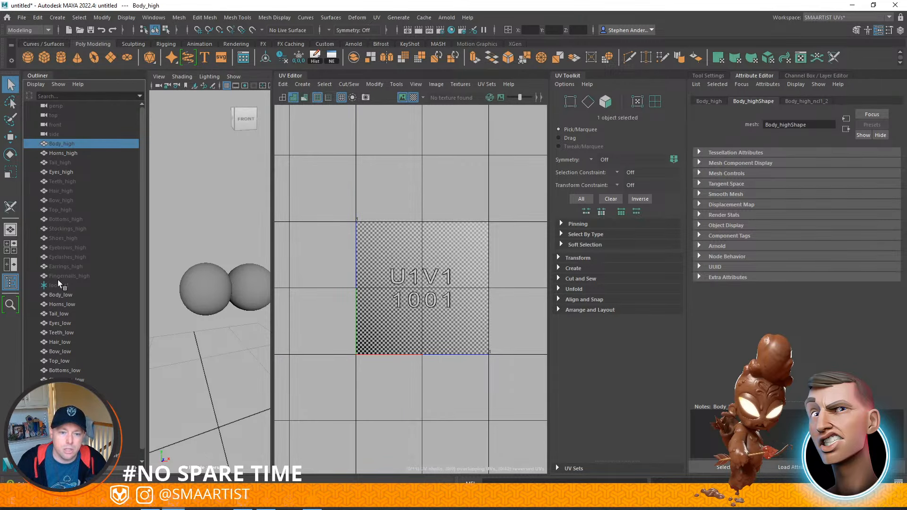
{"action": "left_click", "coordinate": [64, 276], "text": "shift"}
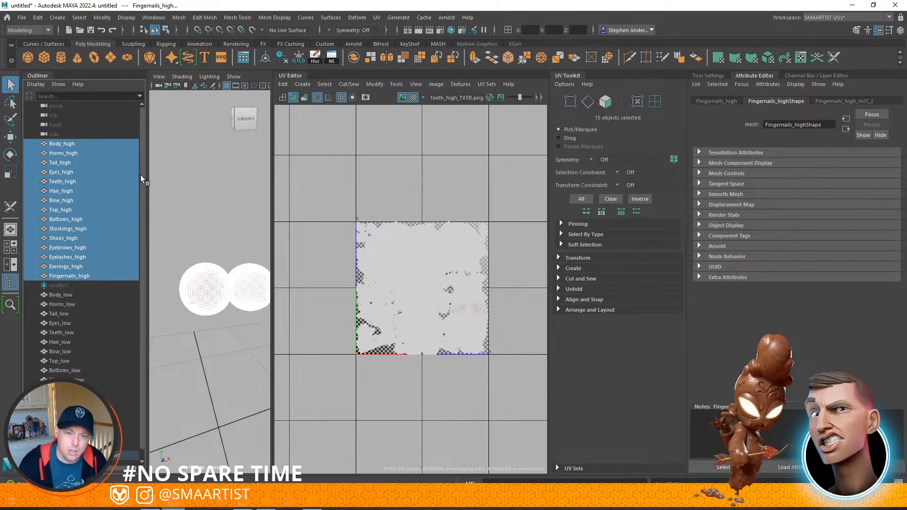
{"action": "key", "text": "f"}
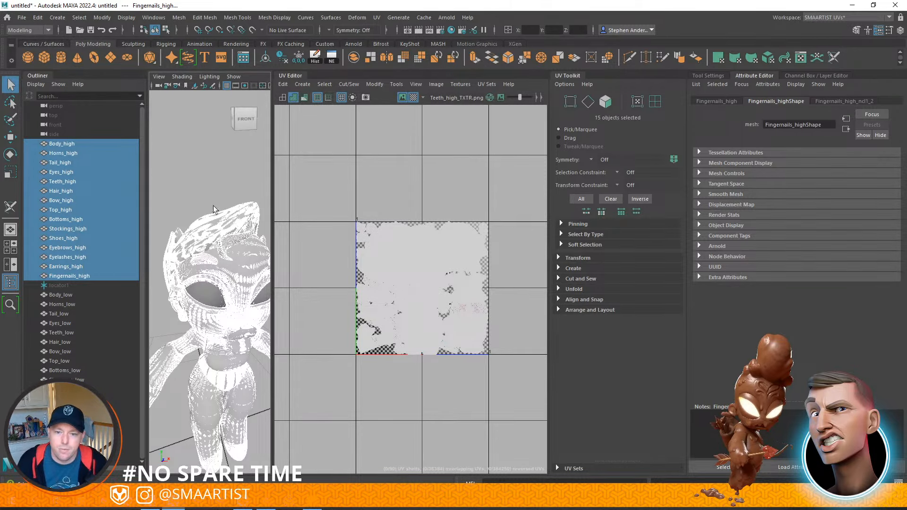
{"action": "left_click", "coordinate": [195, 211]}
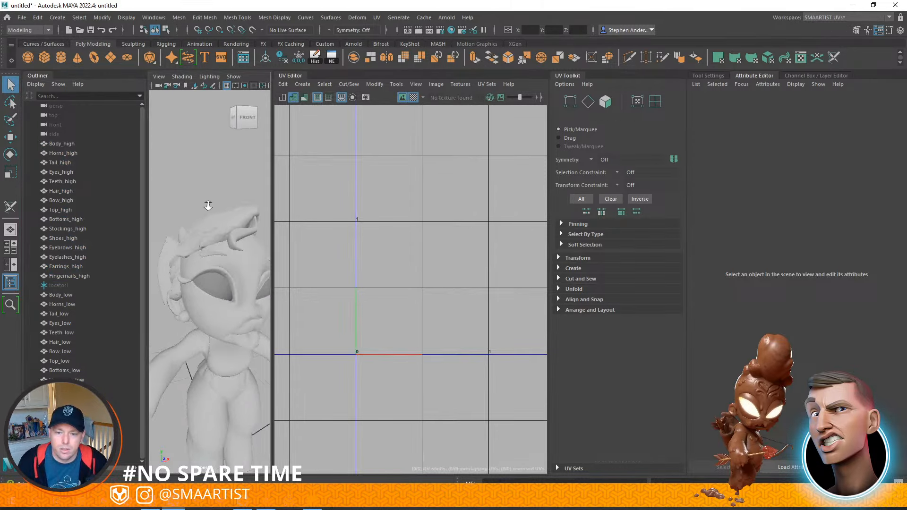
{"action": "scroll", "coordinate": [190, 206], "scroll_direction": "down", "scroll_amount": 5}
{"action": "middle_click_drag", "start_coordinate": [188, 204], "coordinate": [182, 196], "text": "alt"}
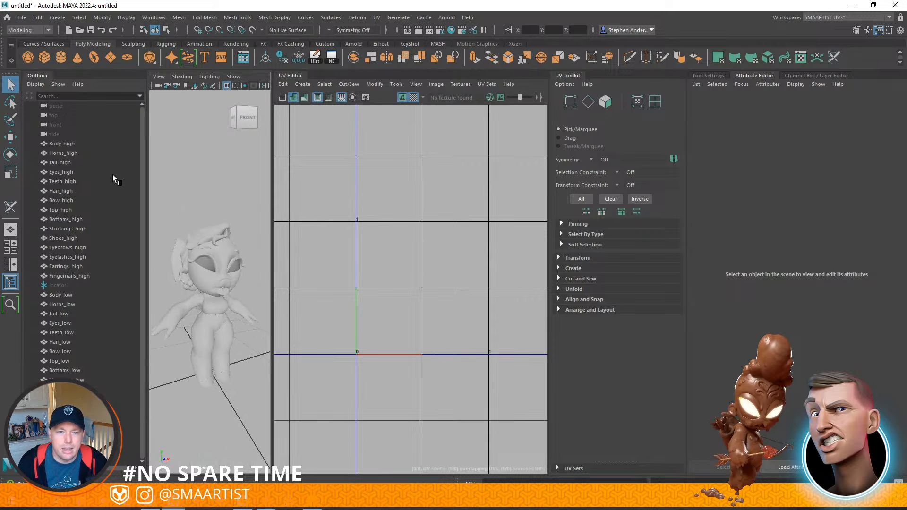
Hide both Eyes_high and Eyes_low, leaving the rest of the character displayed with nothing selected
{"action": "left_click", "coordinate": [65, 172]}
{"action": "left_click", "coordinate": [60, 324], "text": "ctrl"}
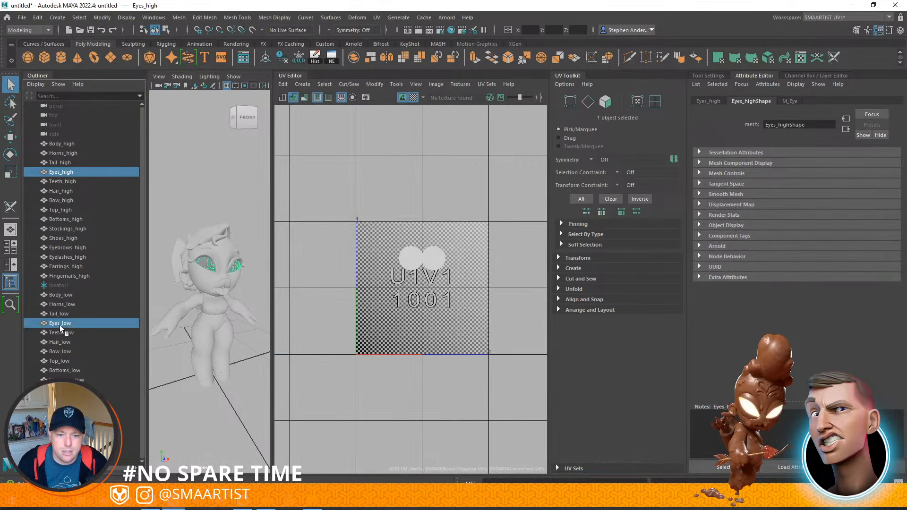
{"action": "key", "text": "ctrl+h"}
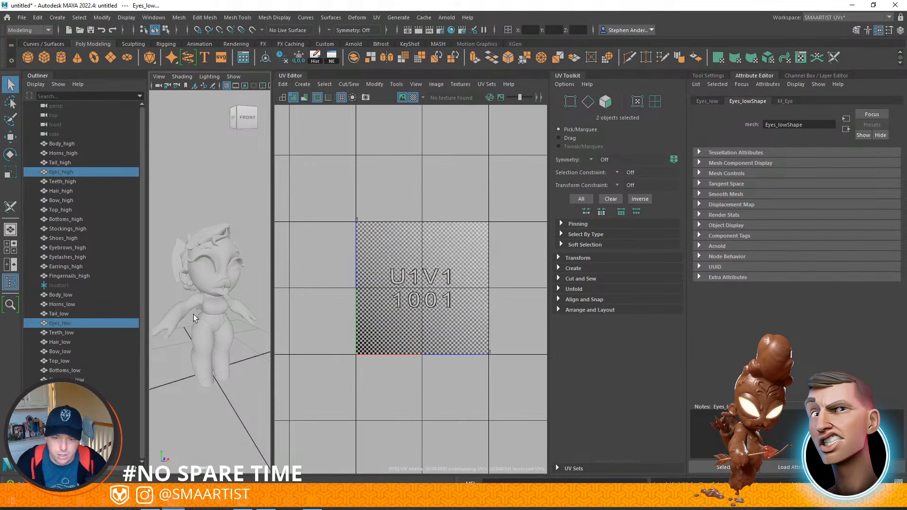
{"action": "left_click", "coordinate": [229, 208]}
{"action": "middle_click_drag", "start_coordinate": [222, 257], "coordinate": [222, 246], "text": "alt"}
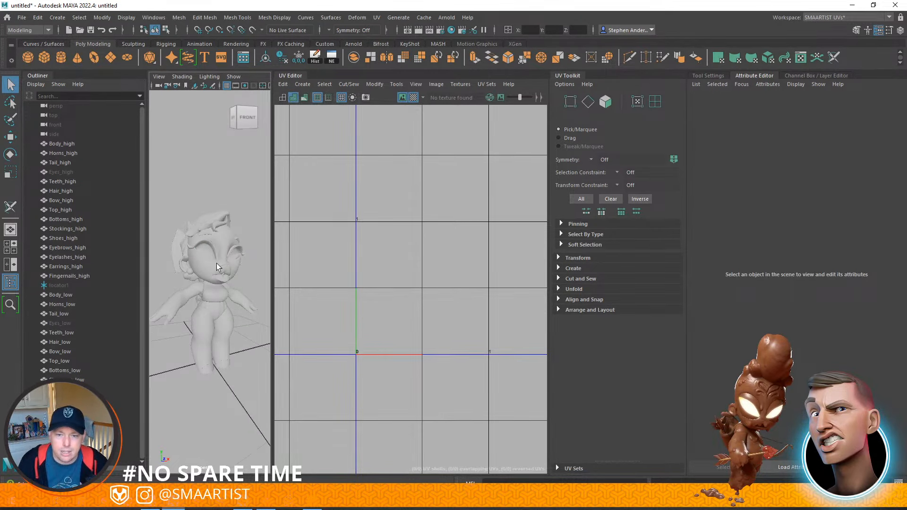
{"action": "left_click", "coordinate": [216, 263]}
{"action": "left_click_drag", "start_coordinate": [251, 308], "coordinate": [251, 311], "text": "shift"}
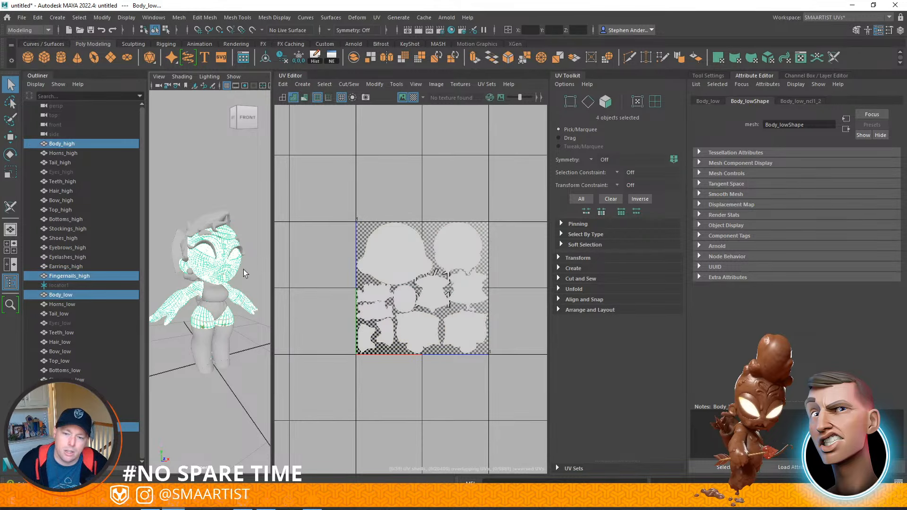
{"action": "left_click_drag", "start_coordinate": [242, 269], "coordinate": [238, 276]}
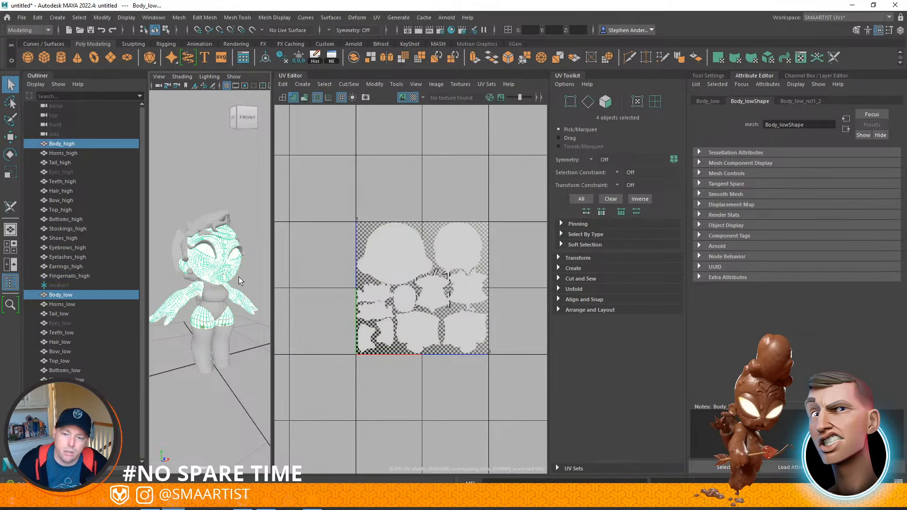
{"action": "right_click_drag", "start_coordinate": [235, 176], "coordinate": [245, 420]}
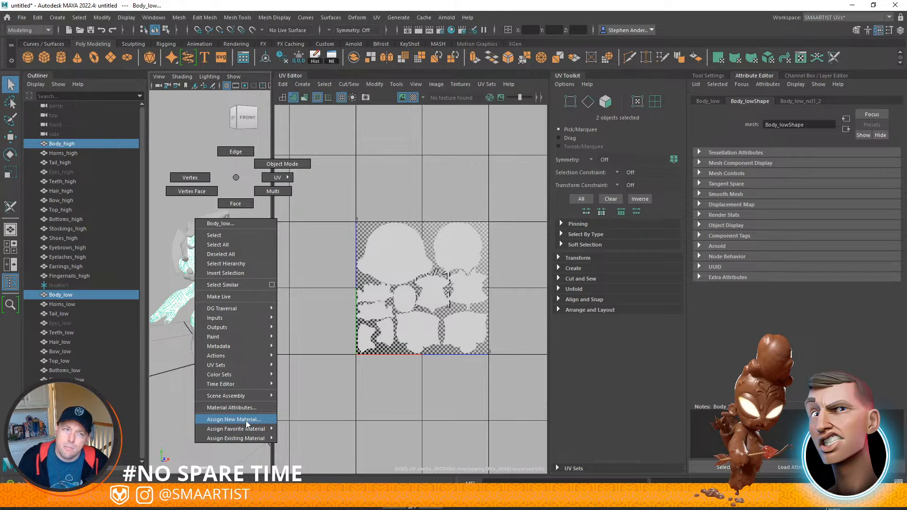
{"action": "right_click_drag", "start_coordinate": [246, 420], "coordinate": [237, 177]}
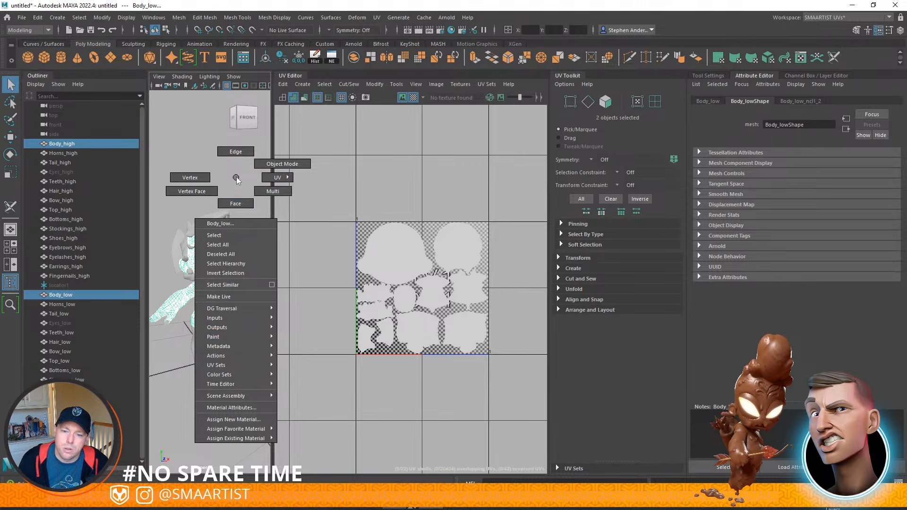
{"action": "right_click_drag", "start_coordinate": [236, 177], "coordinate": [236, 176]}
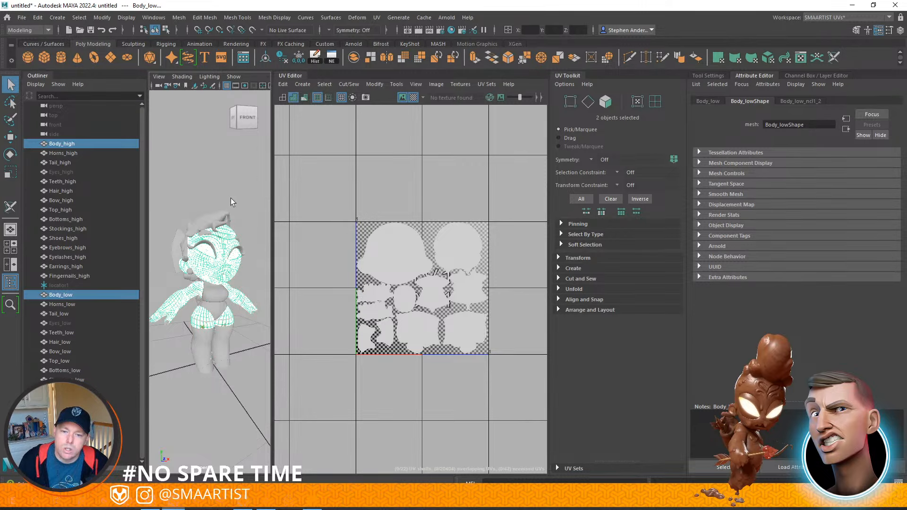
Assign a new Lambert material named M_PumpkinSpice to all visible high-poly and low-poly meshes, and clear the selection
{"action": "left_click_drag", "start_coordinate": [164, 218], "coordinate": [257, 395]}
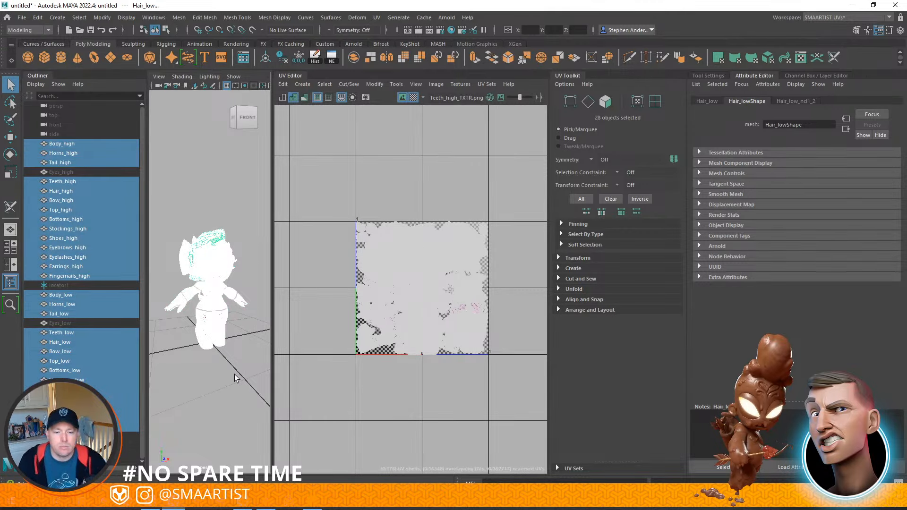
{"action": "right_click_drag", "start_coordinate": [234, 374], "coordinate": [239, 482]}
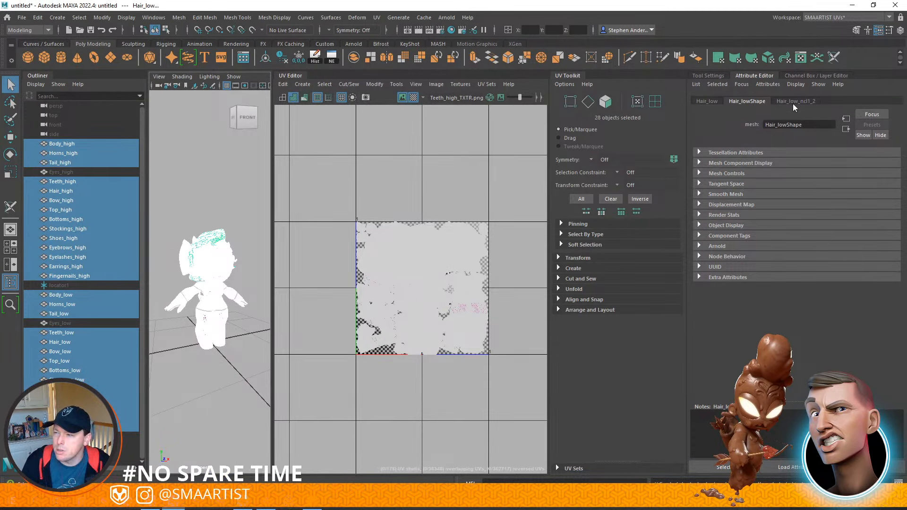
{"action": "left_click_drag", "start_coordinate": [801, 125], "coordinate": [753, 121]}
{"action": "type", "text": "M"}
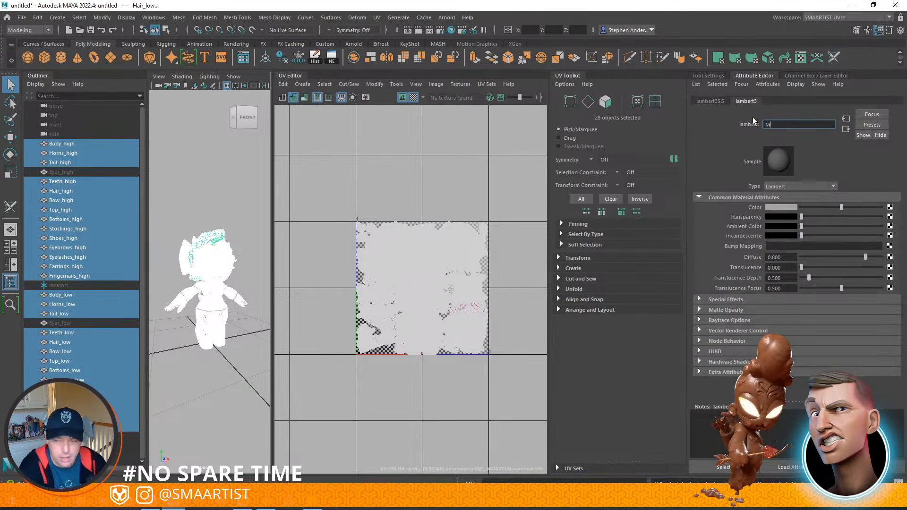
{"action": "type", "text": "_P"}
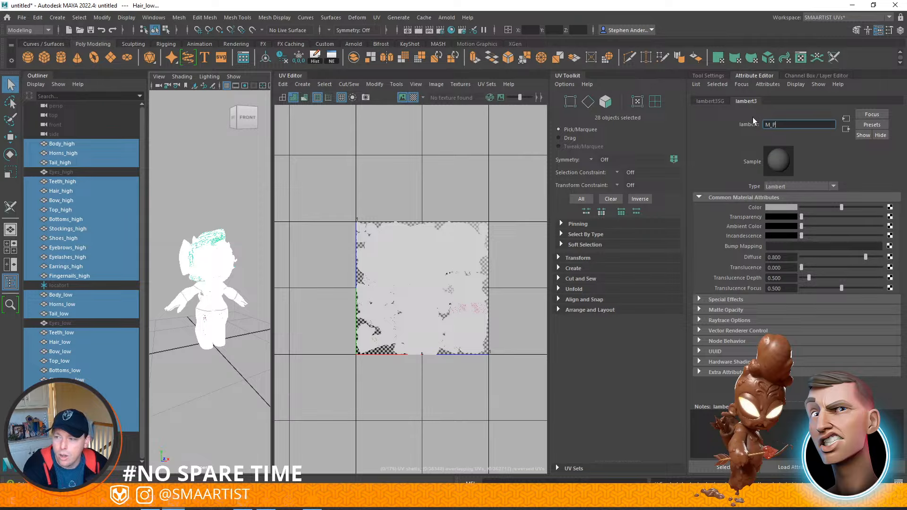
{"action": "type", "text": "umpk"}
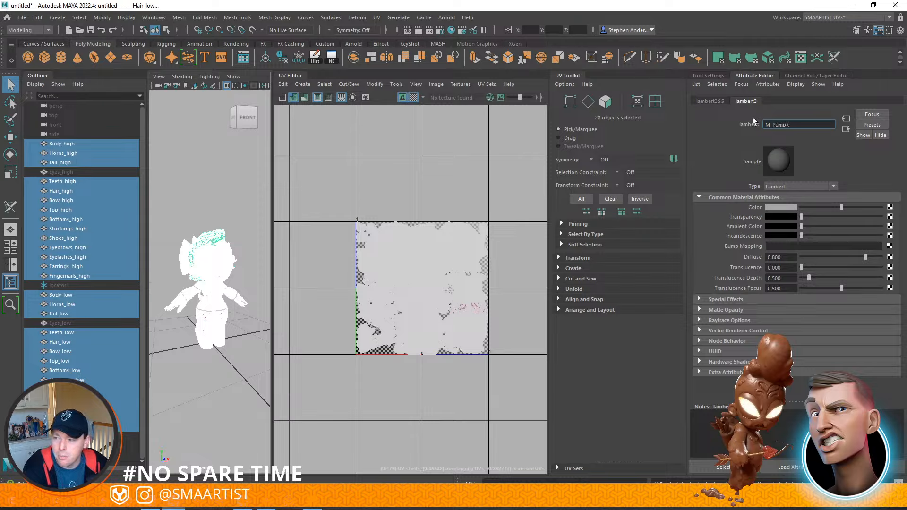
{"action": "type", "text": "inSpice"}
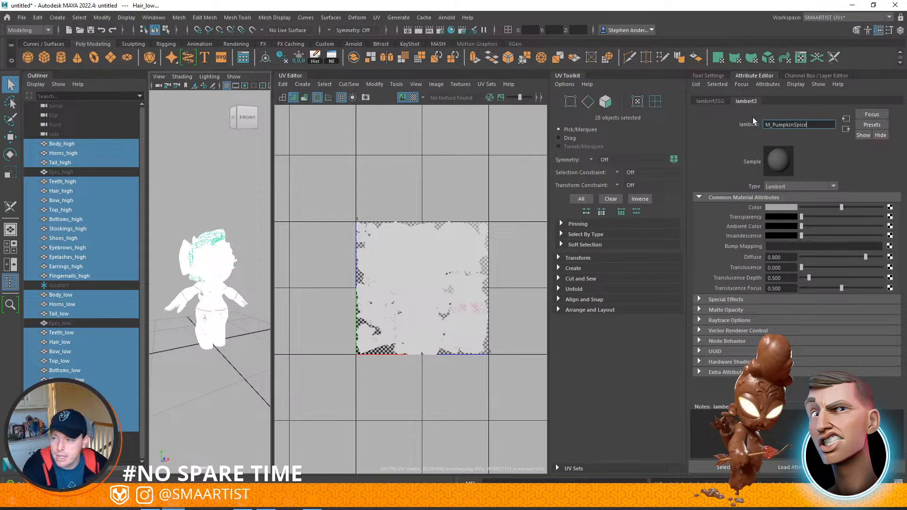
{"action": "key", "text": "Return"}
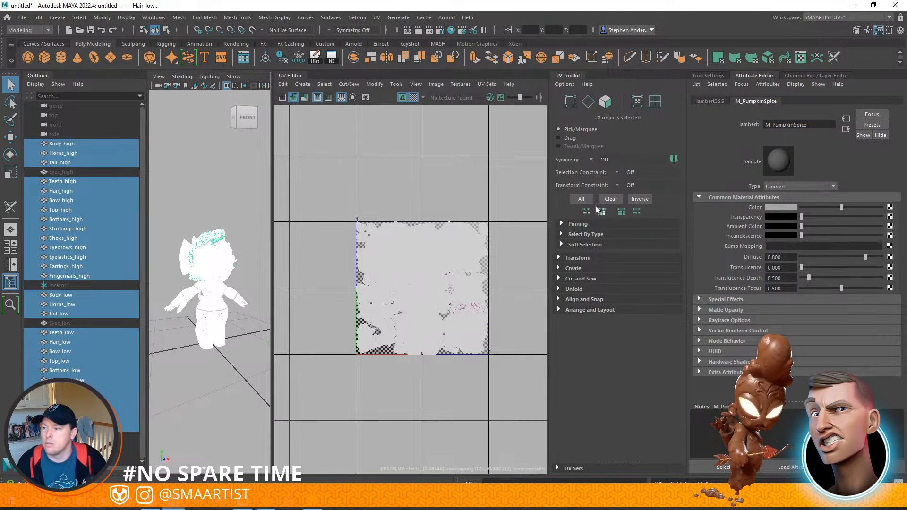
{"action": "left_click", "coordinate": [246, 218]}
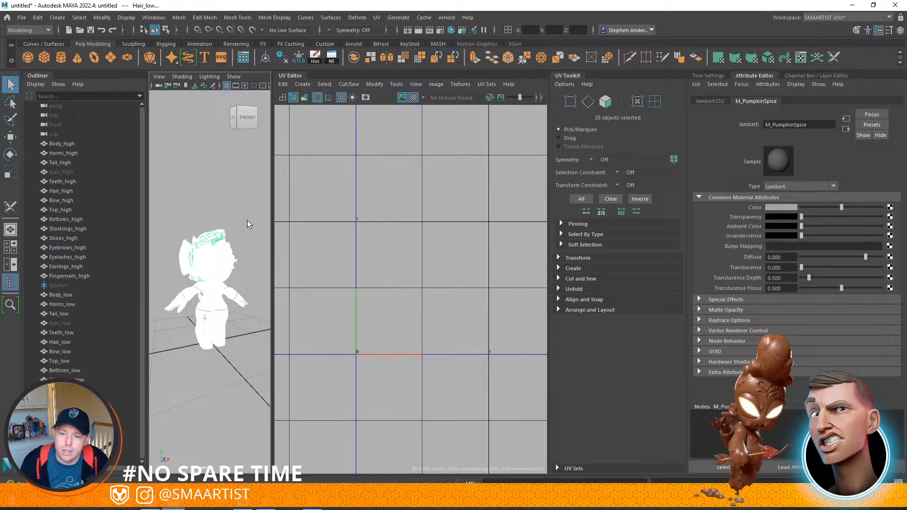
Hide every high-poly mesh from Body_high through Fingernails_high, unhide Eyes_low, and clear the selection
{"action": "left_click", "coordinate": [62, 145]}
{"action": "left_click", "coordinate": [71, 276], "text": "shift"}
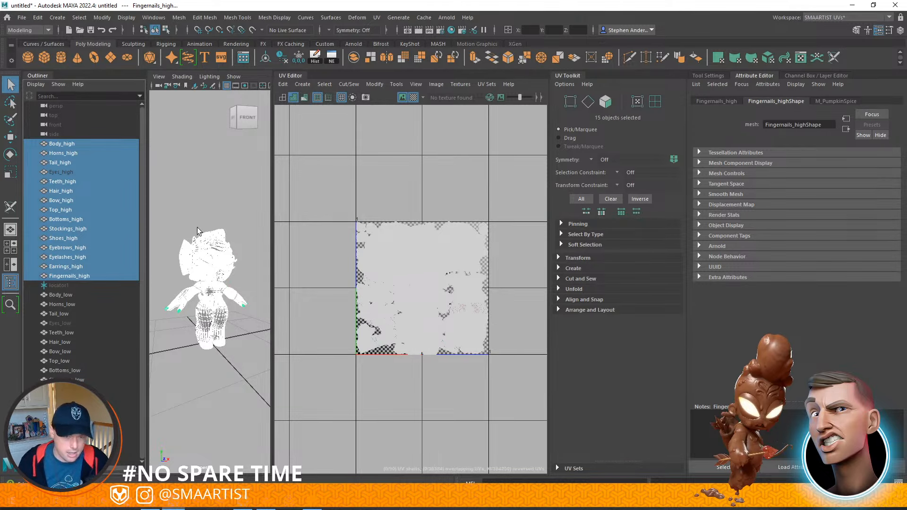
{"action": "key", "text": "h"}
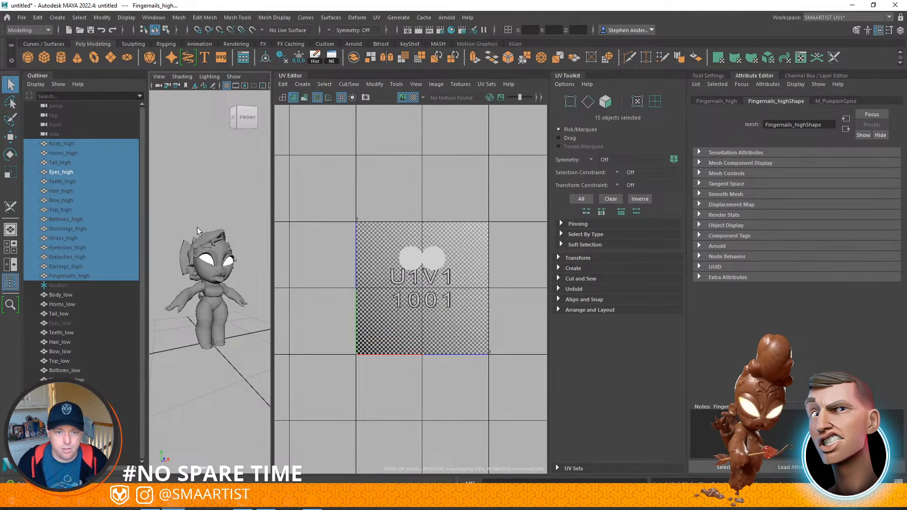
{"action": "left_click", "coordinate": [65, 172]}
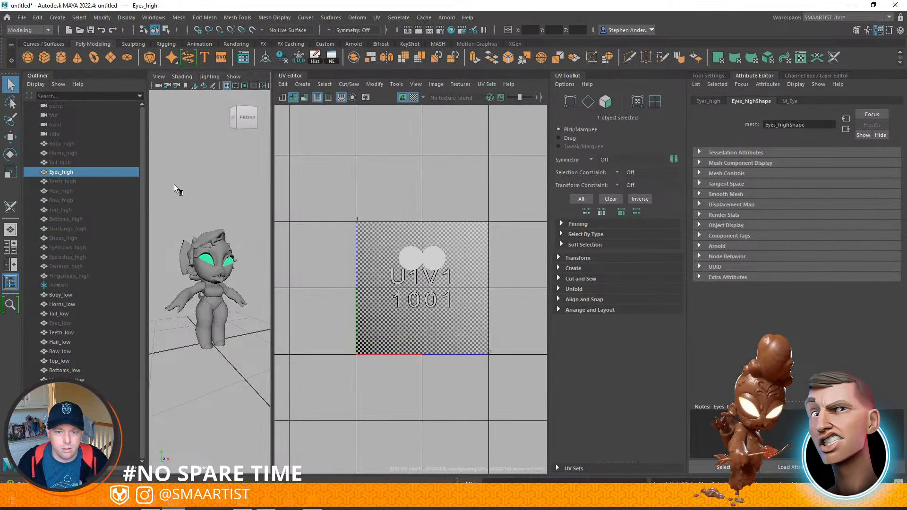
{"action": "left_click", "coordinate": [61, 323]}
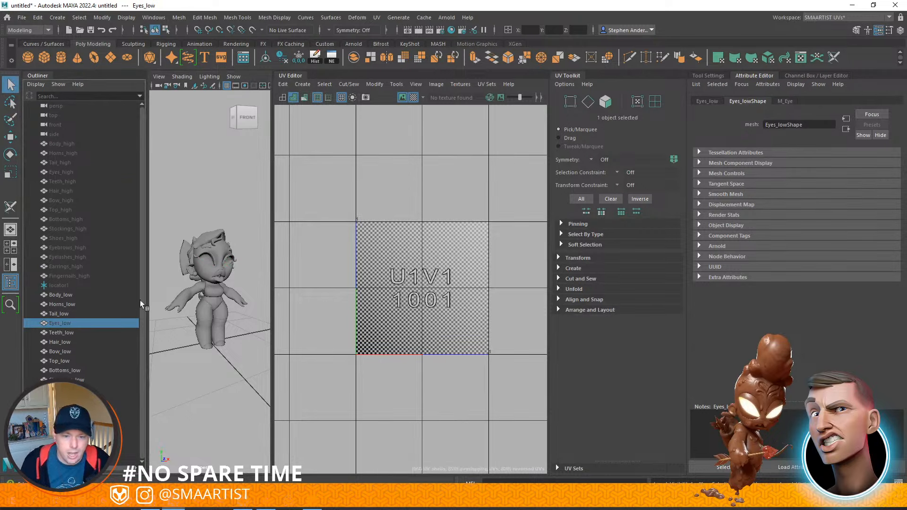
{"action": "left_click", "coordinate": [205, 182]}
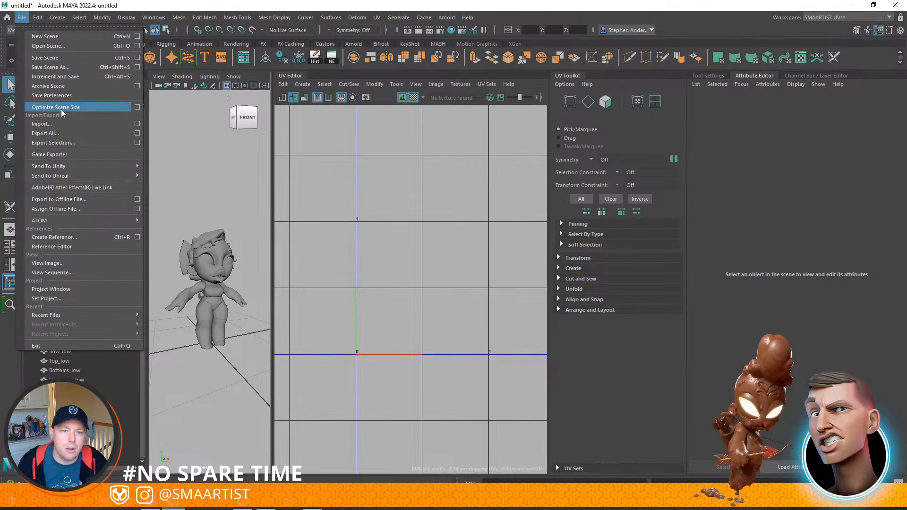
Optimize the scene size and check which existing materials can be assigned to Body_low, leaving nothing selected
{"action": "left_click", "coordinate": [64, 107]}
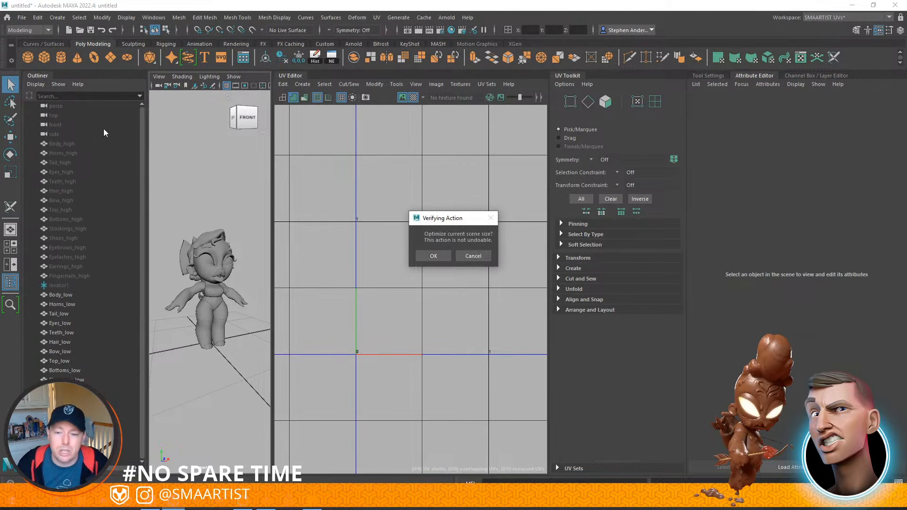
{"action": "left_click", "coordinate": [441, 257]}
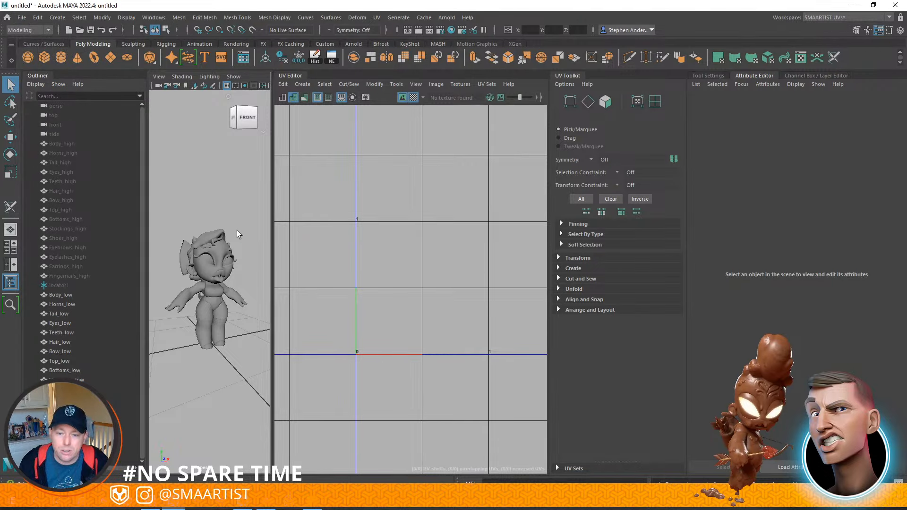
{"action": "left_click", "coordinate": [224, 241]}
{"action": "right_click", "coordinate": [221, 190]}
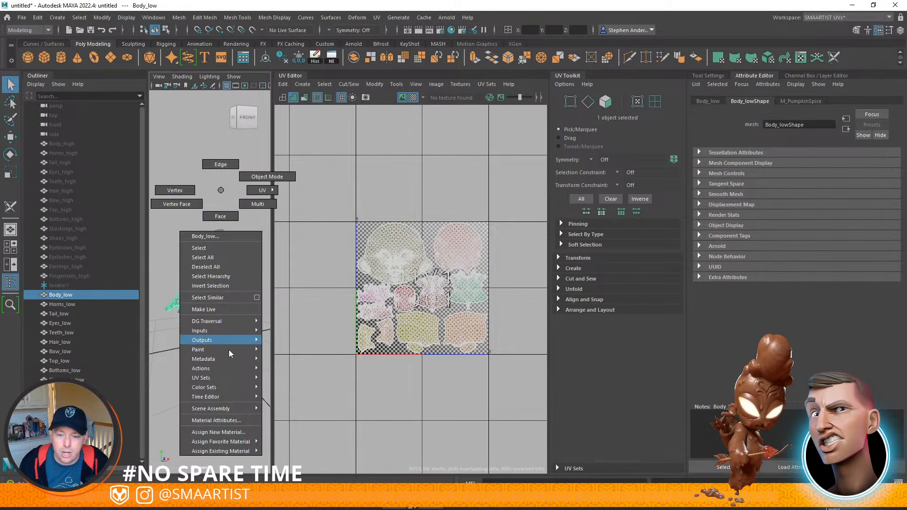
{"action": "mouse_move", "coordinate": [248, 451]}
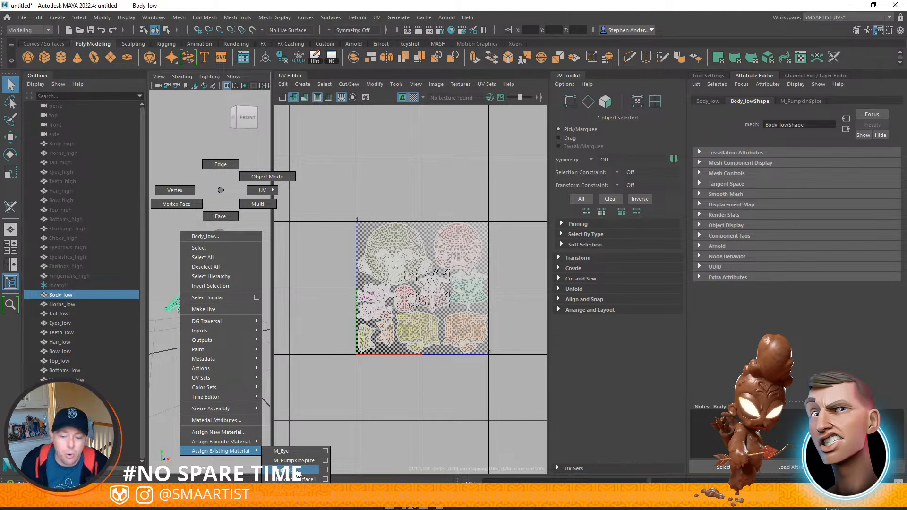
{"action": "left_click", "coordinate": [296, 479]}
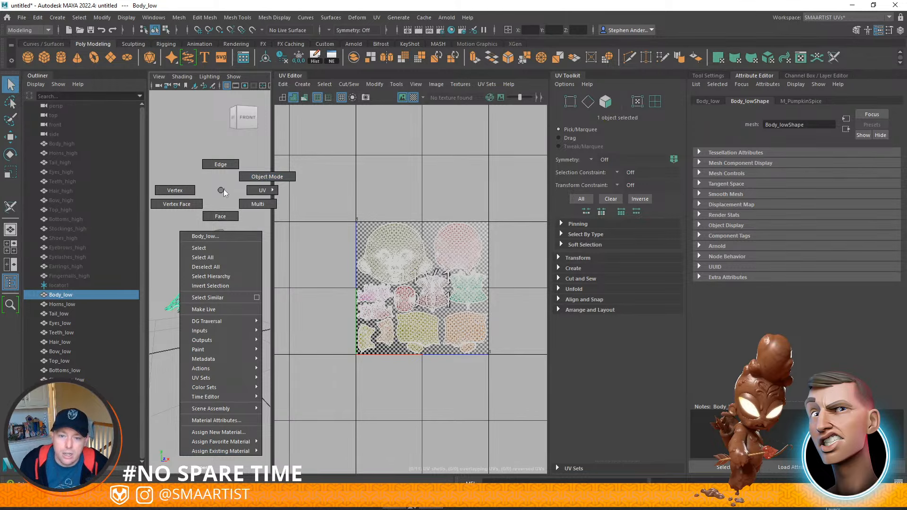
{"action": "left_click", "coordinate": [228, 197]}
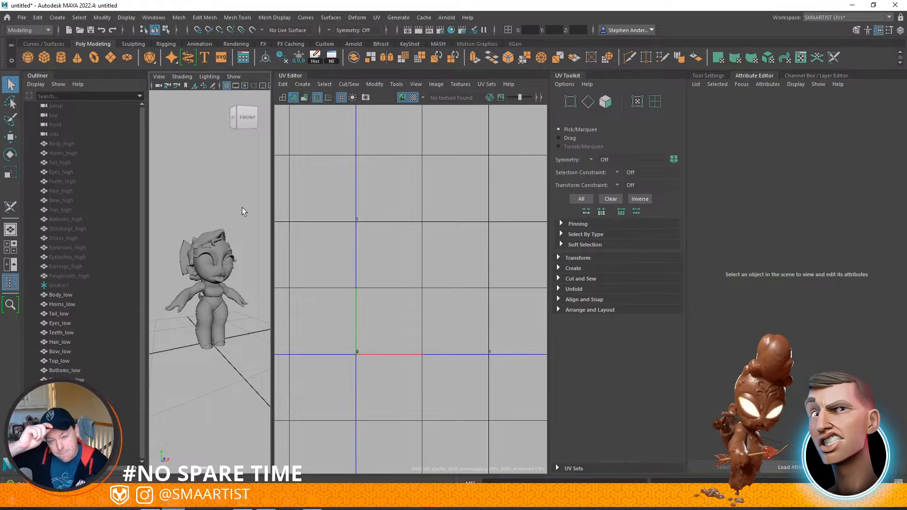
Display Body_low's UV layout without the checker pattern and examine its shells alongside the character
{"action": "left_click", "coordinate": [235, 296]}
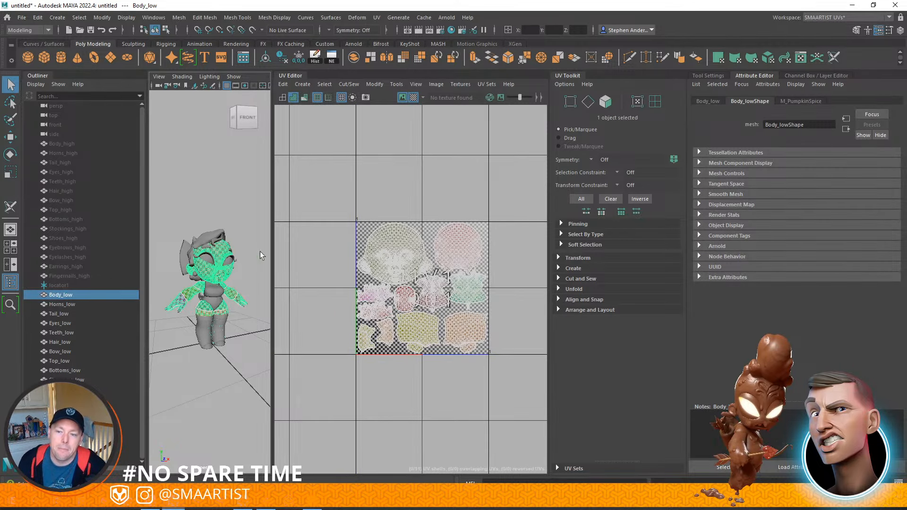
{"action": "left_click", "coordinate": [414, 97]}
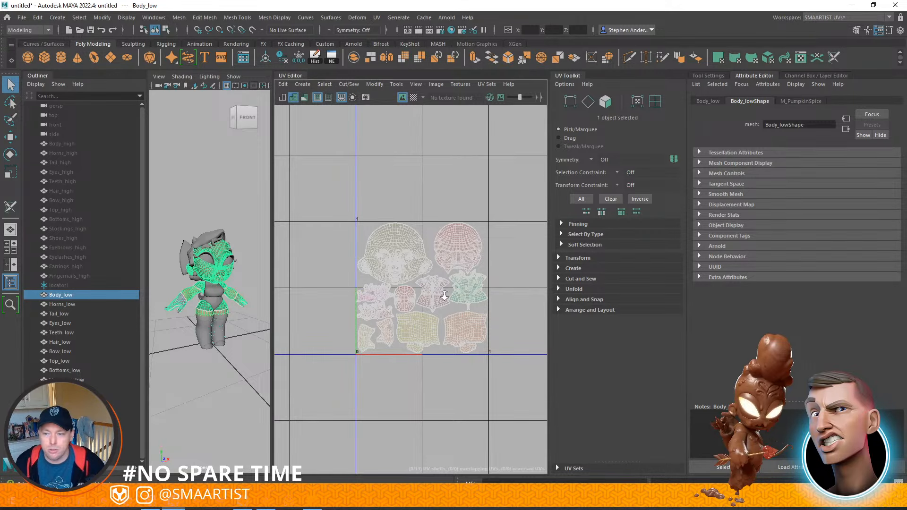
{"action": "right_click_drag", "start_coordinate": [442, 292], "coordinate": [485, 370], "text": "alt"}
{"action": "middle_click_drag", "start_coordinate": [450, 350], "coordinate": [459, 350], "text": "alt"}
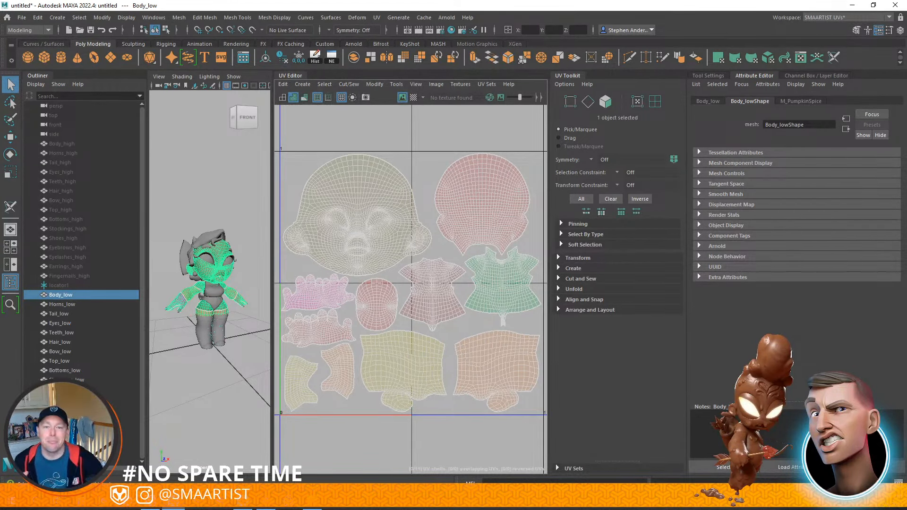
{"action": "scroll", "coordinate": [220, 316], "scroll_direction": "up", "scroll_amount": 5}
{"action": "left_click_drag", "start_coordinate": [216, 350], "coordinate": [226, 334], "text": "alt"}
{"action": "scroll", "coordinate": [203, 336], "scroll_direction": "down", "scroll_amount": 4}
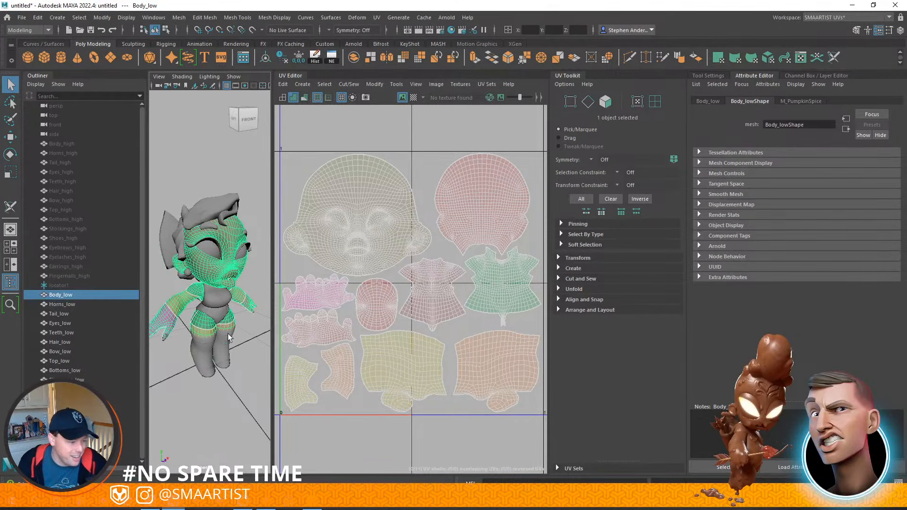
Examine Tail_low's UV shells on their own and overlaid with Body_low's, ending with only Tail_low selected
{"action": "left_click", "coordinate": [226, 397]}
{"action": "left_click_drag", "start_coordinate": [225, 396], "coordinate": [179, 304], "text": "alt"}
{"action": "left_click", "coordinate": [170, 304]}
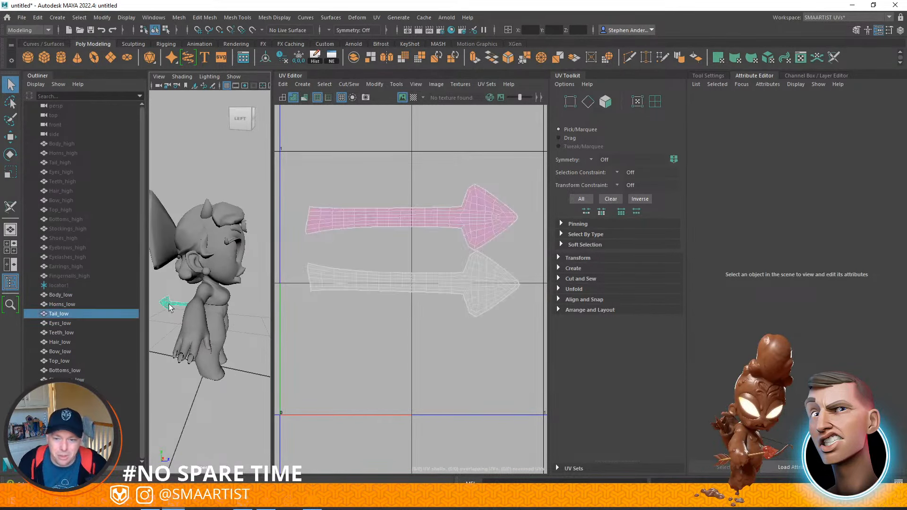
{"action": "left_click", "coordinate": [224, 273], "text": "shift"}
{"action": "scroll", "coordinate": [422, 295], "scroll_direction": "down", "scroll_amount": 4}
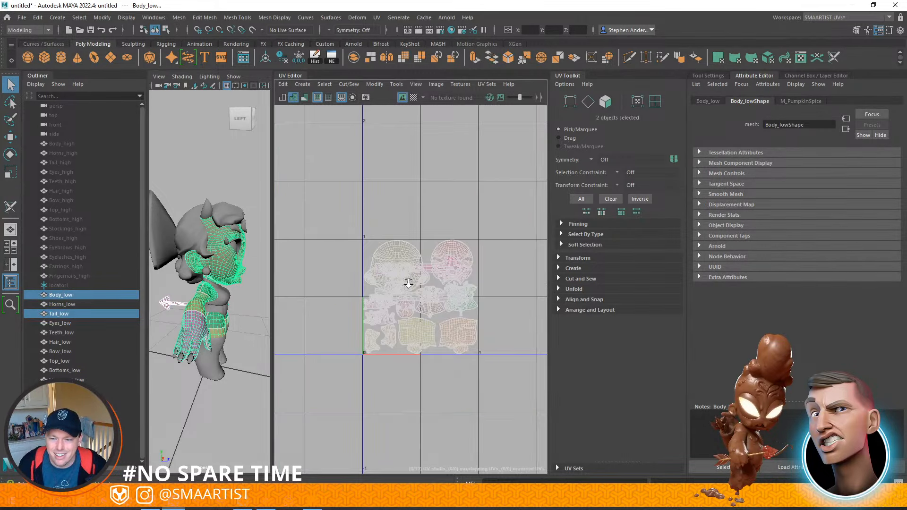
{"action": "scroll", "coordinate": [407, 282], "scroll_direction": "up", "scroll_amount": 3}
{"action": "left_click", "coordinate": [167, 304]}
{"action": "left_click", "coordinate": [167, 304]}
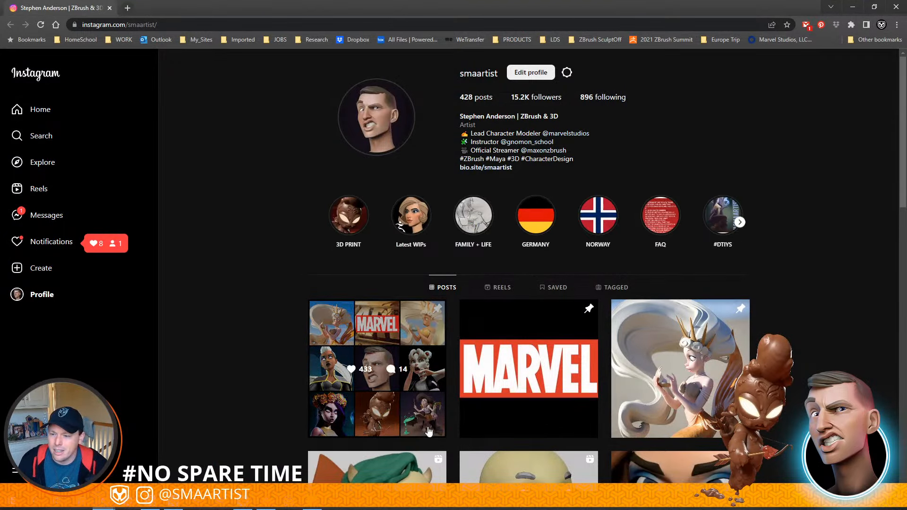
In the browser, view the Pumpkin Spice post and the fooddemonsofficial profile on Instagram, and return to Maya
{"action": "scroll", "coordinate": [415, 370], "scroll_direction": "down", "scroll_amount": 3}
{"action": "left_click", "coordinate": [414, 368]}
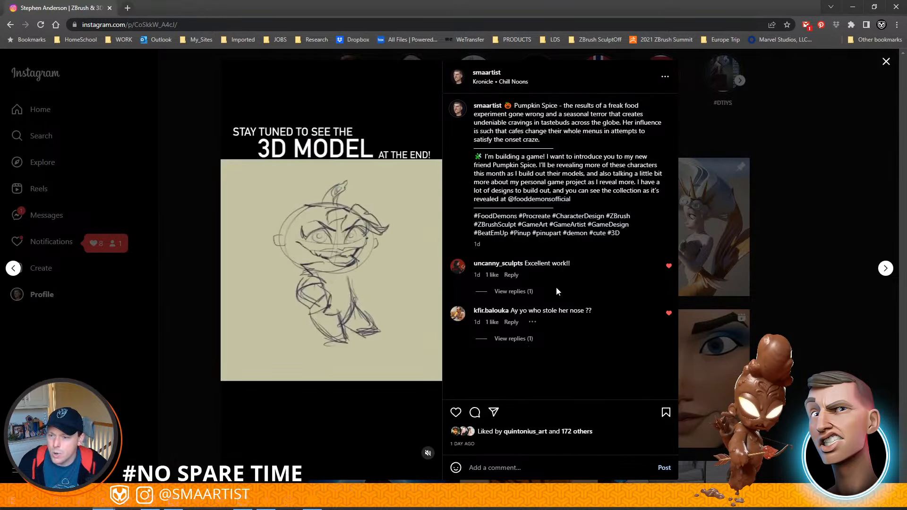
{"action": "left_click", "coordinate": [555, 202]}
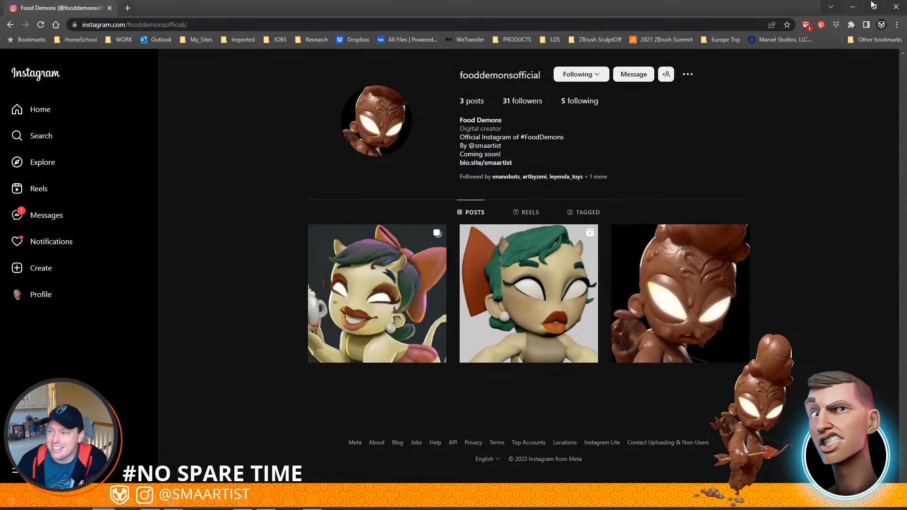
{"action": "left_click", "coordinate": [852, 7]}
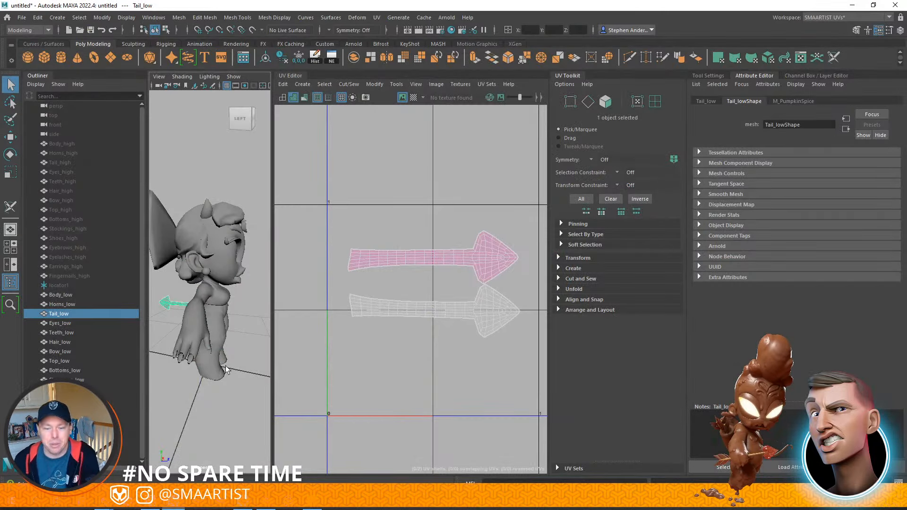
Clear the selection and widen the perspective viewport to show the low-poly character larger
{"action": "left_click", "coordinate": [225, 404]}
{"action": "left_click_drag", "start_coordinate": [224, 331], "coordinate": [202, 303], "text": "alt"}
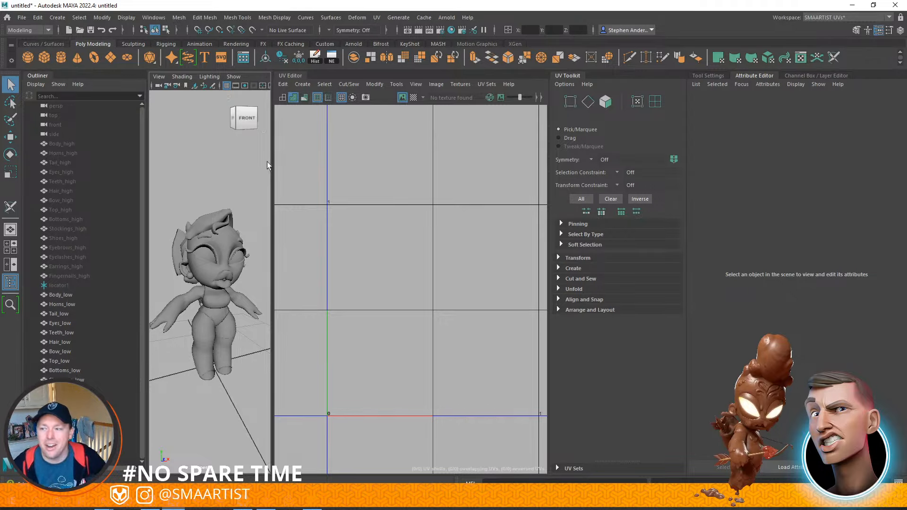
{"action": "left_click_drag", "start_coordinate": [271, 174], "coordinate": [481, 173]}
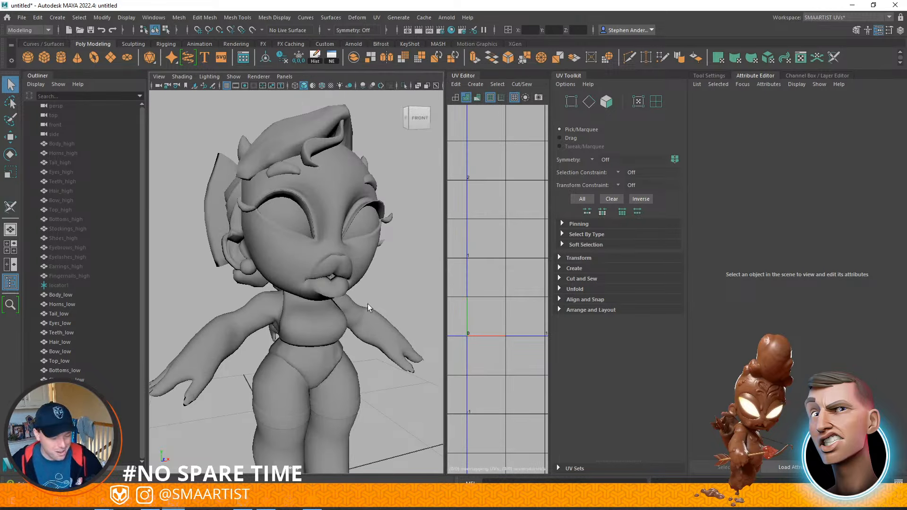
{"action": "scroll", "coordinate": [367, 305], "scroll_direction": "down", "scroll_amount": 5}
{"action": "left_click_drag", "start_coordinate": [360, 264], "coordinate": [390, 256], "text": "alt"}
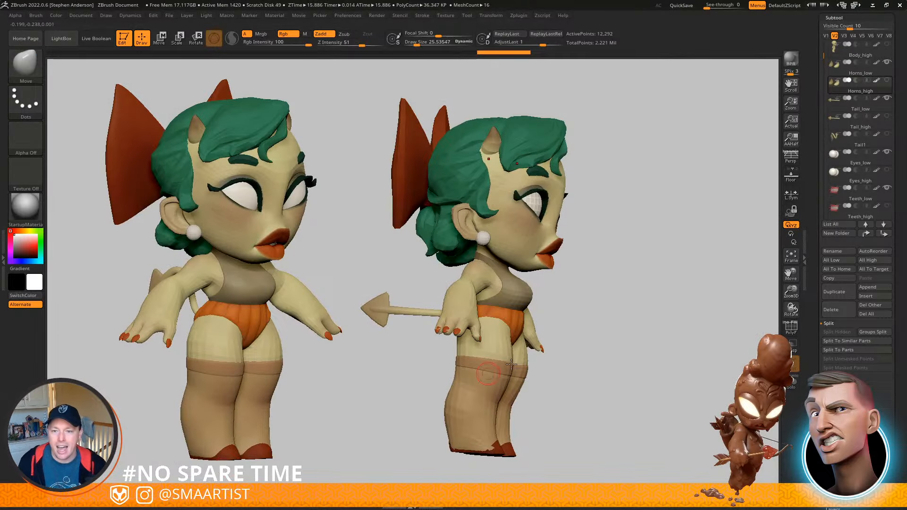
Switch to ZBrush and turn the coloured character to a three-quarter front view
{"action": "left_click_drag", "start_coordinate": [607, 319], "coordinate": [695, 266]}
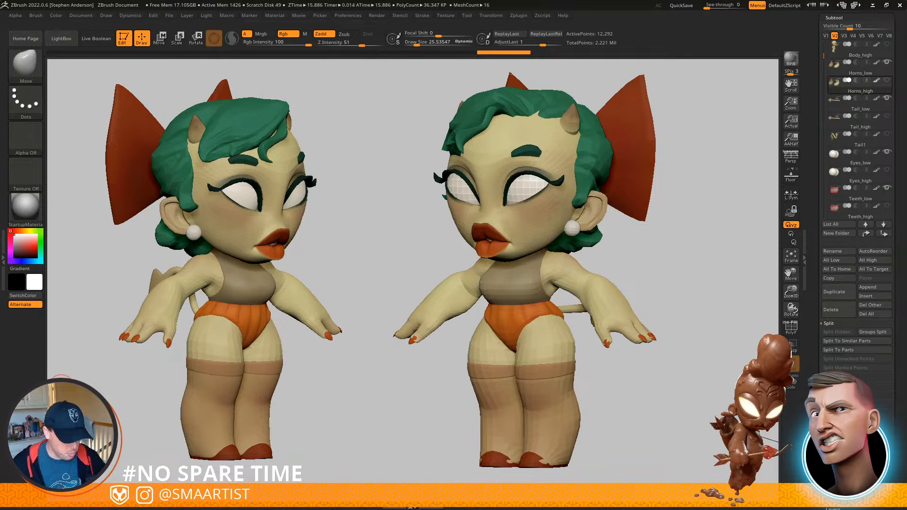
Switch to the browser and copy the address of the bio.site link on the fooddemonsofficial profile
{"action": "key", "text": "alt+Tab"}
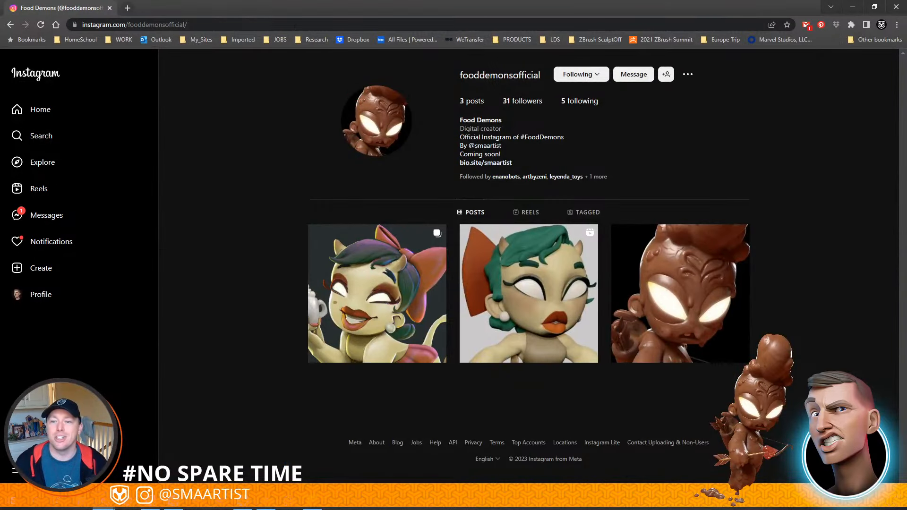
{"action": "left_click", "coordinate": [295, 27]}
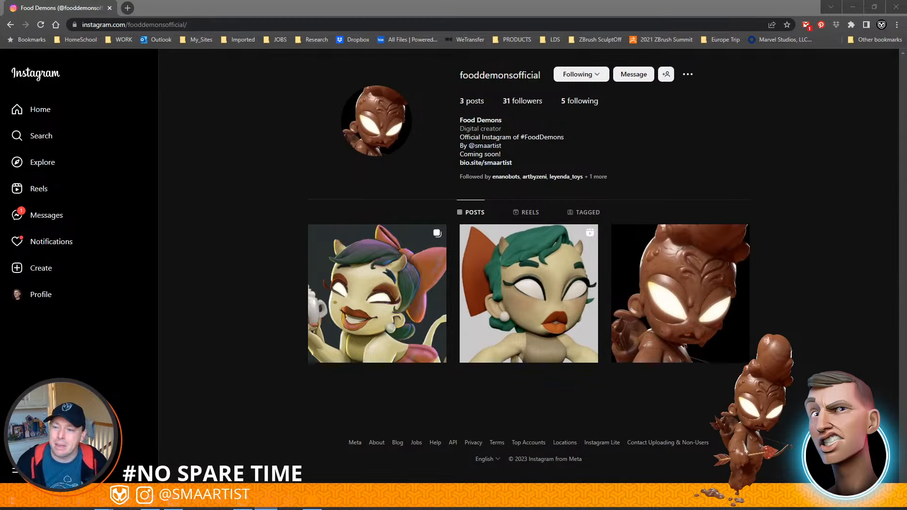
{"action": "right_click", "coordinate": [485, 164]}
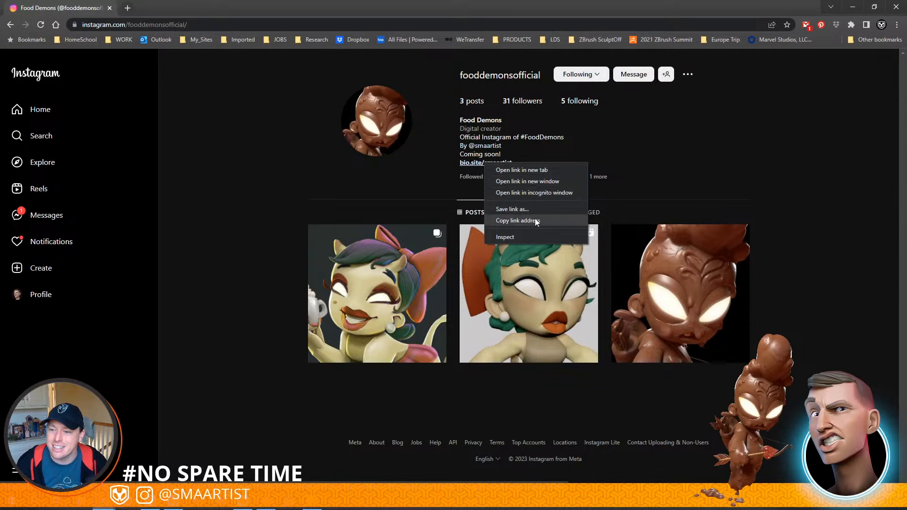
{"action": "left_click", "coordinate": [518, 221]}
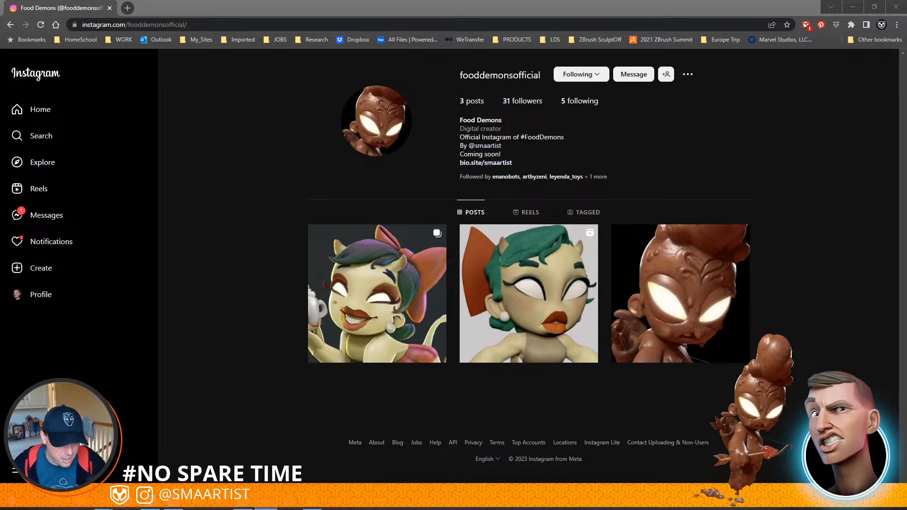
Open the profile's bio.site page, look through its store and community links, and return to ZBrush
{"action": "left_click", "coordinate": [485, 162]}
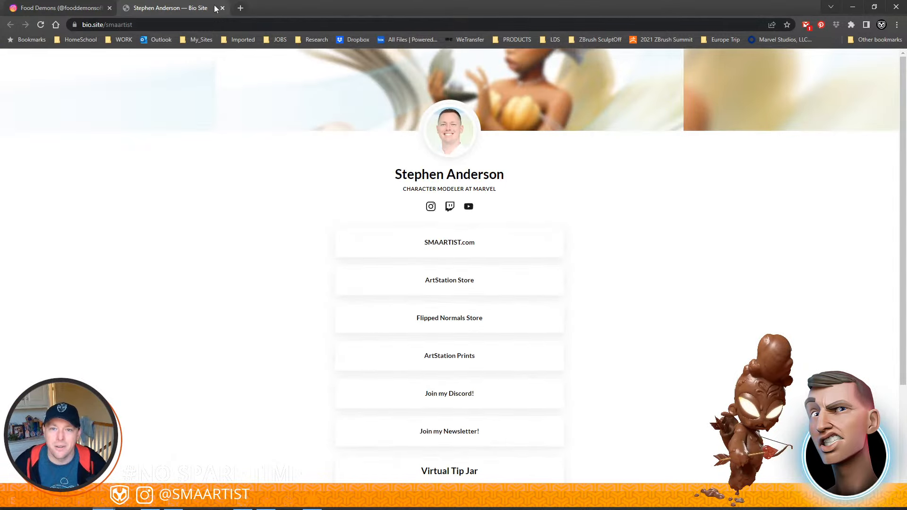
{"action": "scroll", "coordinate": [567, 347], "scroll_direction": "down", "scroll_amount": 3}
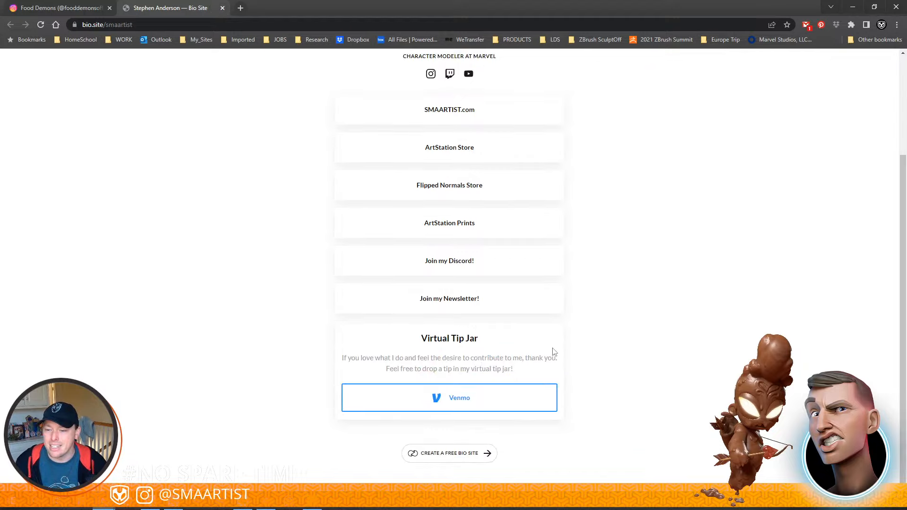
{"action": "scroll", "coordinate": [503, 298], "scroll_direction": "up", "scroll_amount": 3}
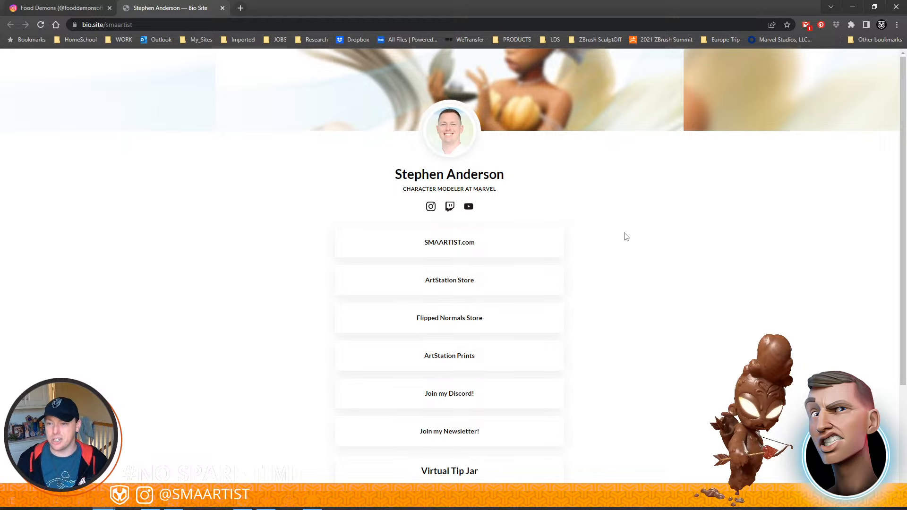
{"action": "left_click", "coordinate": [80, 8]}
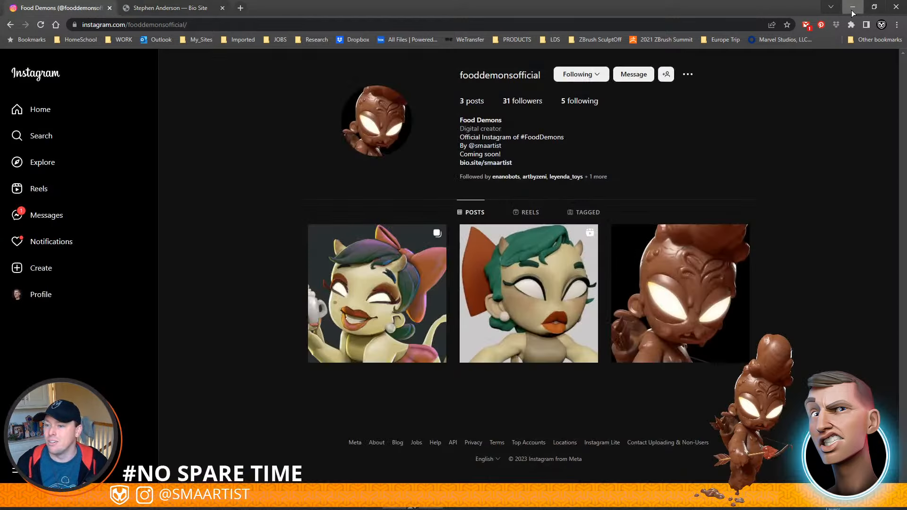
{"action": "left_click", "coordinate": [853, 7]}
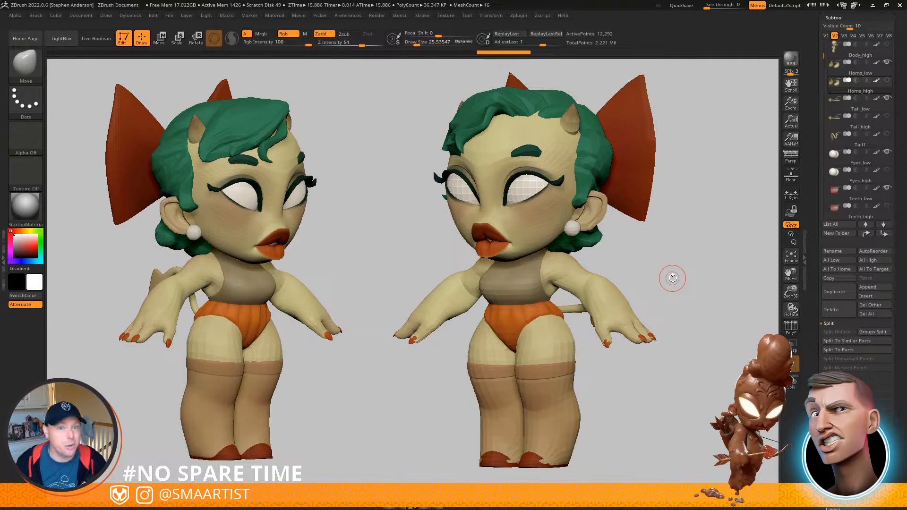